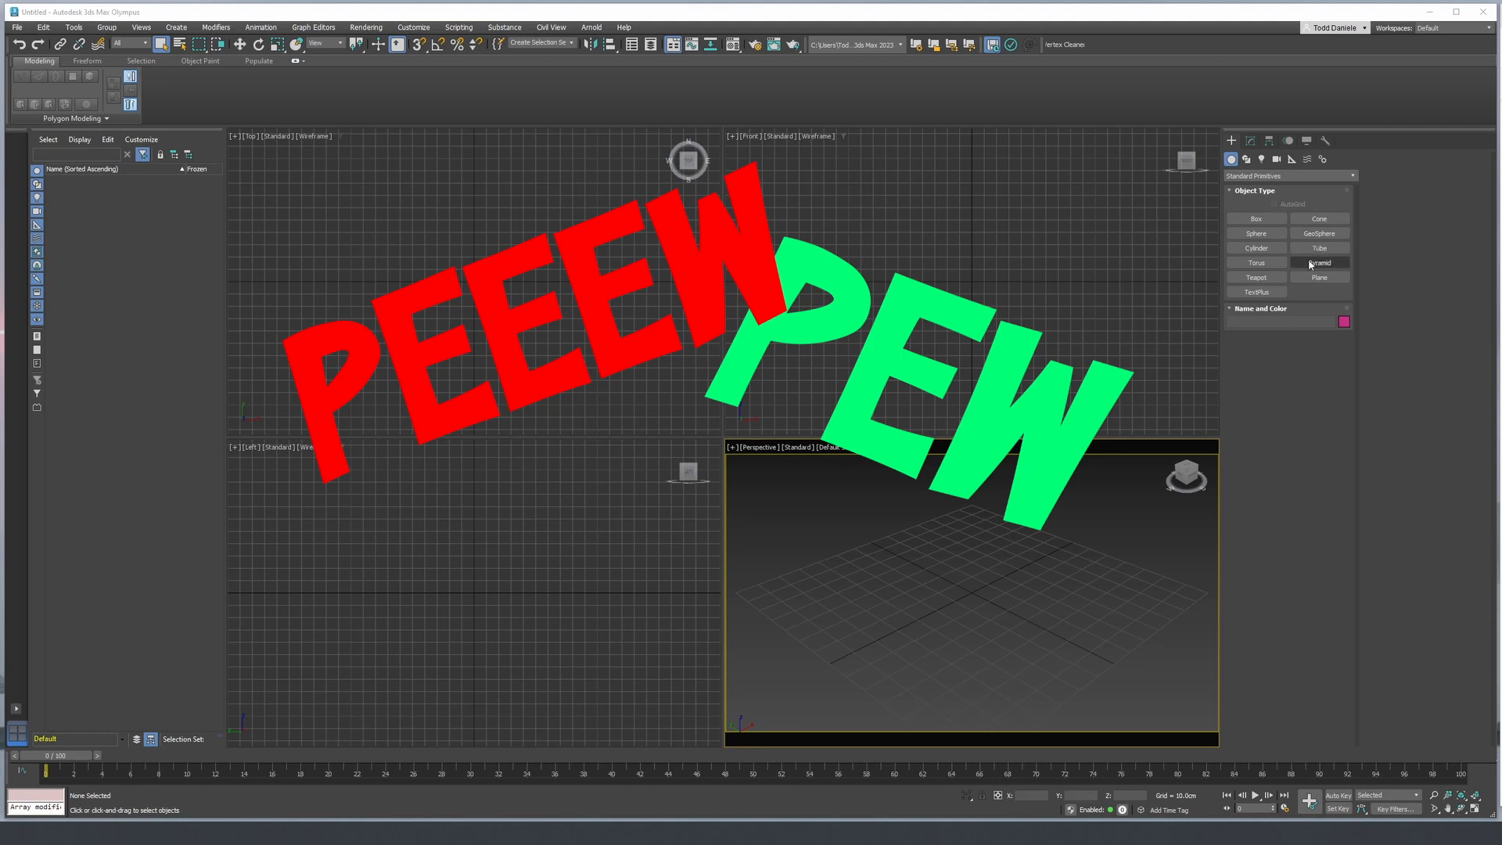
- Create a flat cylinder at the grid centre in the perspective view, about 61 cm in radius and 2.5 cm high
left_click(1260, 249)
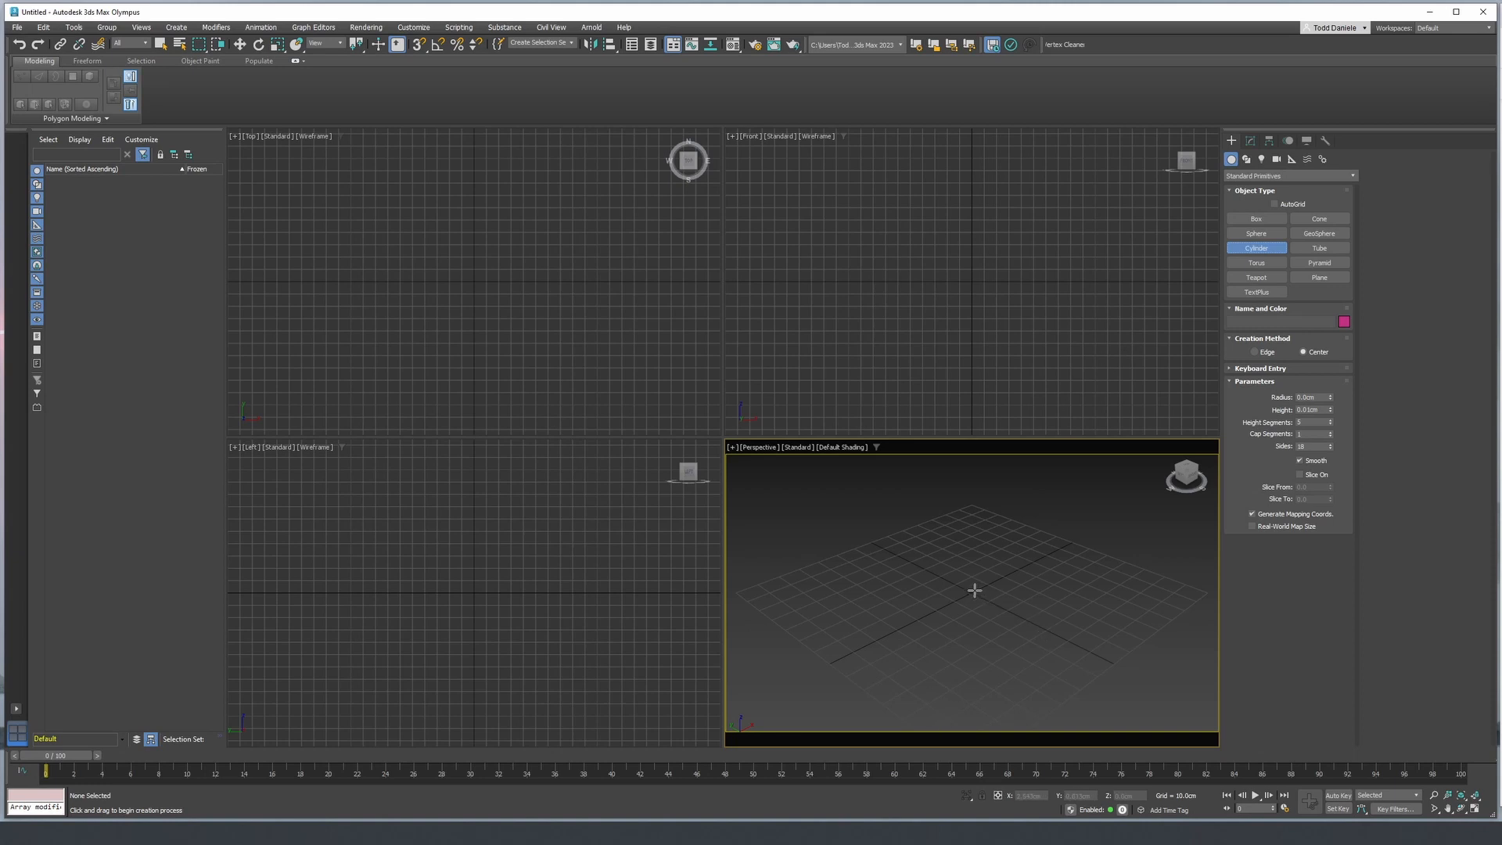
left_click_drag(972, 592, 1076, 663)
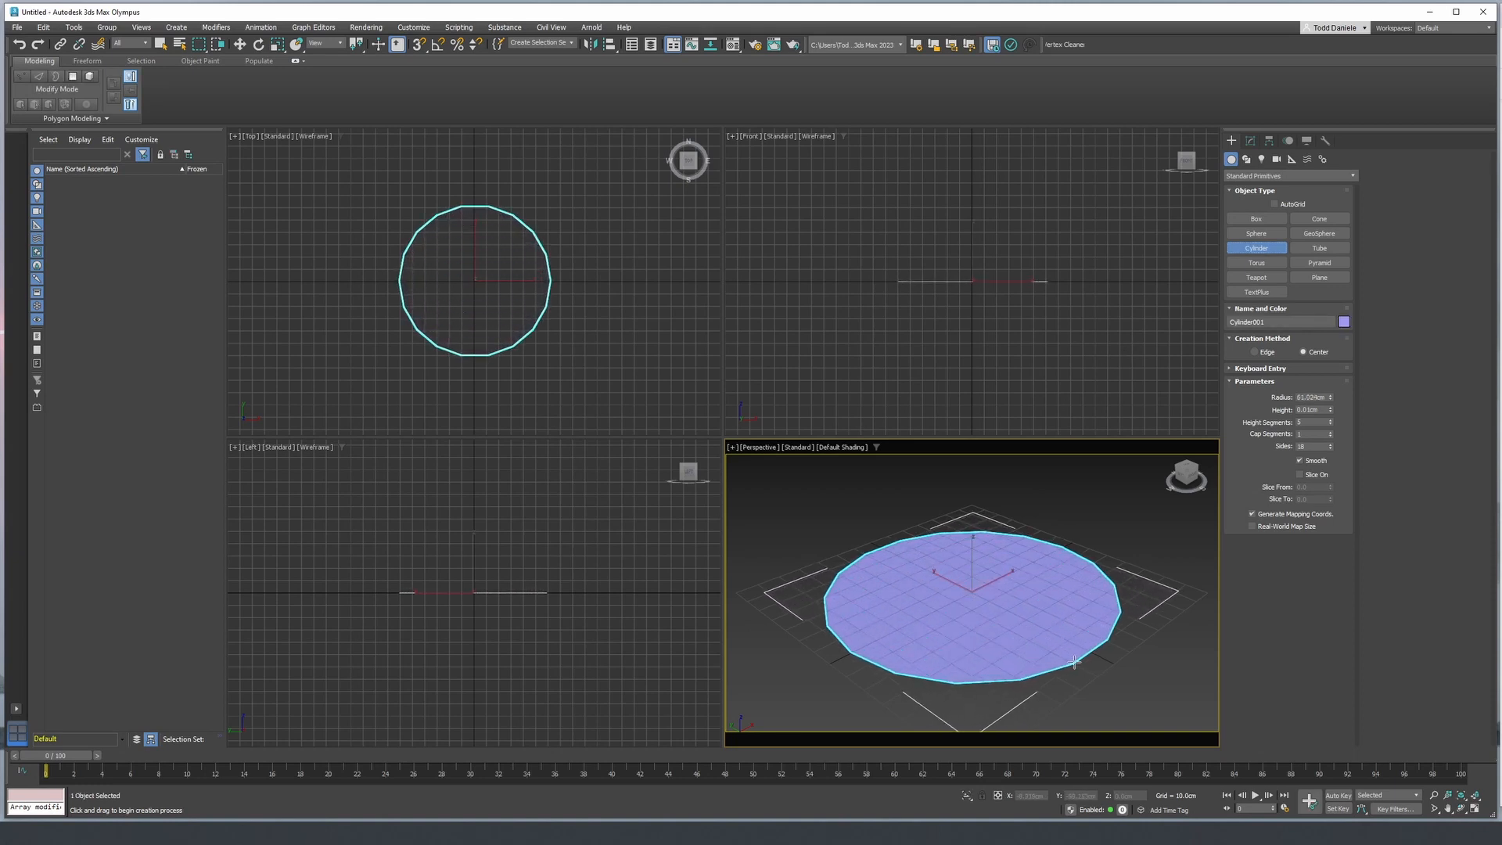
left_click(1072, 658)
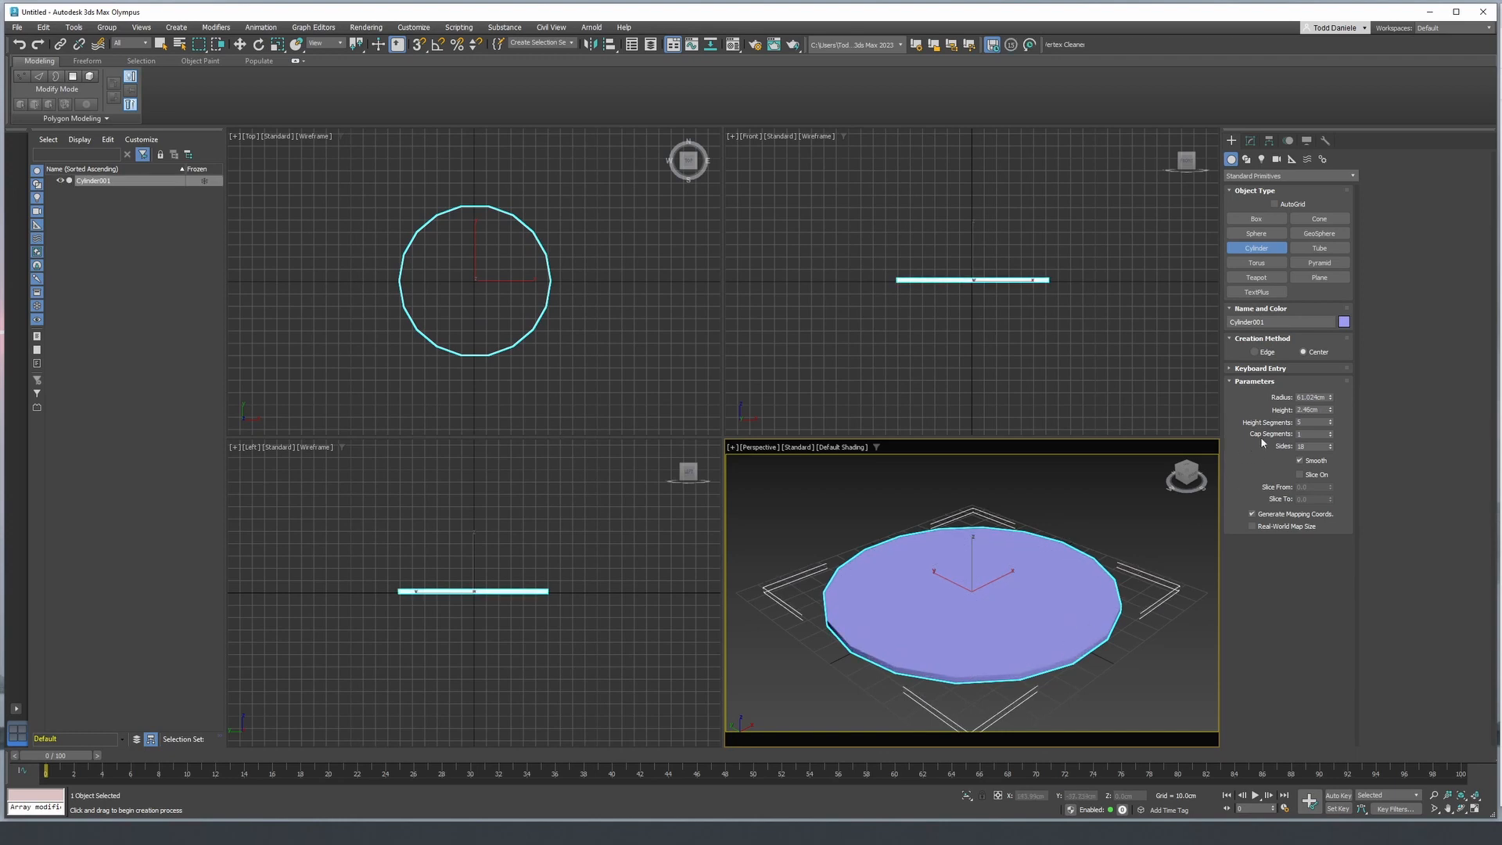
- Set the cylinder's number of sides to 8
double_click(1312, 447)
type("8")
key("Return")
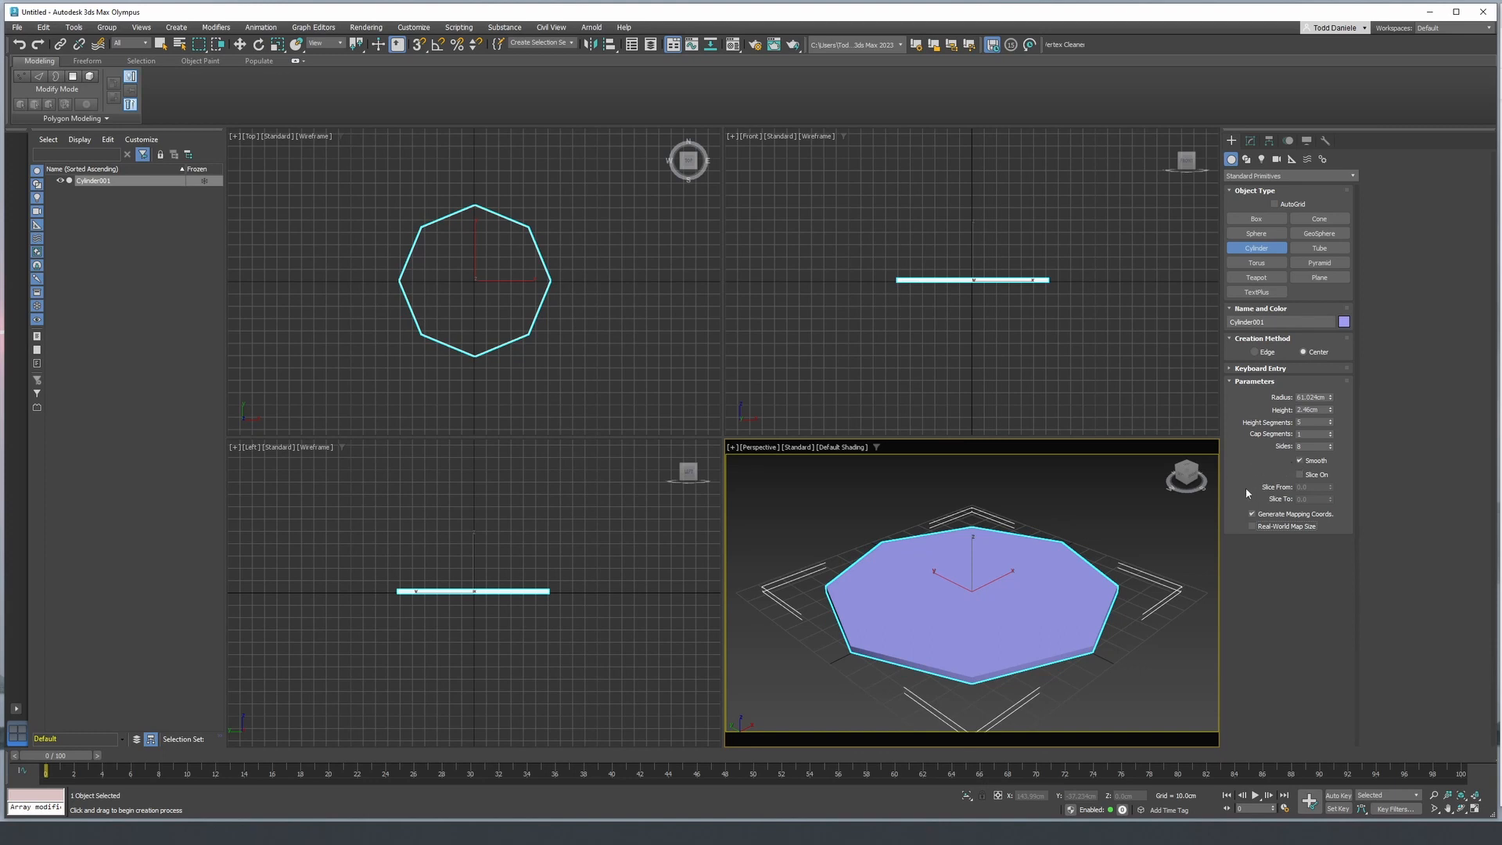
- Set the cylinder's number of sides to 6 to make it a hexagon
left_click(1305, 447)
type("6")
key("Return")
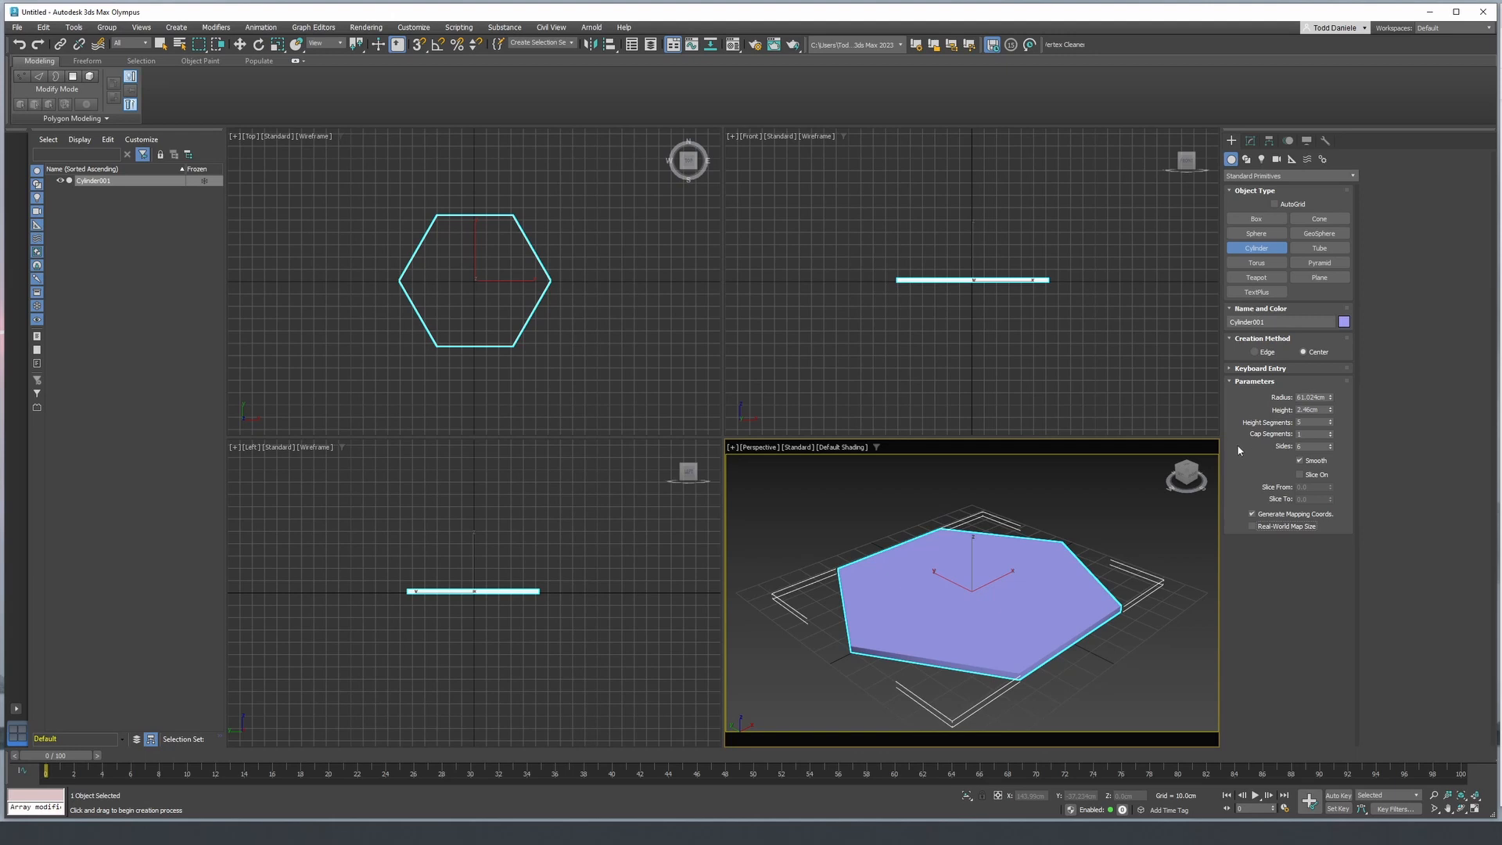
- Reset the hexagon's height segments to 1 and turn on edged faces in the perspective view
middle_click_drag(946, 616, 931, 613)
key("F4")
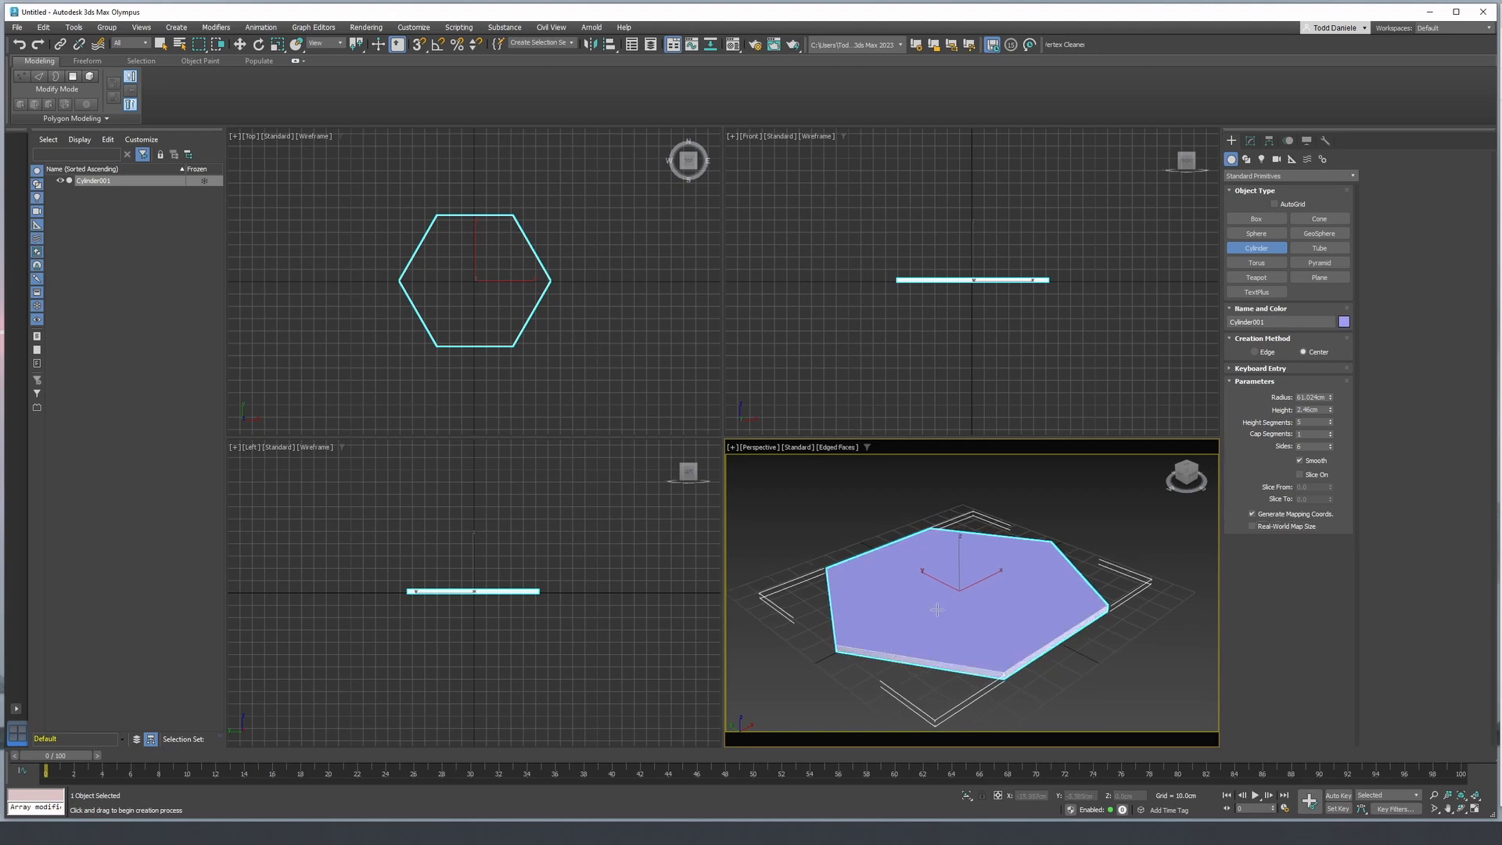
key("F4")
right_click(1331, 422)
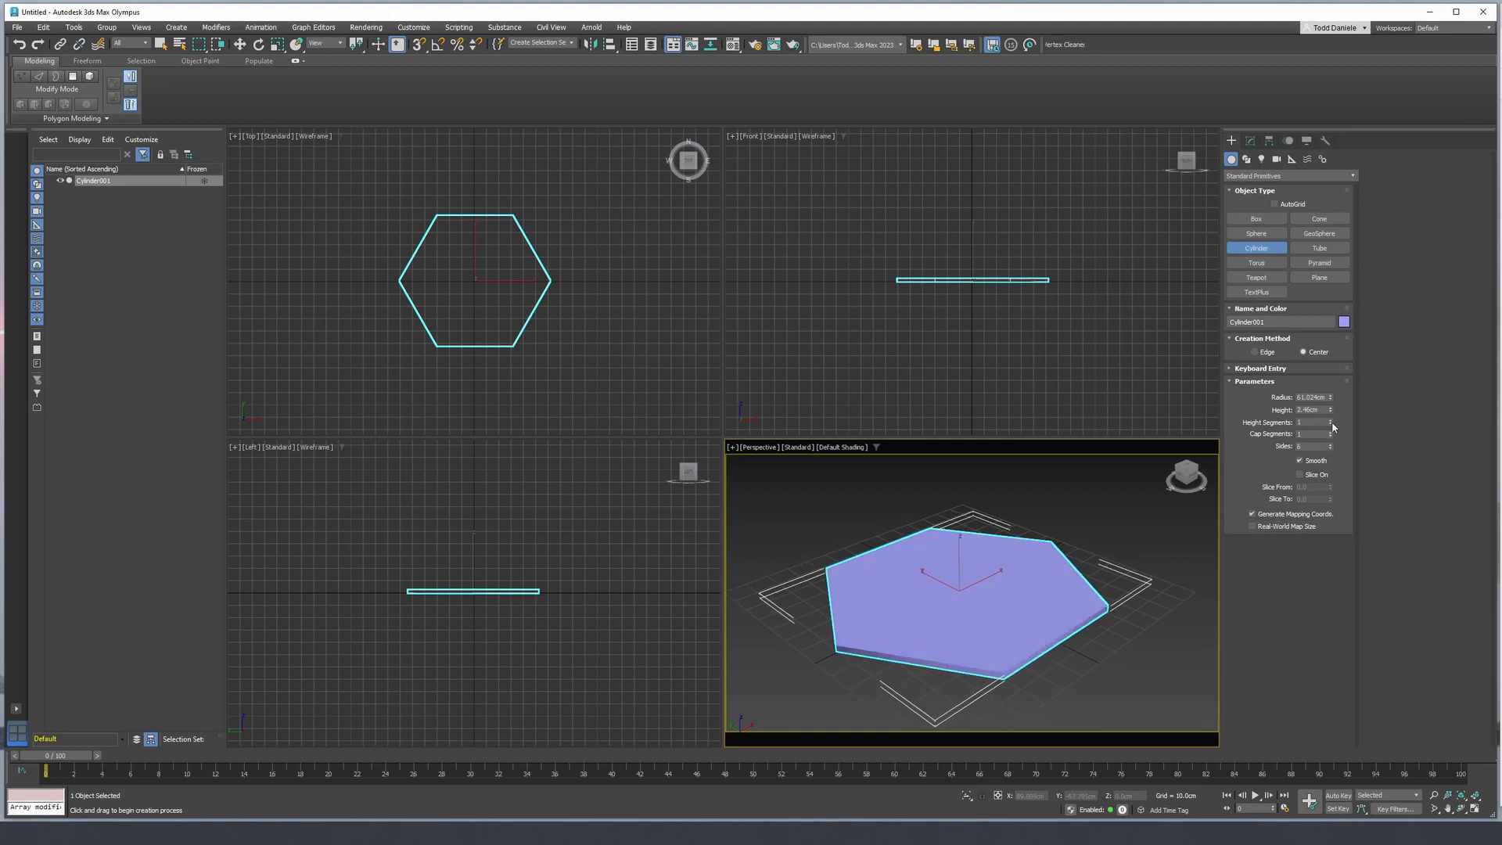
key("F4")
scroll(1066, 584, "up", 5)
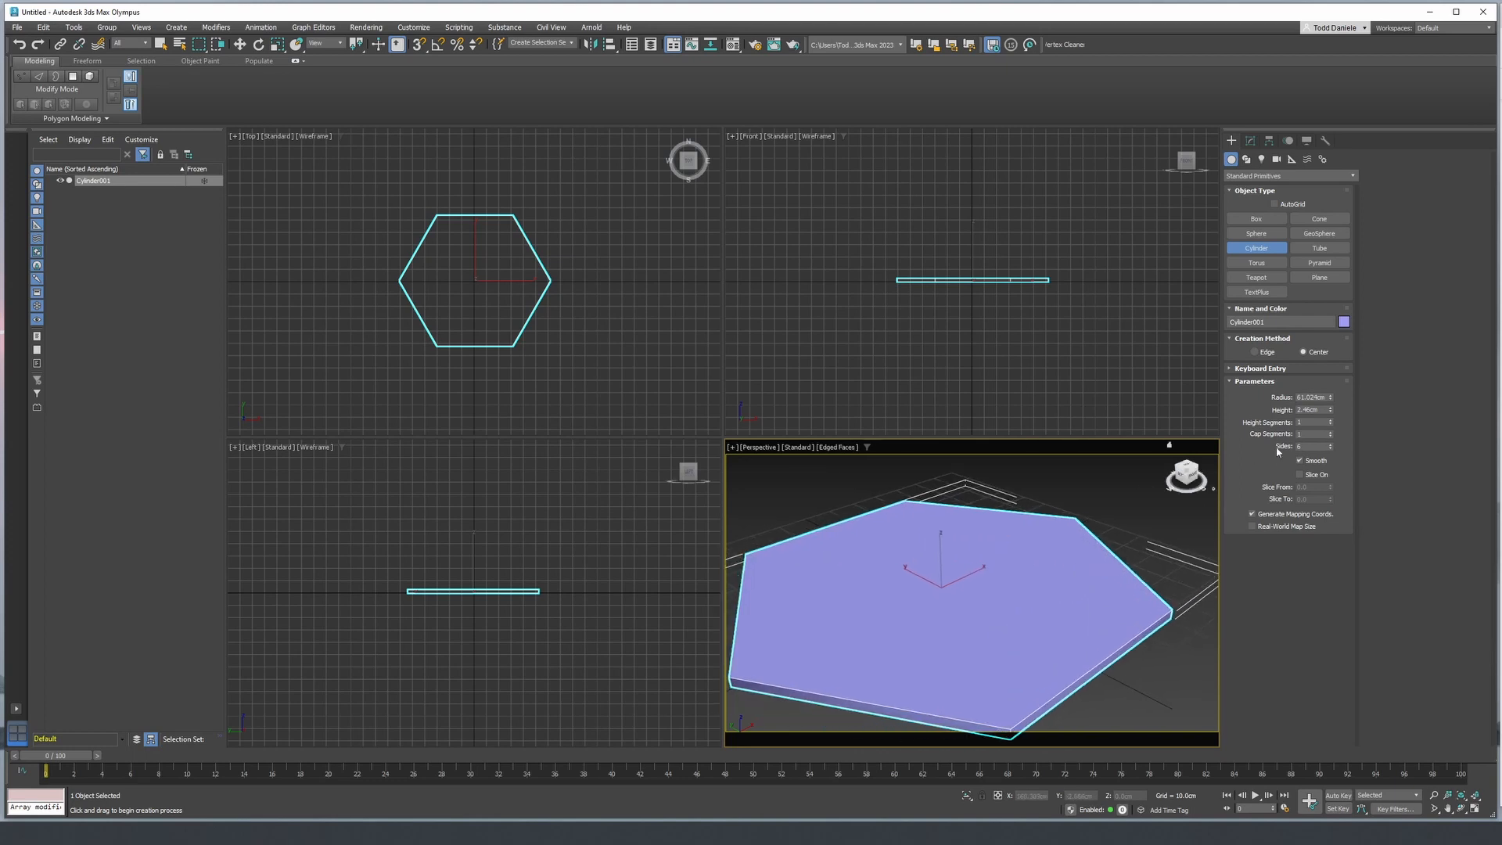
- Set the hexagon's radius to 365.76 cm
left_click(1328, 399)
type("12'")
key("Return")
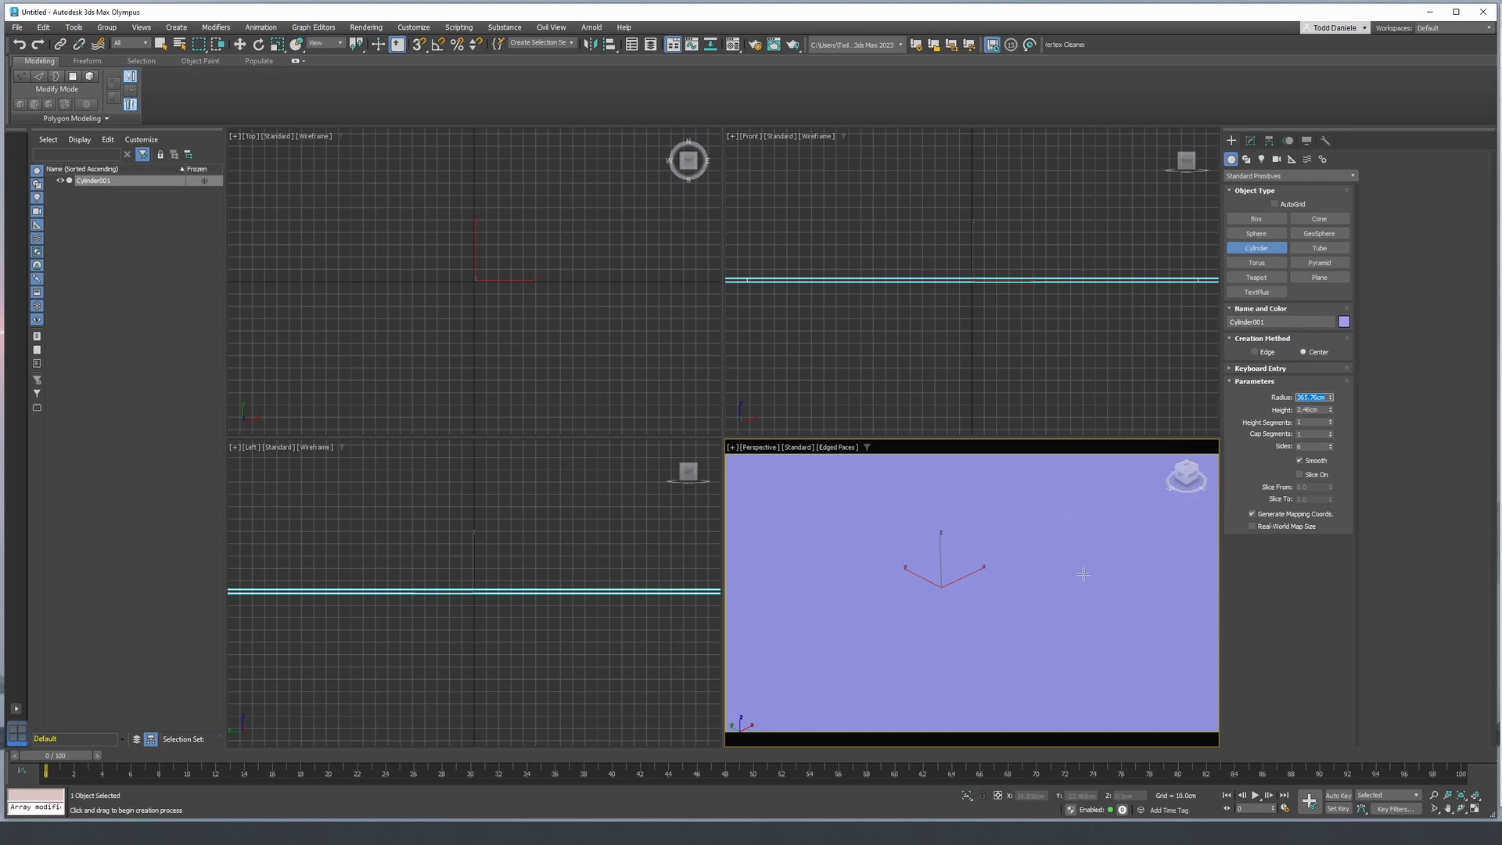
scroll(1072, 579, "down", 5)
scroll(1067, 585, "down", 4)
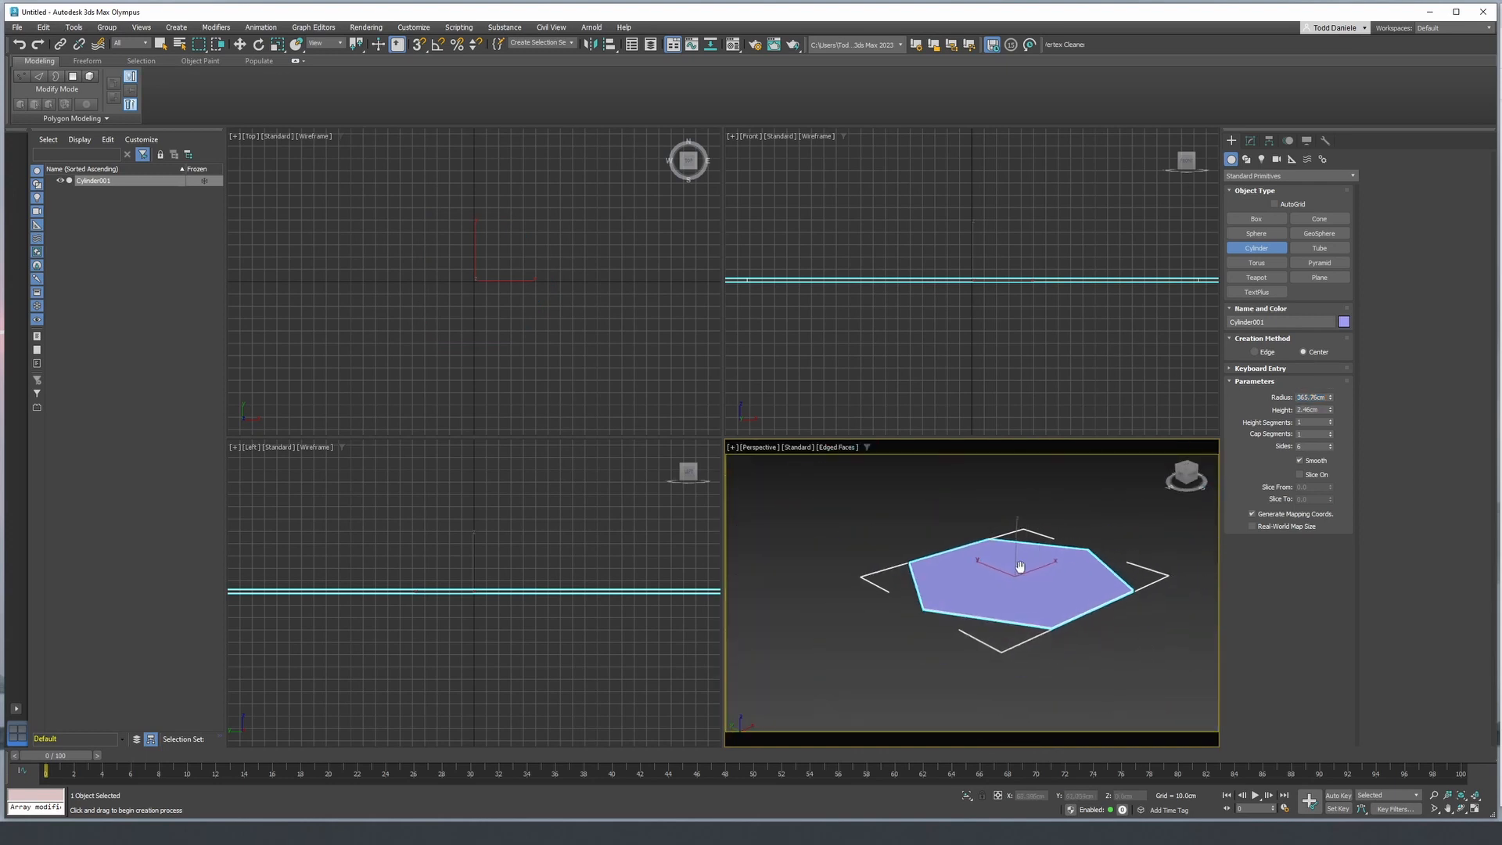
- Set the hexagon's height to 2 inches (5.08 cm)
double_click(1312, 410)
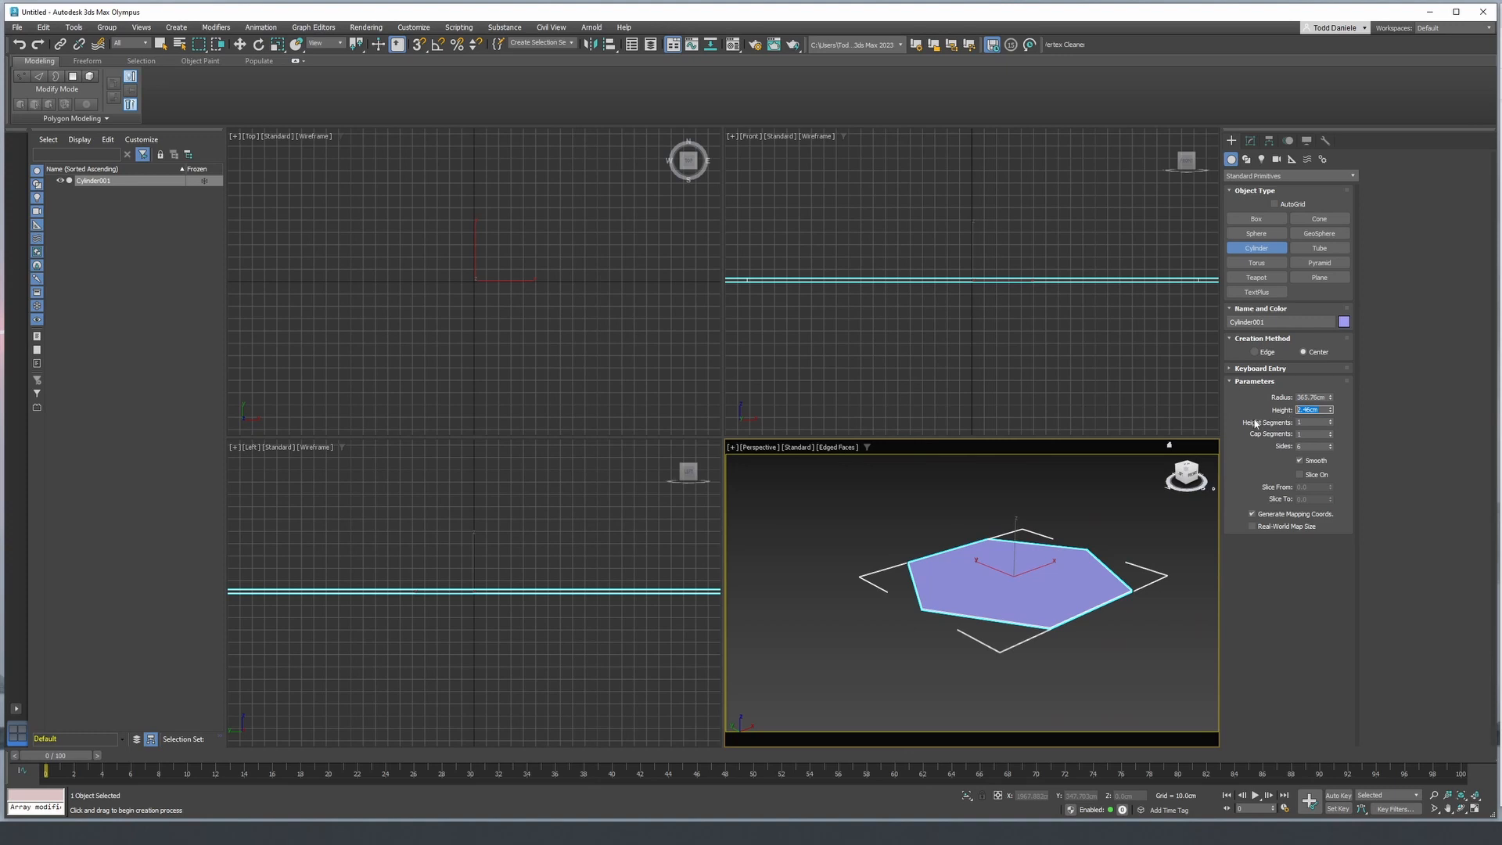
type("2\"")
key("Return")
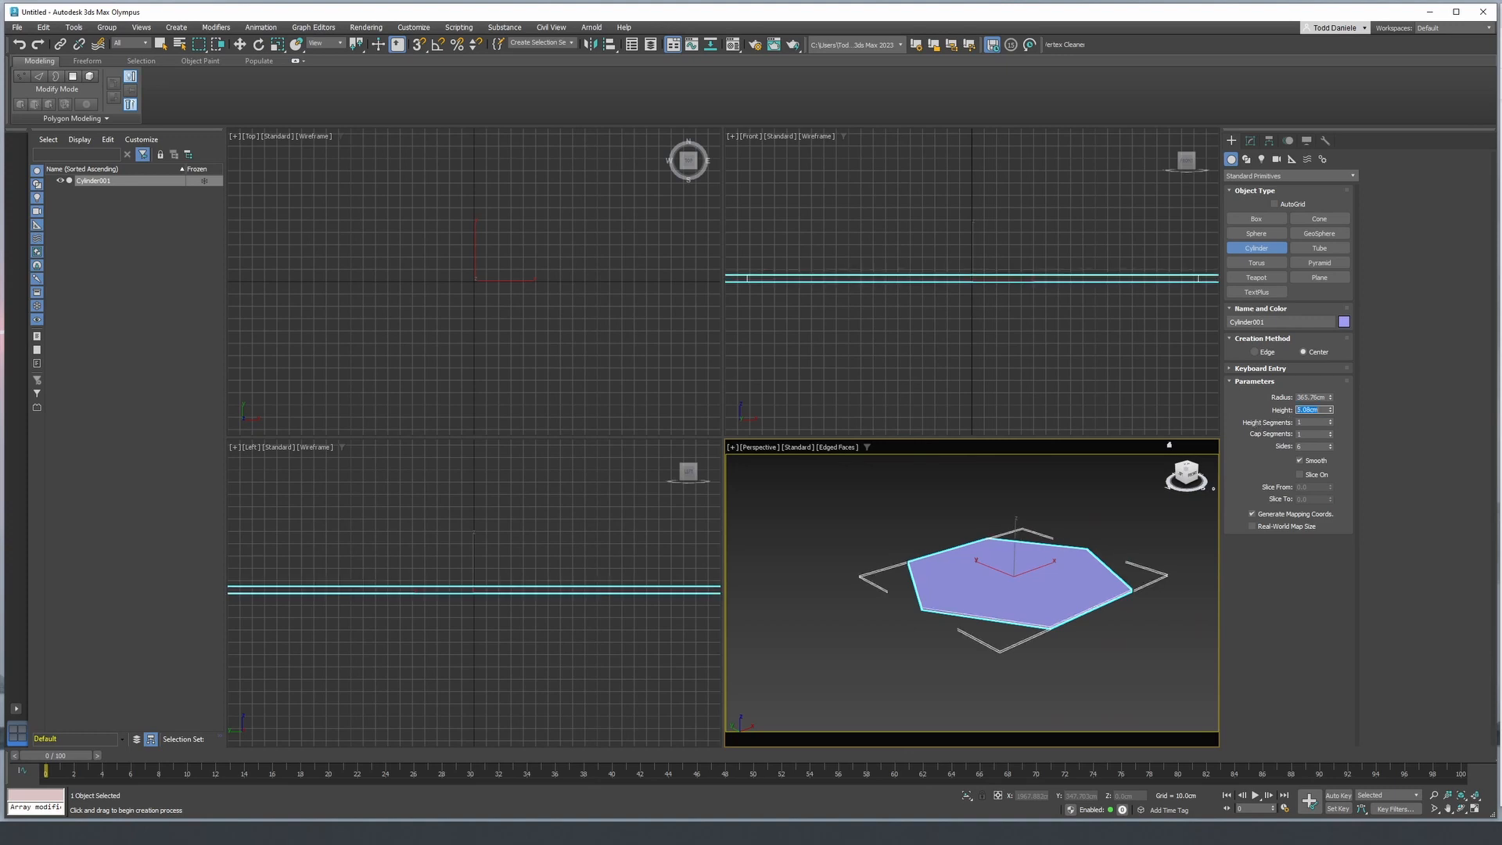
- Maximize the perspective viewport with edged faces on, and switch it to the top view of the hexagon
scroll(984, 517, "down", 2)
scroll(985, 516, "down", 2)
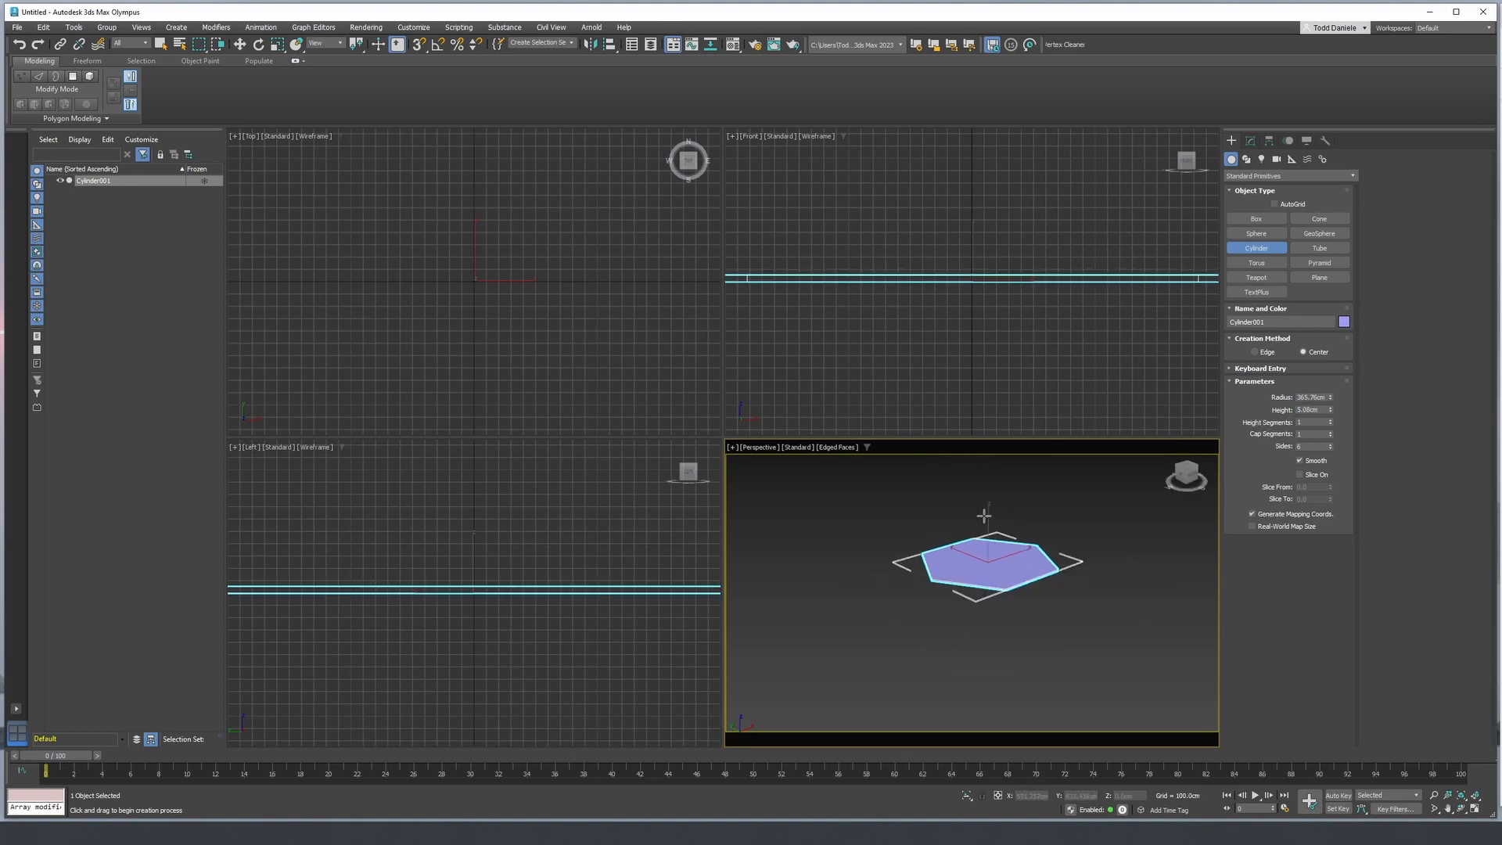
key("F4")
scroll(1011, 550, "up", 1)
scroll(1015, 561, "up", 2)
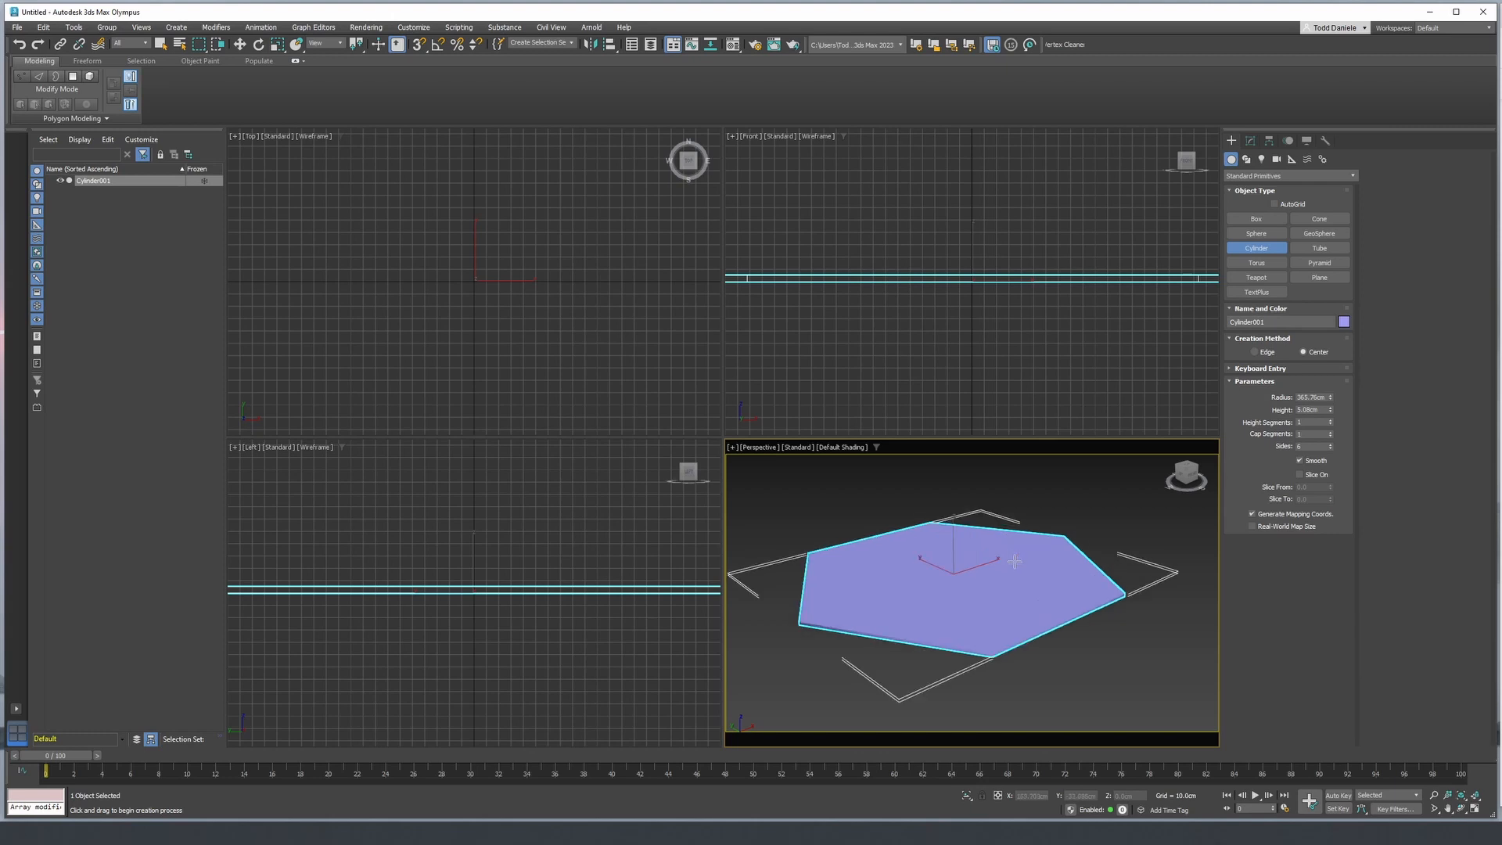
key("alt+w")
middle_click_drag(931, 493, 977, 470)
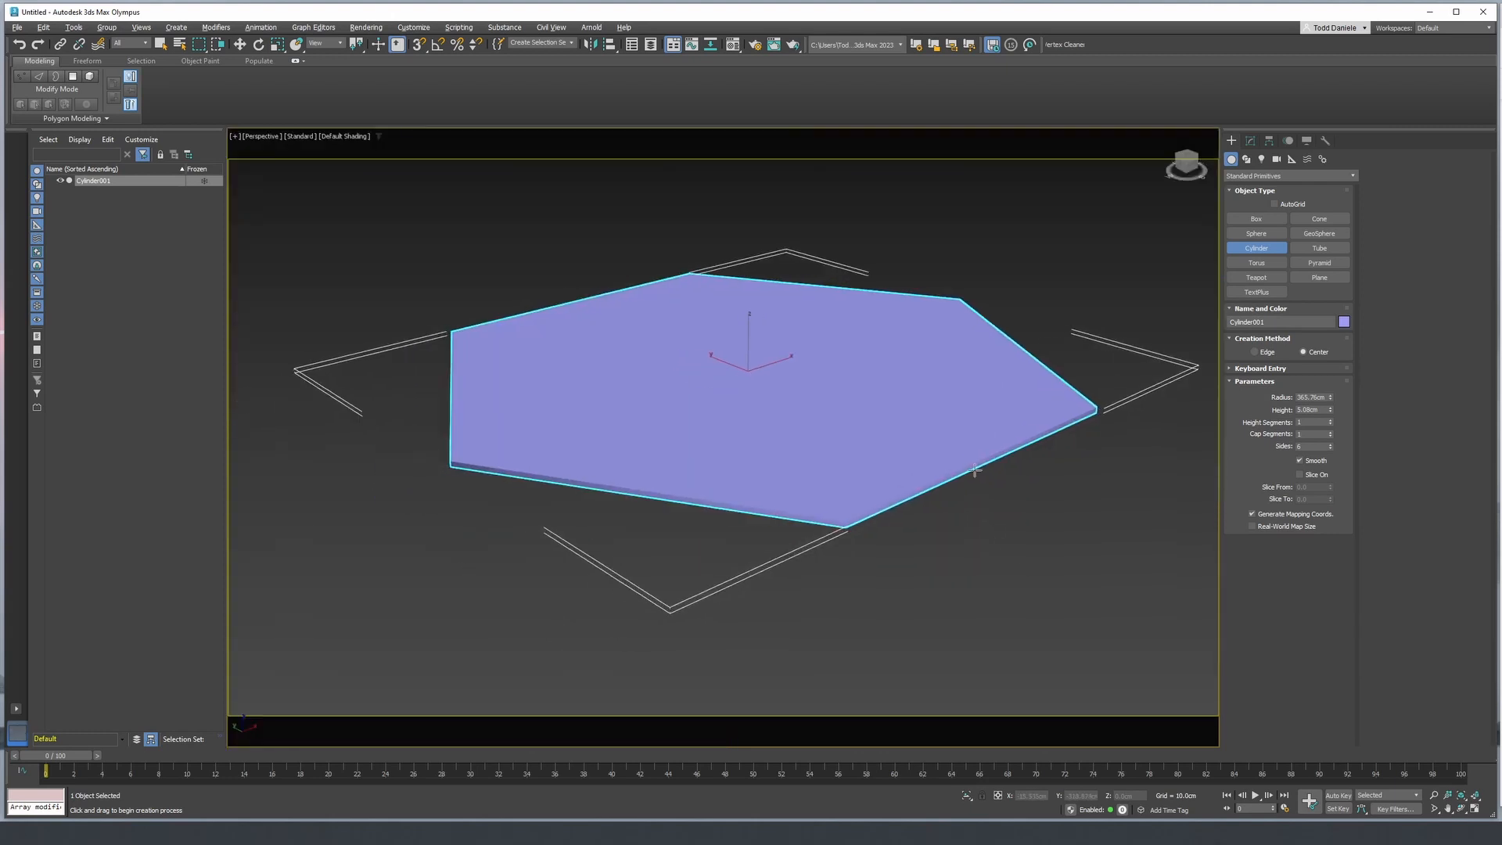
key("F4")
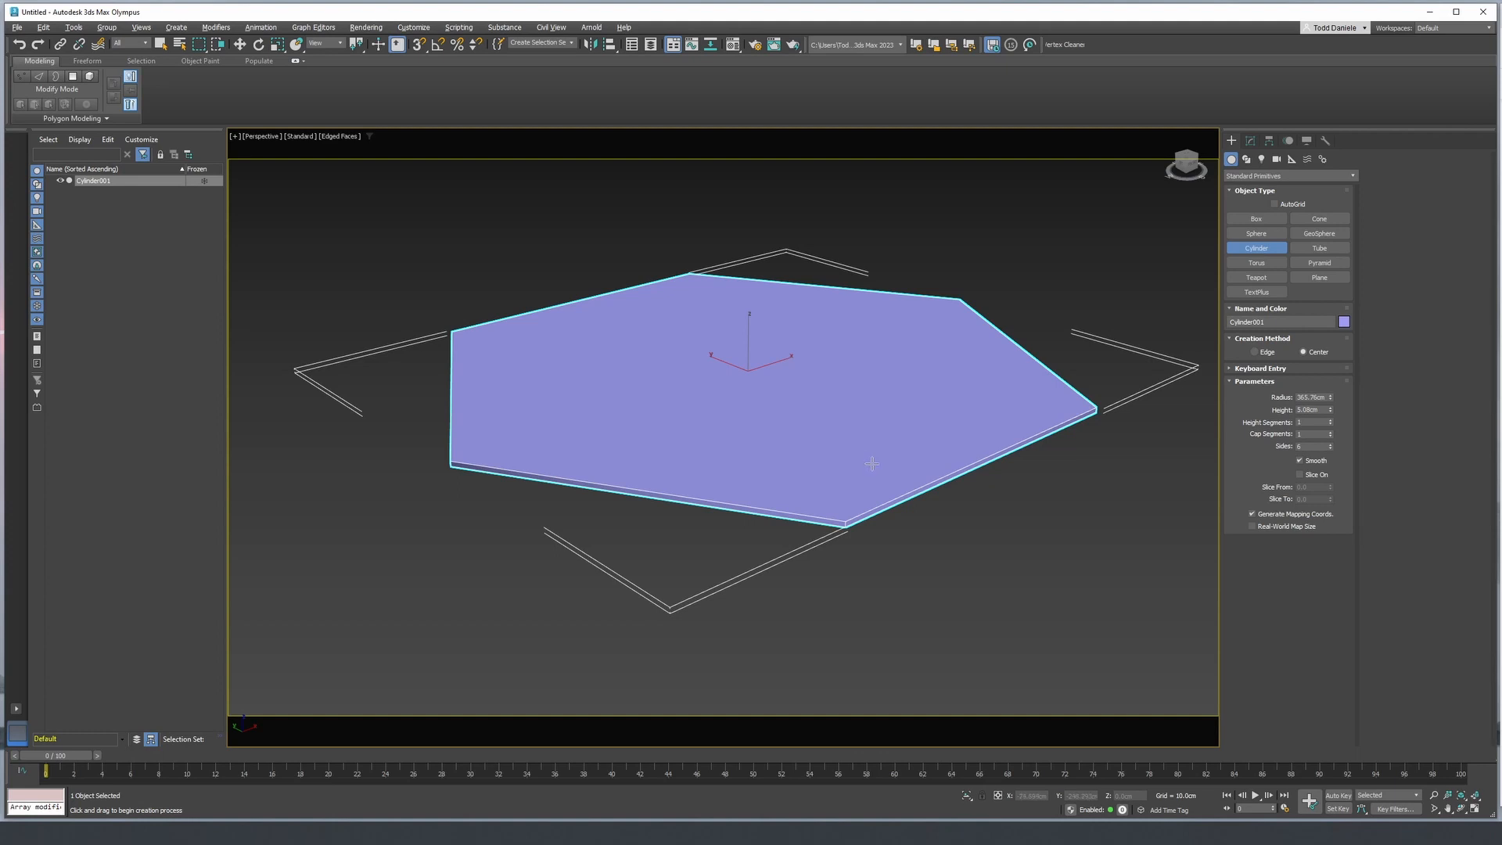
key("t")
scroll(871, 461, "down", 2)
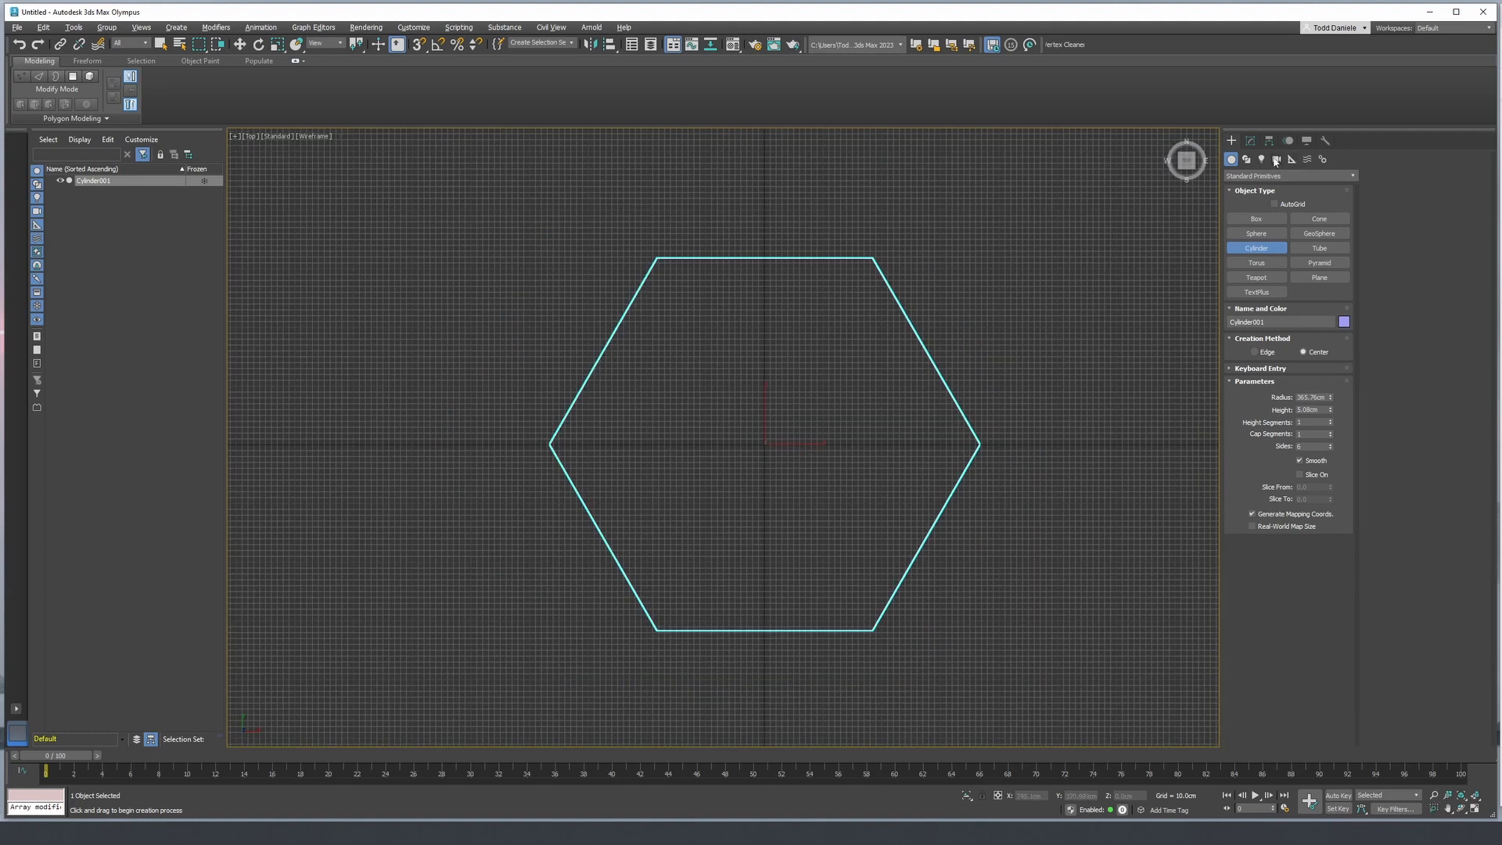
- Switch object creation to spline shapes and activate the Line tool
left_click(1250, 140)
left_click(1232, 141)
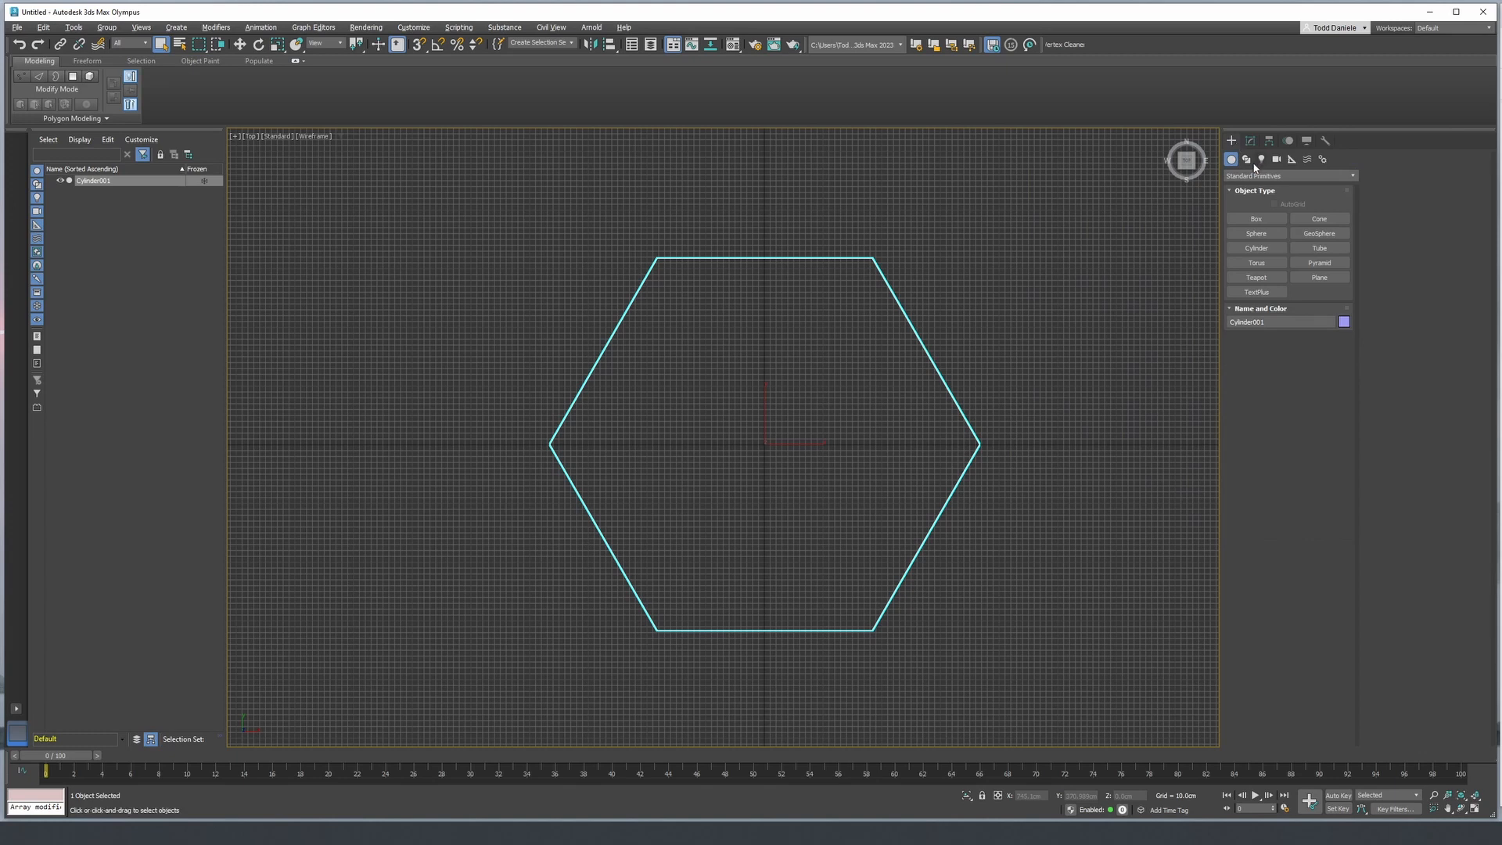
left_click(1247, 159)
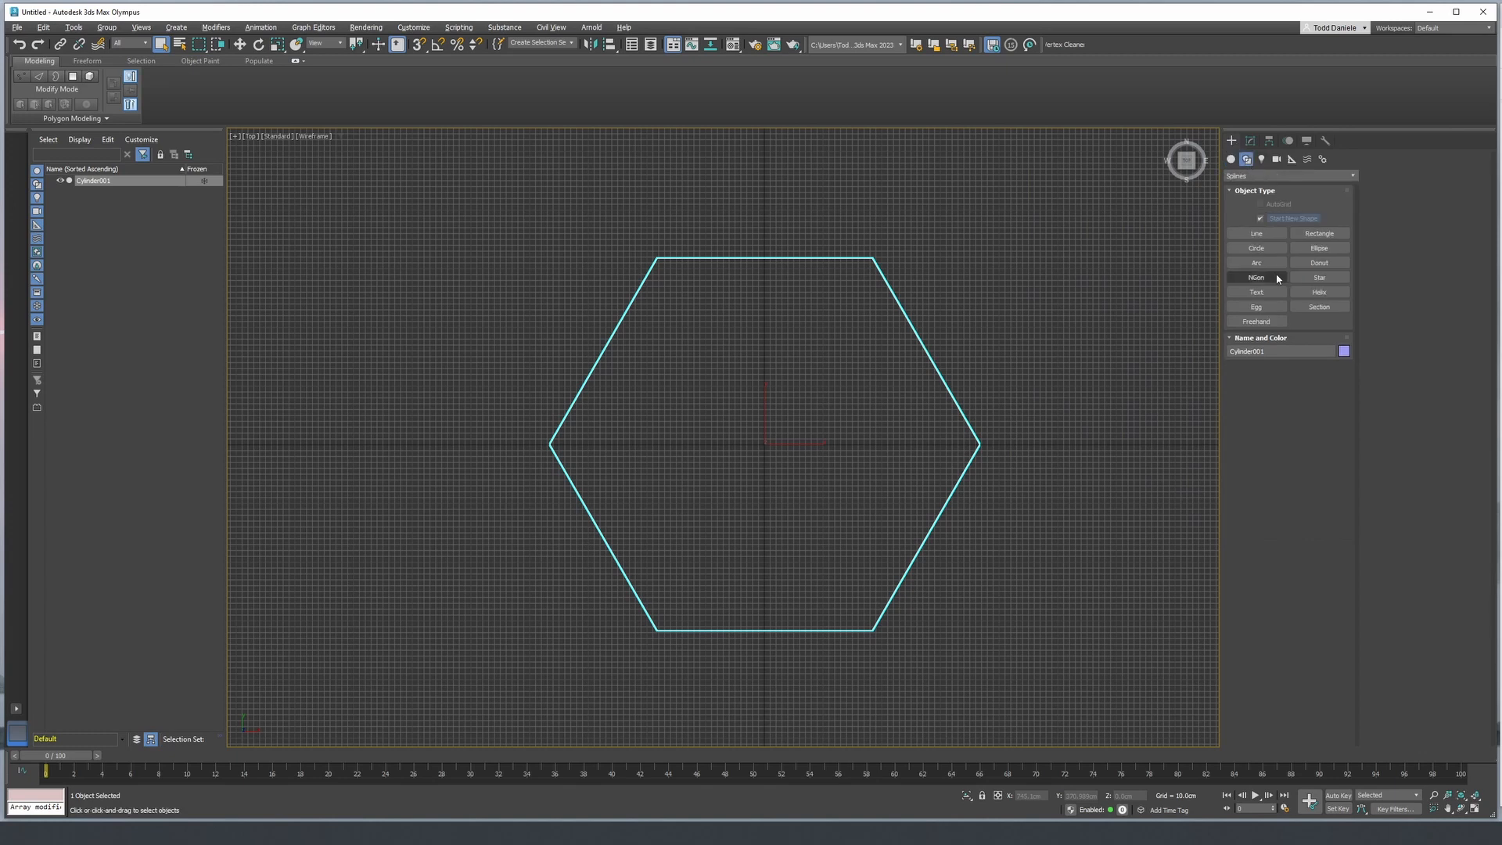
left_click(1268, 239)
middle_click_drag(848, 355, 872, 372)
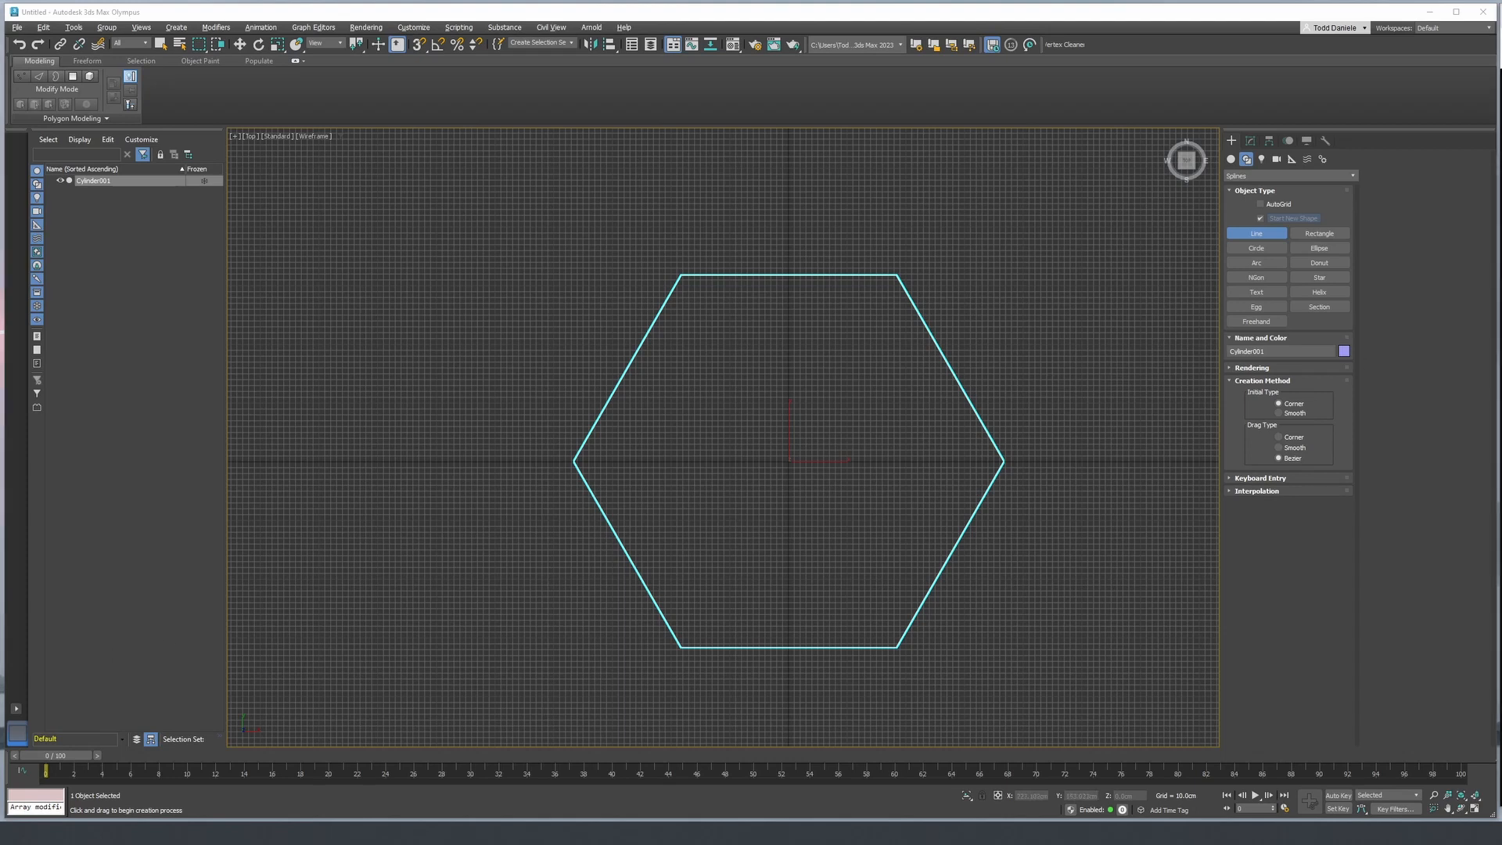
- Bring the browser window with the ROG Strix X670E-A Gaming motherboard image over the scene and examine its panel shapes
left_click_drag(1501, 110, 383, 65)
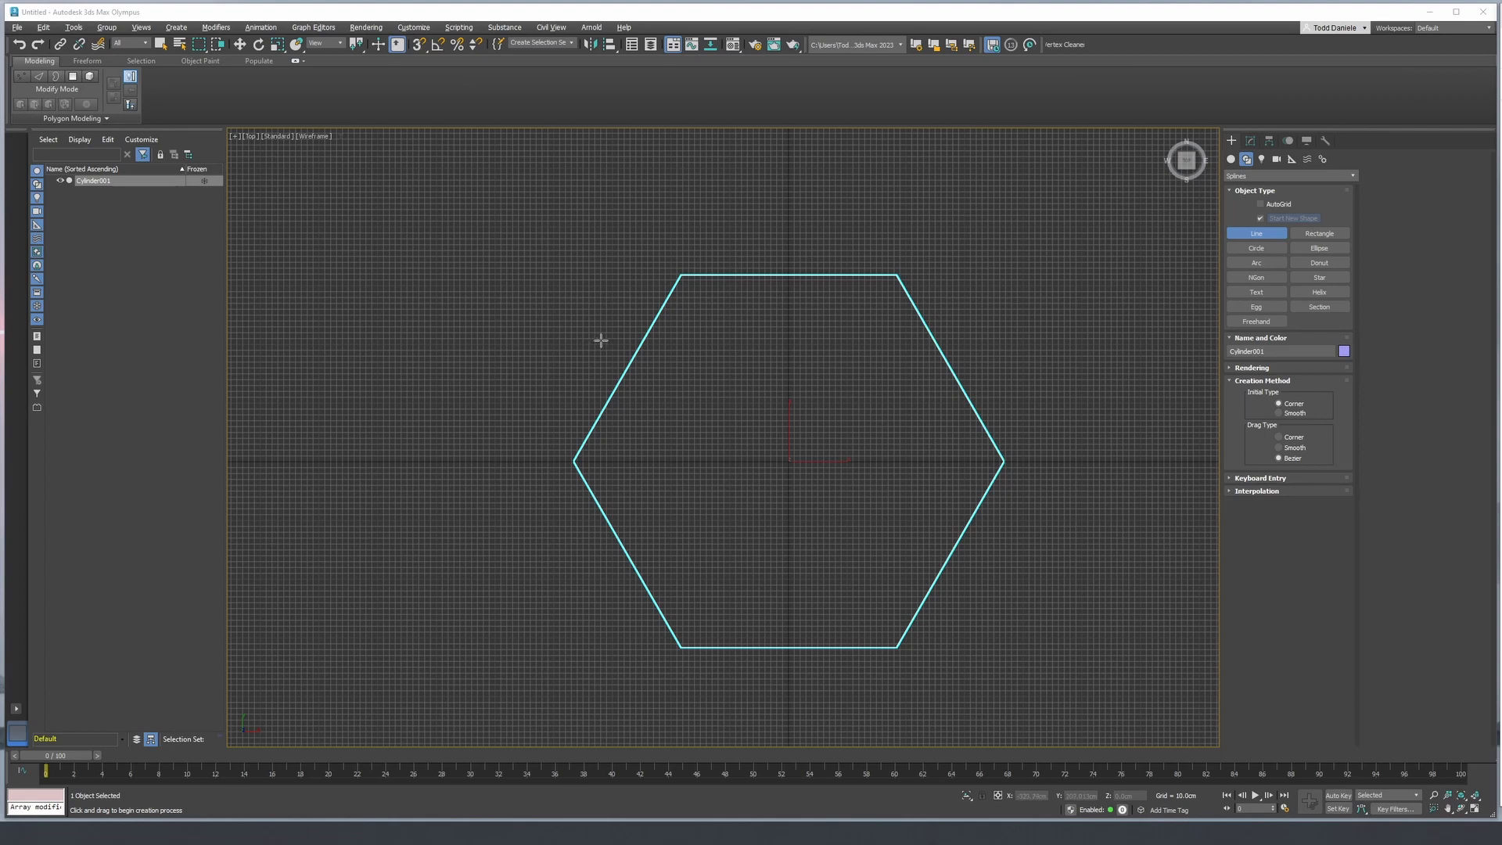
middle_click_drag(821, 346, 791, 339)
scroll(875, 309, "down", 3)
scroll(905, 334, "up", 3)
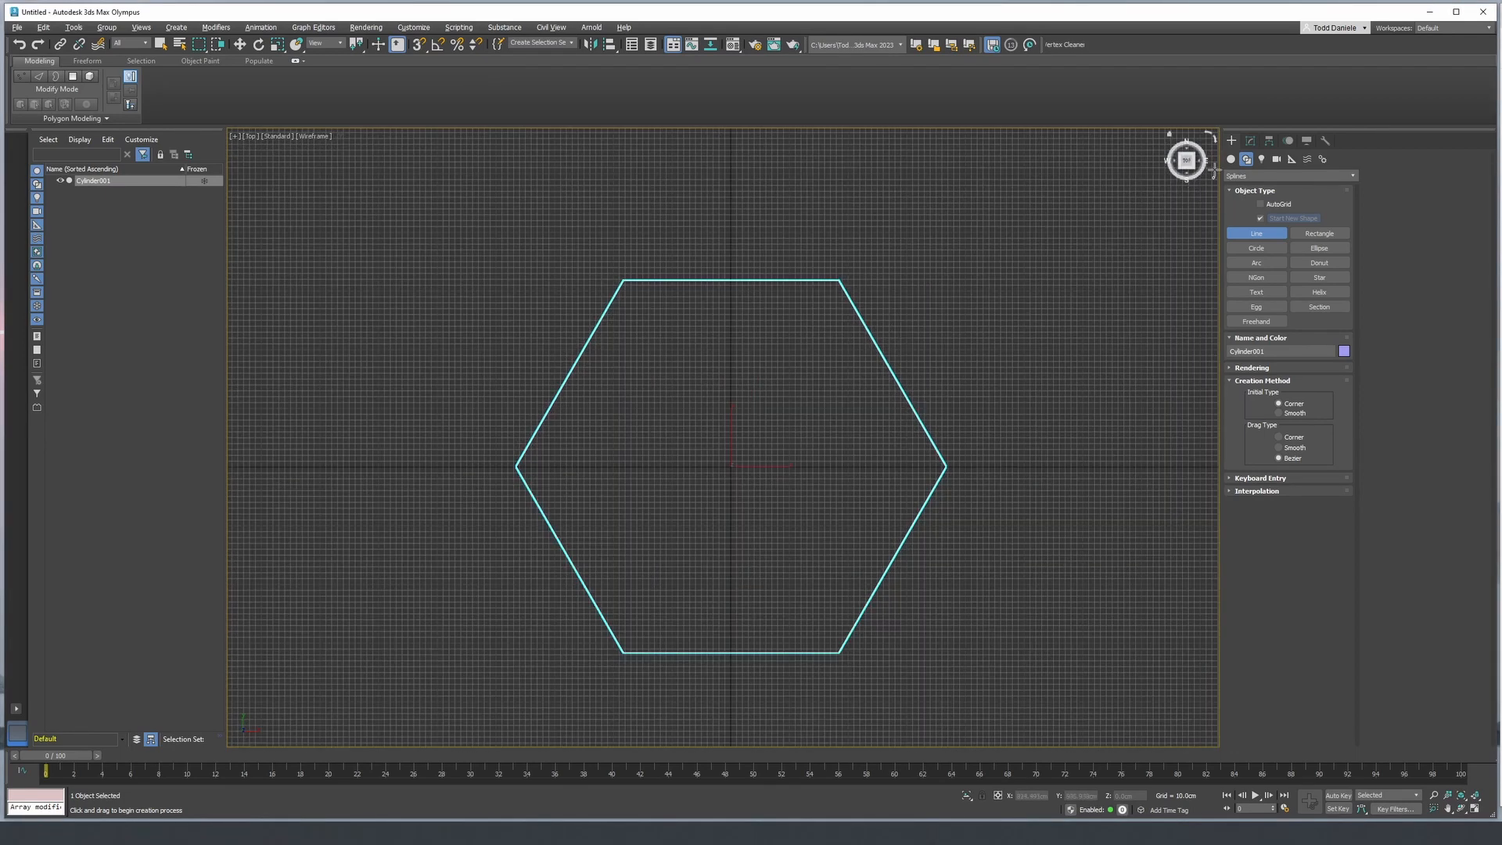
- Convert the hexagonal cylinder to an Editable Poly
left_click(1250, 140)
right_click(1240, 189)
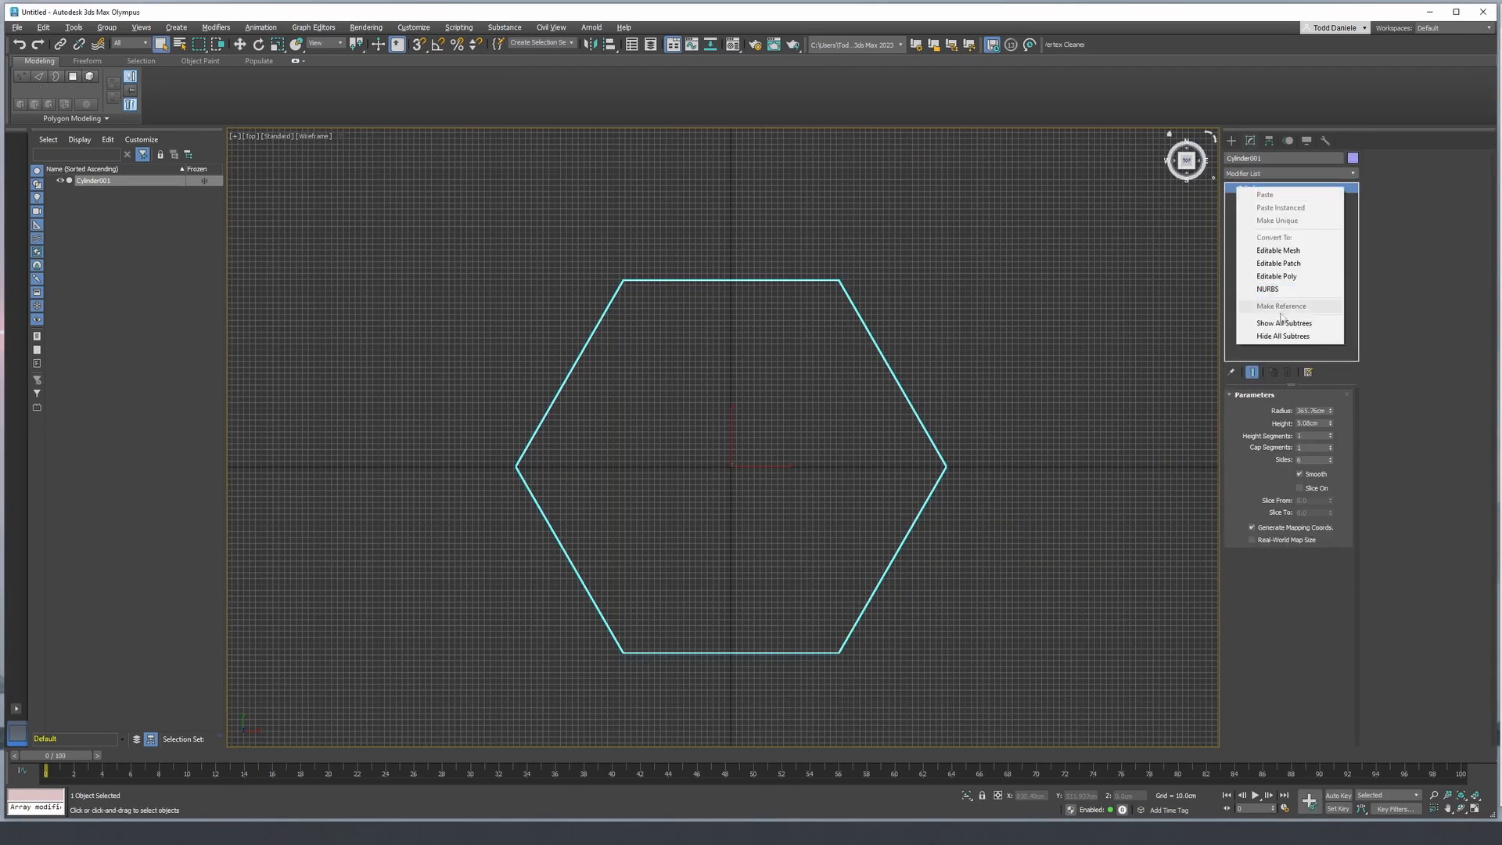
left_click(1276, 276)
- Draw a closed straight-segment line shape in the top view, with a two-pronged end outside the hexagon's upper-left edge and a thin arm reaching inside it
left_click(1231, 140)
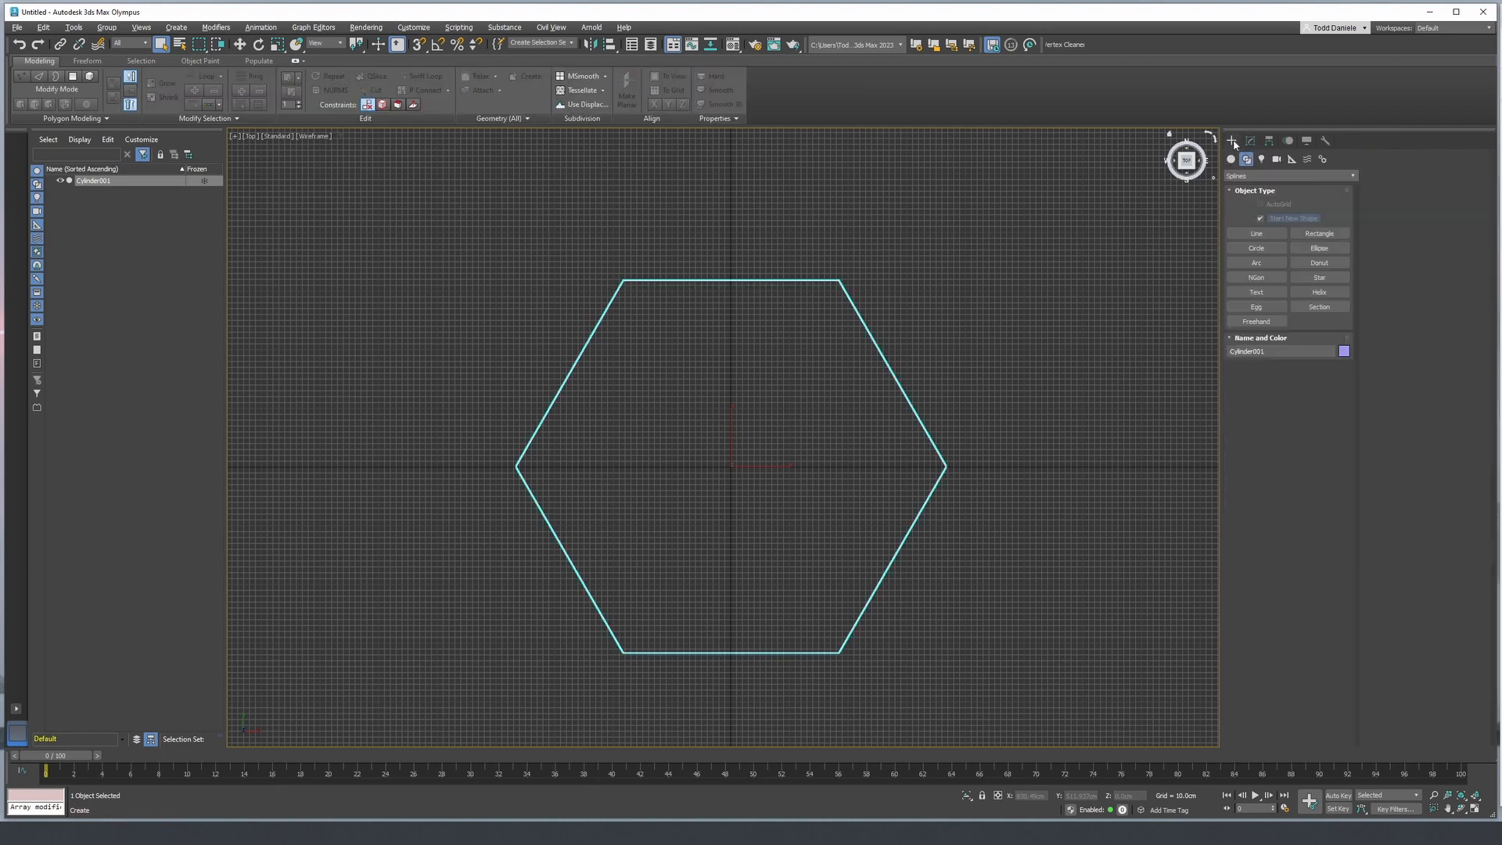
left_click(1256, 233)
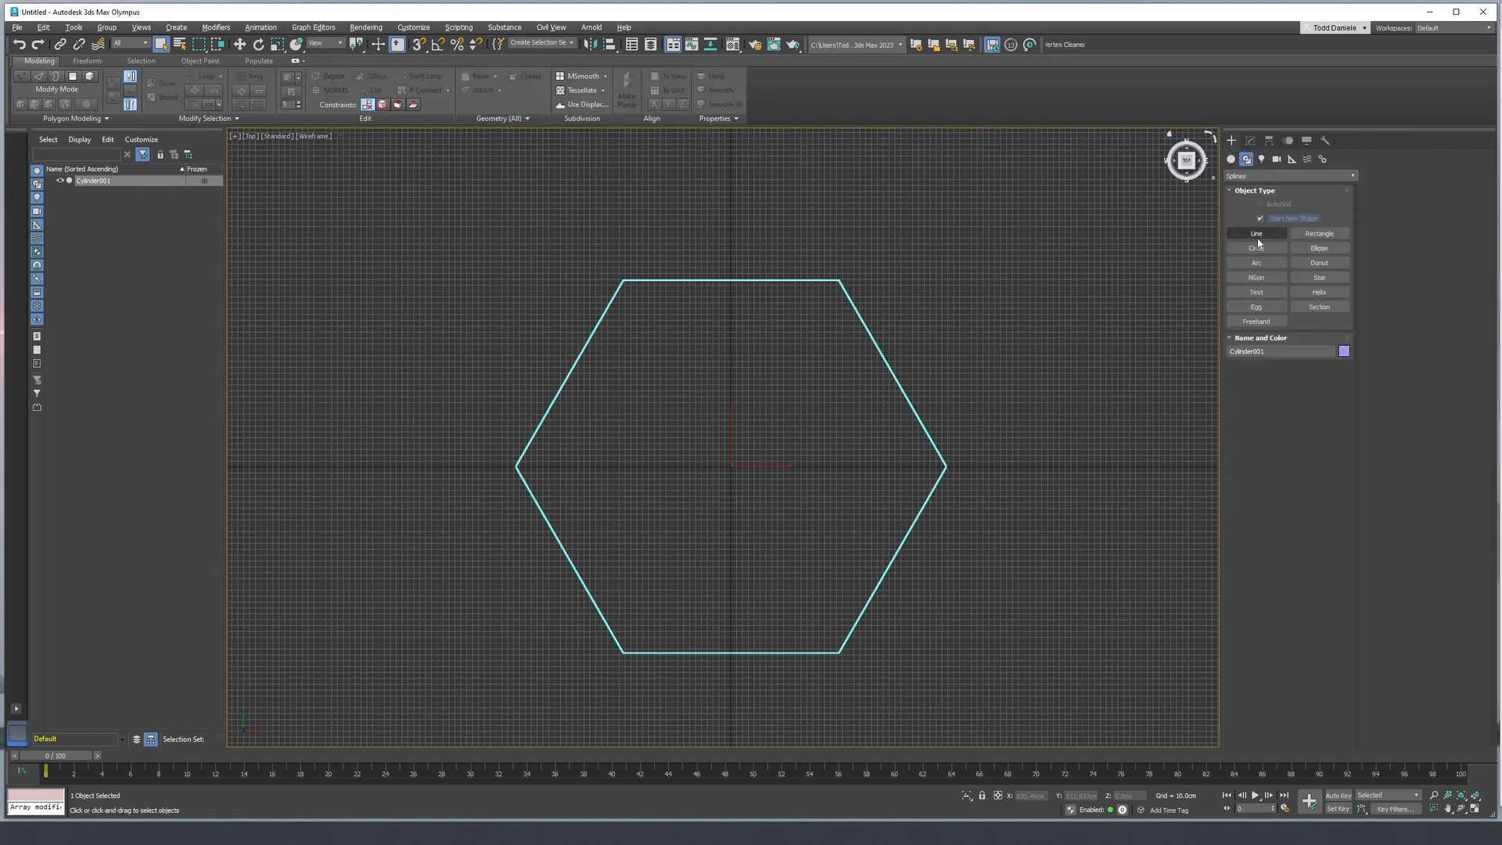
scroll(690, 354, "up", 2)
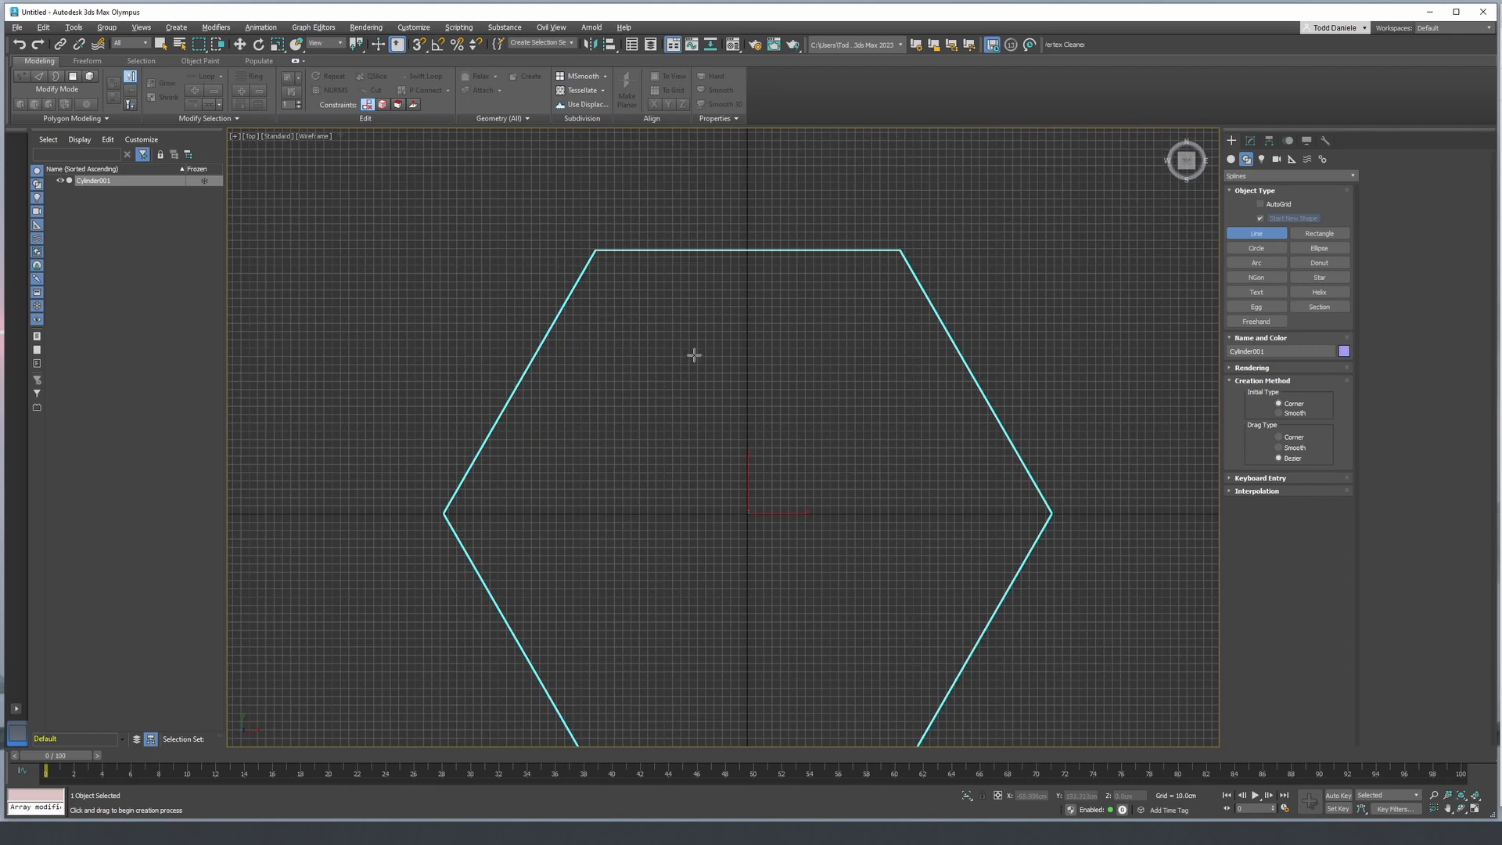
middle_click_drag(543, 311, 533, 318)
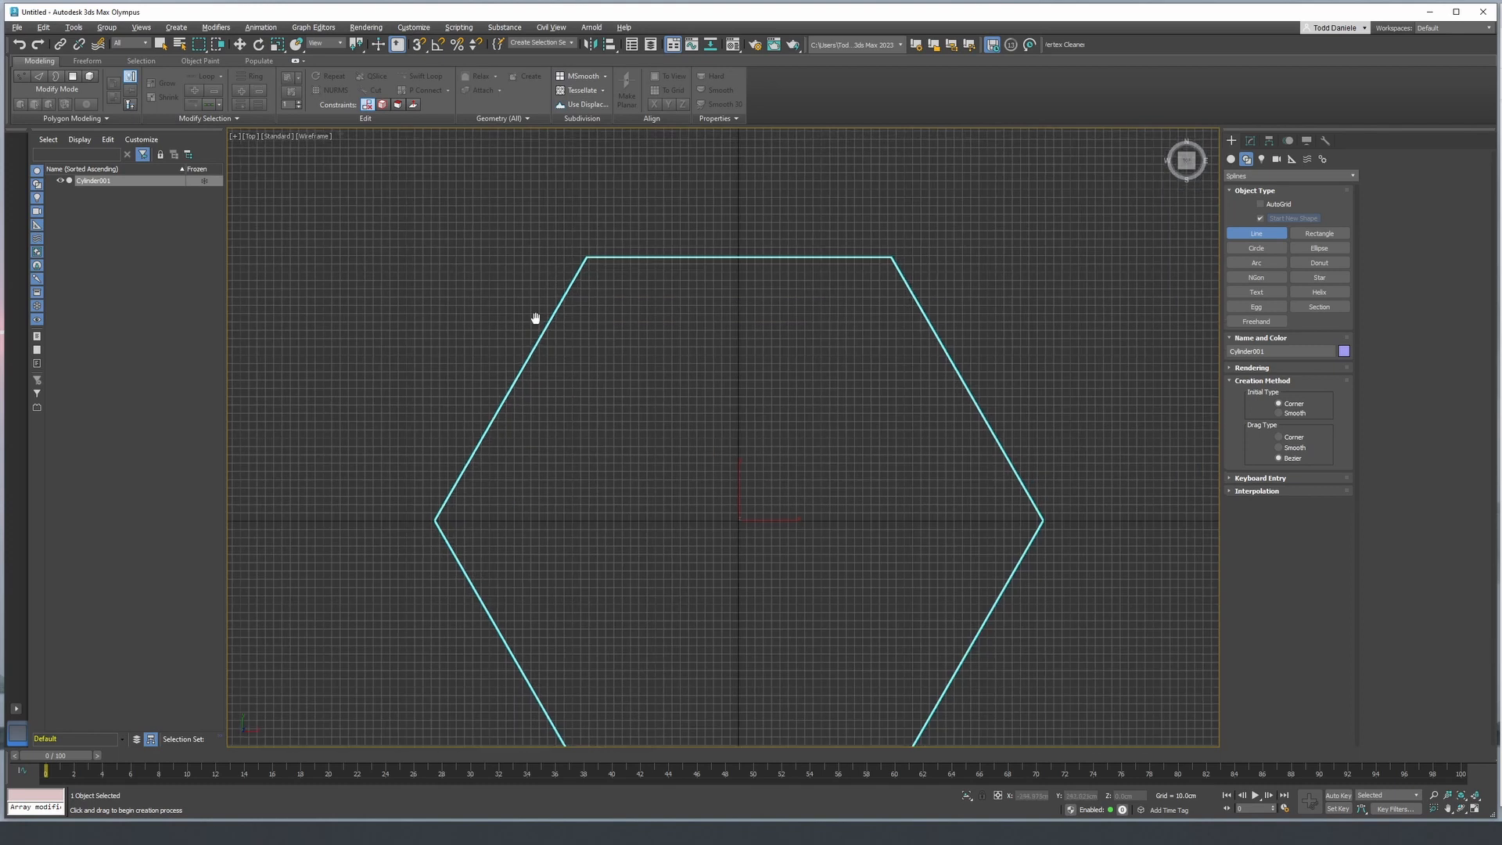
left_click(470, 314)
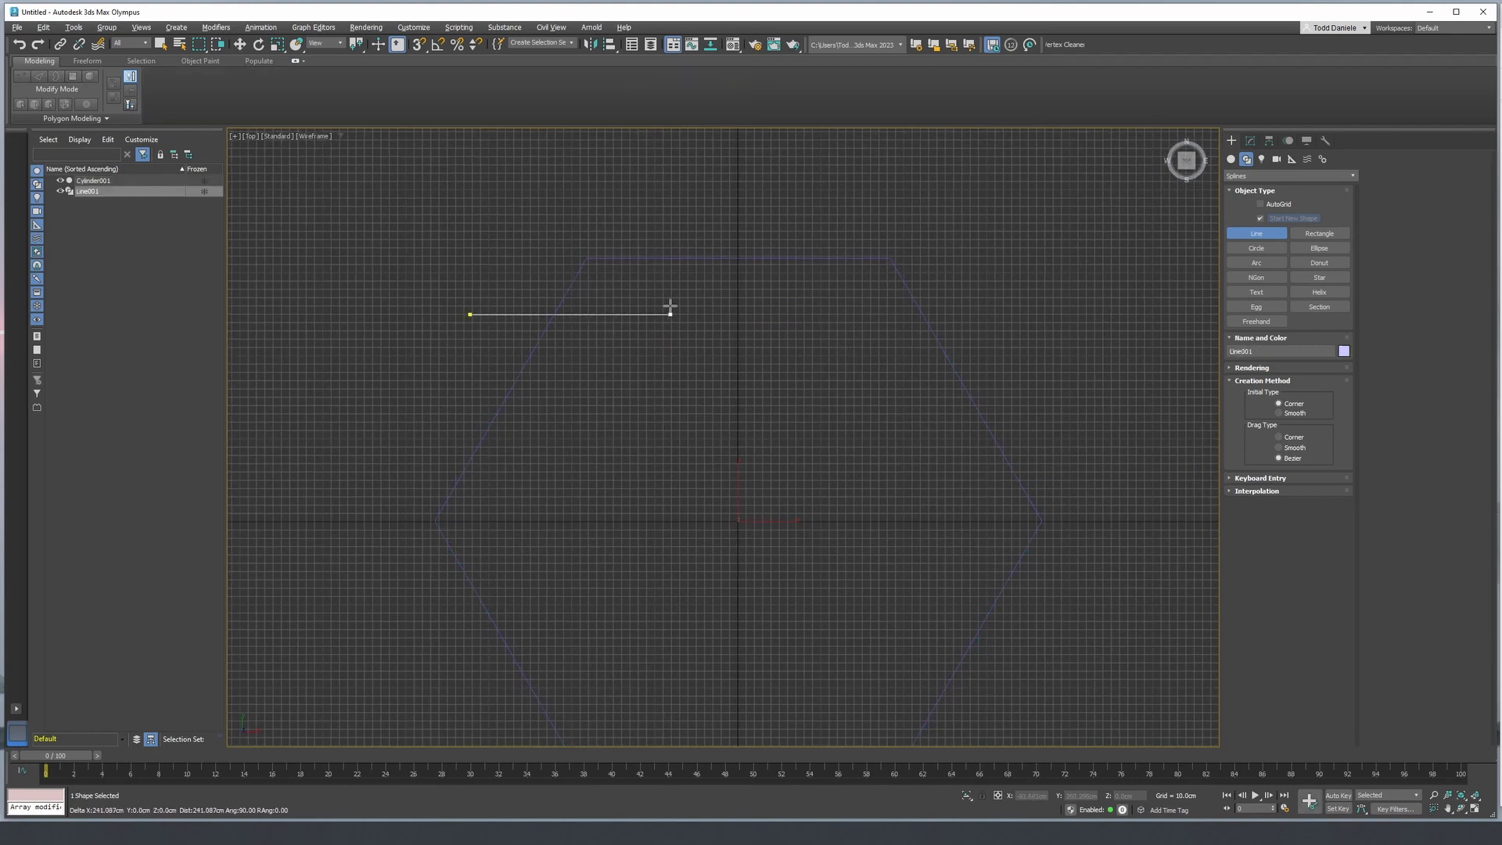
left_click(621, 315)
left_click(645, 306)
left_click(798, 304)
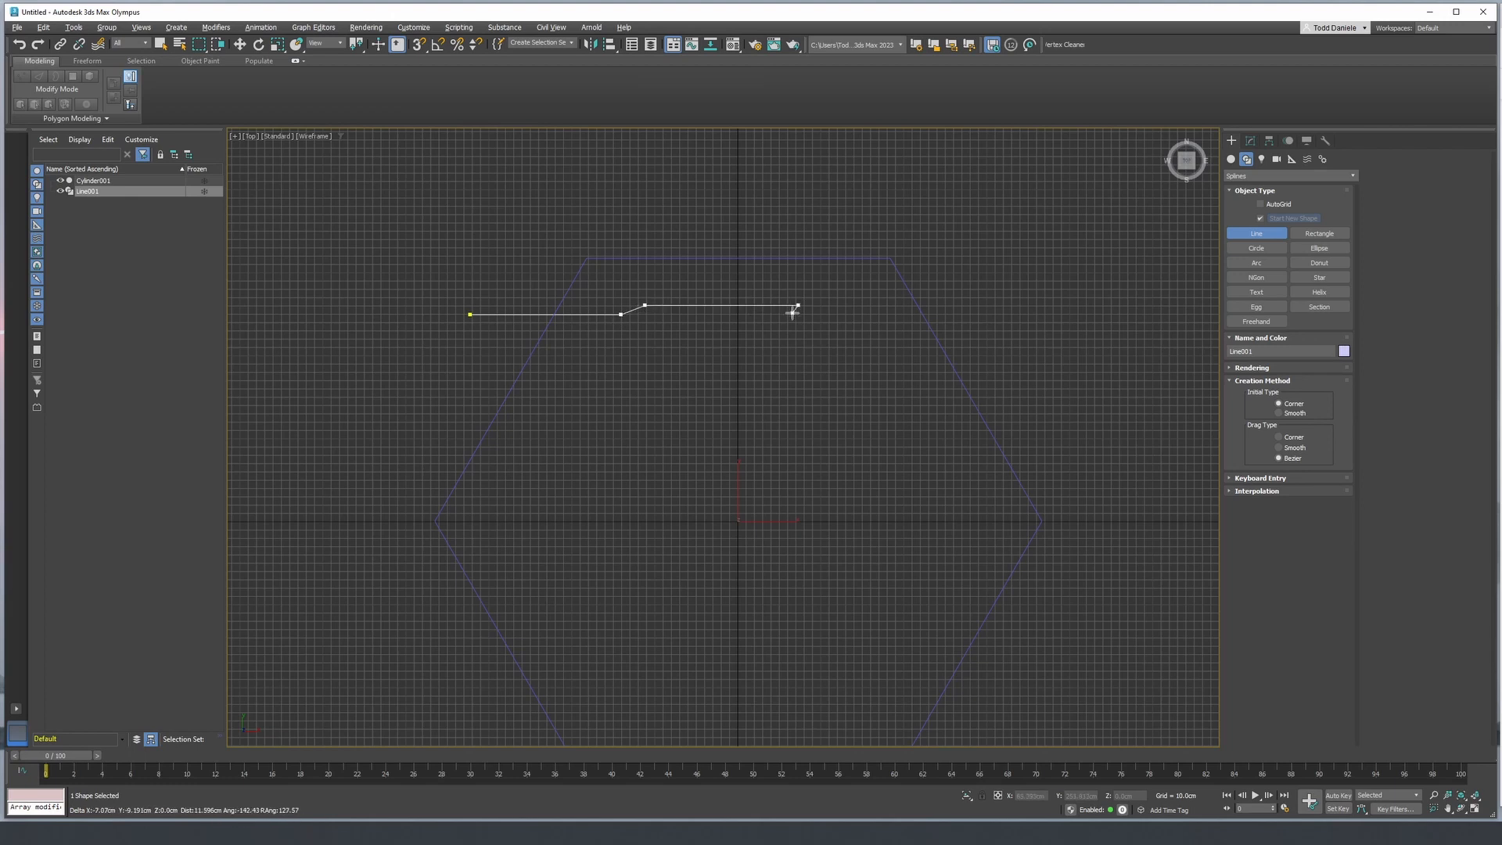
left_click(789, 313)
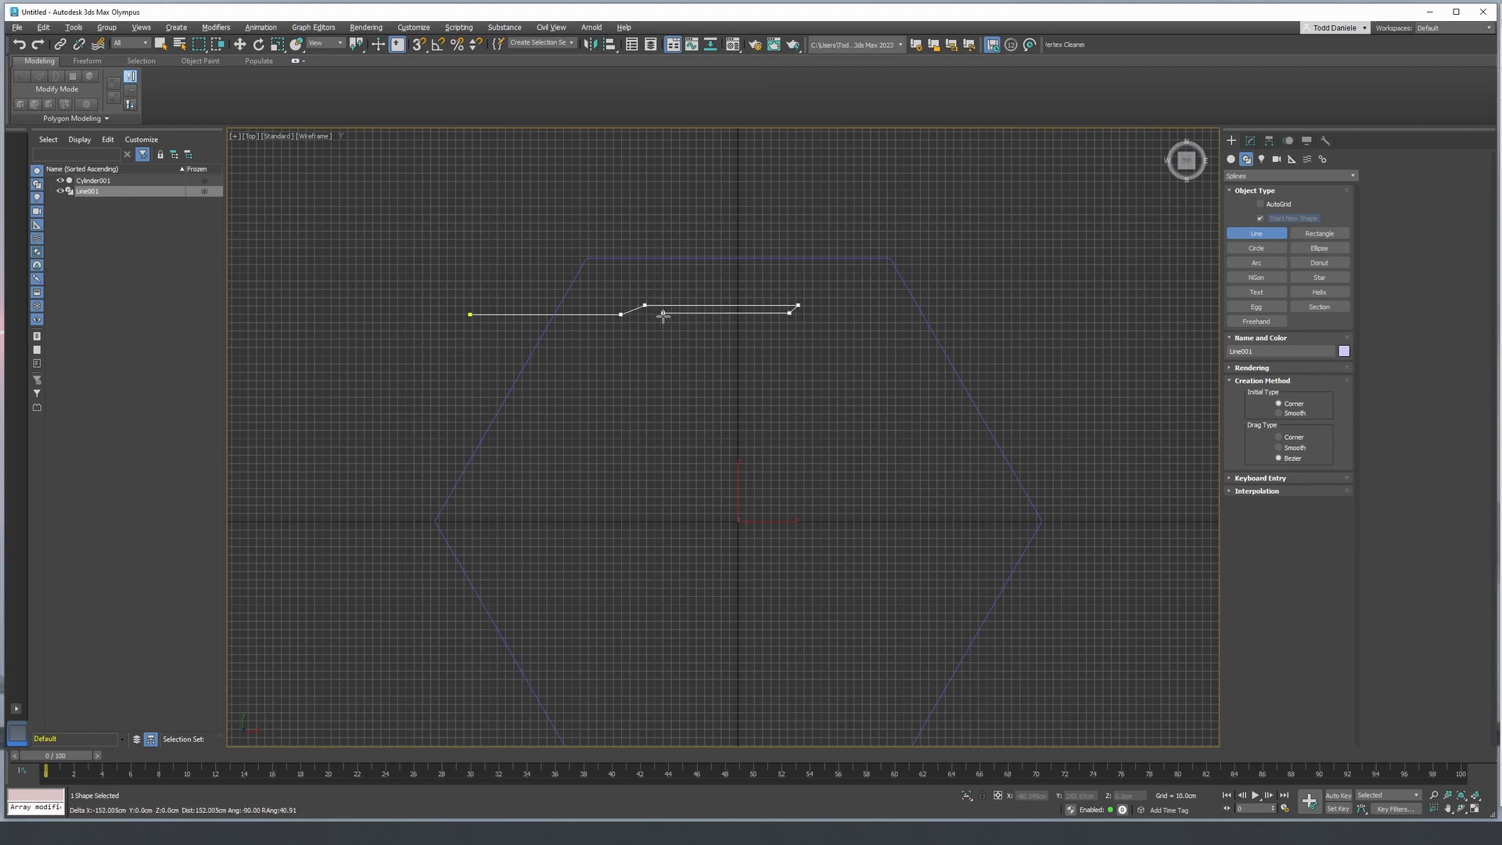
left_click(664, 313)
left_click(572, 362)
left_click(488, 362)
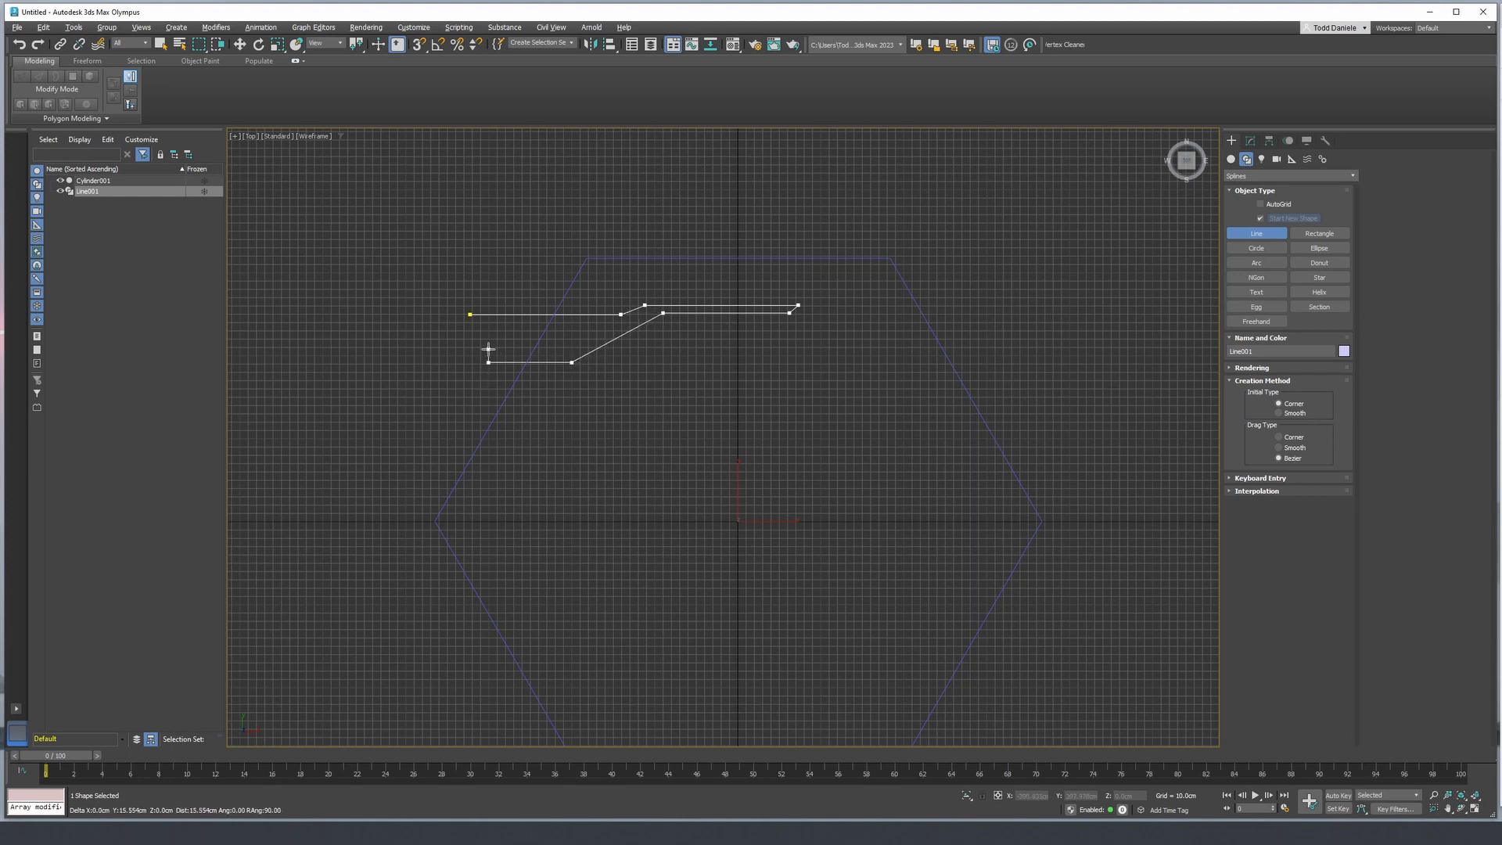
left_click(488, 349)
left_click(568, 349)
left_click(606, 327)
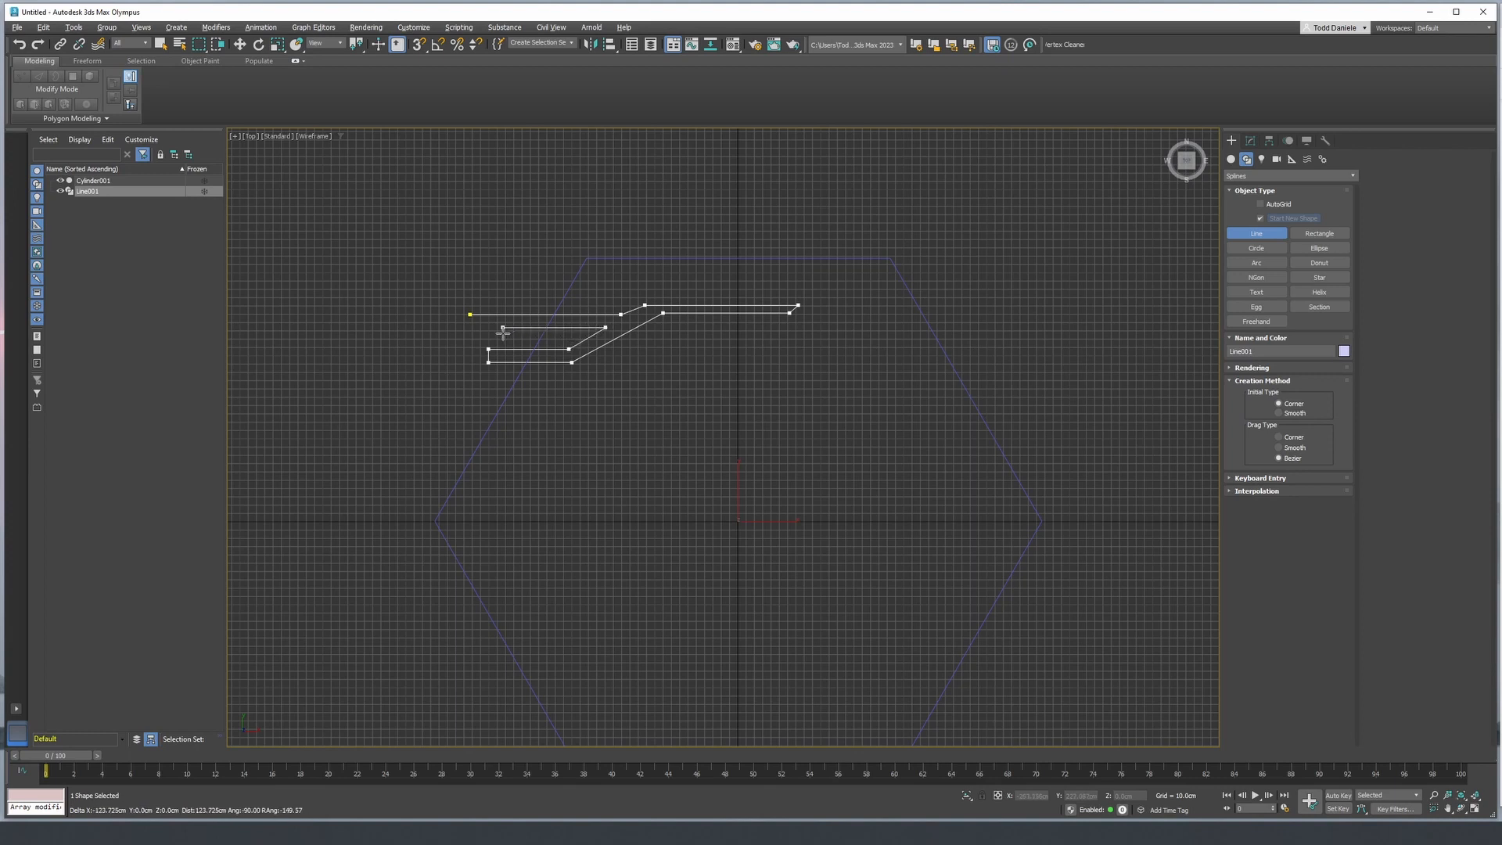
left_click(503, 327)
left_click(469, 315)
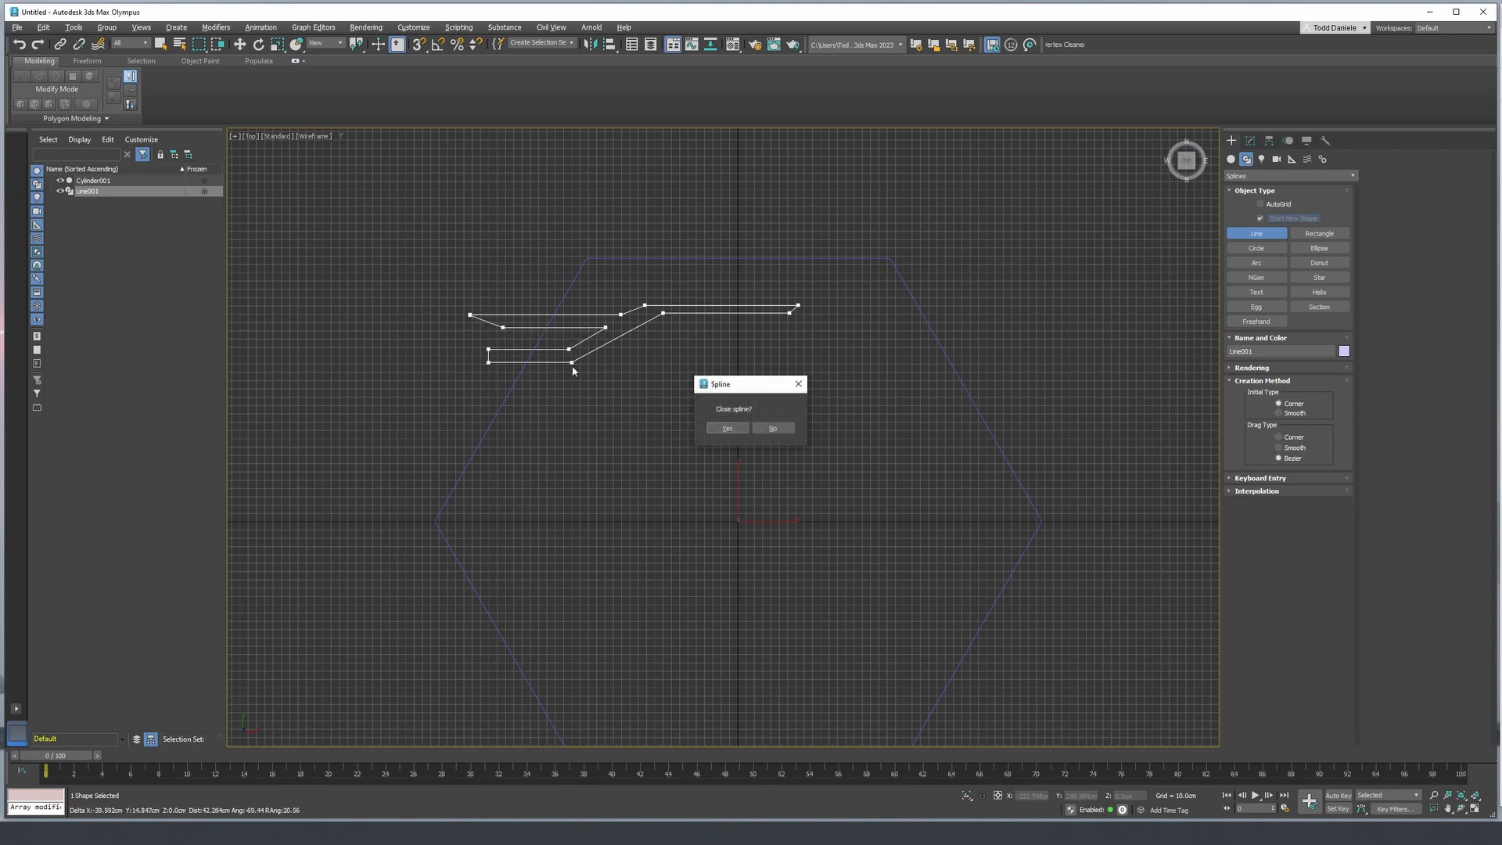
left_click(727, 429)
- In the perspective view, select the hexagonal panel and raise it above the line shape to a Z height of about 57.5 cm
key("p")
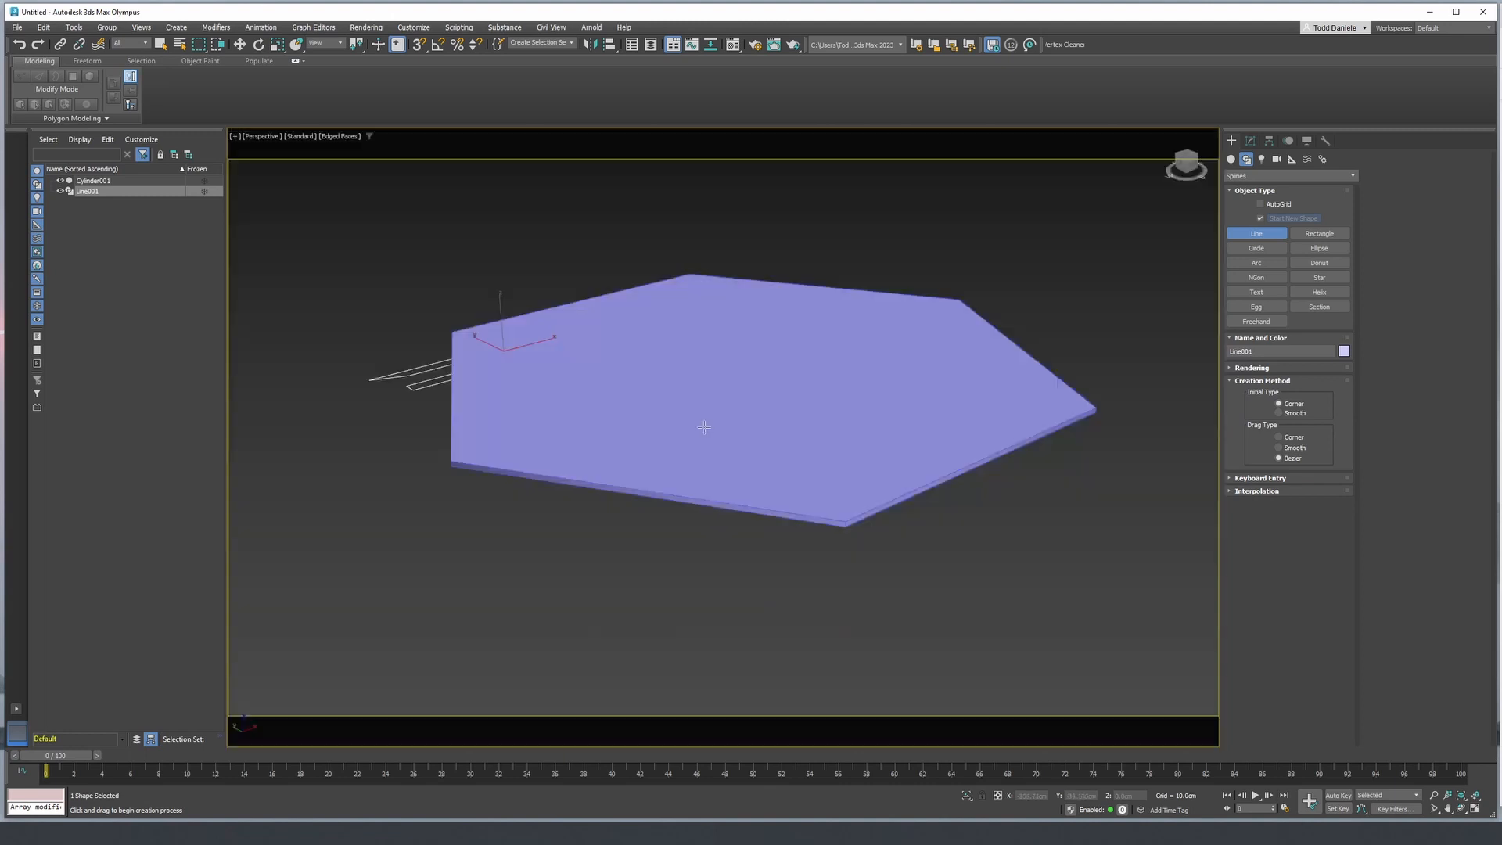
key("z")
scroll(696, 427, "down", 4)
mouse_move(692, 424)
middle_mouse_down("alt")
mouse_move(682, 368)
mouse_move(674, 385)
middle_mouse_up("alt")
right_click(674, 386)
left_click(778, 422)
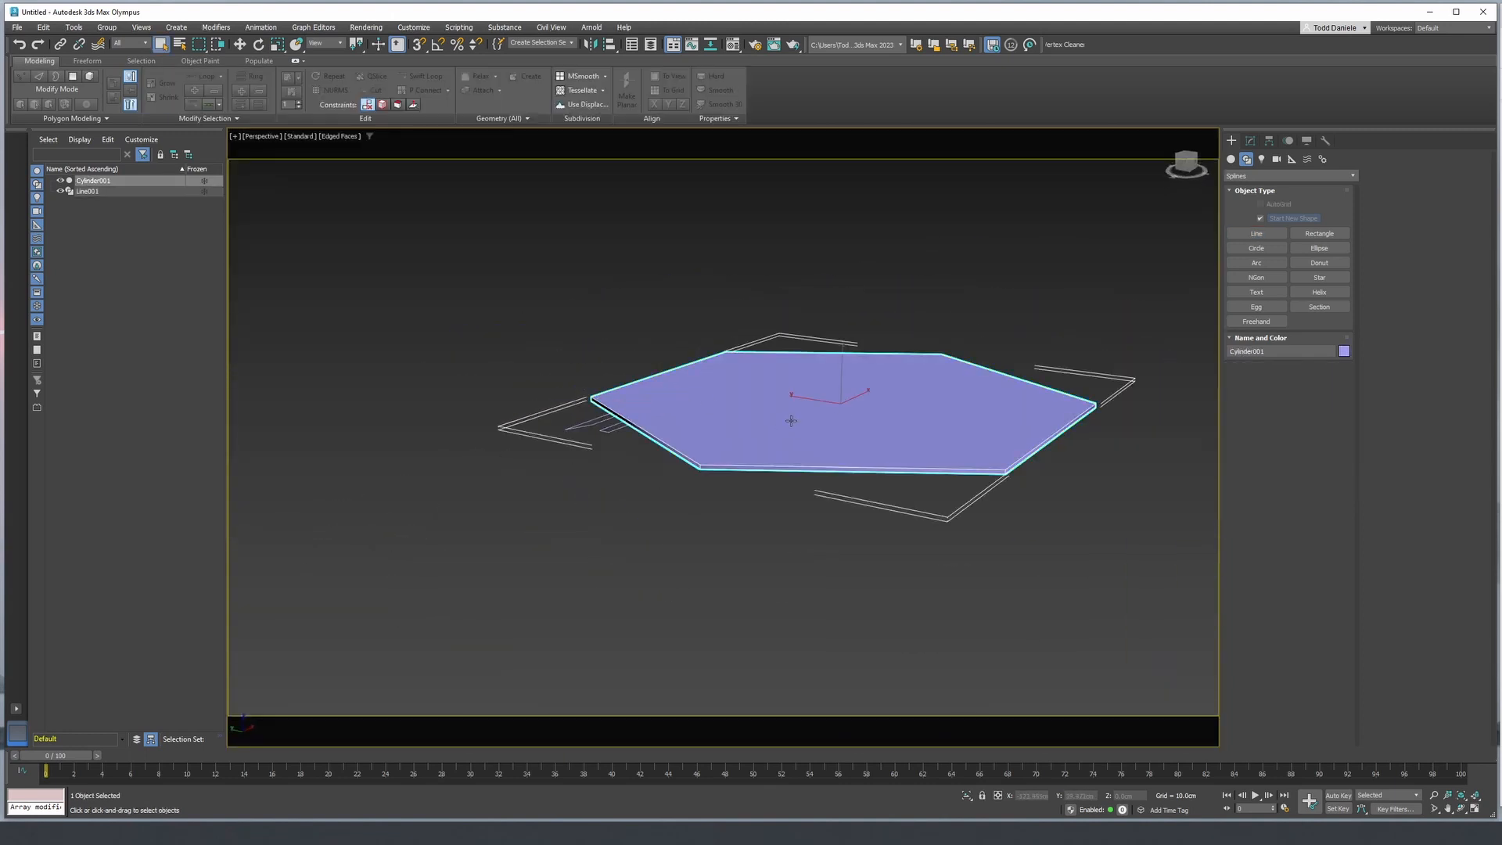
middle_click_drag(791, 421, 846, 349, "alt")
key("w")
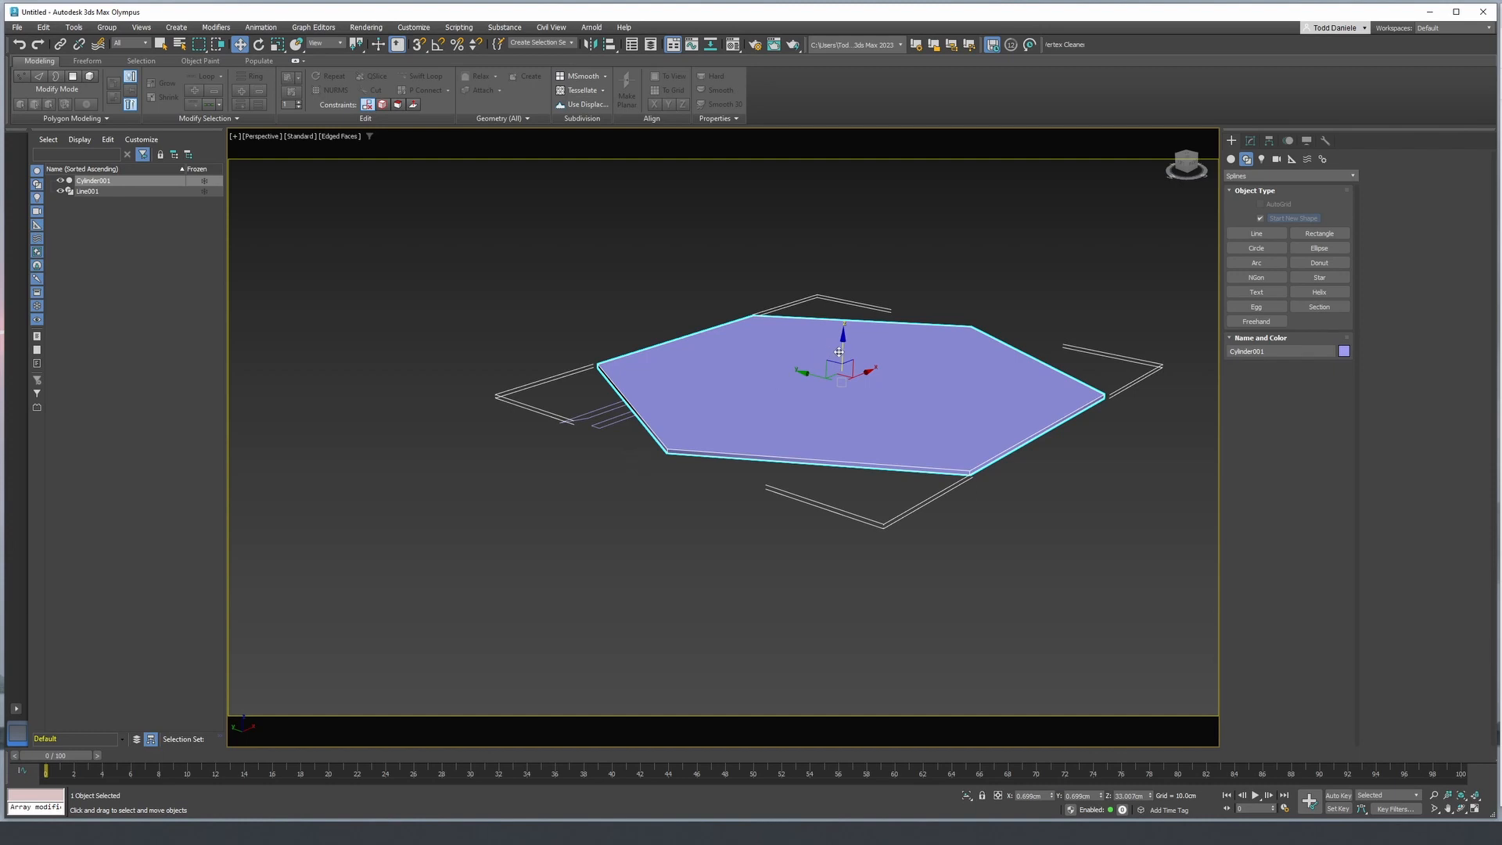
left_click_drag(843, 350, 842, 346)
middle_click_drag(790, 366, 805, 344, "alt")
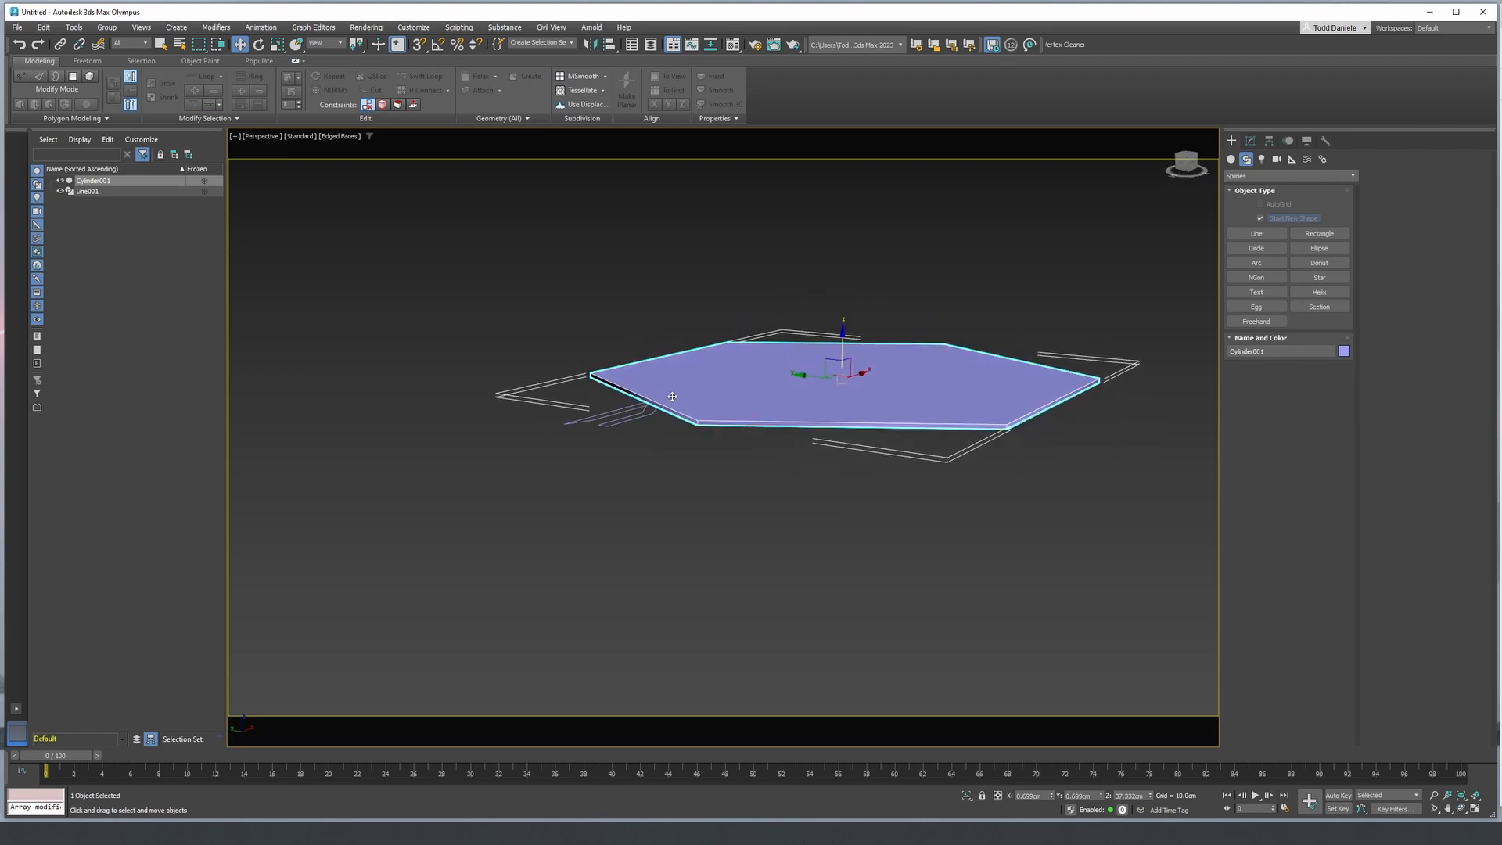
- Apply an Extrude modifier to the two-pronged line shape with an amount of 110 cm so it passes through the panel
left_click(635, 416)
left_click(1251, 141)
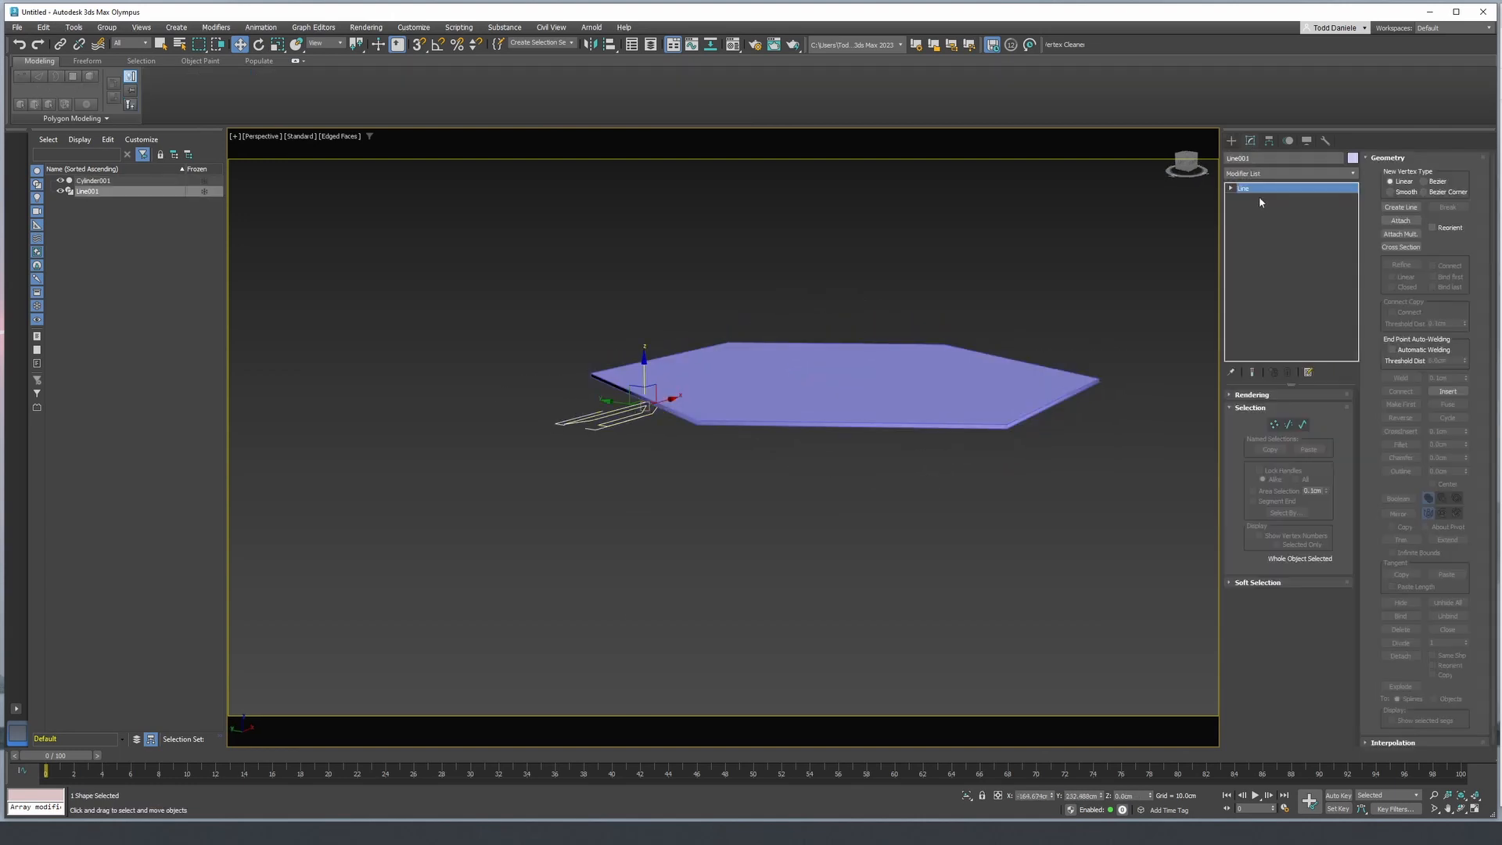
left_click(1271, 174)
type("ex")
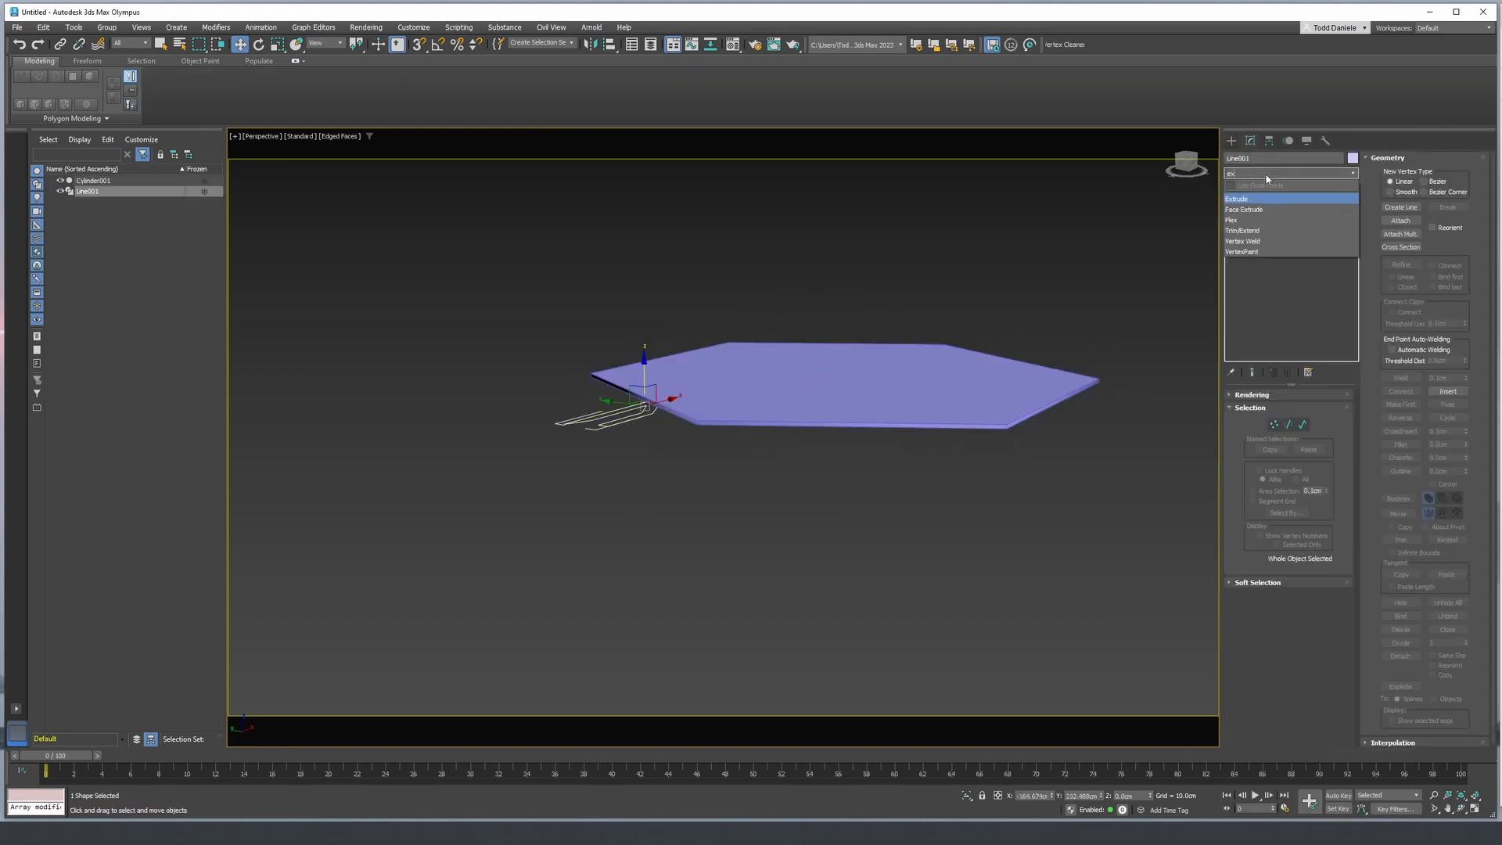
left_click(1258, 199)
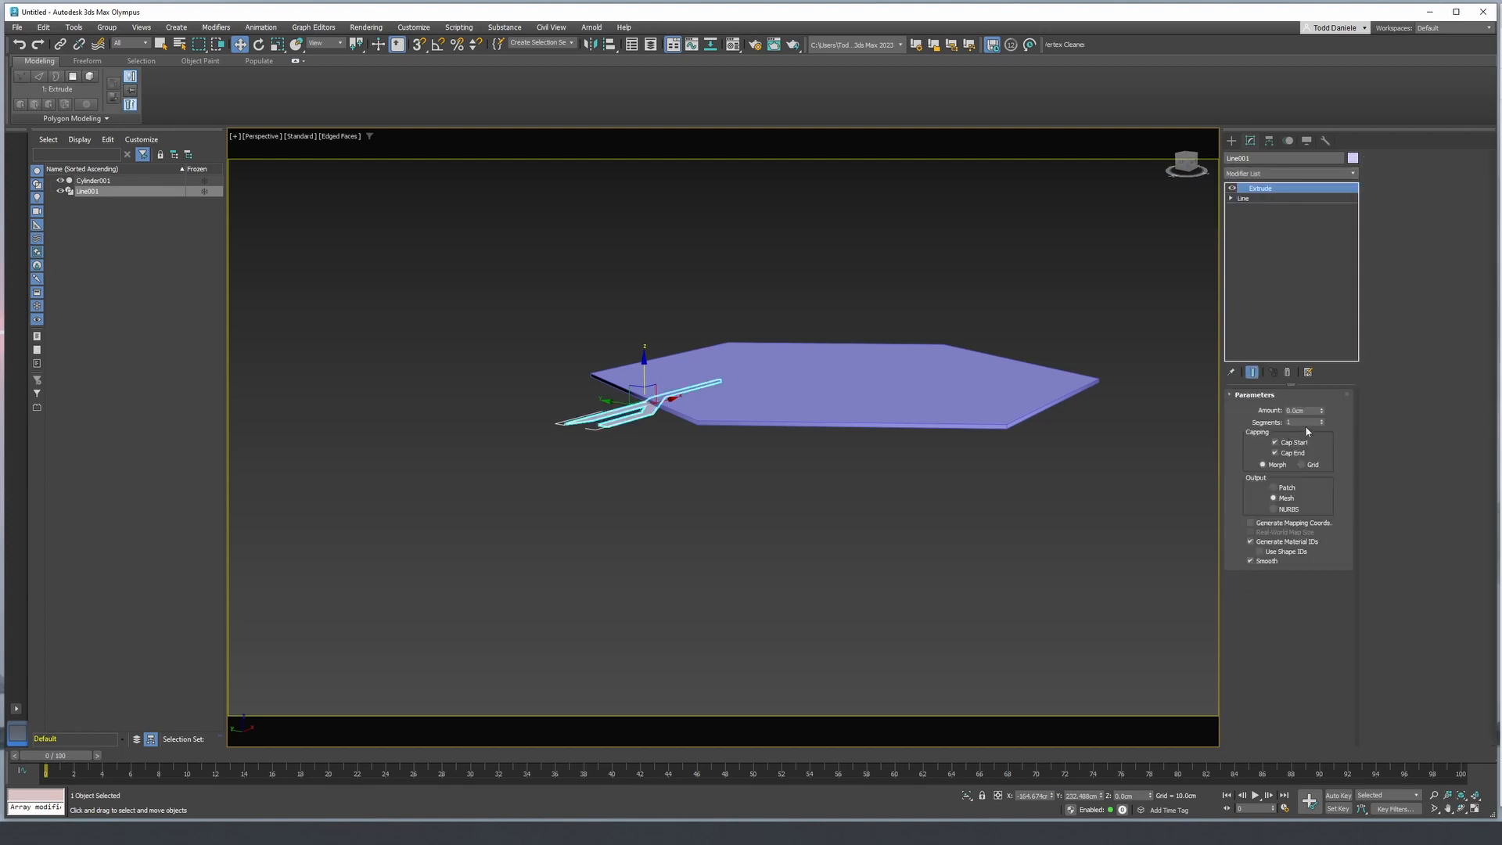
left_click_drag(1322, 415, 1318, 269)
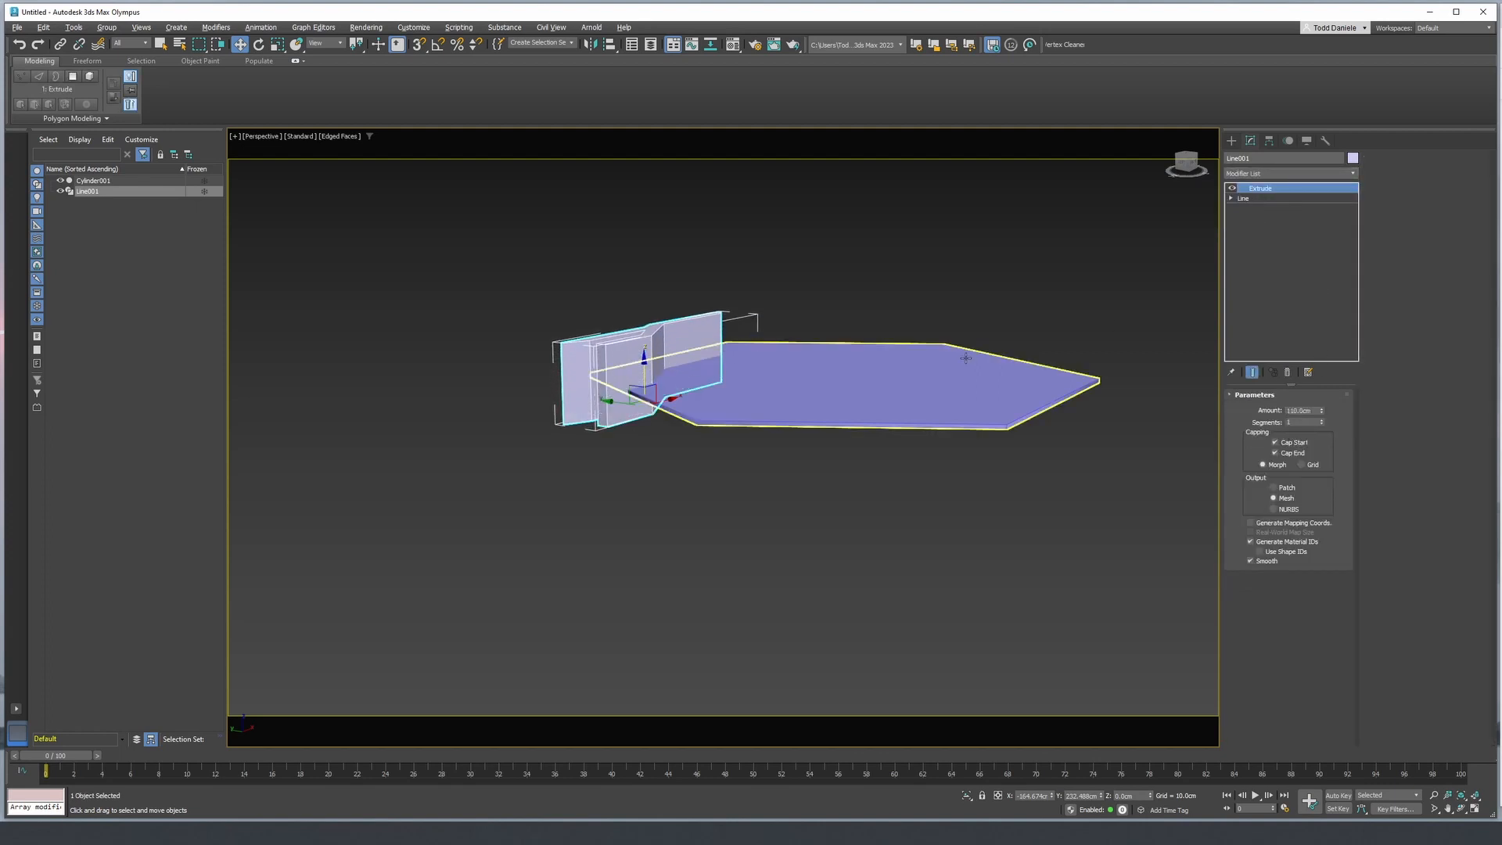
- Add a Boolean modifier to the hexagonal panel and use the extruded two-pronged shape as a Split operand
middle_click_drag(876, 368, 928, 425, "alt")
left_click(930, 426)
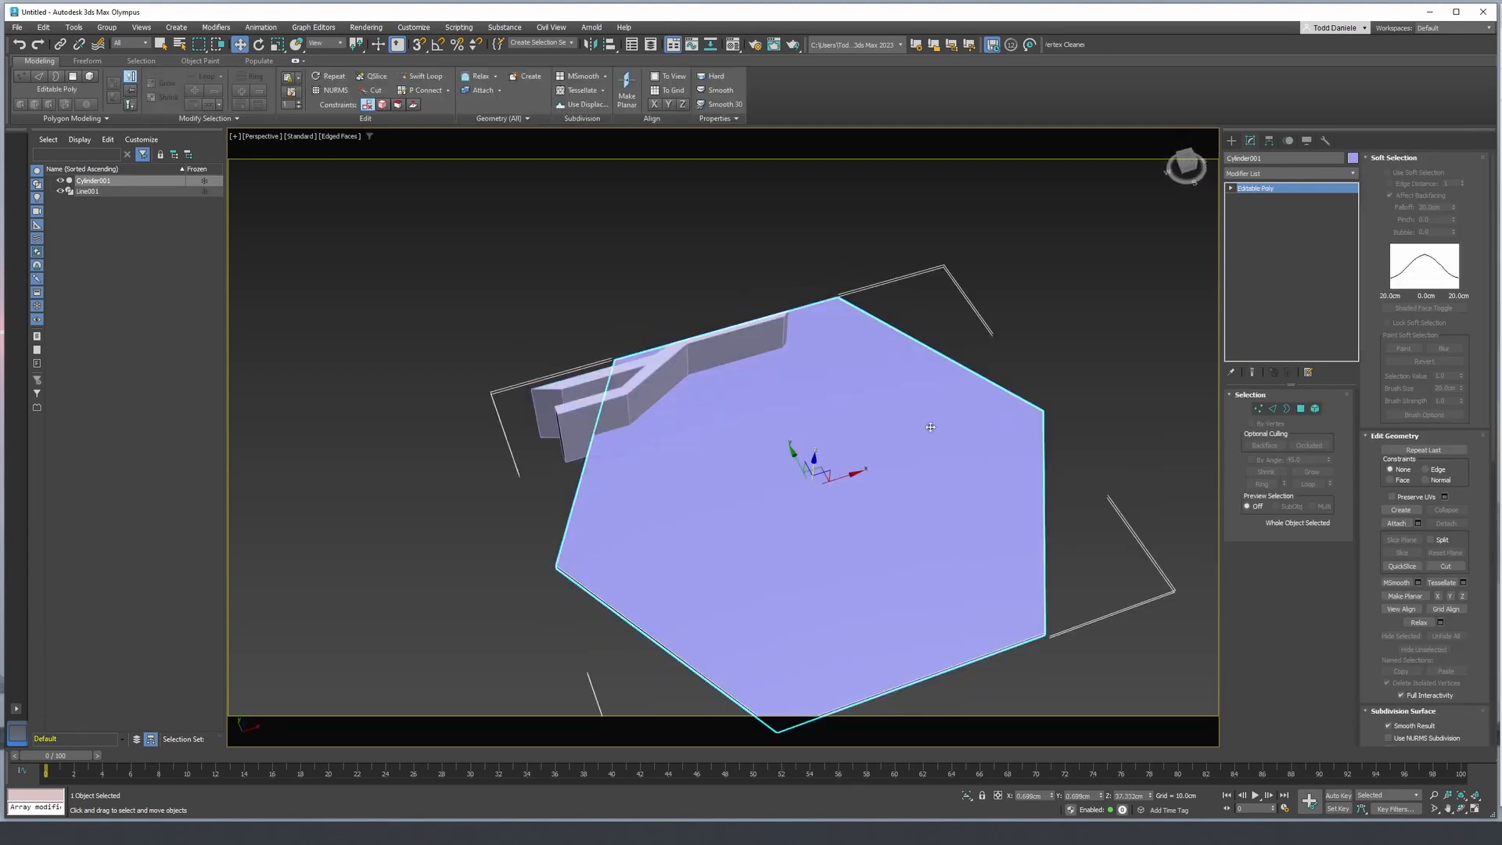
key("F4")
left_click(1319, 173)
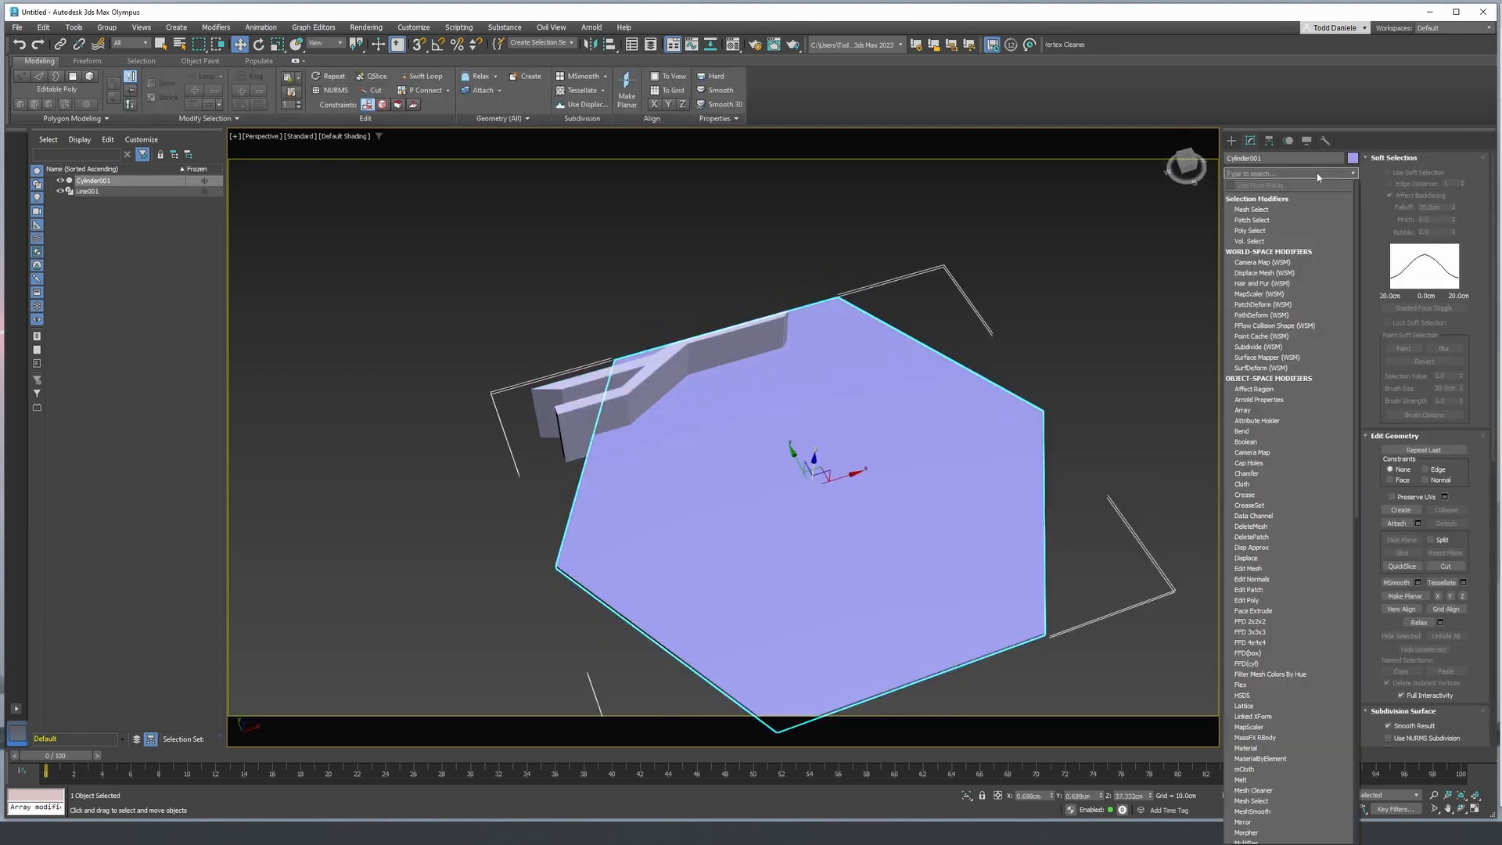
type("b")
left_click(1251, 208)
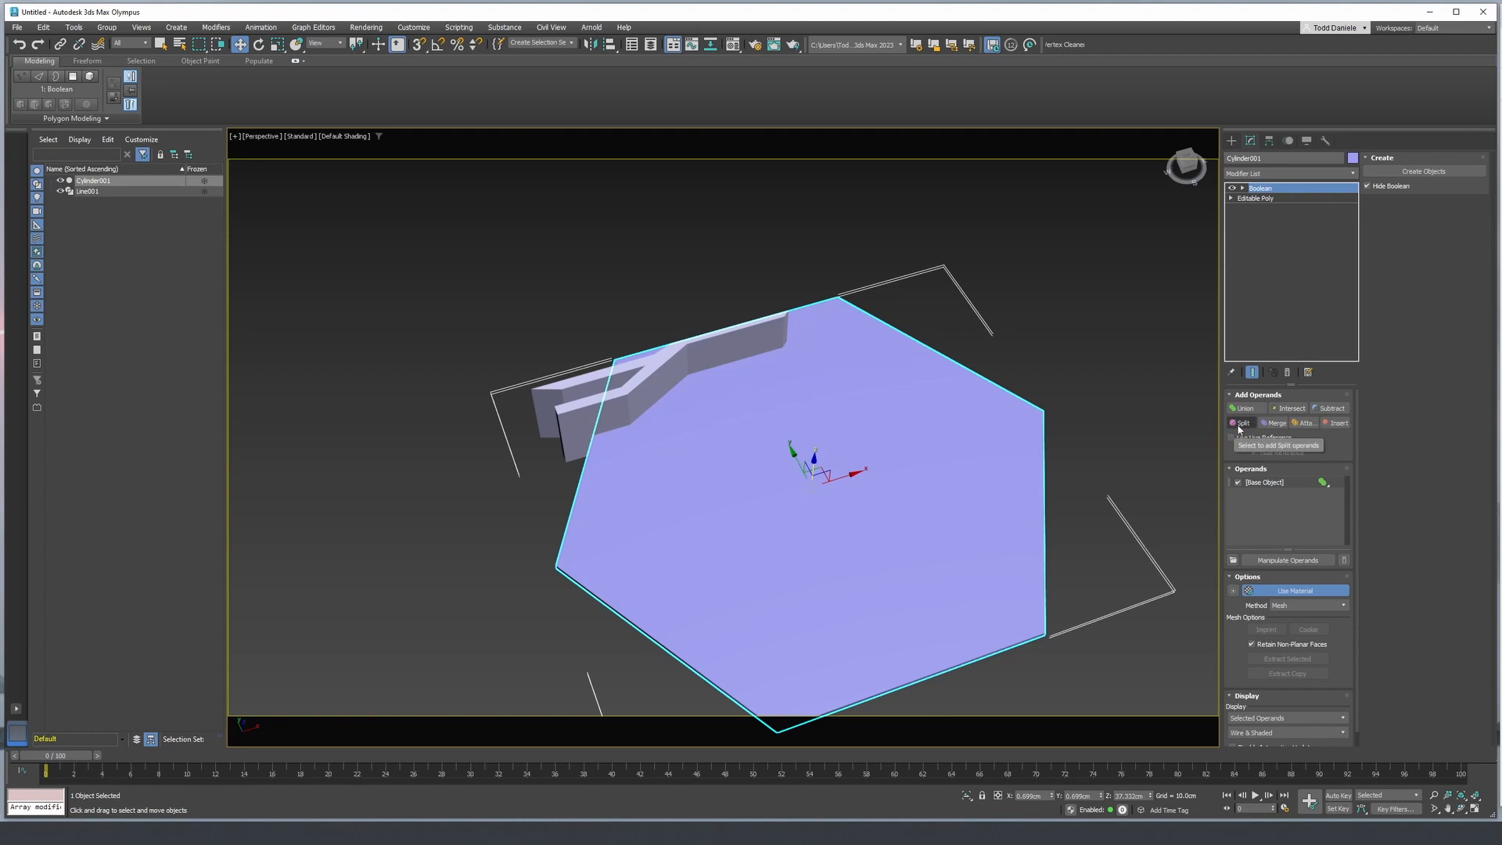
left_click(1240, 423)
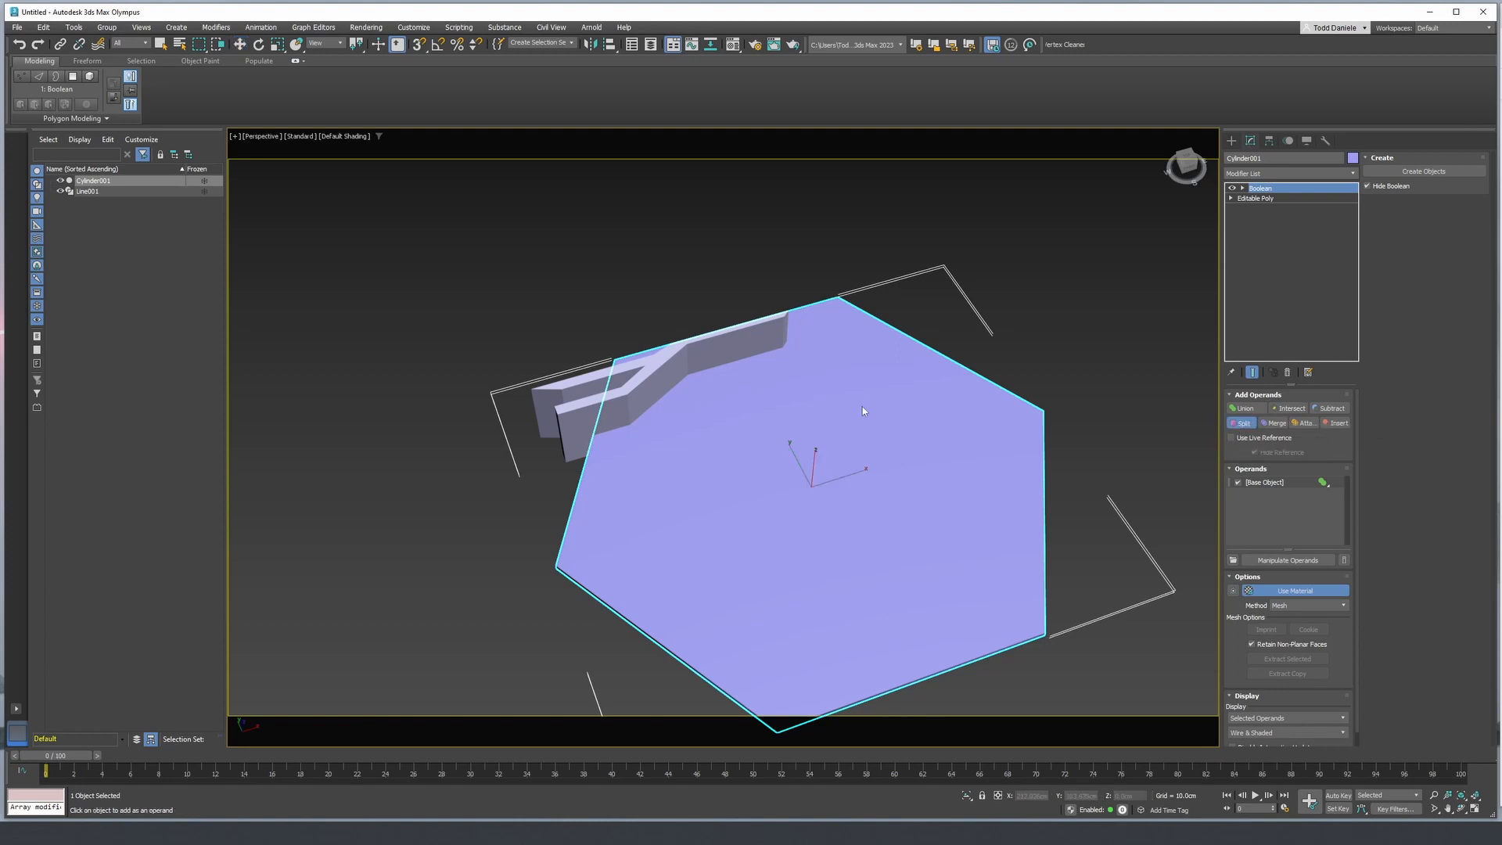
left_click(648, 378)
key("F4")
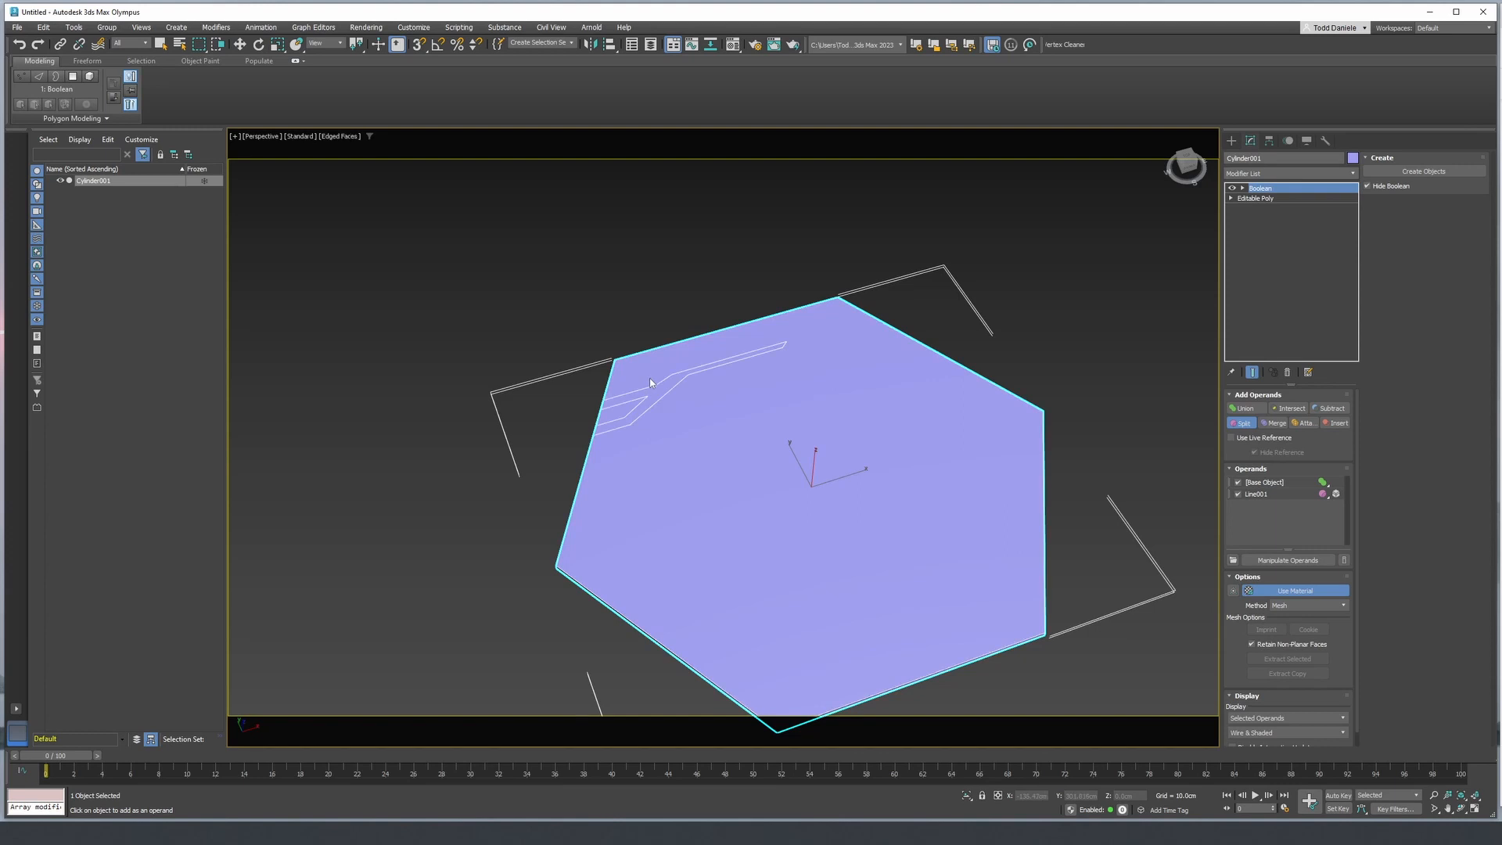
scroll(654, 379, "up", 5)
scroll(720, 387, "down", 5)
scroll(692, 394, "up", 6)
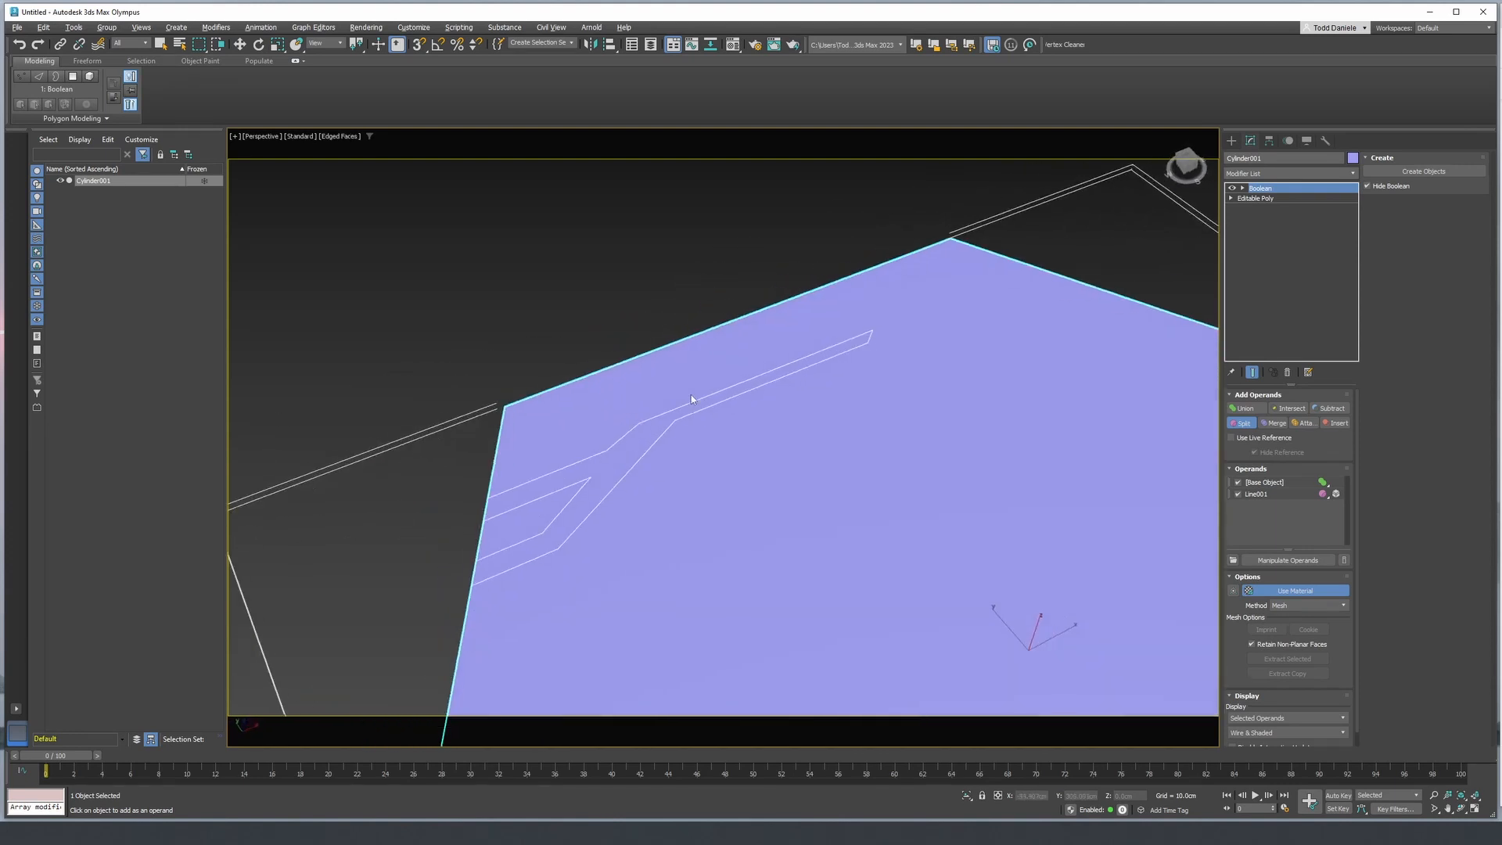
scroll(644, 301, "down", 5)
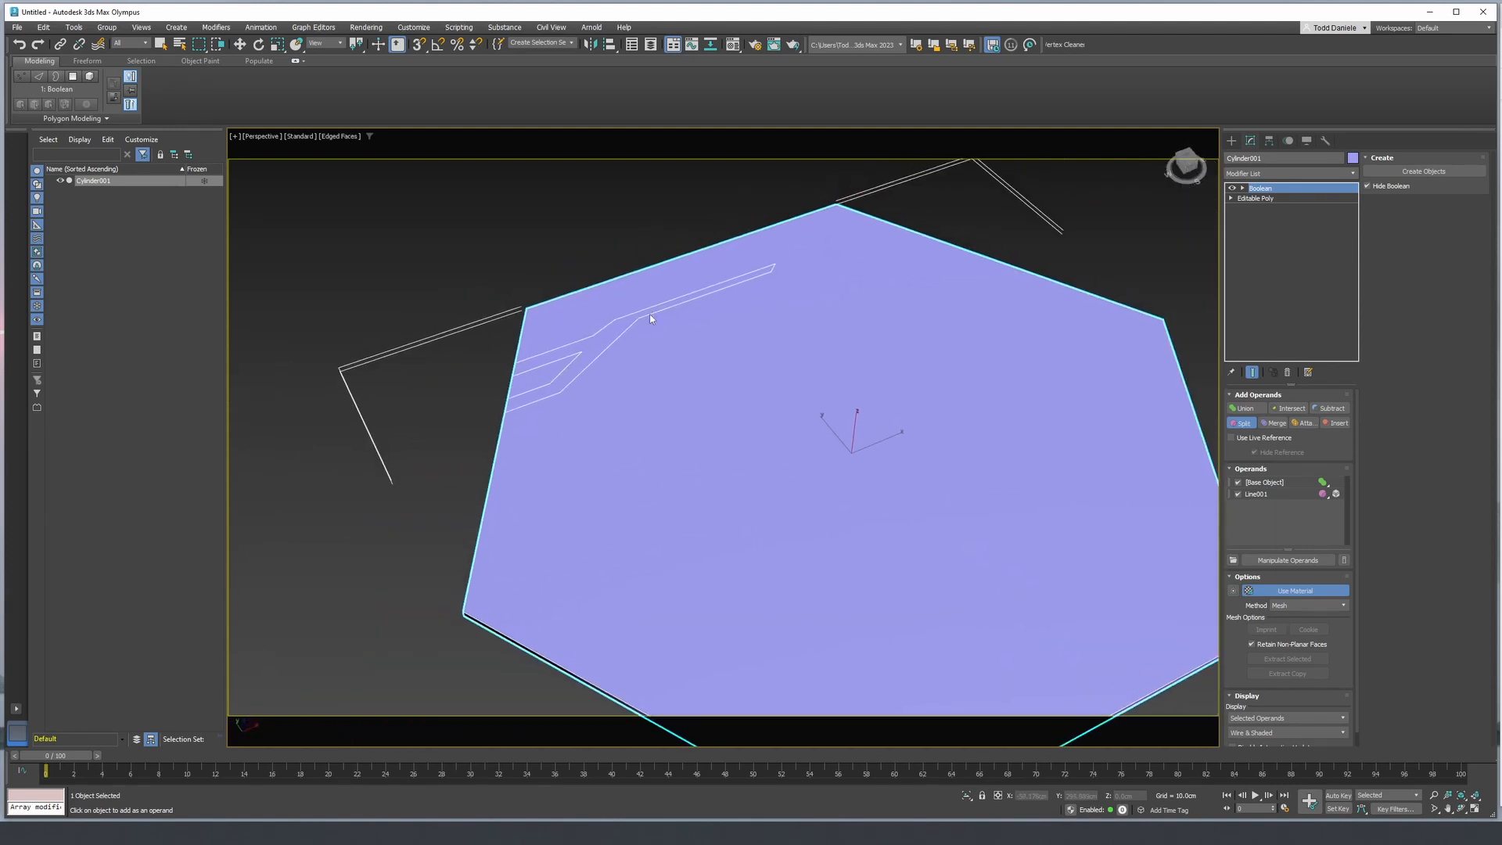
- Draw a closed straight-segment line in the top view above the split outline, stepping up from the hexagon's upper-left edge past its top edge
key("t")
key("z")
scroll(635, 288, "up", 3)
scroll(635, 288, "down", 1)
middle_click_drag(647, 295, 579, 346)
left_click(1232, 140)
left_click(1256, 233)
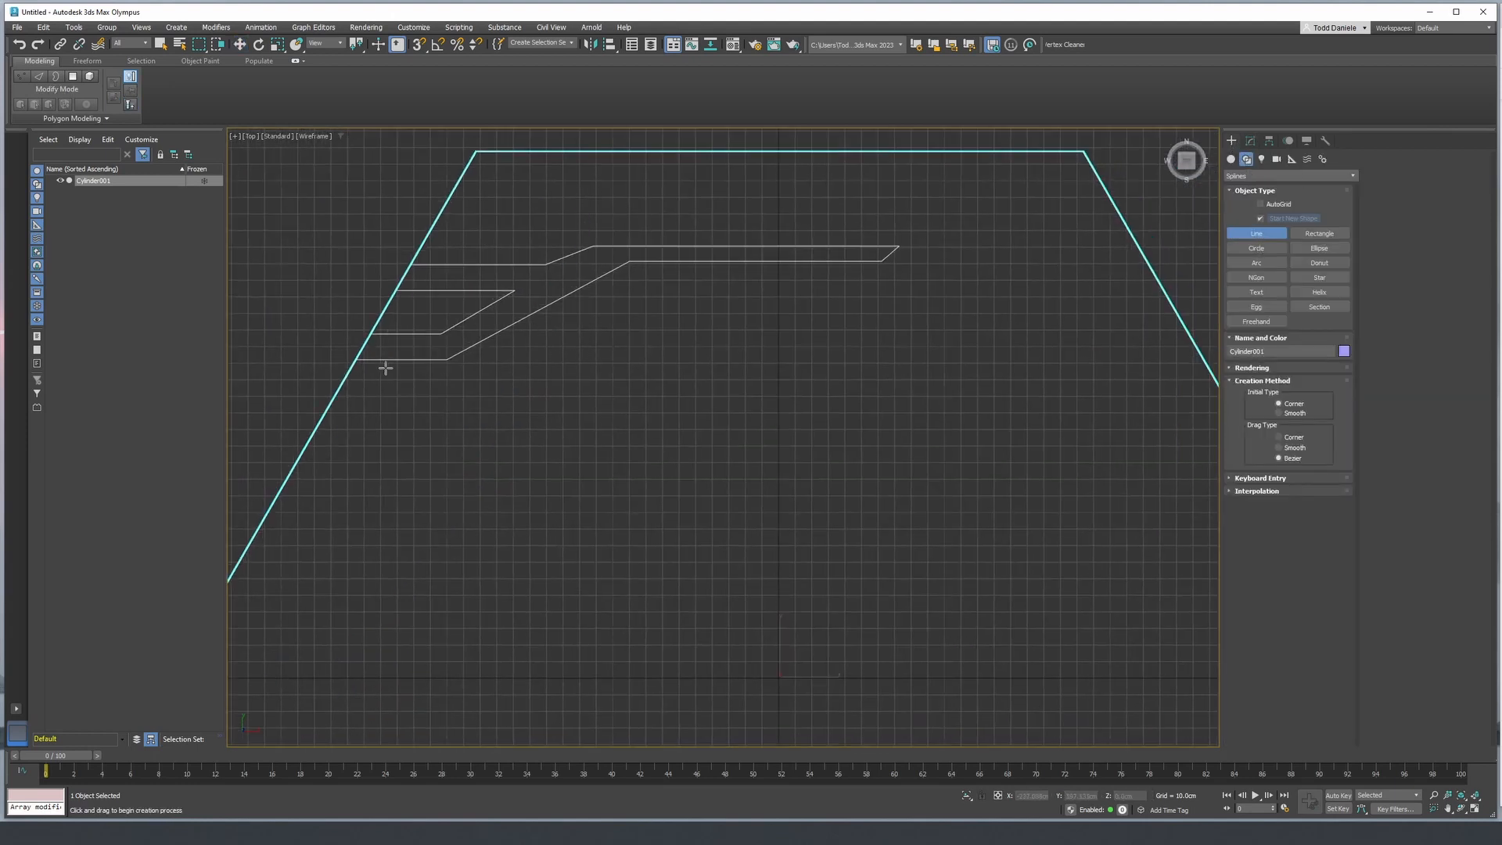
left_click(401, 258)
left_click(504, 257)
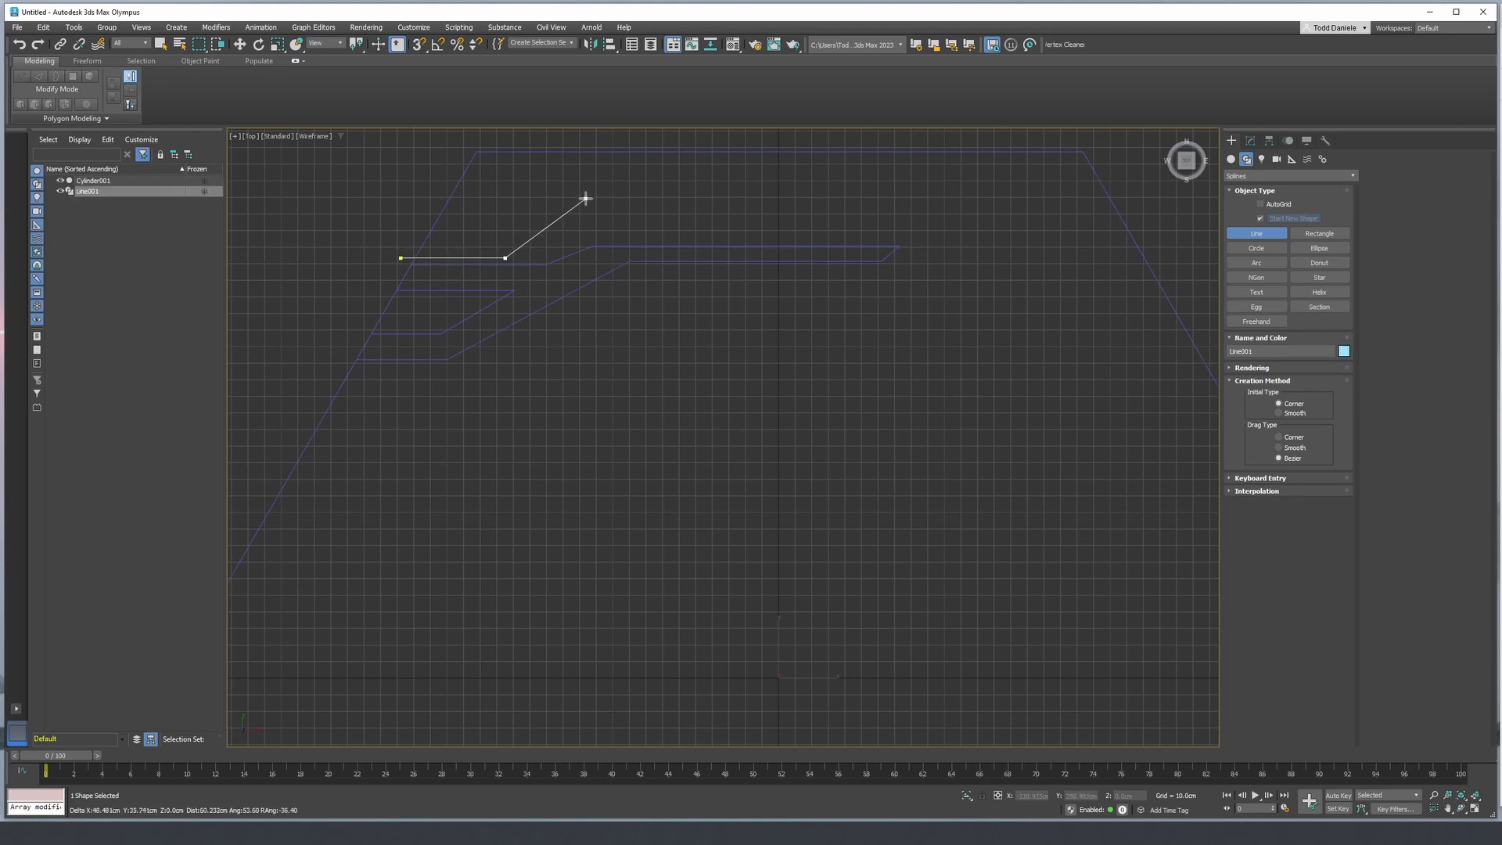
left_click(592, 220)
left_click(705, 220)
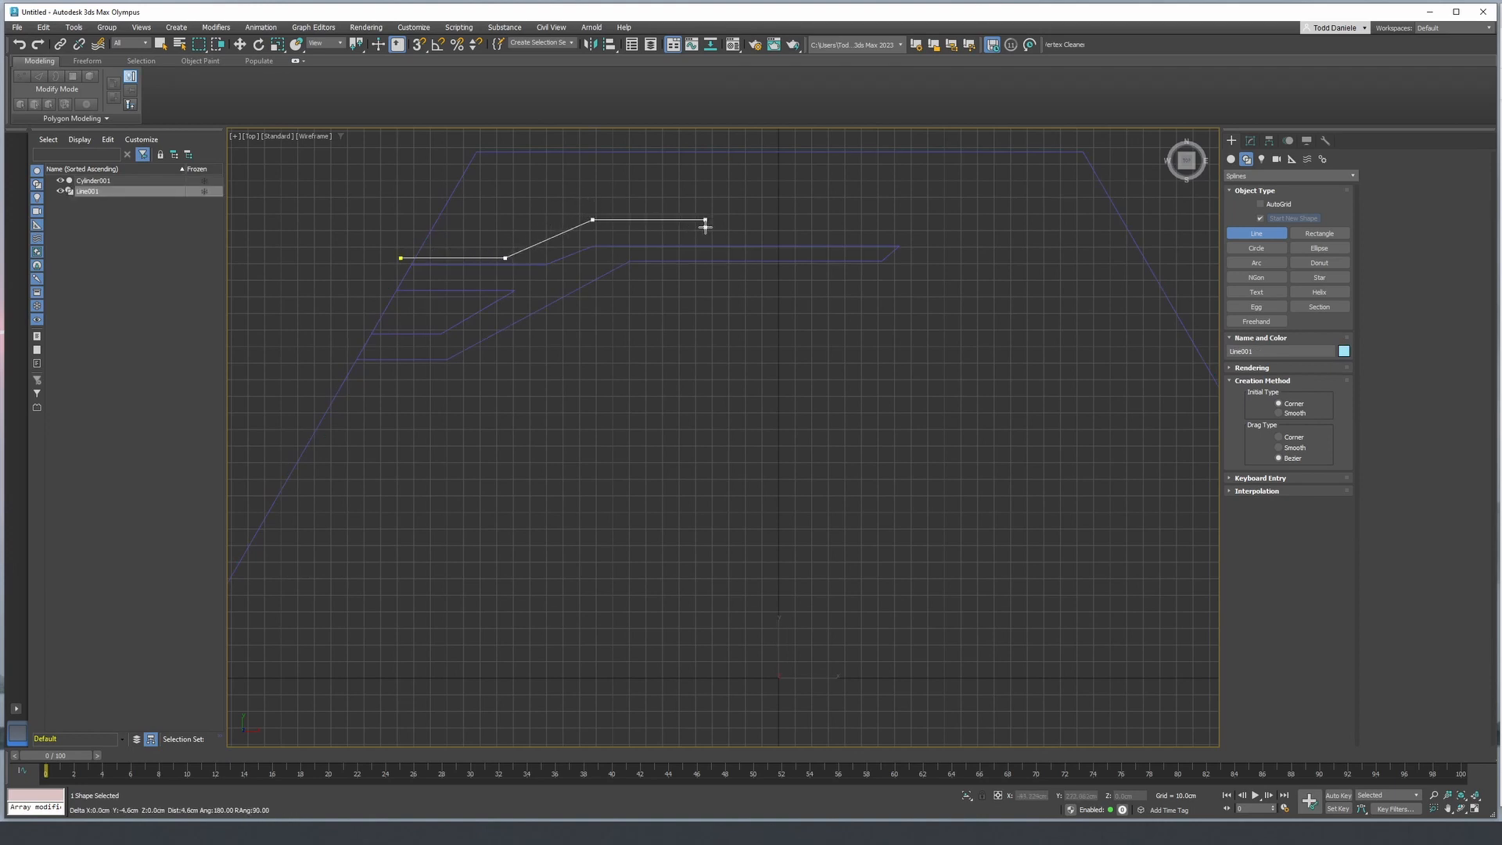
left_click(774, 169)
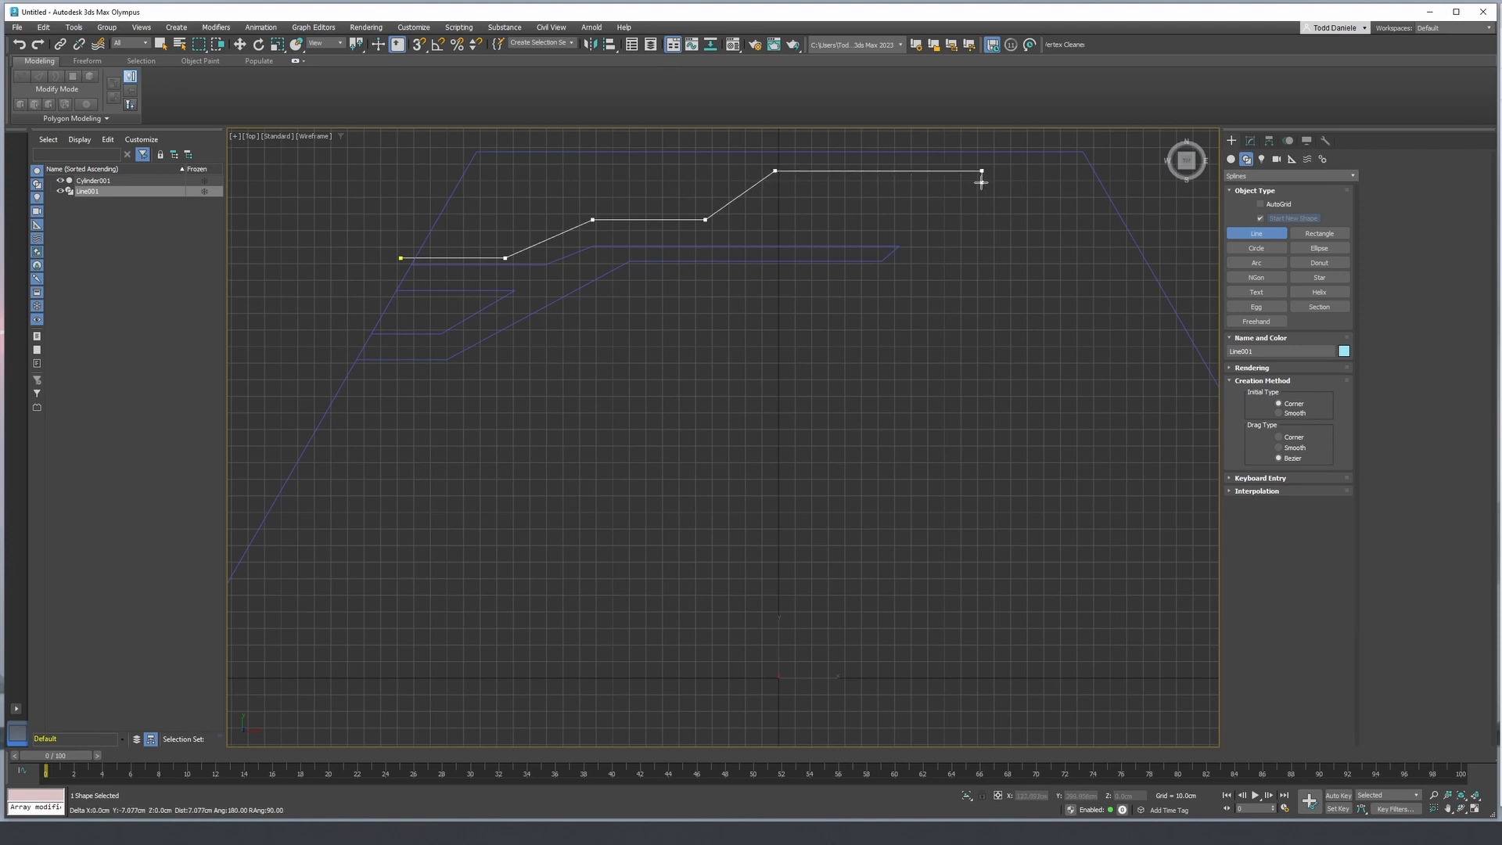
left_click(982, 170)
left_click(1009, 143)
left_click(584, 144)
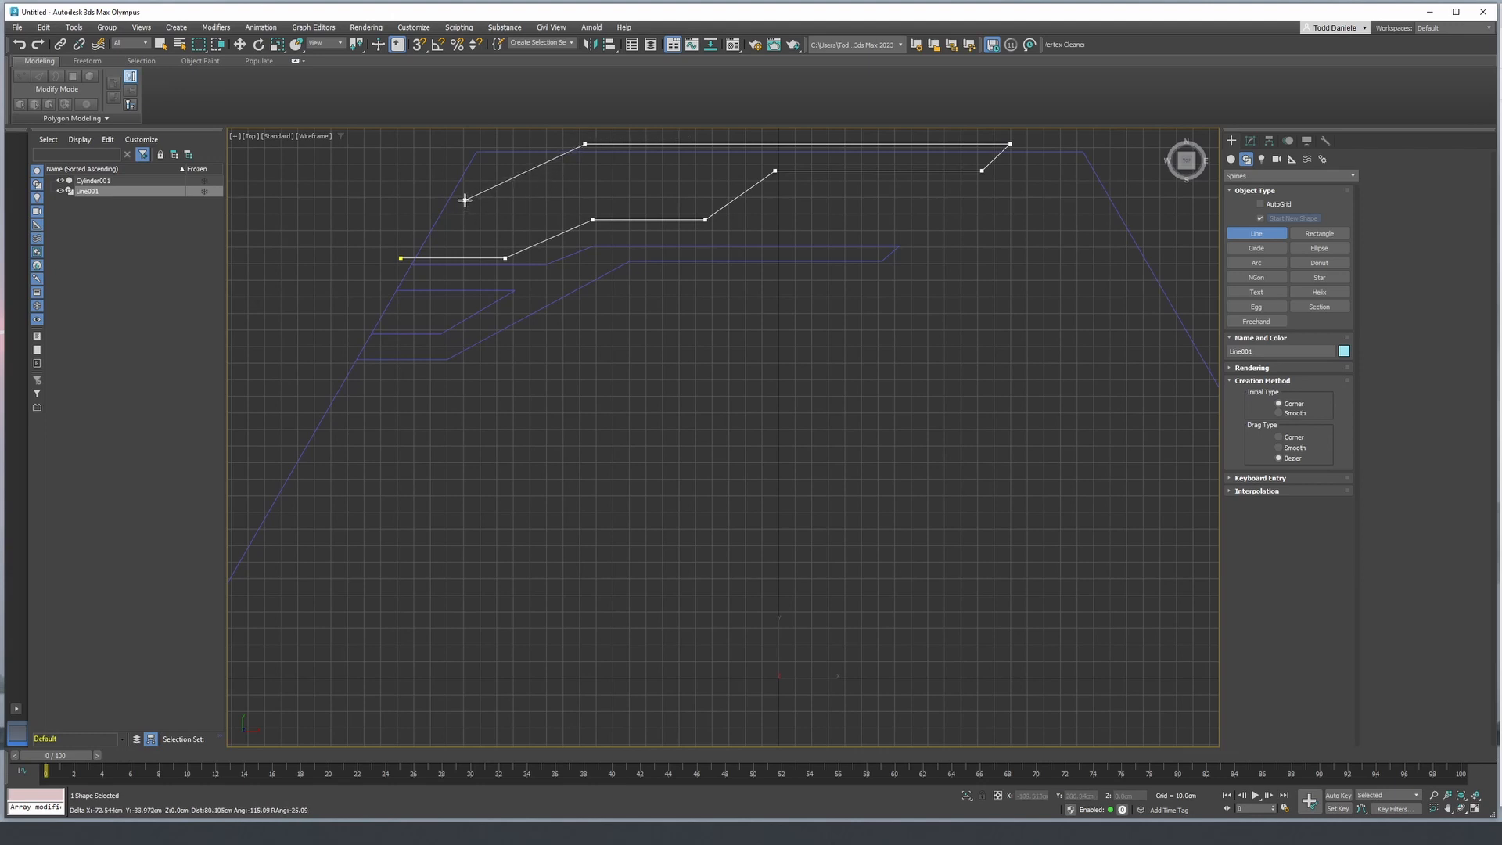
left_click(464, 200)
left_click(406, 201)
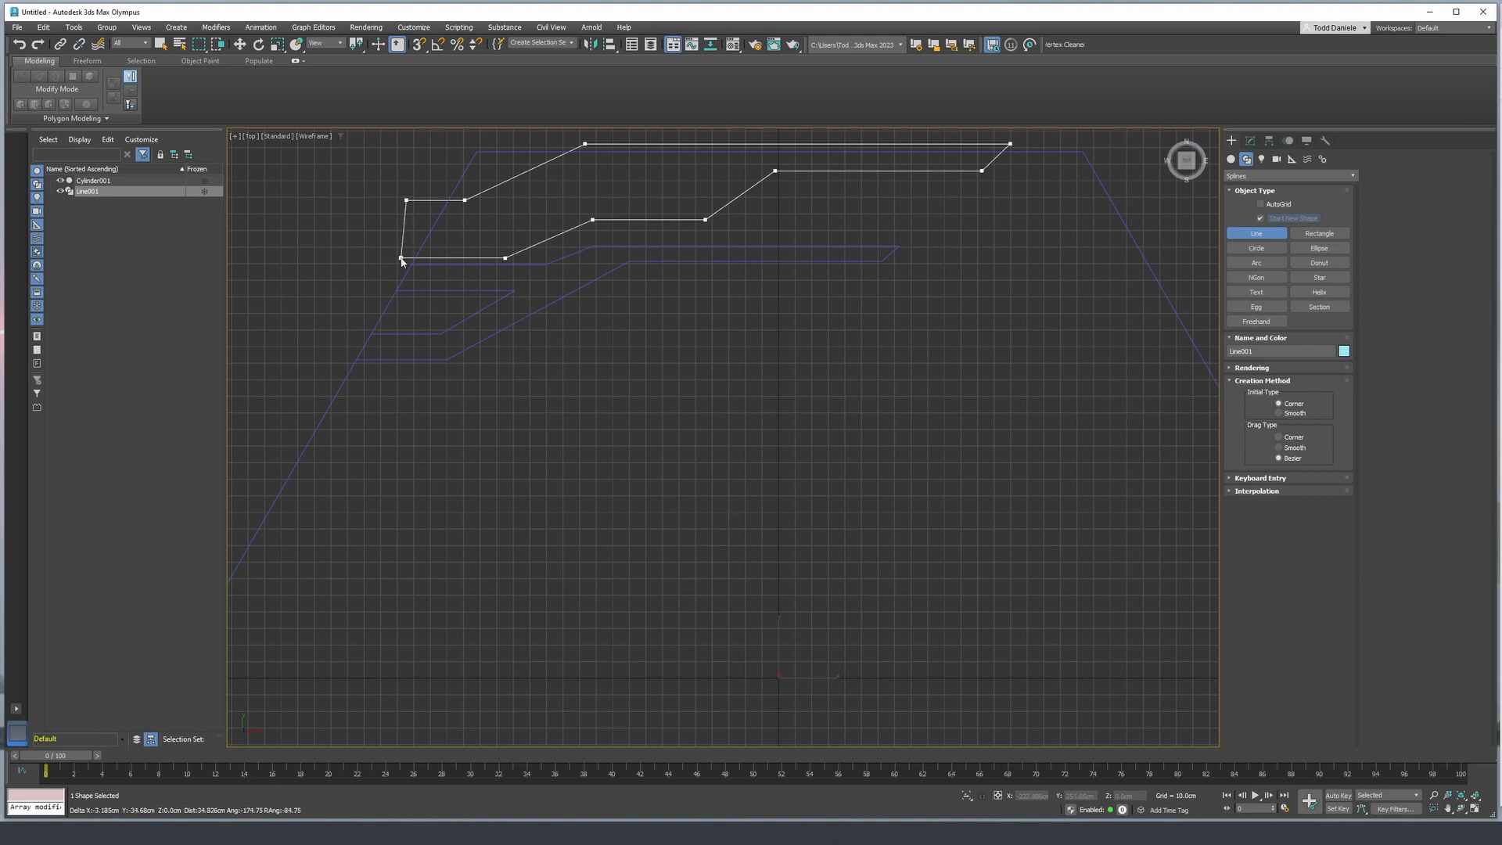
left_click(401, 258)
left_click(726, 428)
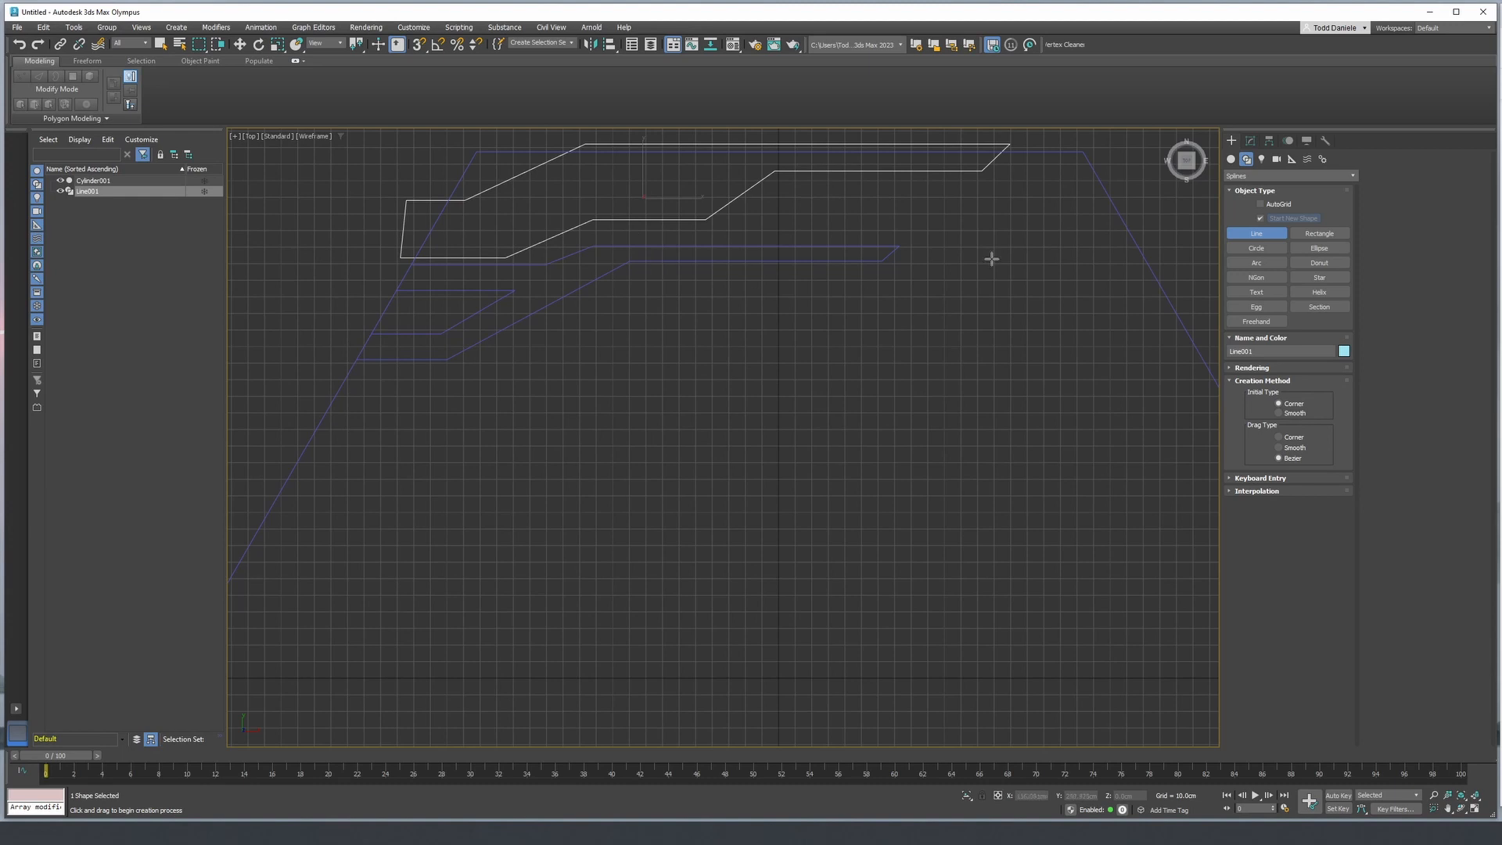
- Extrude the stepped line shape 110 cm through the panel in the perspective view, and select the hexagonal panel again
mouse_move(1011, 278)
middle_mouse_down()
mouse_move(983, 298)
mouse_move(1053, 291)
middle_mouse_up()
key("p")
key("z")
scroll(974, 293, "down", 2)
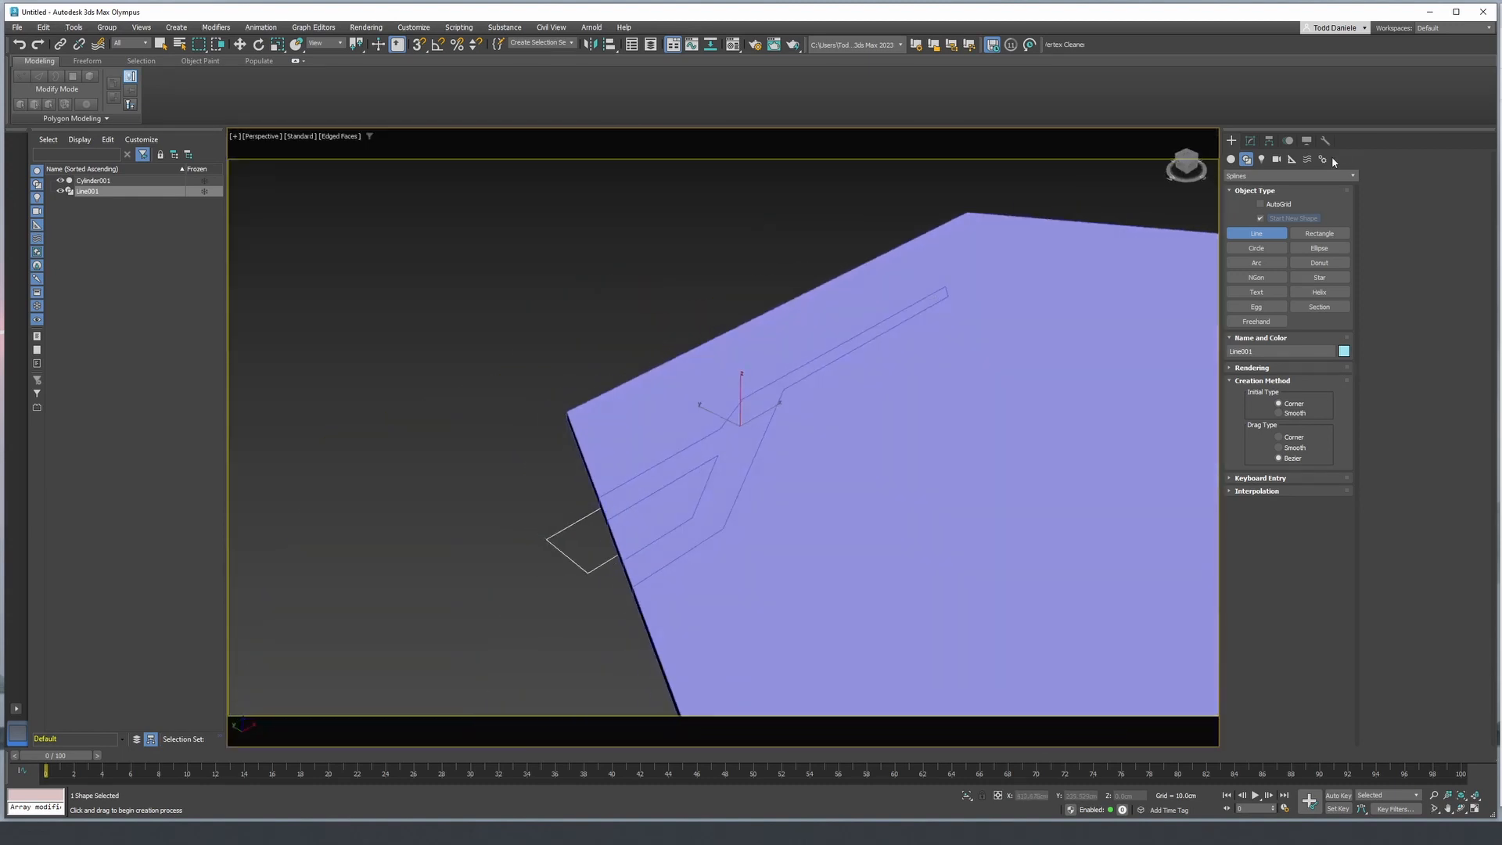
left_click(1250, 140)
left_click(1267, 173)
type("e")
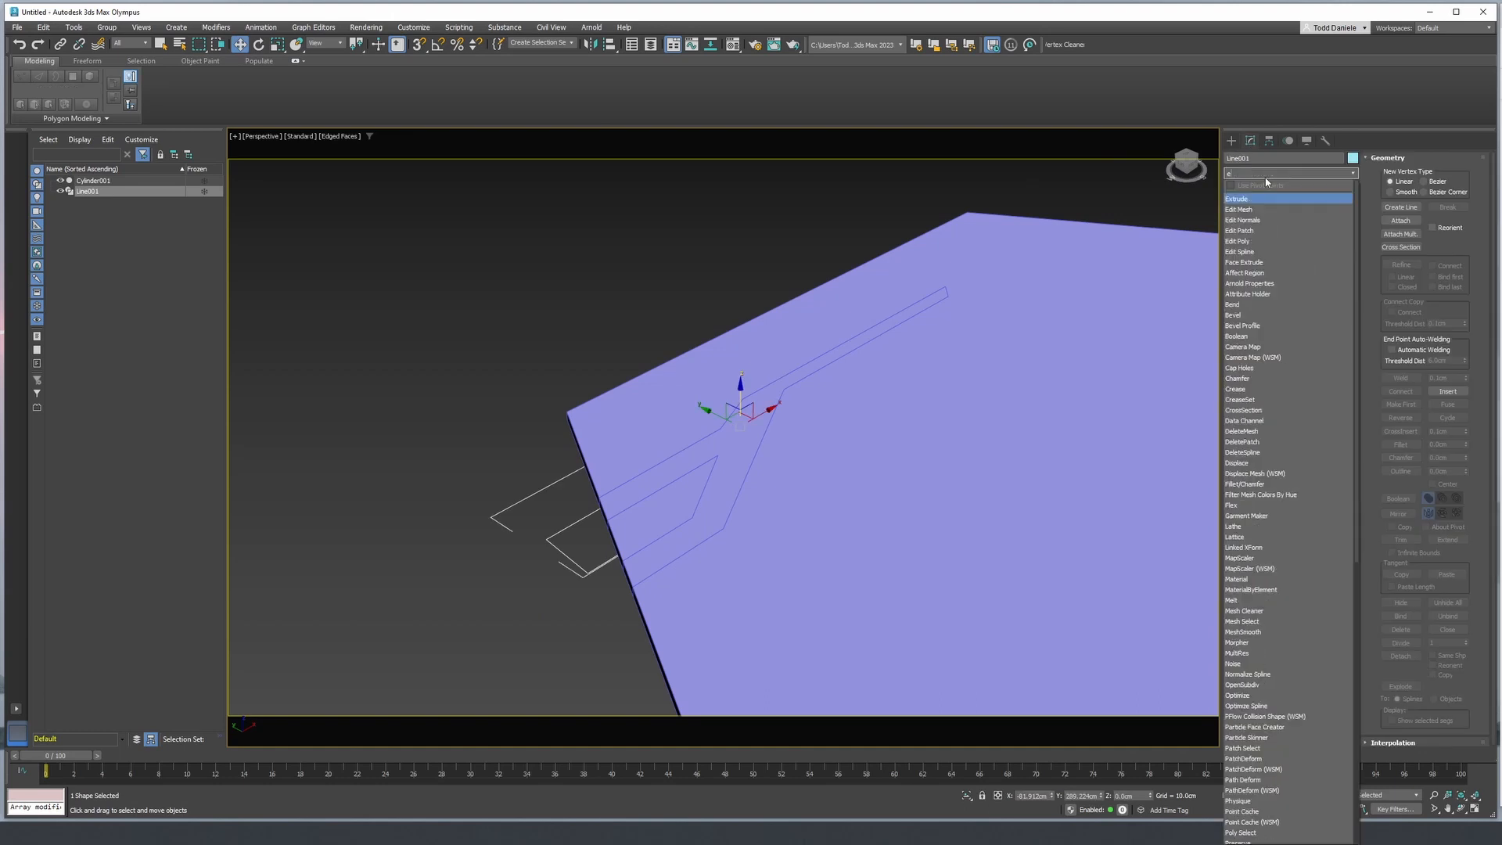
left_click(1249, 199)
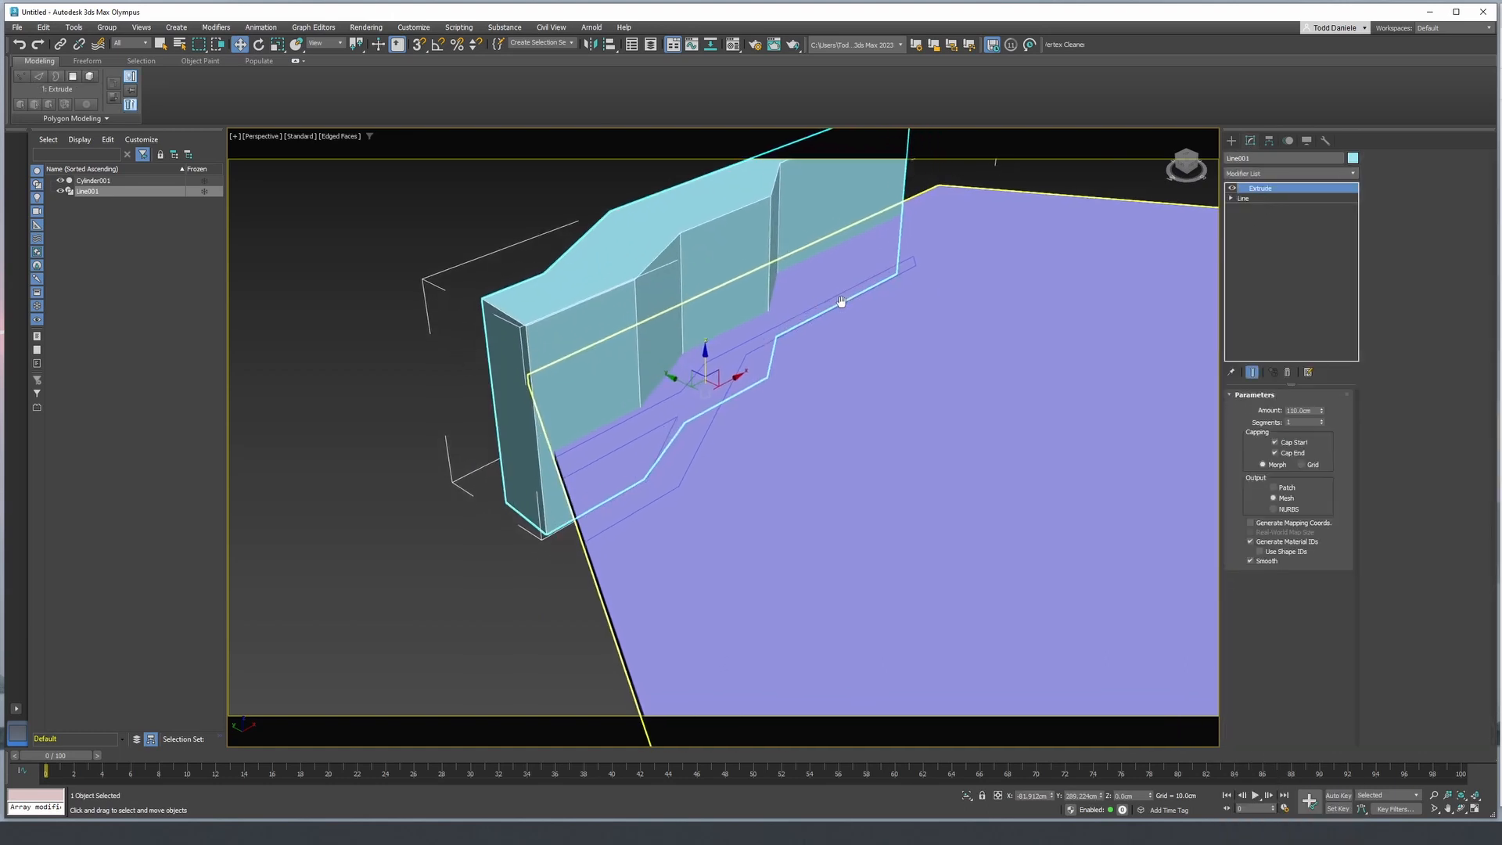
middle_click_drag(841, 301, 931, 383, "alt")
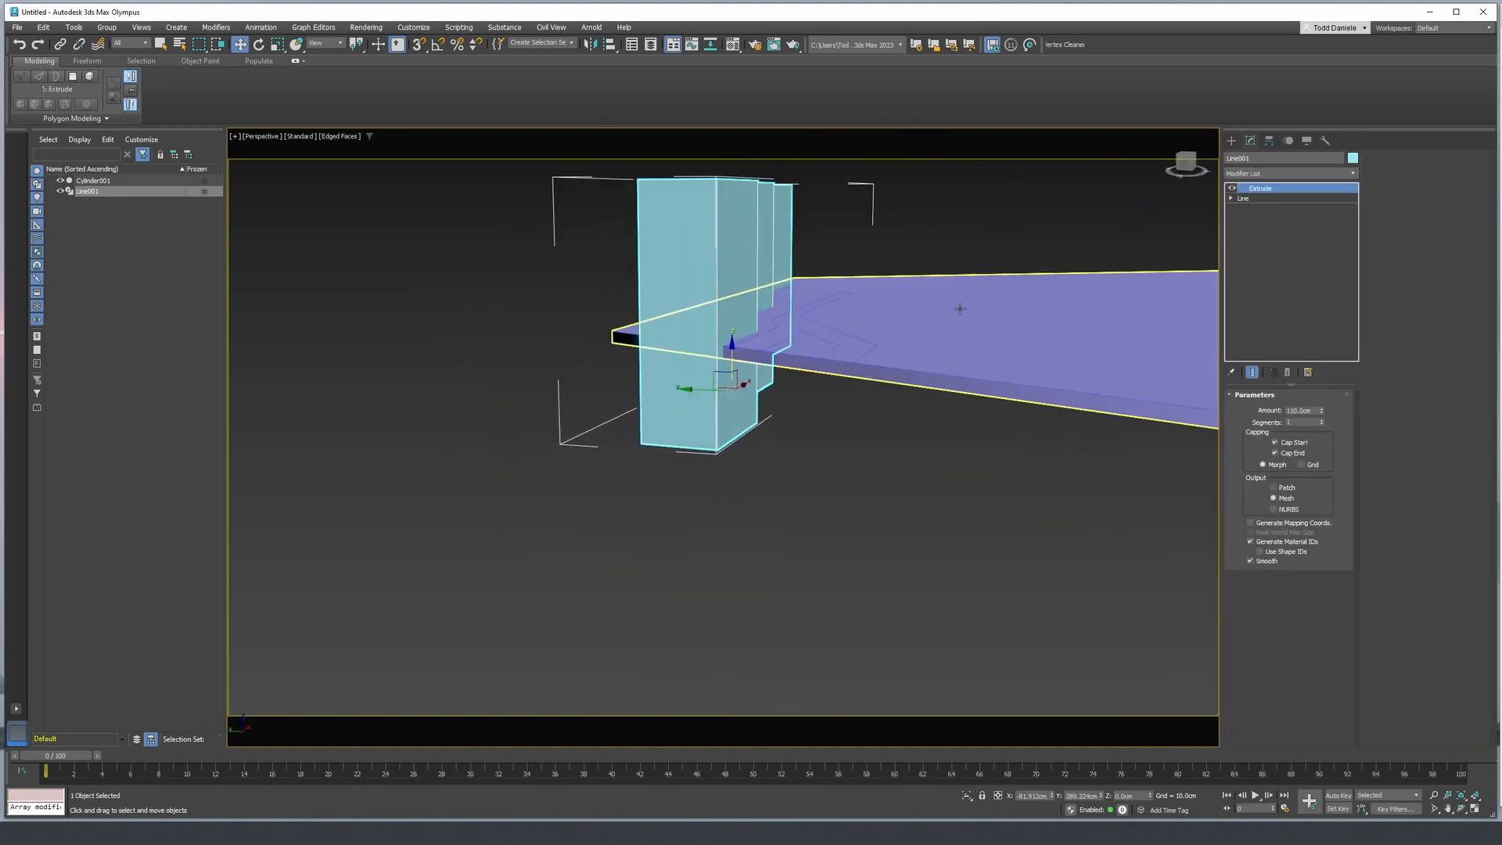
middle_click_drag(956, 312, 909, 332, "alt")
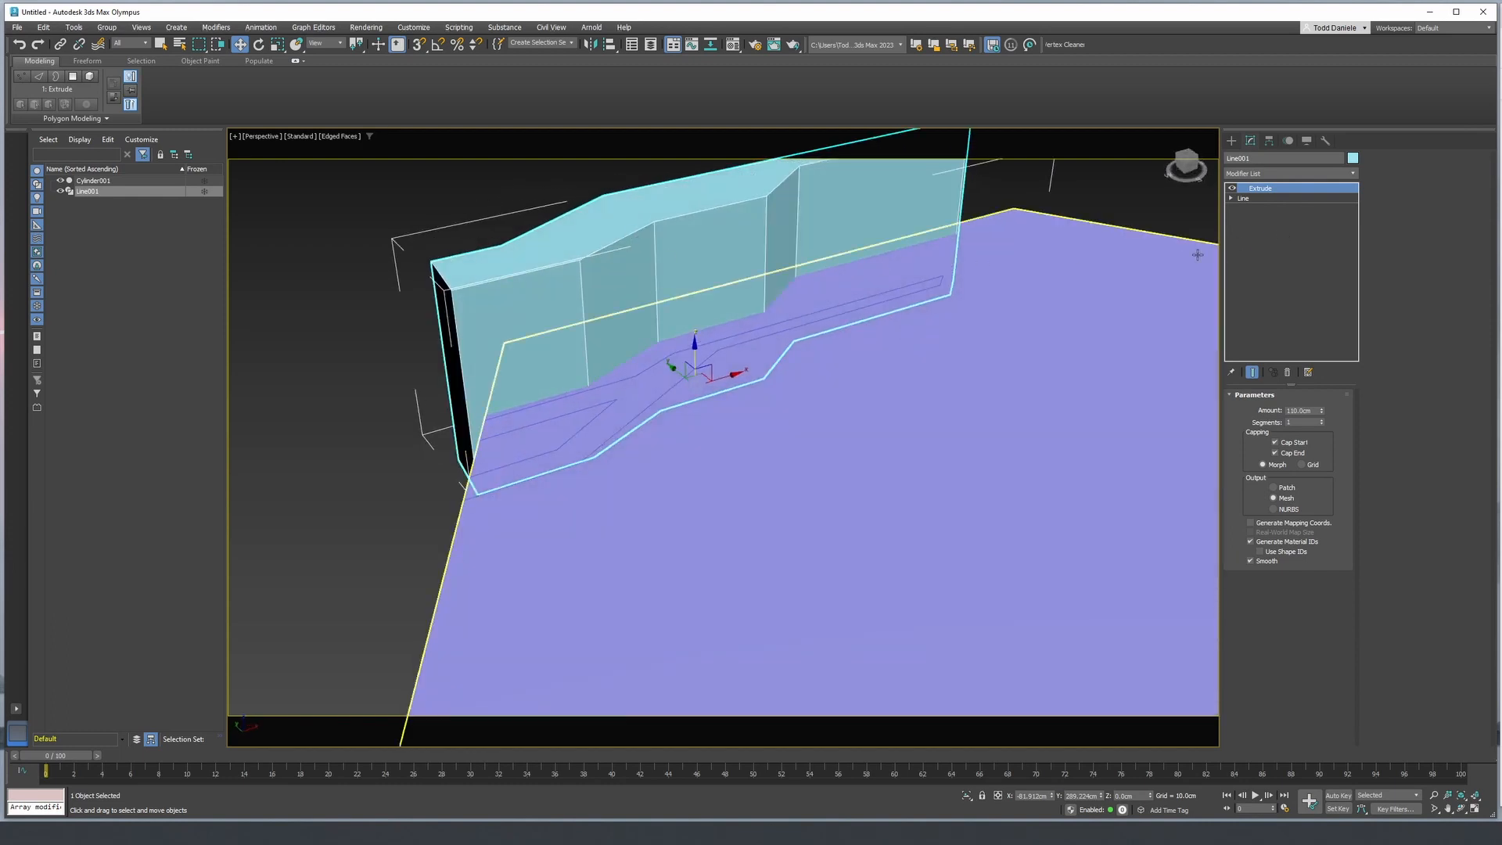
middle_click_drag(907, 352, 892, 386)
left_click(892, 386)
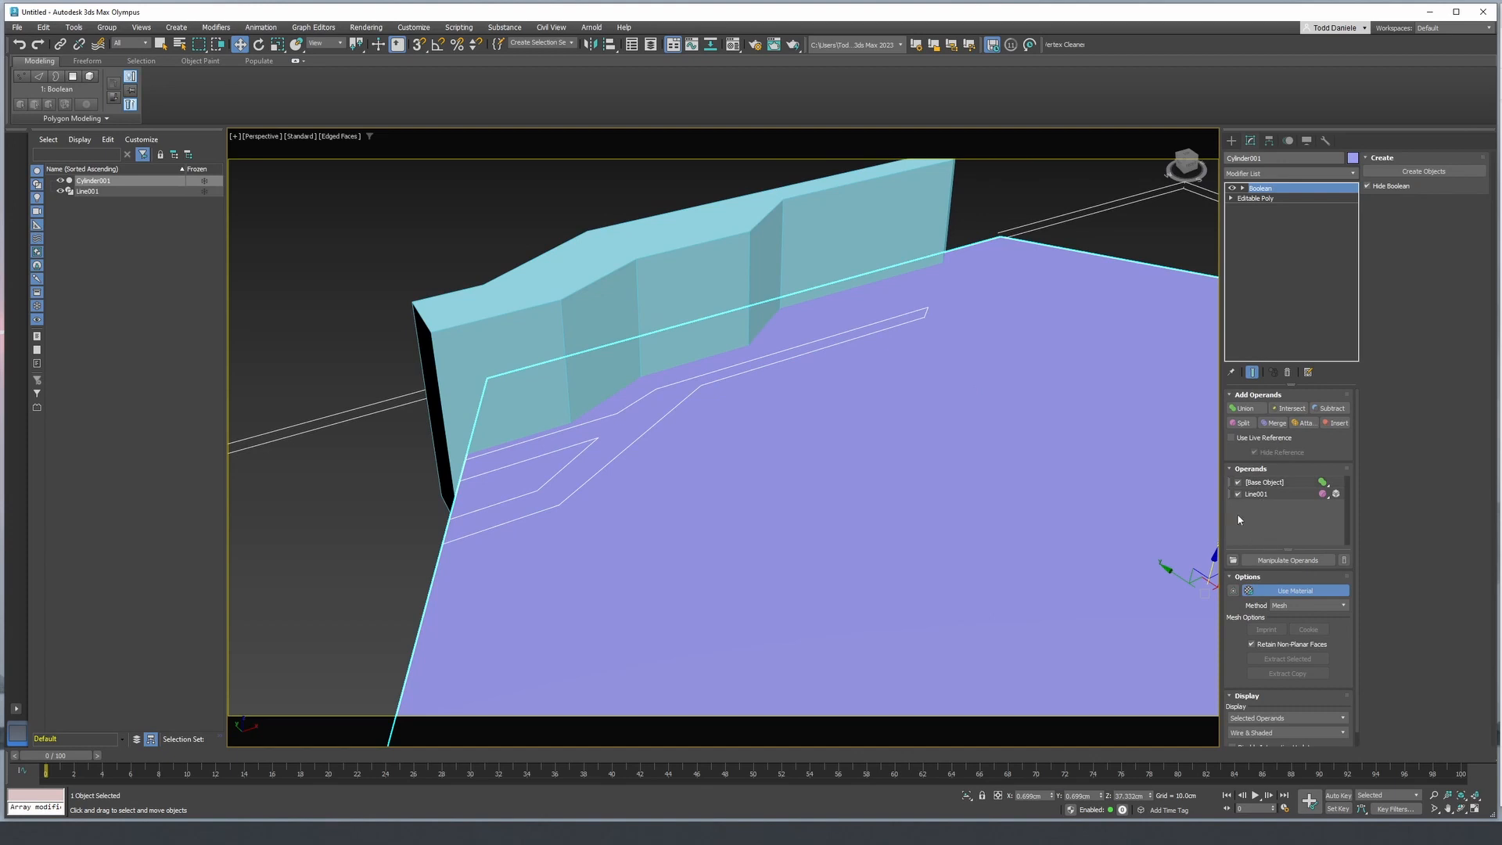
left_click(1292, 408)
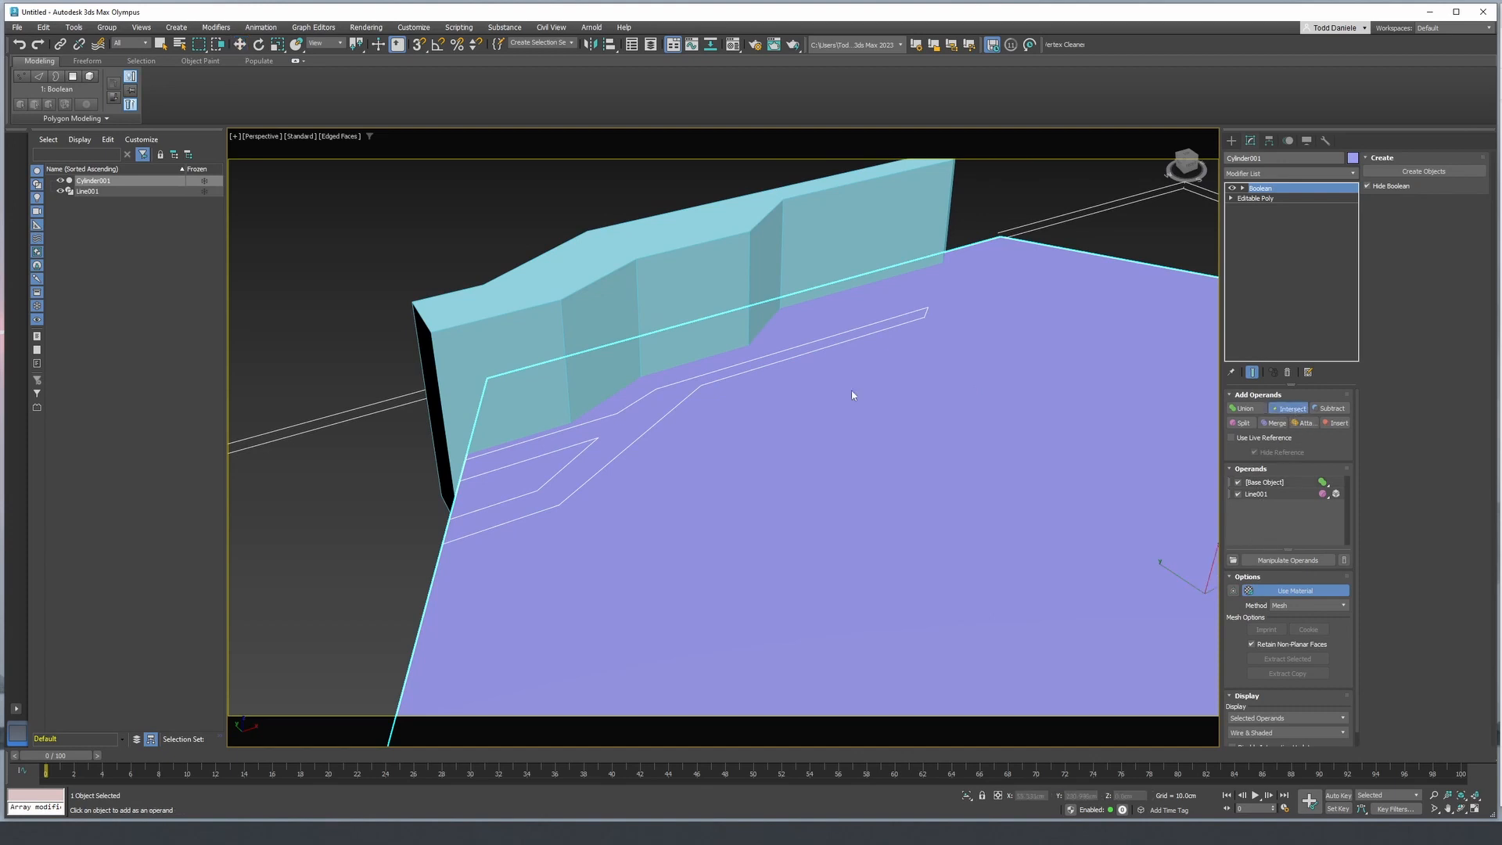
left_click(667, 319)
key("ctrl+z")
- Add the extruded stepped shape to the hexagonal panel's Boolean as a second Split operand
left_click(1242, 424)
left_click(813, 251)
middle_click_drag(812, 271, 683, 541, "alt")
scroll(683, 542, "down", 2)
scroll(967, 382, "down", 2)
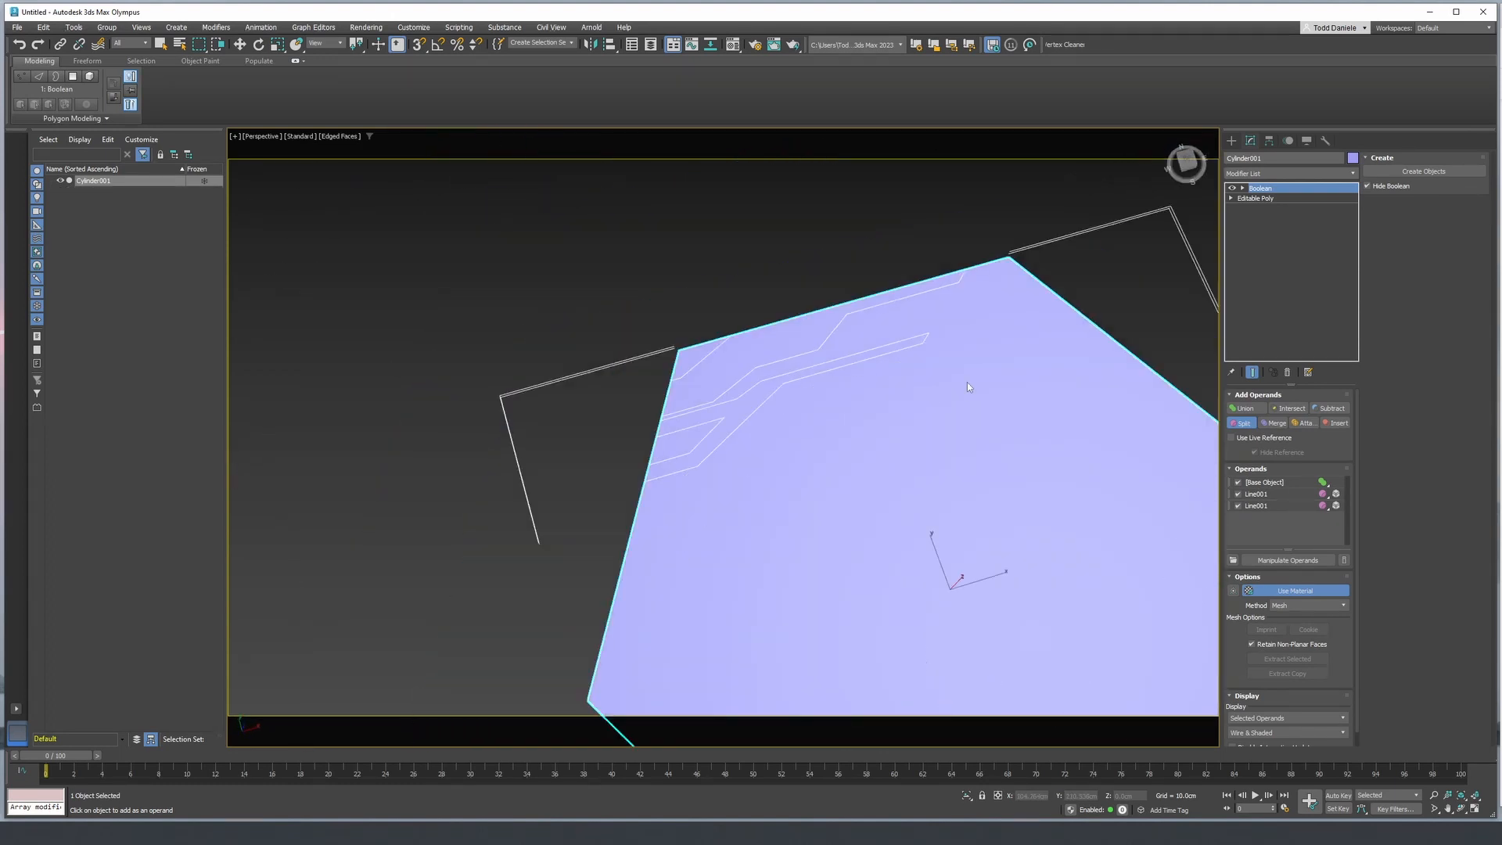
middle_click_drag(923, 410, 904, 435, "alt")
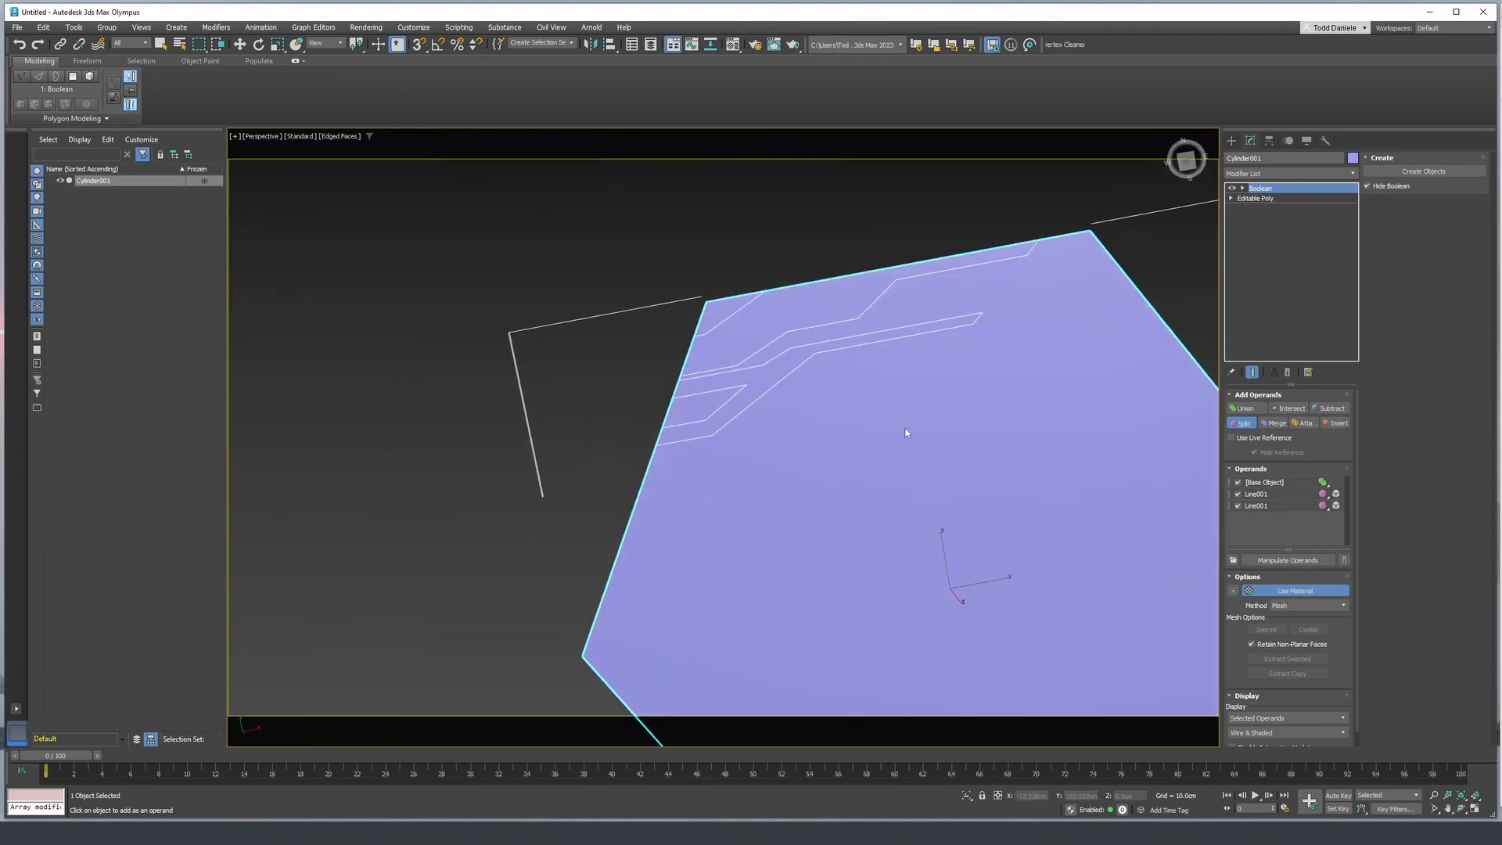
- Draw a small closed straight-segment line with a stepped lower edge in the top view, inside the slanted pocket on the hexagon's upper-left edge
key("t")
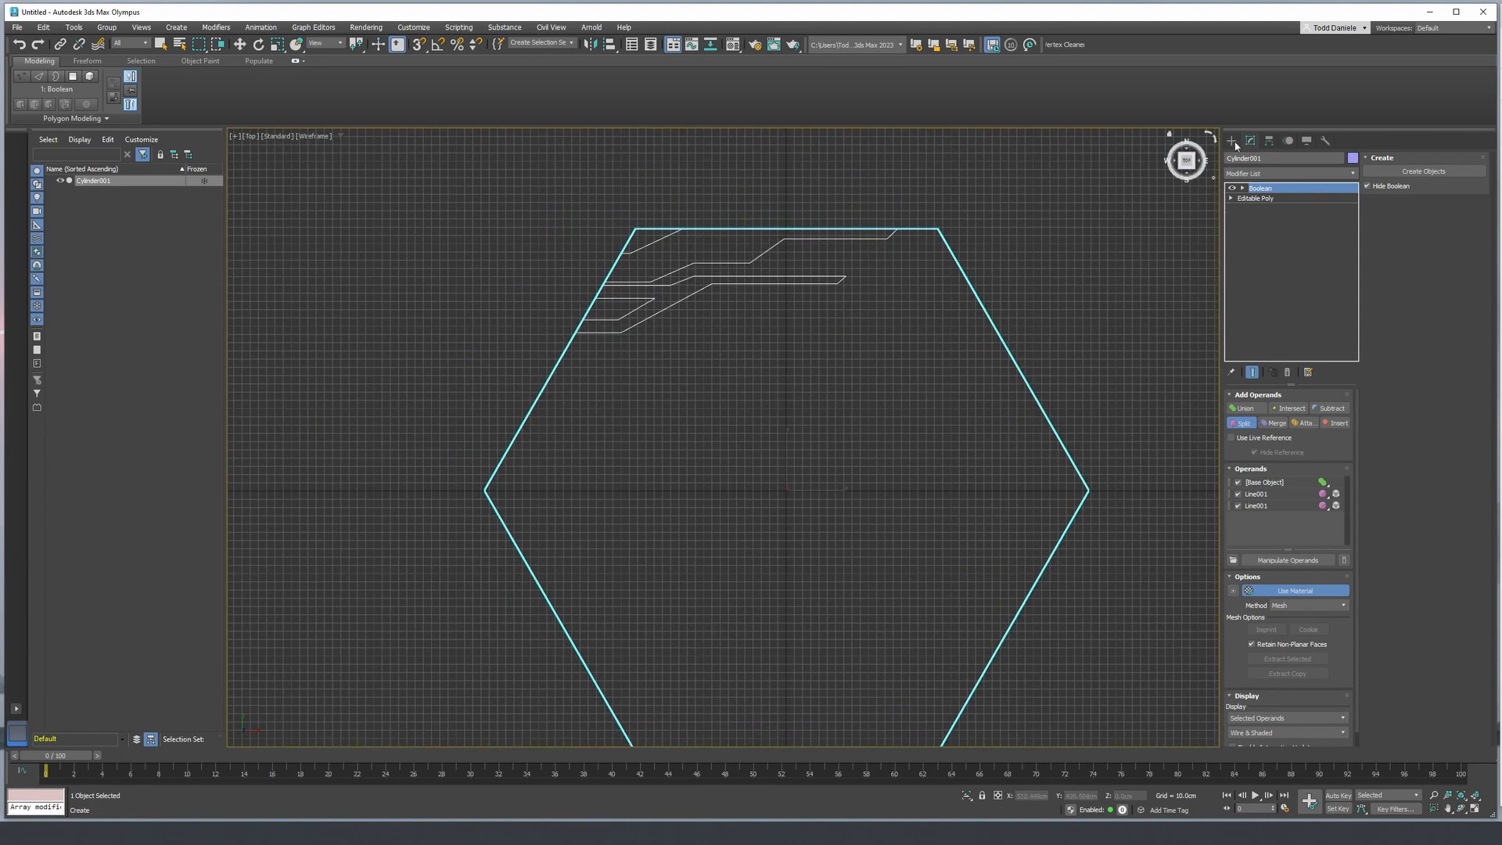
left_click(1233, 142)
left_click(1246, 159)
left_click(1256, 233)
scroll(594, 351, "up", 5)
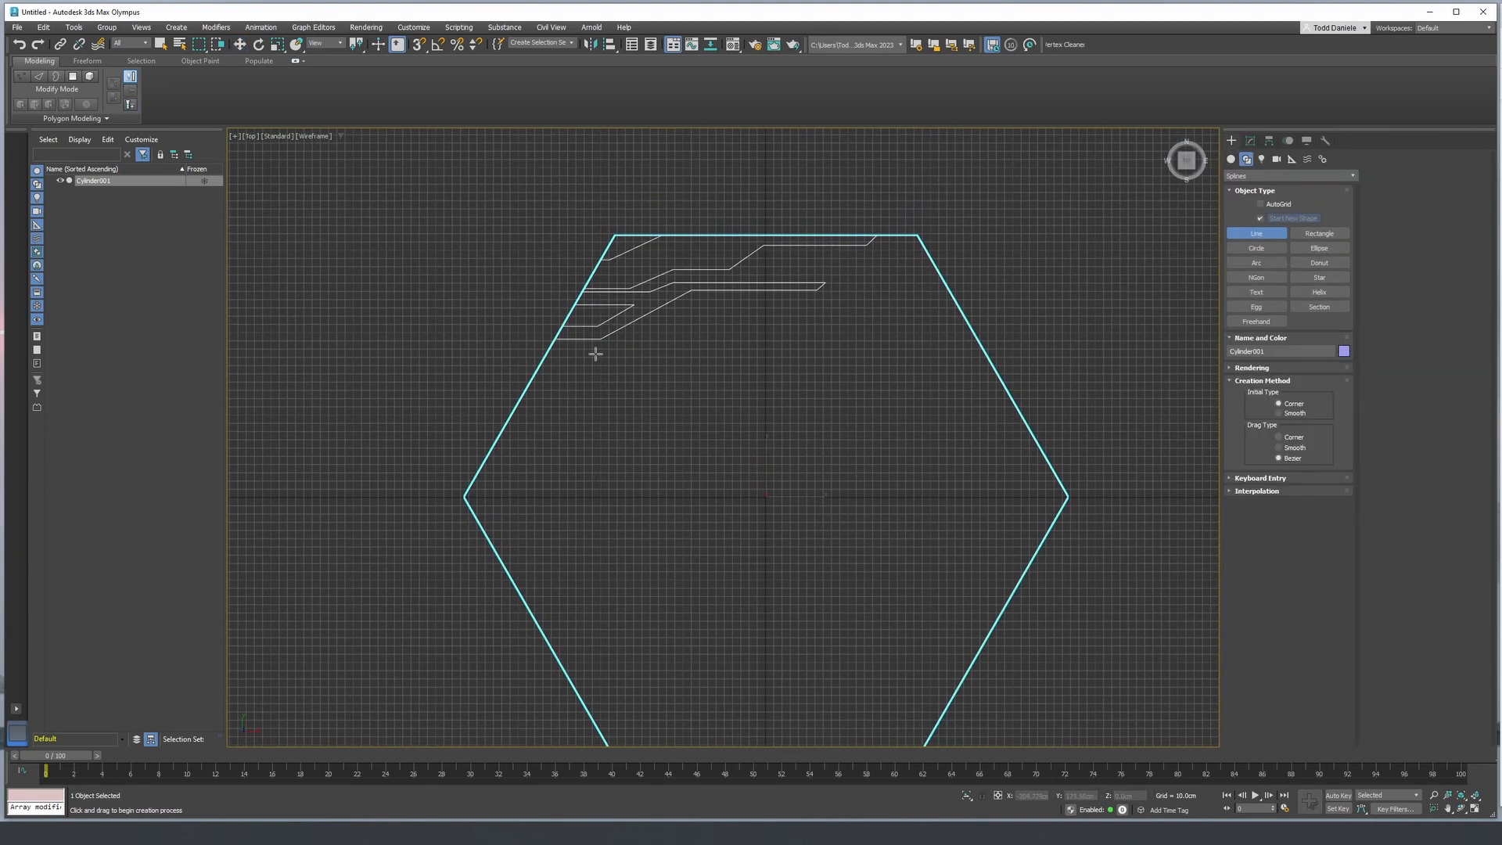
scroll(538, 275, "up", 3)
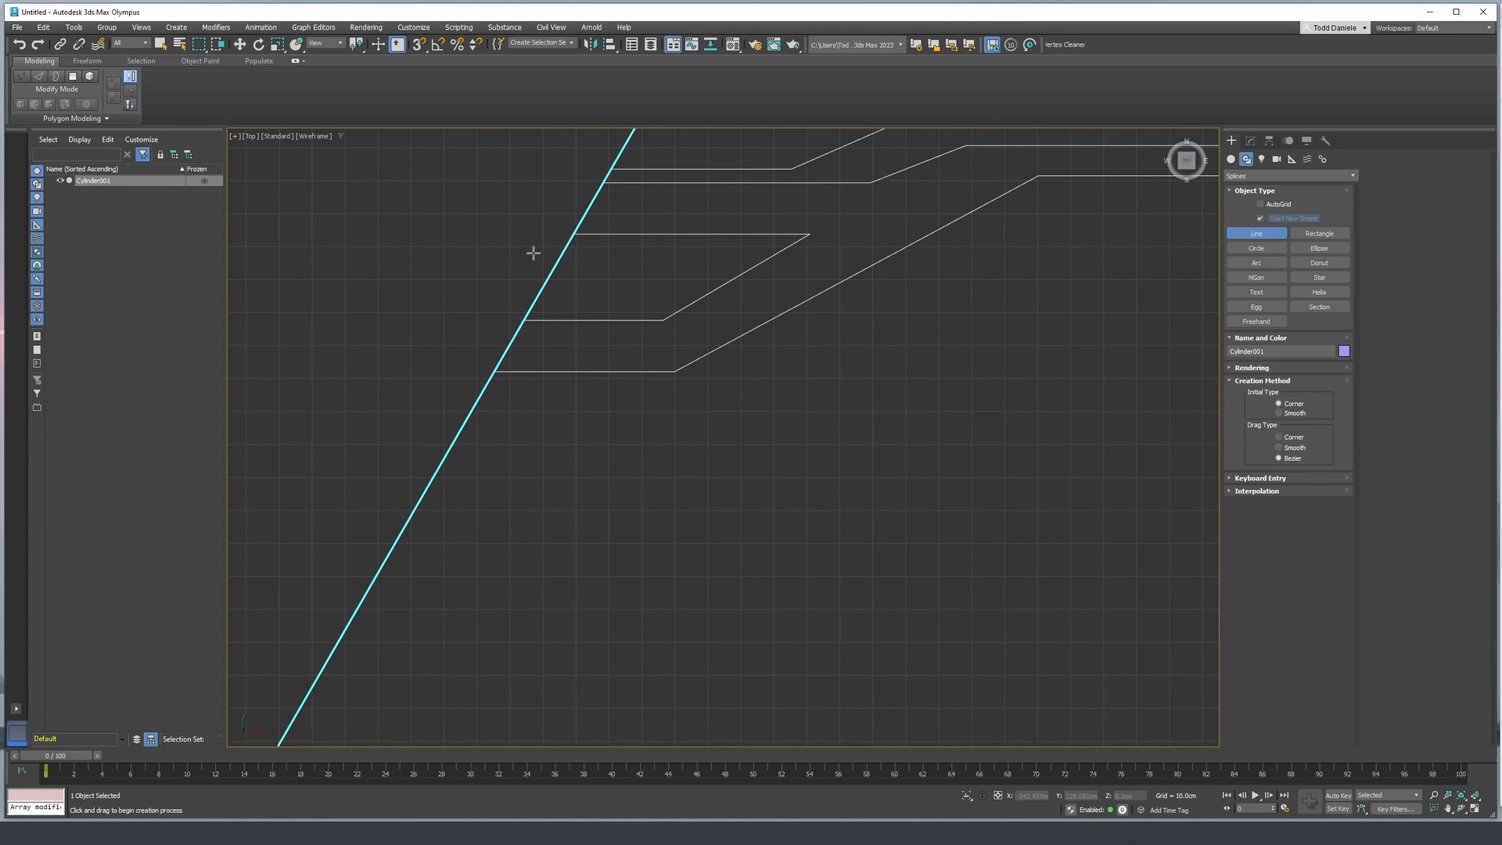
left_click(534, 251)
left_click(736, 252)
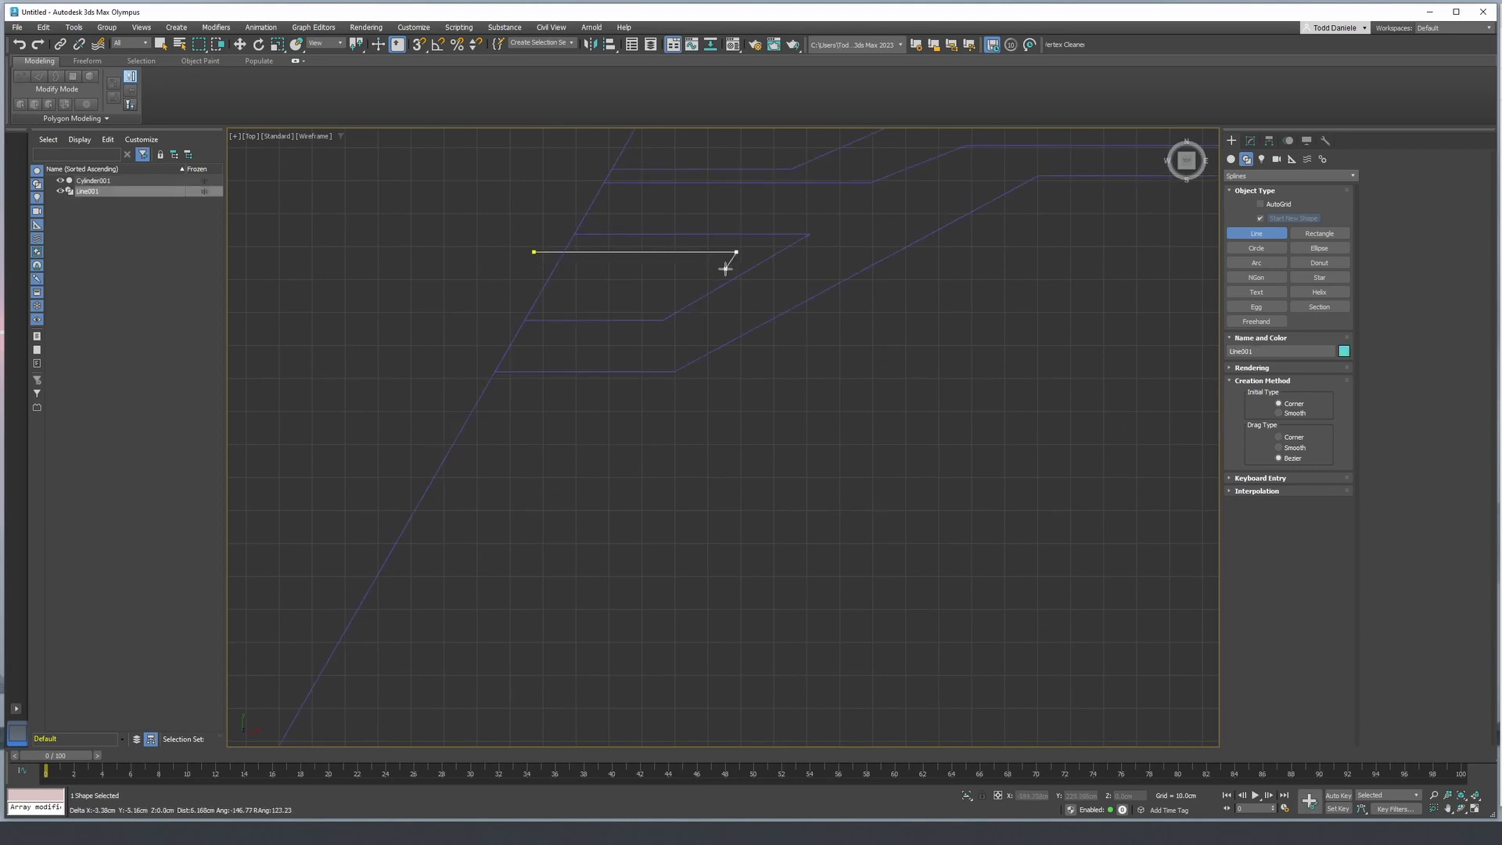
left_click(709, 272)
left_click(664, 272)
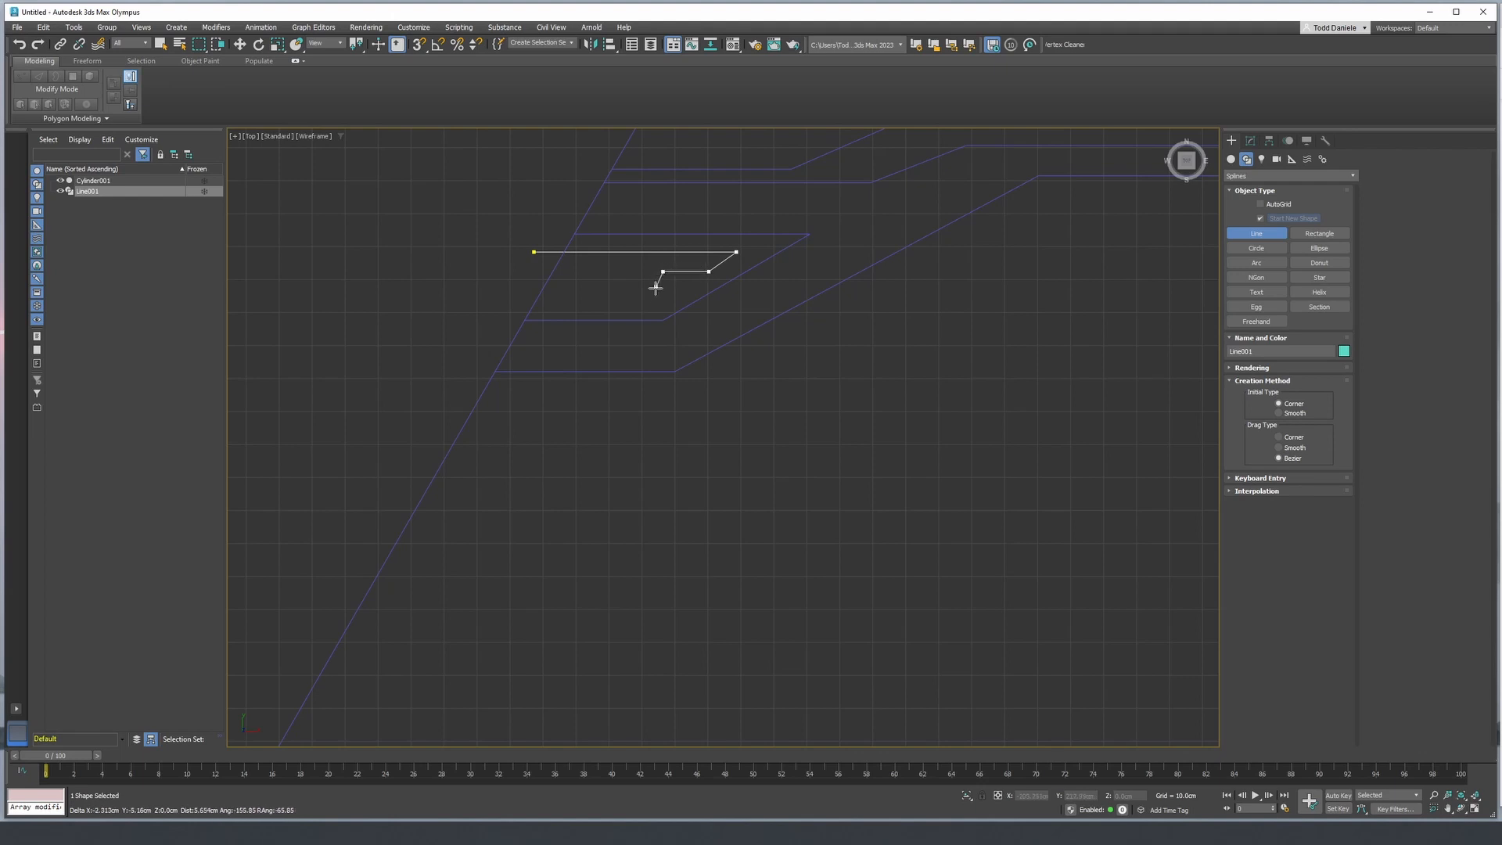
left_click(619, 309)
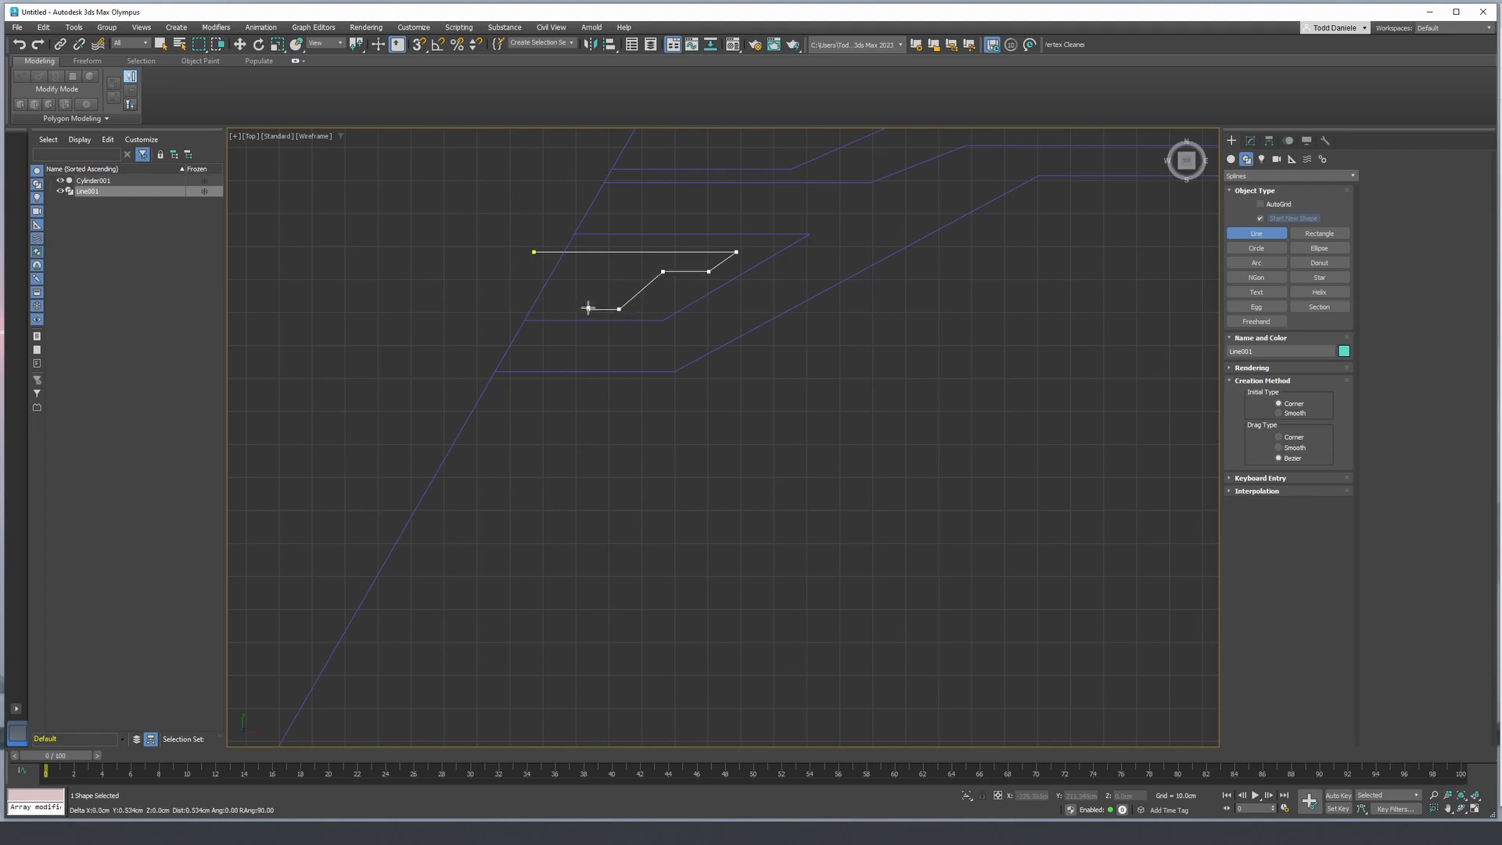
left_click(588, 309)
left_click(567, 281)
left_click(479, 279)
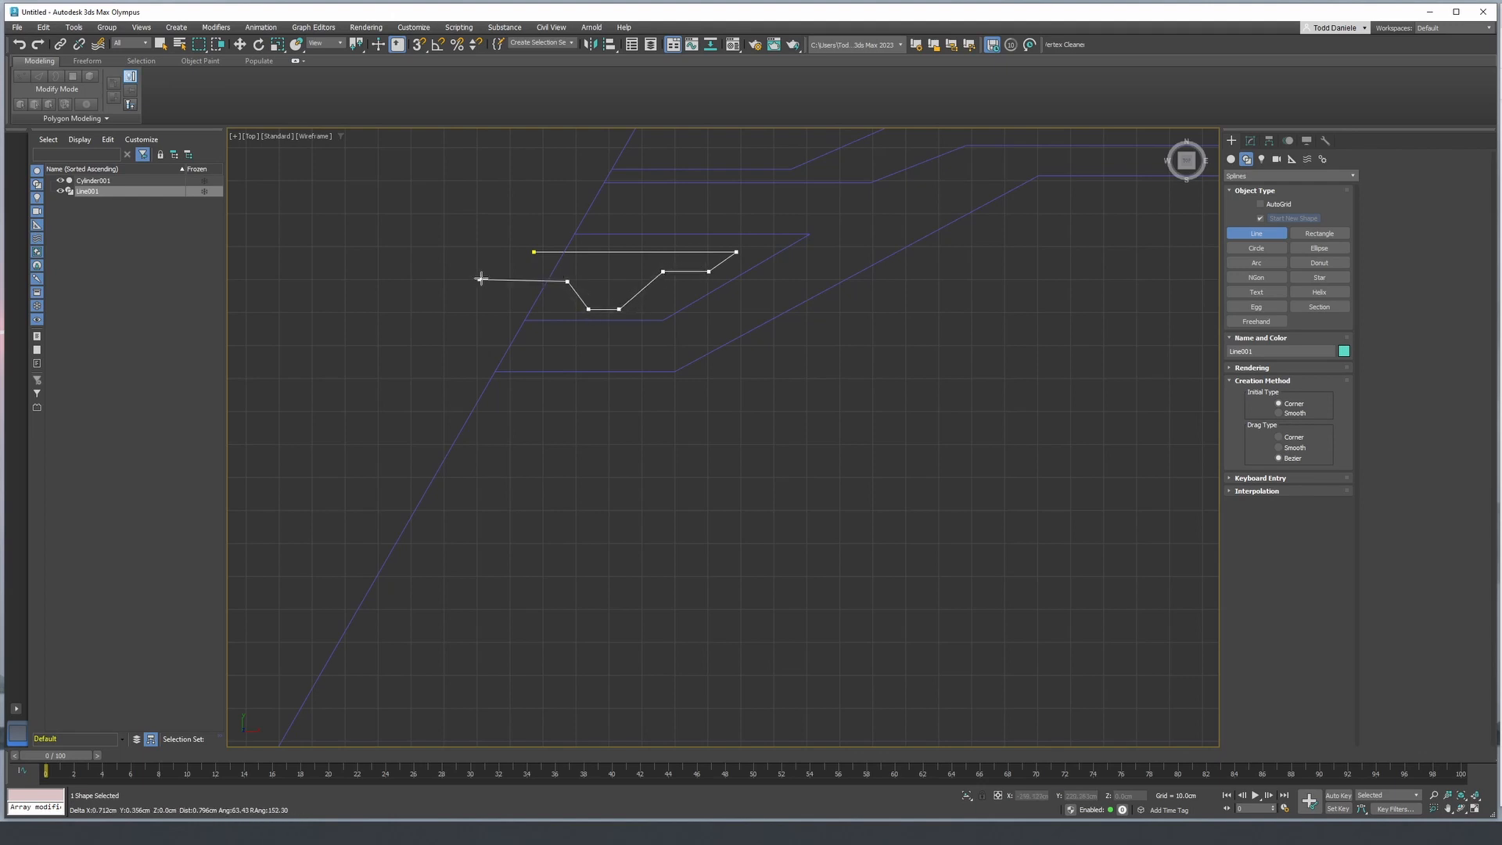
left_click(534, 252)
left_click(728, 428)
- Extrude the small stepped line shape 110 cm in the perspective view
key("p")
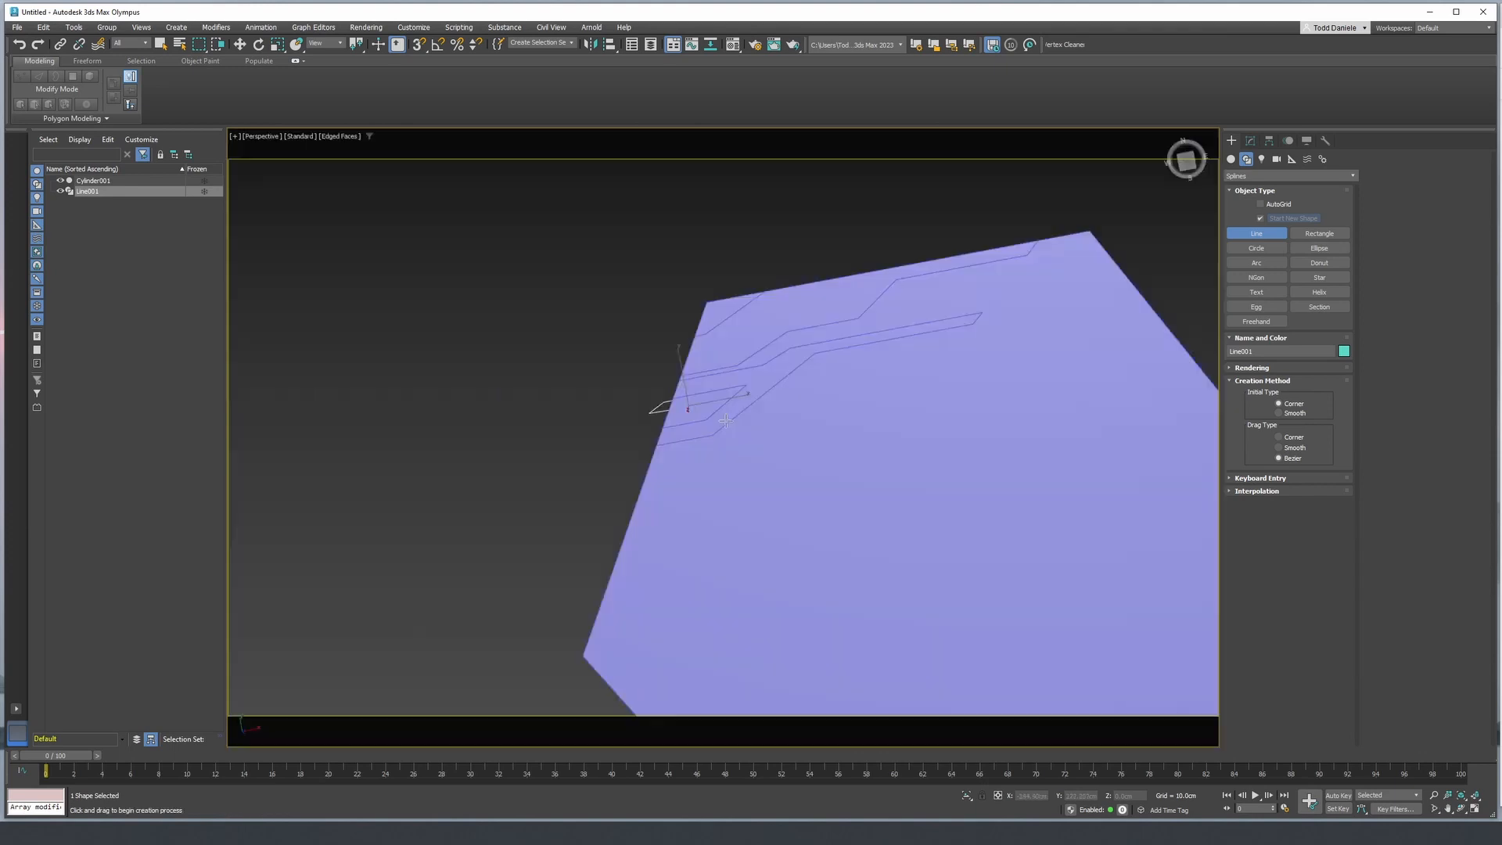
scroll(730, 407, "up", 3)
middle_click_drag(730, 392, 756, 345, "alt")
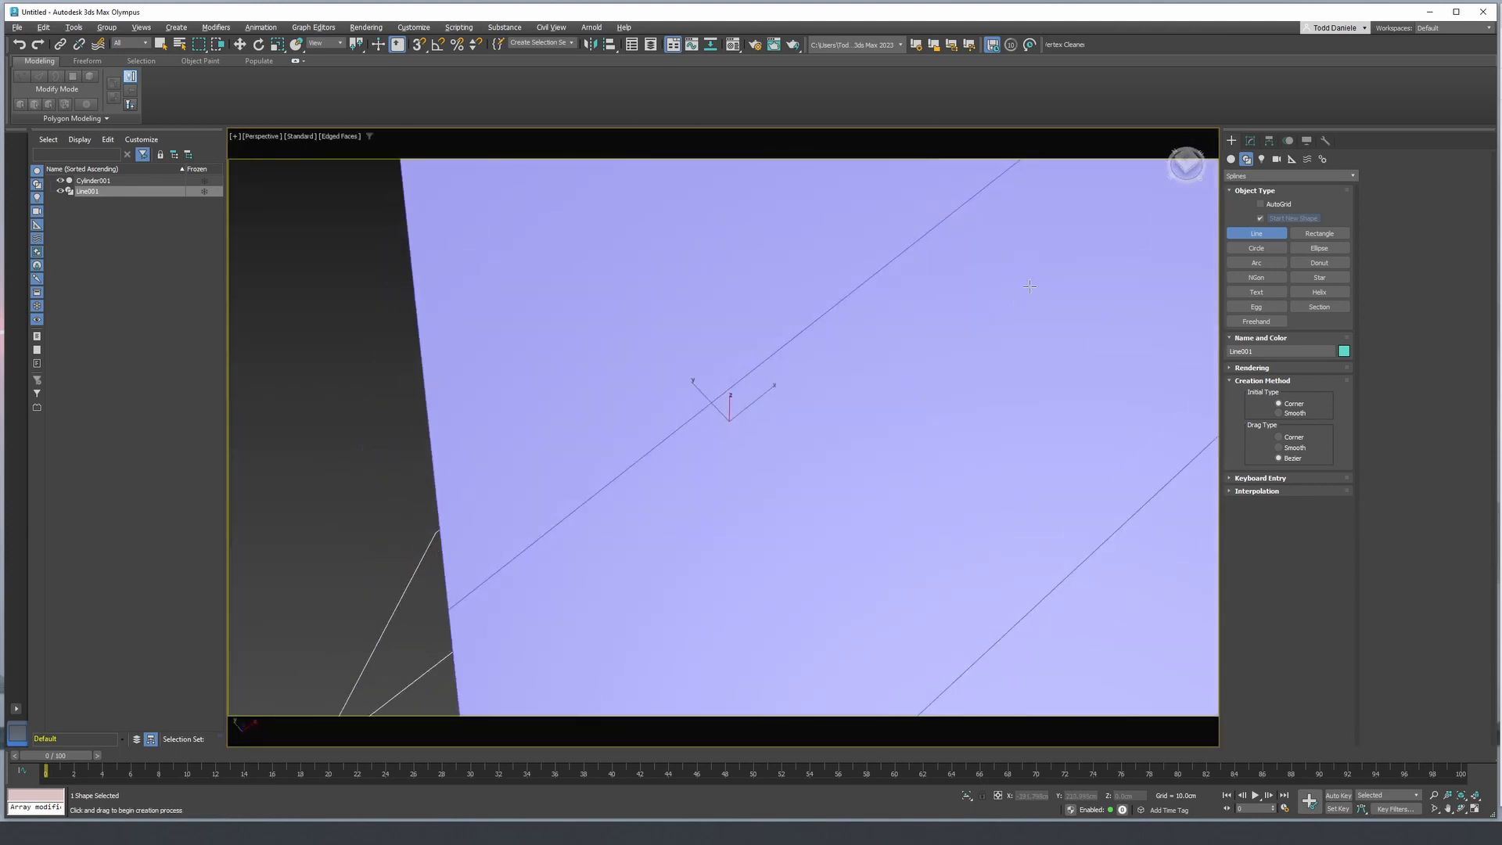
left_click(1250, 142)
left_click(1257, 173)
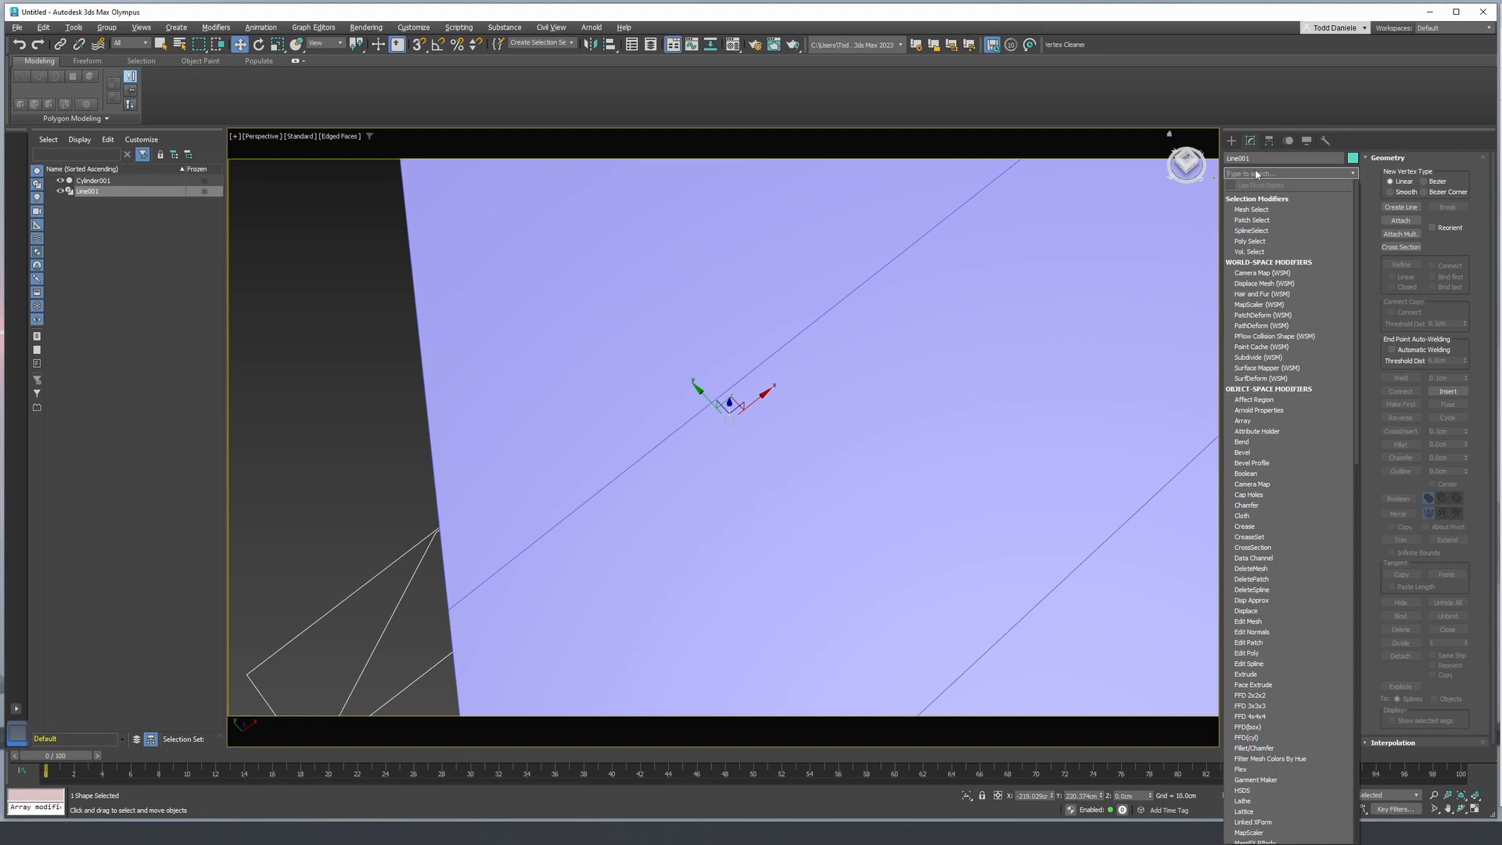
type("ex")
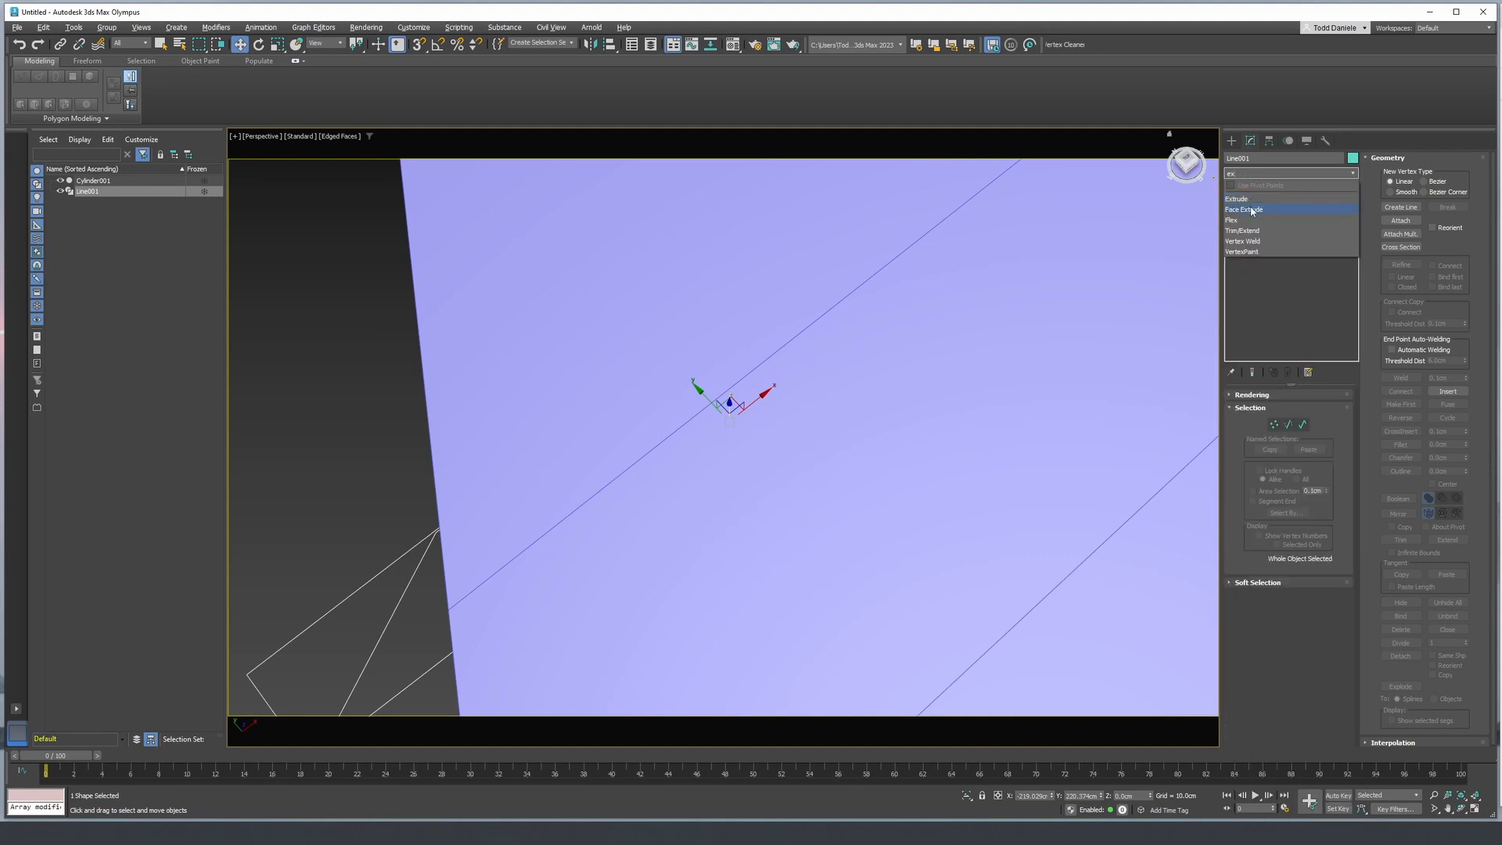
left_click(1246, 200)
- Select the hexagonal panel and add the extruded small stepped shape to its Boolean as a third Split operand
middle_click_drag(1147, 379, 992, 375, "alt")
scroll(992, 377, "down", 4)
right_click(992, 377)
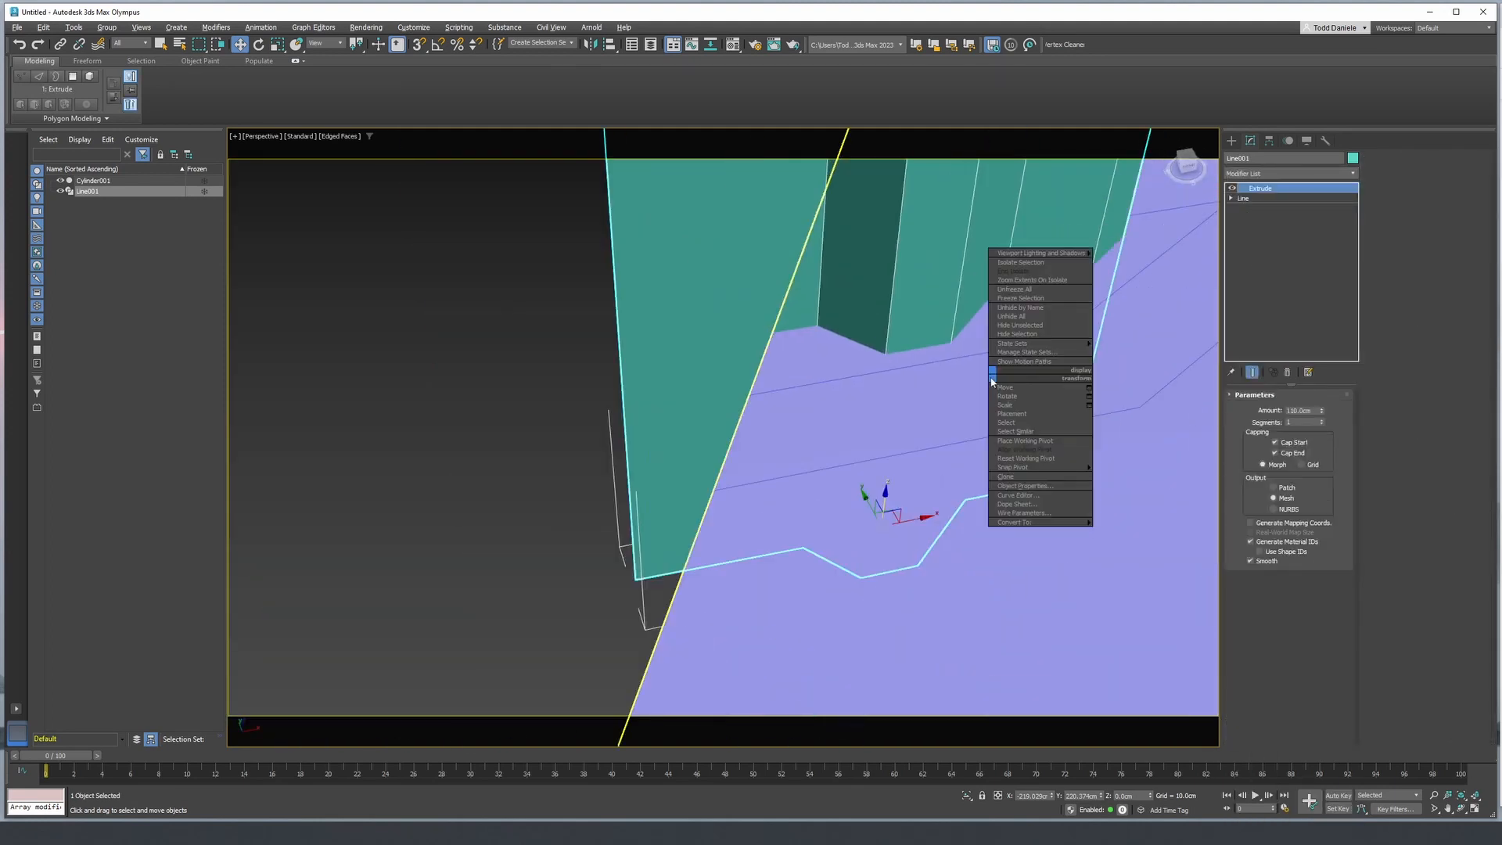
left_click(940, 398)
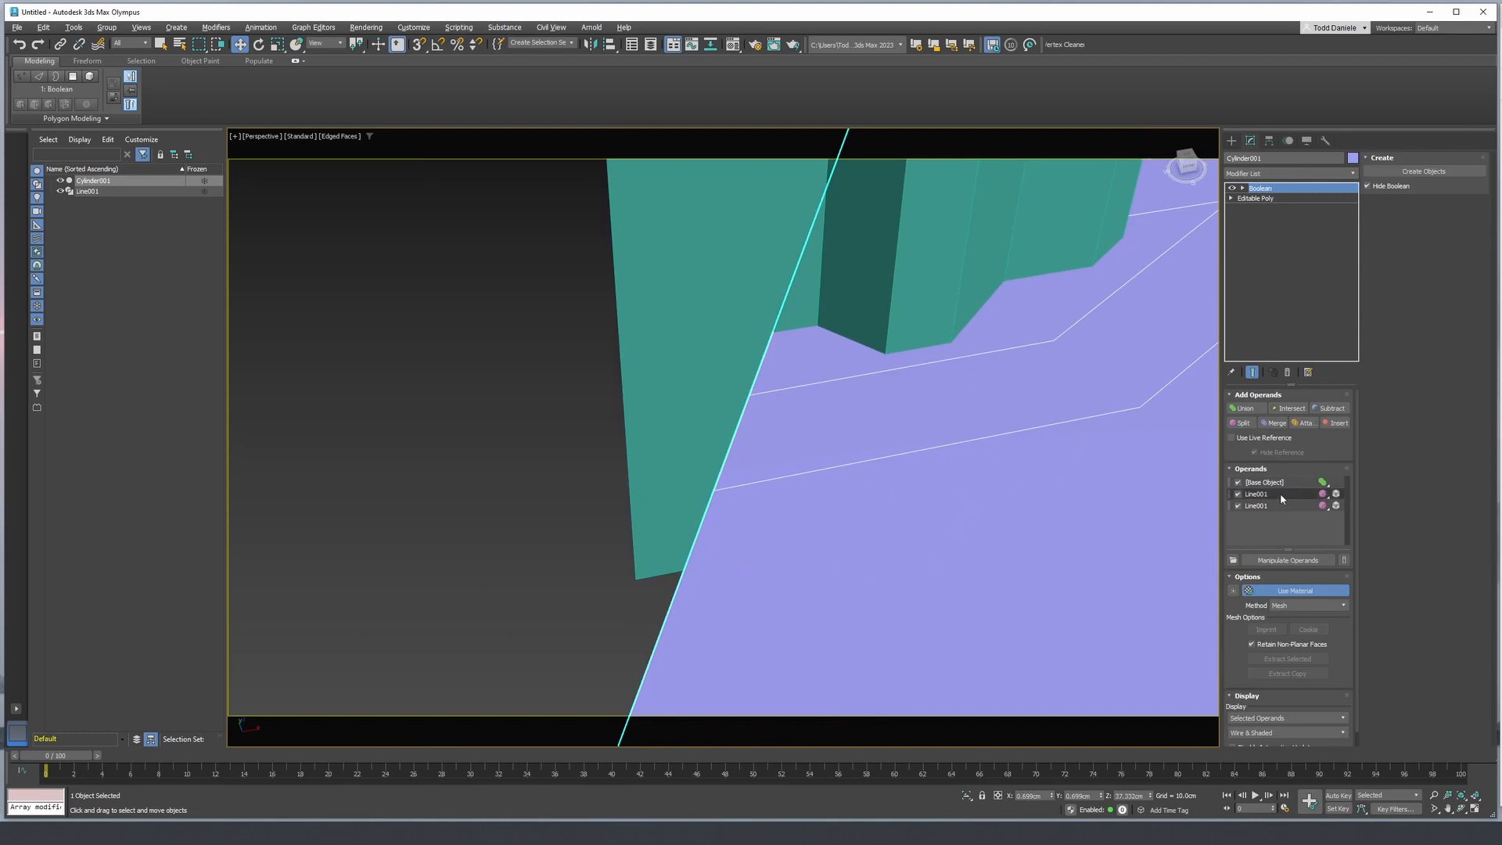
left_click(1242, 424)
left_click(917, 294)
middle_click_drag(962, 353, 771, 423)
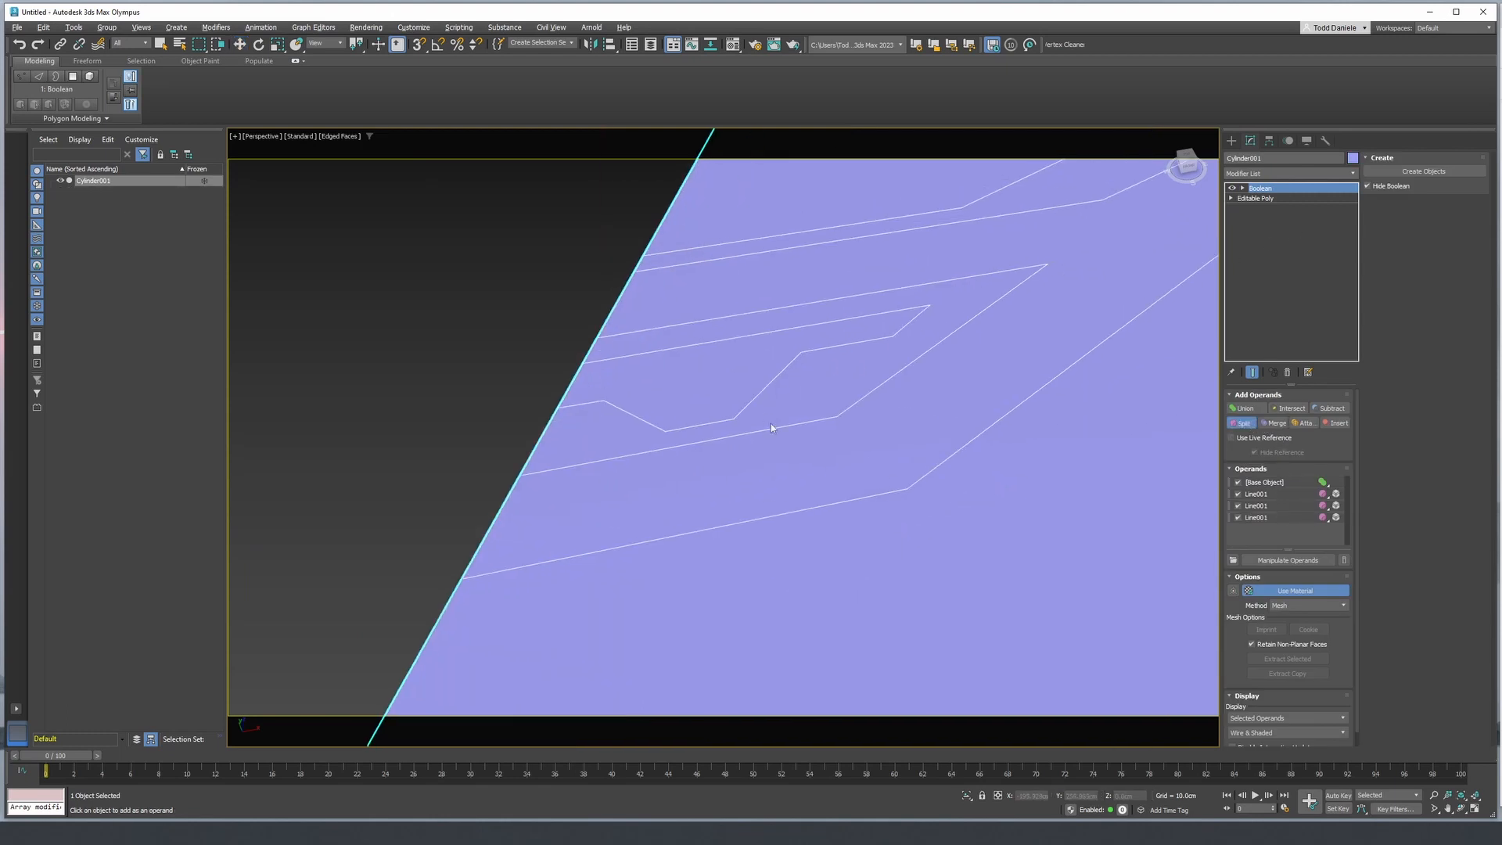
scroll(773, 423, "down", 5)
scroll(782, 424, "up", 5)
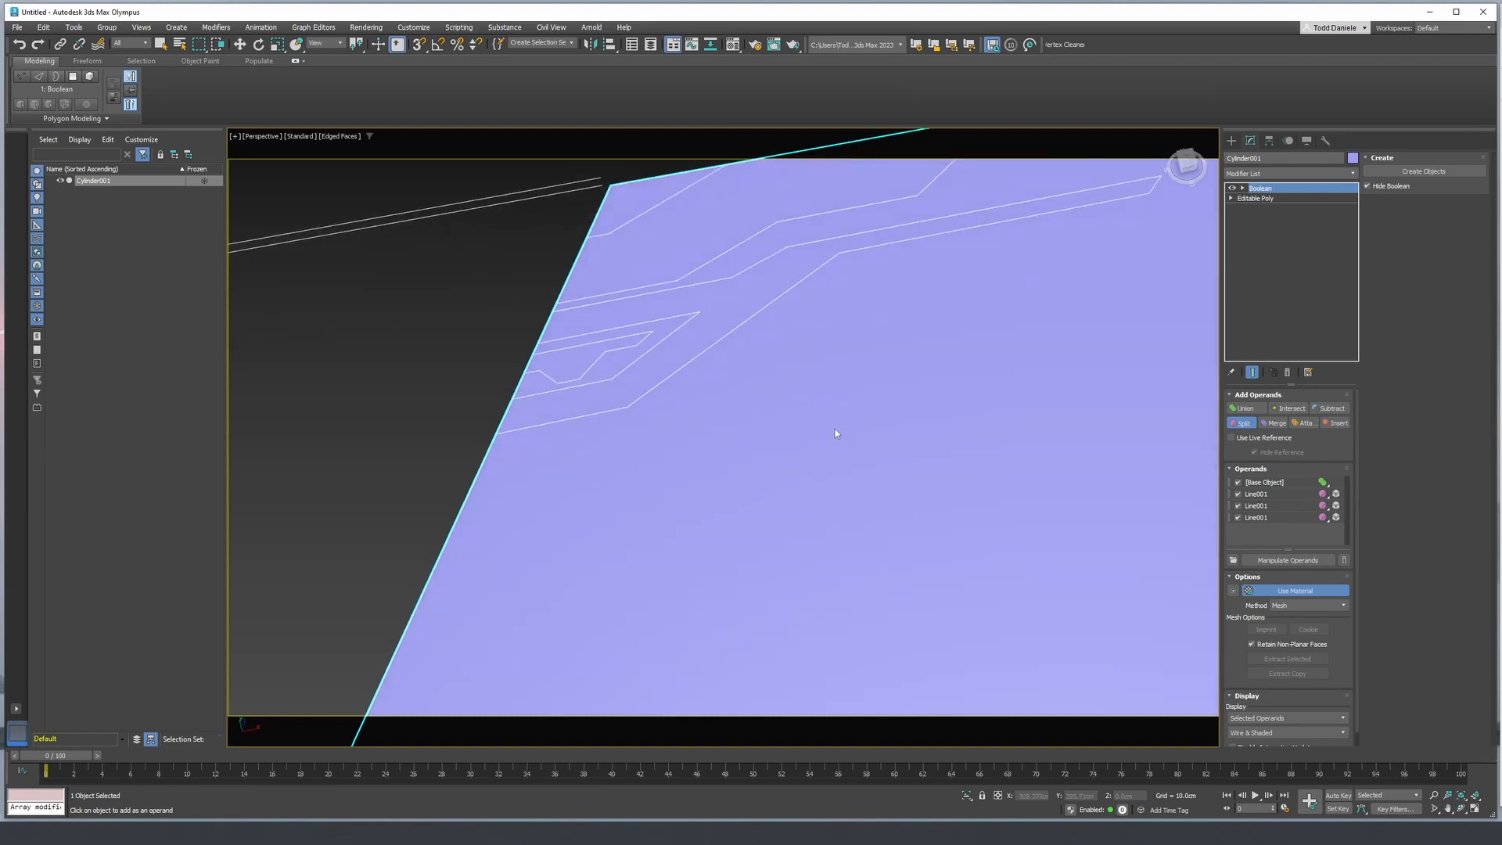
- Draw a small circle in the top view just below the stepped outline's upper segment and move it slightly down
key("t")
middle_click_drag(845, 348, 874, 459)
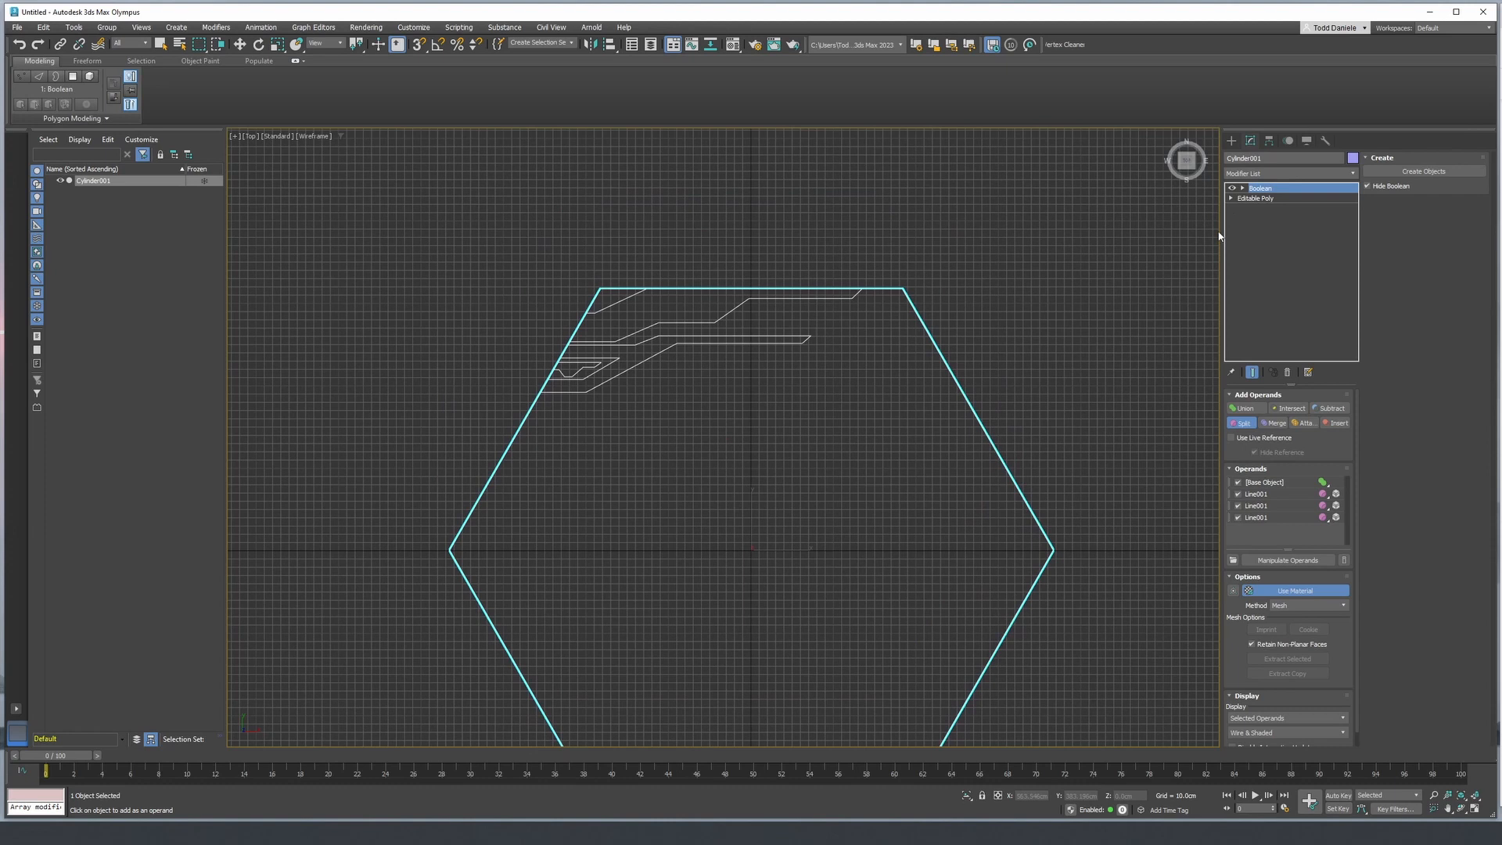
left_click(1231, 141)
left_click(1258, 235)
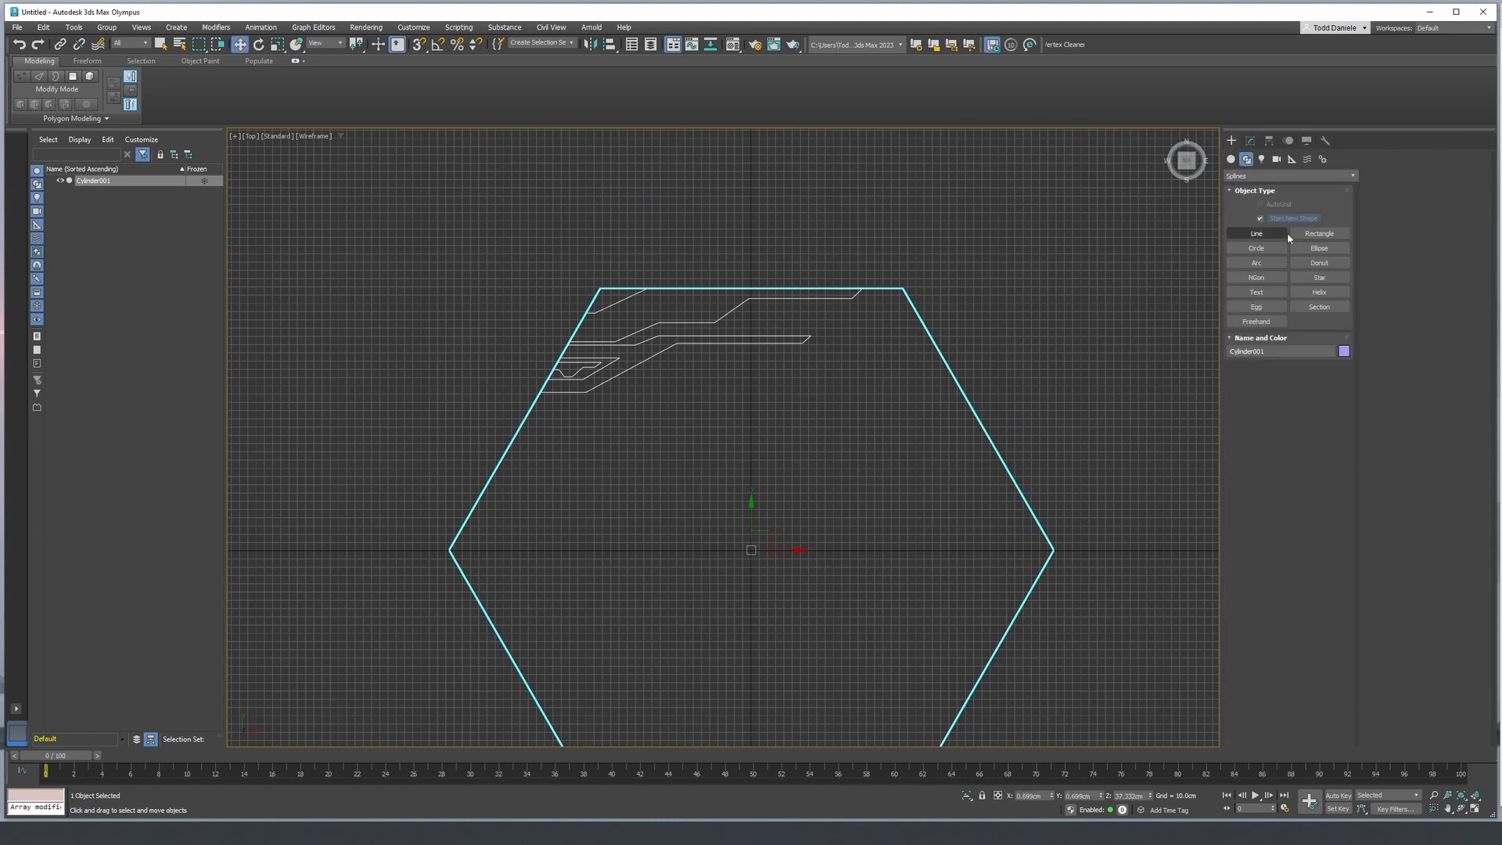
left_click(1279, 251)
scroll(823, 368, "up", 5)
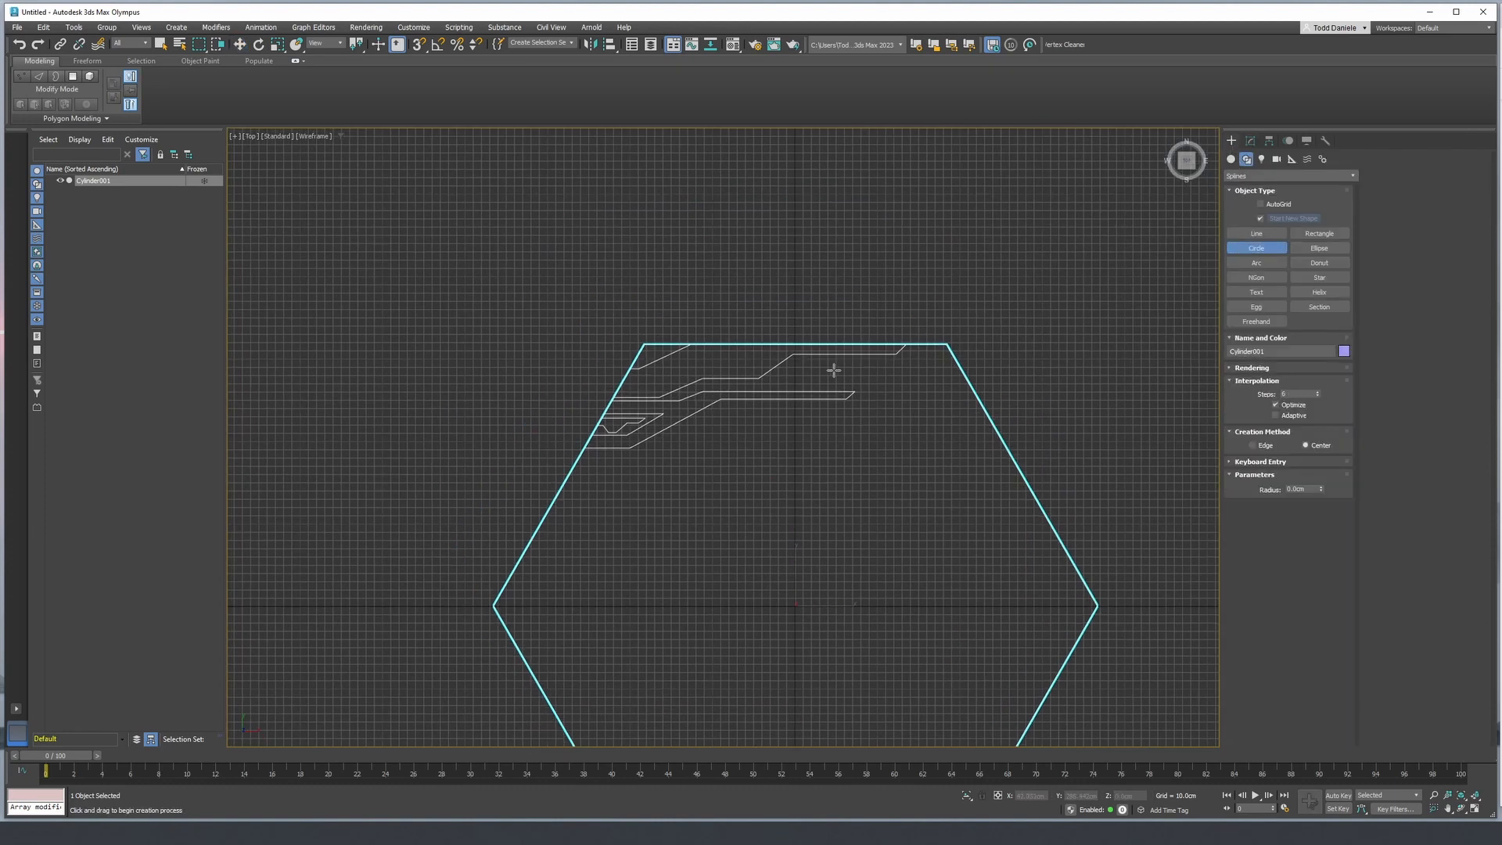
scroll(820, 367, "up", 5)
left_click_drag(745, 332, 759, 344)
right_click(760, 349)
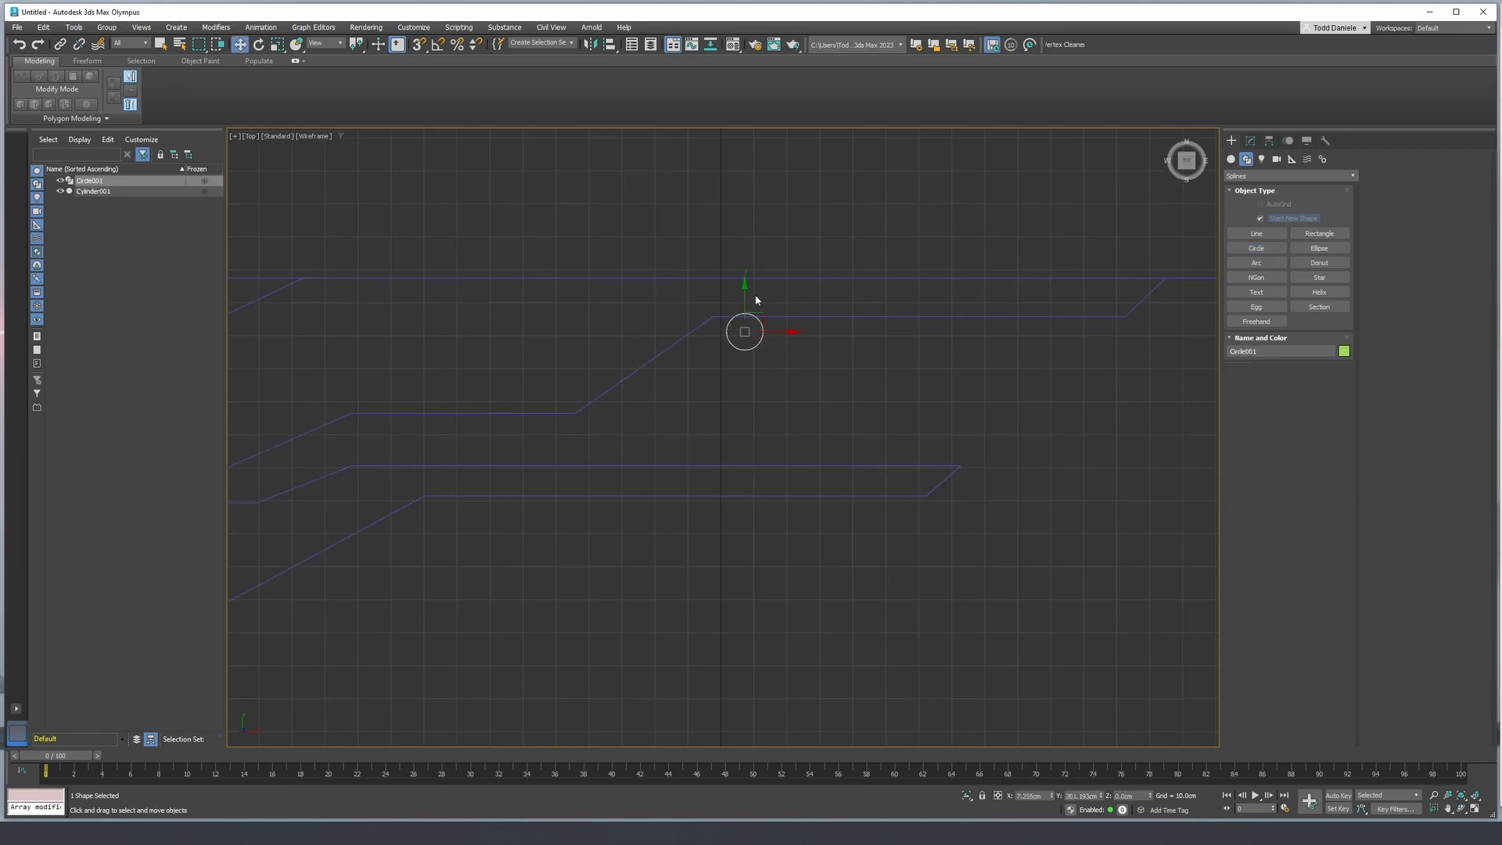
left_click_drag(745, 291, 745, 306)
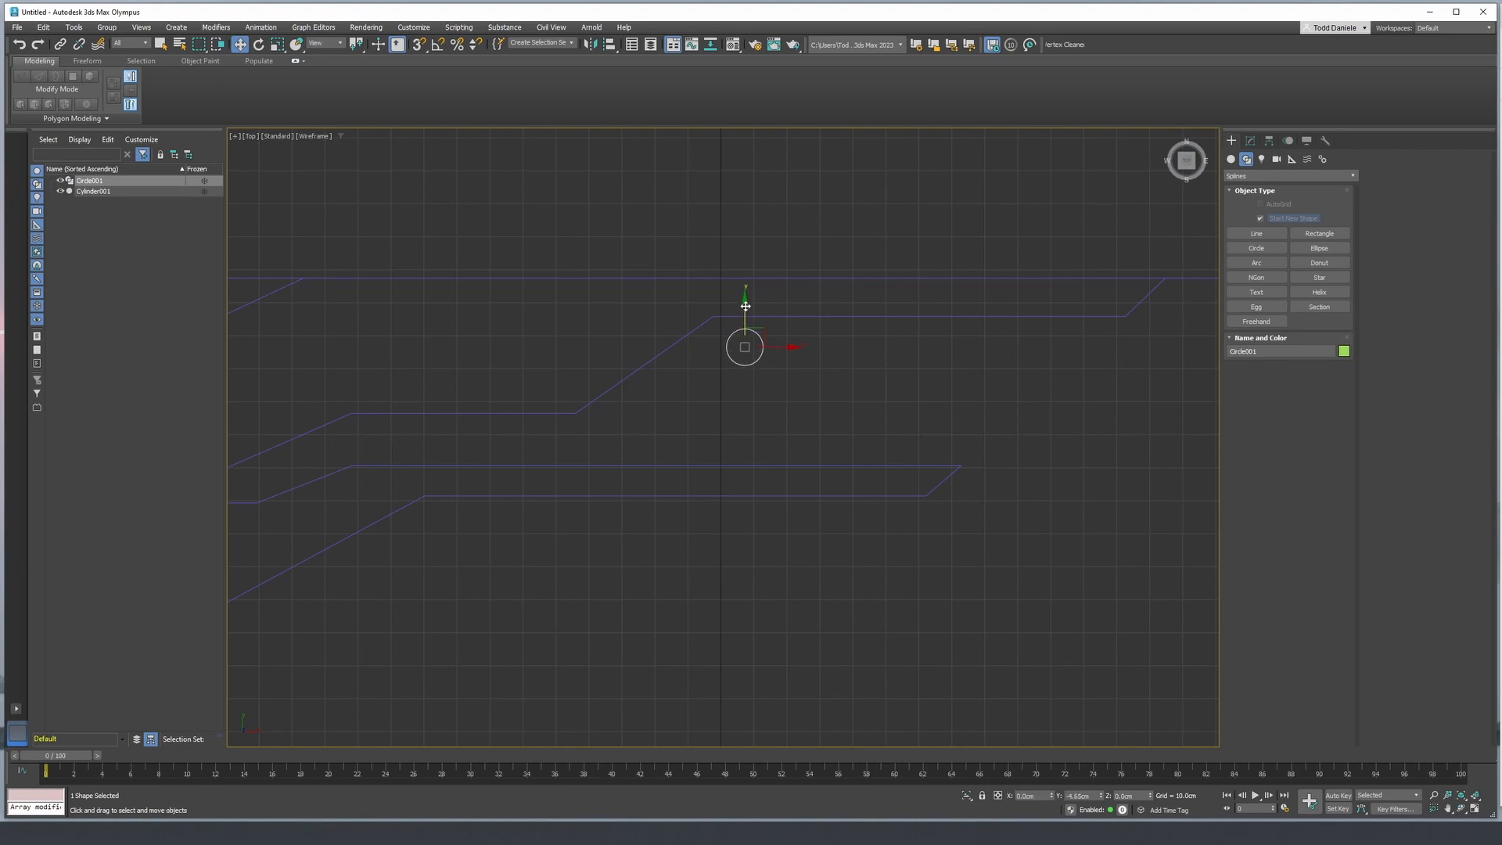
- Convert the circle to an Editable Spline and move its lower two segments down to form a vertical rounded slot
left_click(1251, 140)
right_click(1245, 191)
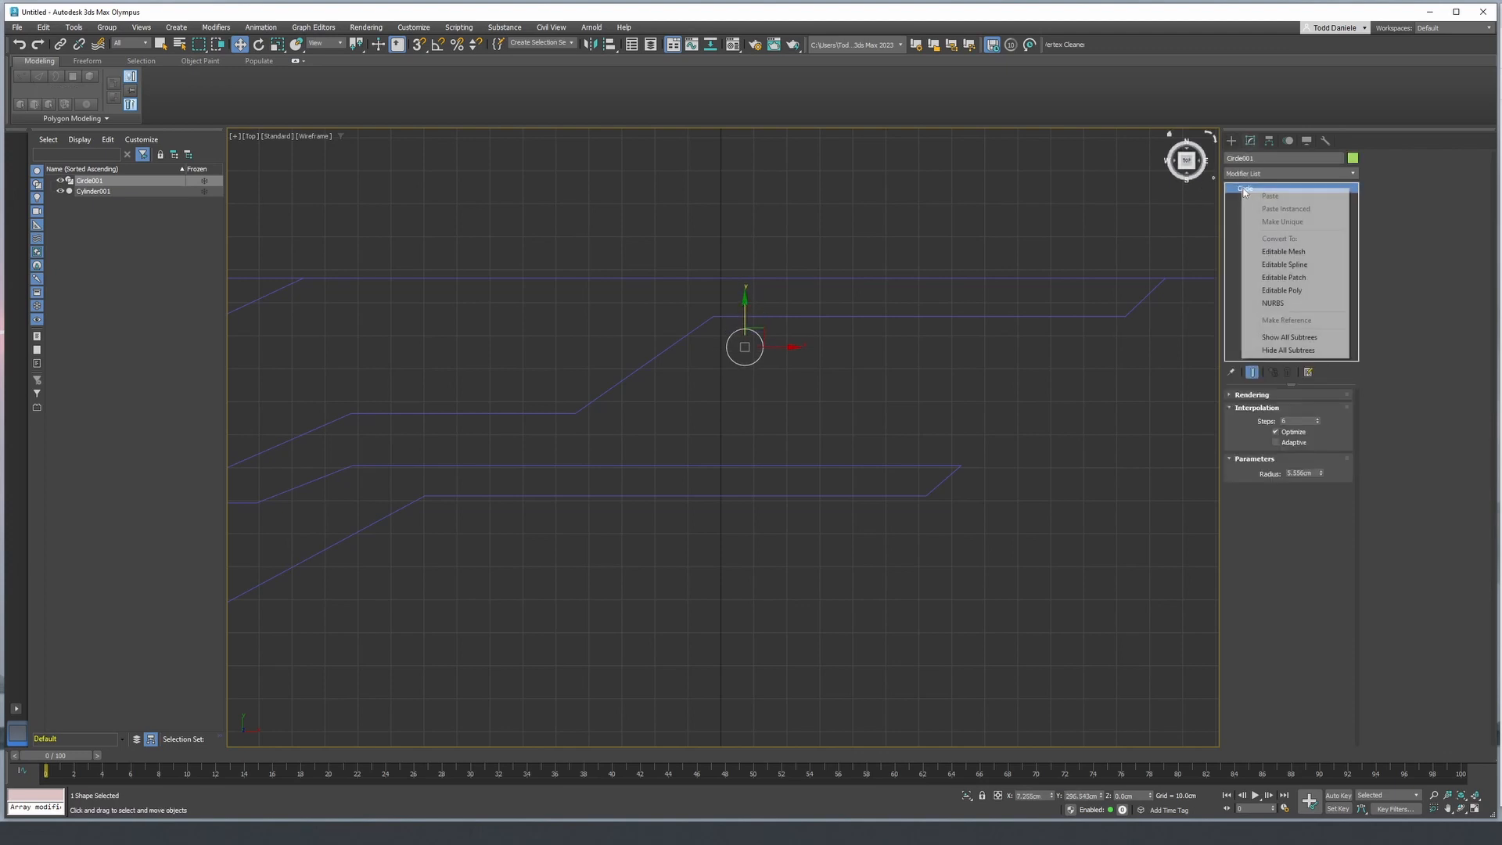
left_click(1279, 266)
left_click(1232, 188)
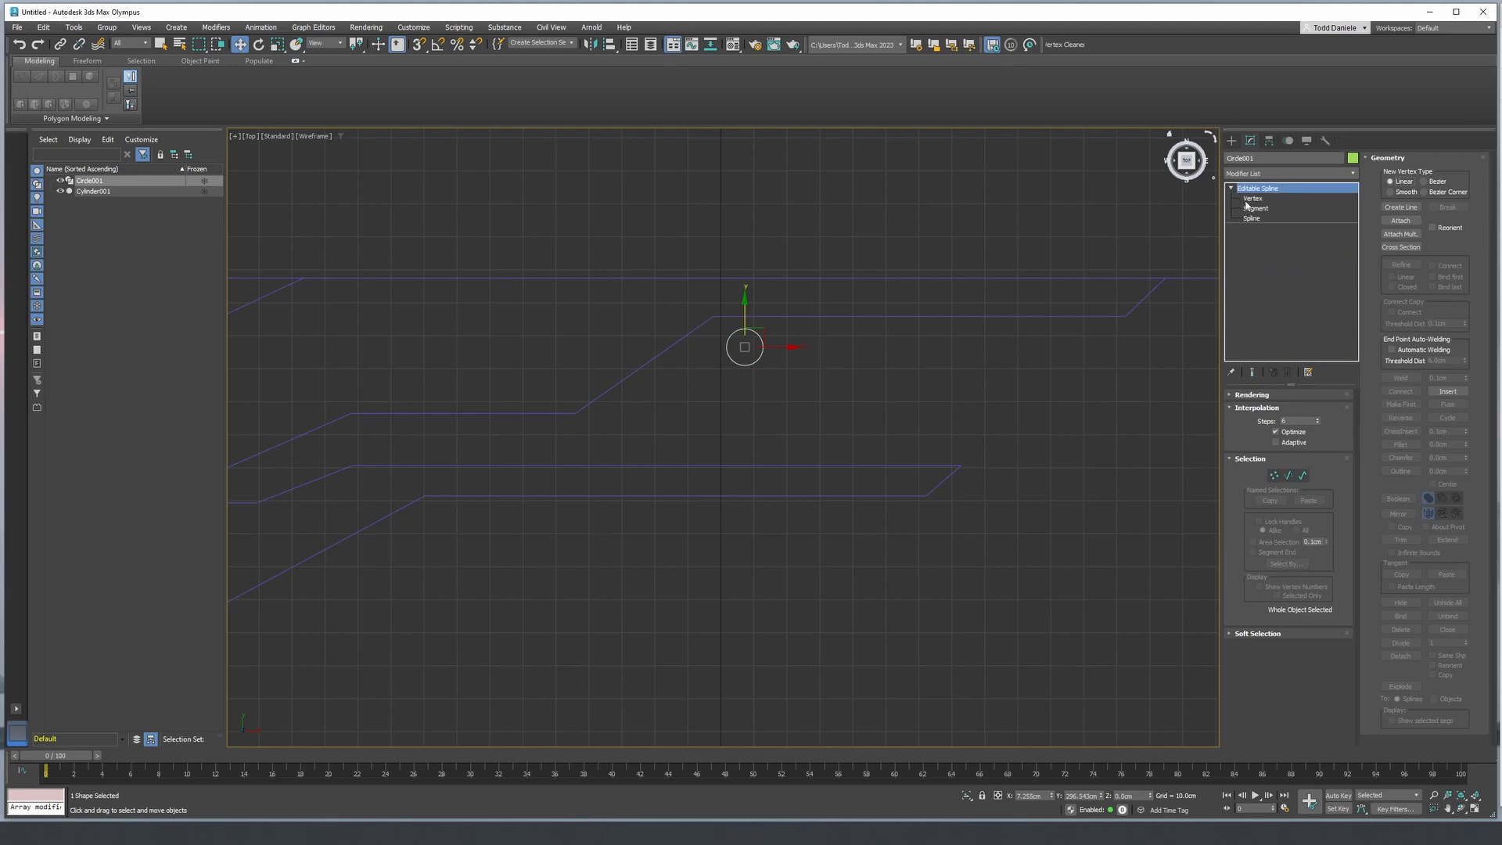
left_click(1255, 209)
left_click_drag(725, 355, 716, 354)
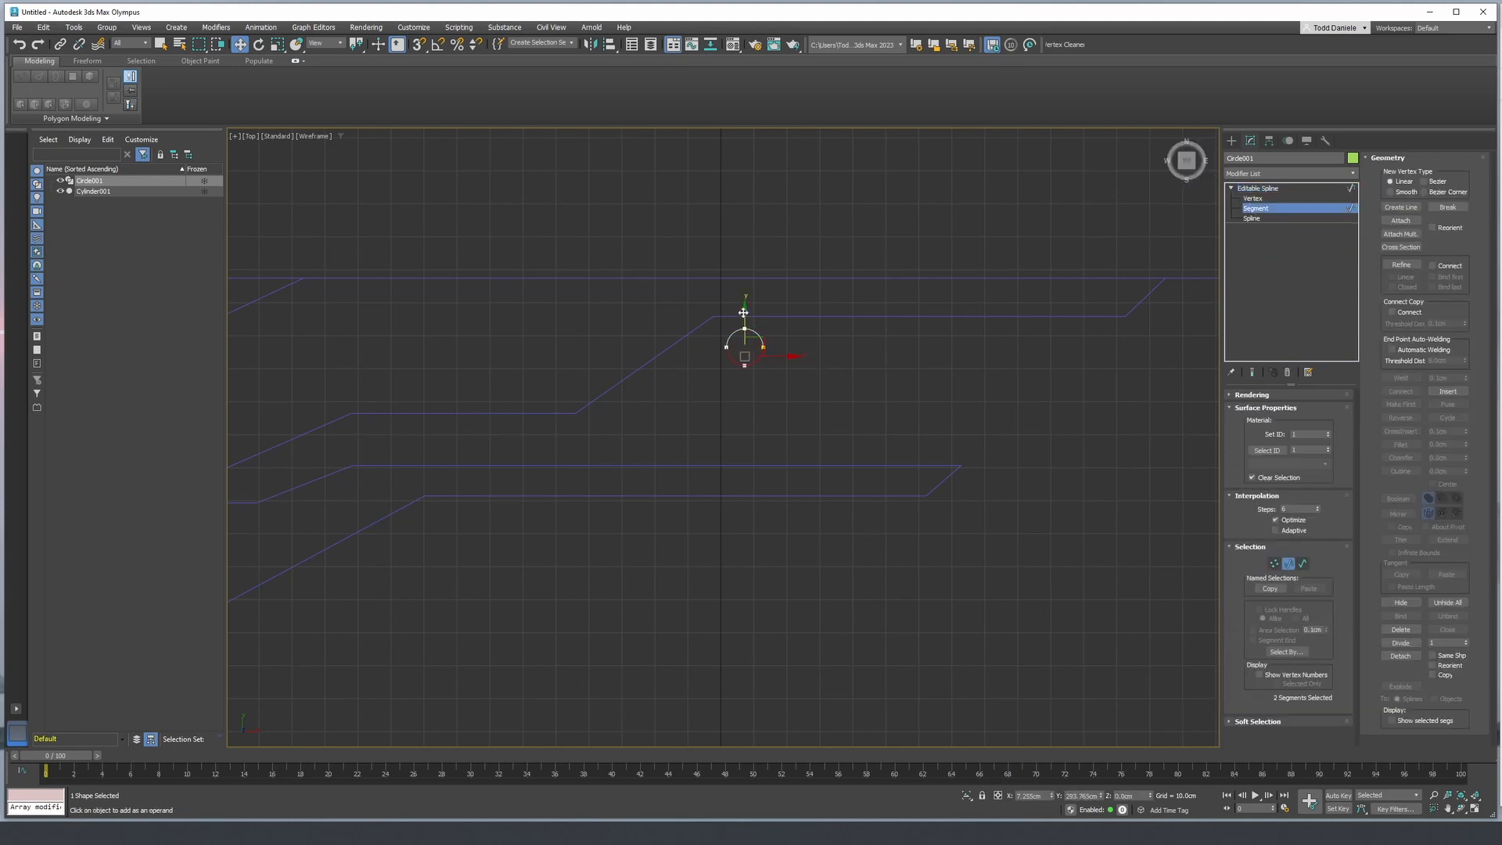
left_click_drag(743, 312, 741, 407)
middle_click_drag(742, 401, 740, 381)
left_click(1280, 188)
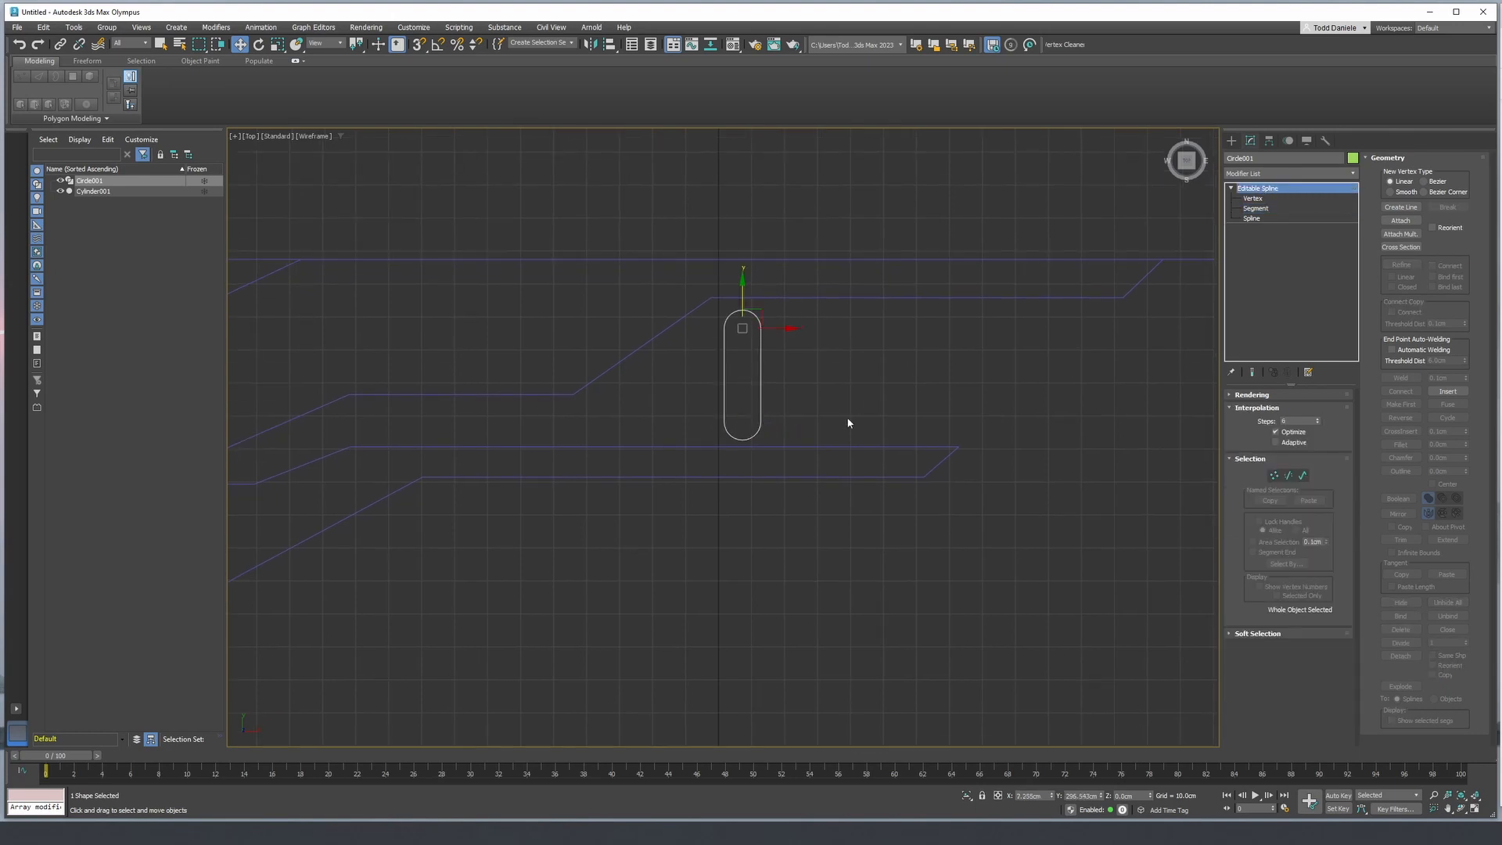
- Rotate the rounded slot about 55 degrees clockwise to run parallel to the stepped outline's diagonal
key("e")
left_click_drag(776, 306, 830, 345)
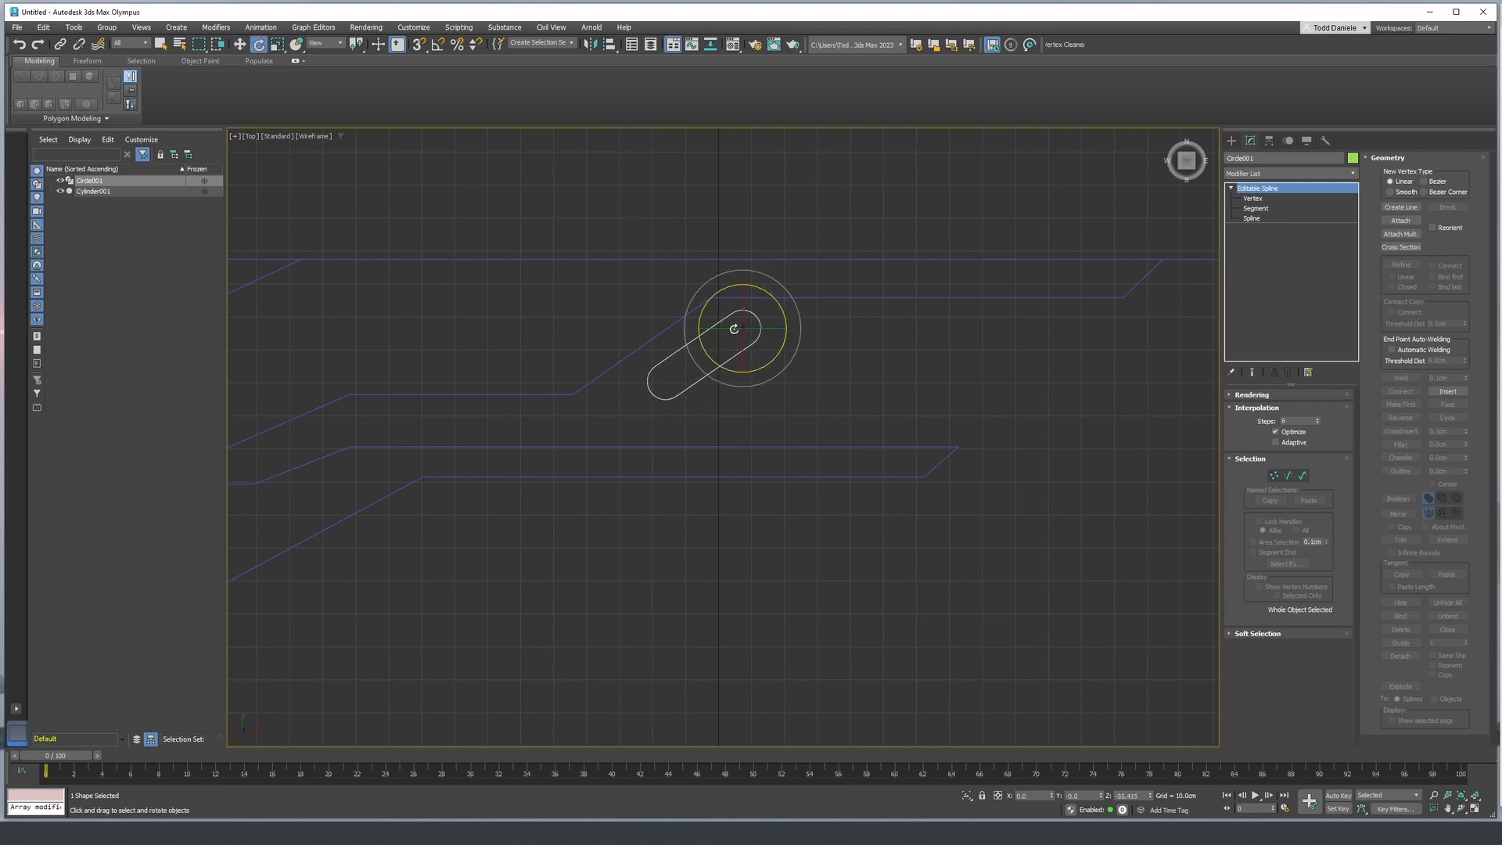
key("w")
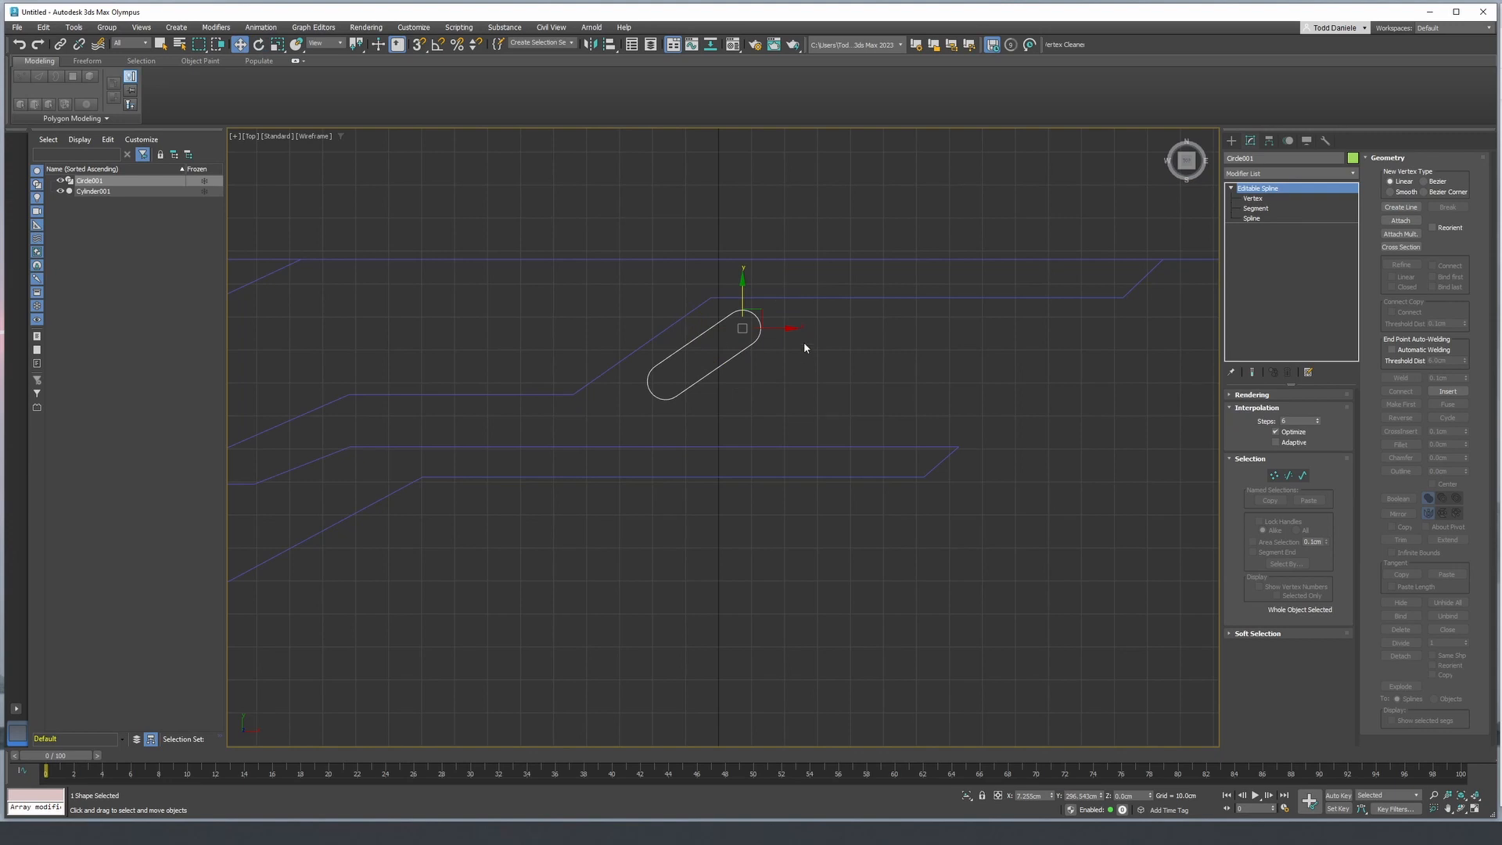
- Clone the slanted slot along X as three evenly spaced copies using the Copy option
left_click_drag(778, 333, 866, 335, "shift")
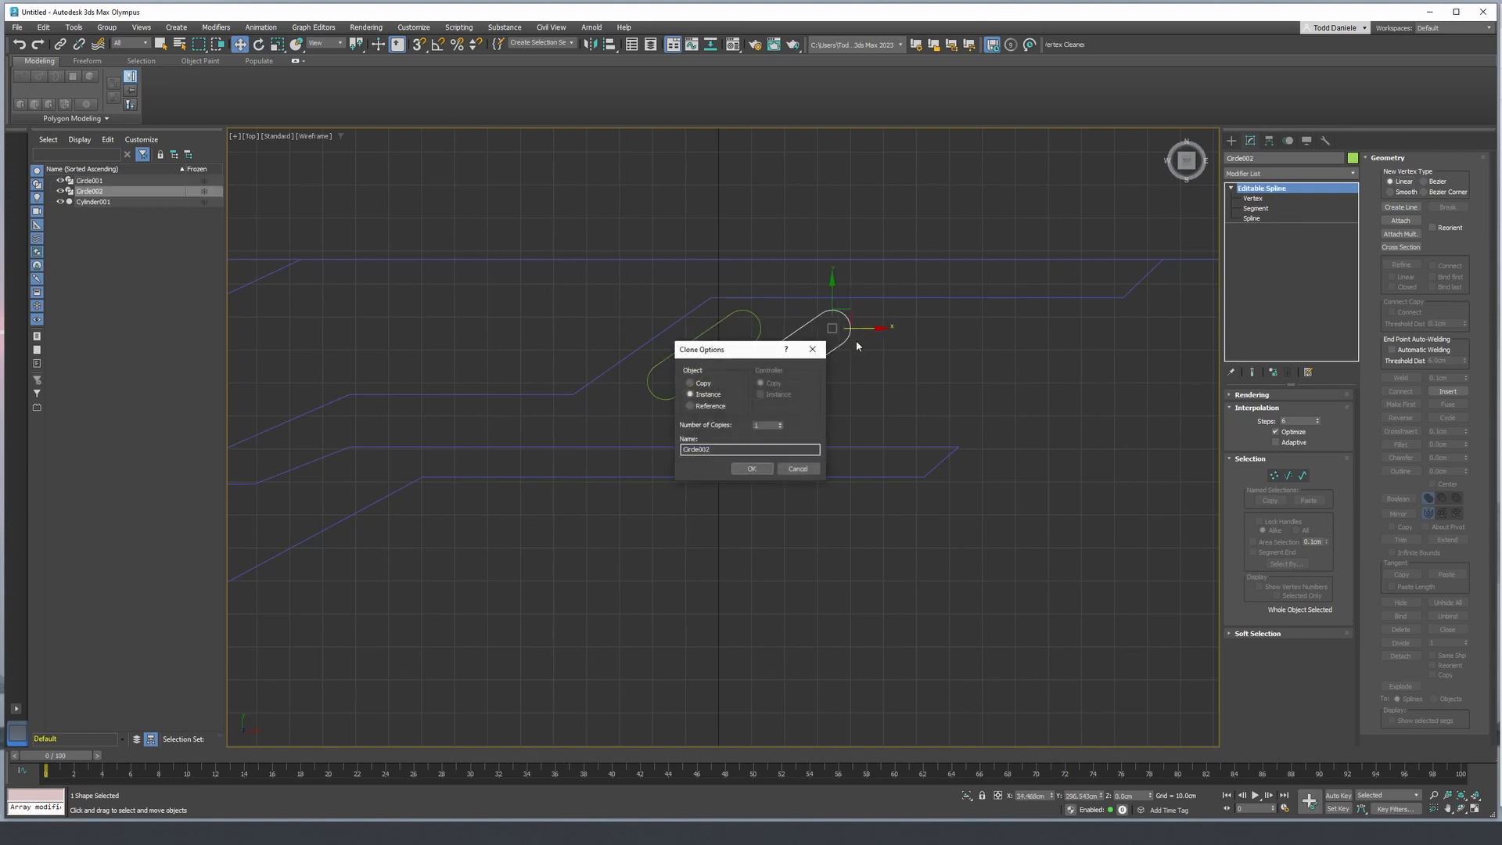
left_click(780, 424)
left_click(780, 424)
left_click(756, 469)
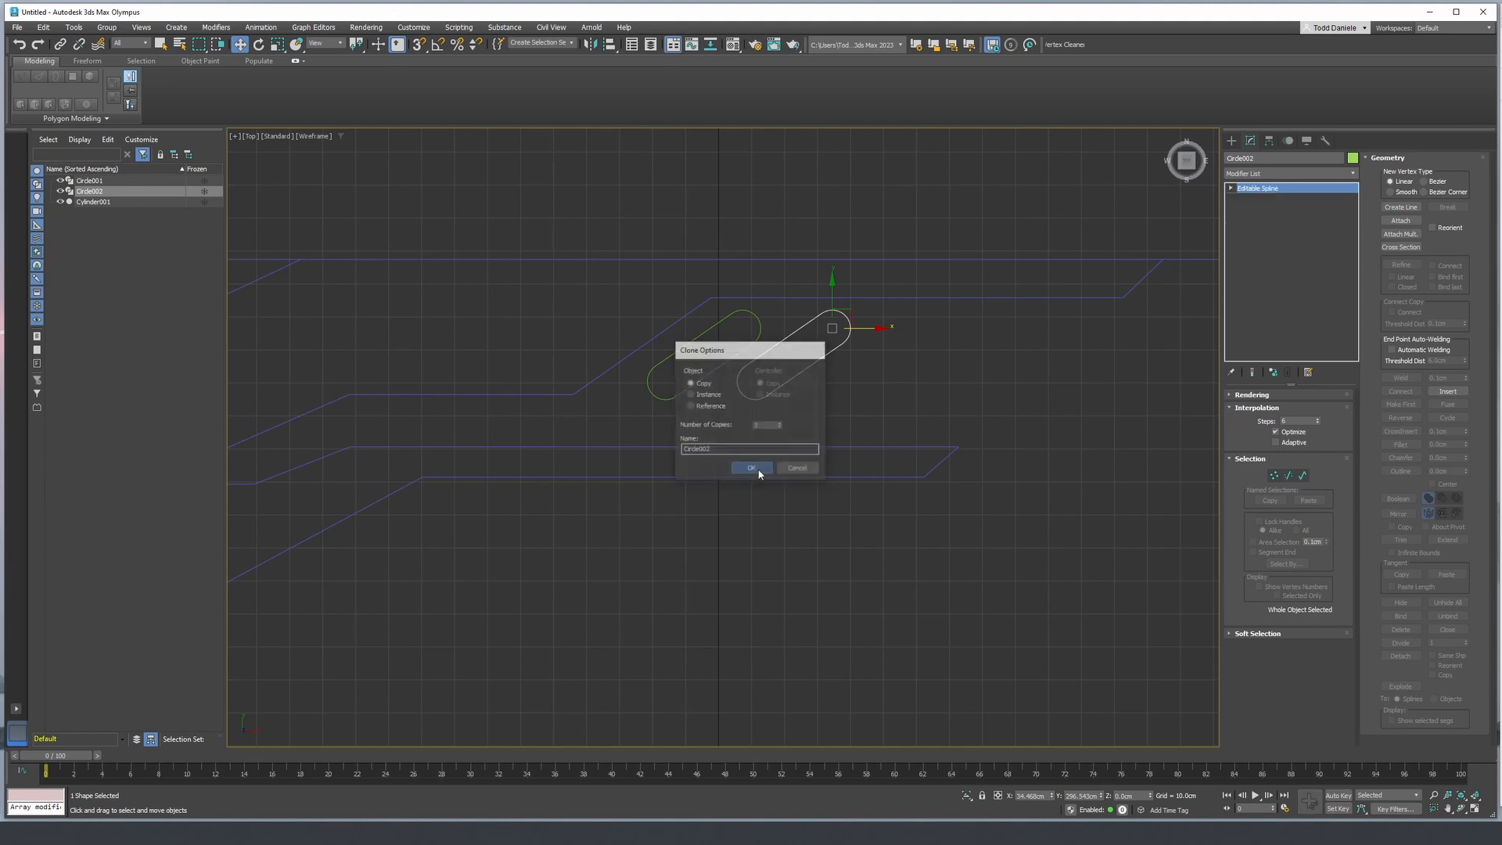
middle_click_drag(844, 435, 848, 485)
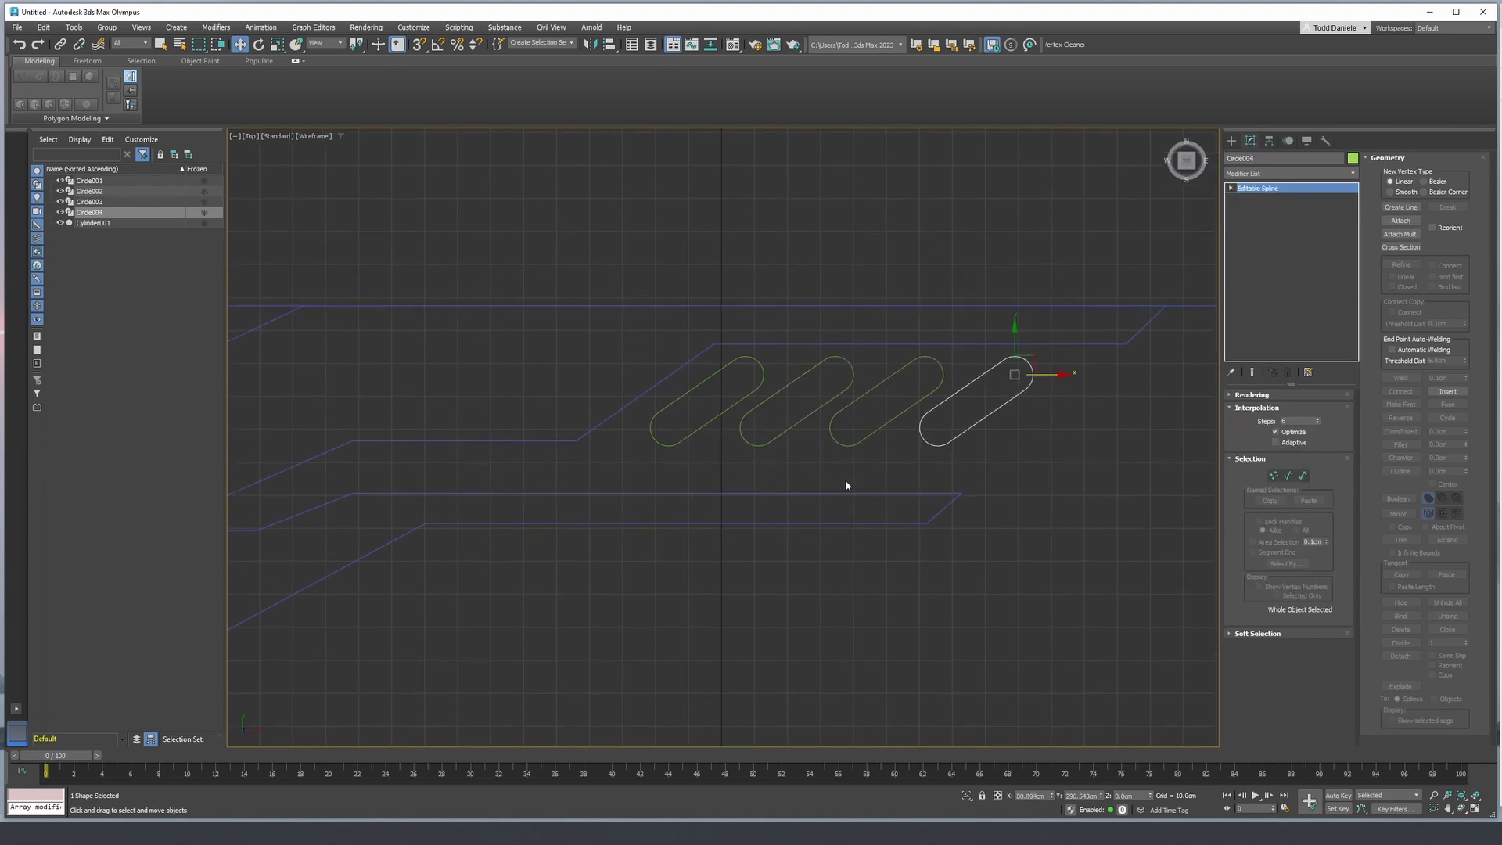
- Attach the other three slanted slots to the last copy to form one spline object
left_click(1400, 220)
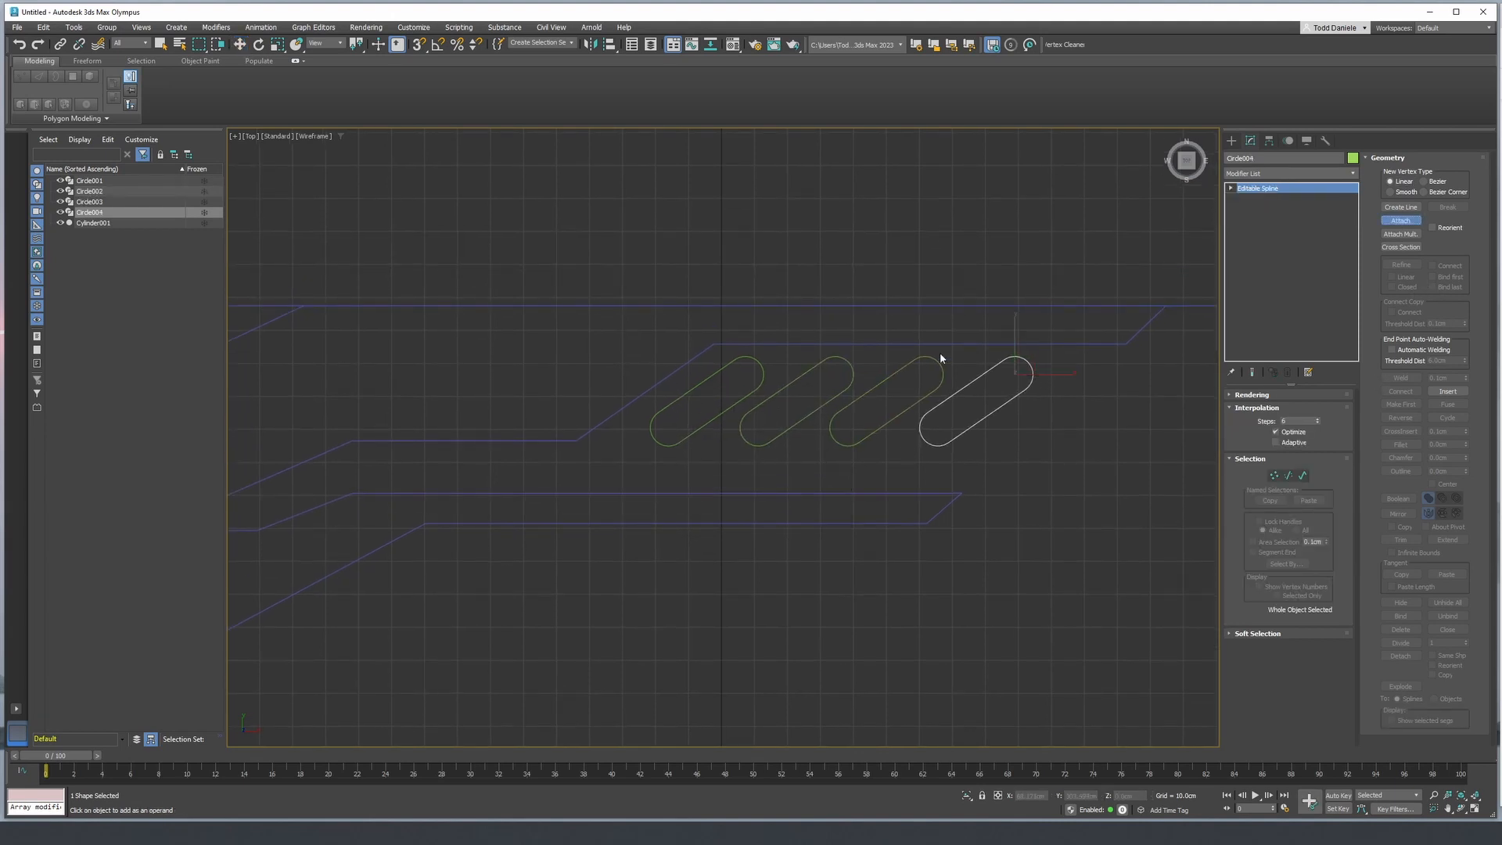
left_click(938, 374)
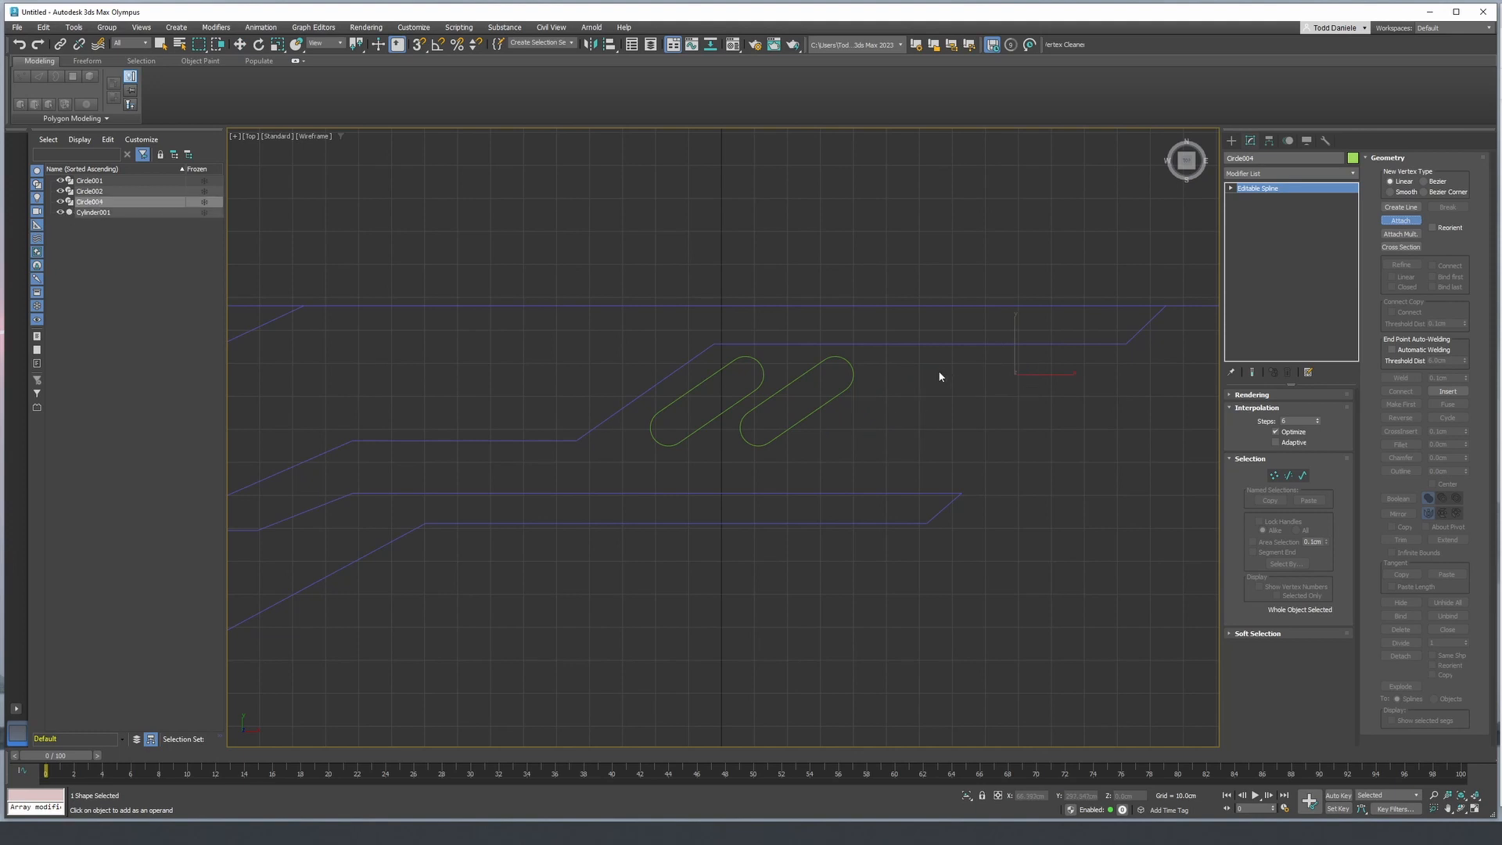
left_click(853, 373)
left_click(763, 369)
middle_click_drag(818, 414, 783, 455)
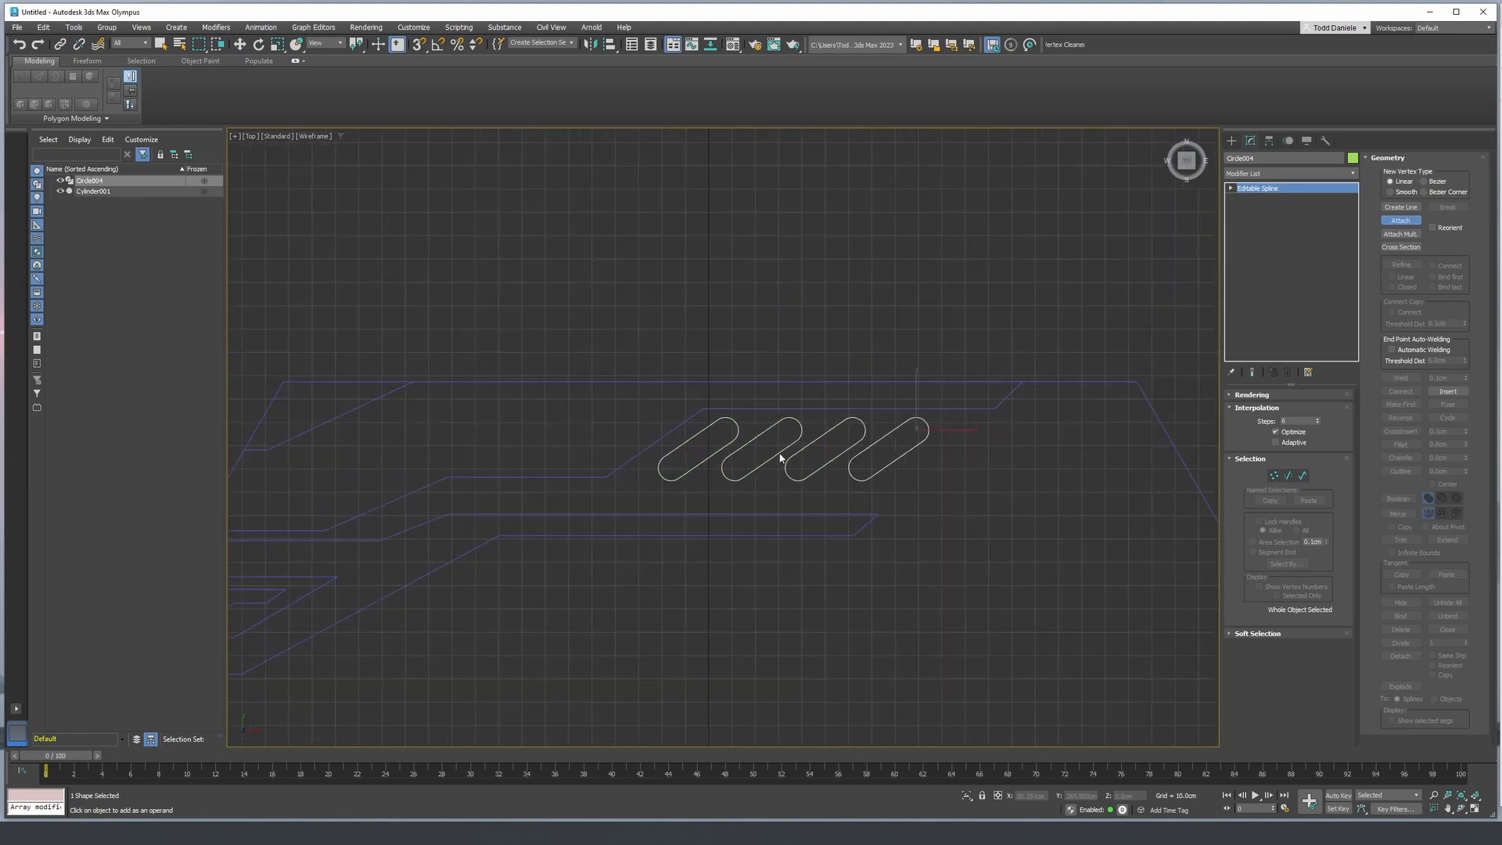
- Extrude the combined four-slot spline 110 cm in the perspective view, and select the hexagonal panel again
key("p")
left_click(1322, 173)
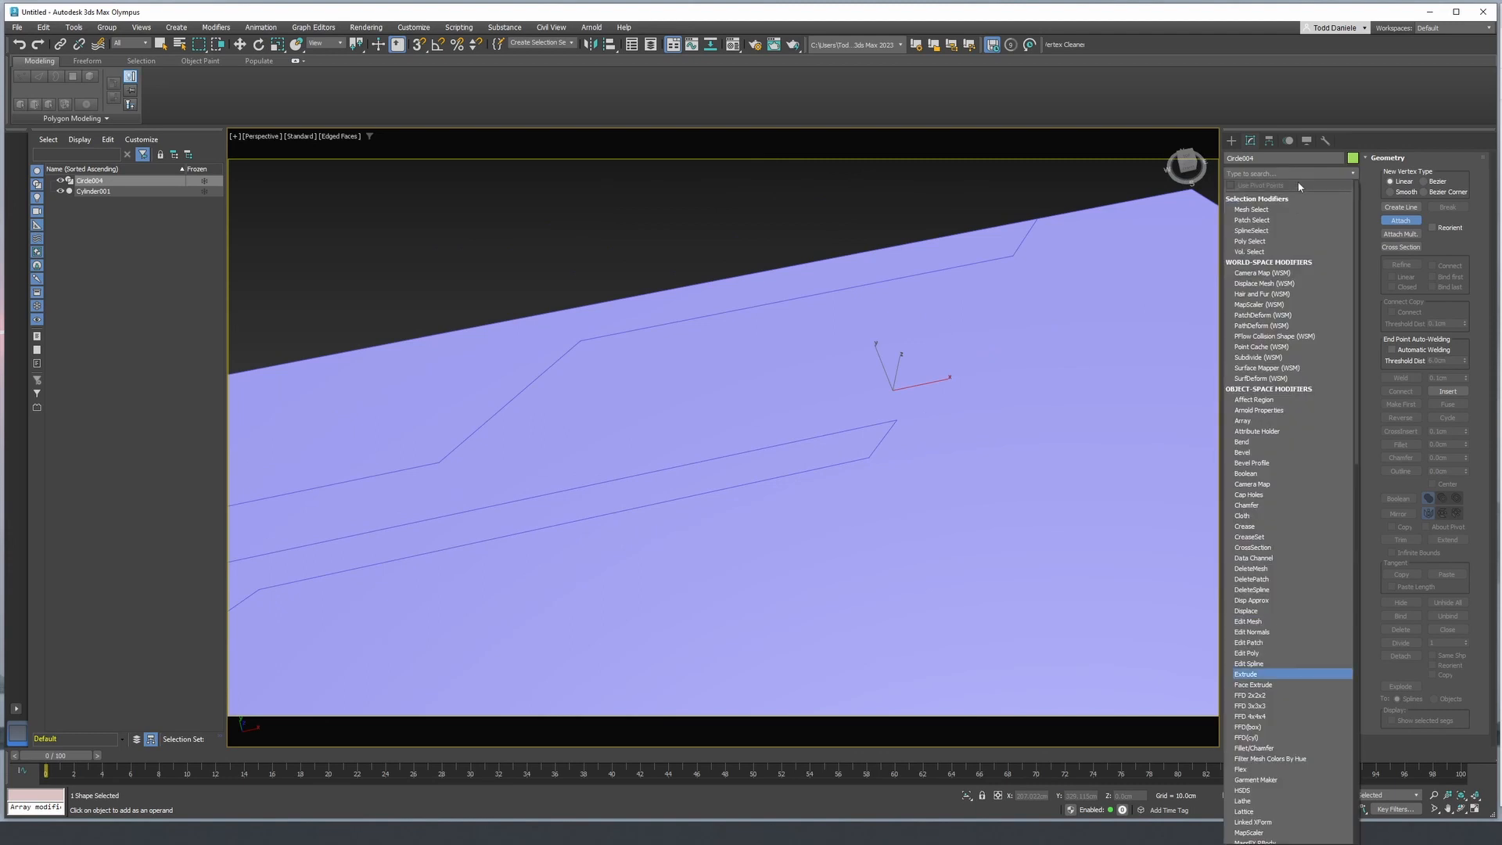
left_click(1246, 674)
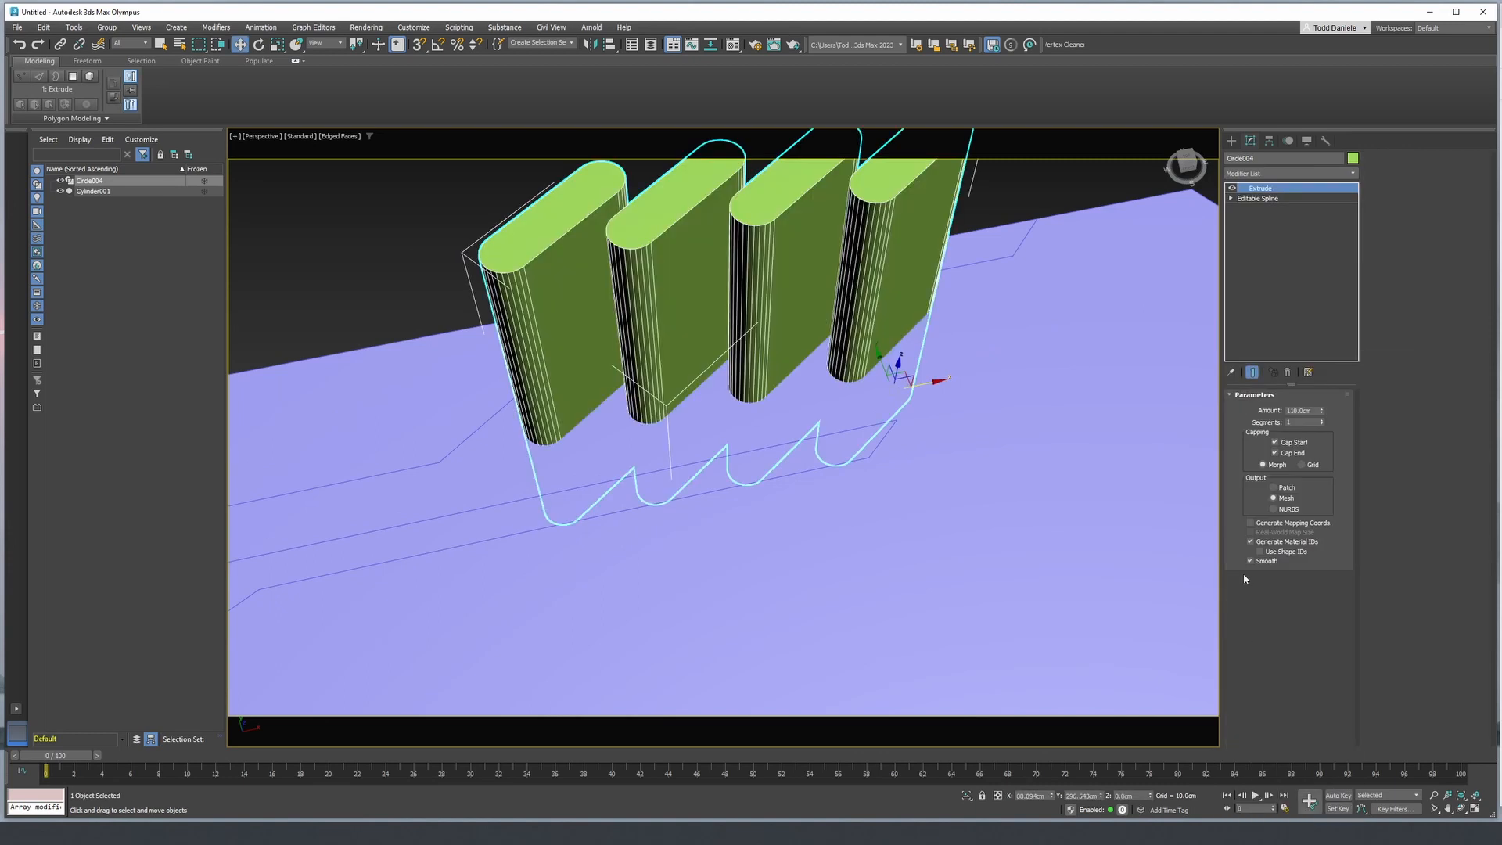
middle_click_drag(1022, 438, 1065, 403)
left_click(1066, 404)
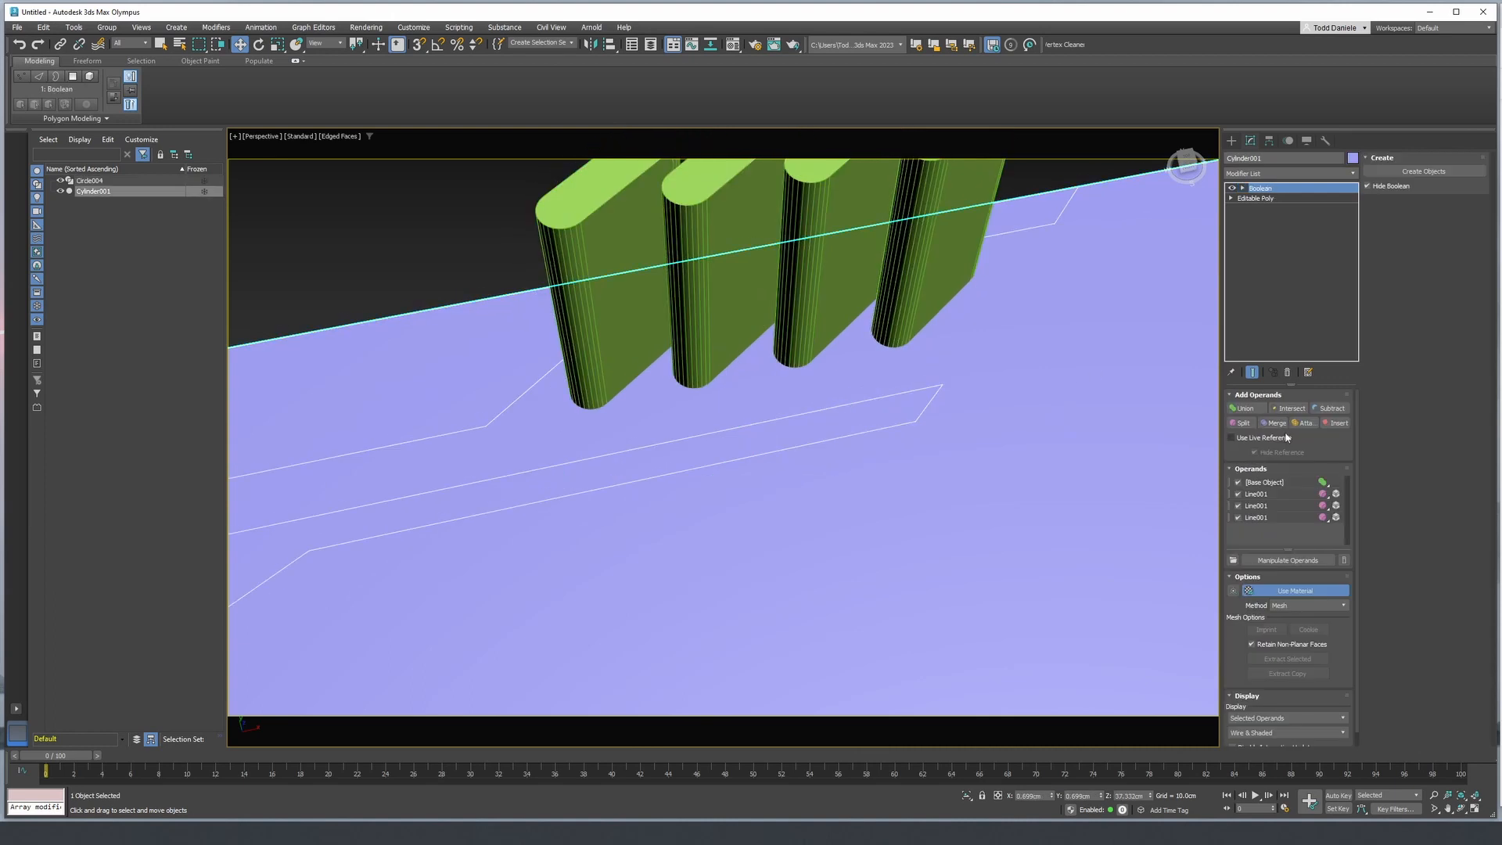
- Split the hexagonal panel with the extruded four-slot object as a further Boolean operand
left_click(1242, 423)
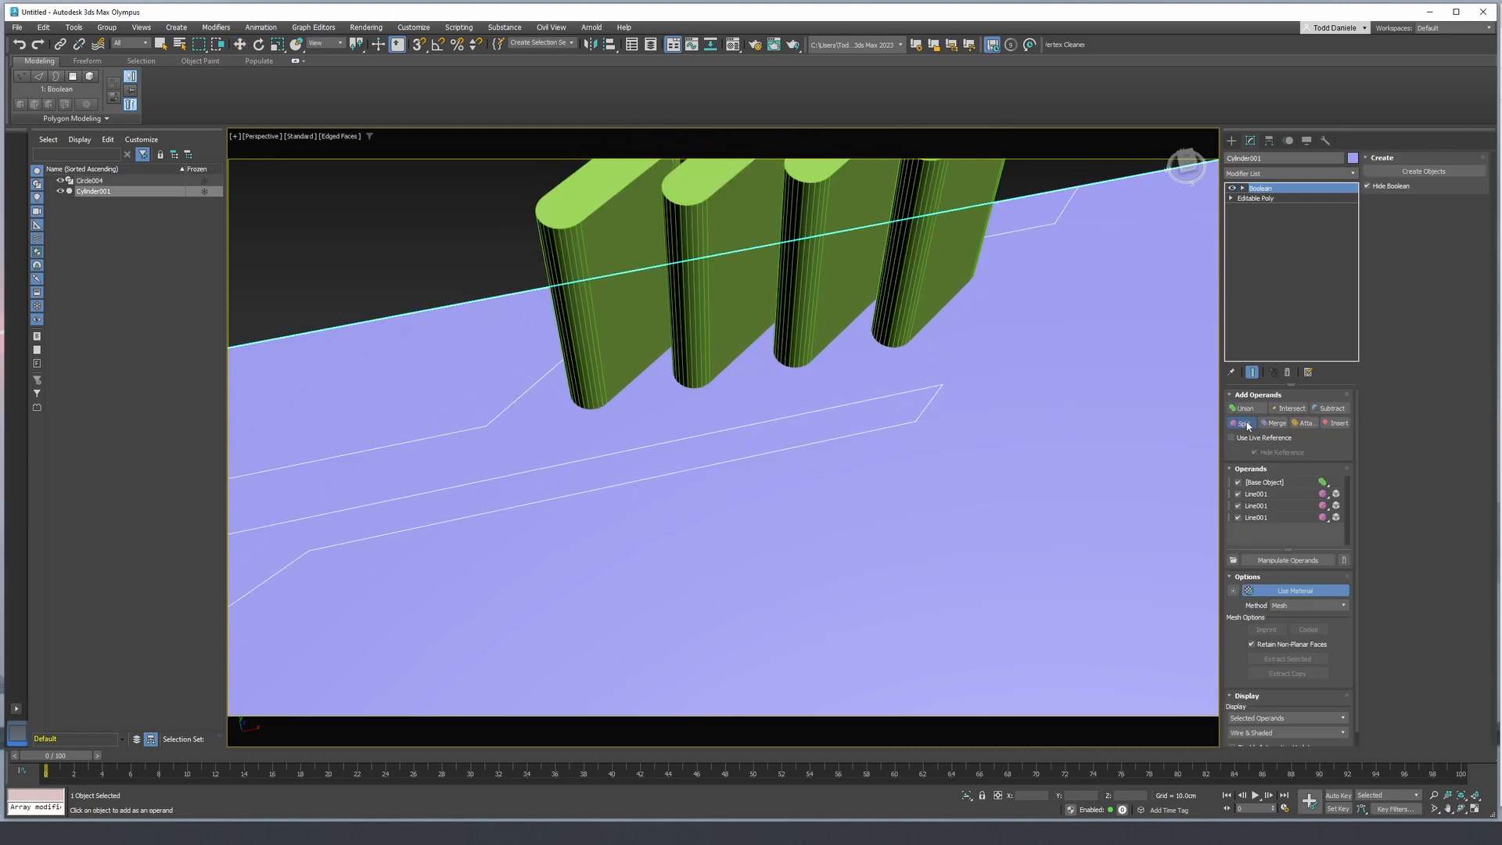
left_click(927, 285)
scroll(880, 397, "down", 5)
middle_click_drag(880, 397, 916, 379, "alt")
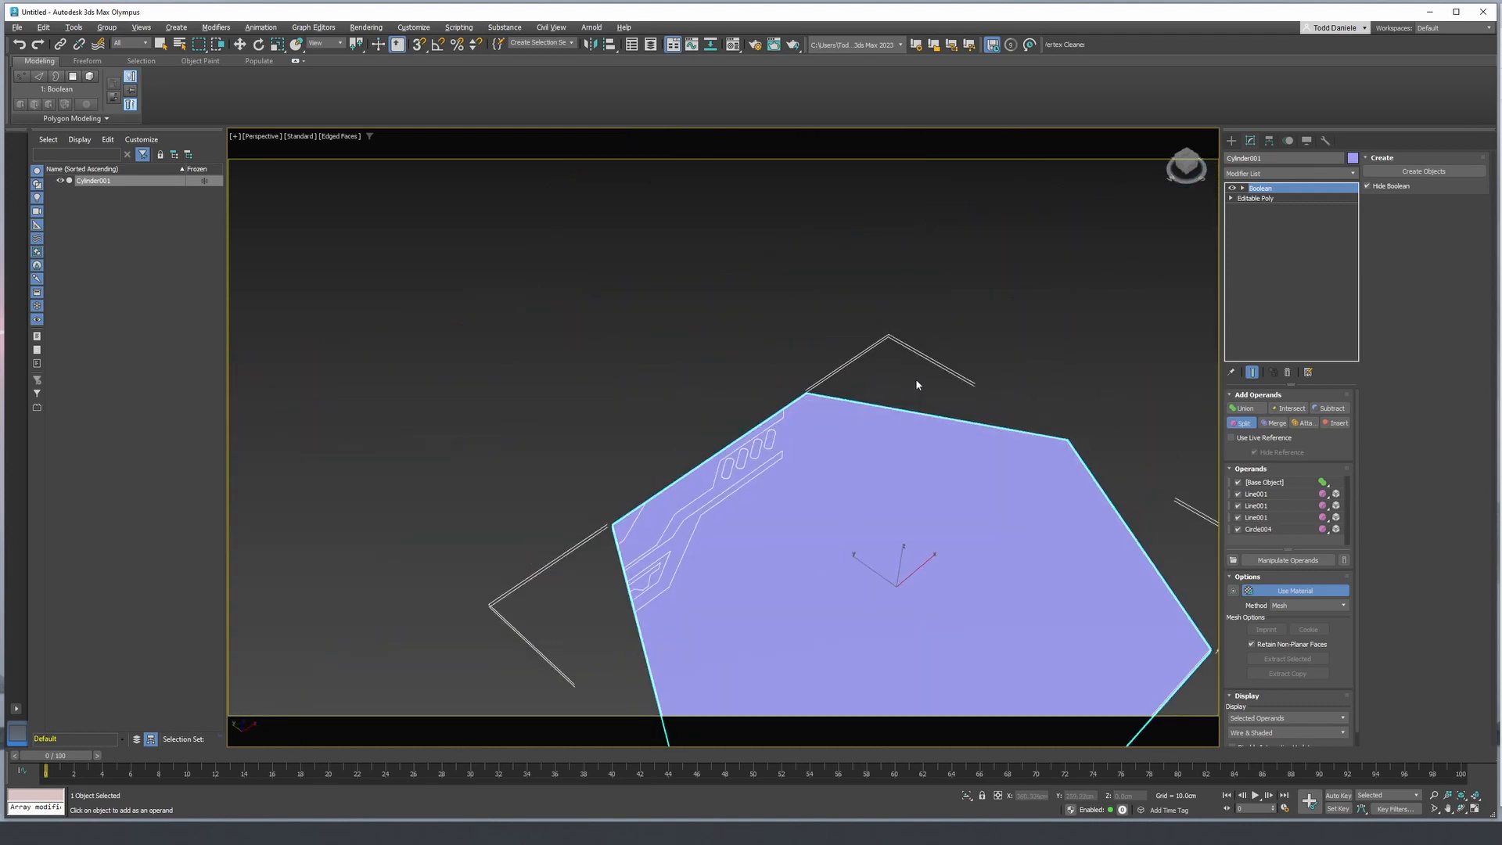
middle_click_drag(844, 434, 767, 530, "alt")
scroll(798, 412, "up", 3)
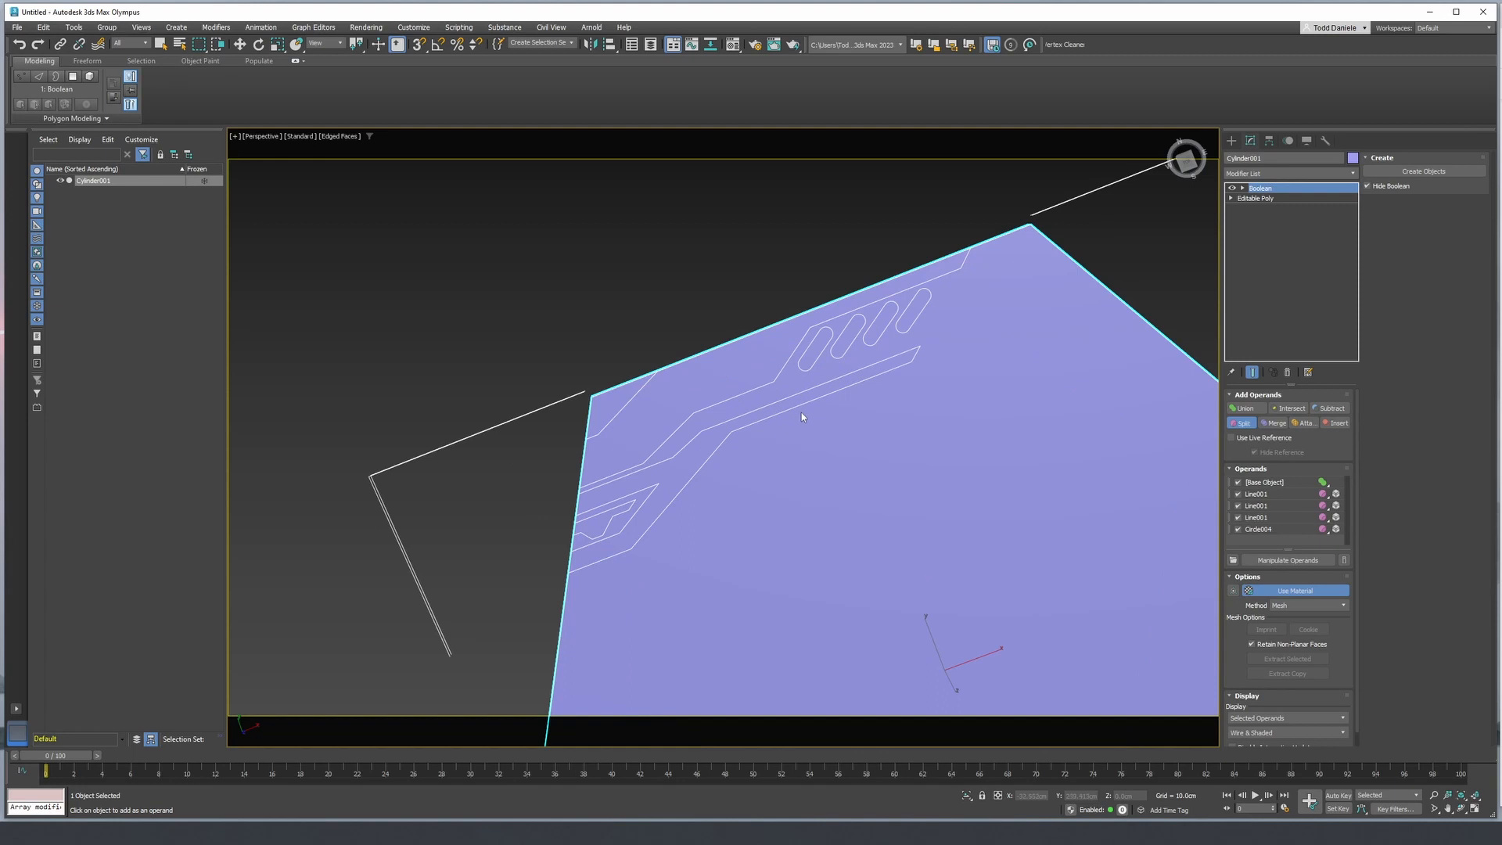
middle_click_drag(848, 434, 757, 410, "alt")
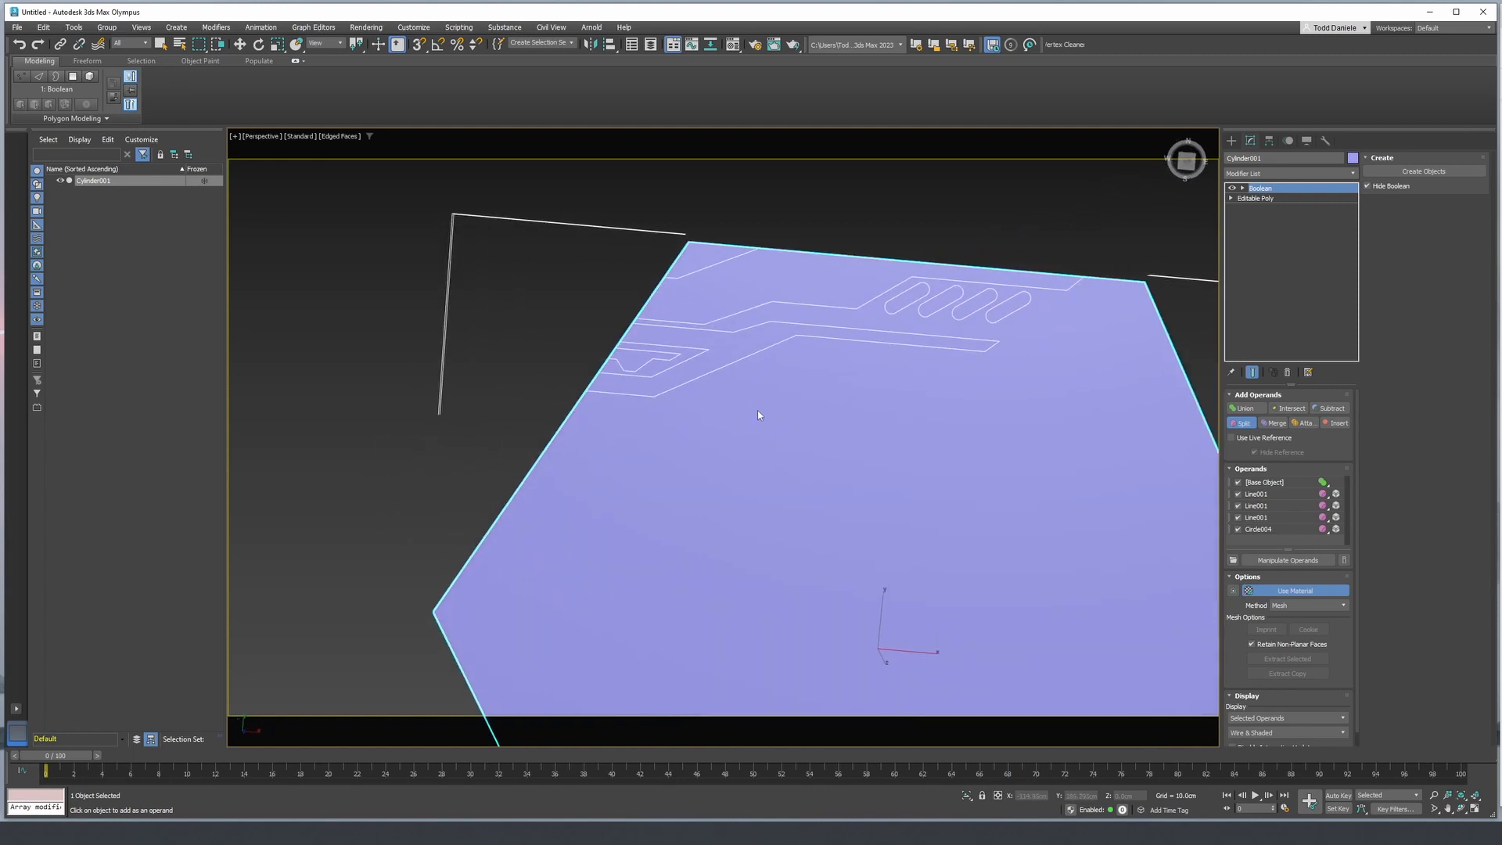
middle_click_drag(848, 377, 942, 274, "alt")
- Add an Edit Poly modifier to the hexagonal panel above the Boolean
left_click(1257, 170)
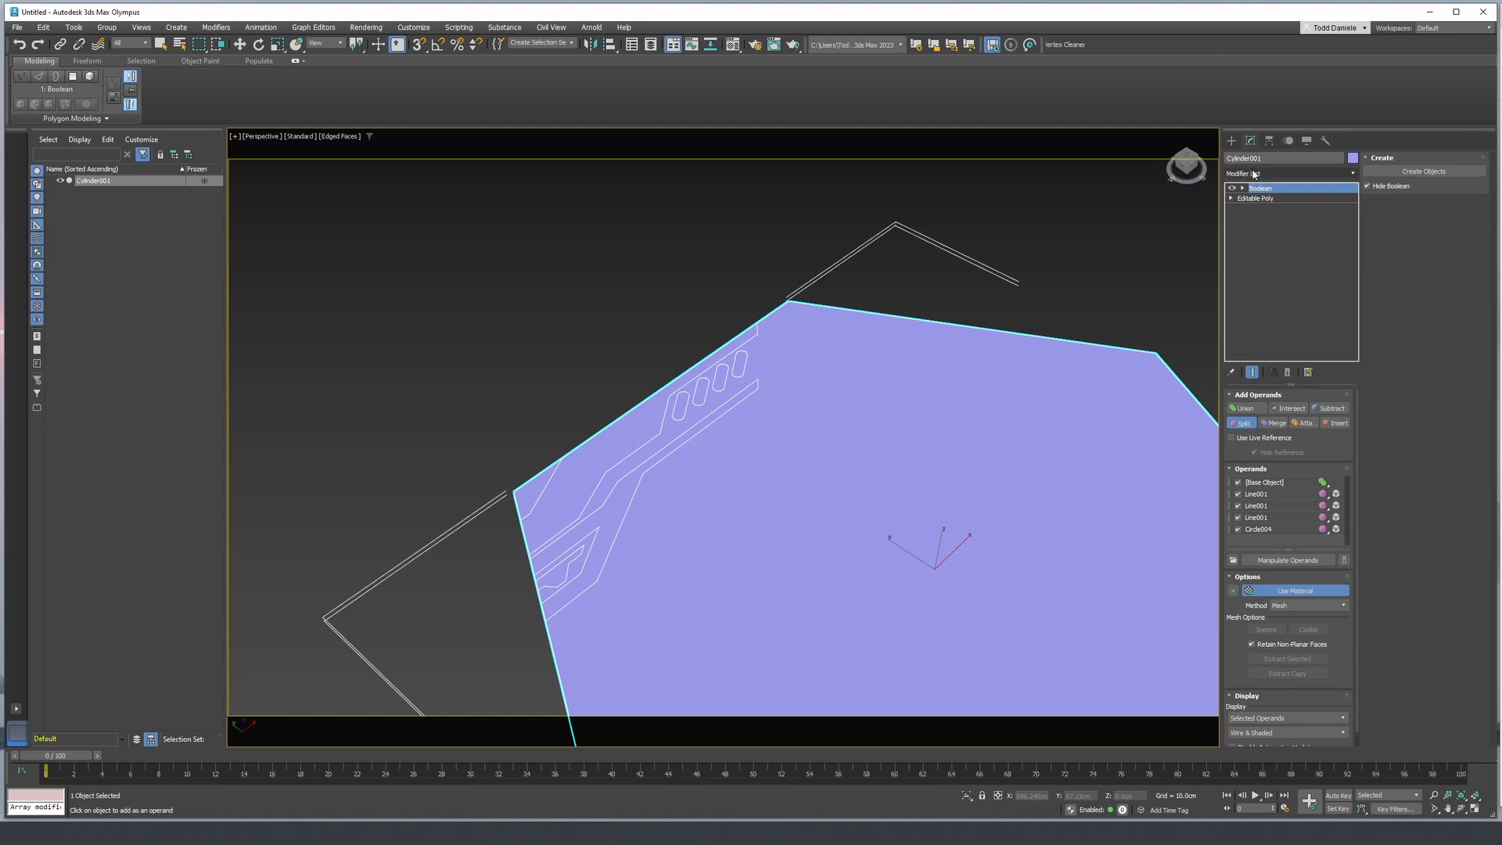
type("ed")
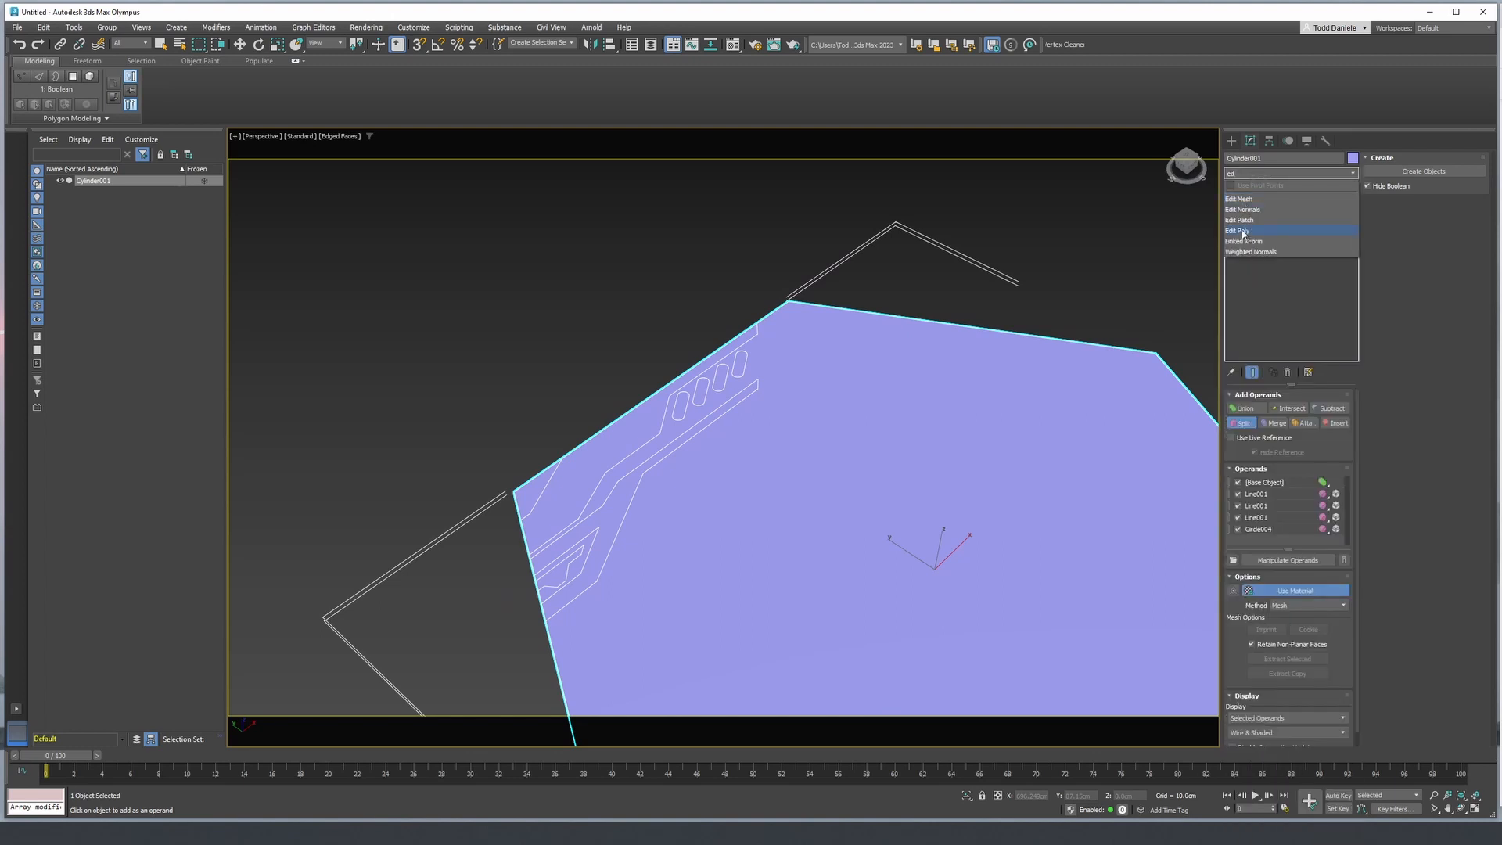
left_click(1244, 232)
middle_click_drag(734, 480, 772, 344)
middle_click_drag(796, 400, 757, 402, "alt")
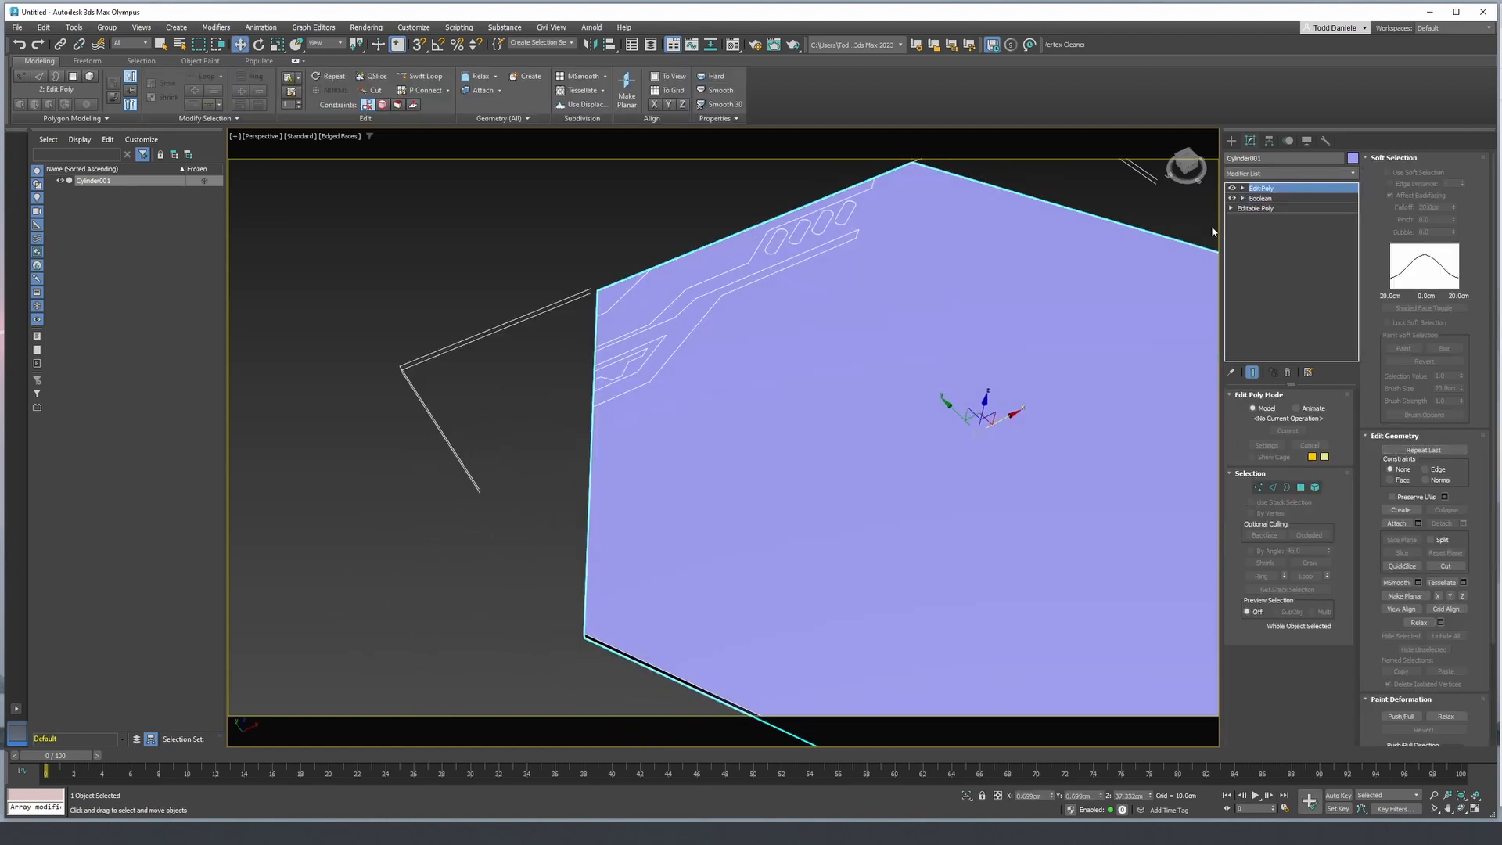
- Create a box with AutoGrid on the panel beside the slanted slots, about 74 cm long, 31 cm wide and 27 cm deep
left_click(1232, 143)
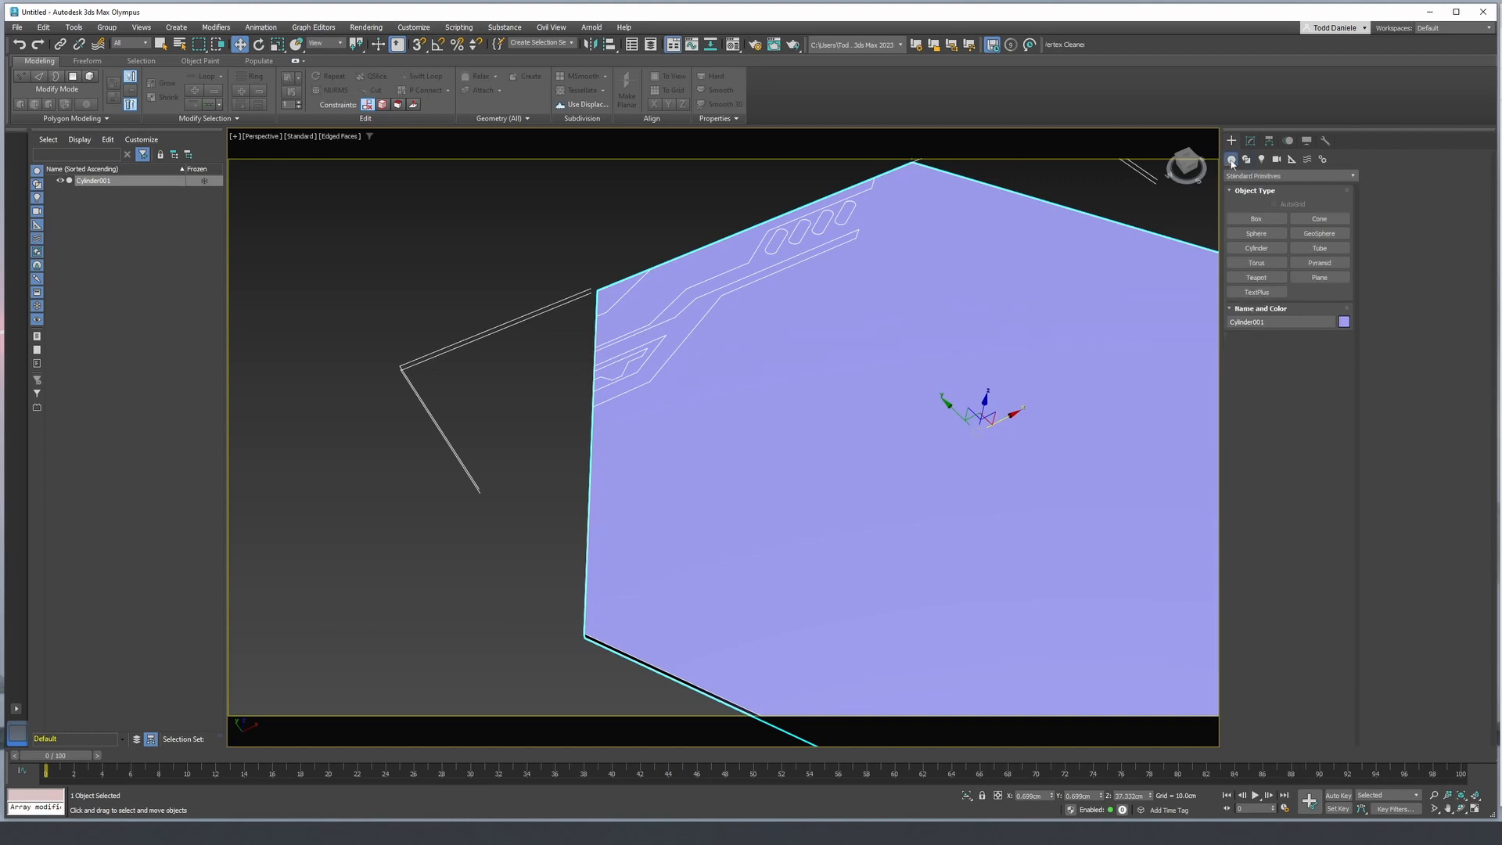
left_click(1256, 219)
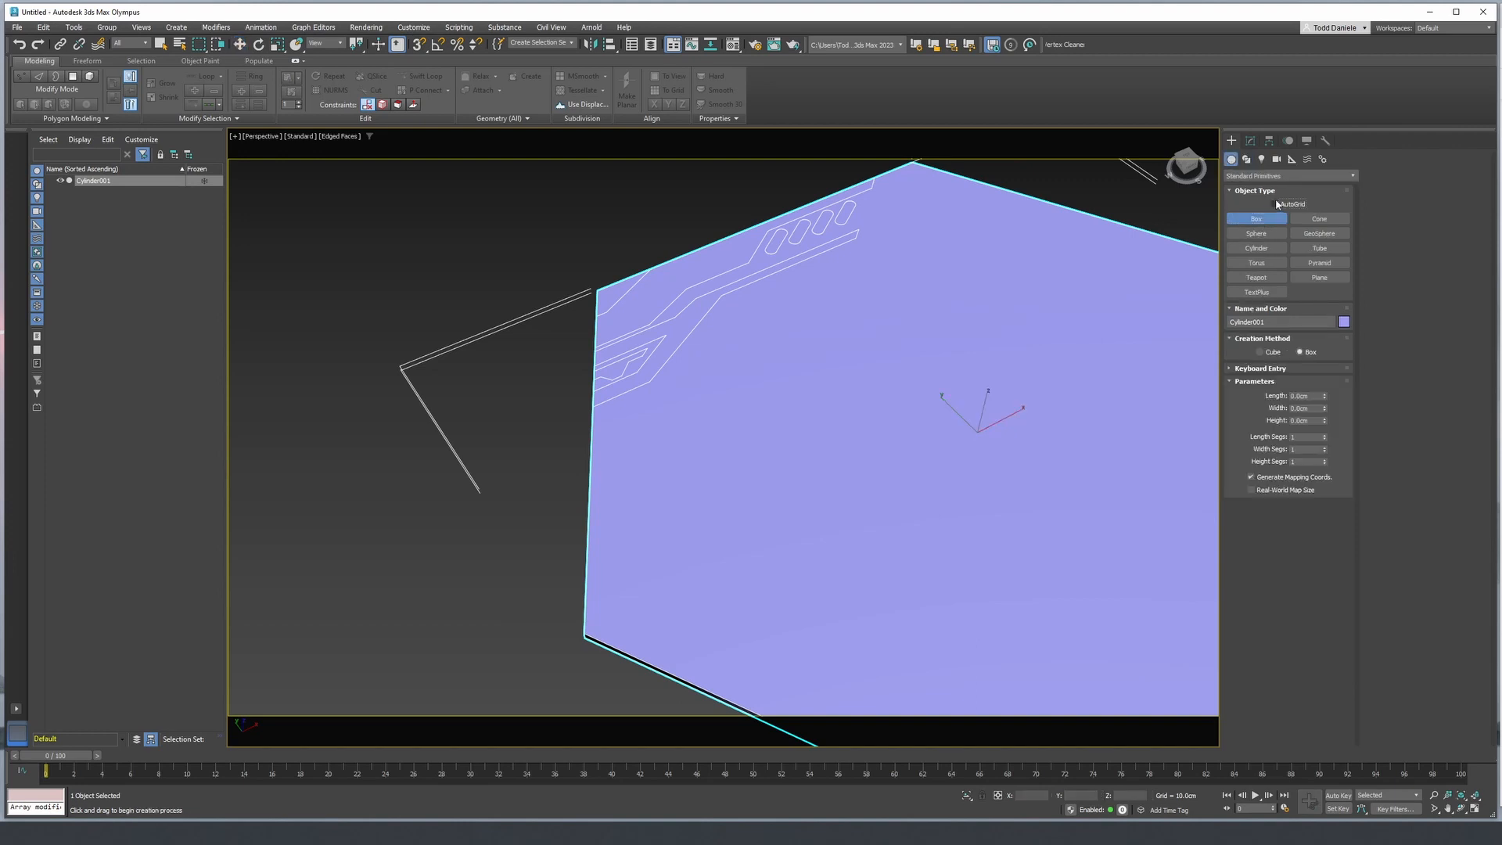
left_click(1275, 203)
middle_click_drag(972, 275, 843, 399)
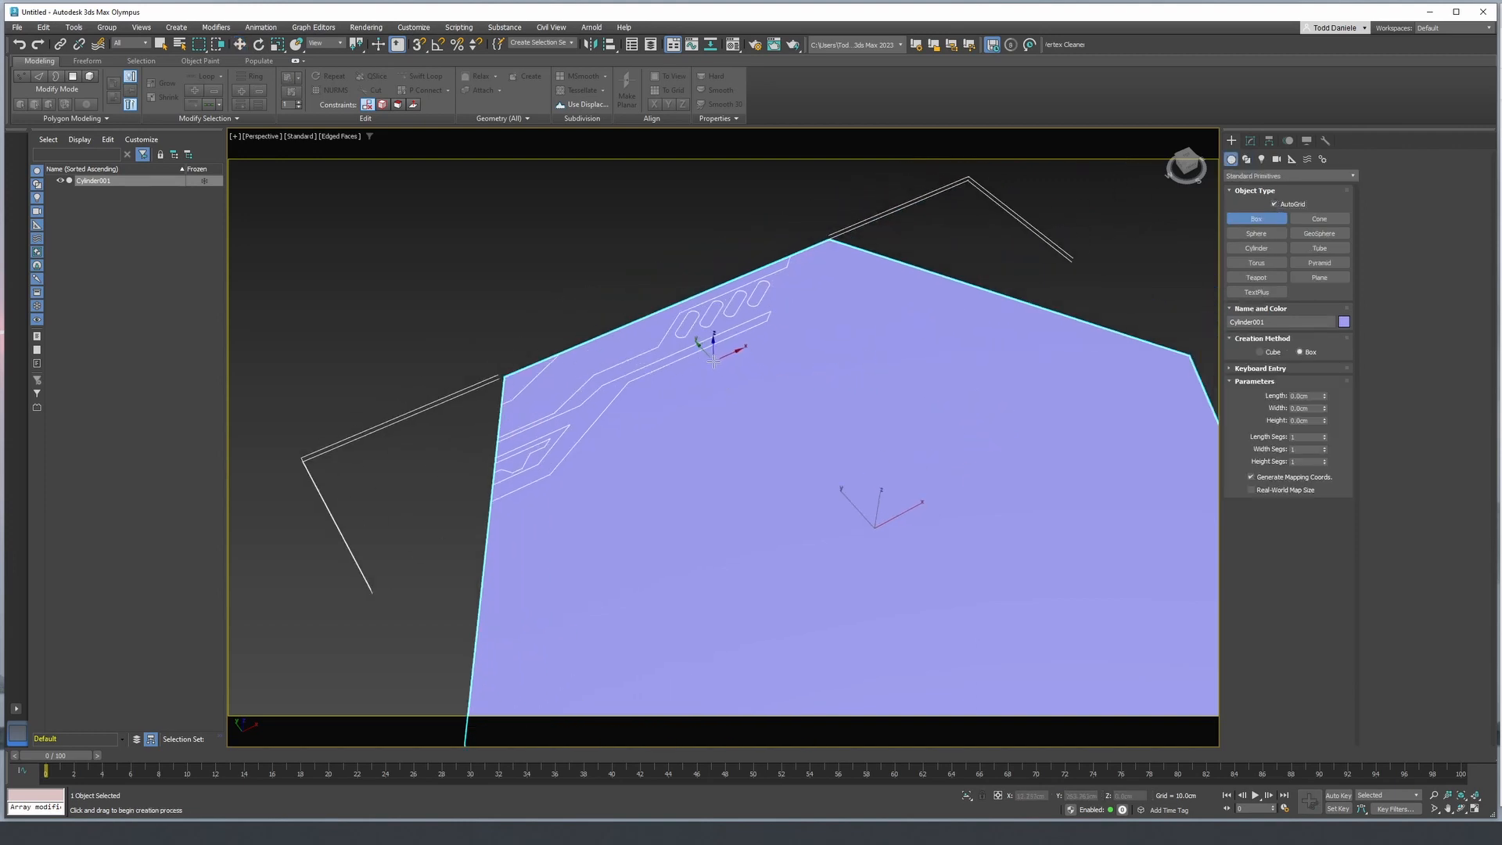
left_click_drag(711, 346, 753, 367)
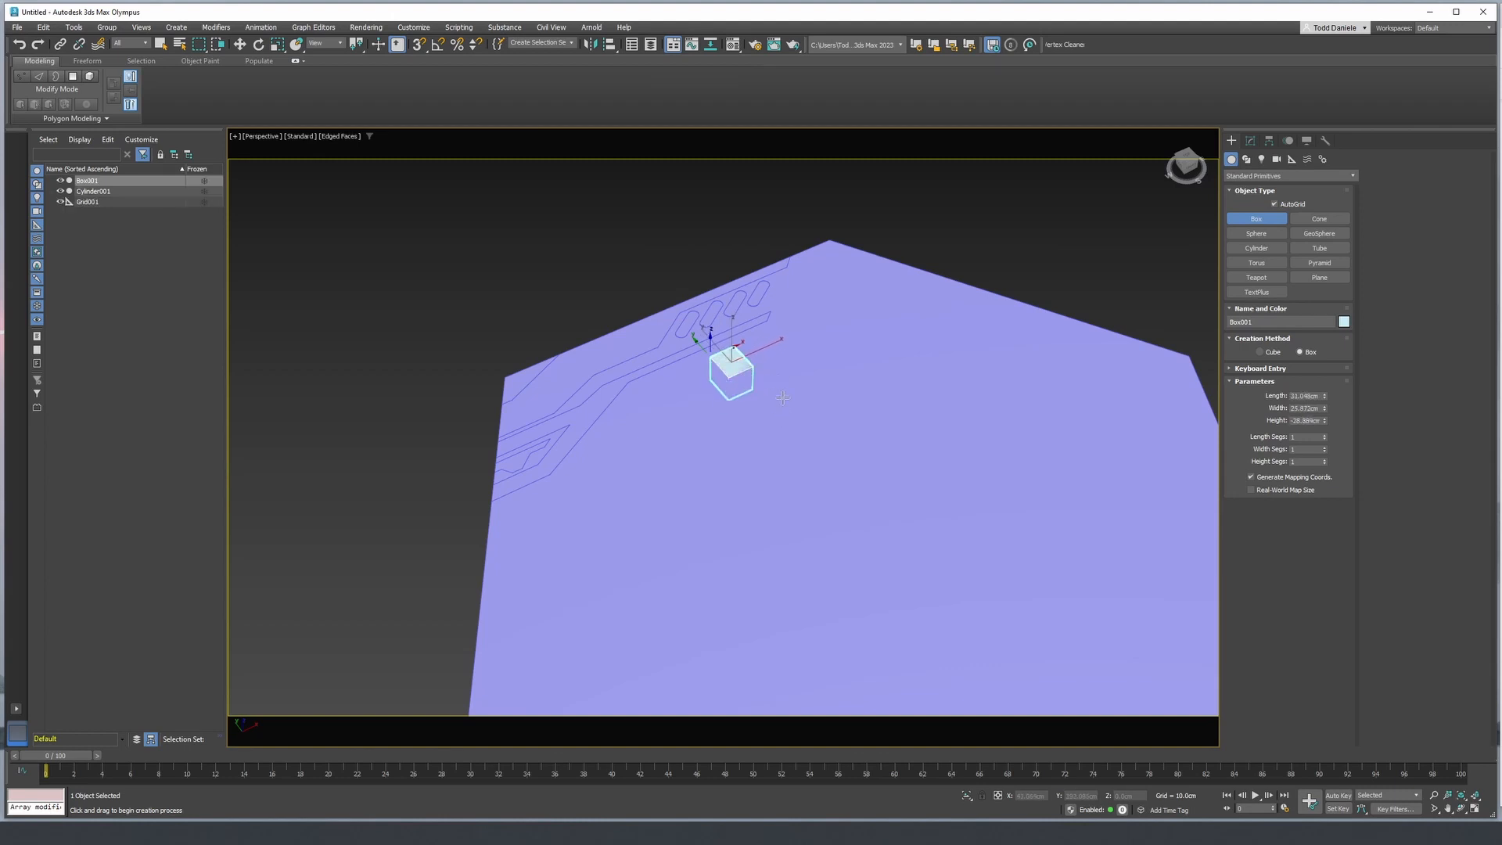
left_click(780, 389)
left_click_drag(1325, 410, 1316, 314)
scroll(814, 358, "up", 4)
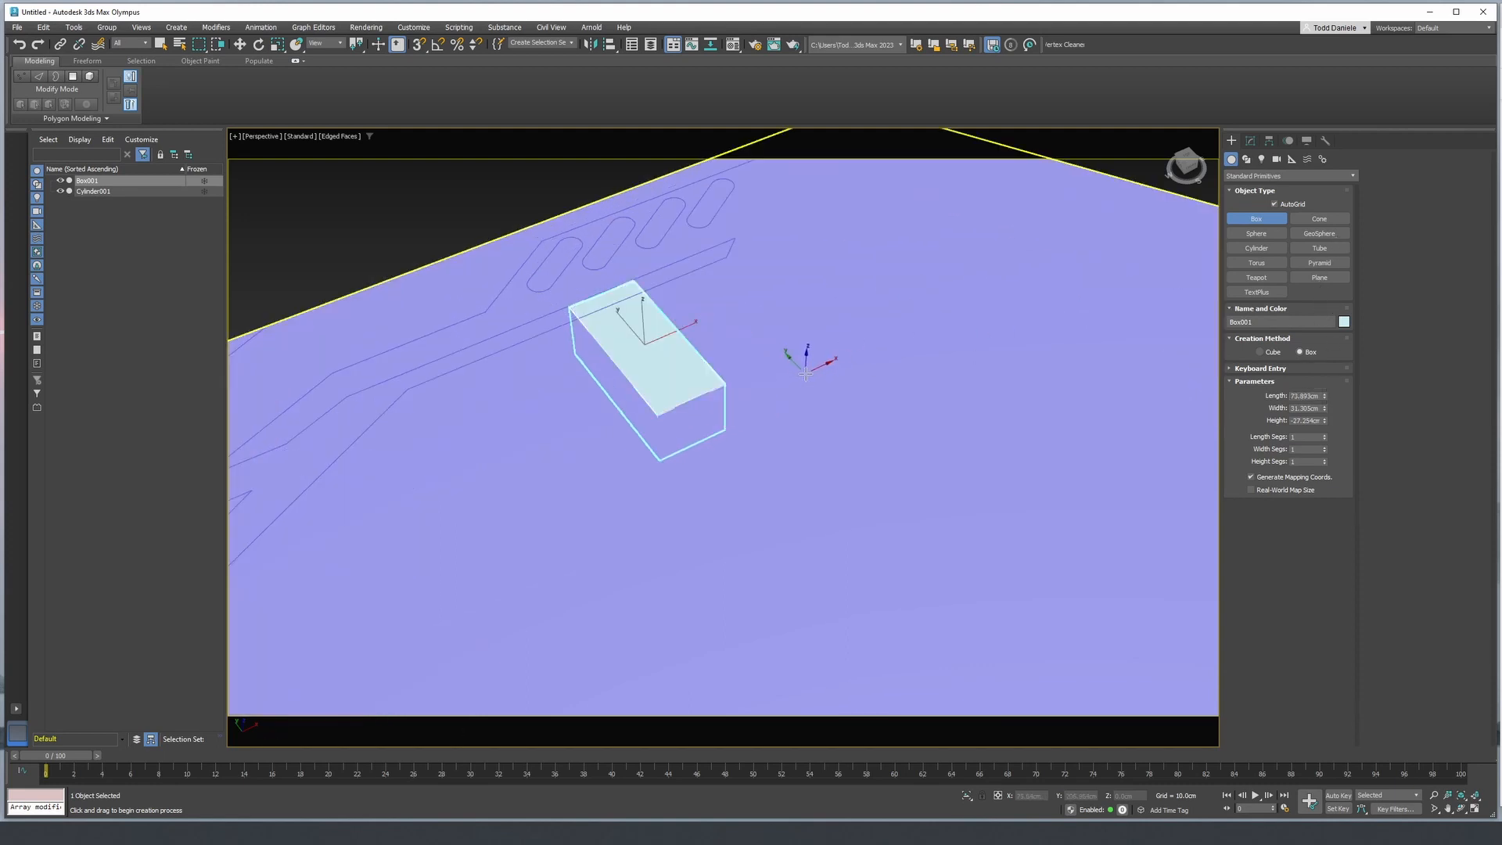
middle_click_drag(812, 382, 825, 466, "alt")
- Raise the box about 30 cm along Z out of the panel and convert it to an Editable Poly
key("w")
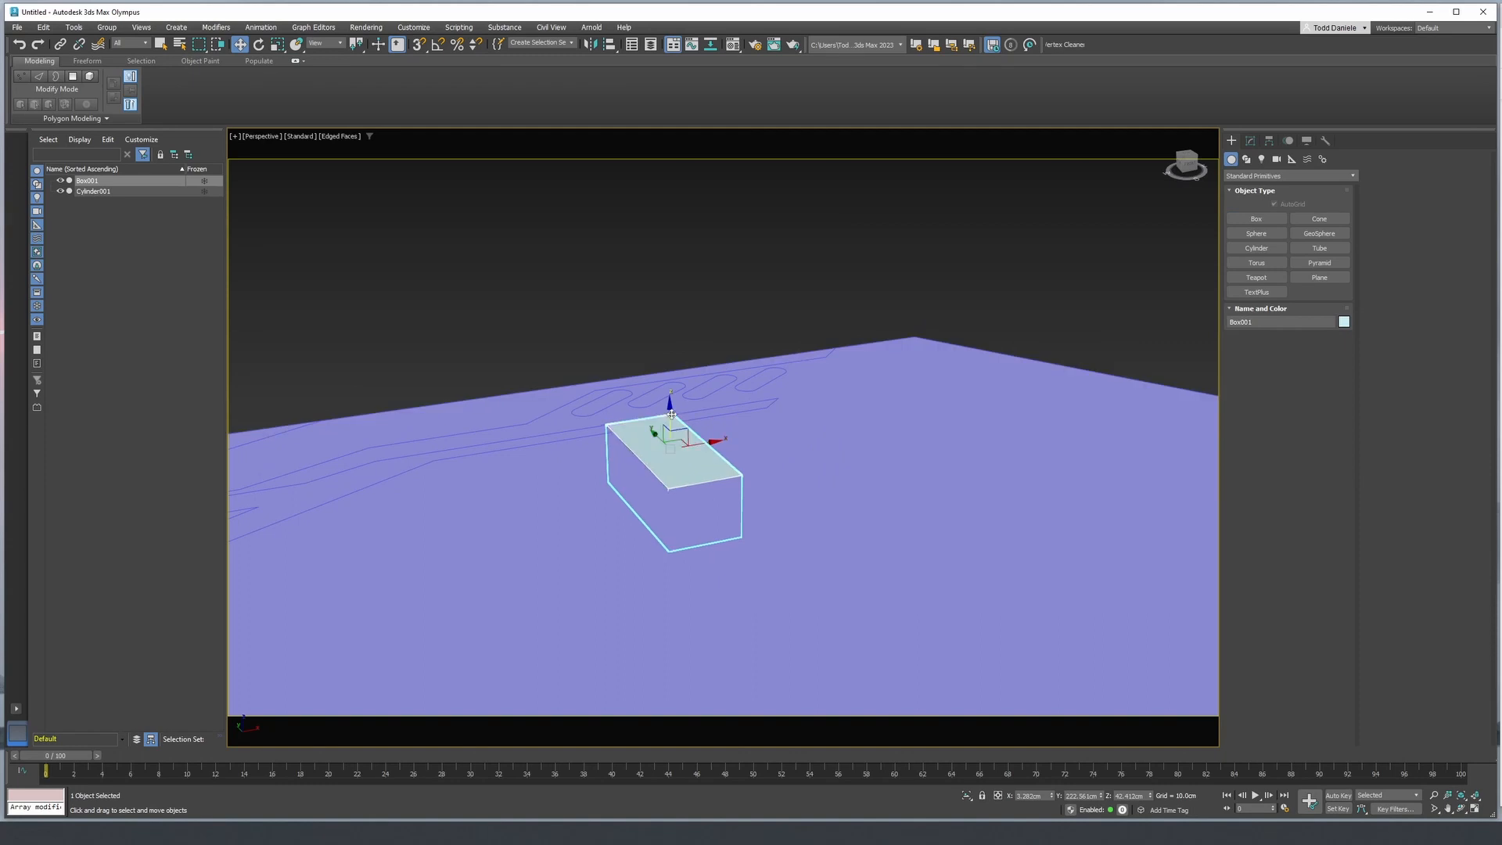
left_click_drag(671, 427, 786, 331)
left_click(1250, 140)
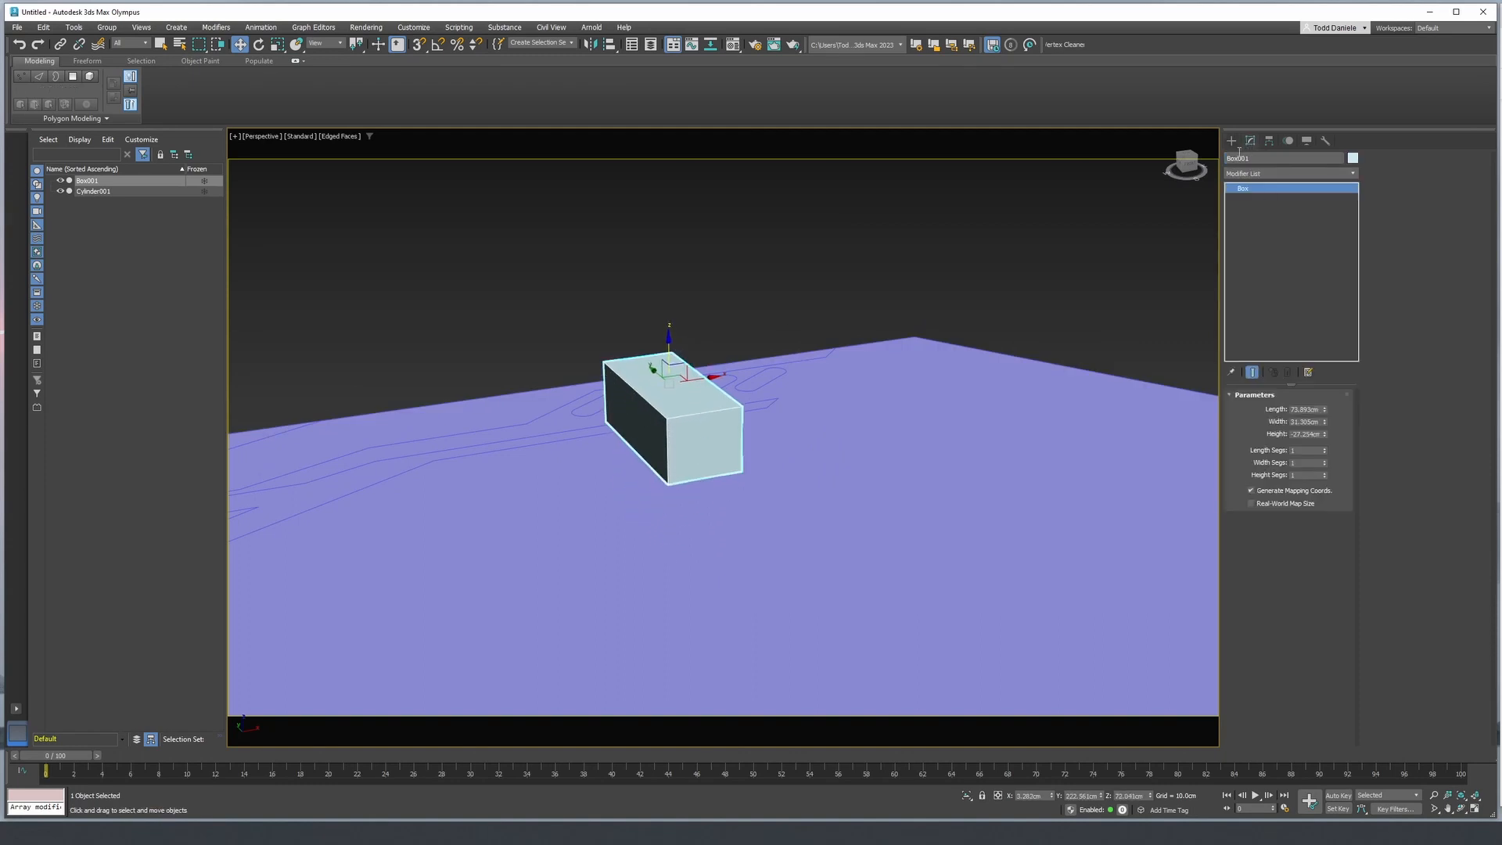
right_click(1265, 188)
left_click(1302, 276)
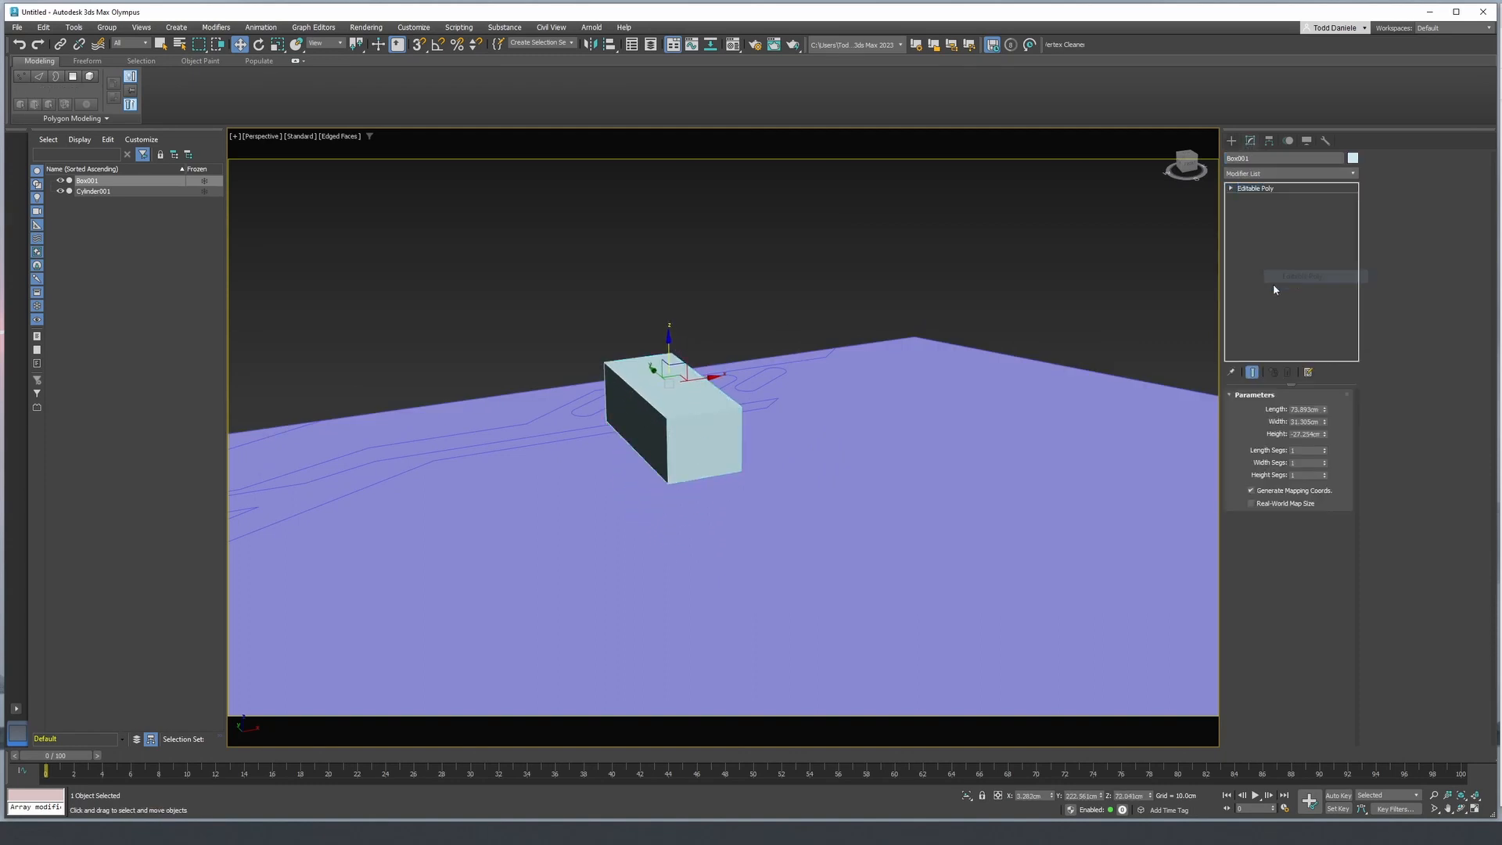
- Move the box about 28 cm along Y away from the slots toward the panel's centre
middle_click_drag(769, 356, 835, 383, "alt")
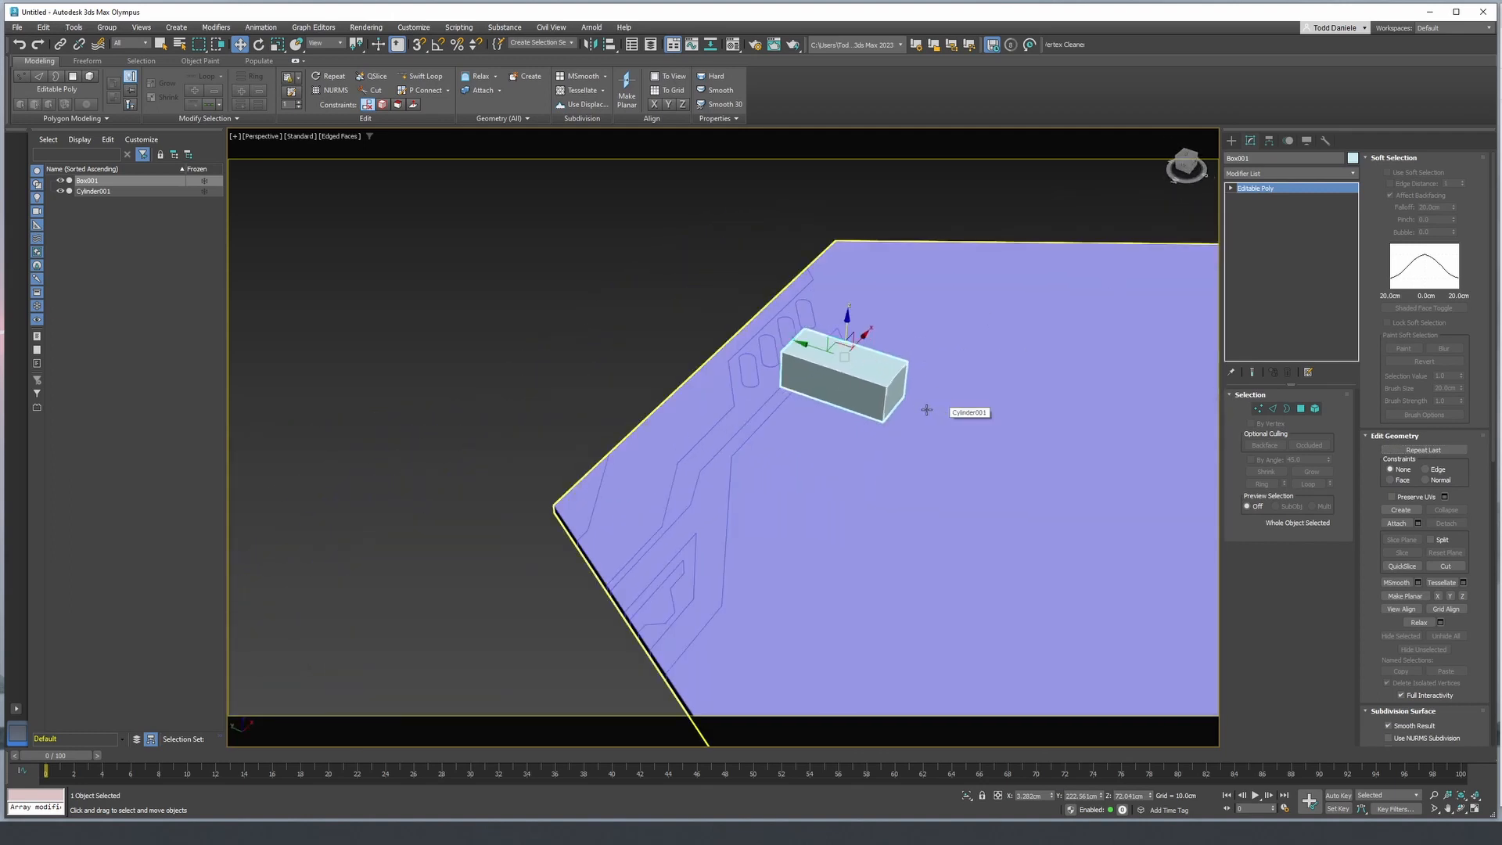
middle_click_drag(953, 428, 927, 422, "alt")
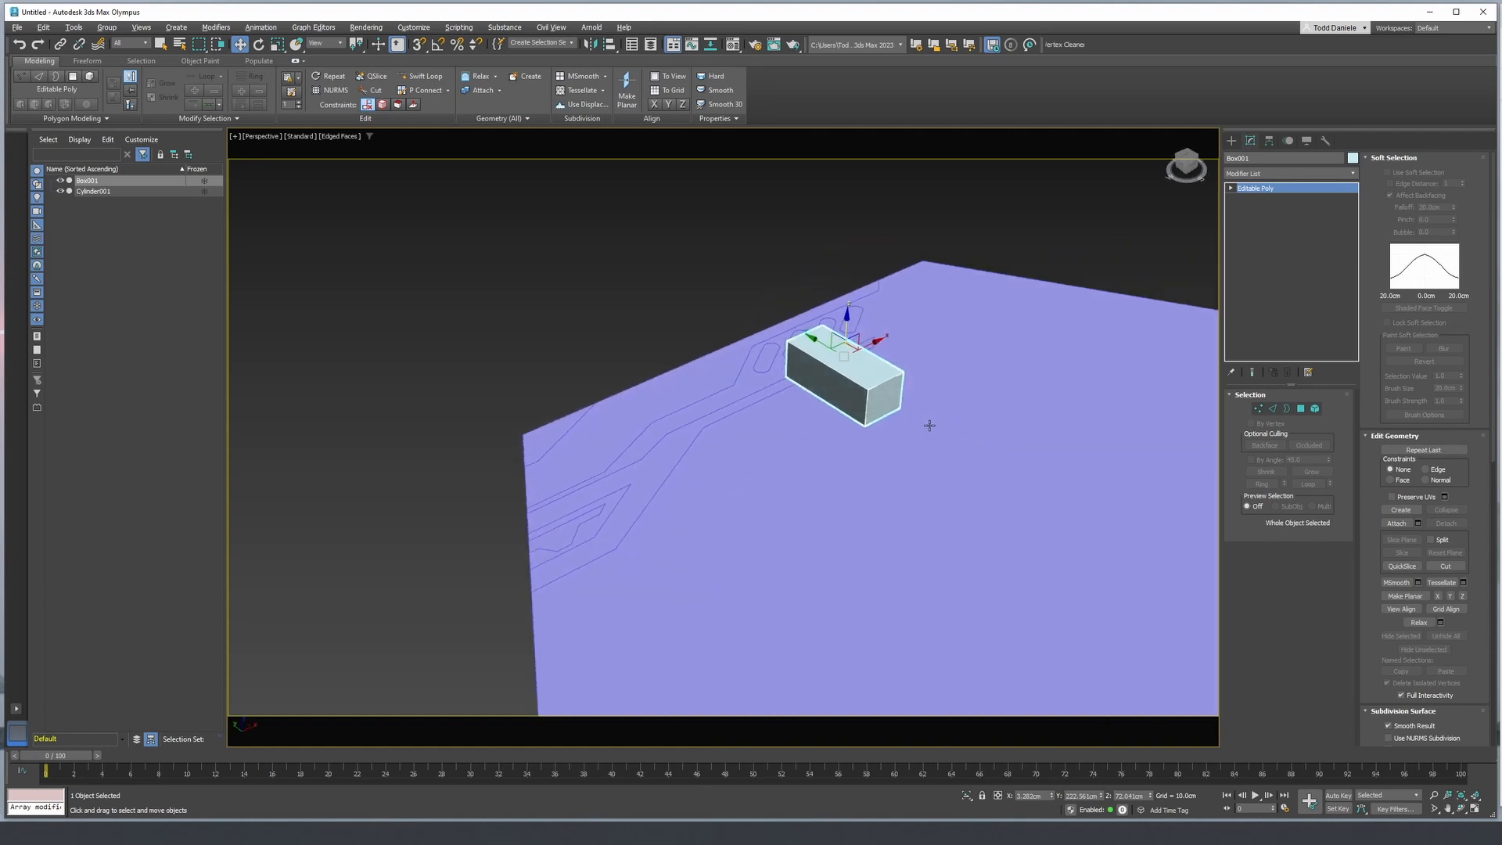
middle_click_drag(857, 389, 776, 432, "alt")
key("t")
key("F3")
scroll(818, 410, "down", 5)
left_click_drag(776, 431, 765, 462)
key("p")
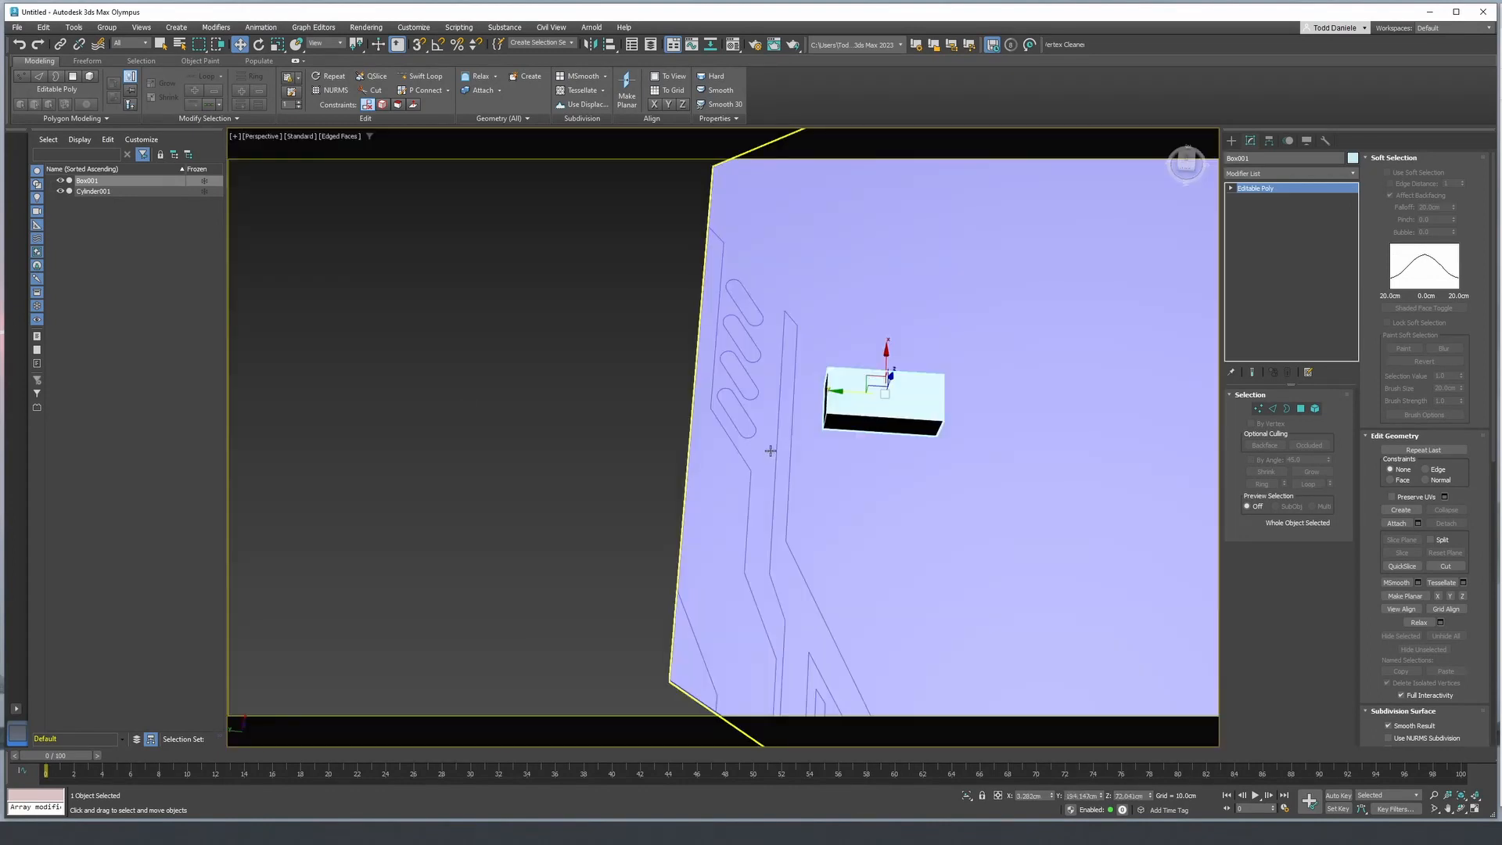
key("z")
middle_click_drag(768, 455, 760, 387, "alt")
scroll(760, 386, "down", 5)
middle_click_drag(993, 323, 1177, 223, "alt")
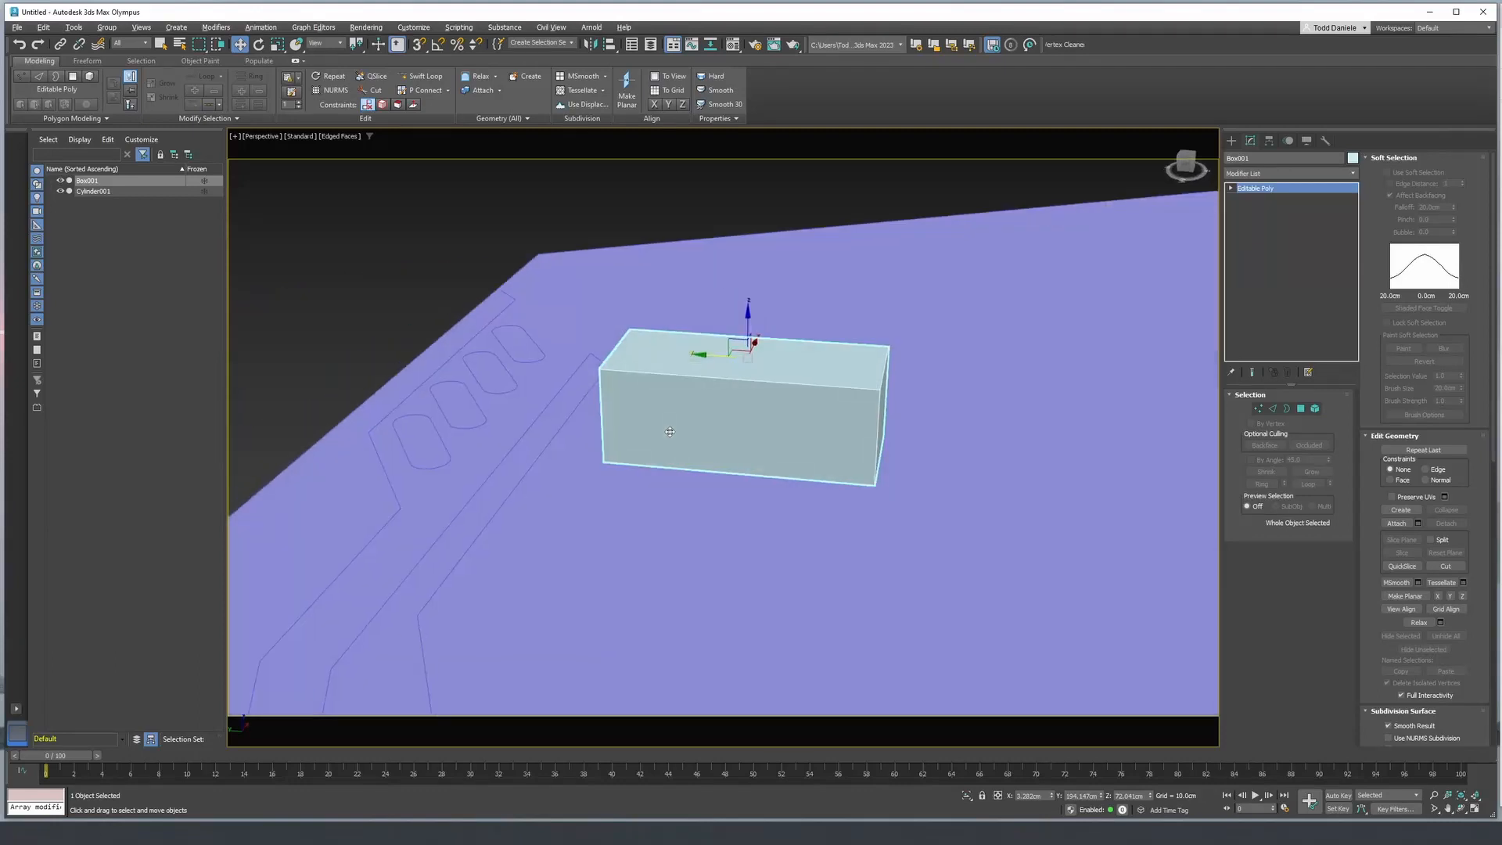
scroll(845, 314, "down", 6)
middle_click_drag(845, 314, 829, 345, "alt")
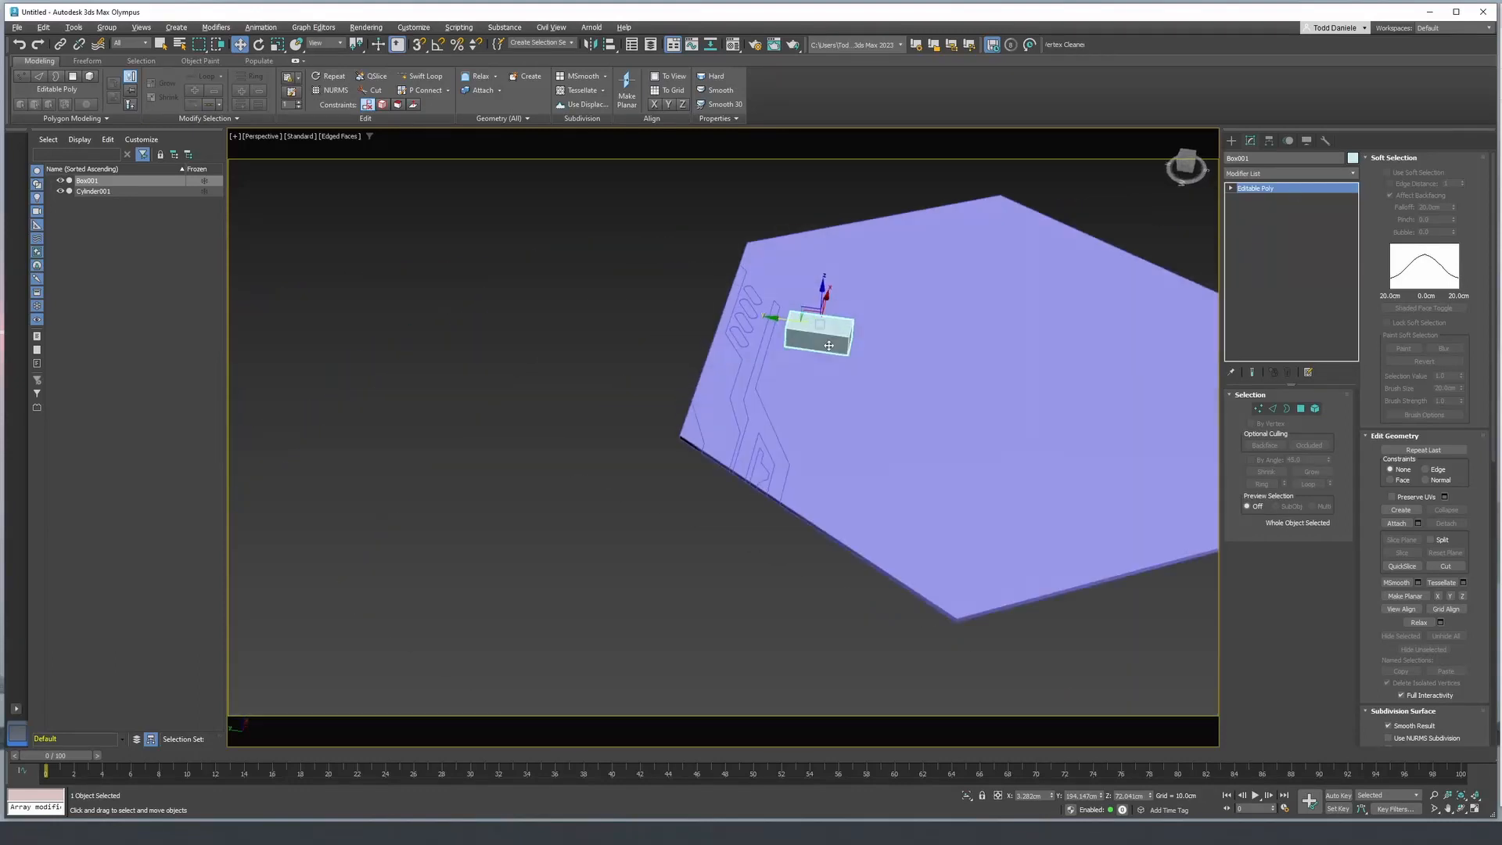
- Clone the box along Y as one instance placed off the panel, beyond the slotted edge
mouse_move(780, 322)
left_mouse_down("shift")
mouse_move(430, 261)
mouse_move(563, 290)
left_mouse_up("shift")
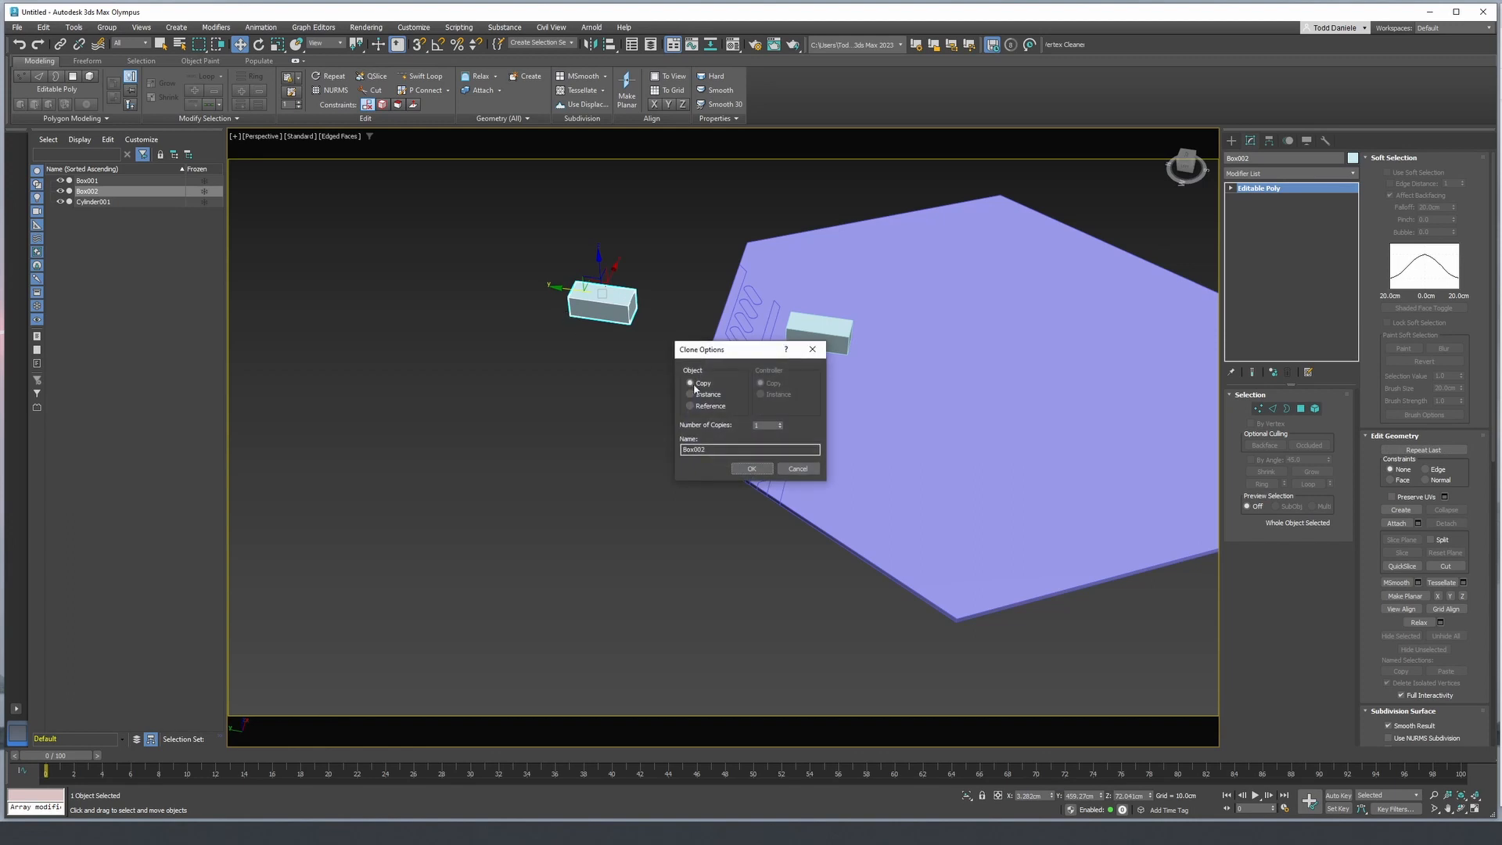
left_click(751, 469)
mouse_move(829, 438)
middle_mouse_down("alt")
mouse_move(845, 426)
mouse_move(767, 415)
mouse_move(968, 319)
mouse_move(999, 329)
mouse_move(812, 369)
middle_mouse_up("alt")
- Lower the original box on the panel about 8.5 cm along Z
left_click(921, 345)
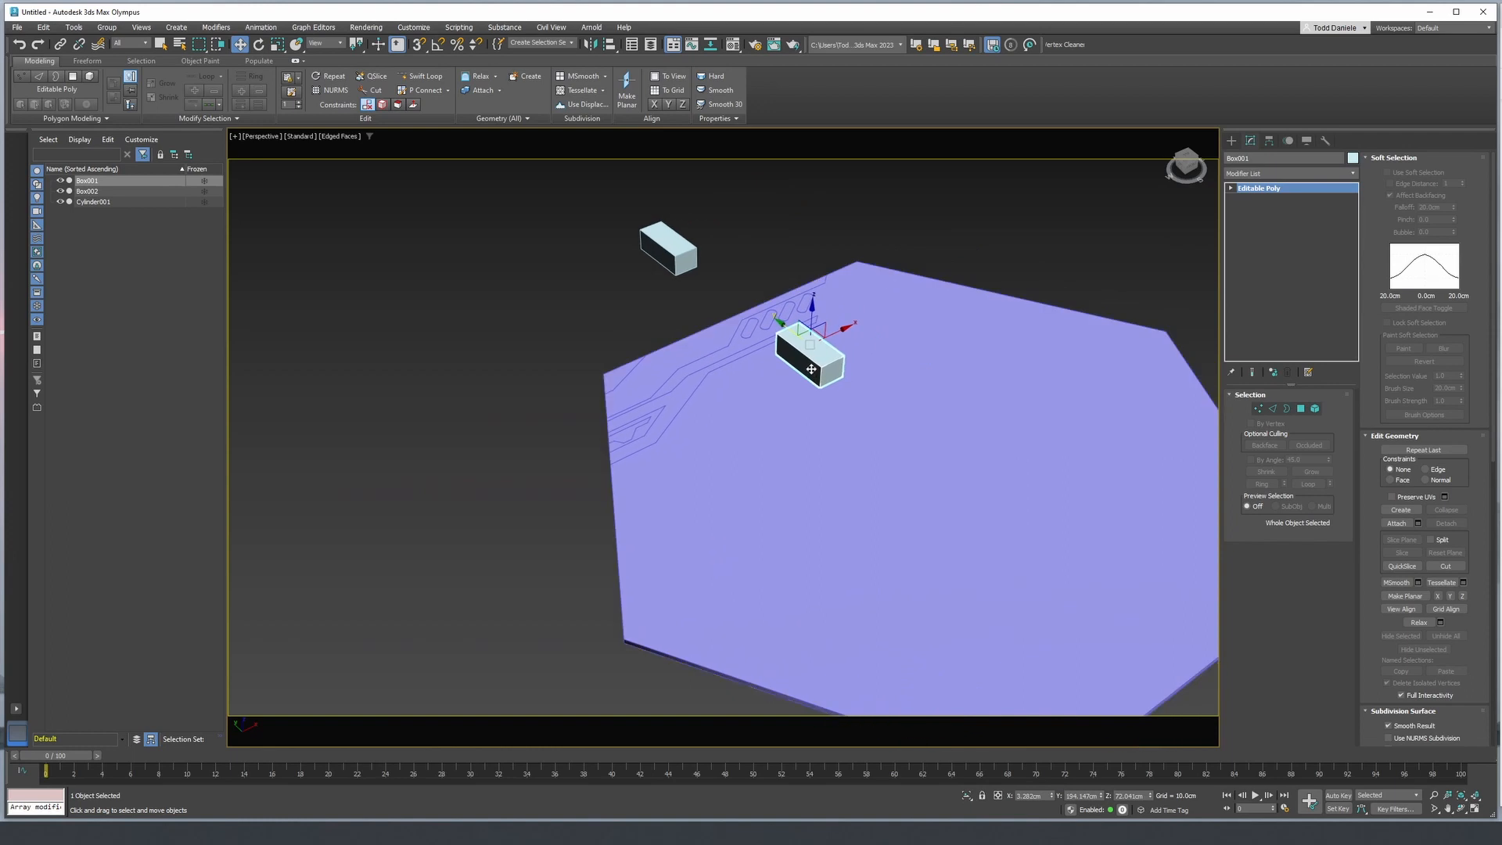
scroll(815, 361, "up", 3)
left_click_drag(807, 311, 806, 319)
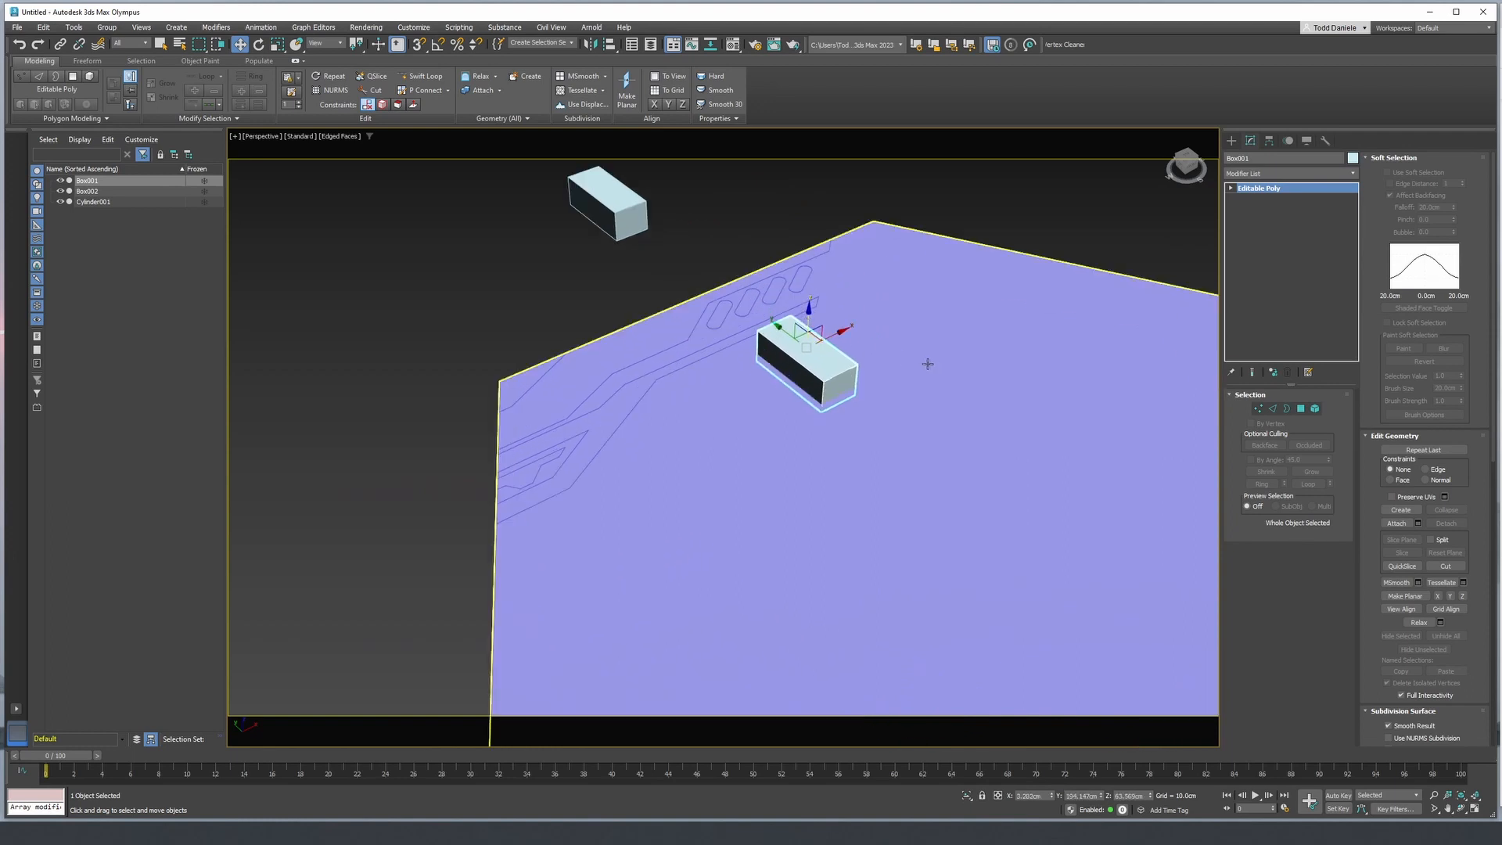
scroll(928, 364, "up", 2)
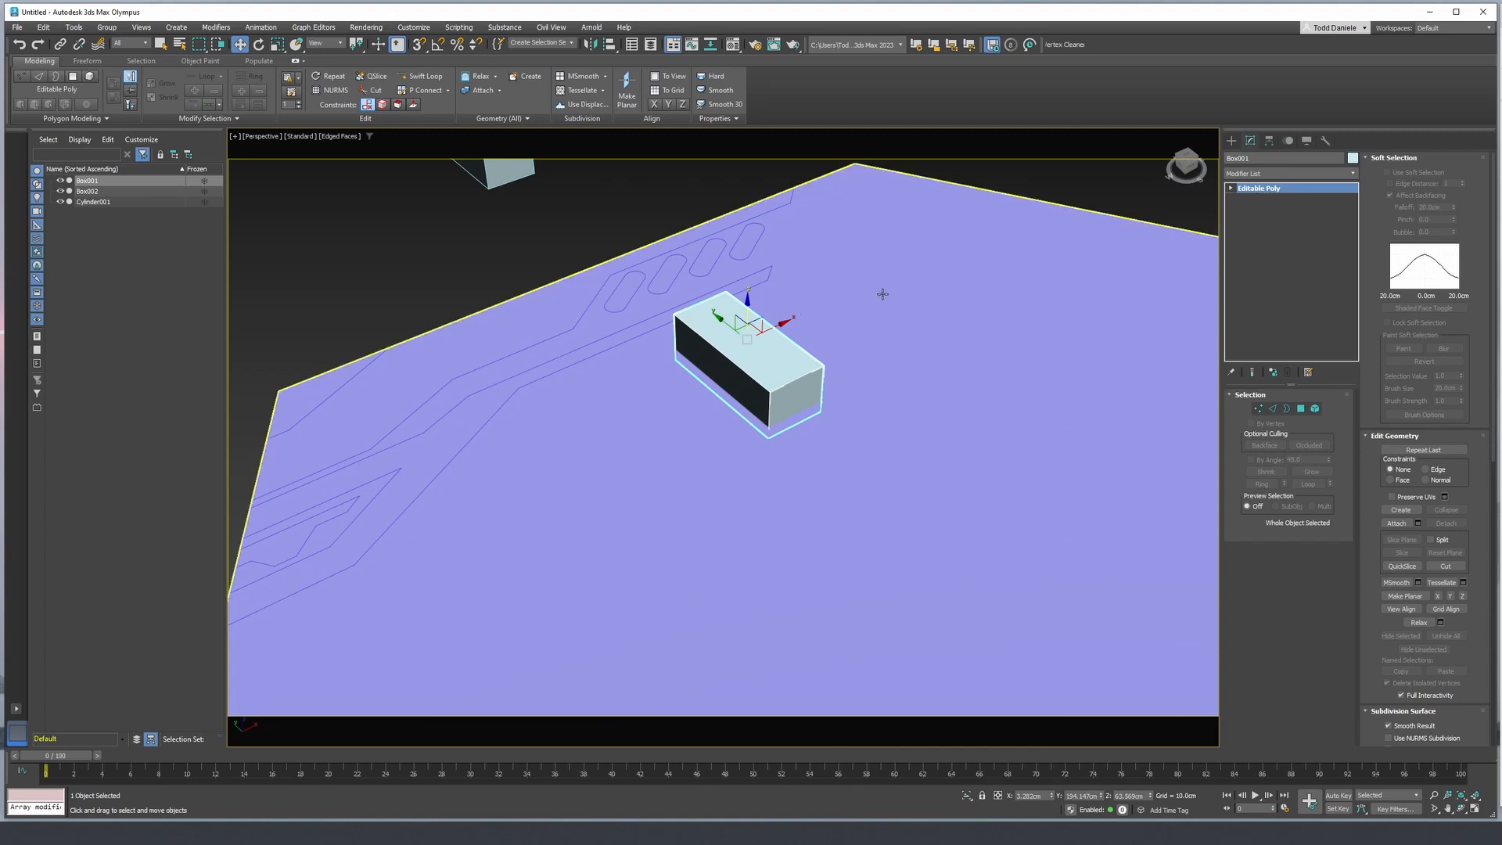
- Tilt the box slightly about its Y axis with the +X side raised, and lift it about 3 cm
key("e")
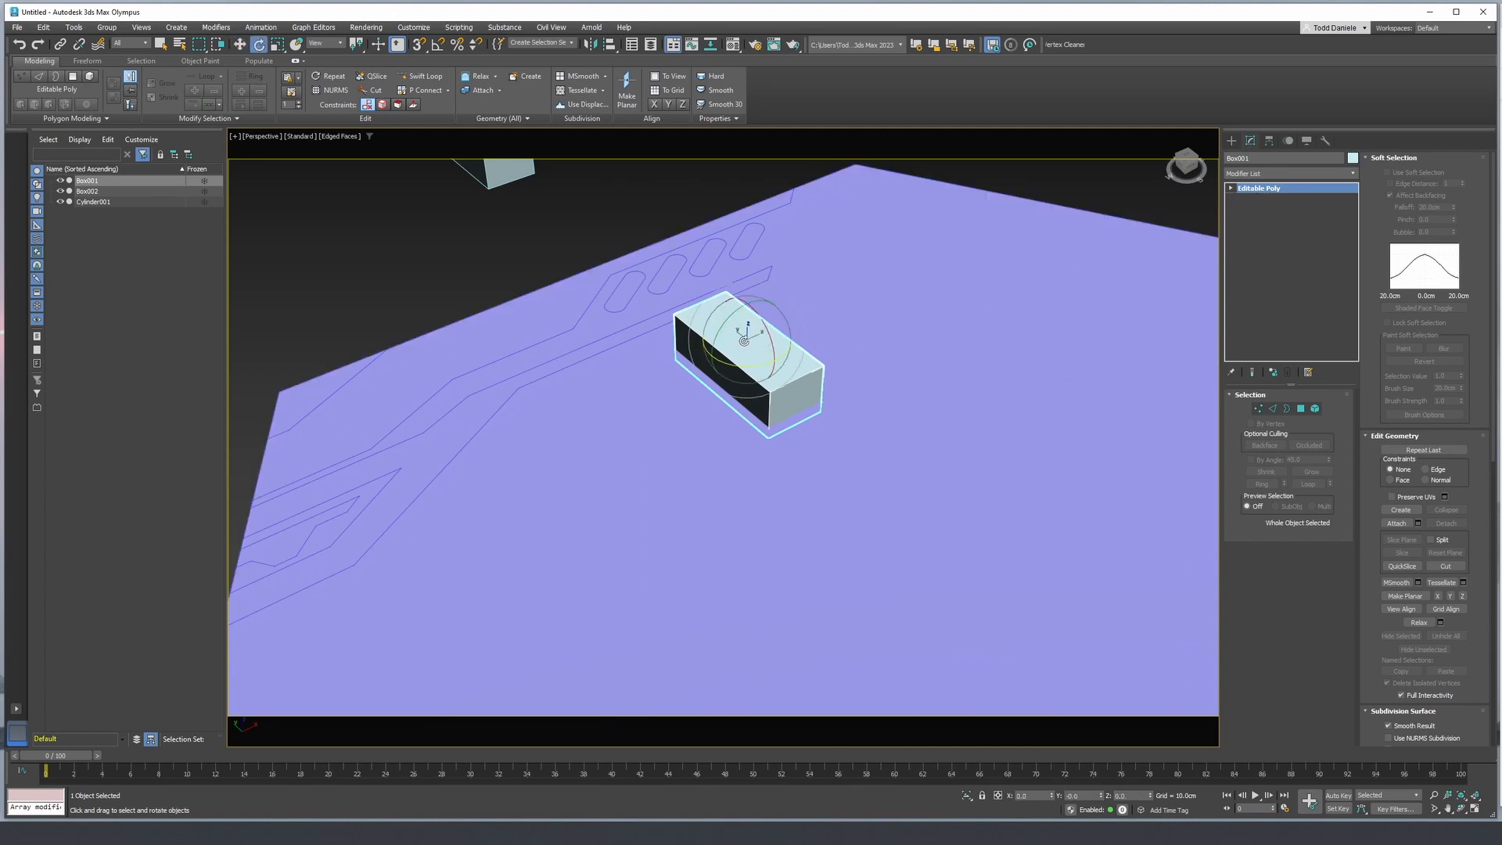
left_click_drag(727, 329, 749, 302)
key("w")
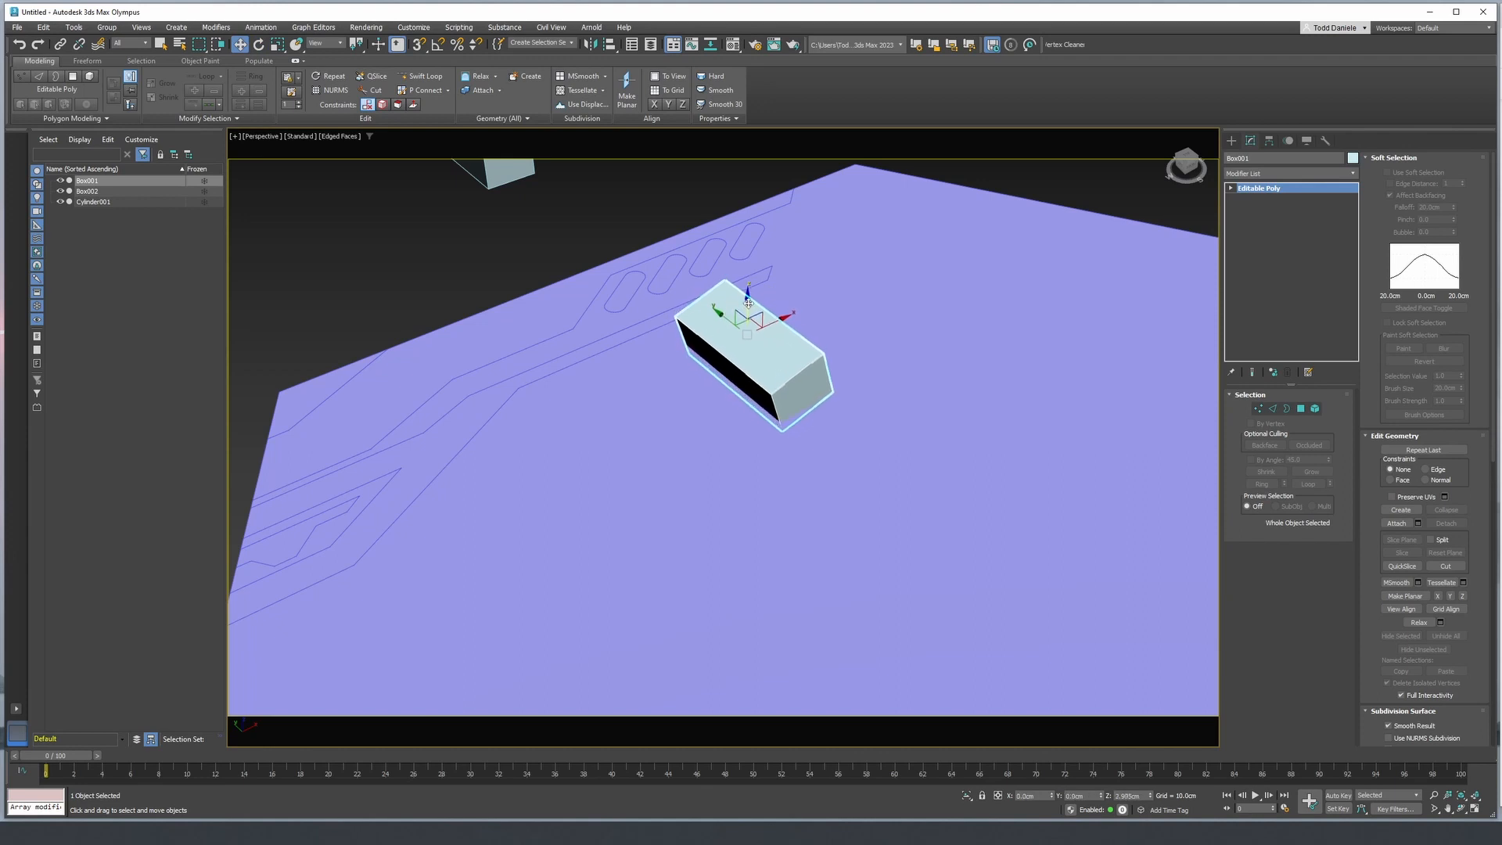
key("F4")
middle_click_drag(797, 349, 771, 320, "alt")
key("F4")
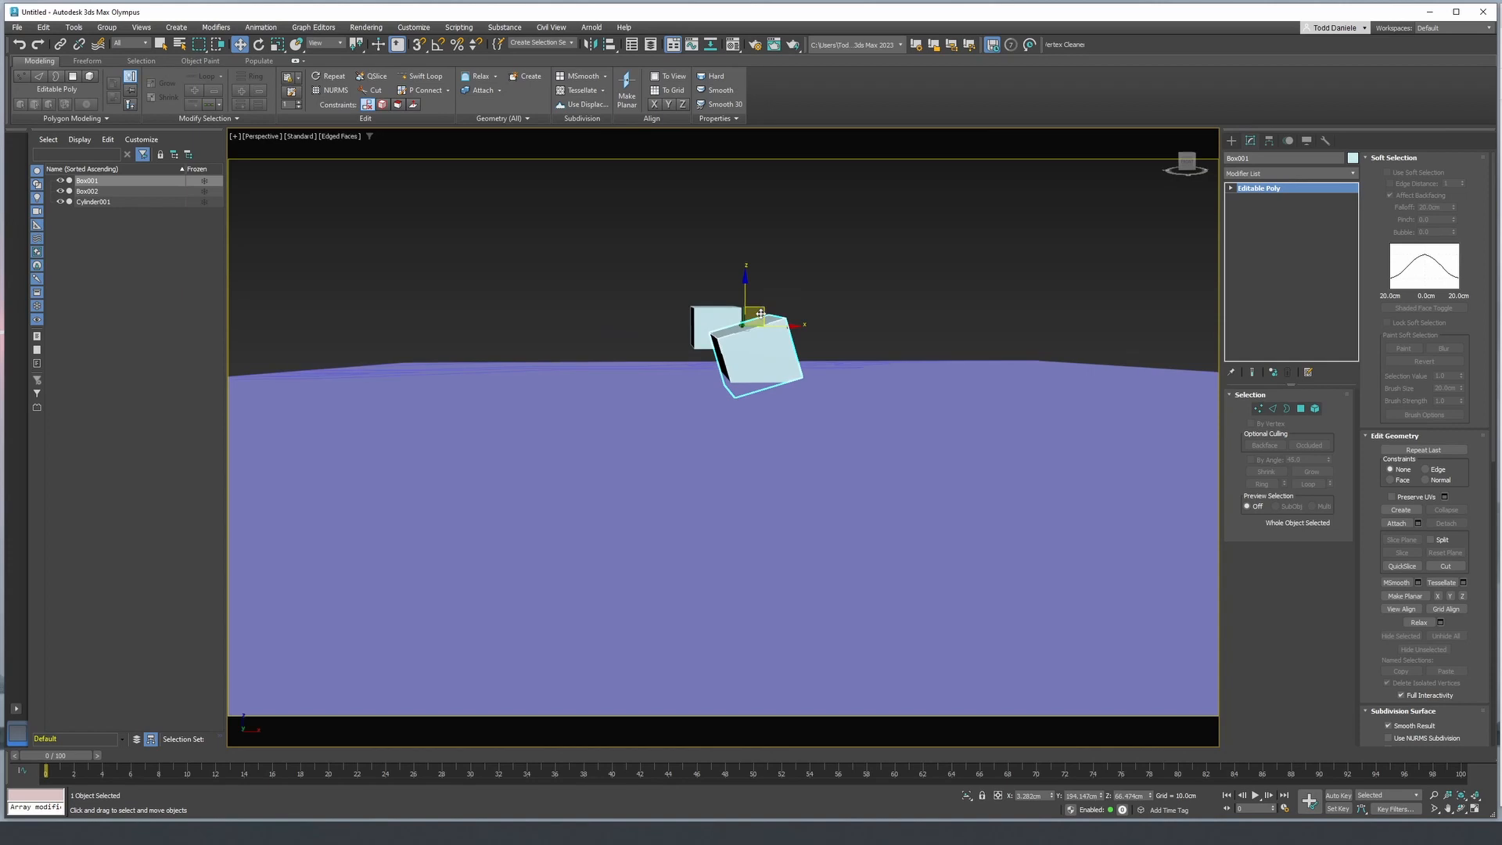
scroll(742, 373, "up", 3)
mouse_move(742, 373)
middle_mouse_down("alt")
mouse_move(751, 428)
mouse_move(744, 383)
mouse_move(749, 395)
middle_mouse_up("alt")
- Clone the tilted box along negative X as two instances spaced about 42.5 cm apart
left_click_drag(771, 358, 681, 372, "shift")
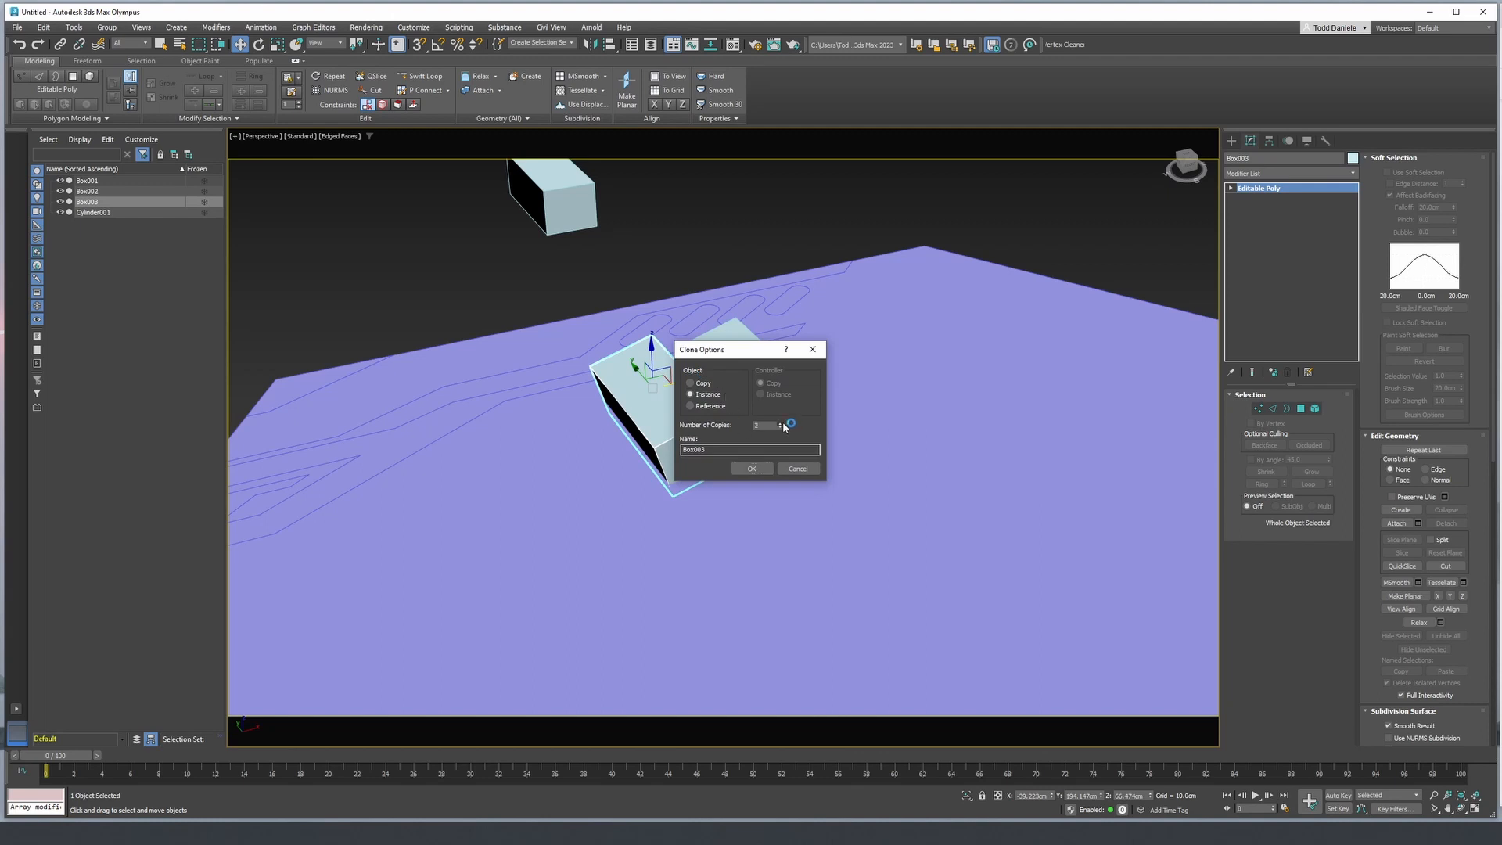
left_click(751, 469)
middle_click_drag(749, 440, 765, 427)
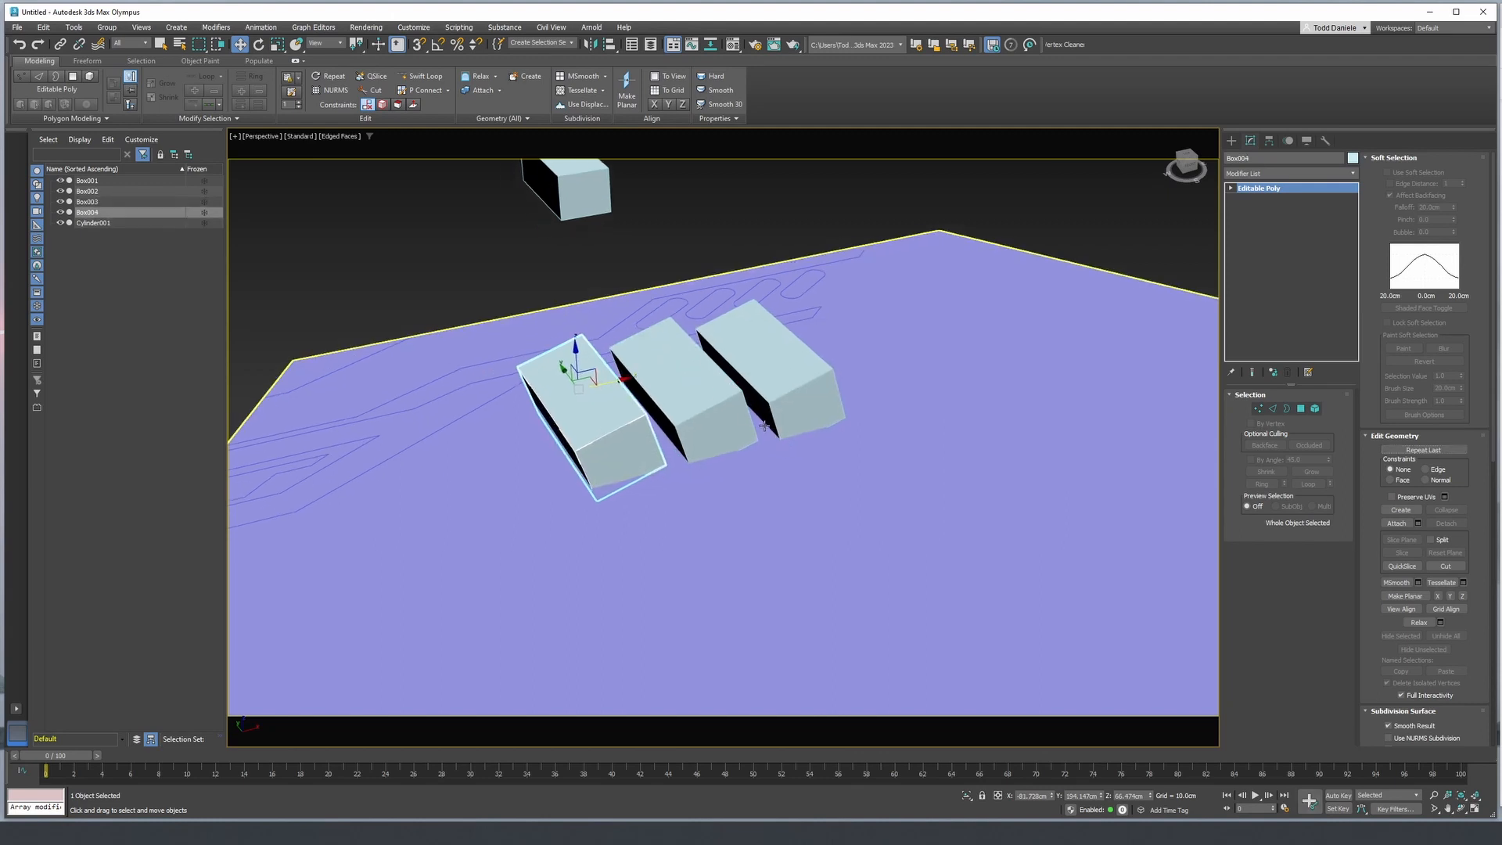
scroll(765, 426, "down", 2)
- Add a second Boolean modifier on top of the Edit Poly modifier in the hexagonal panel's stack
left_click(903, 401)
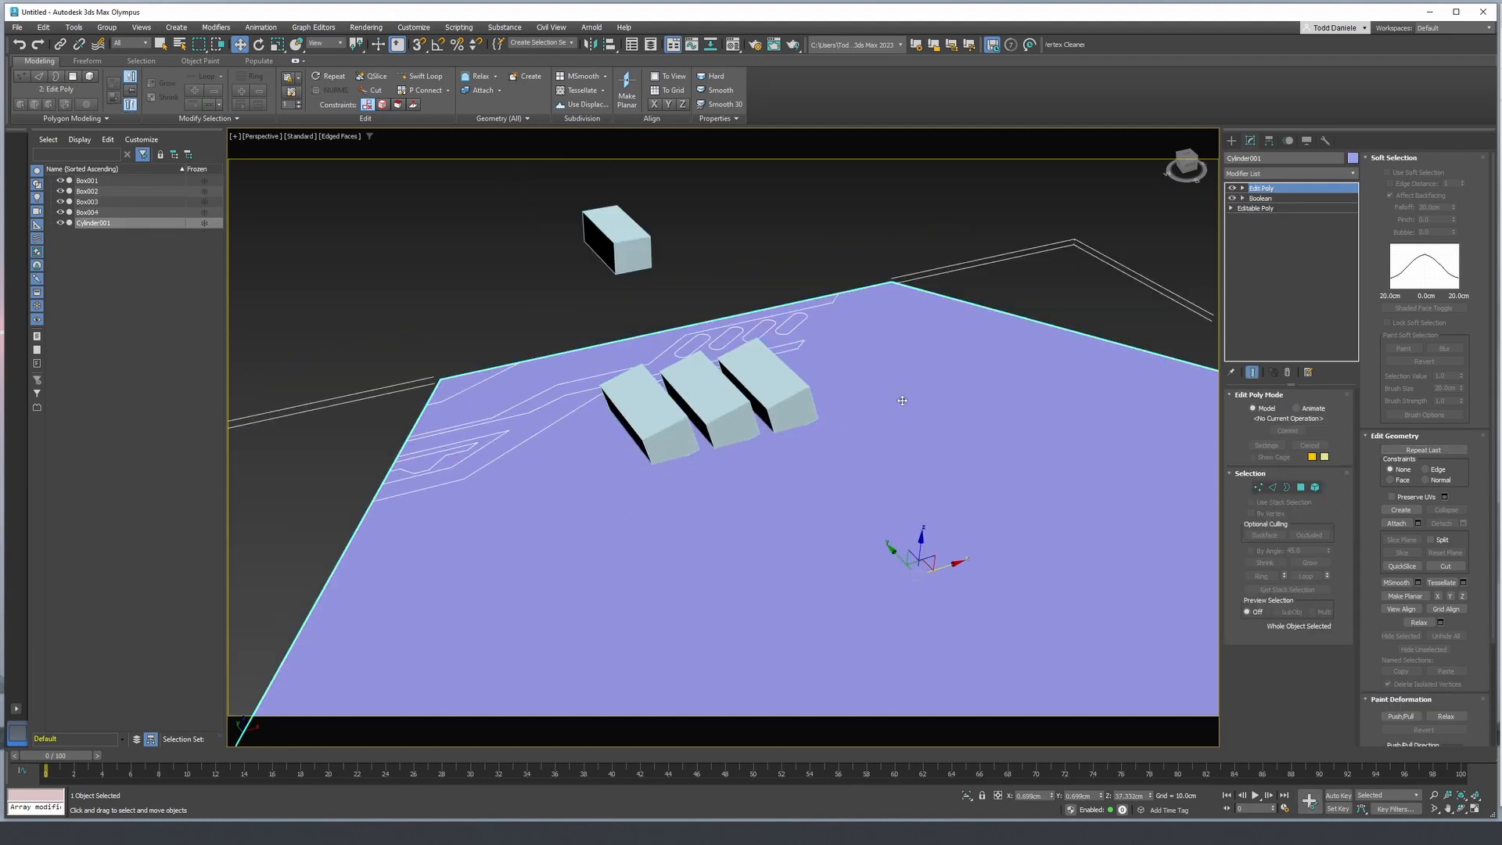
left_click(1269, 173)
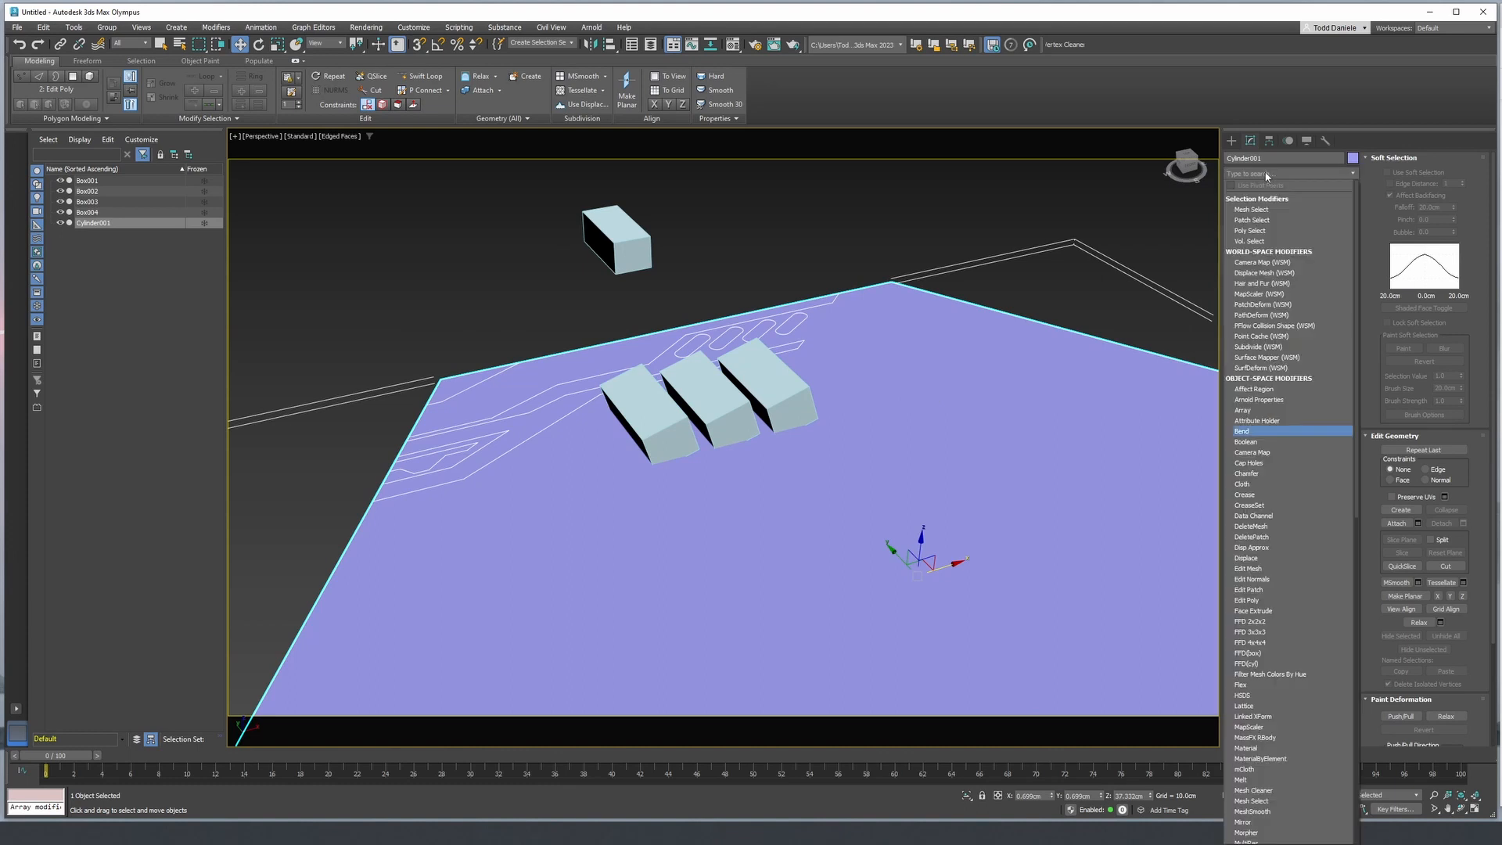
key("o")
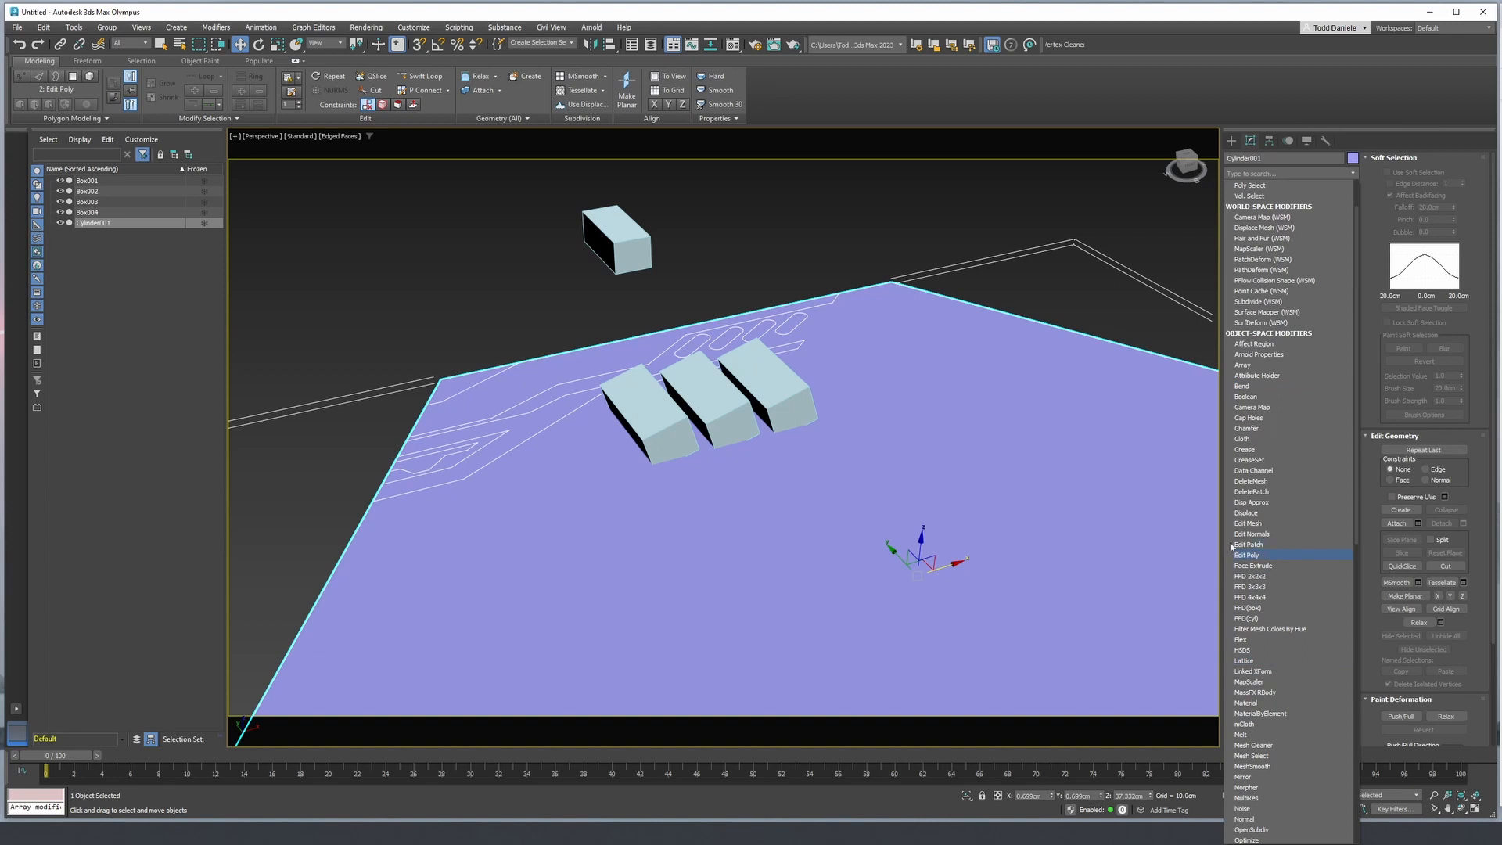
left_click(1325, 176)
left_click(1325, 177)
type("b")
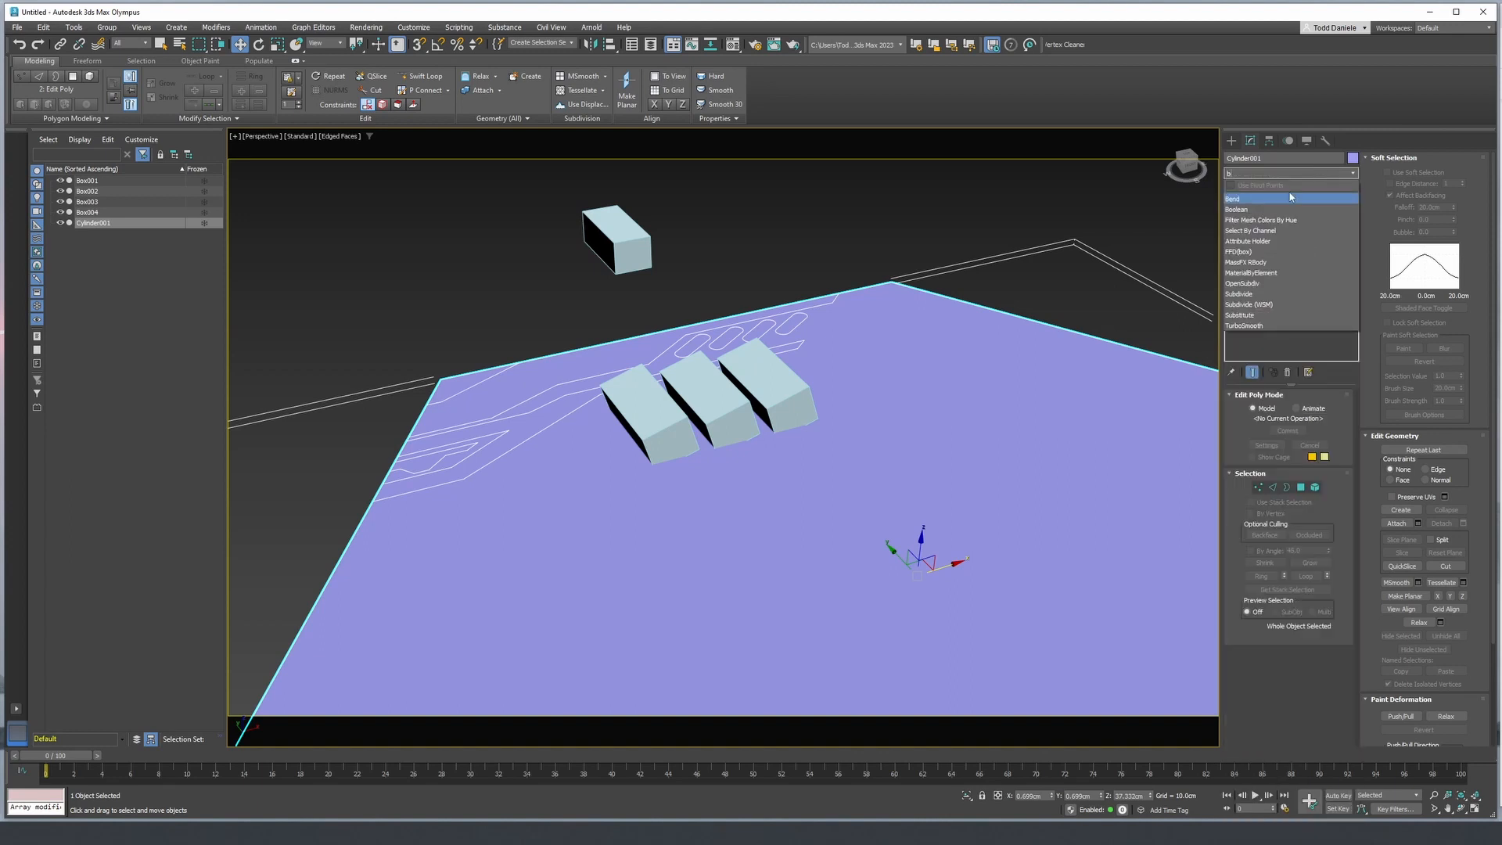
left_click(1254, 210)
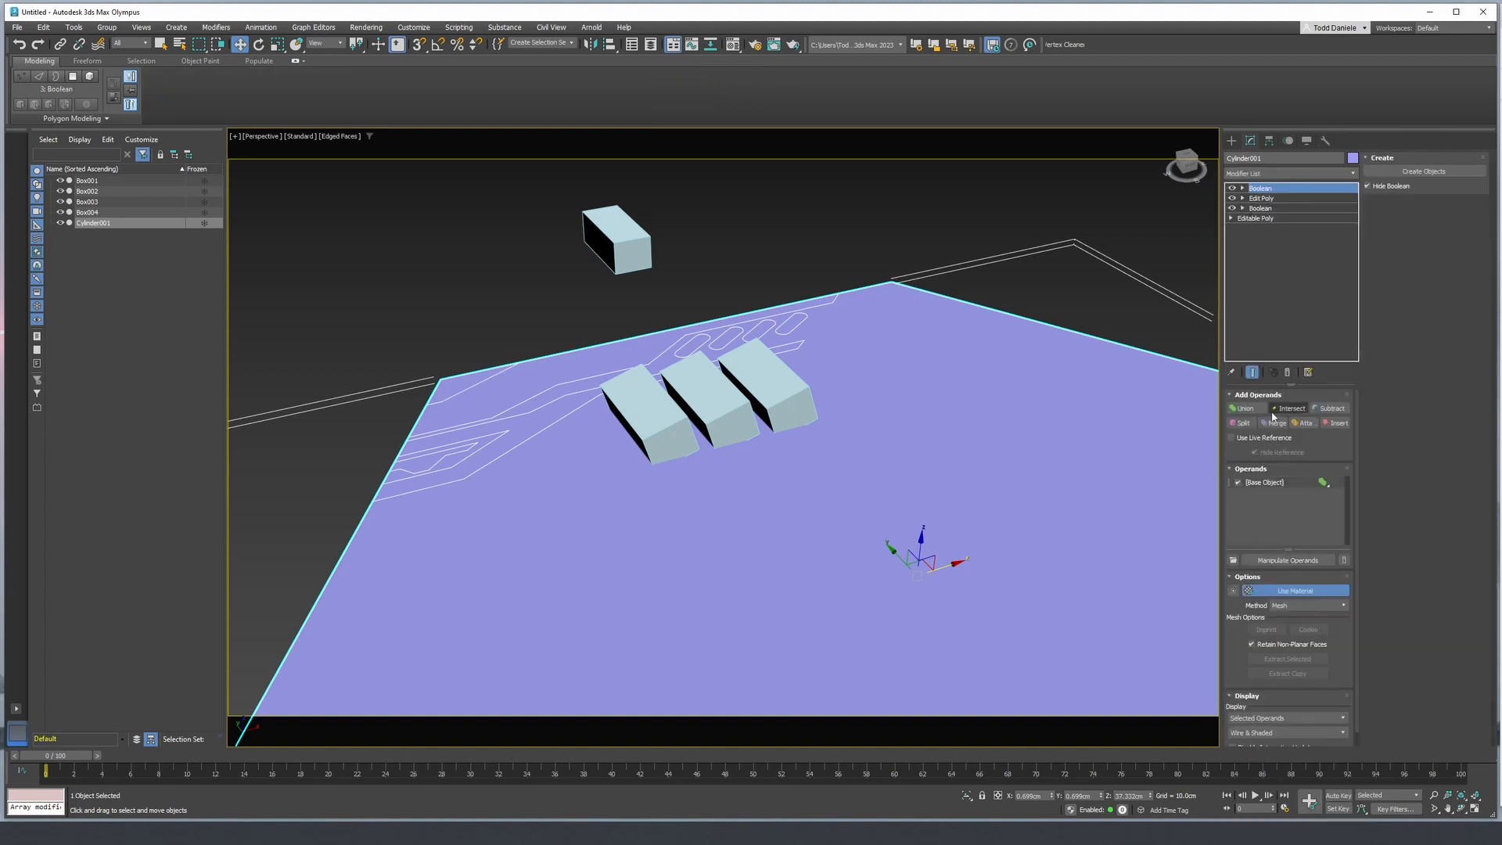
- Subtract the three tilted boxes from the panel and hide the edge display
left_click(1331, 408)
left_click(768, 391)
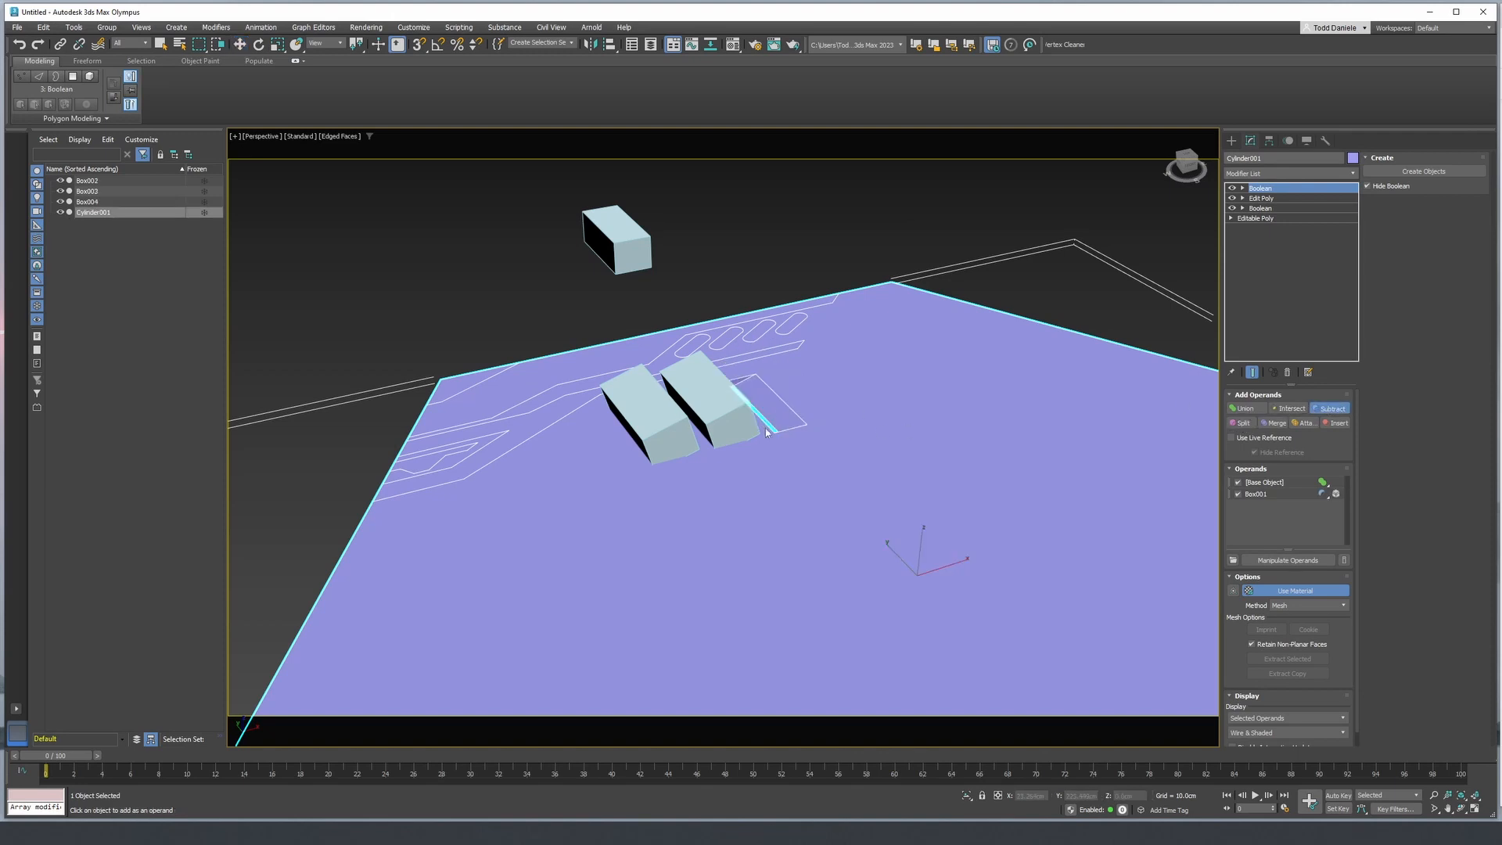
left_click(726, 410)
left_click(669, 426)
mouse_move(669, 426)
middle_mouse_down("alt")
mouse_move(620, 415)
mouse_move(603, 446)
mouse_move(631, 541)
mouse_move(706, 525)
mouse_move(728, 446)
mouse_move(707, 430)
mouse_move(702, 518)
mouse_move(684, 482)
middle_mouse_up("alt")
key("F4")
scroll(764, 507, "up", 4)
scroll(763, 507, "down", 4)
- Turn on Manipulate Operands for the top Boolean and select the box operand farthest along negative X
left_click(1244, 188)
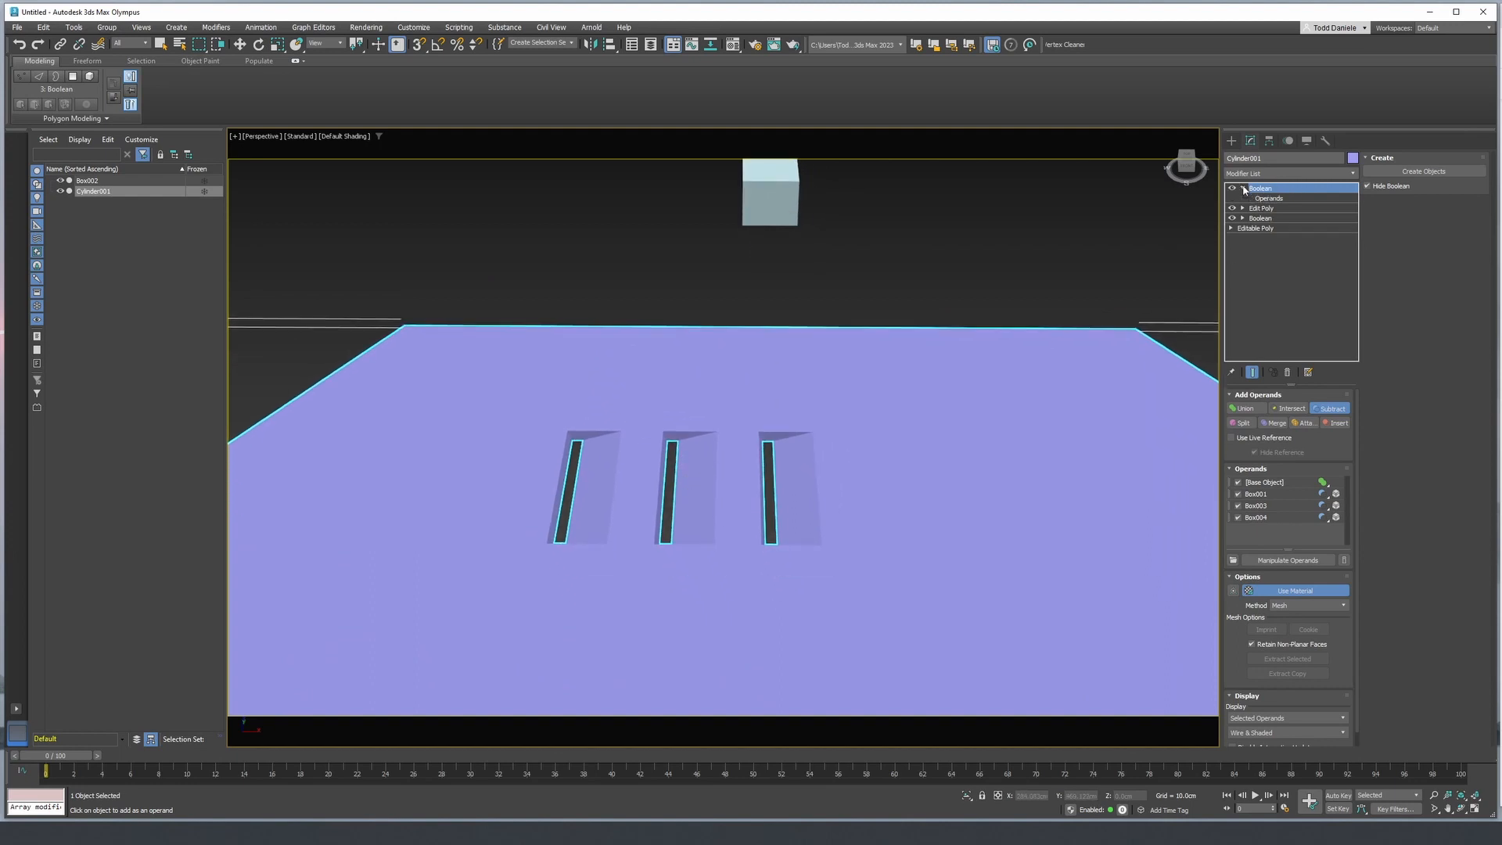
left_click(1261, 517)
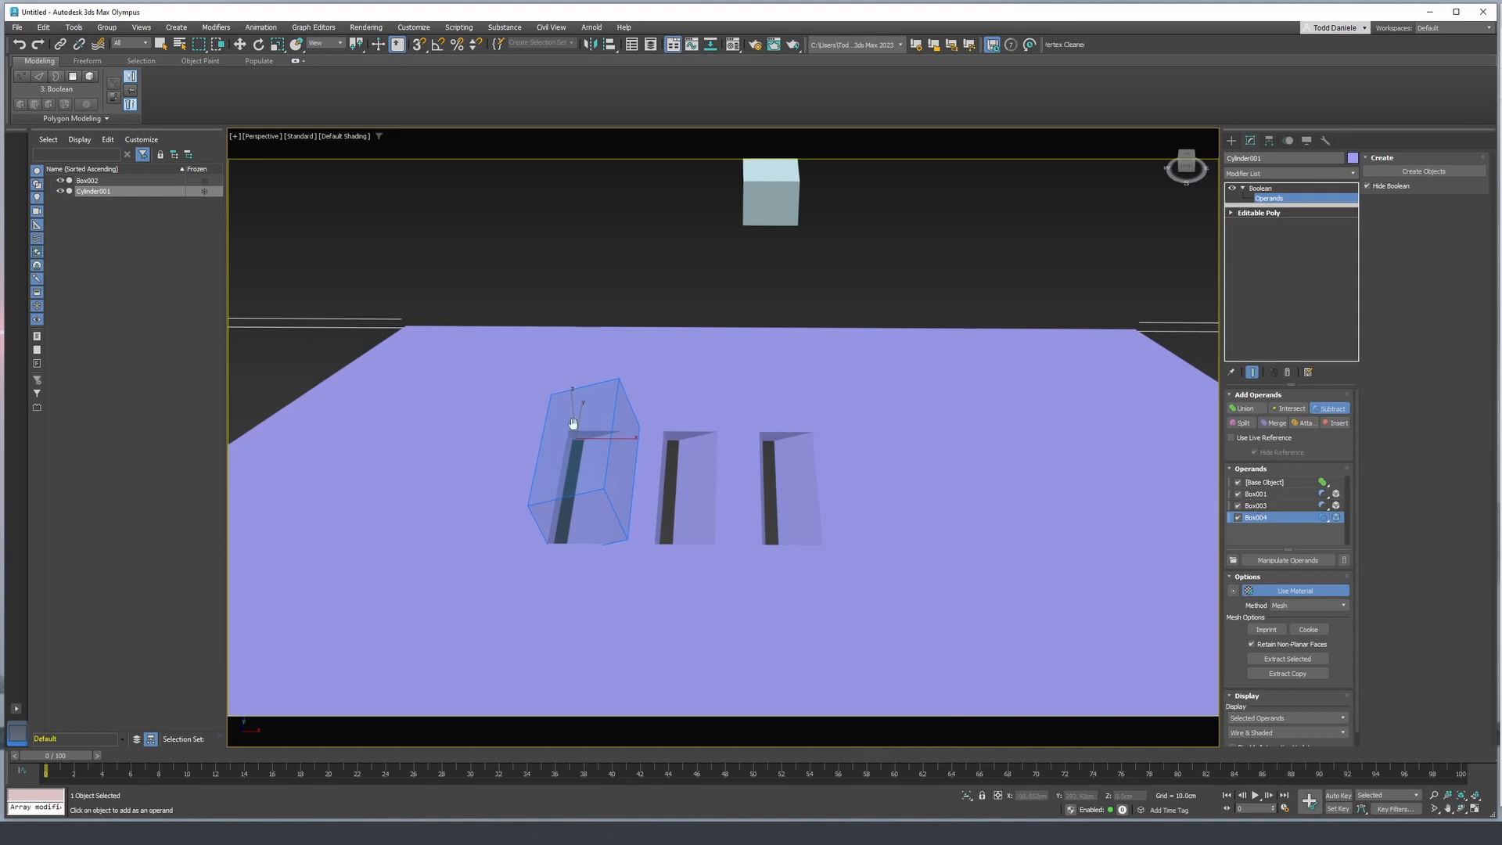
middle_click_drag(574, 426, 911, 420)
left_click(1288, 560)
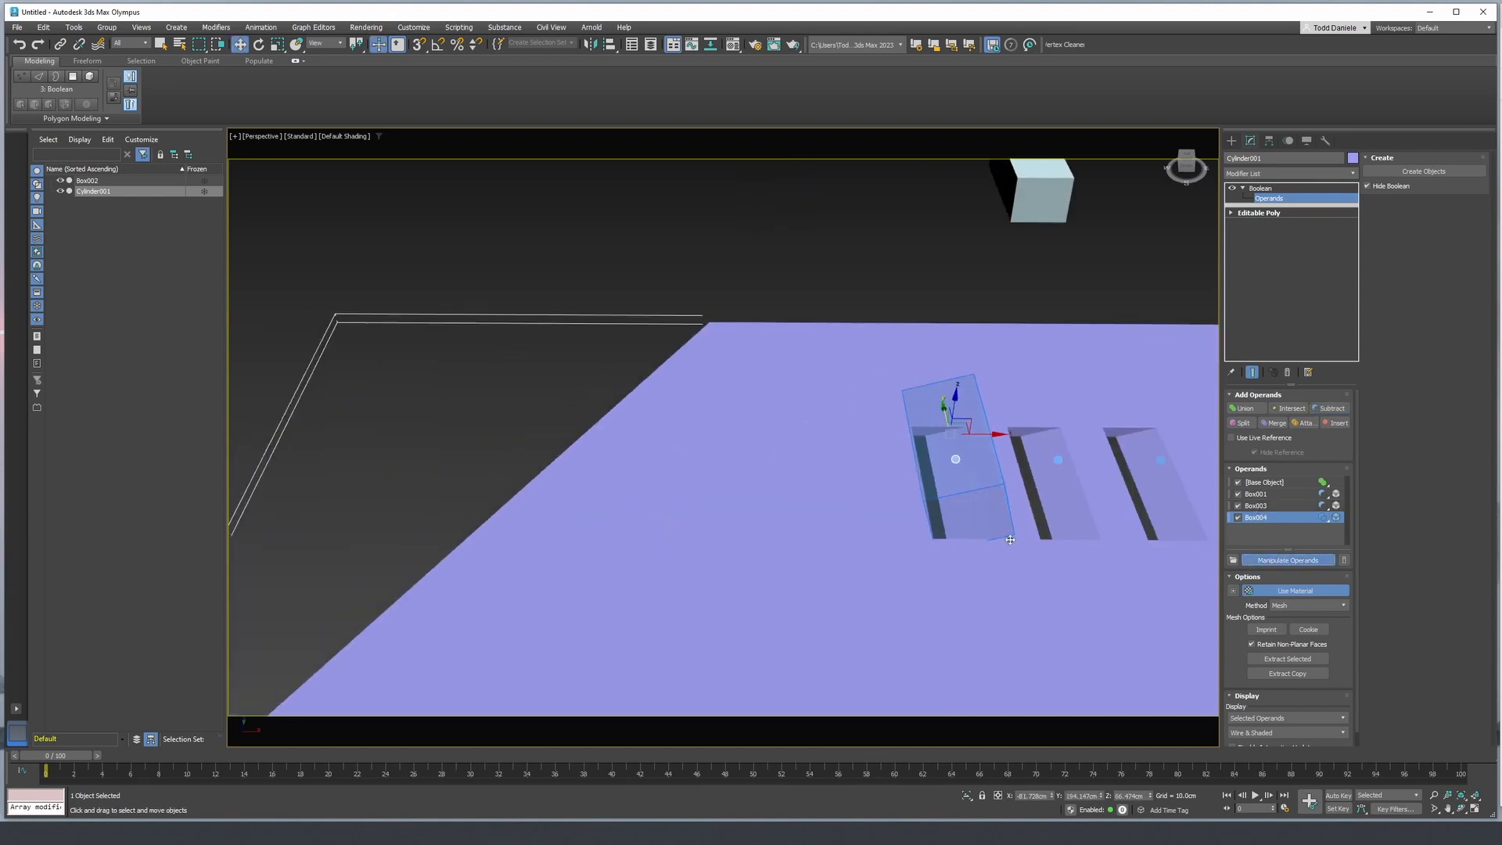
middle_click_drag(1009, 501, 1040, 489, "alt")
left_click(1037, 487)
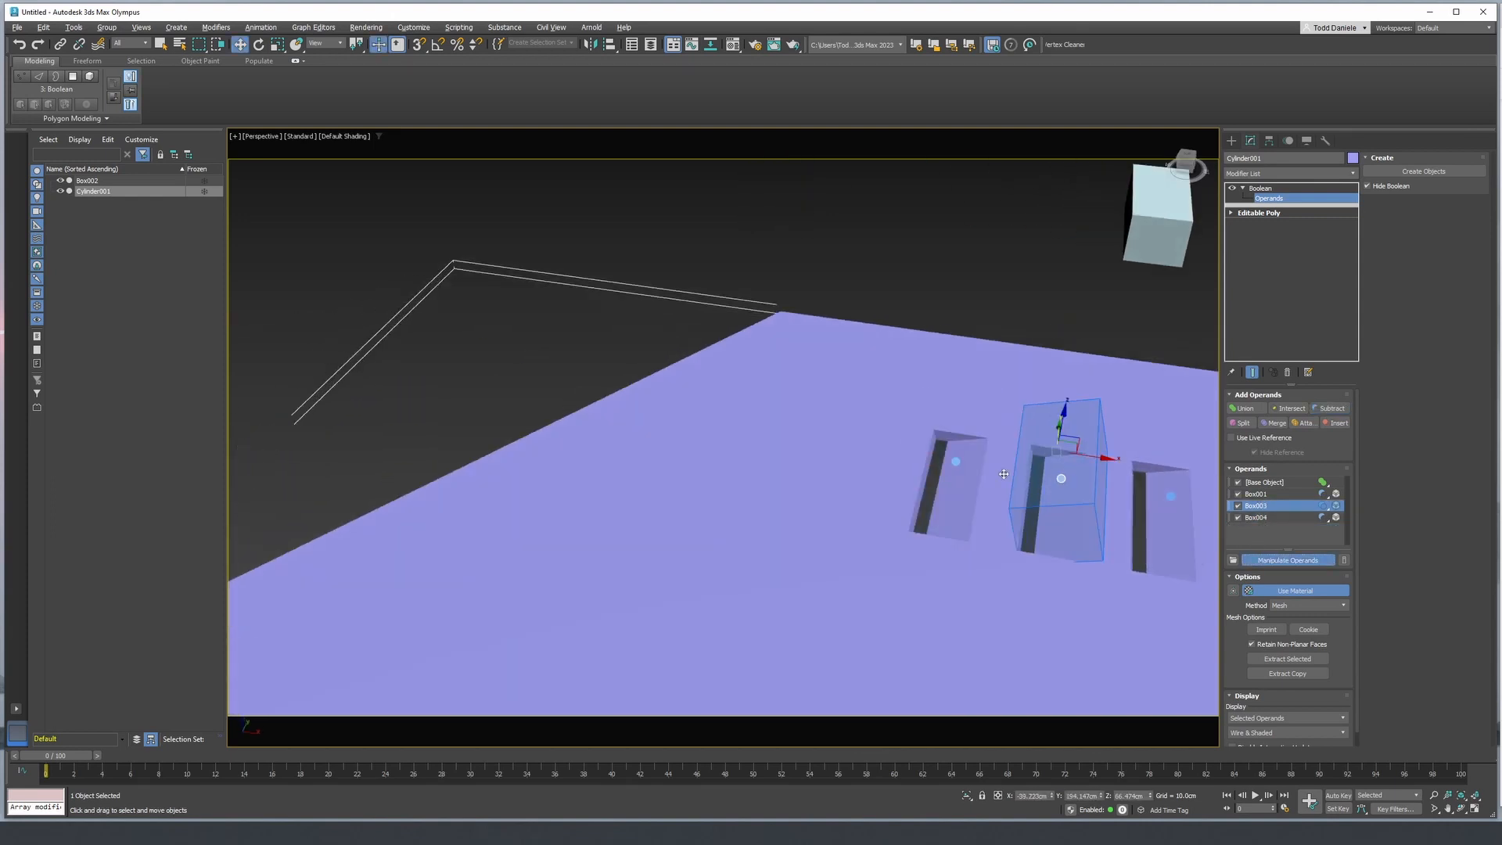
left_click(954, 462)
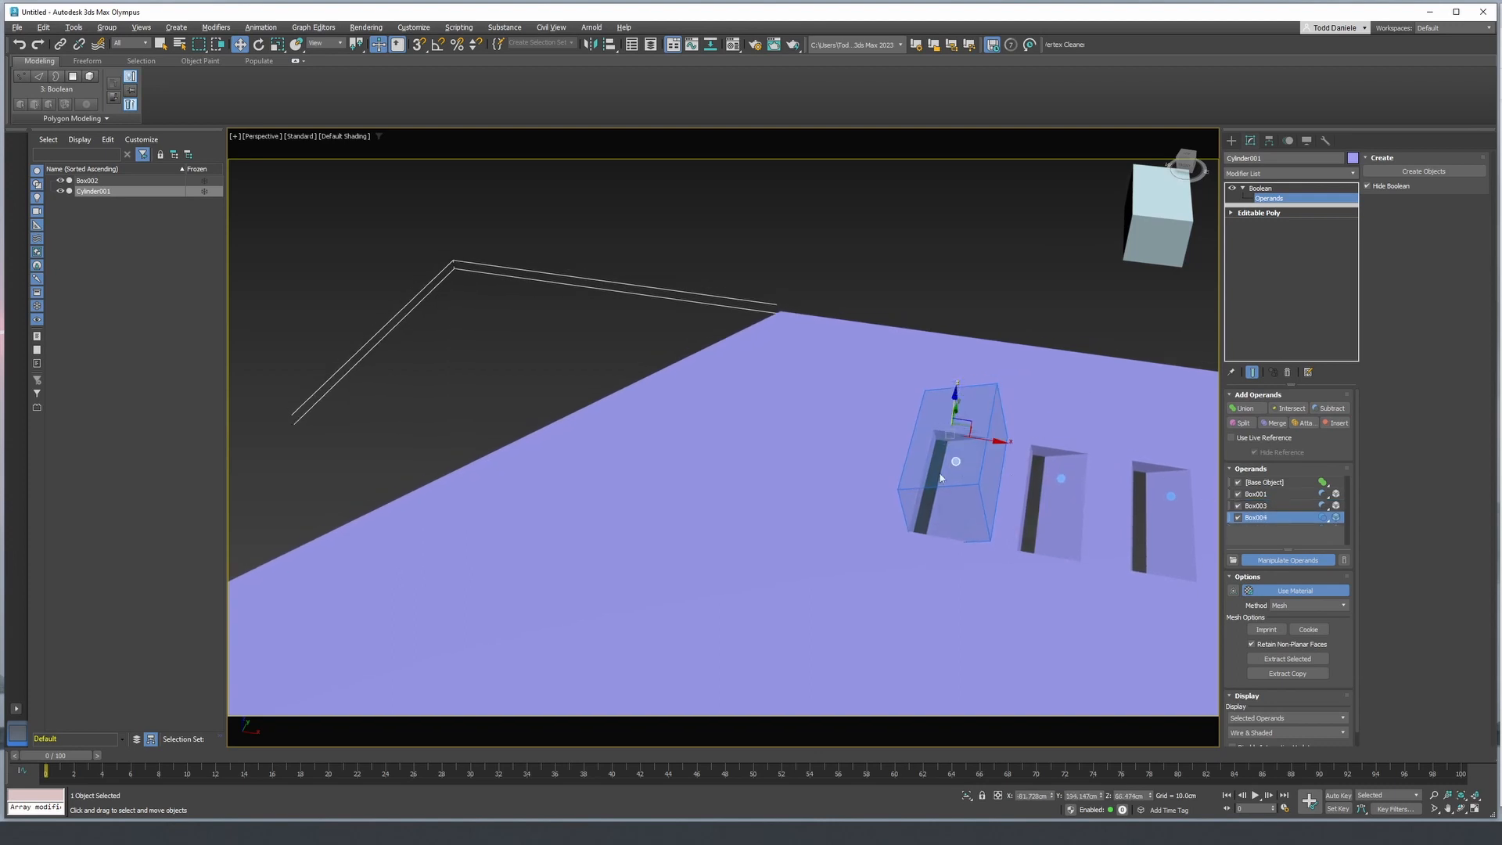
- Raise the subtracted box operand farthest along negative X about 3 cm along Z for a shallower recess
middle_click_drag(941, 478, 969, 440, "alt")
left_click(1038, 436)
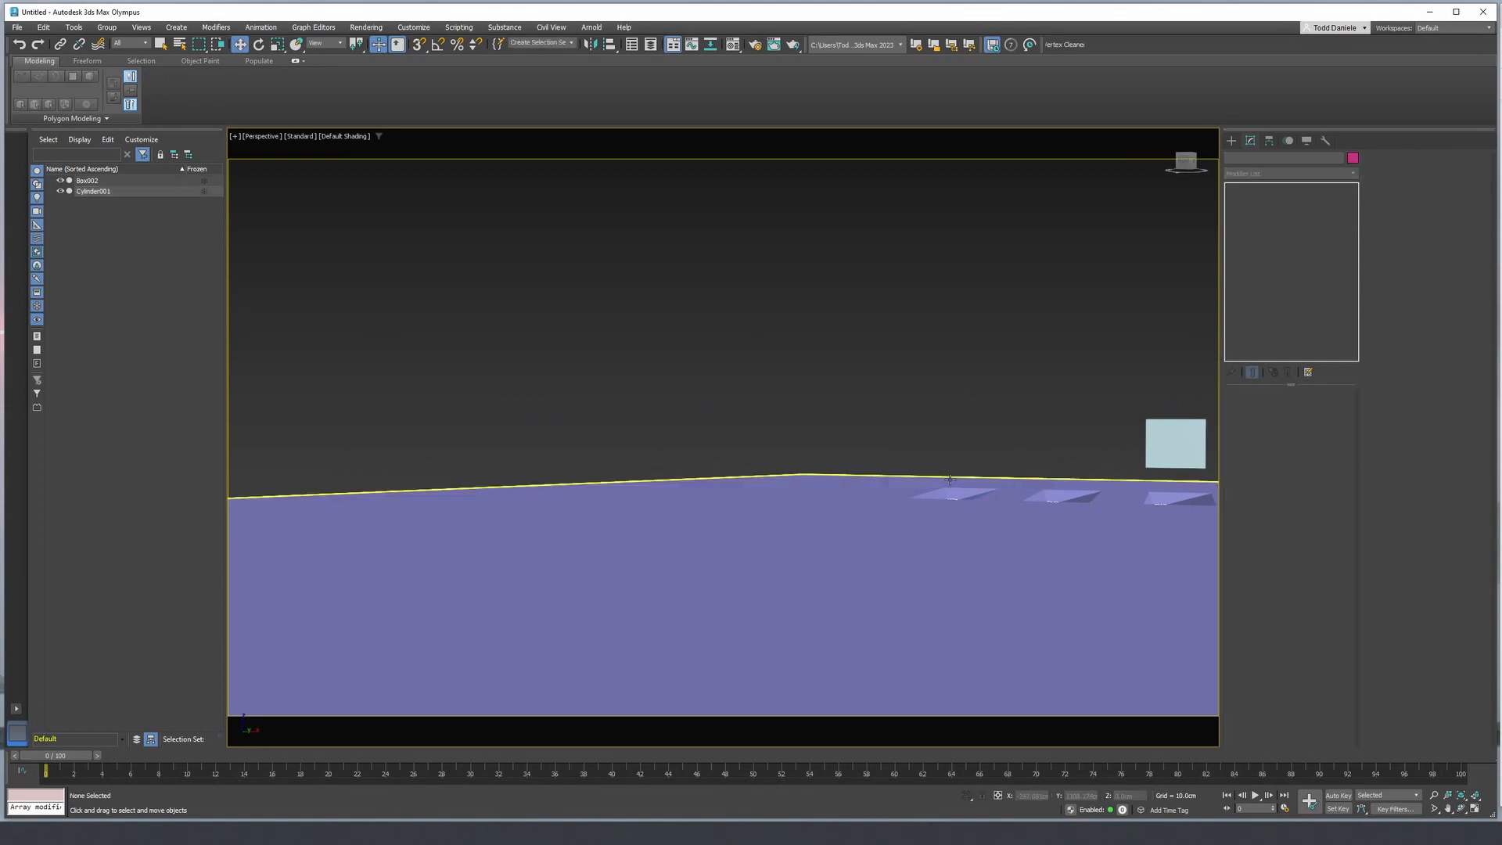
left_click(956, 481)
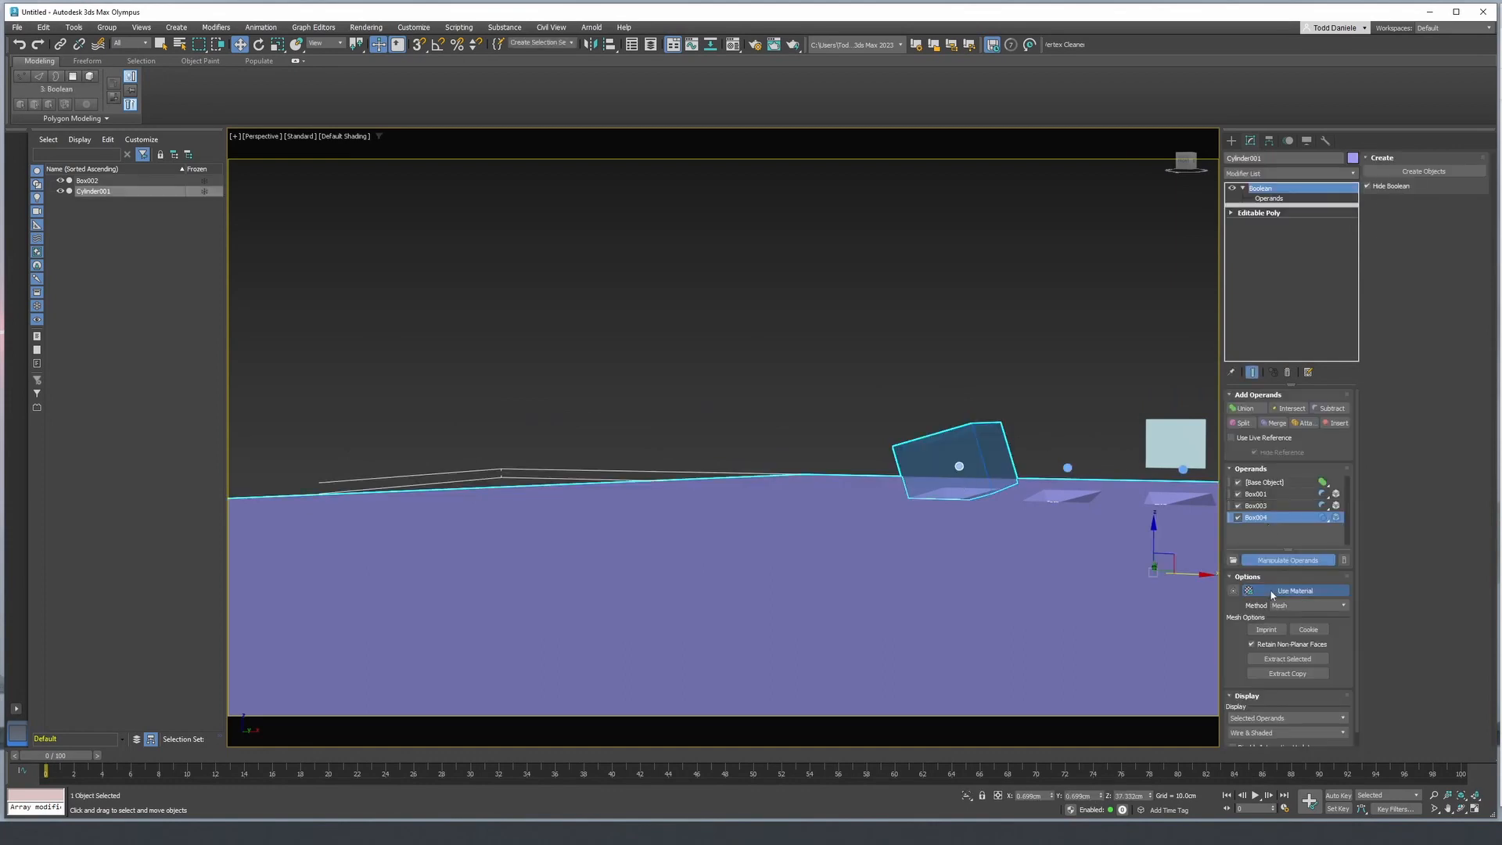
left_click(1068, 467)
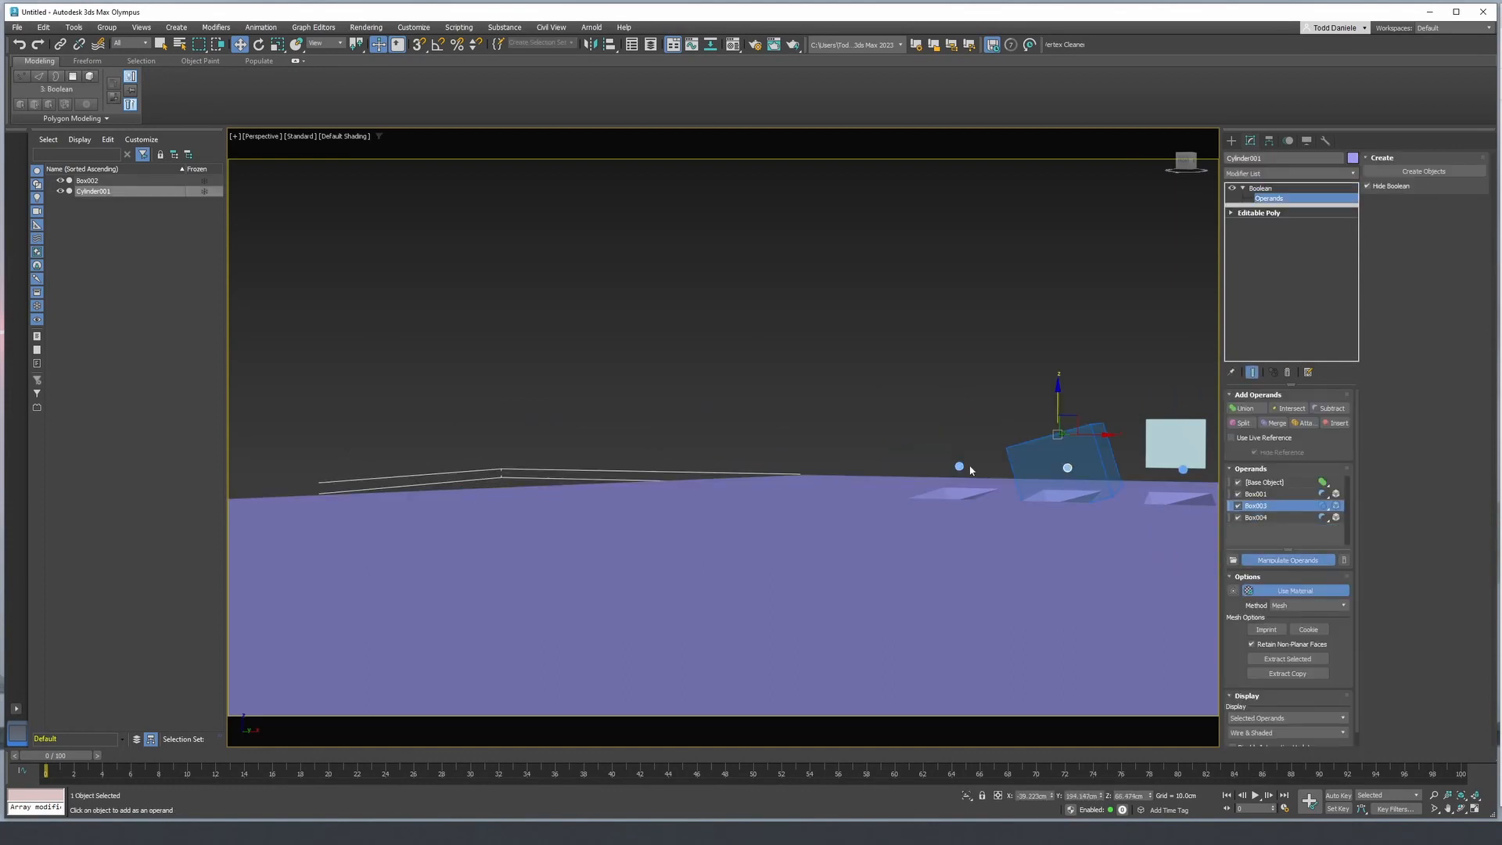
left_click(959, 467)
left_click_drag(950, 405, 950, 396)
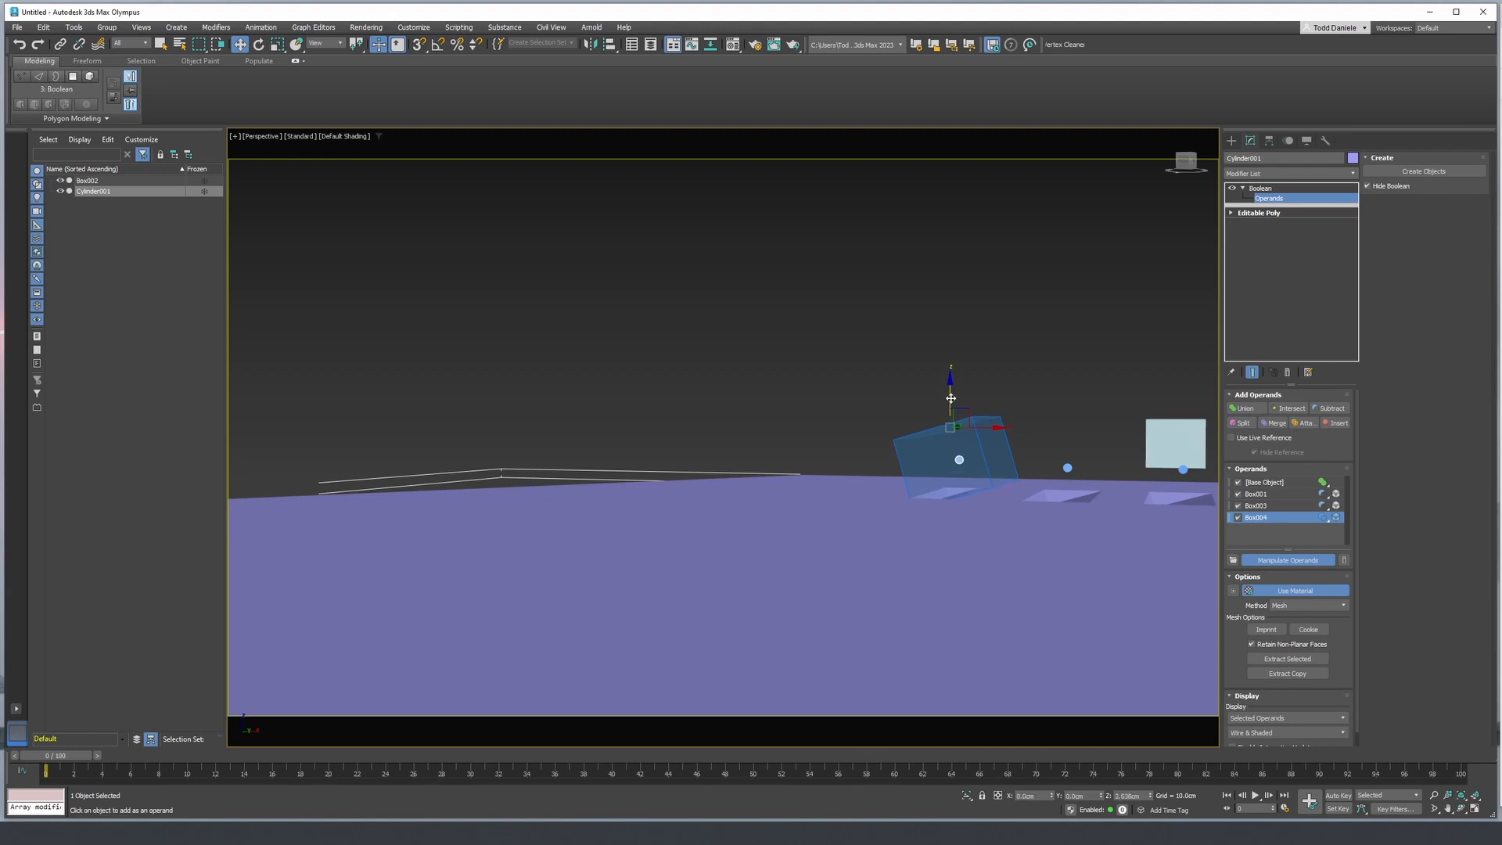
middle_click_drag(950, 397, 701, 384, "alt")
scroll(949, 417, "up", 3)
scroll(949, 417, "up", 3)
scroll(700, 384, "down", 3)
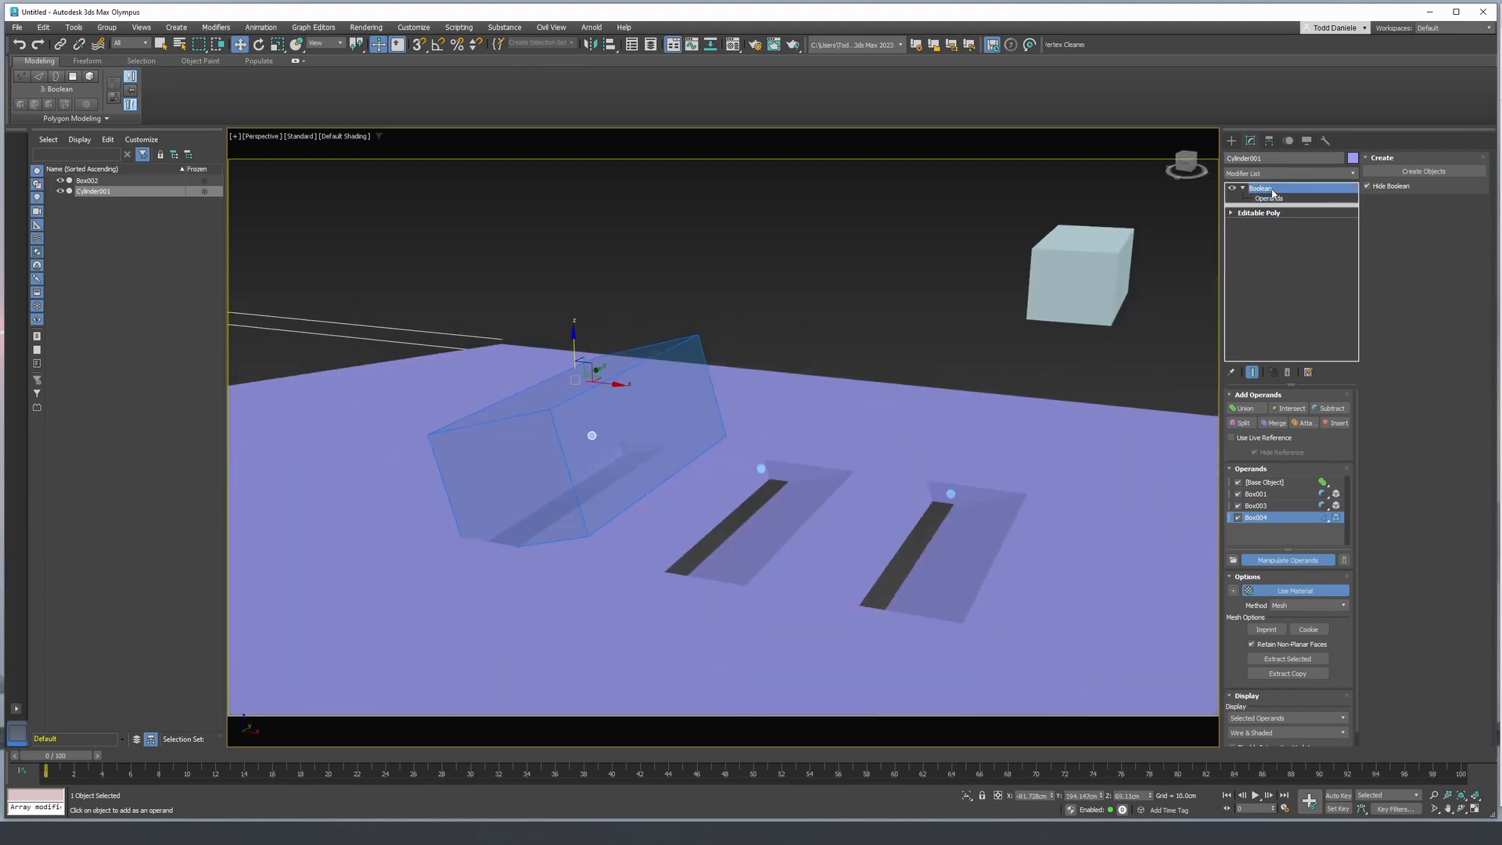
- Chamfer the lower long edge of the instanced box outside the panel by 9.77 cm with 3 segments, and leave edge level
left_click(1099, 279)
left_click(1232, 188)
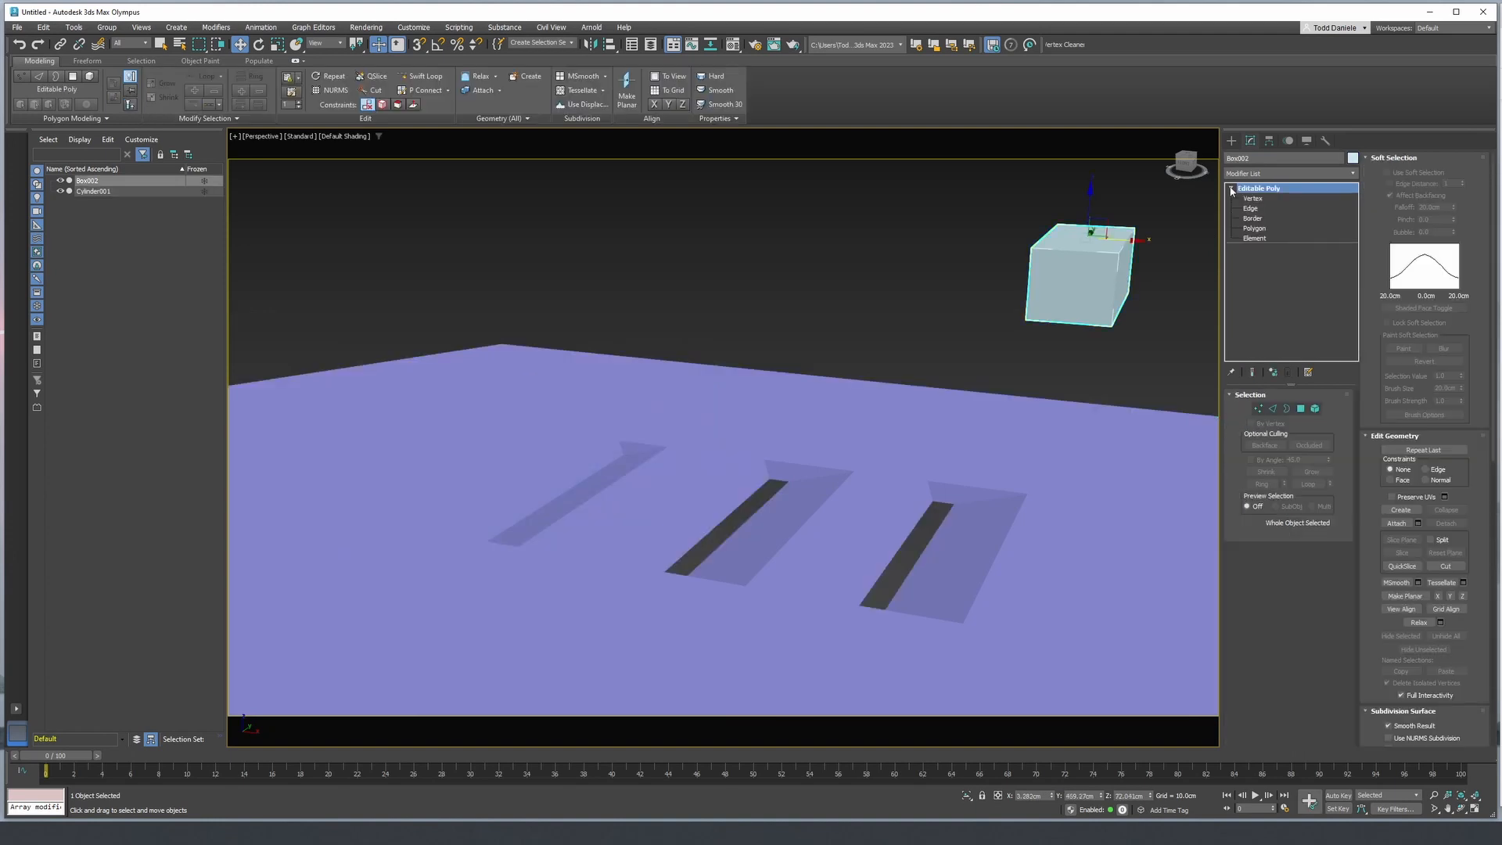
left_click(1249, 209)
middle_click_drag(1070, 338, 1036, 381, "alt")
left_click(1068, 315)
left_click(1418, 491)
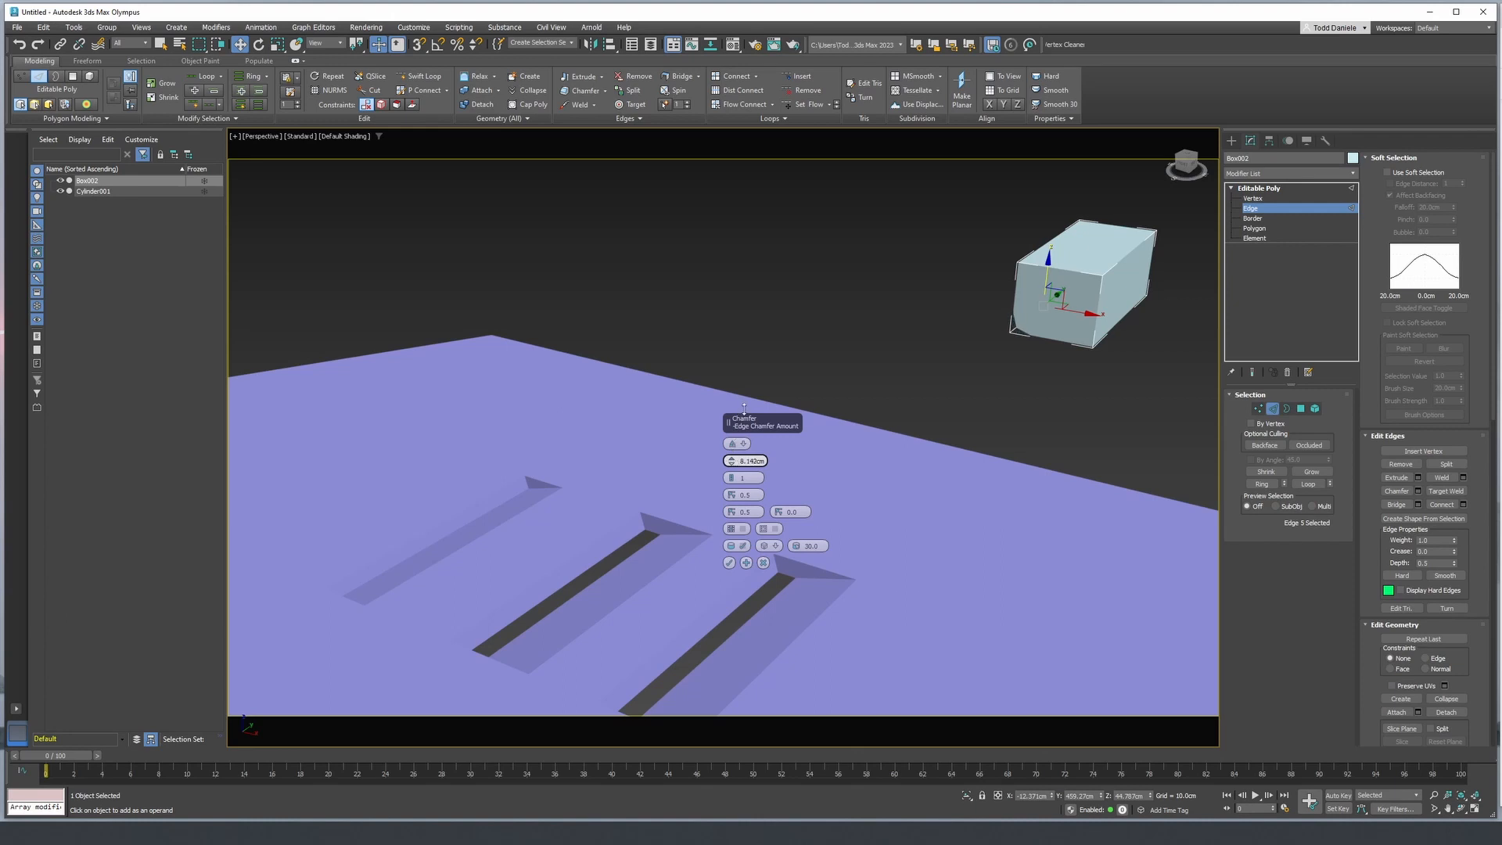
left_click_drag(744, 408, 744, 400)
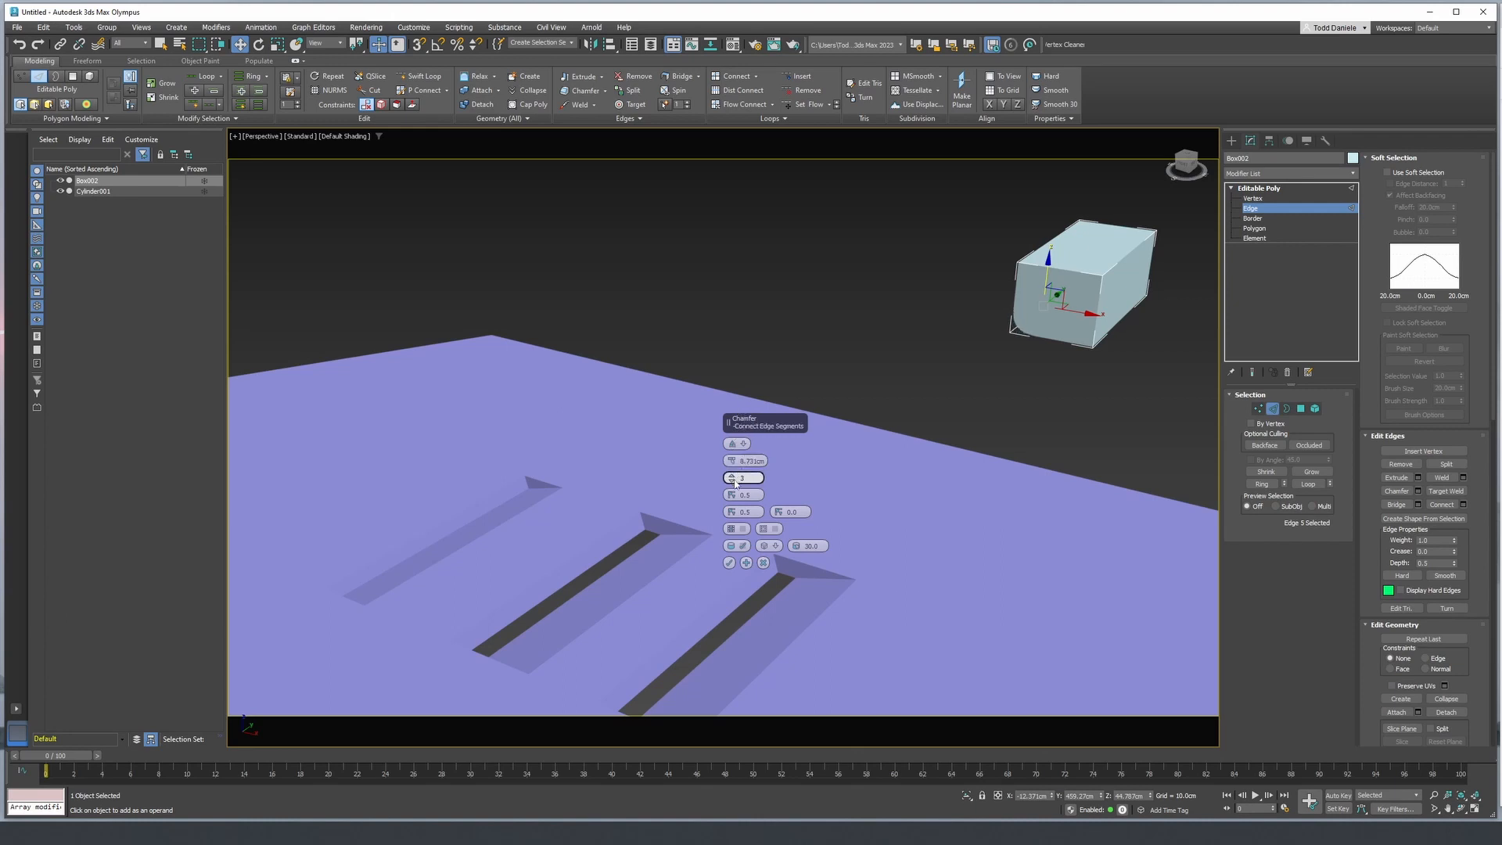
left_click(729, 564)
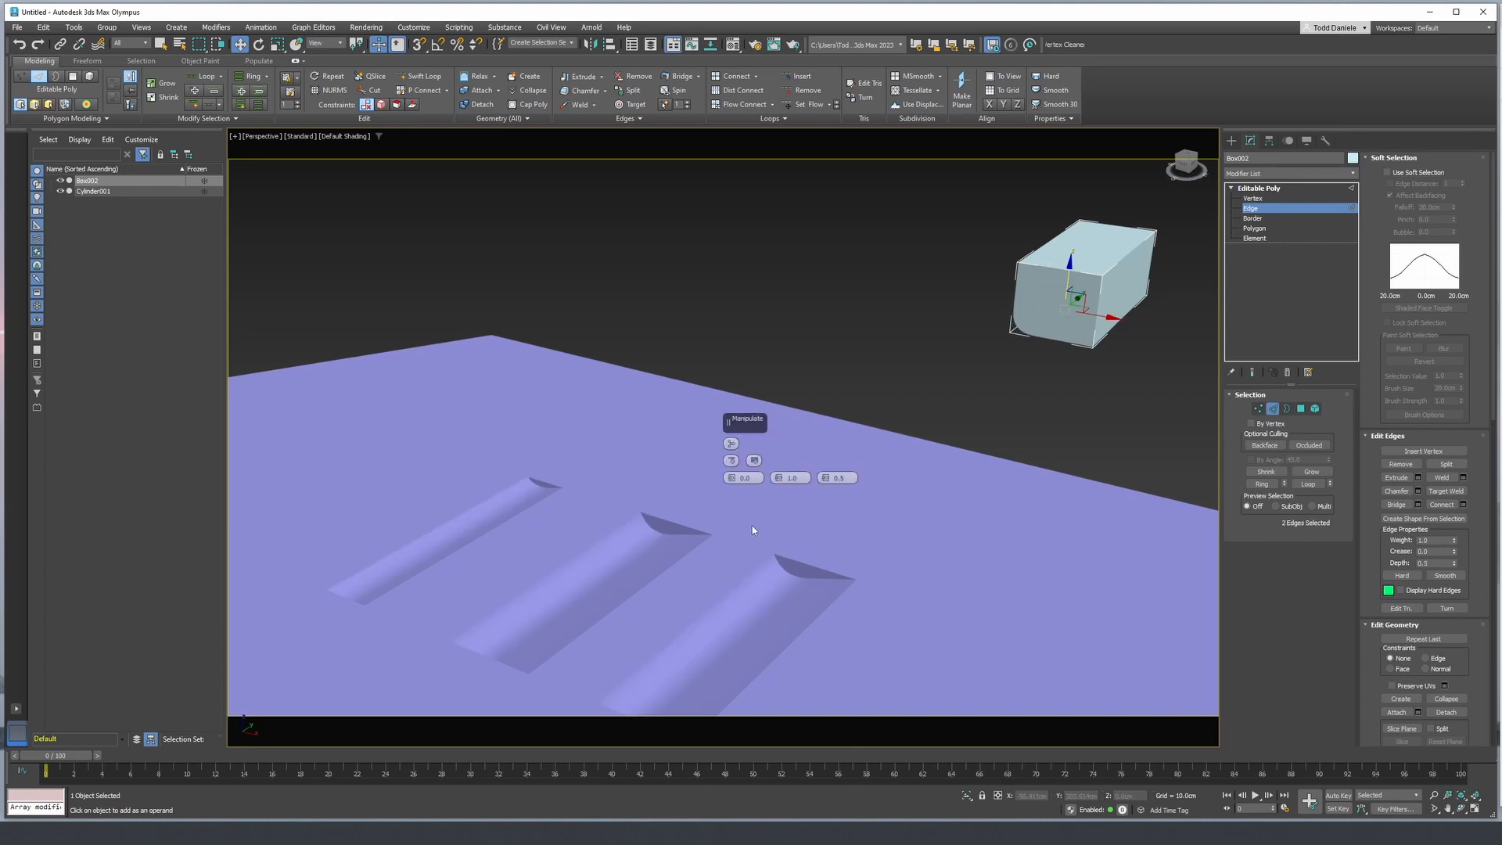
middle_click_drag(627, 570, 1004, 579, "alt")
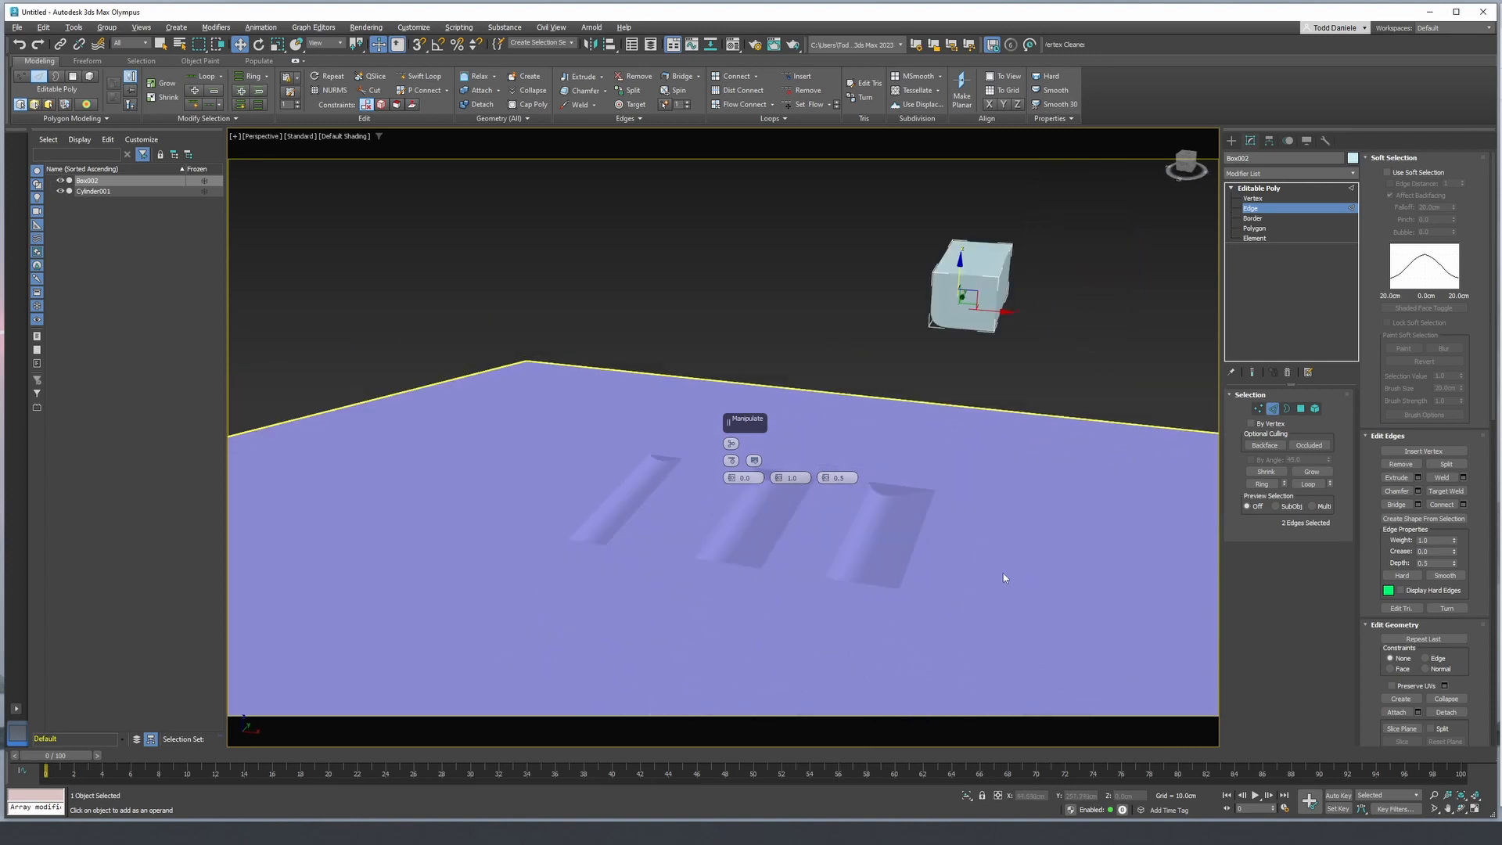
middle_click_drag(870, 546, 982, 530, "alt")
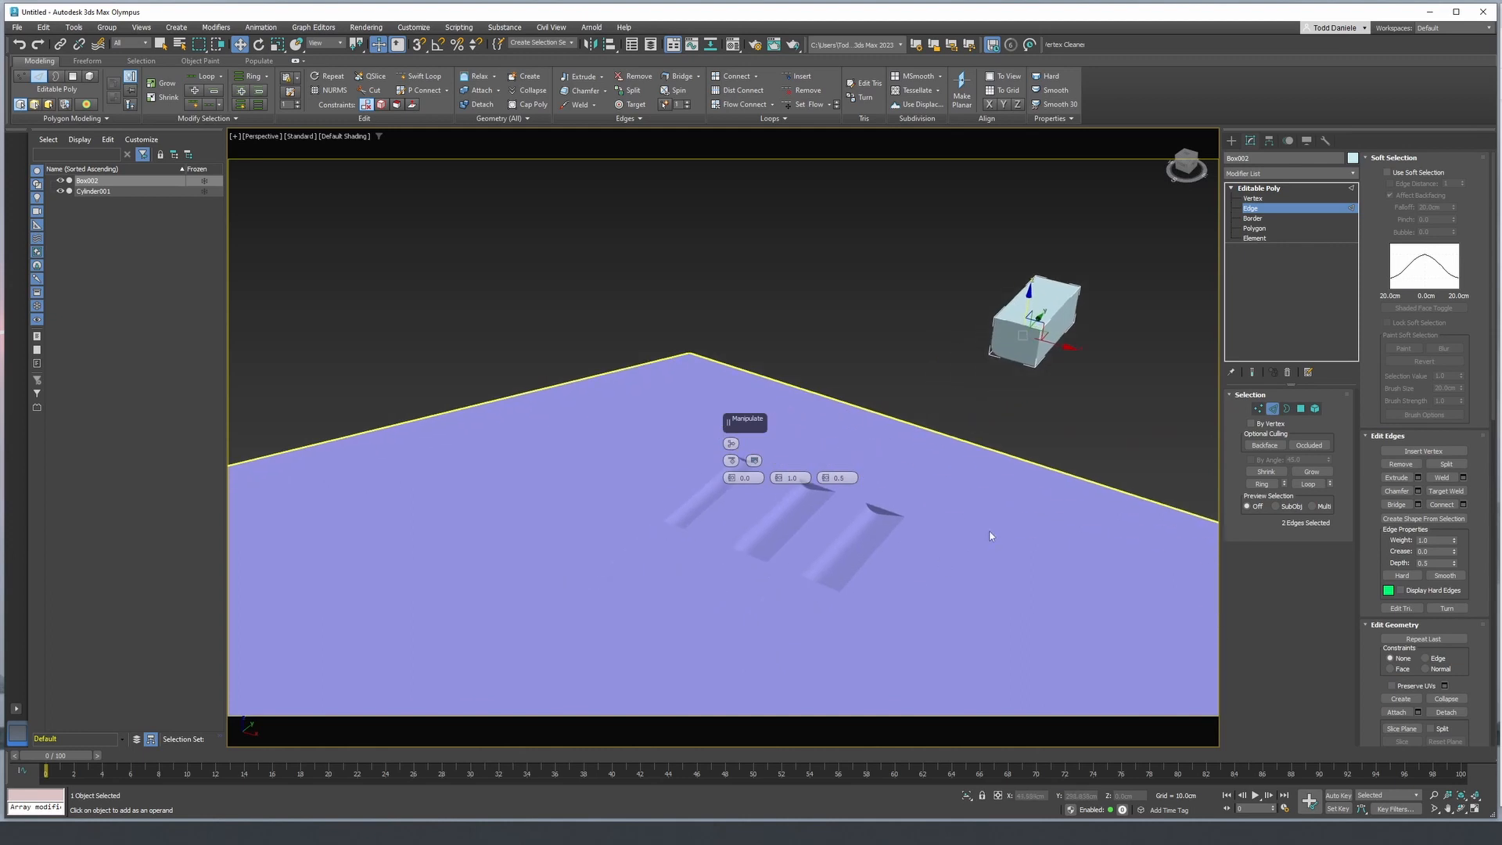
left_click(959, 456)
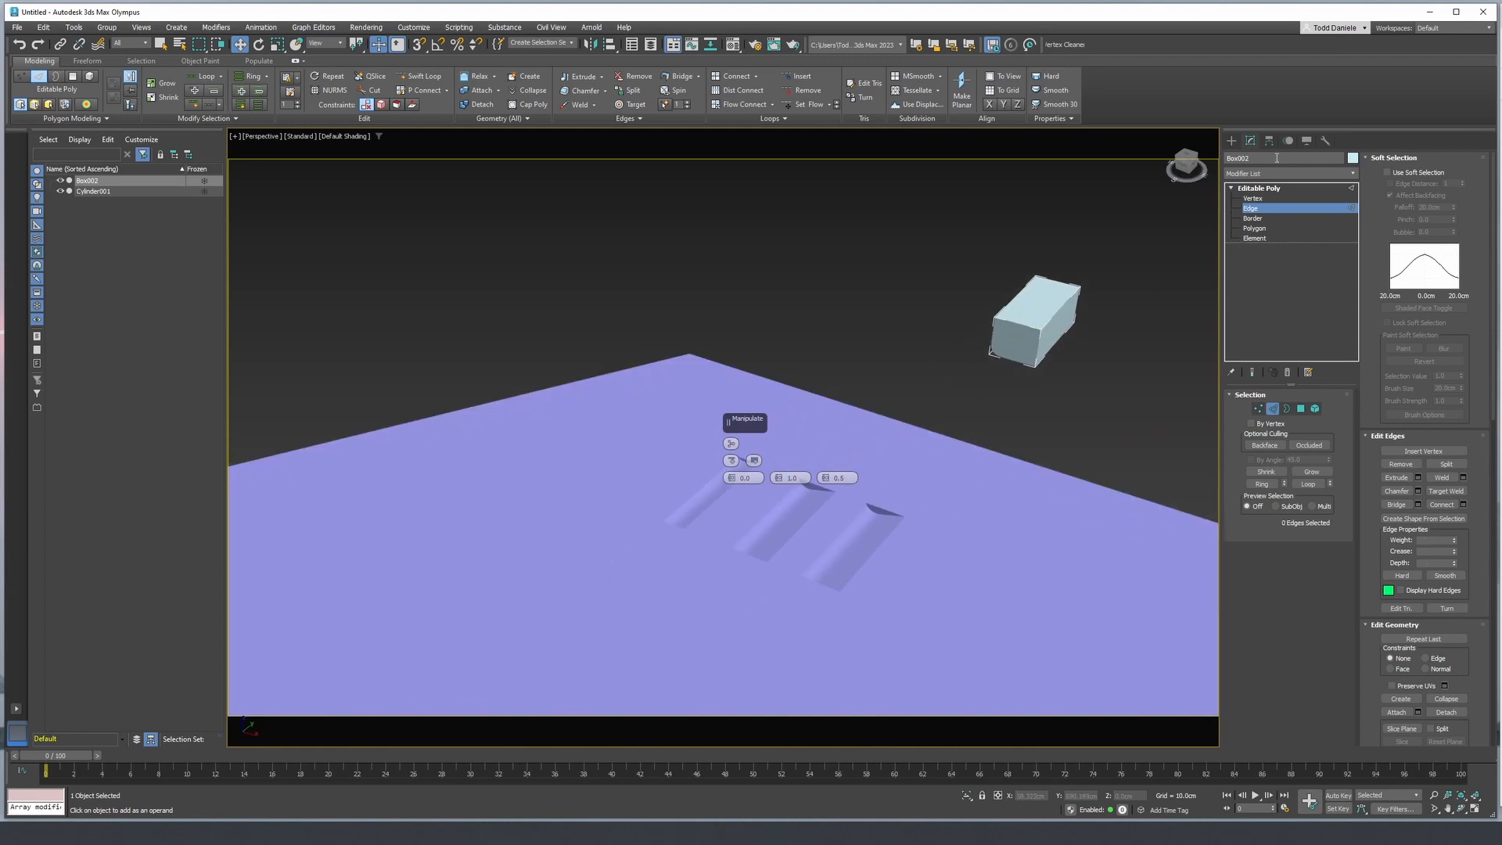
left_click(1259, 188)
- Lower the other two subtracted box operands about 3 cm each along Z, and display the edges again
left_click(1012, 493)
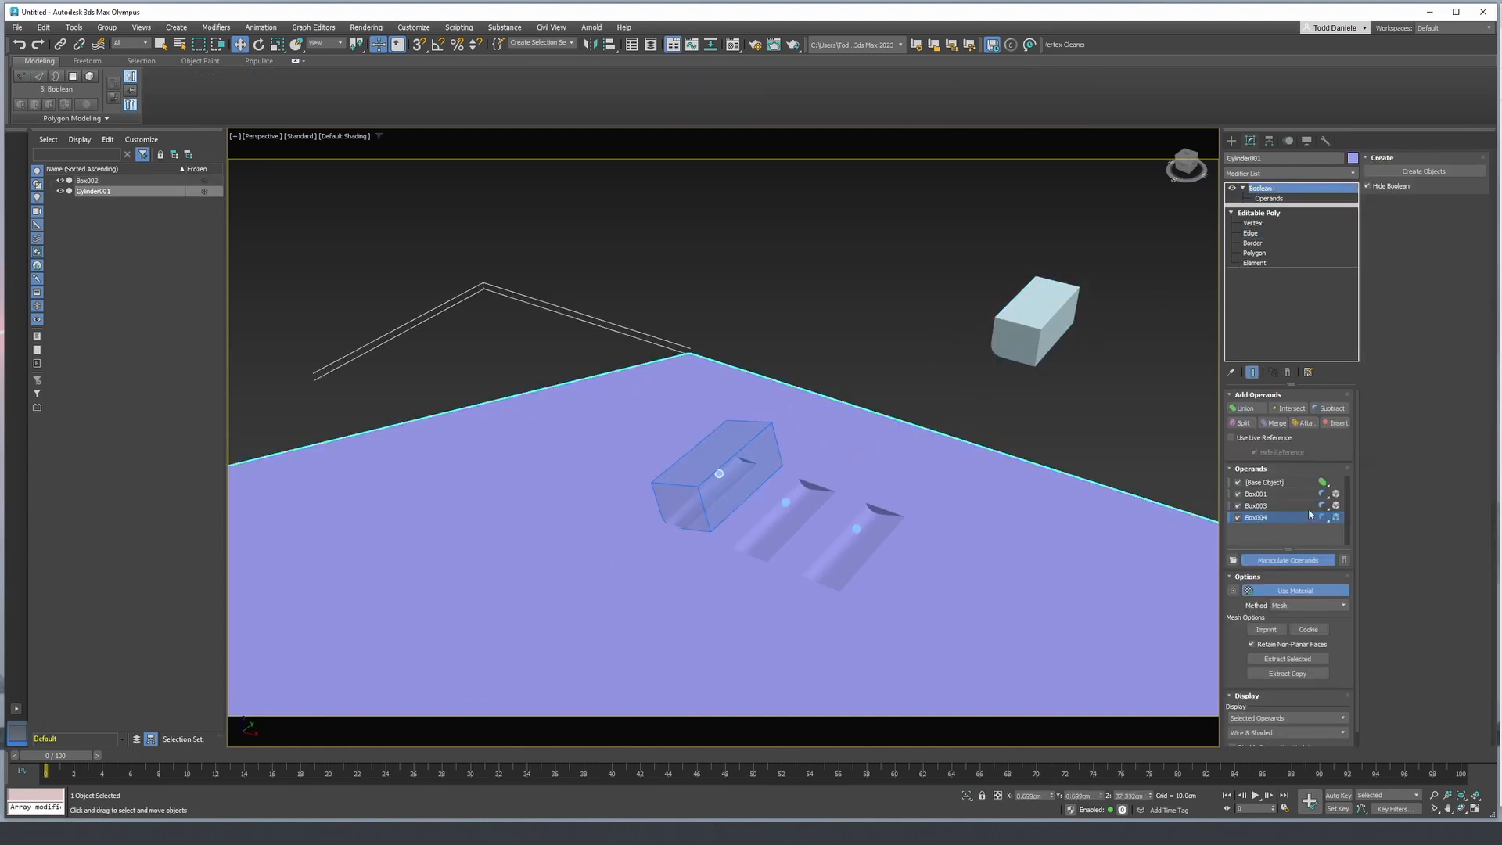
left_click(1281, 506)
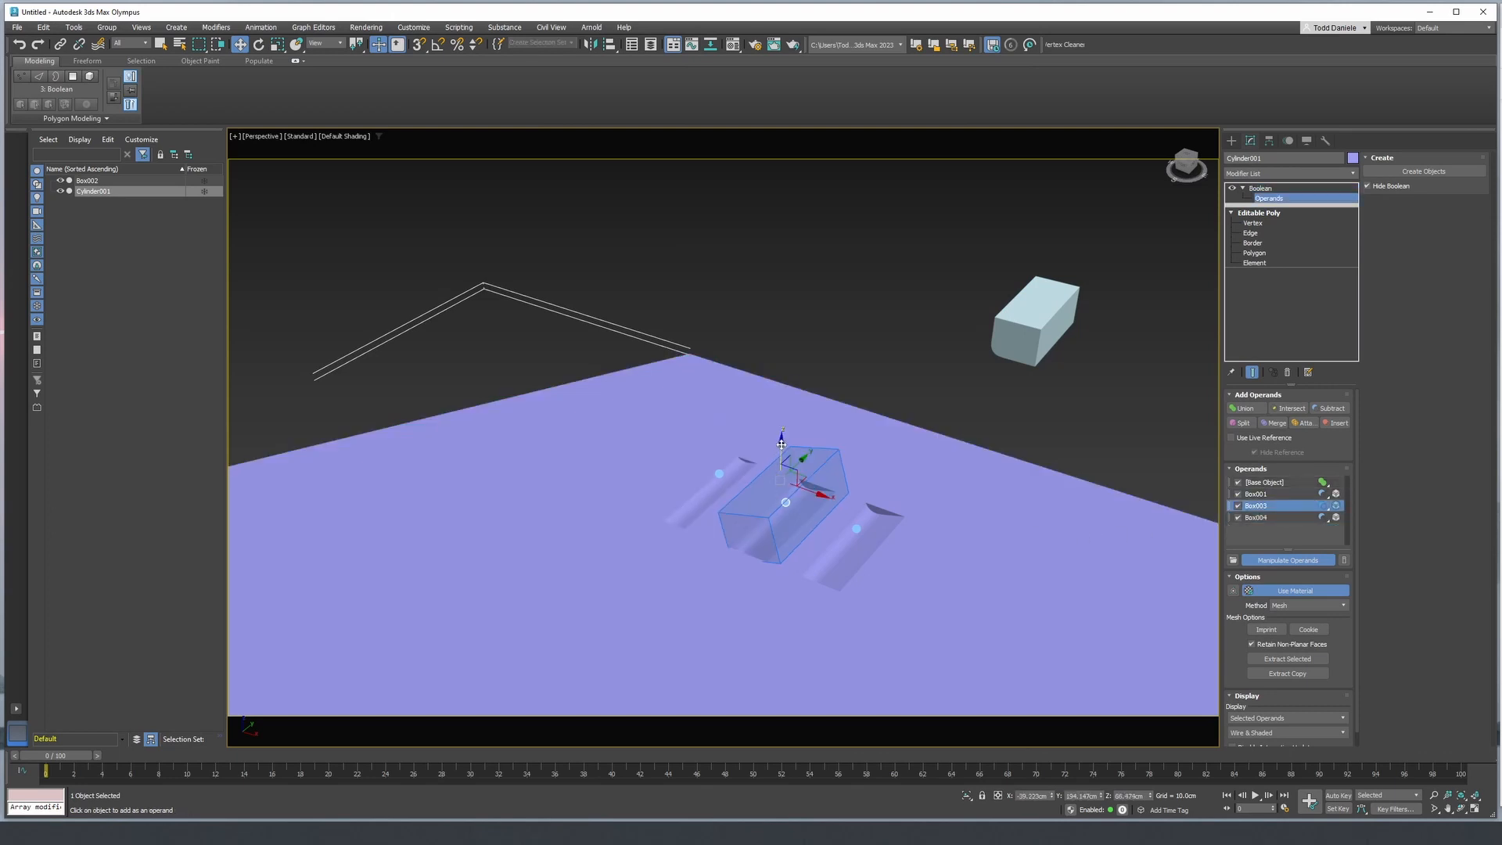
left_click_drag(782, 445, 781, 449)
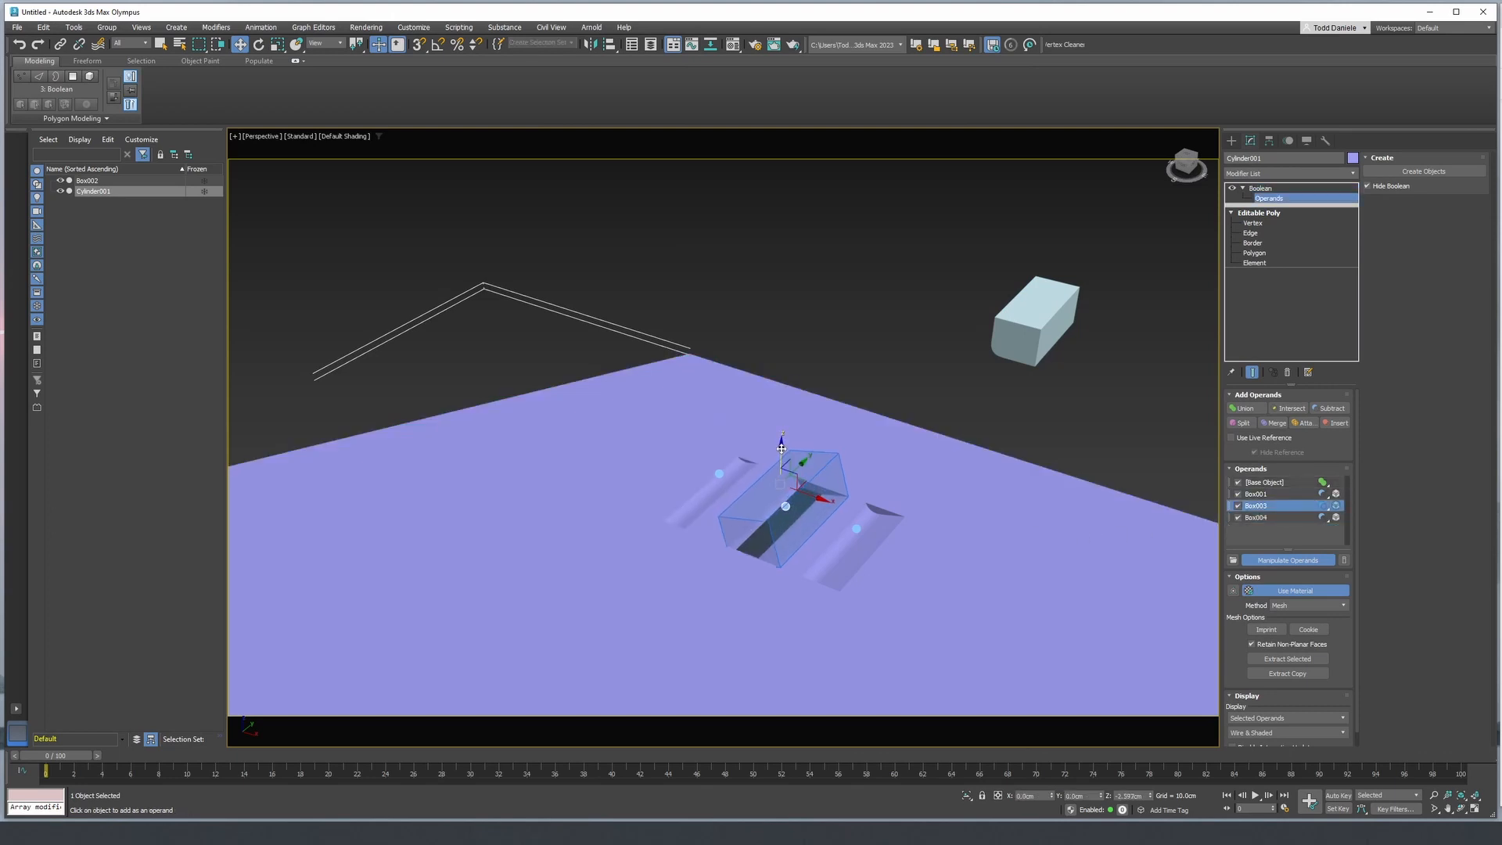
left_click(850, 530)
left_click_drag(853, 482, 853, 488)
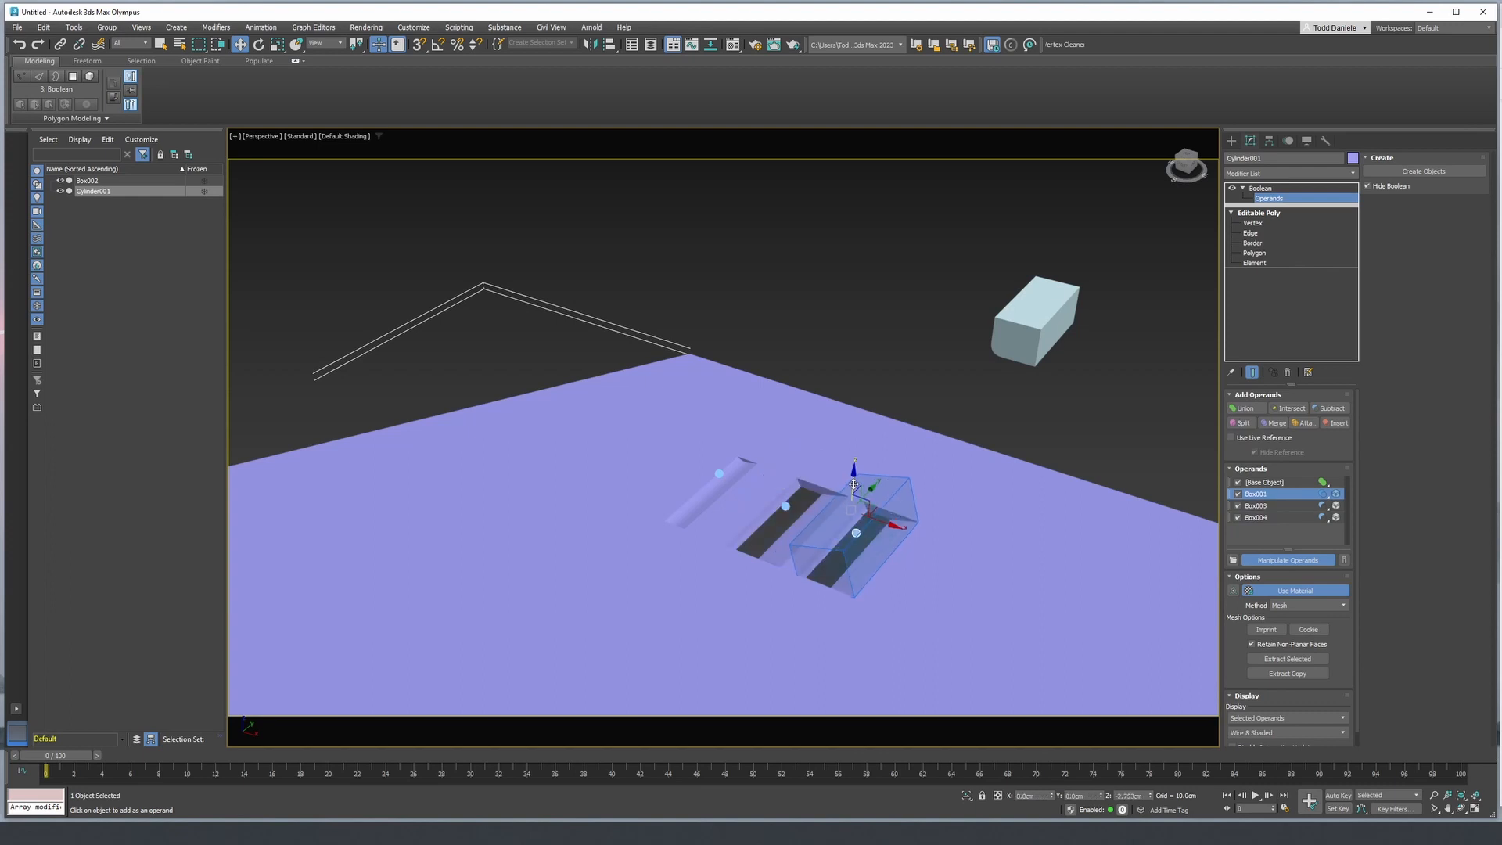
left_click(876, 375)
mouse_move(889, 381)
middle_mouse_down("alt")
mouse_move(983, 449)
mouse_move(976, 473)
mouse_move(956, 453)
mouse_move(886, 534)
mouse_move(837, 453)
mouse_move(824, 380)
middle_mouse_up("alt")
key("F4")
- Create a six-sided cylinder, about 15 cm in radius and 93 cm high, standing on the panel near the slotted edge's negative X corner
scroll(815, 328, "up", 5)
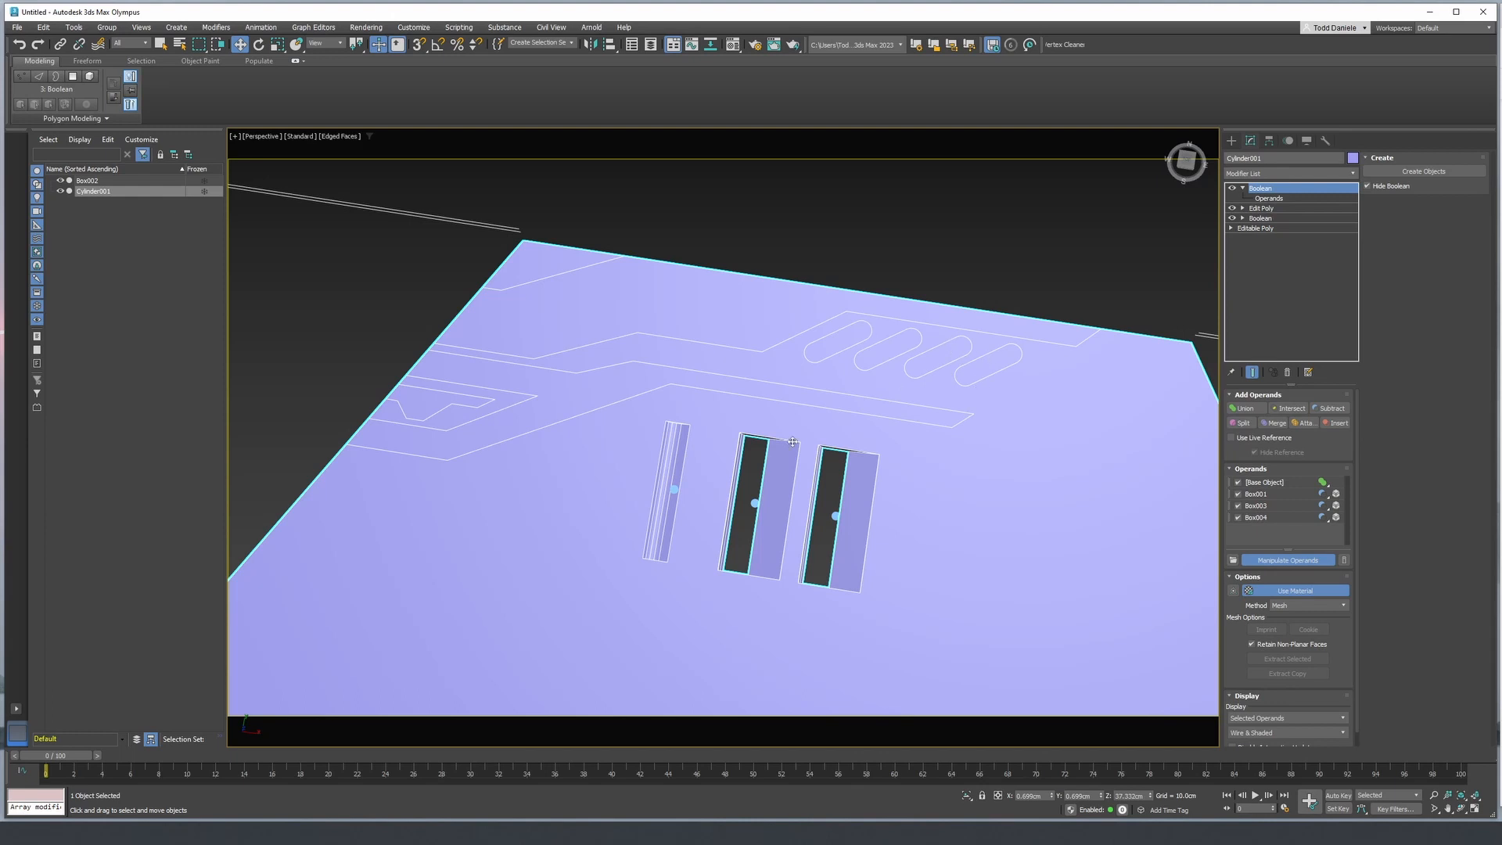
middle_click_drag(774, 506, 982, 404, "alt")
scroll(982, 403, "down", 3)
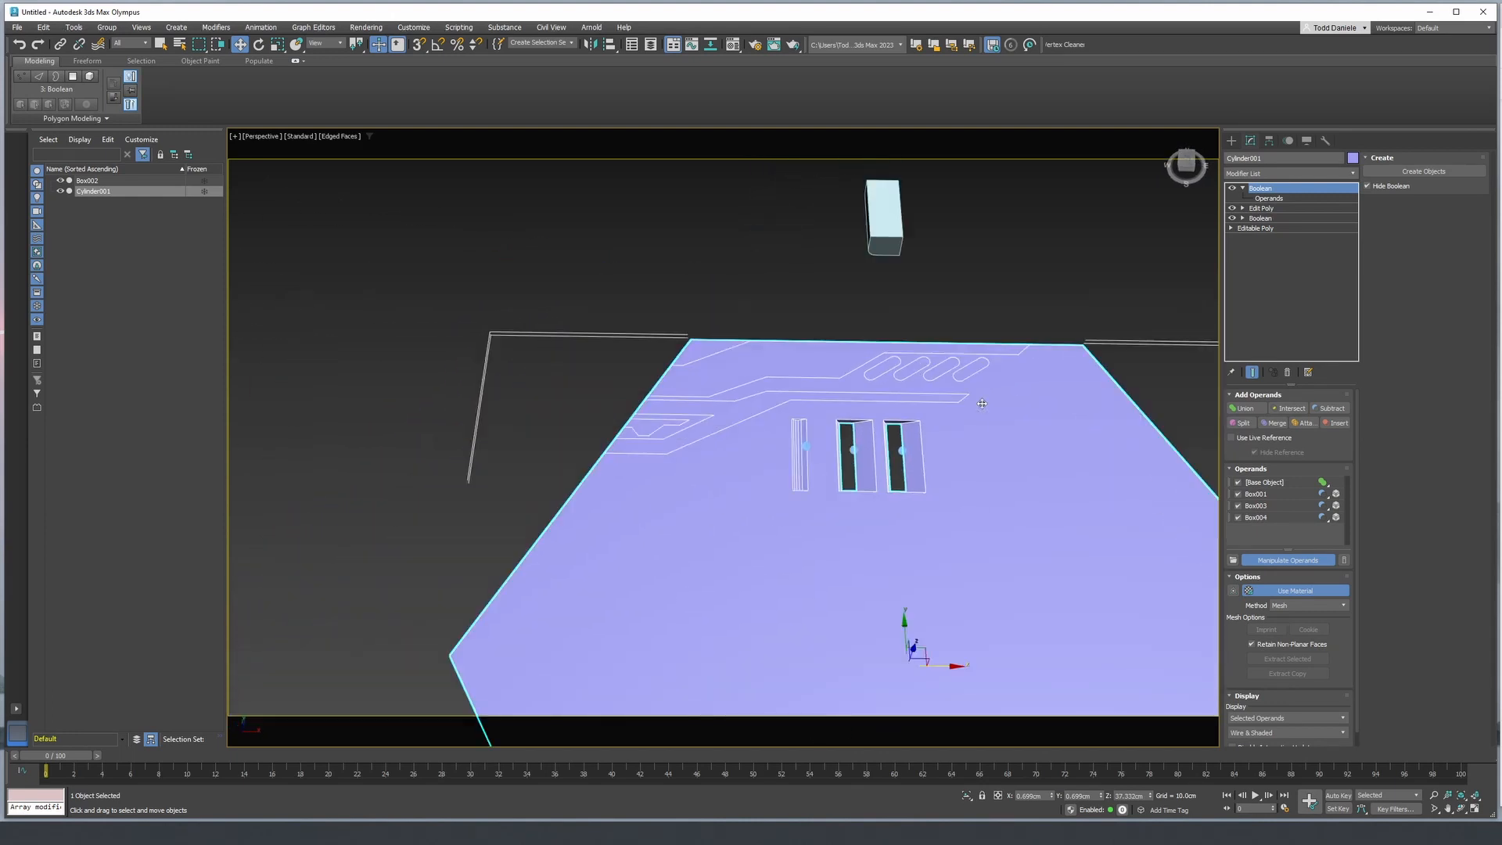
left_click(1232, 140)
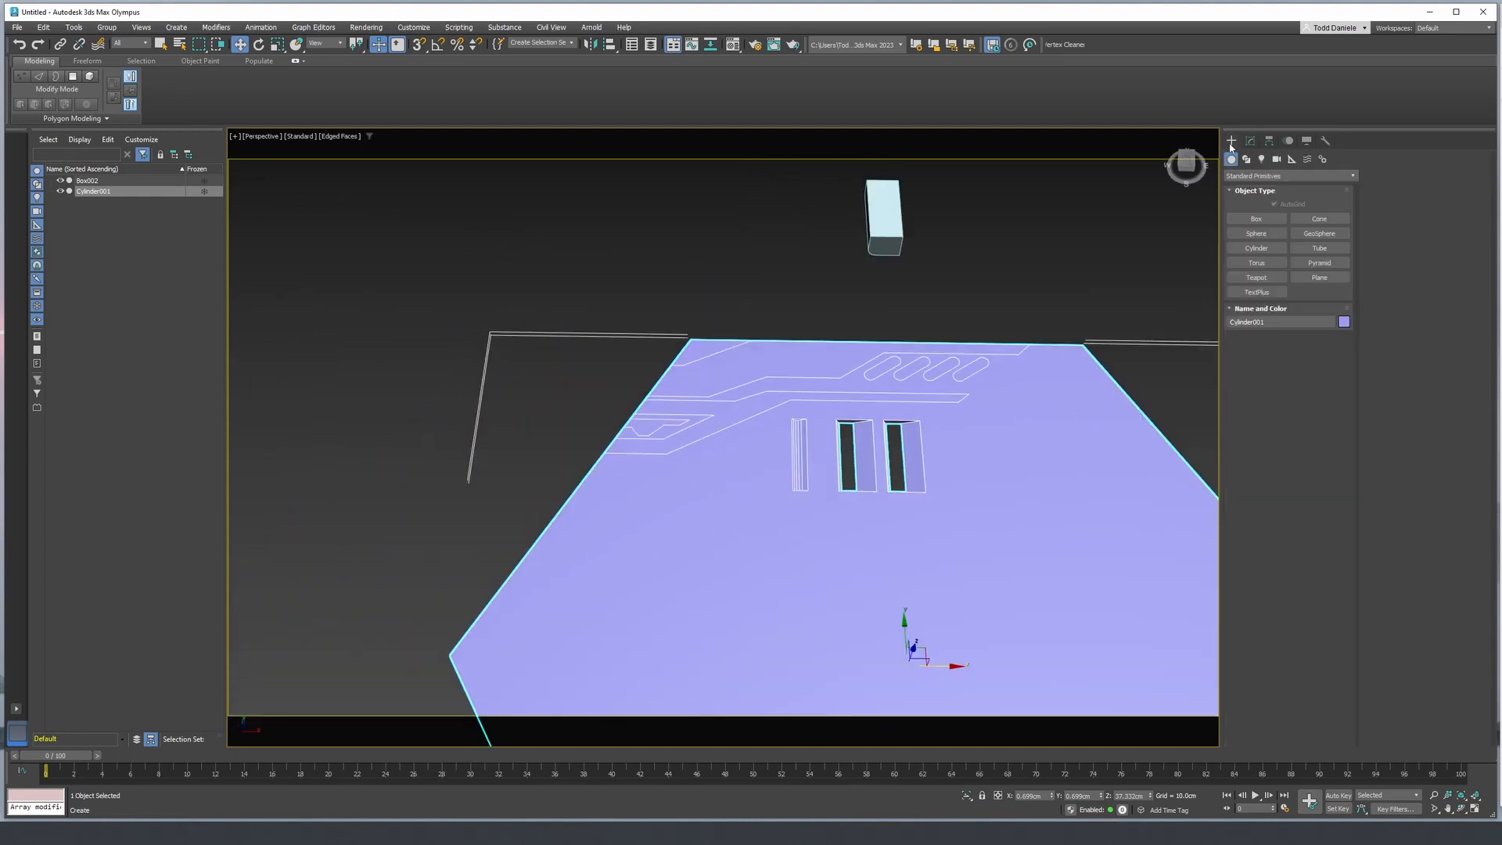
left_click(1257, 248)
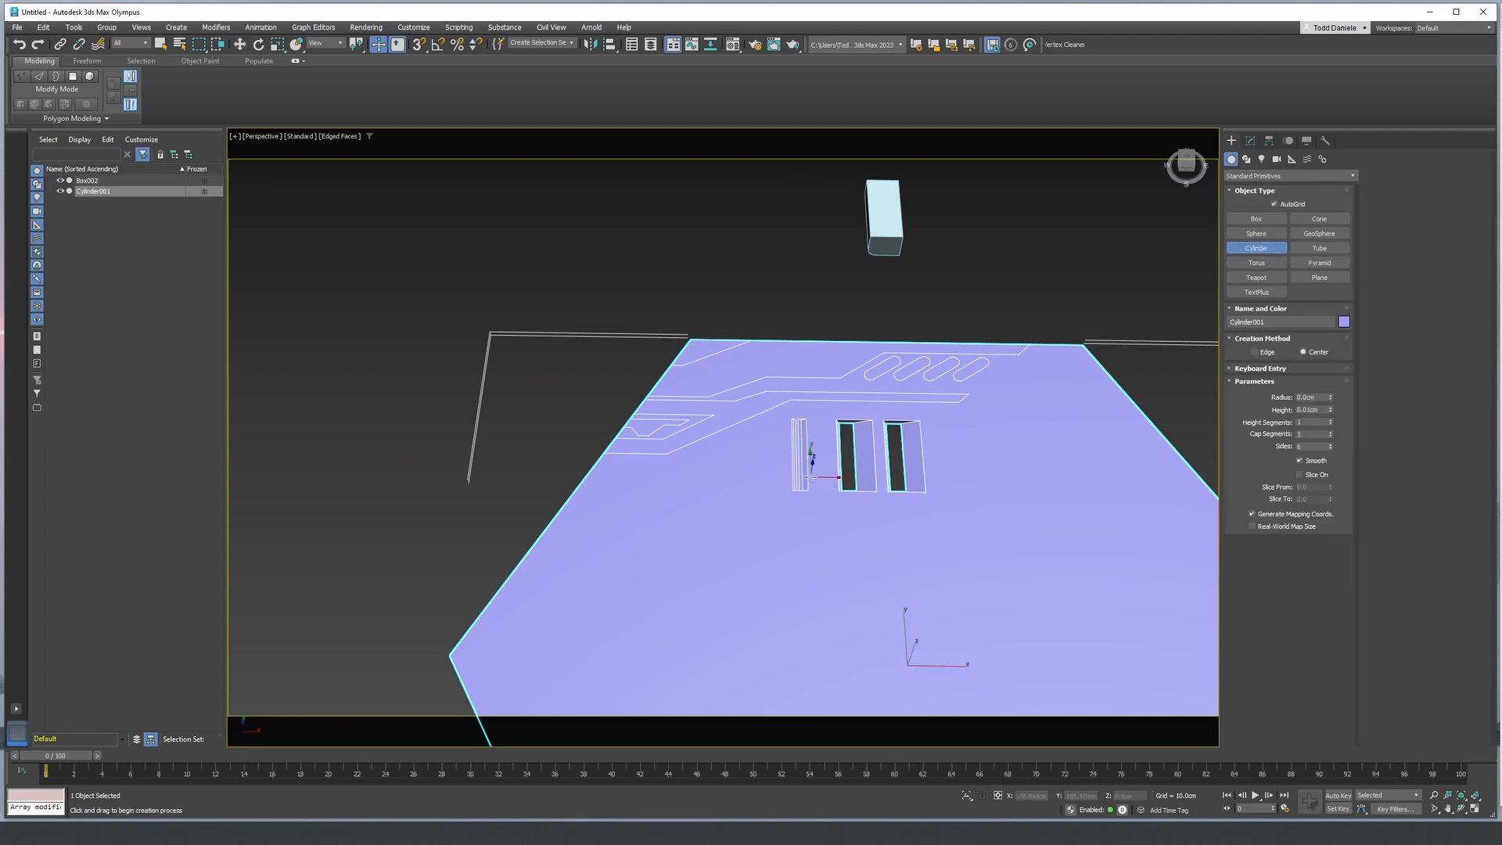
middle_click_drag(795, 460, 701, 519)
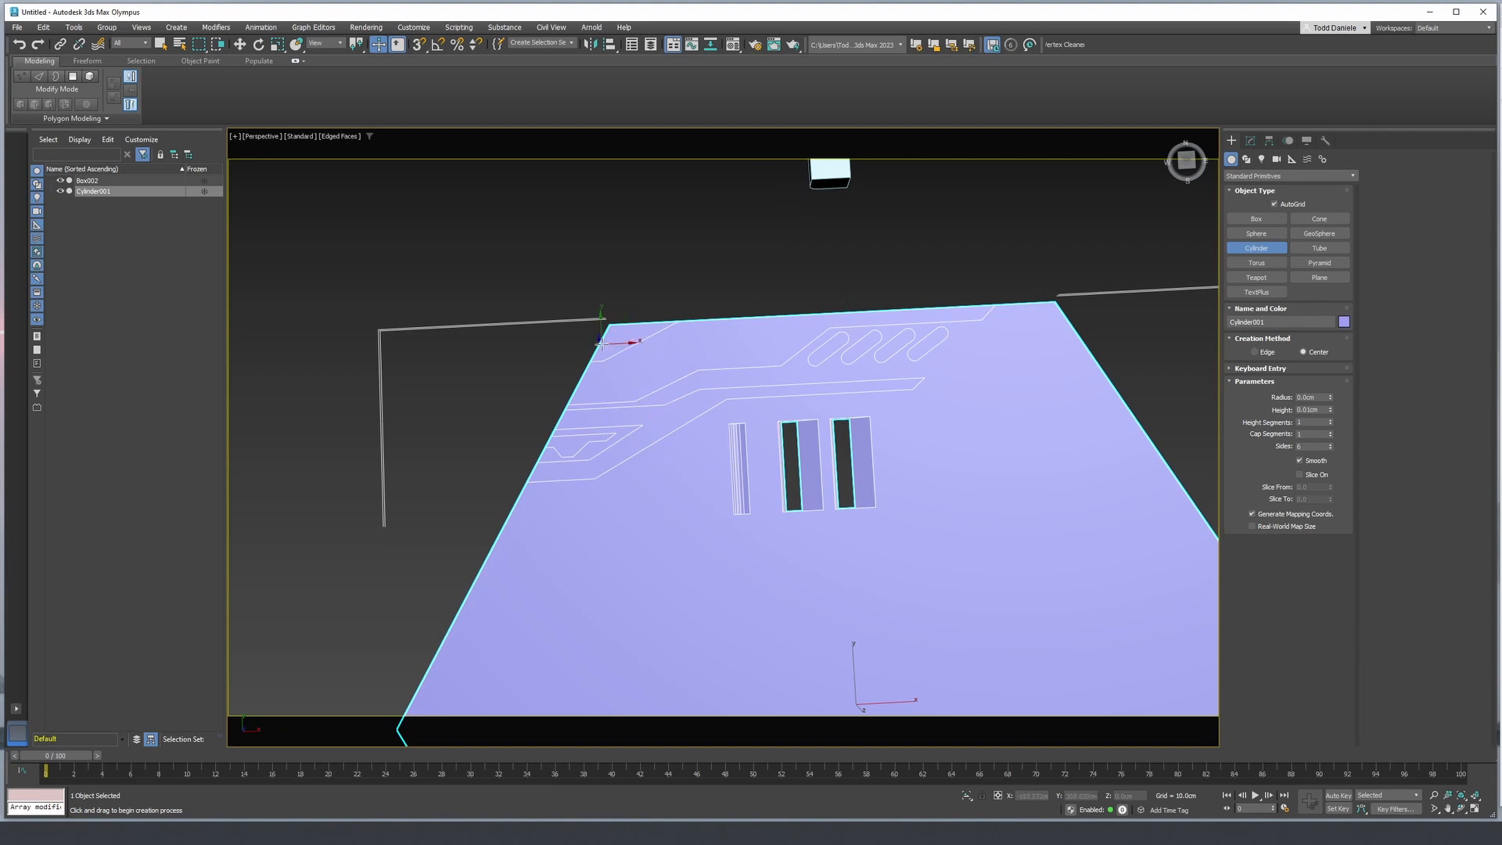
left_click_drag(644, 364, 661, 373)
left_click(642, 257)
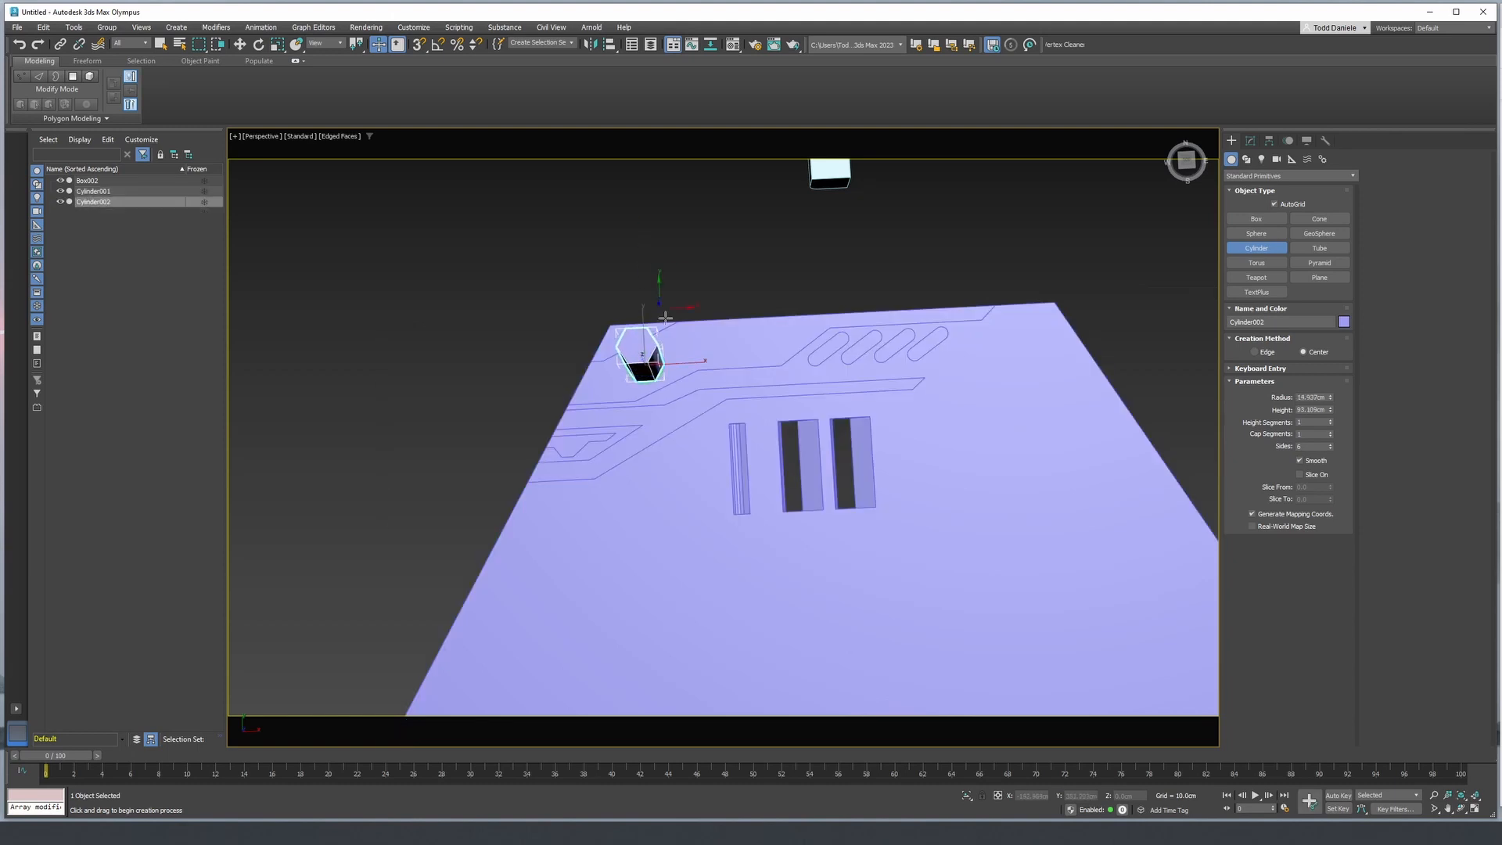
- Set the new cylinder's number of sides to 40 and switch to the Move tool
middle_click_drag(702, 403, 657, 398, "alt")
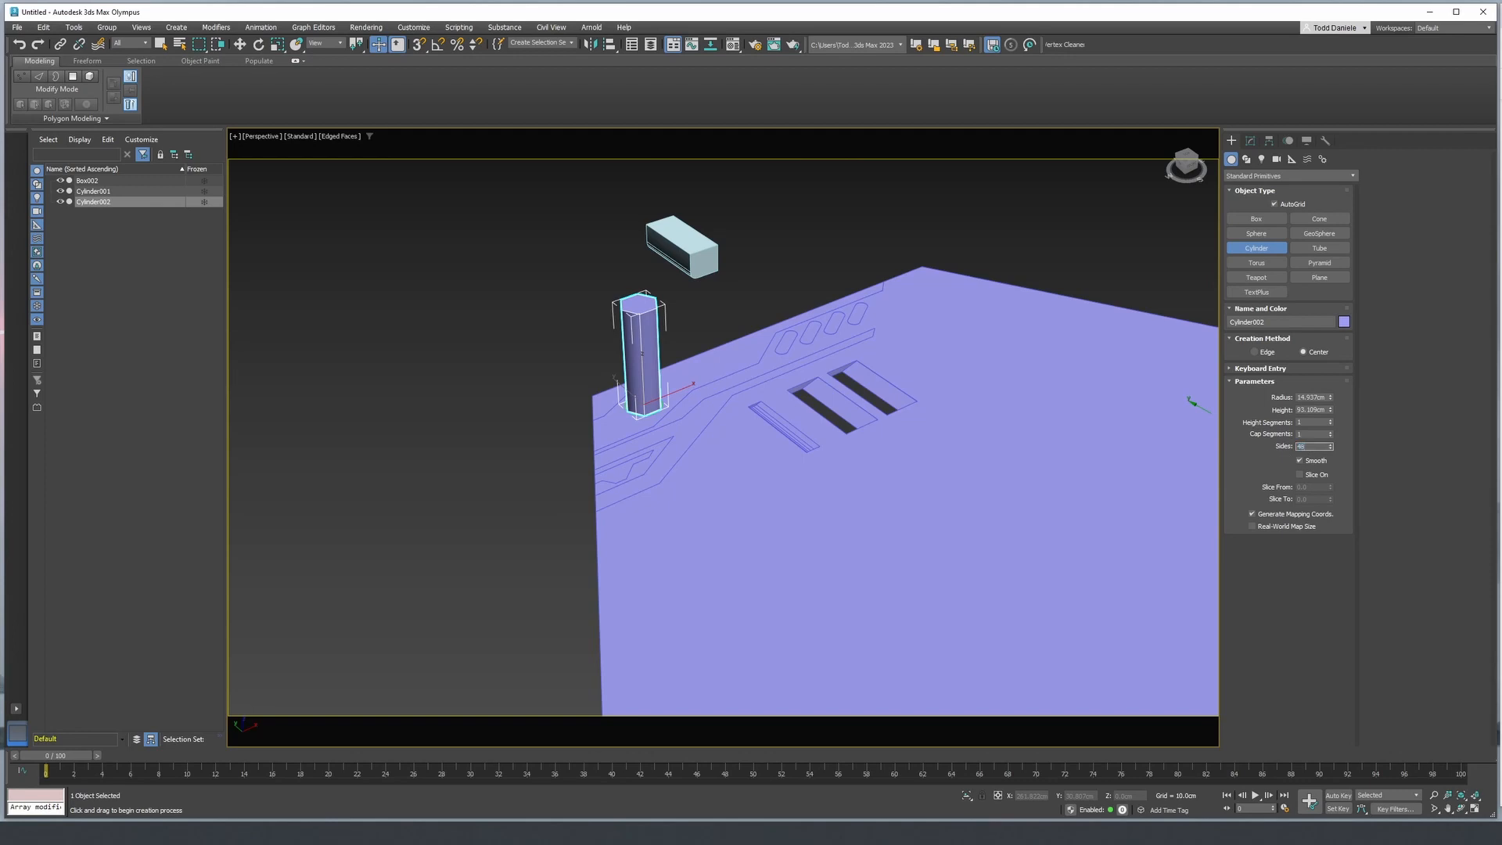
key("Return")
middle_click_drag(728, 430, 747, 447)
key("w")
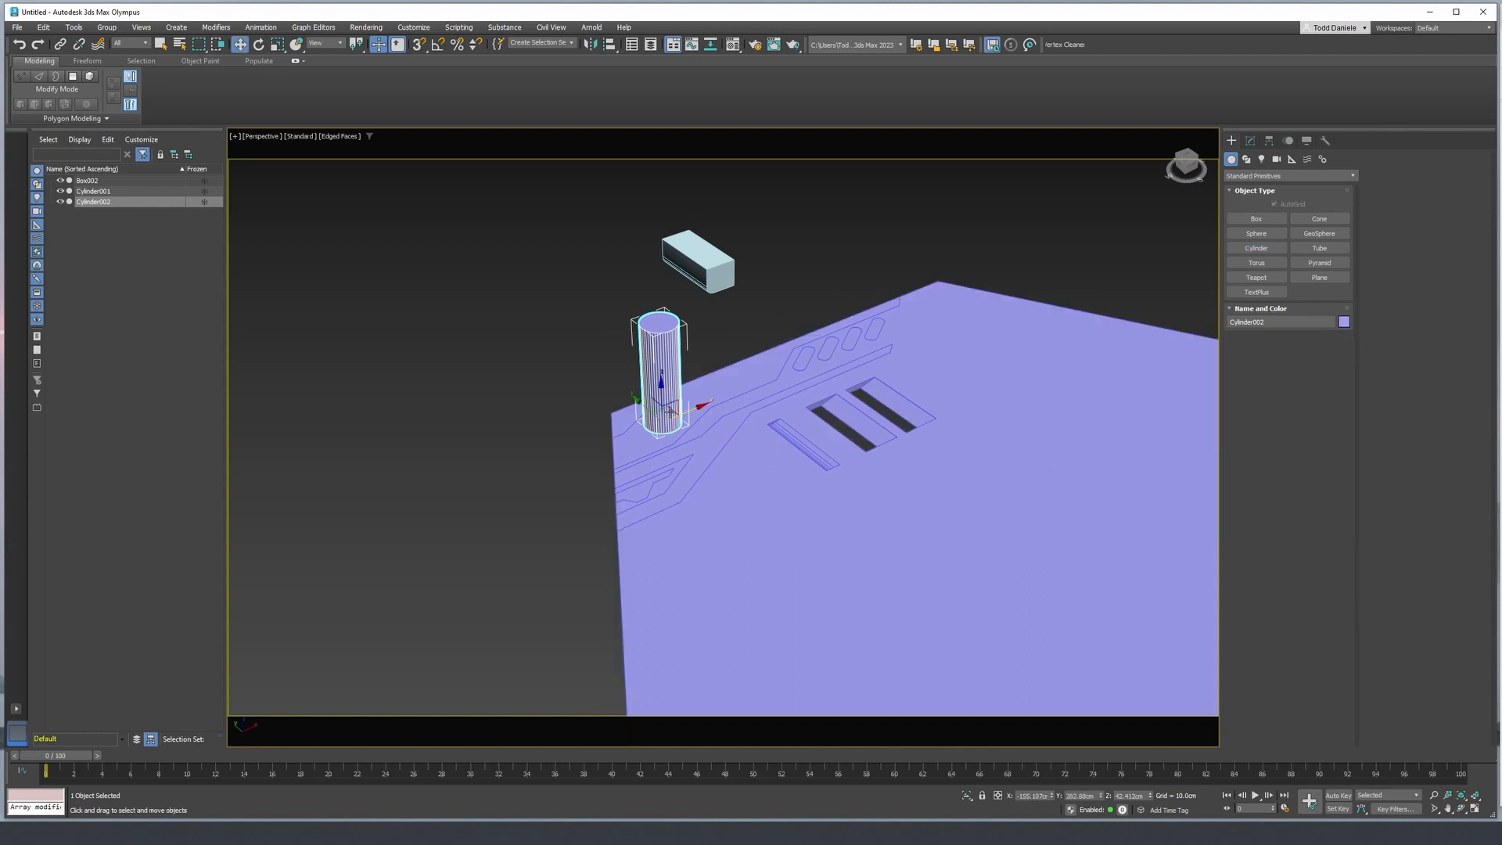
- Lower the 40-sided cylinder through the panel and Boolean-subtract it to cut a round hole near the slotted edge's corner
left_click_drag(663, 385, 665, 417)
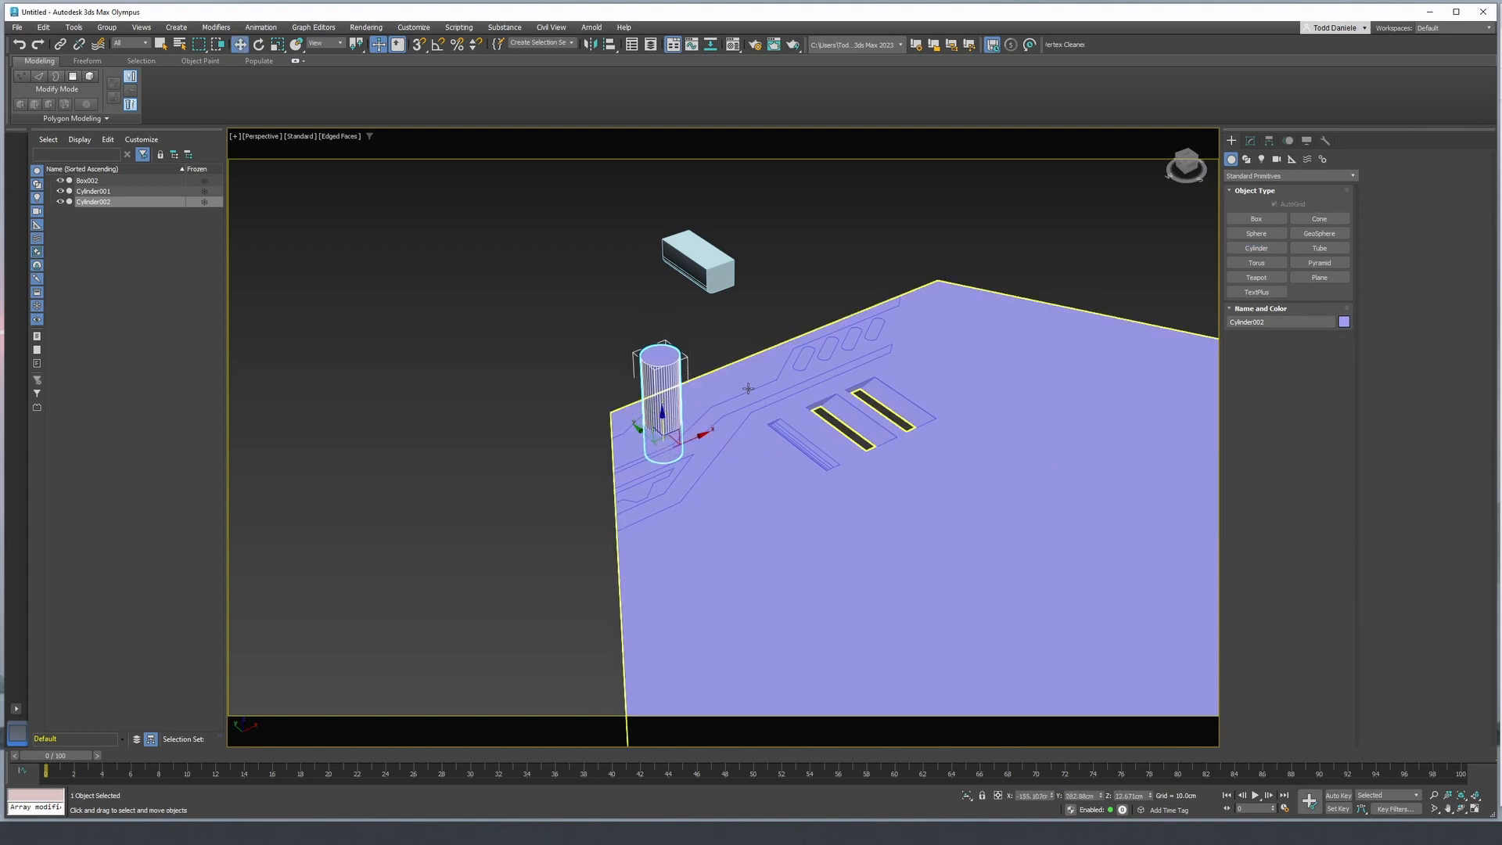
left_click(748, 389)
left_click(1250, 140)
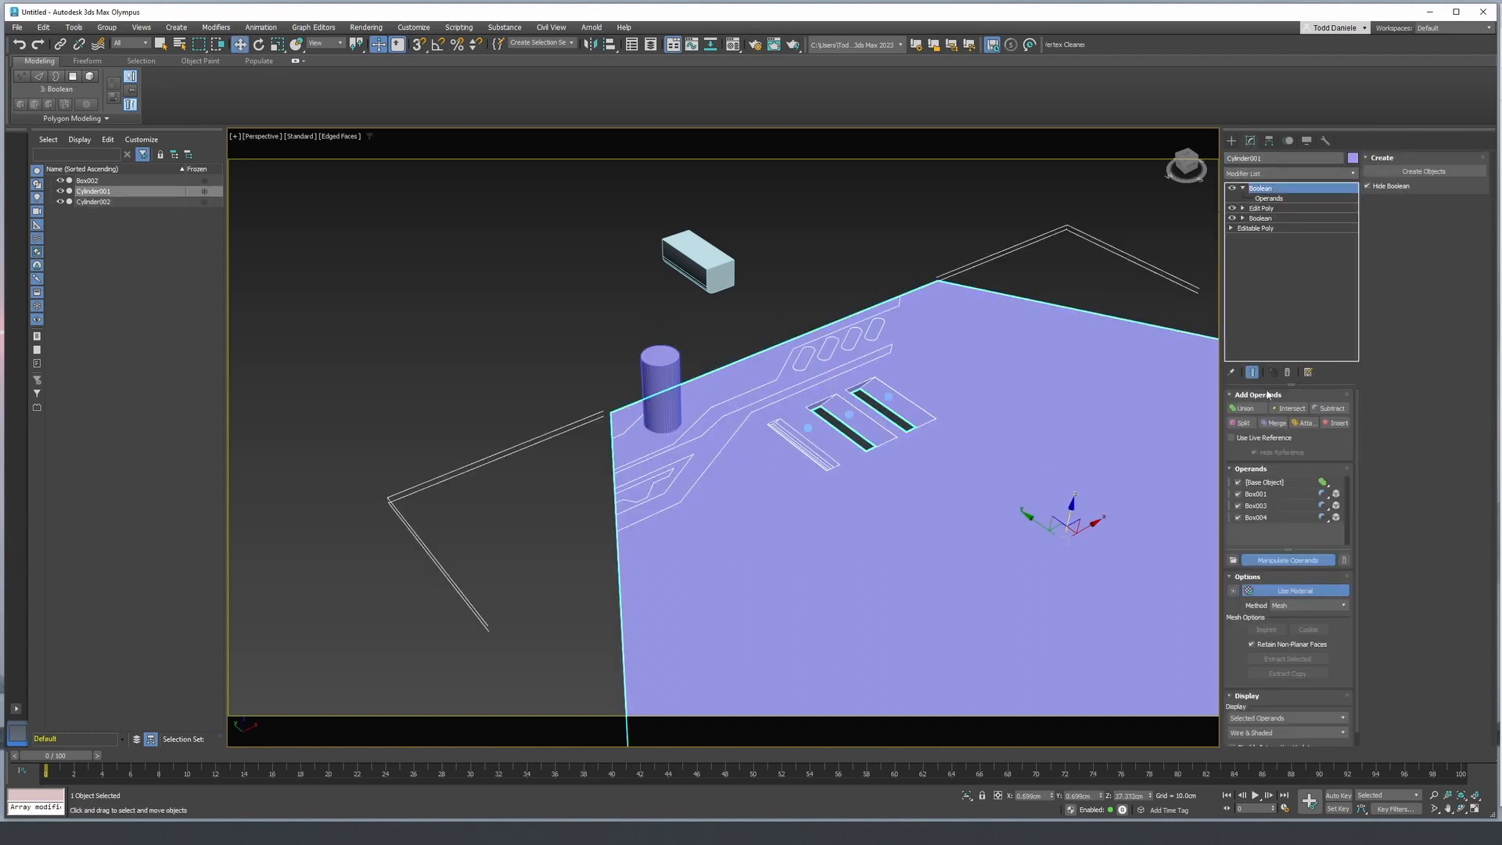
left_click(1330, 408)
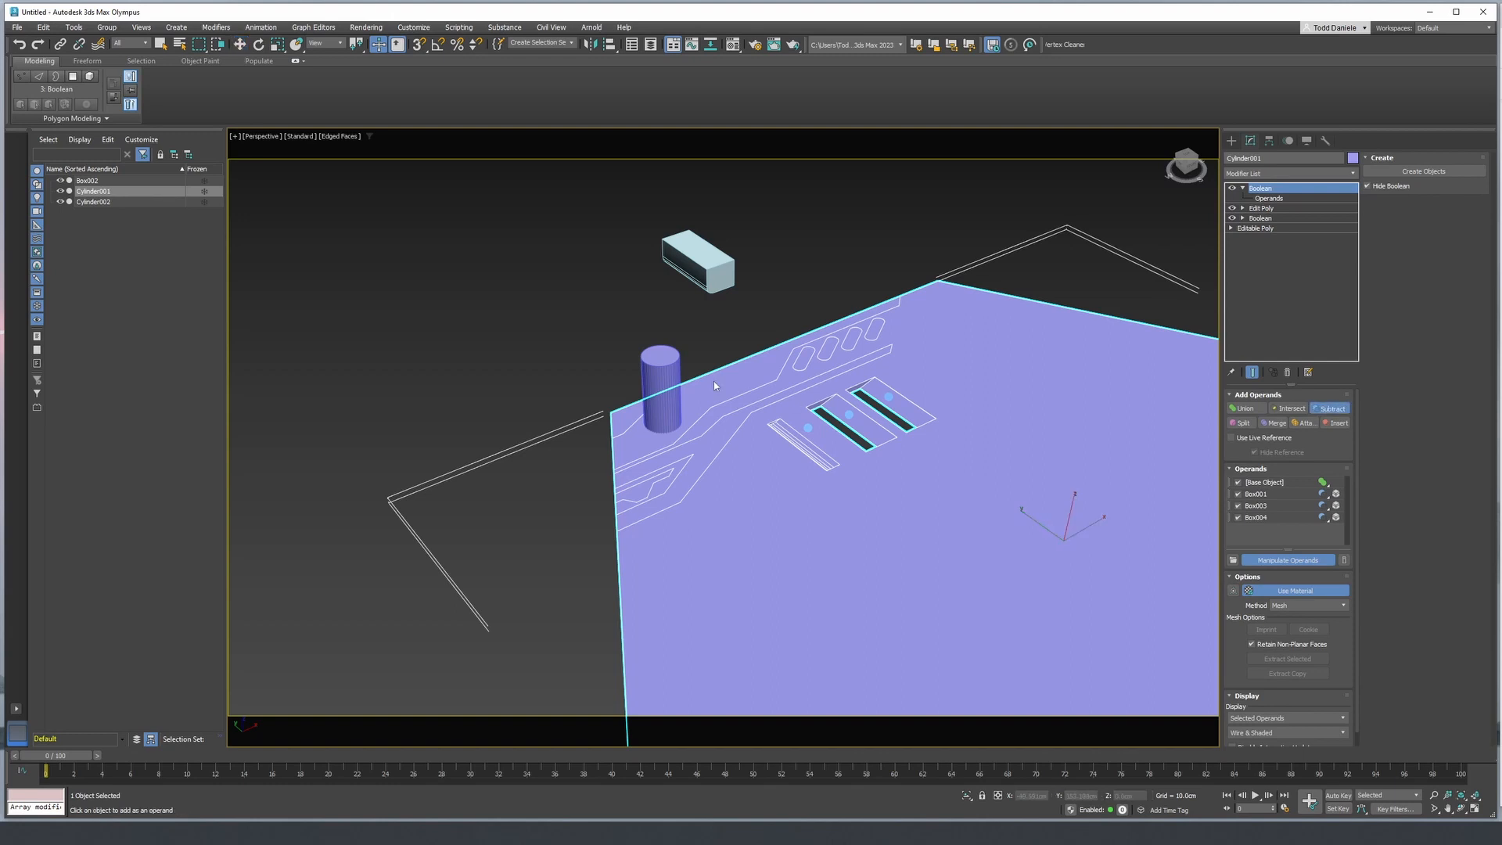
left_click(666, 370)
middle_click_drag(693, 387, 697, 386, "alt")
key("F4")
key("F4")
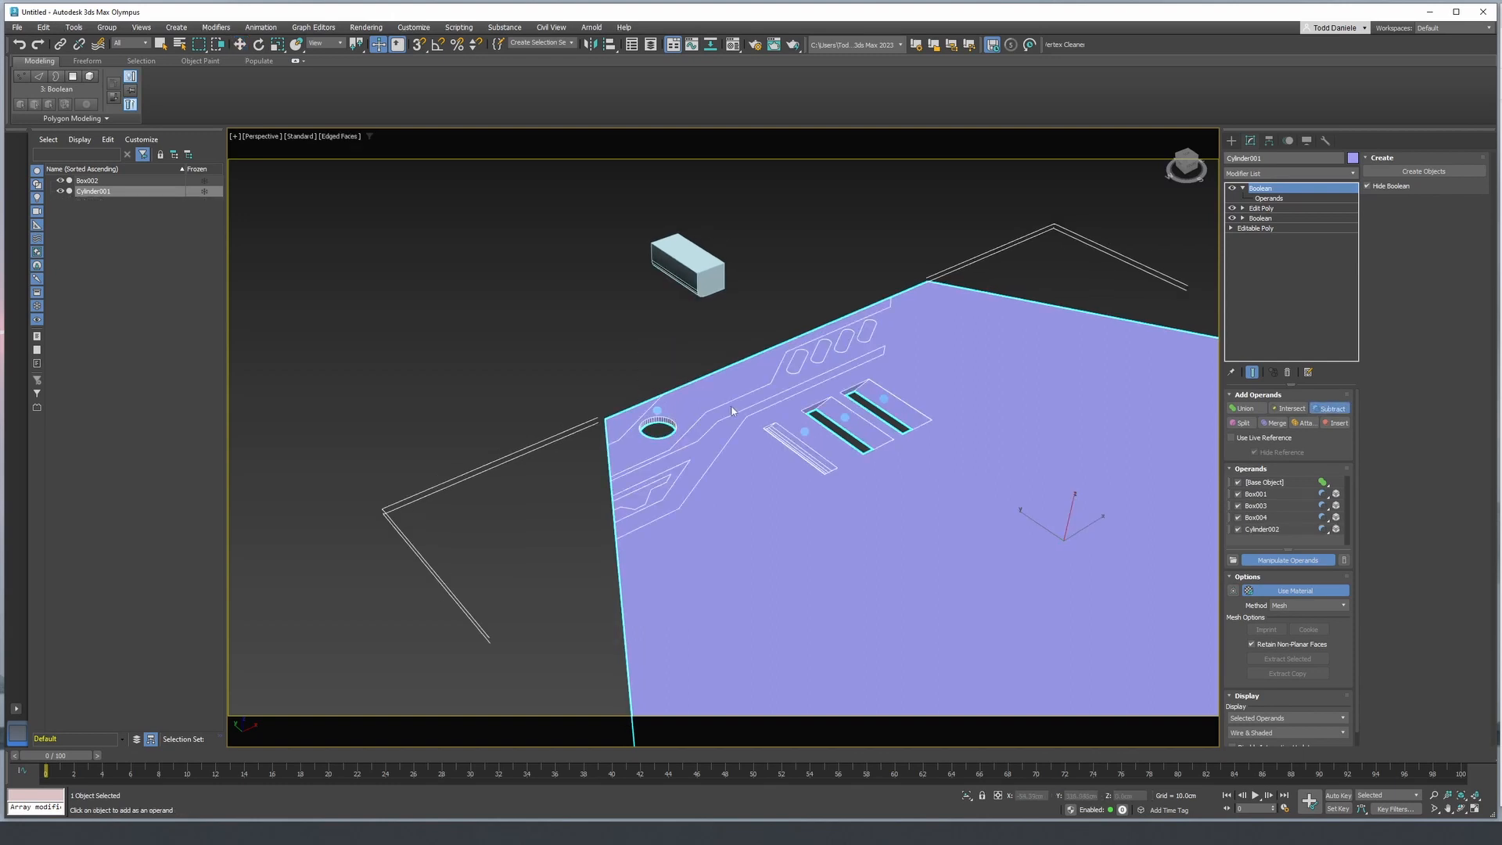
scroll(732, 410, "up", 2)
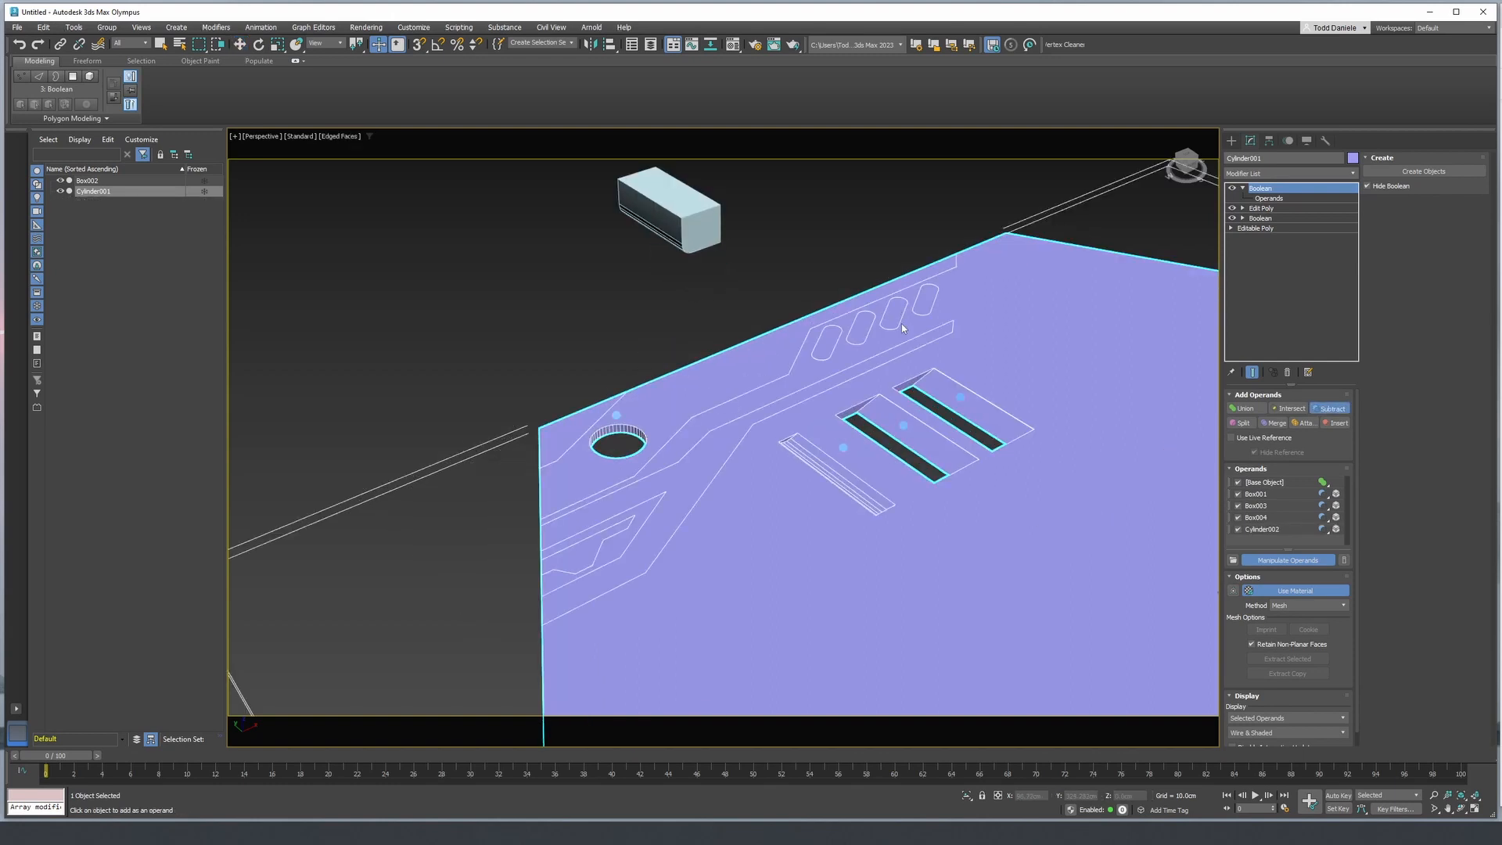
scroll(902, 327, "down", 4)
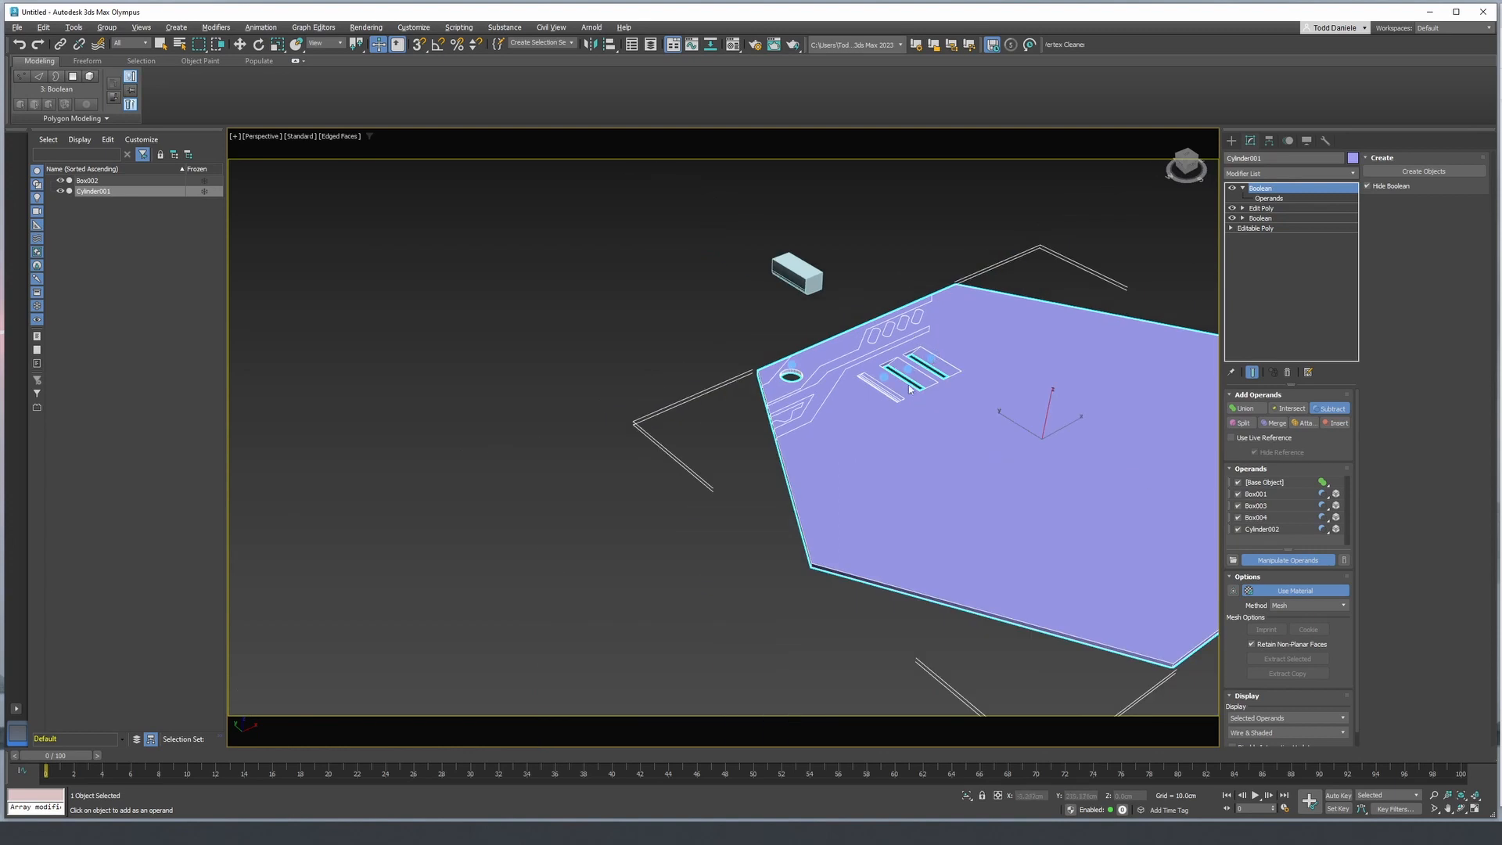
middle_click_drag(910, 388, 913, 429, "alt")
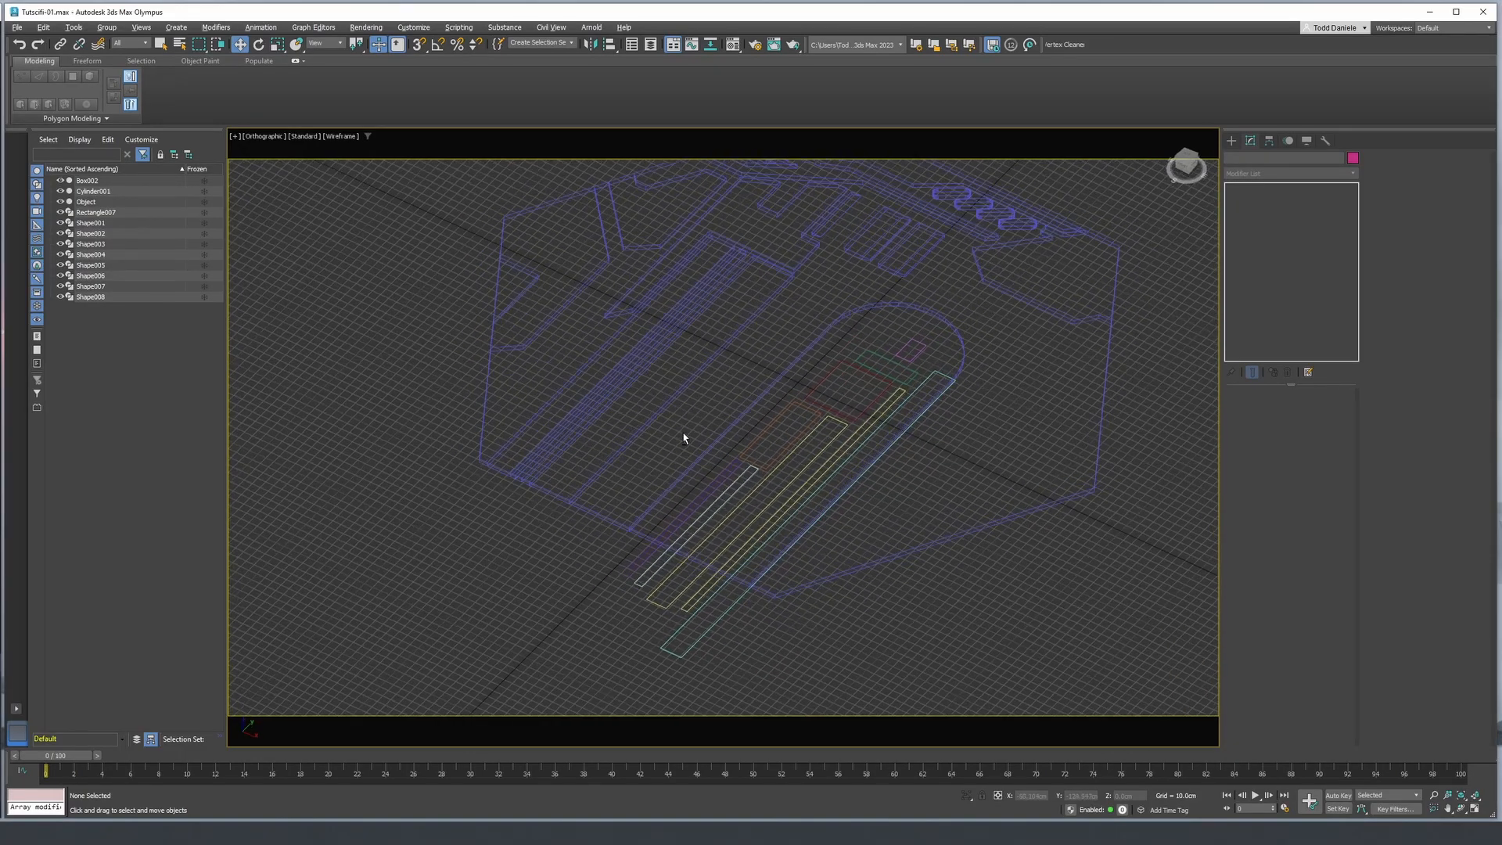
- Attach Rectangle007 and Shape002 through Shape008 to Shape001 so the inner rectangular outlines form one editable spline
middle_click_drag(684, 438, 674, 498, "alt")
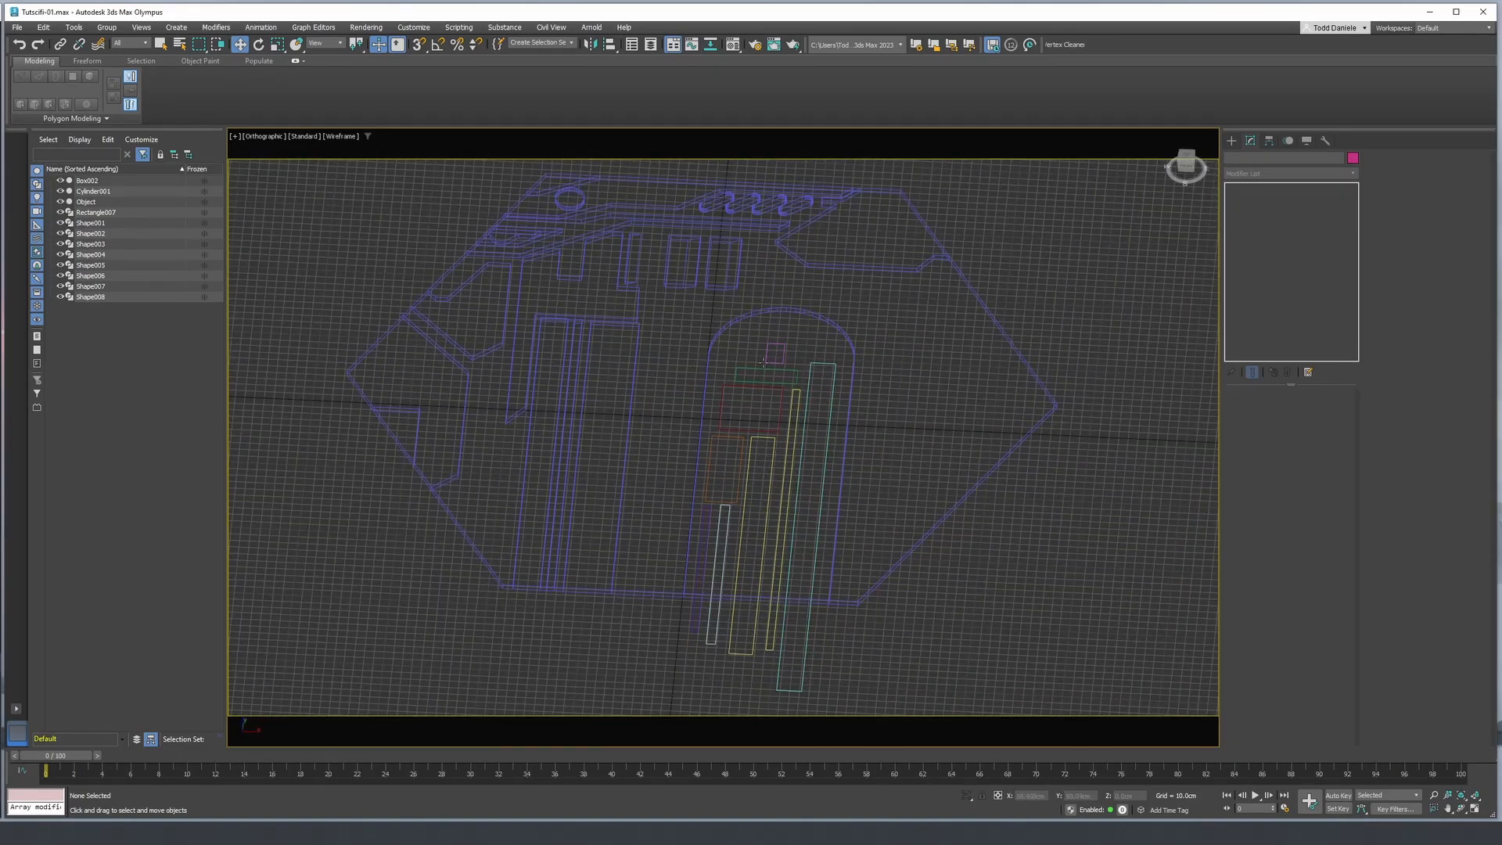
middle_click_drag(763, 362, 785, 308, "alt")
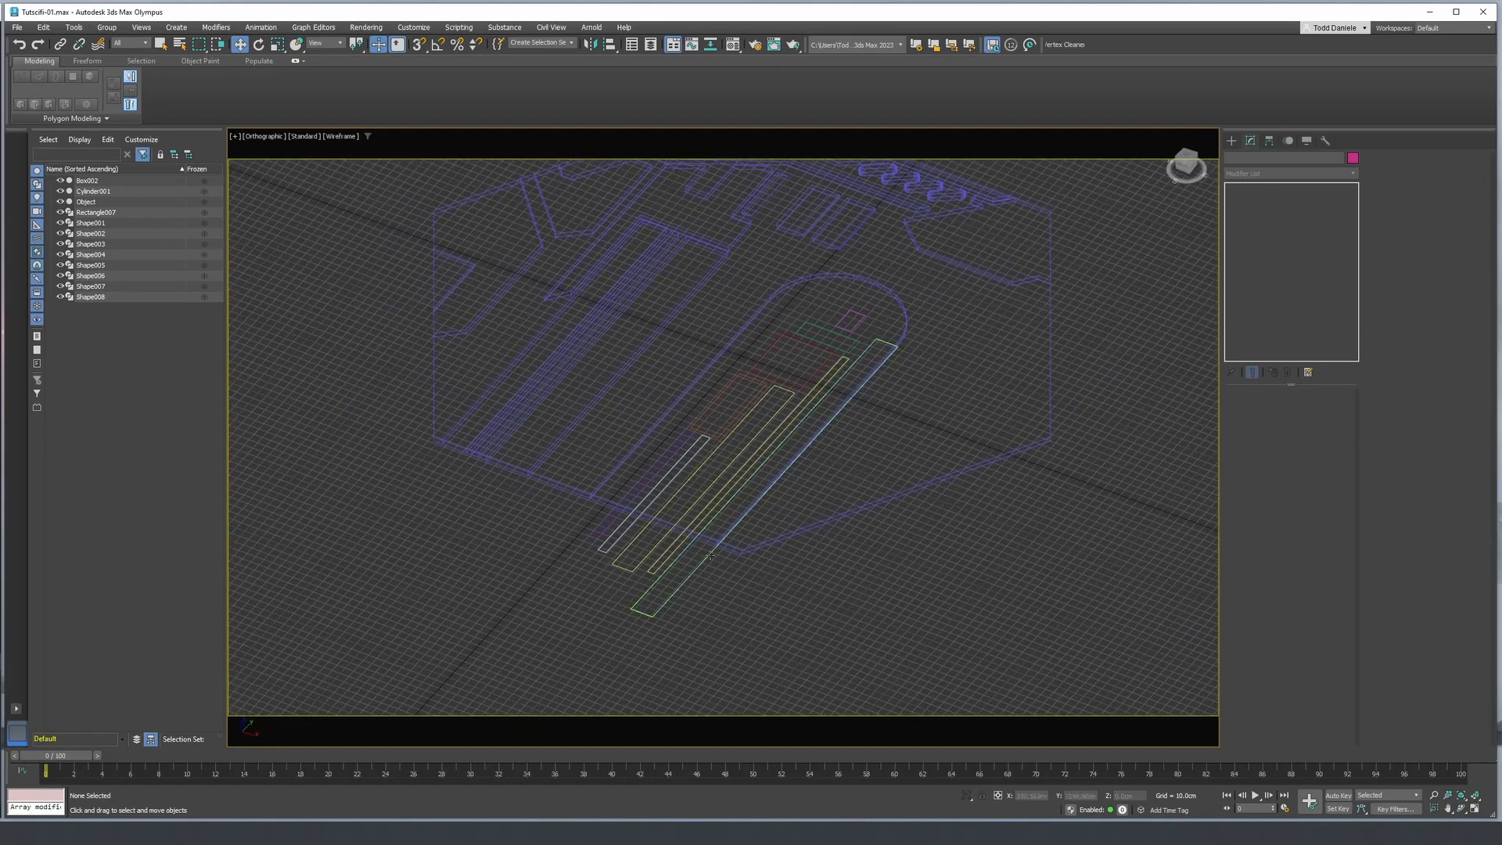
middle_click_drag(709, 554, 716, 500, "alt")
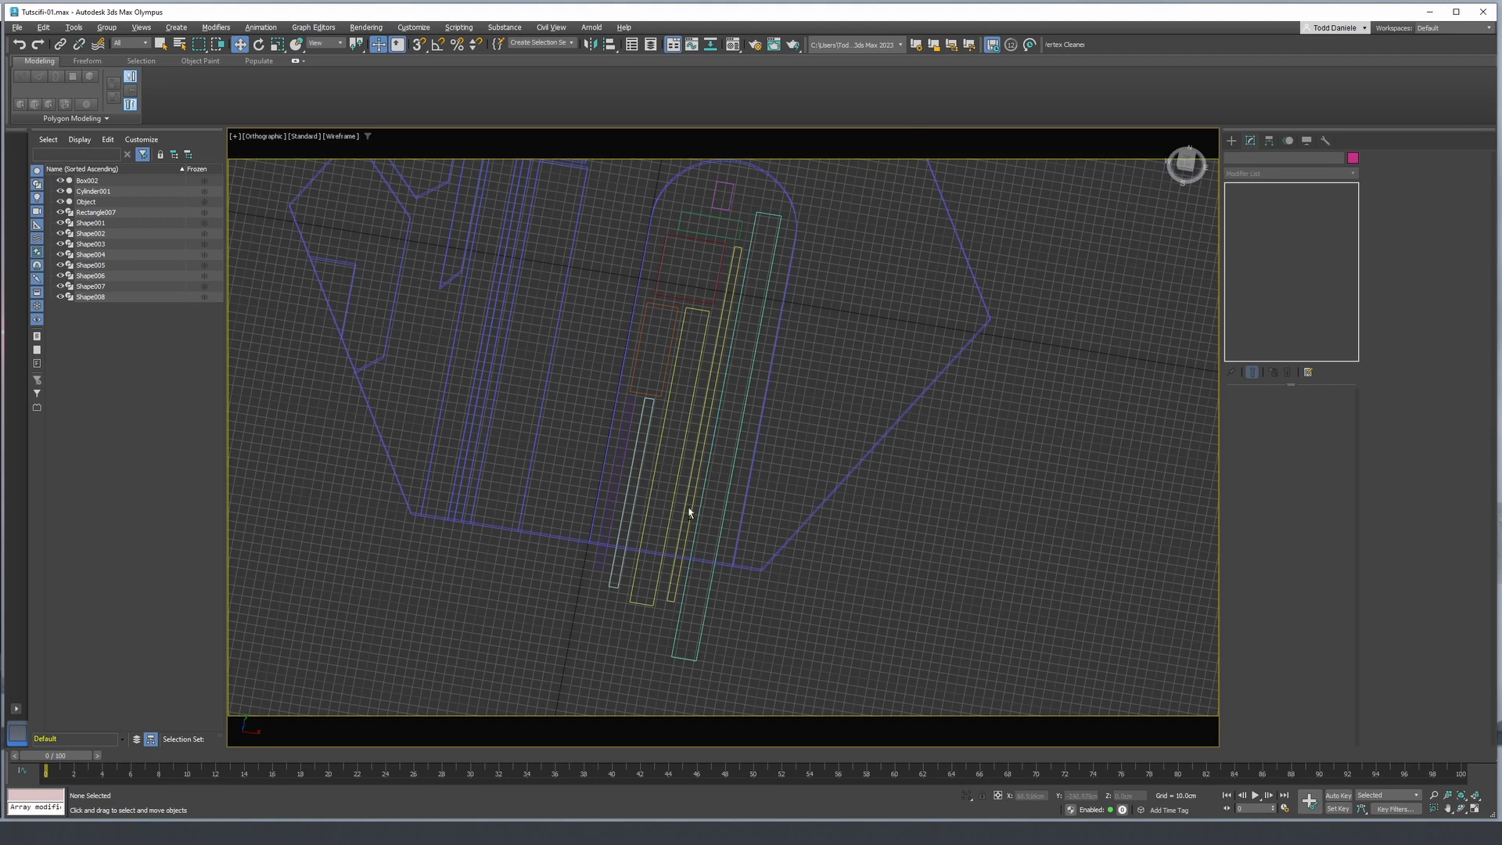
middle_click_drag(690, 512, 671, 479, "alt")
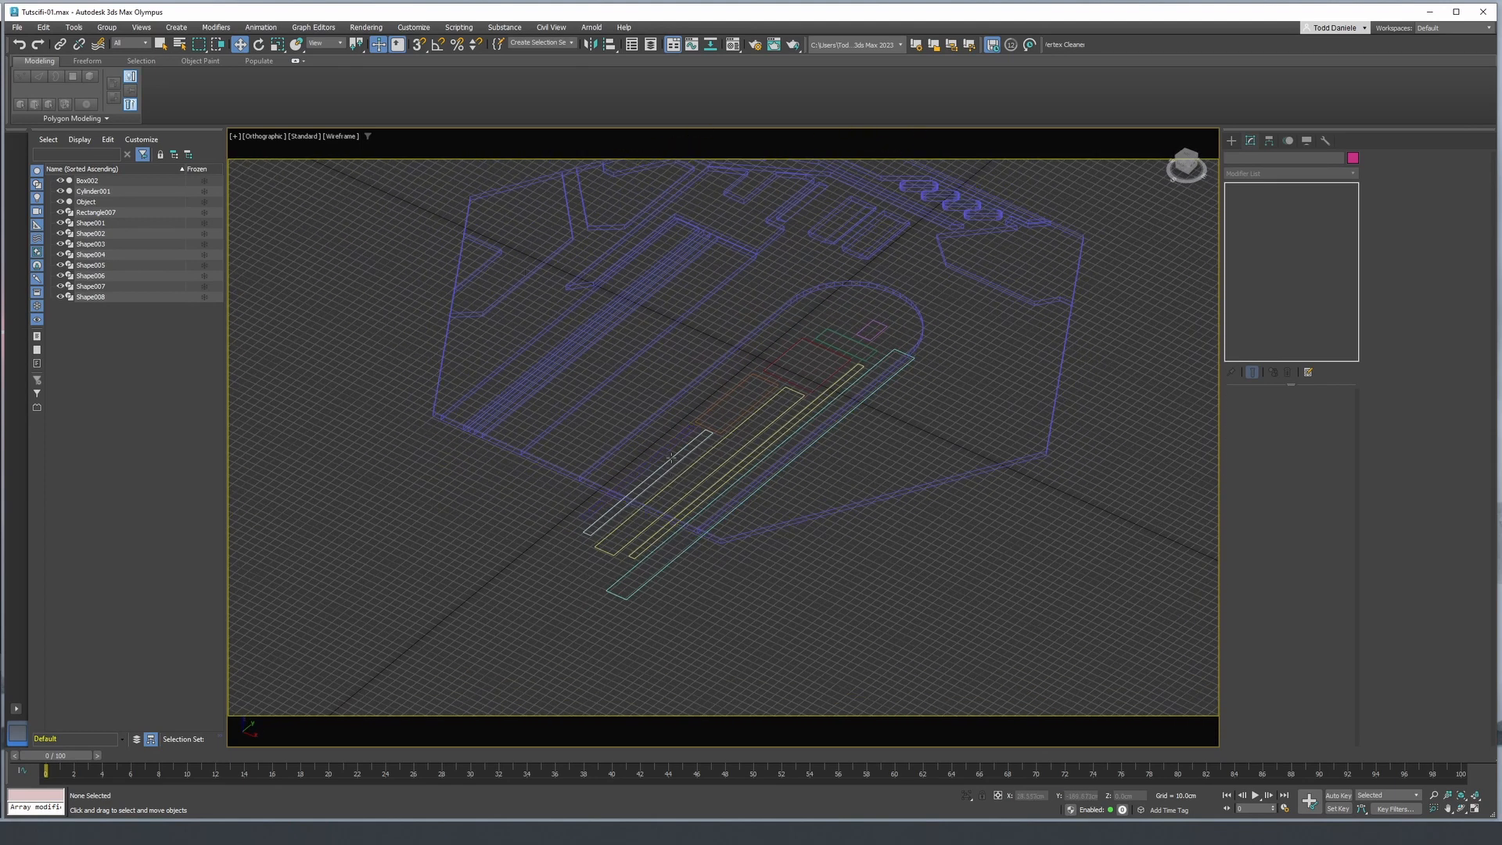
left_click(642, 563)
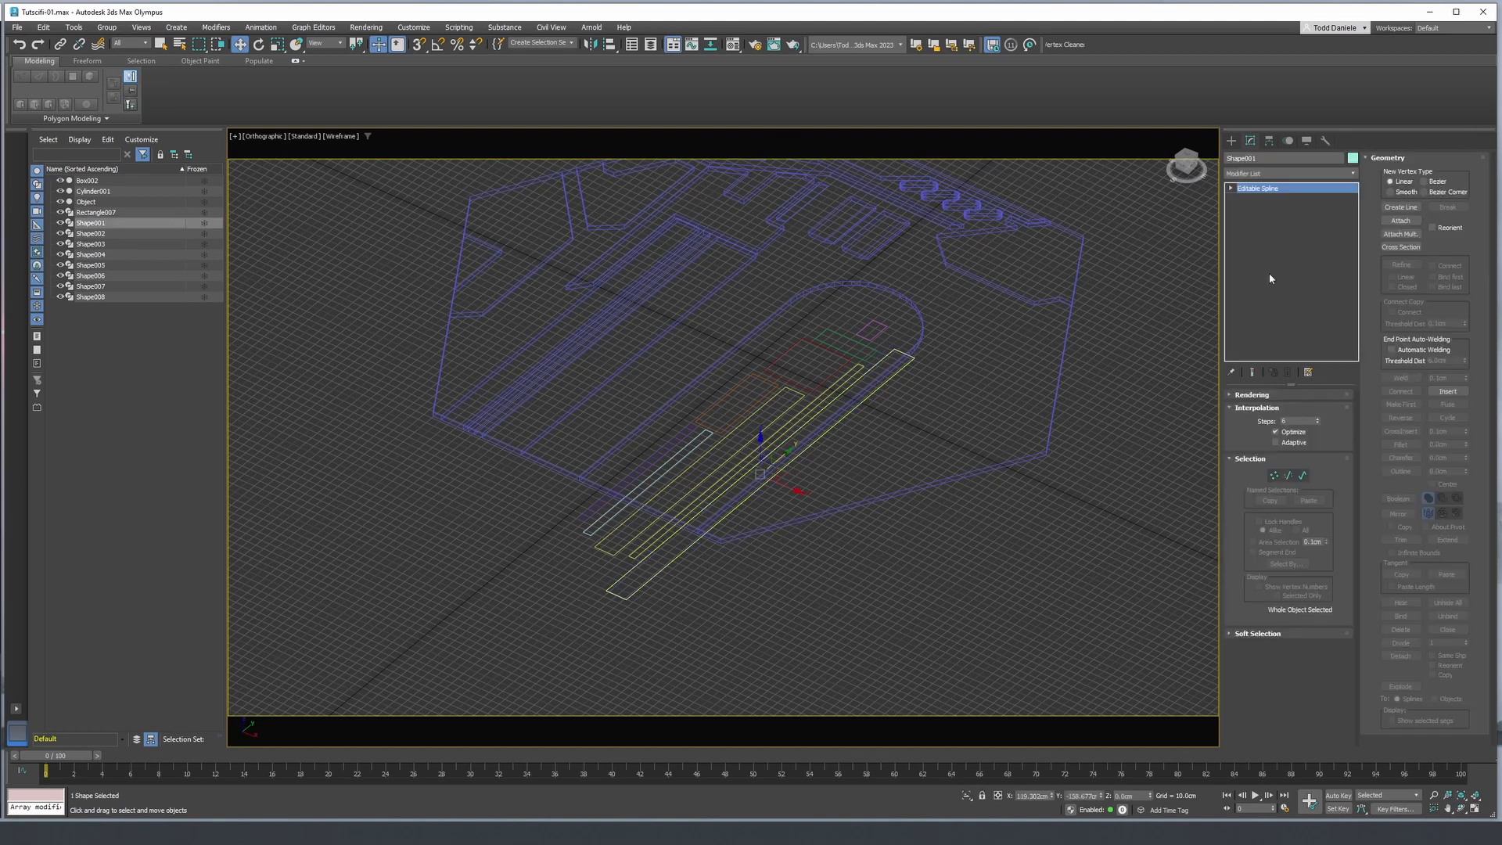
left_click(1397, 234)
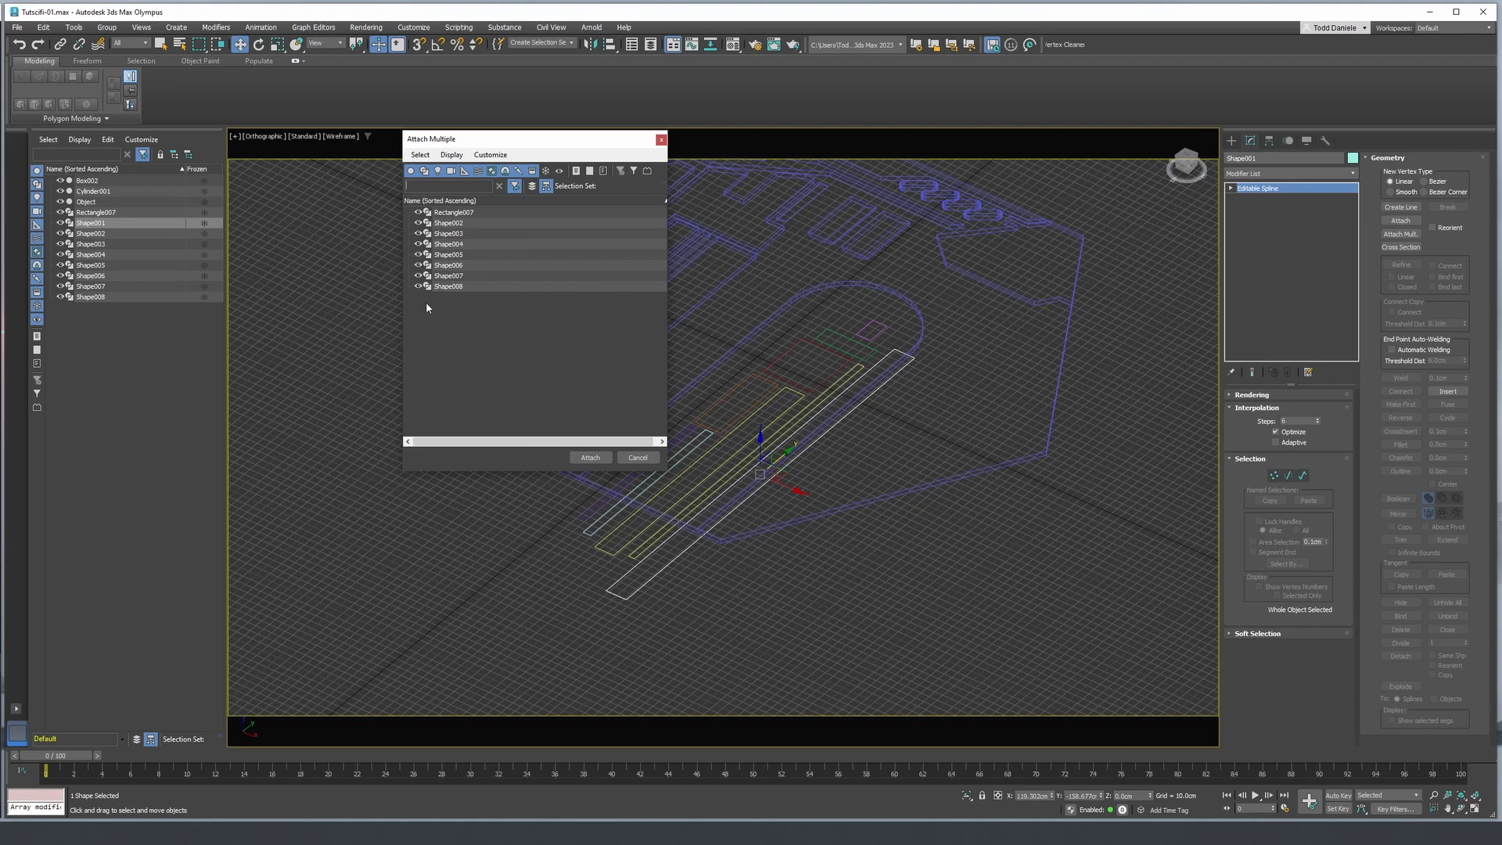
key("ctrl+a")
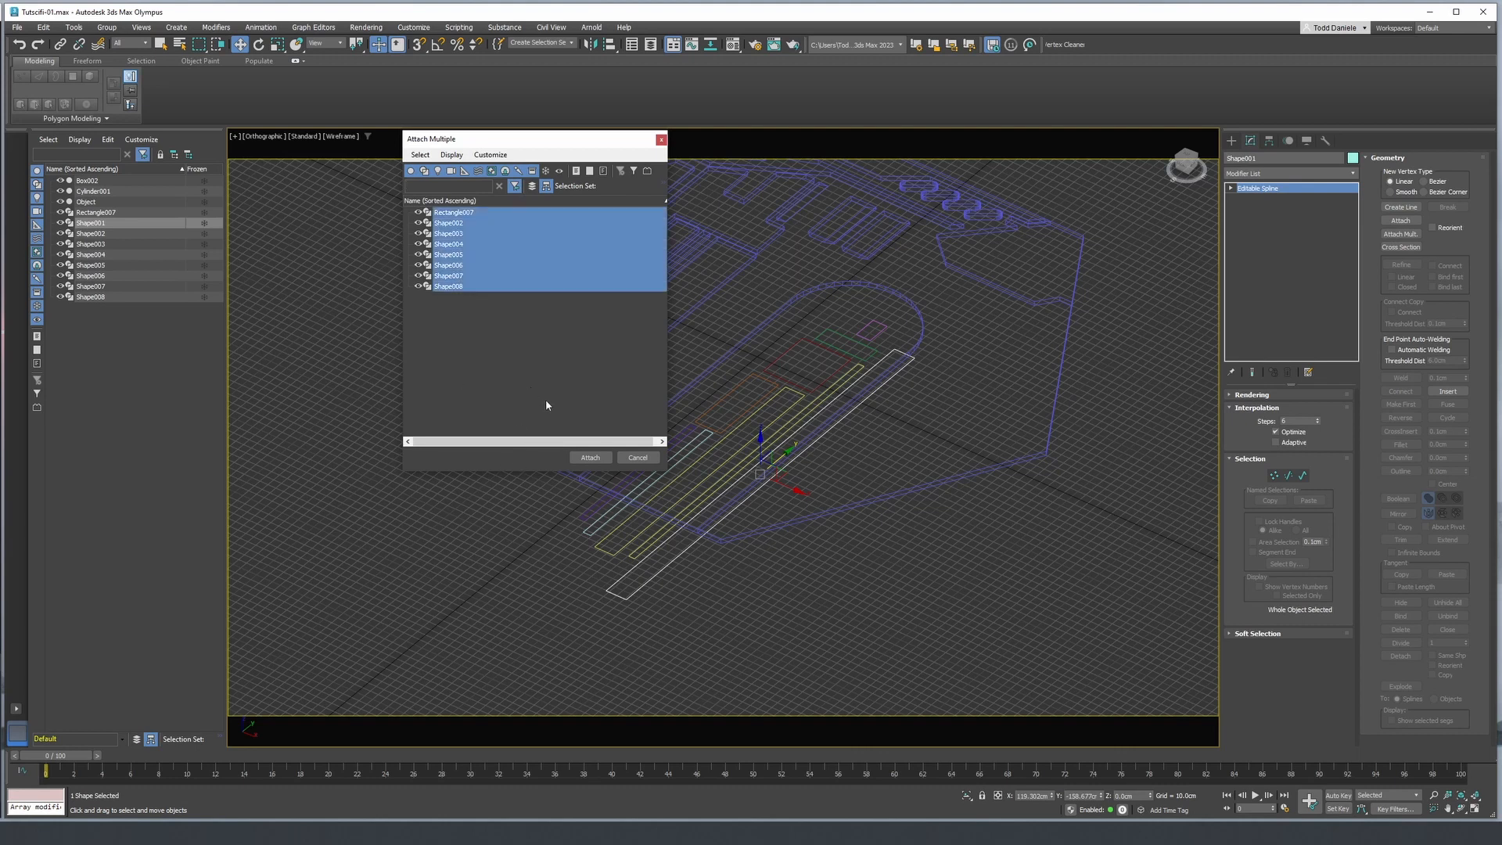
left_click(590, 457)
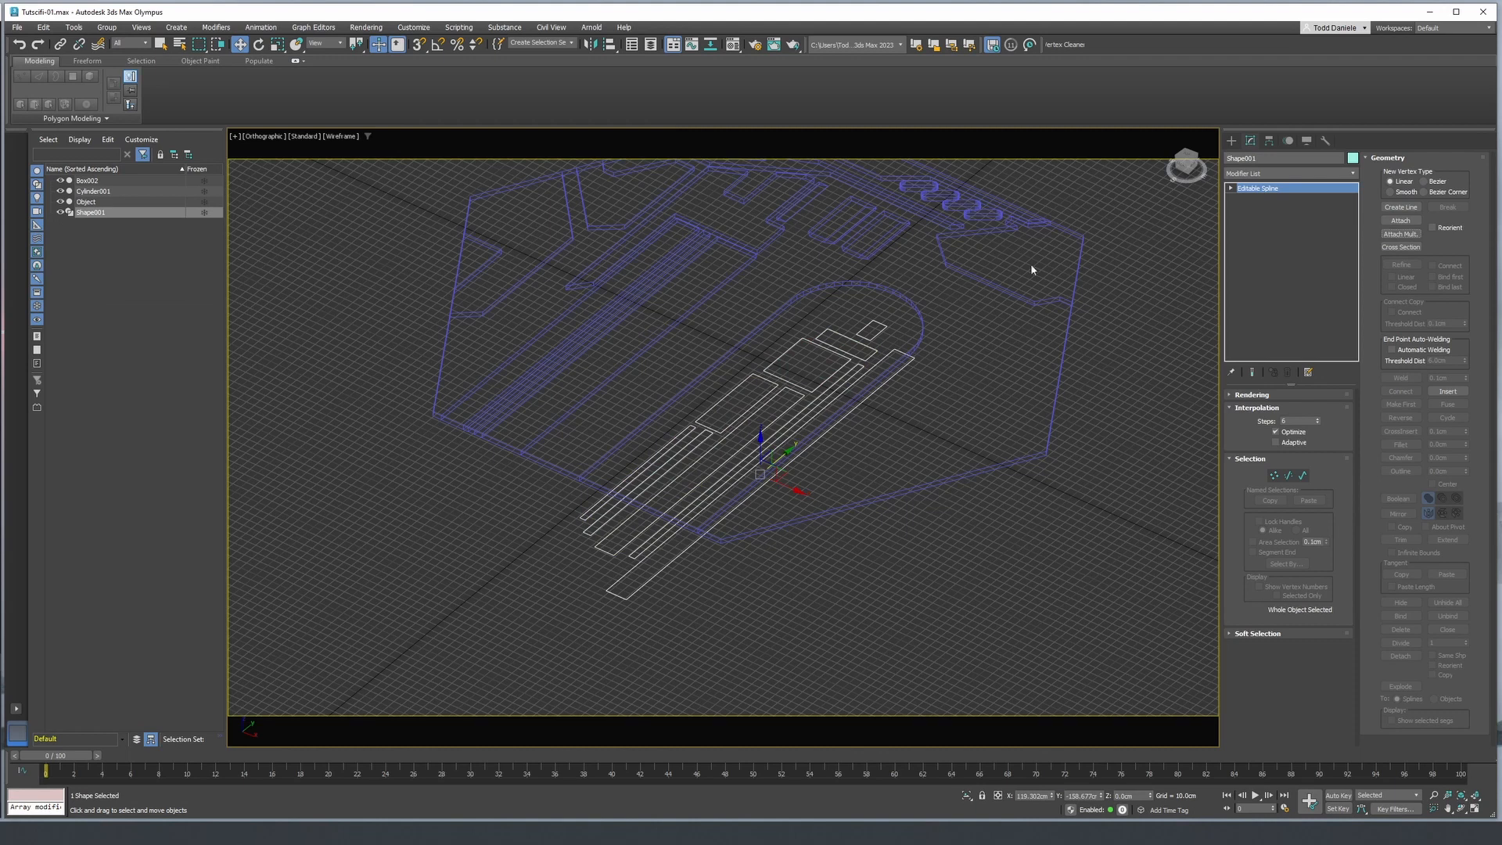
- Apply an Extrude modifier with a 110 cm amount to the combined spline
left_click(1269, 173)
type("ex")
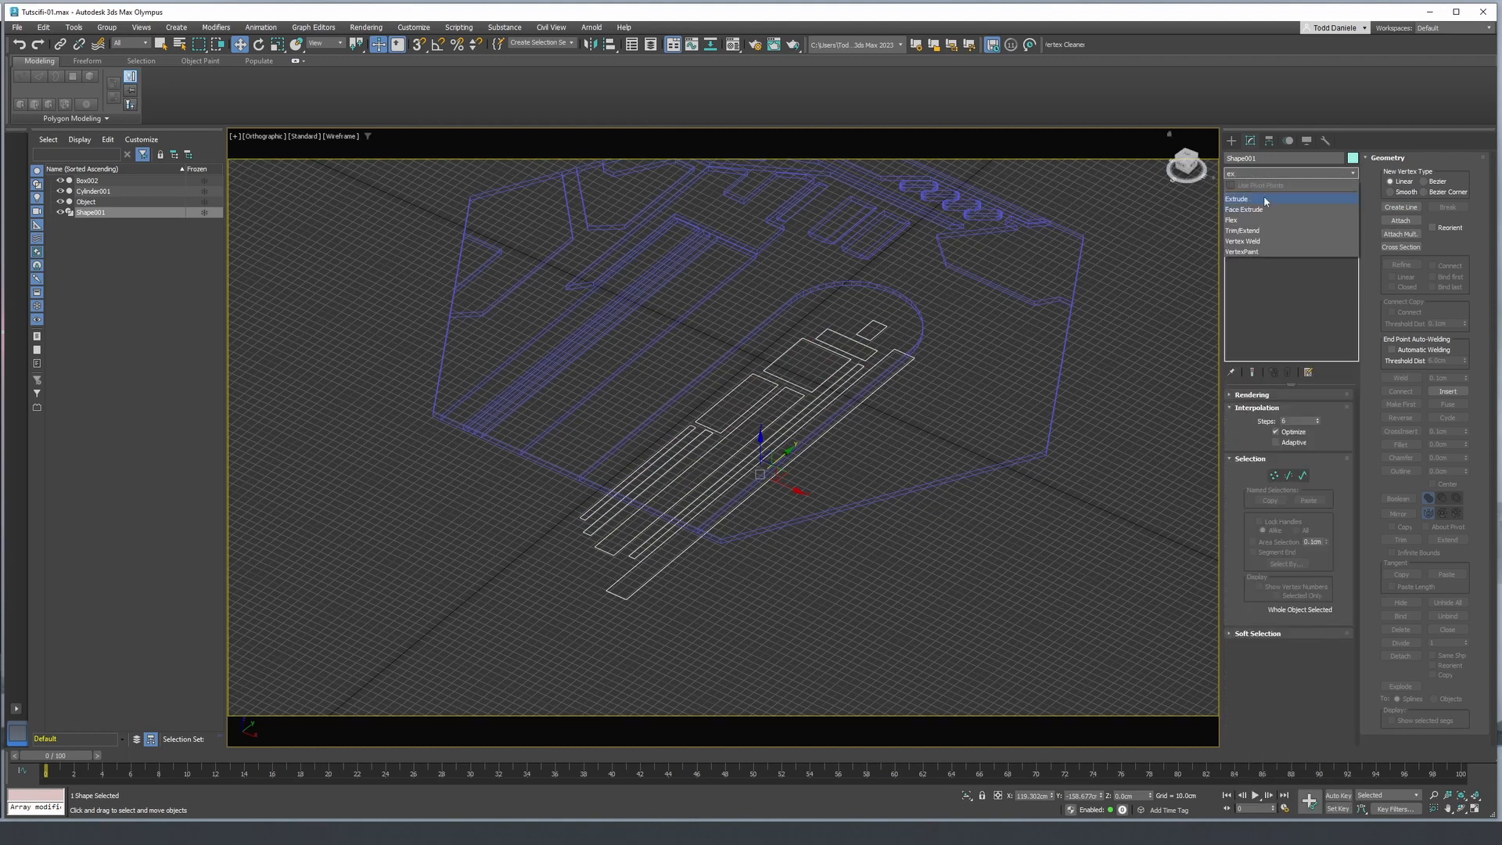
left_click(1254, 200)
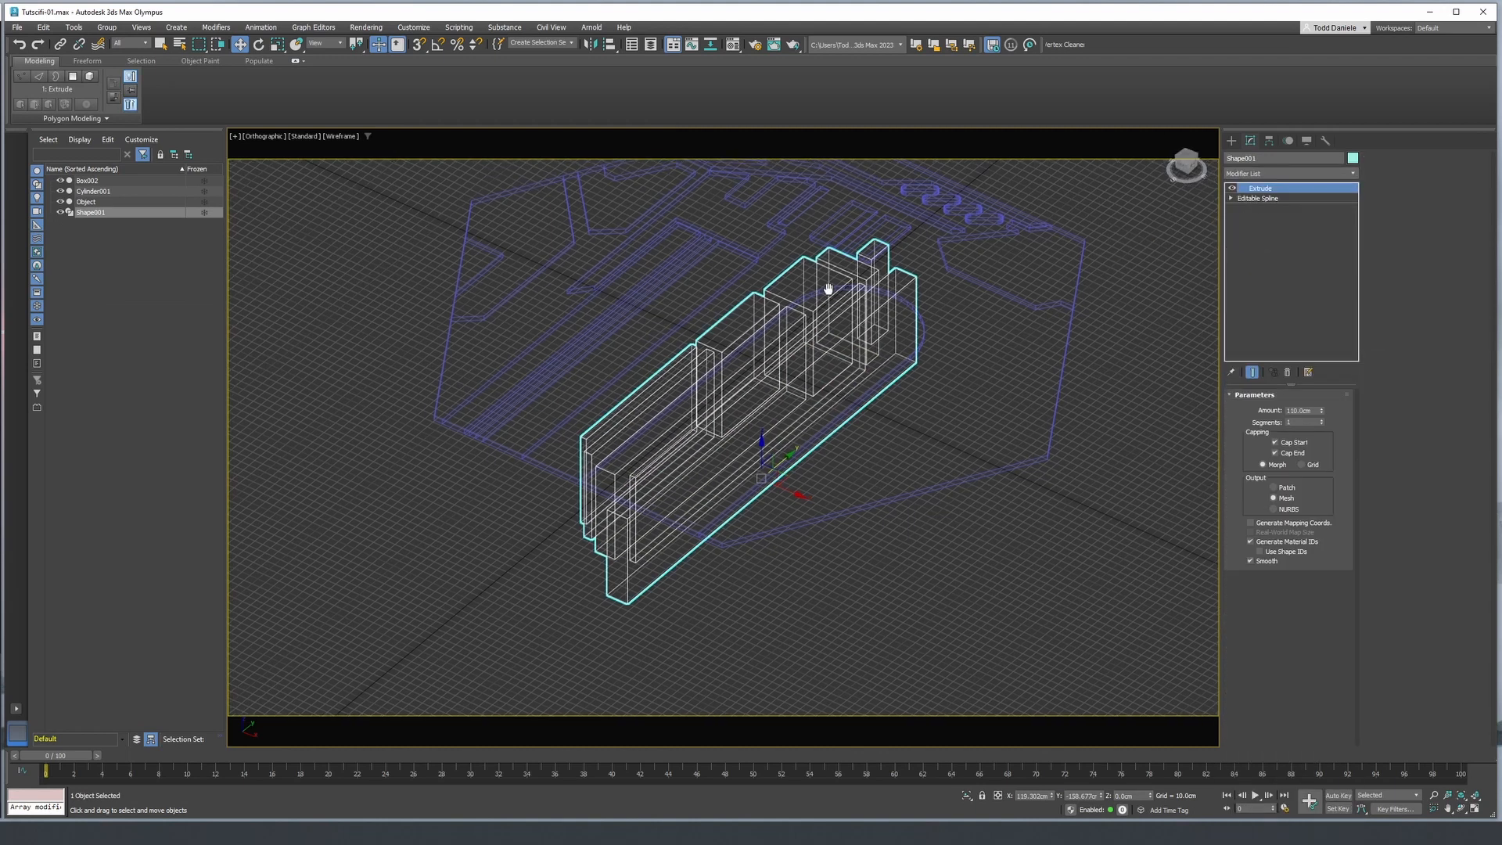
key("F3")
key("F3")
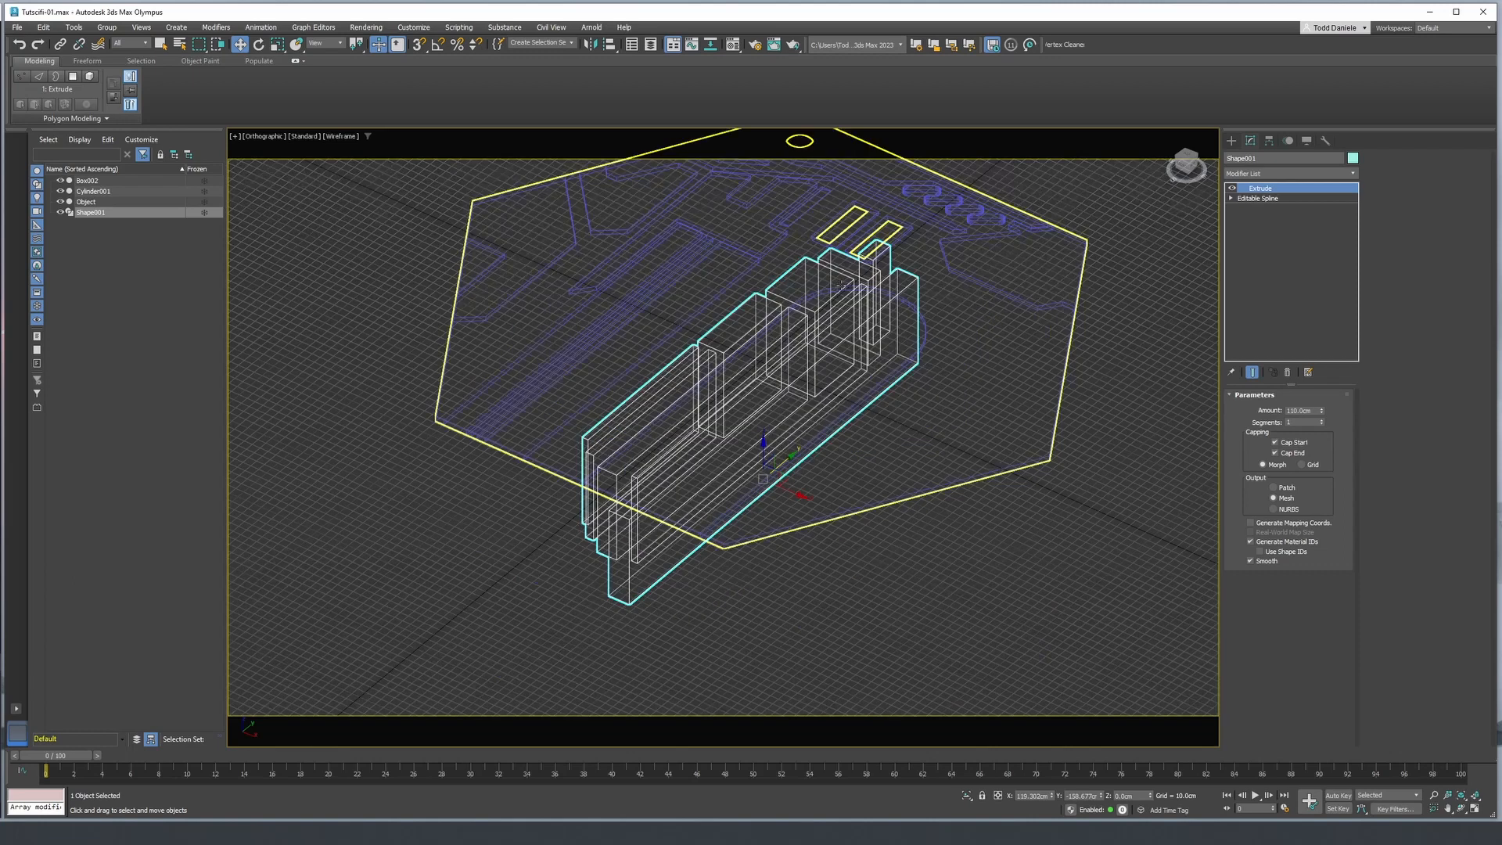
- Add a Boolean modifier to the hexagonal panel, split it with the extruded Shape001, and display the result shaded with edges
left_click(993, 294)
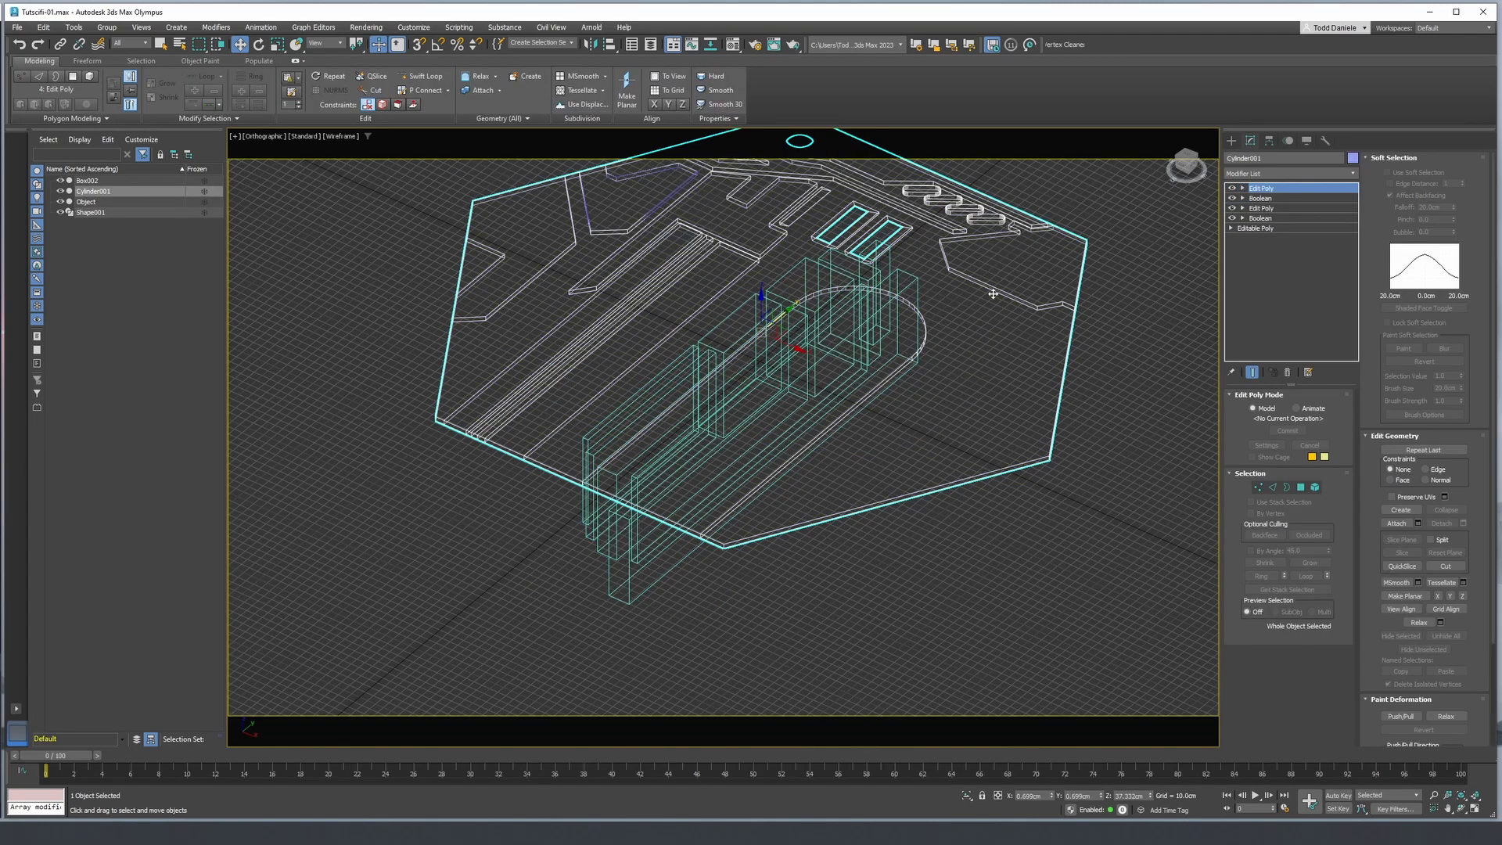
left_click(1280, 173)
type("b")
left_click(1251, 209)
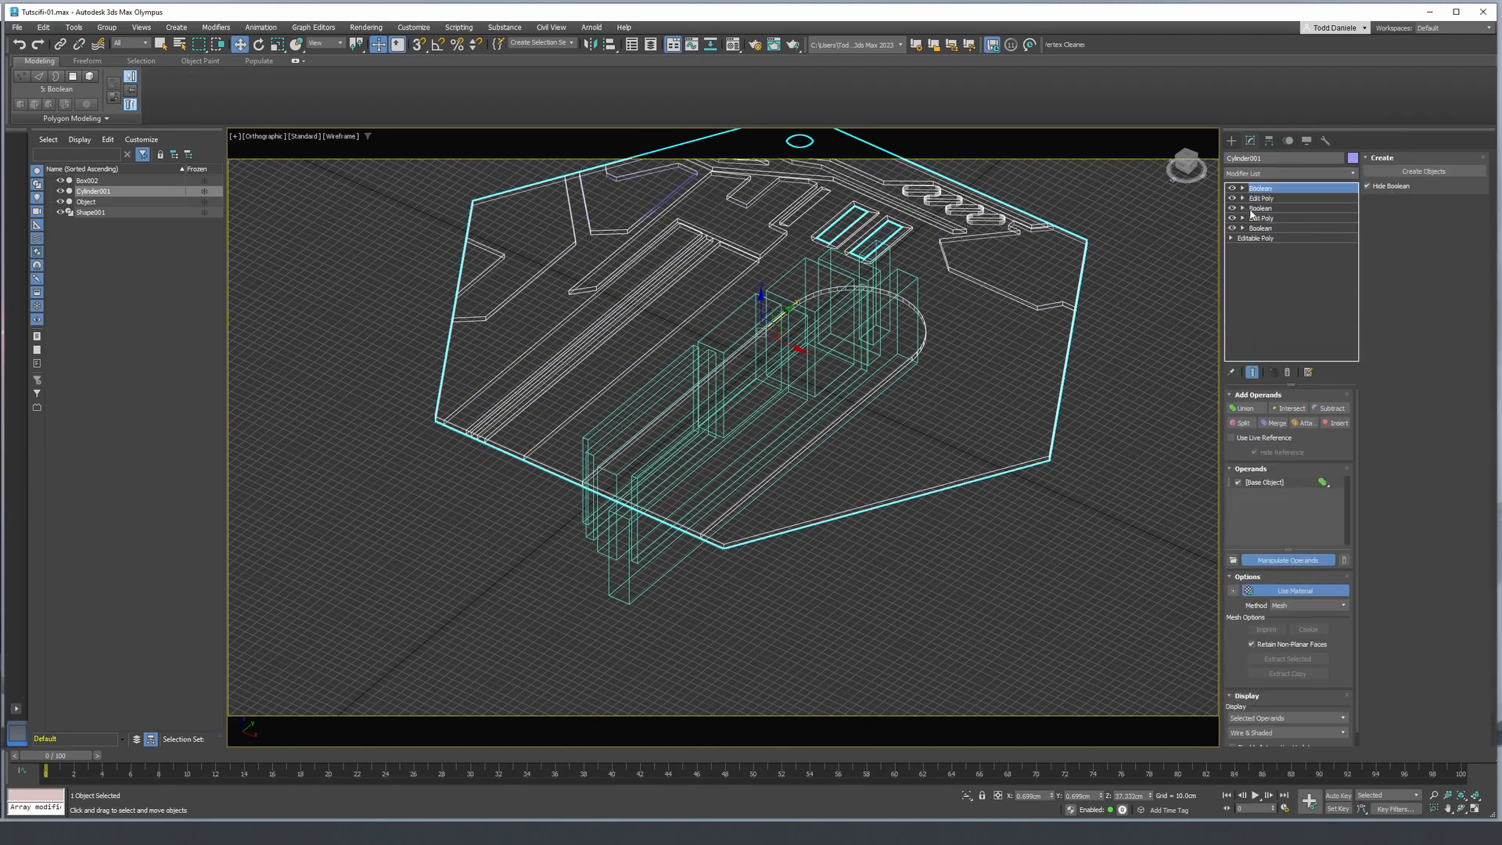
left_click(1243, 423)
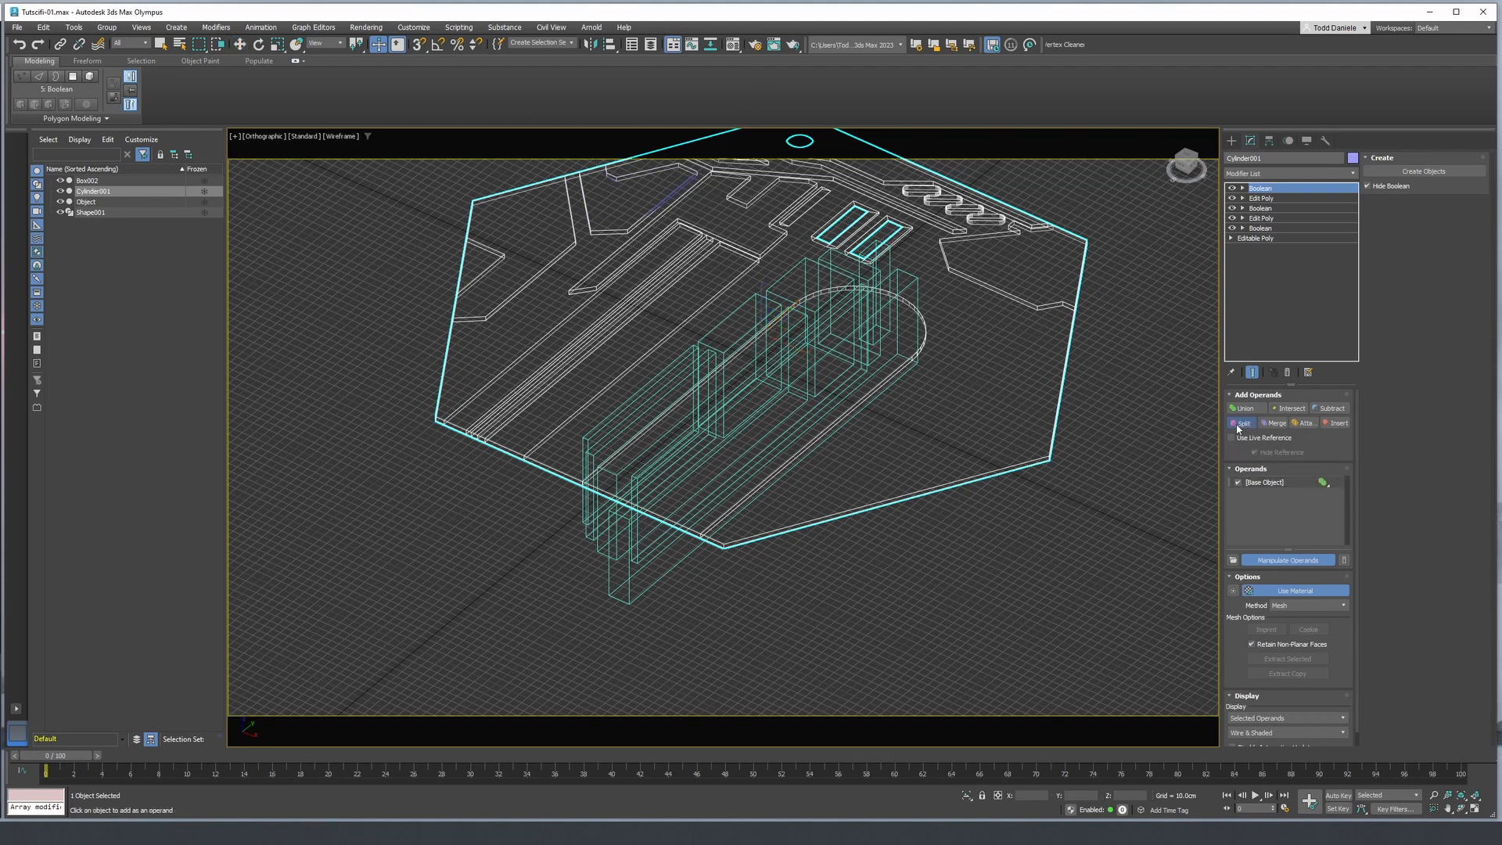
left_click(812, 316)
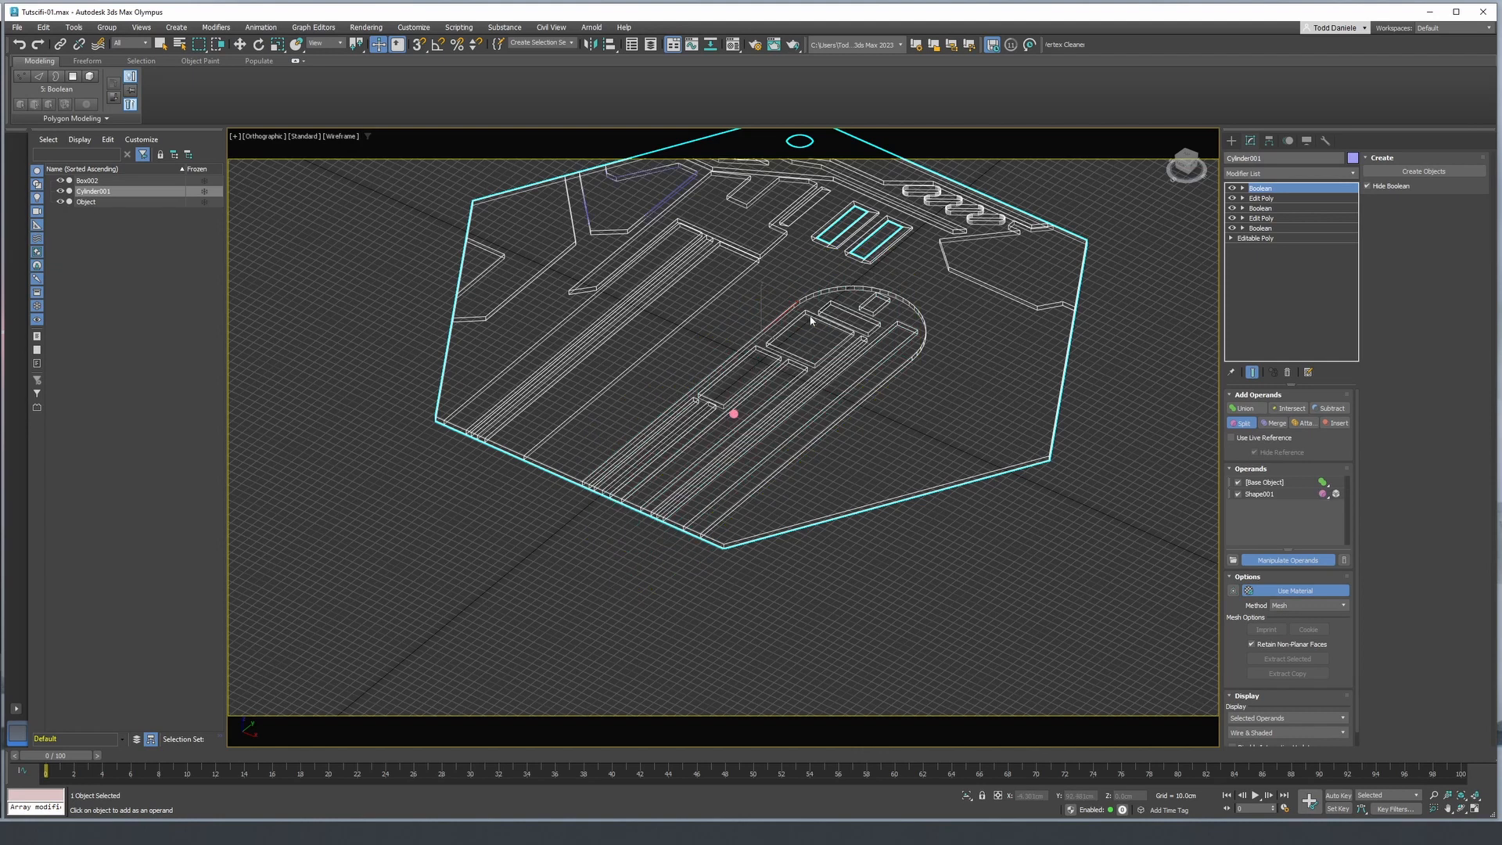
key("F3")
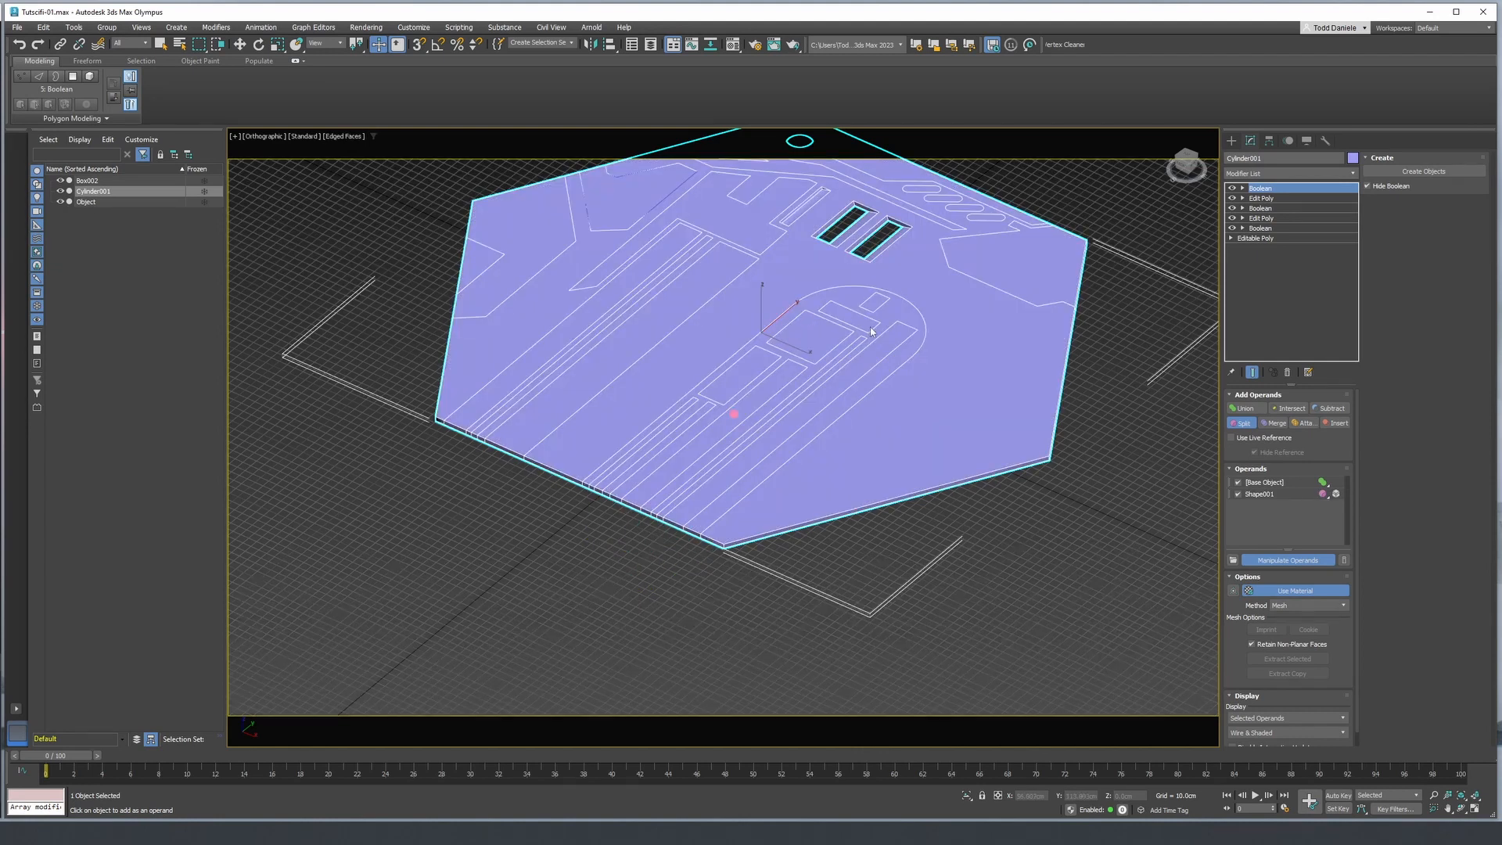
- Examine the split outlines and recesses across the whole panel, with the edges both shown and hidden
middle_click_drag(872, 332, 906, 436)
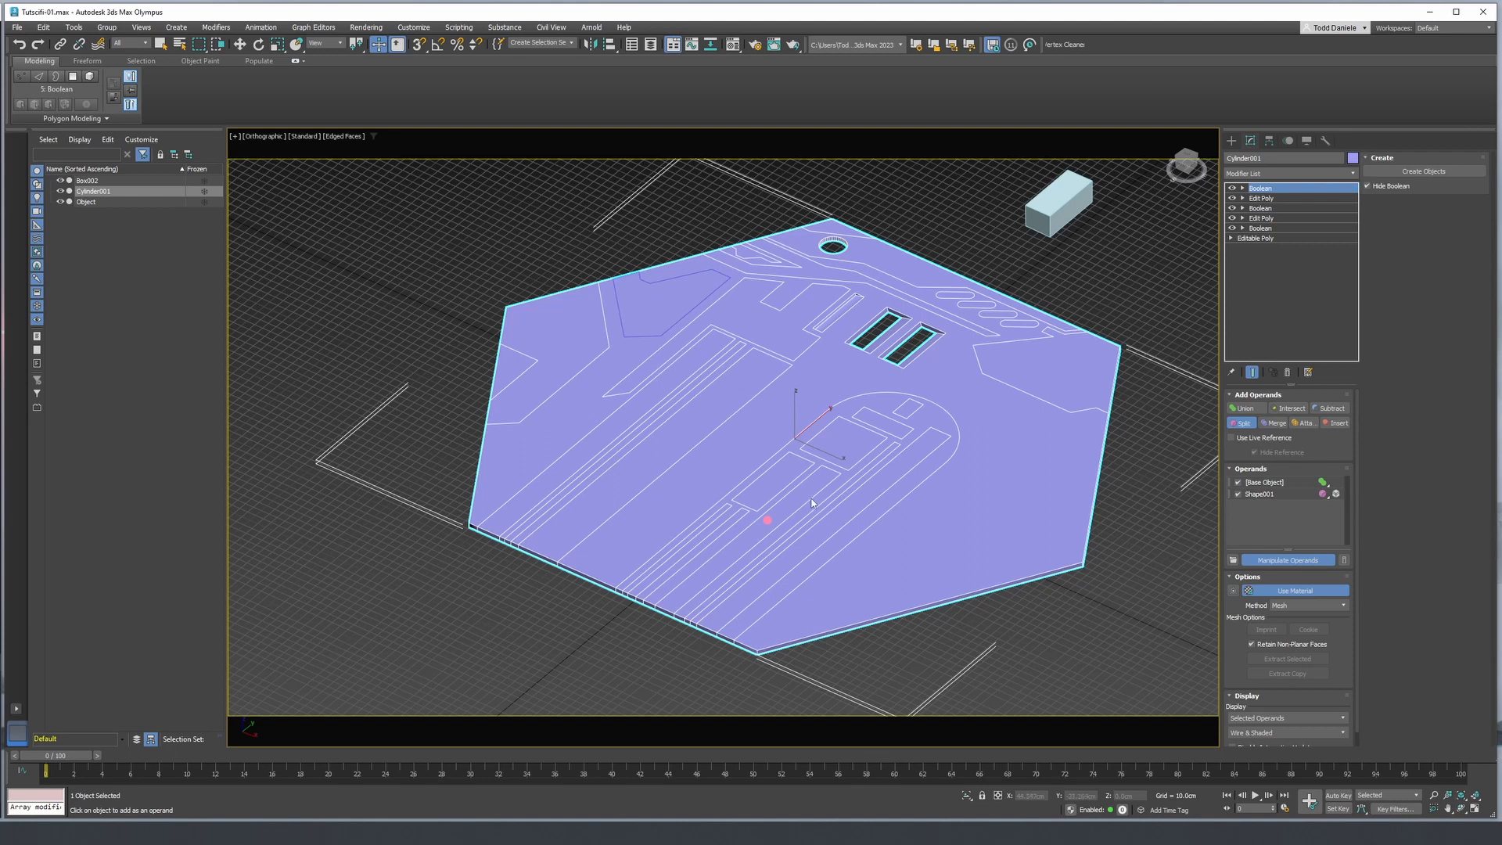
middle_click_drag(809, 501, 805, 466, "alt")
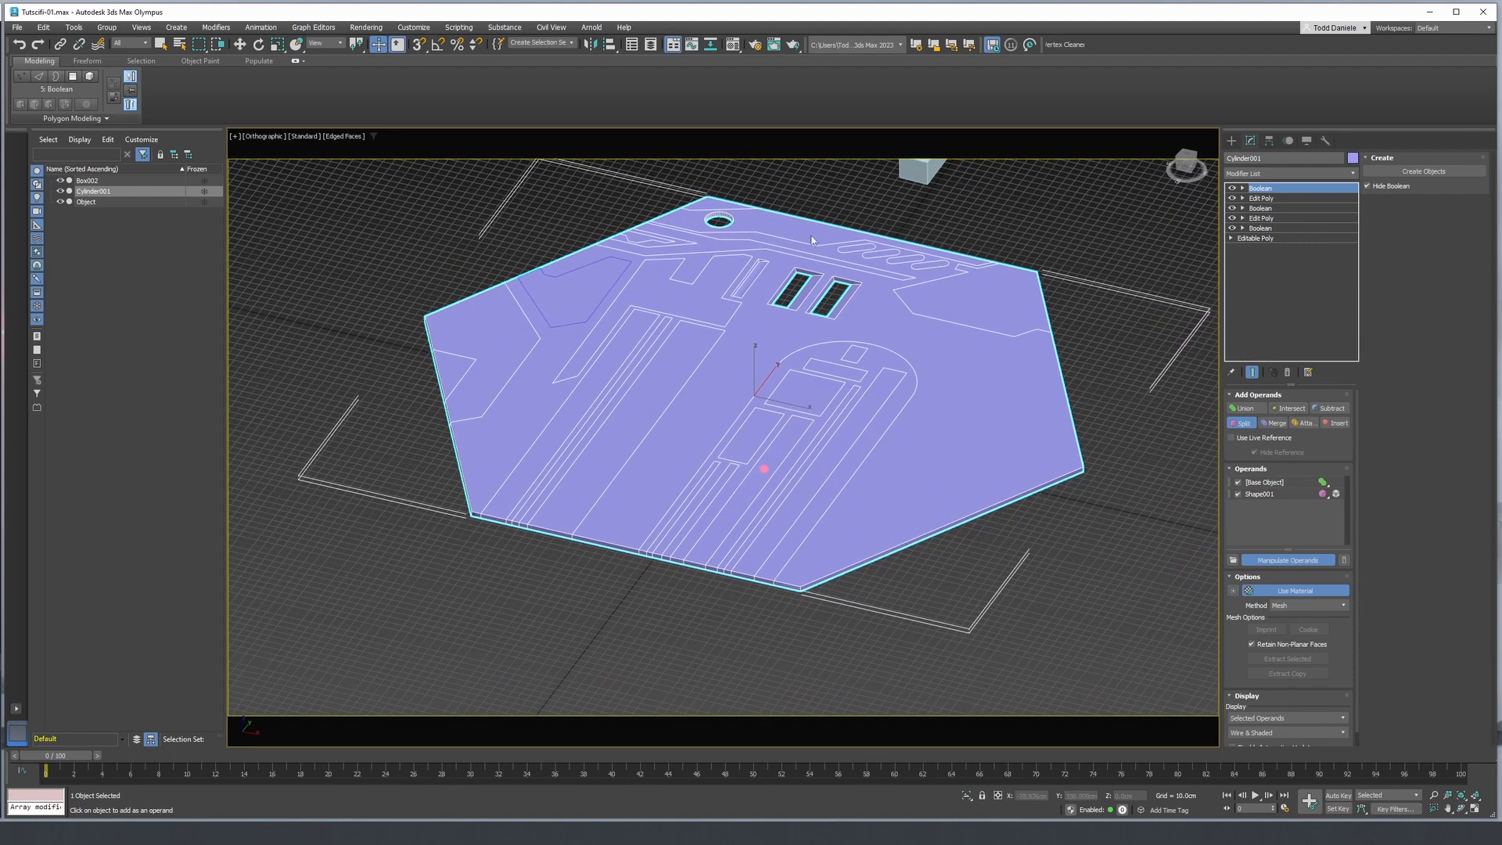
middle_click_drag(741, 368, 703, 369, "alt")
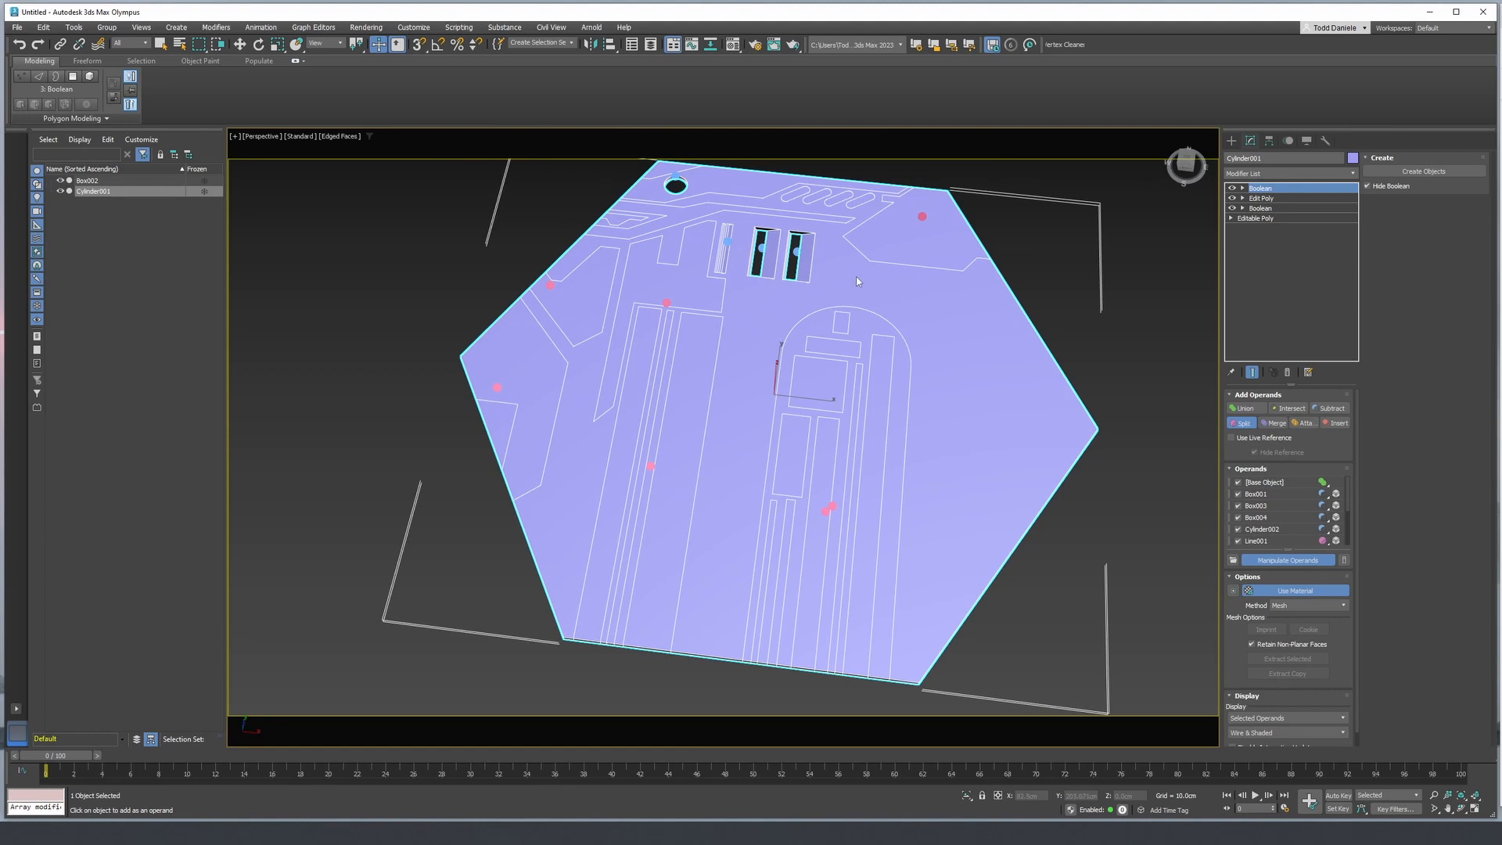
middle_click_drag(856, 275, 841, 446, "alt")
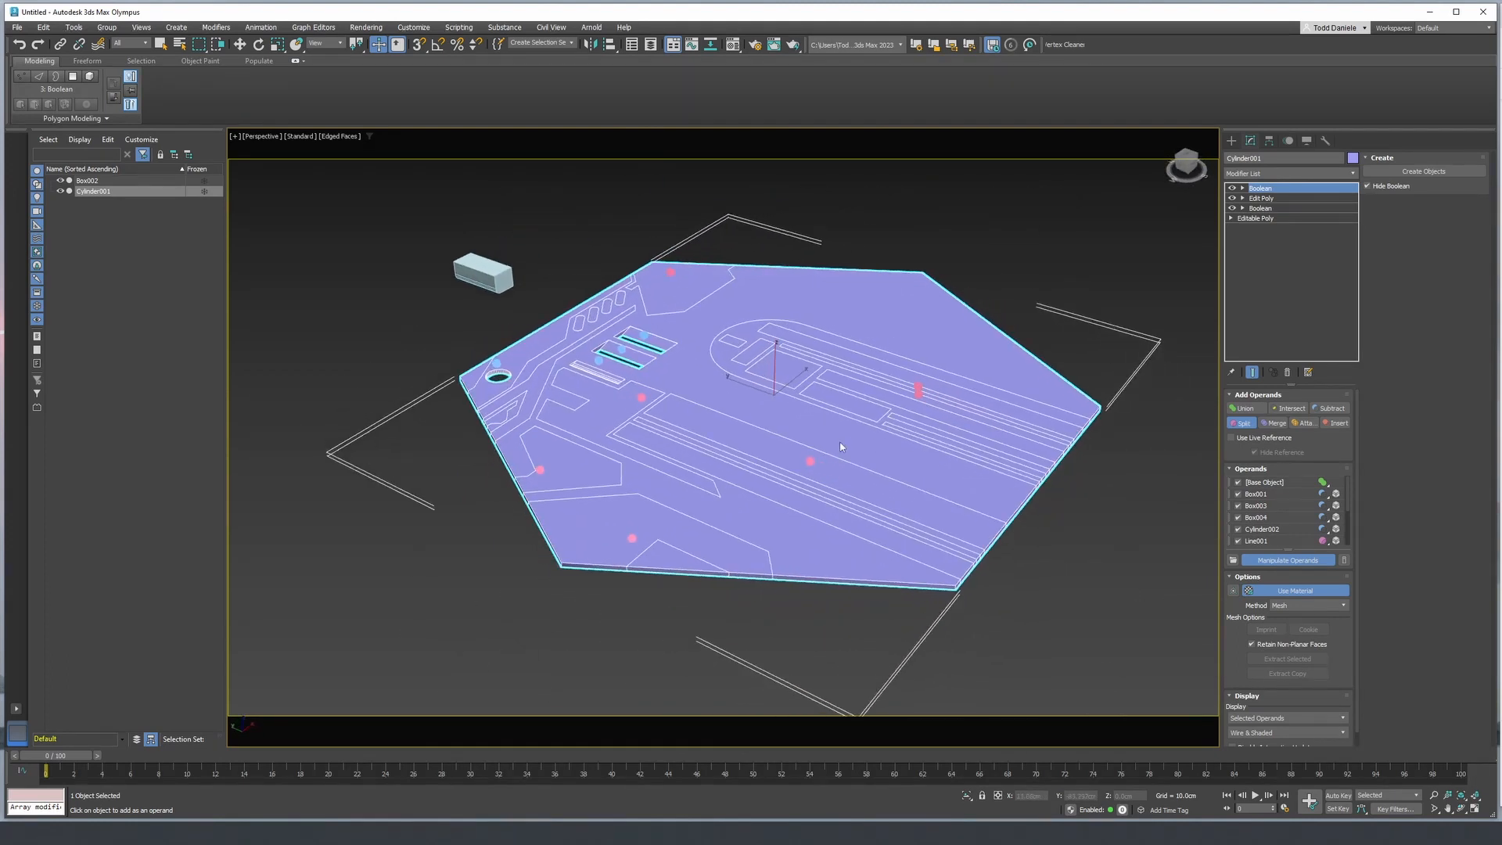
key("F4")
scroll(839, 446, "up", 5)
mouse_move(617, 554)
middle_mouse_down()
mouse_move(664, 500)
mouse_move(575, 463)
middle_mouse_up()
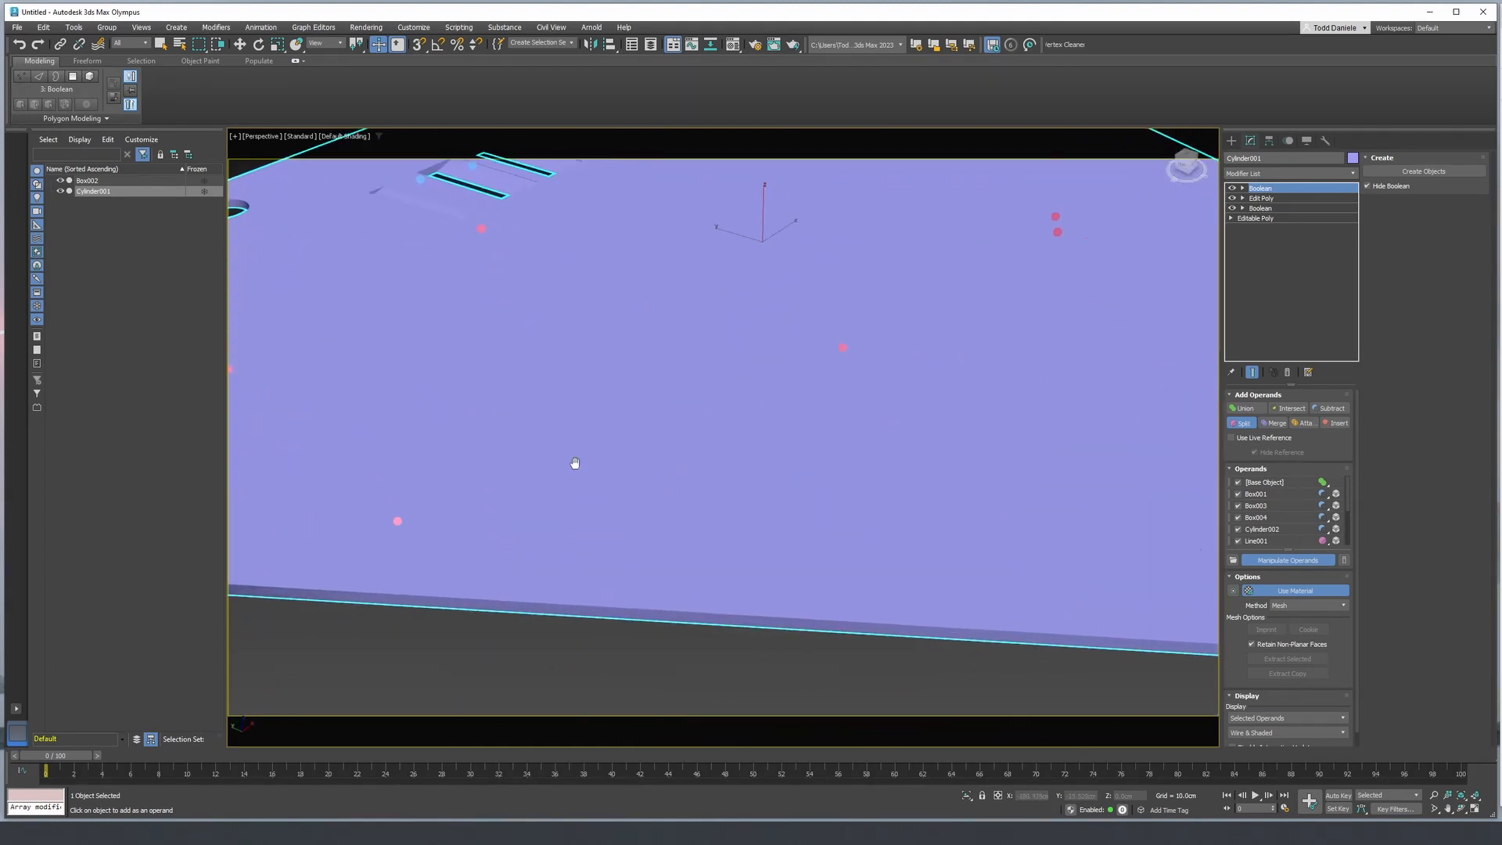
scroll(575, 463, "down", 10)
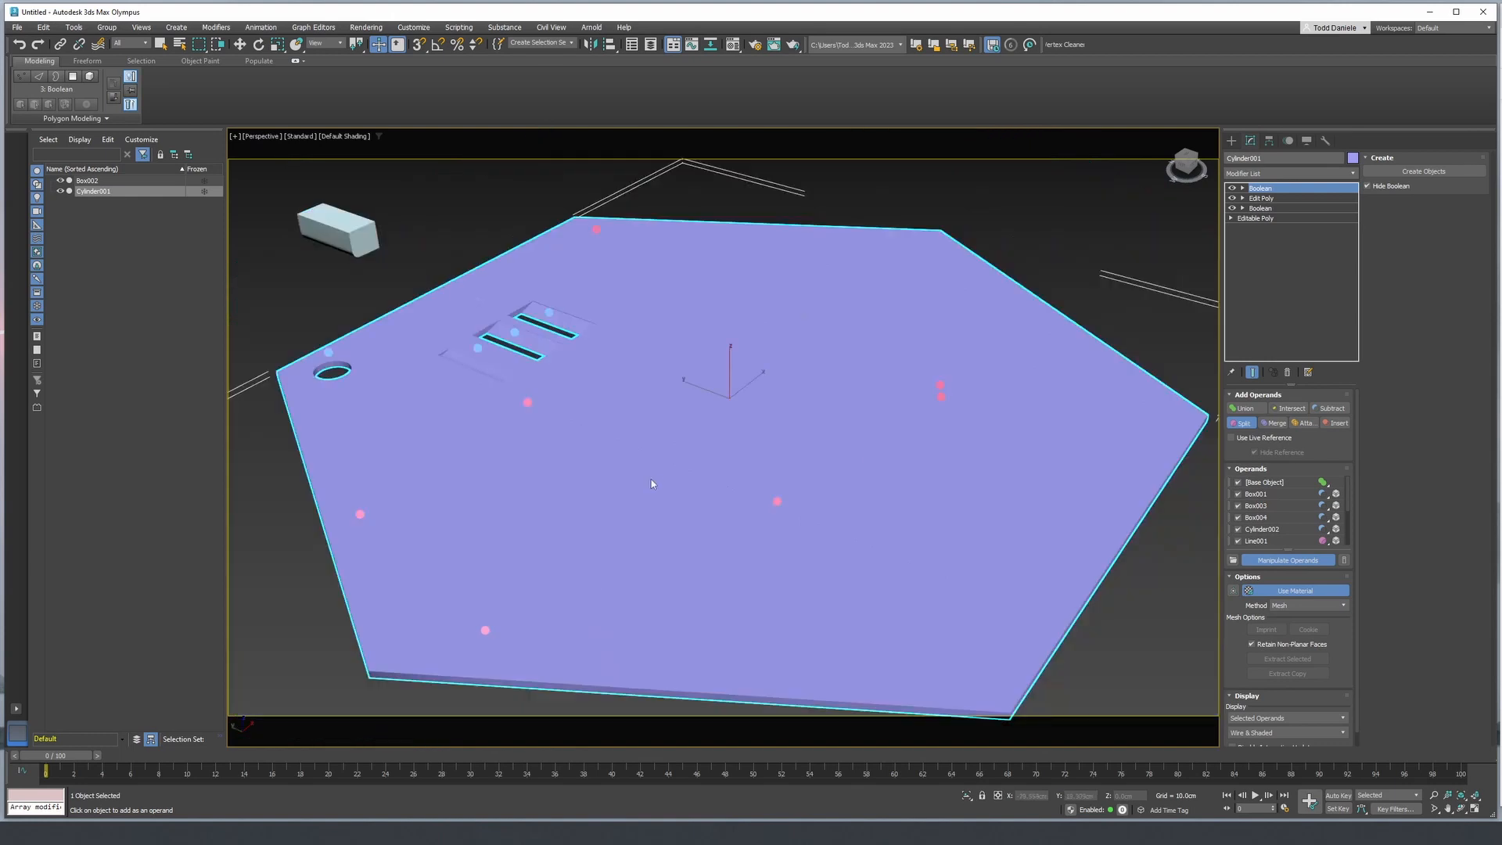
key("F4")
middle_click_drag(474, 494, 560, 413)
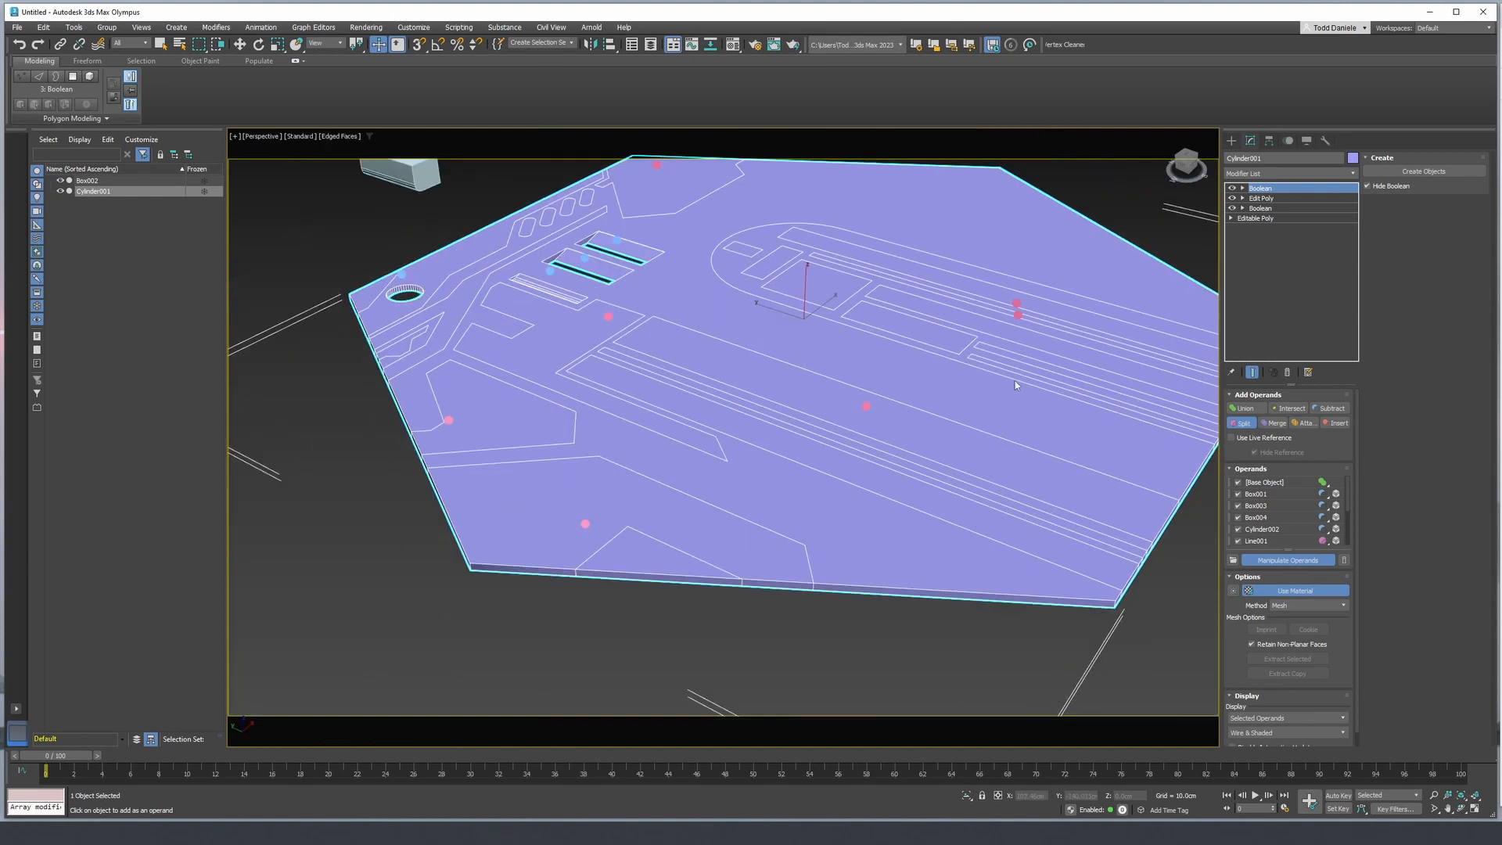
- Add a Chamfer modifier to the panel above its Boolean and hide the edges
left_click(1278, 173)
type("ch")
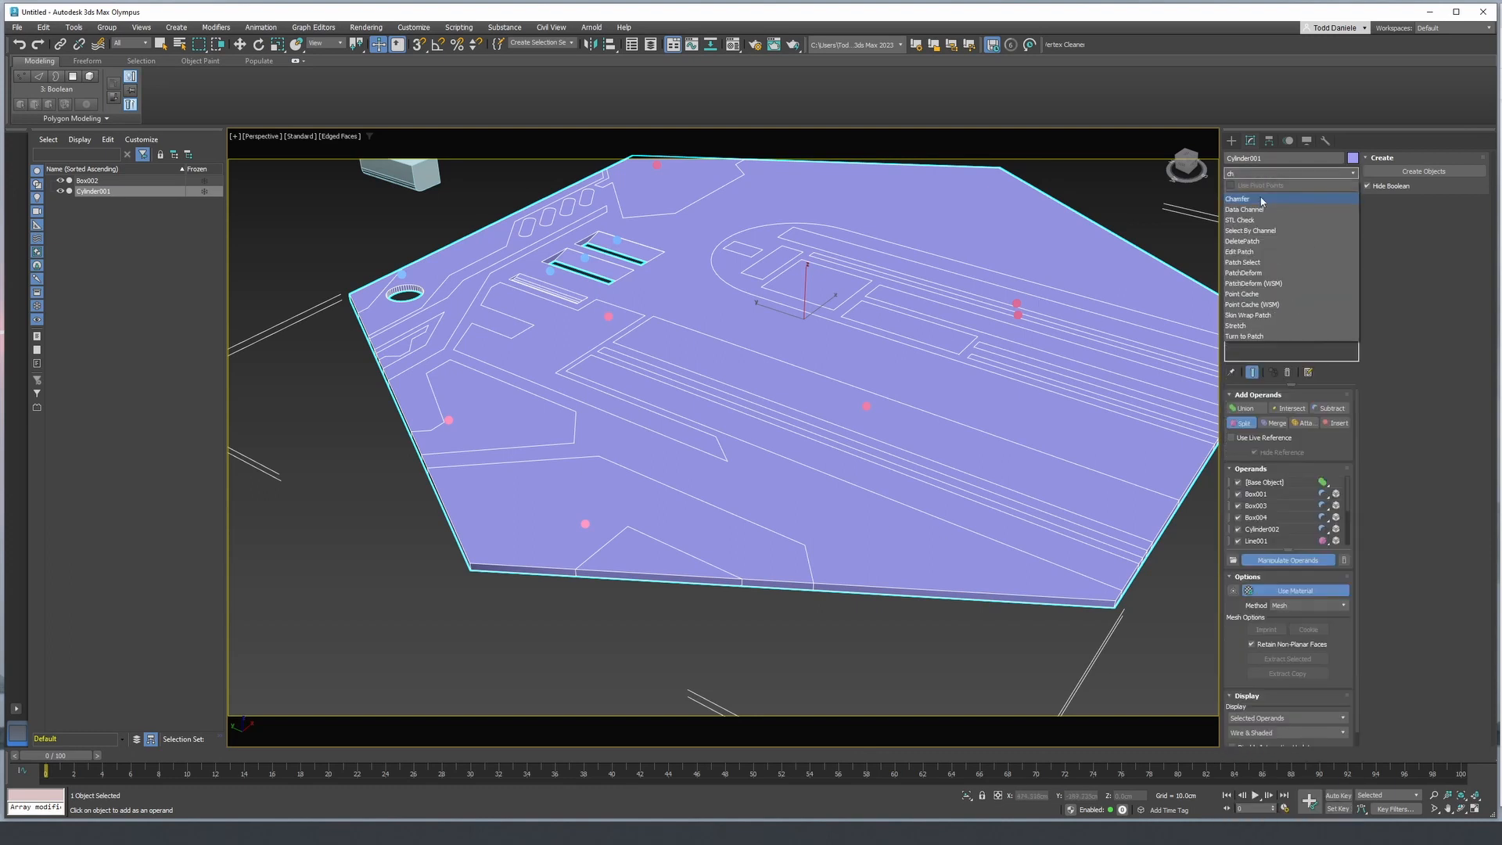
left_click(1261, 200)
middle_click_drag(971, 421, 932, 436)
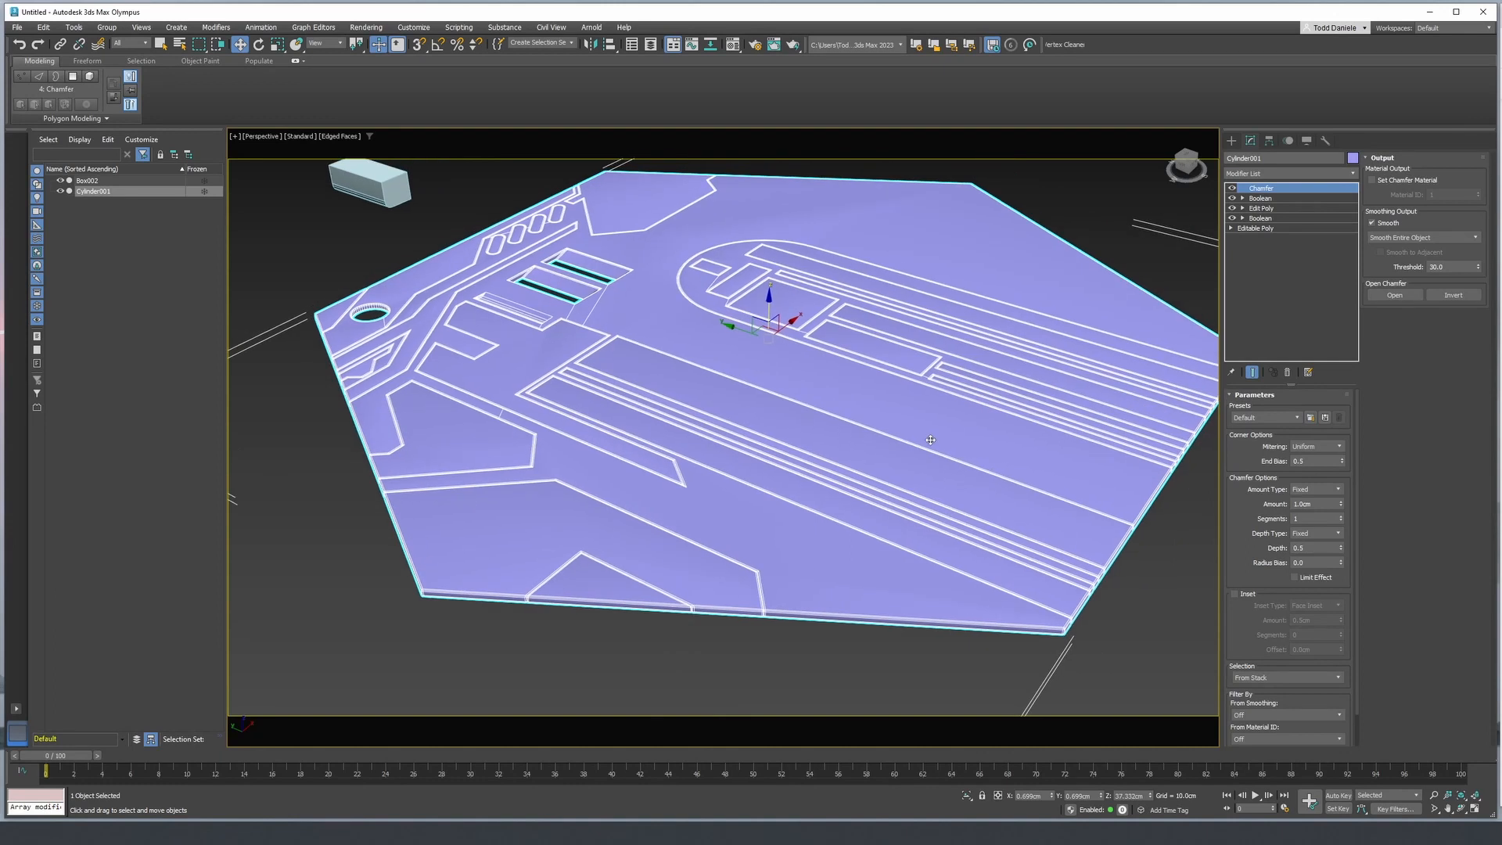
key("F4")
- Set the panel chamfer's segments to 2, judging it at a seam on the panel's outer edge
scroll(747, 564, "up", 10)
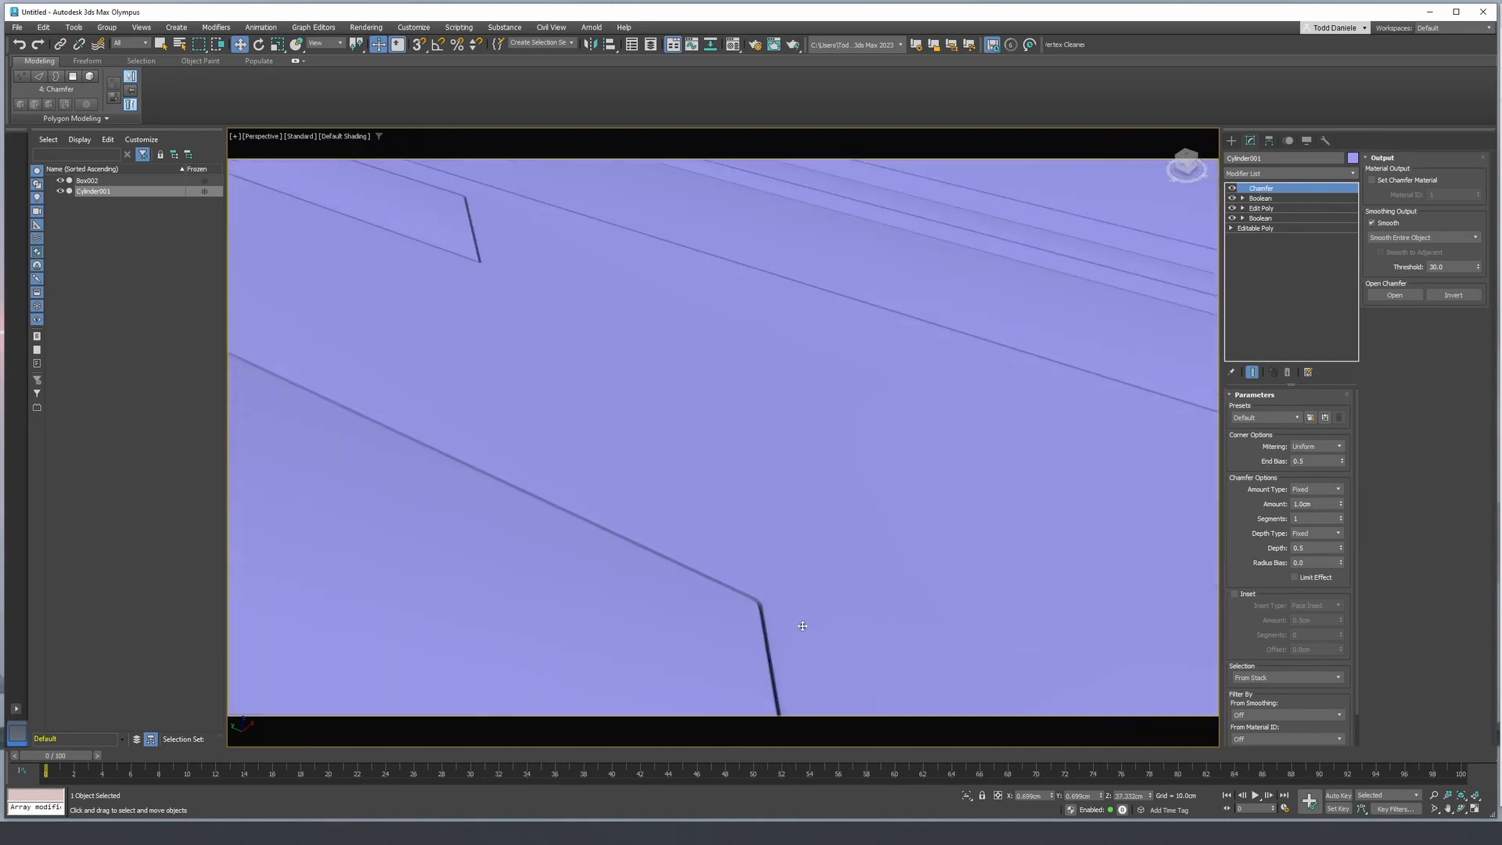
scroll(924, 471, "up", 2)
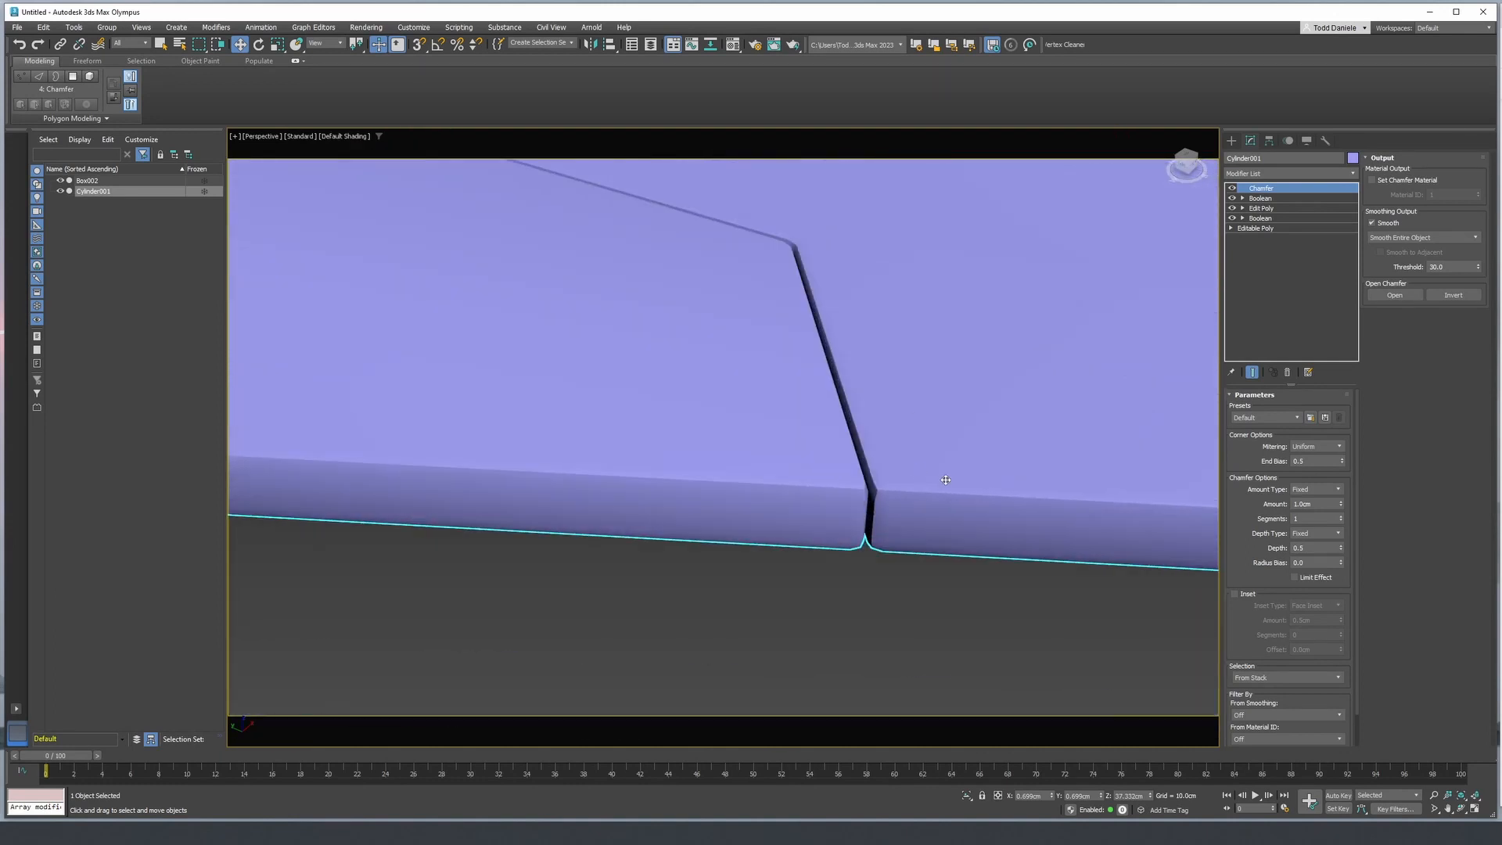
left_click(1342, 517)
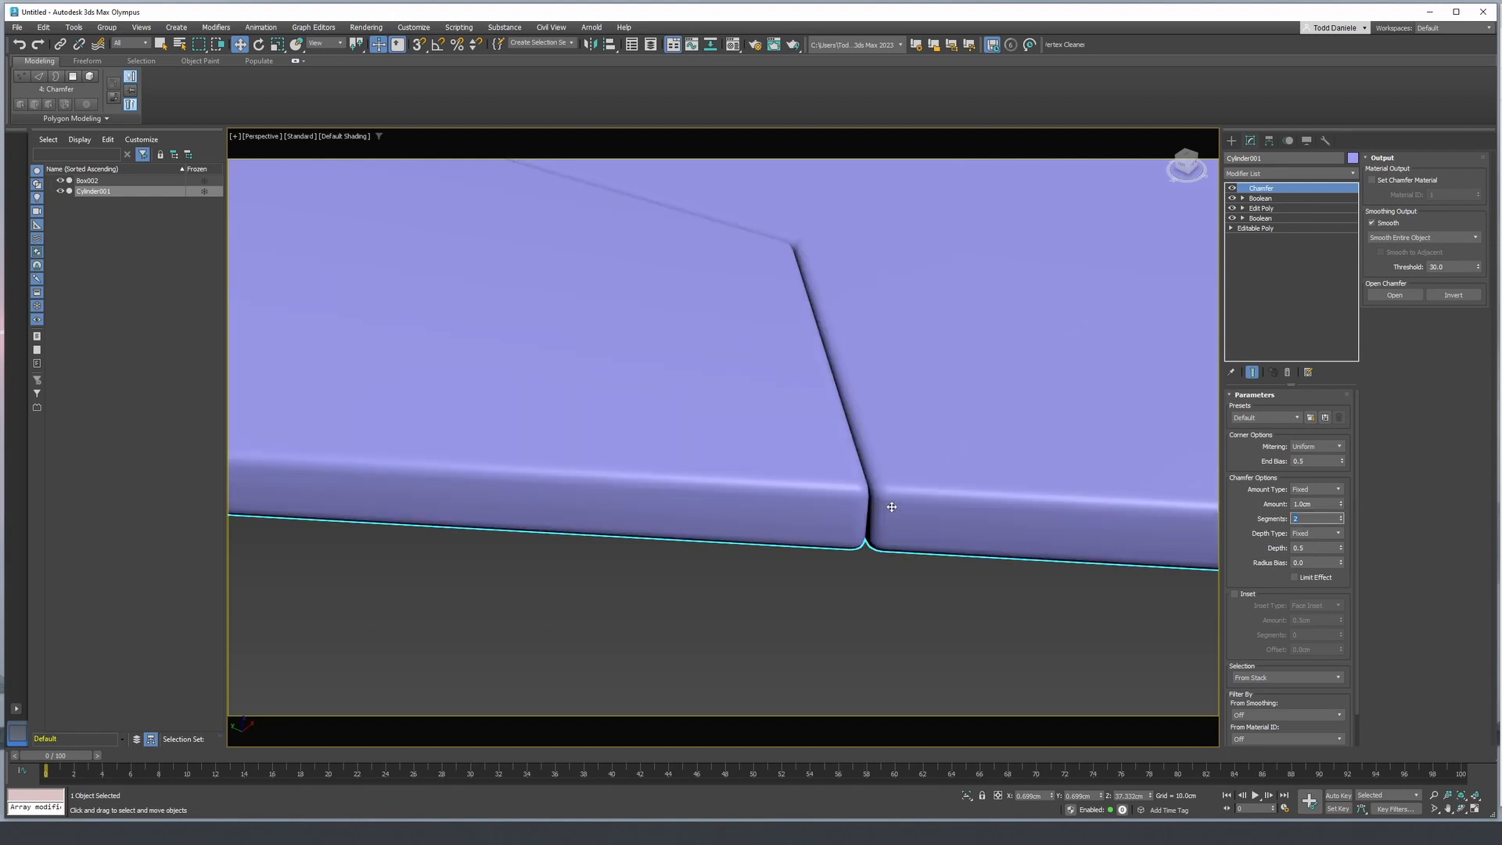
- Try a larger chamfer amount of about 1.98 cm on the panel, judging it at the seams and slots
scroll(871, 311, "down", 10)
scroll(666, 427, "up", 4)
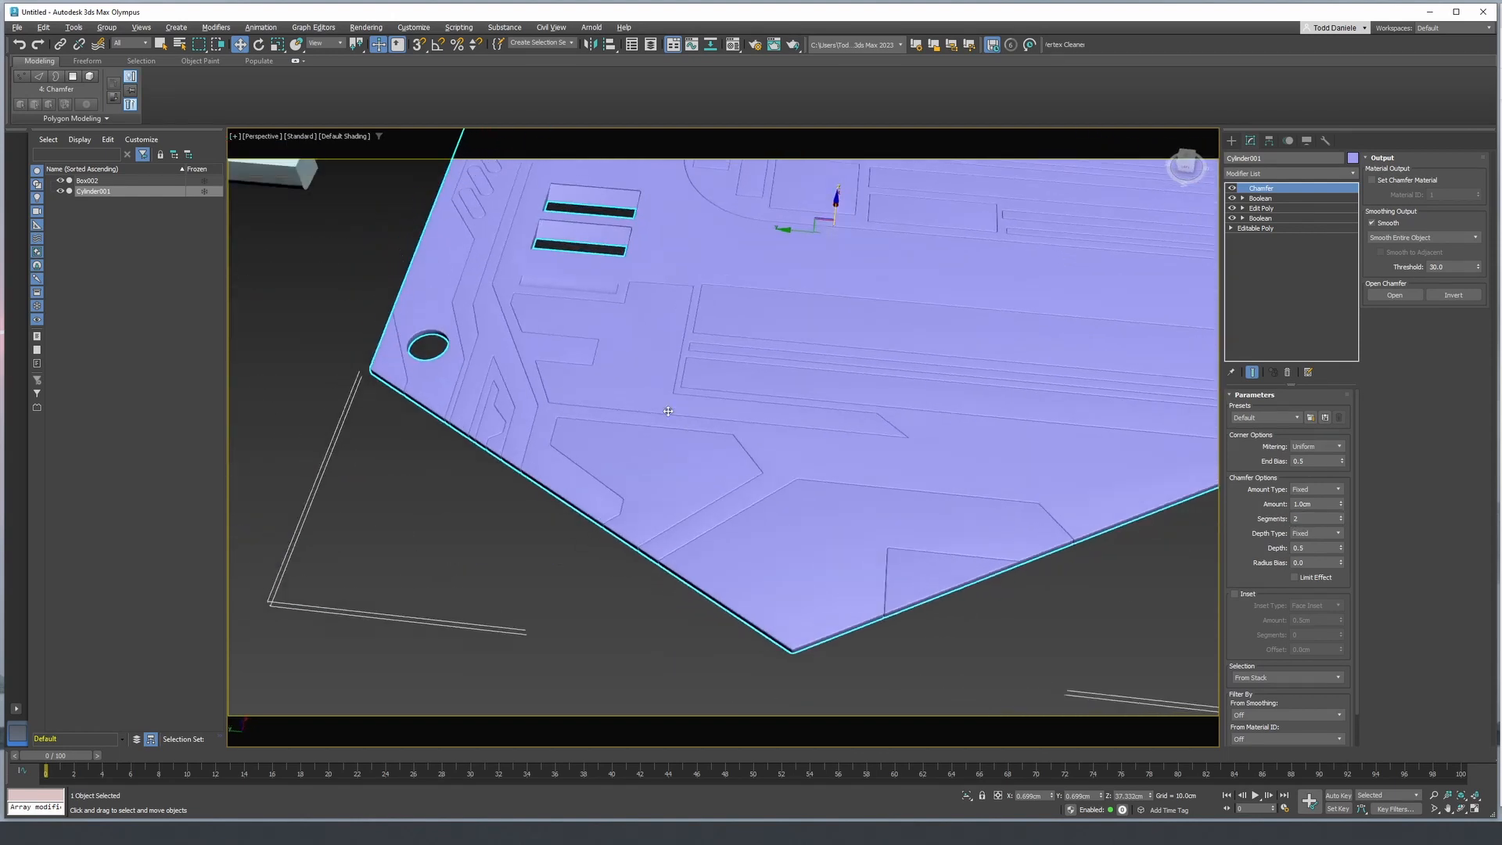
scroll(665, 427, "up", 6)
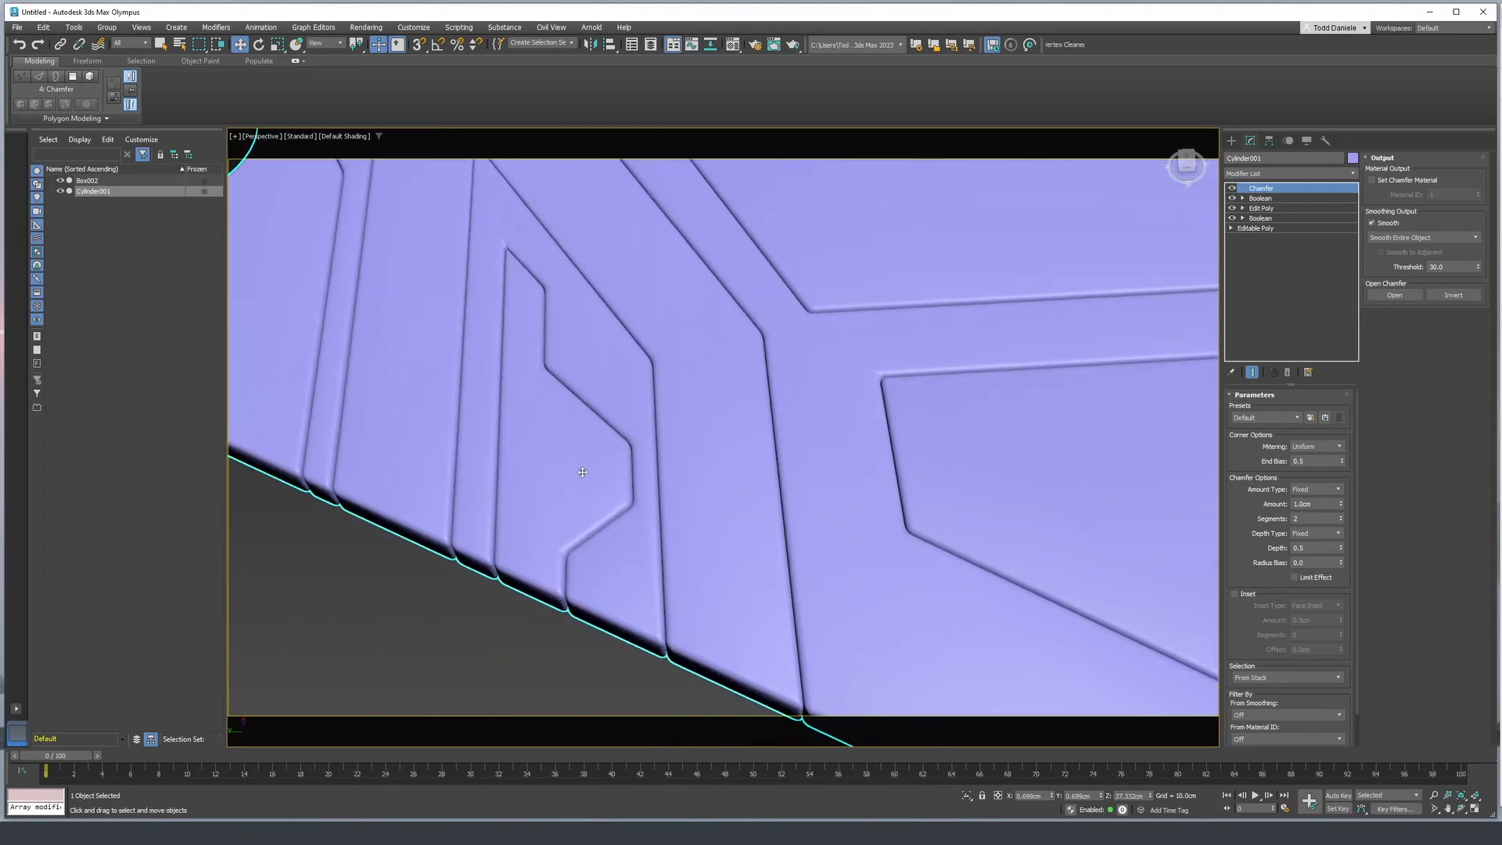
left_click(1341, 508)
left_click_drag(1343, 499, 1345, 431)
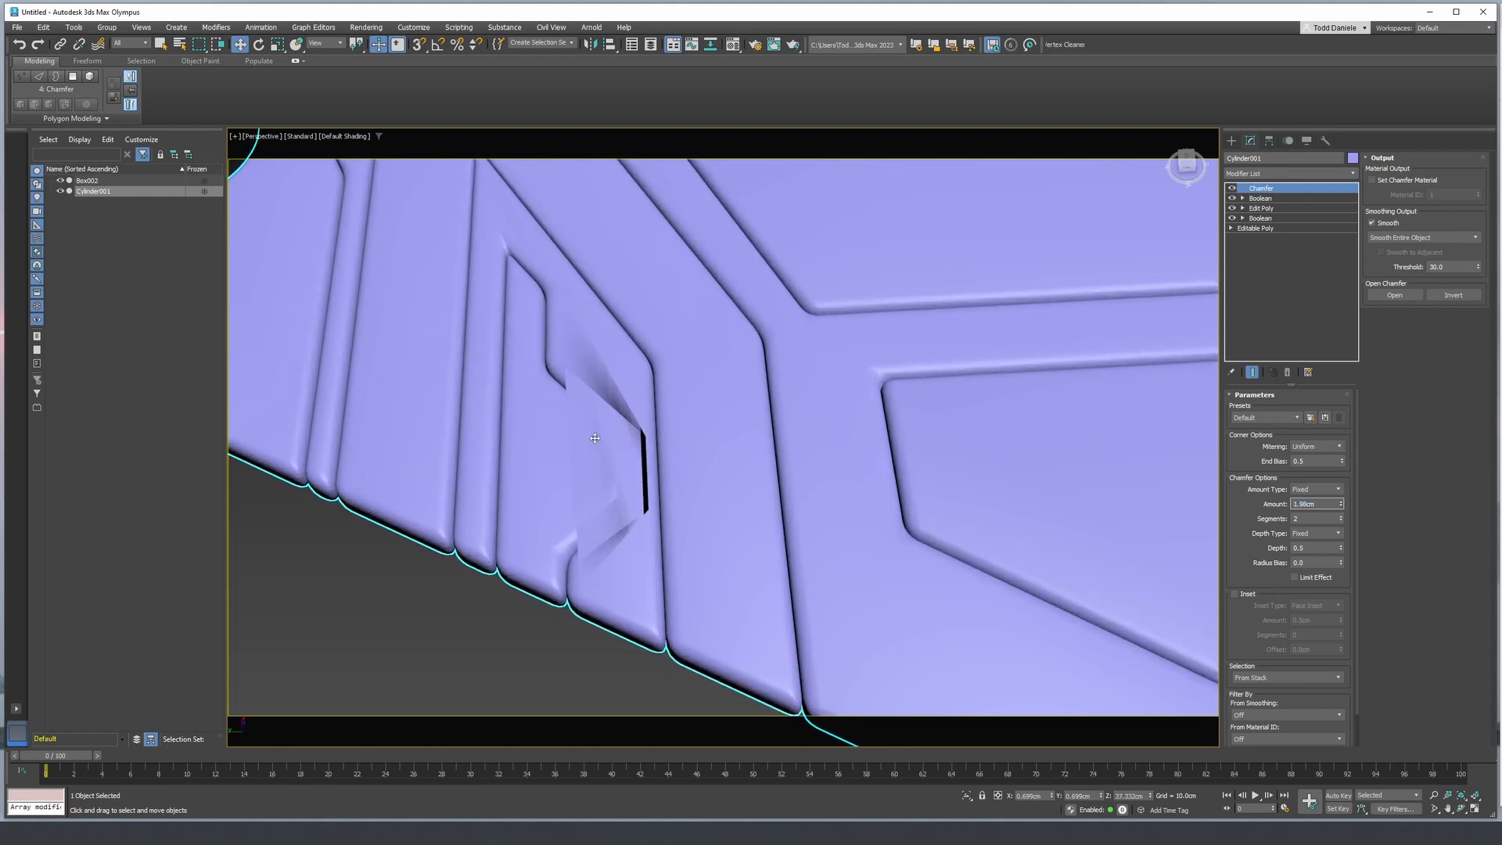
middle_click_drag(589, 471, 629, 560)
scroll(629, 560, "down", 5)
middle_click_drag(749, 359, 776, 386)
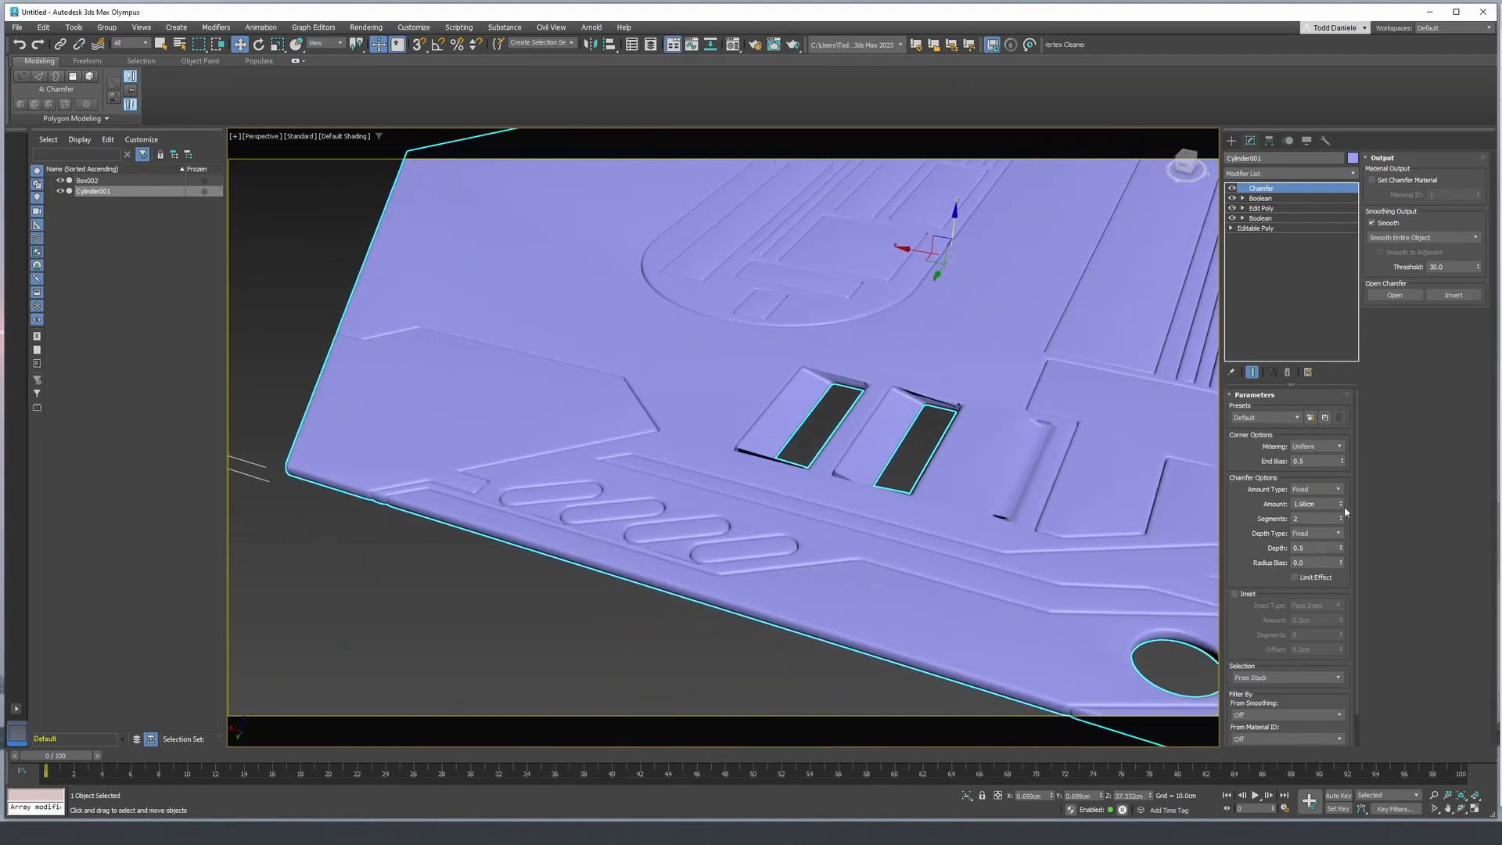
- Reduce the panel chamfer's amount to 0.852 cm, judging it at the rectangular slots and rounded recesses
left_click_drag(1343, 506, 1343, 558)
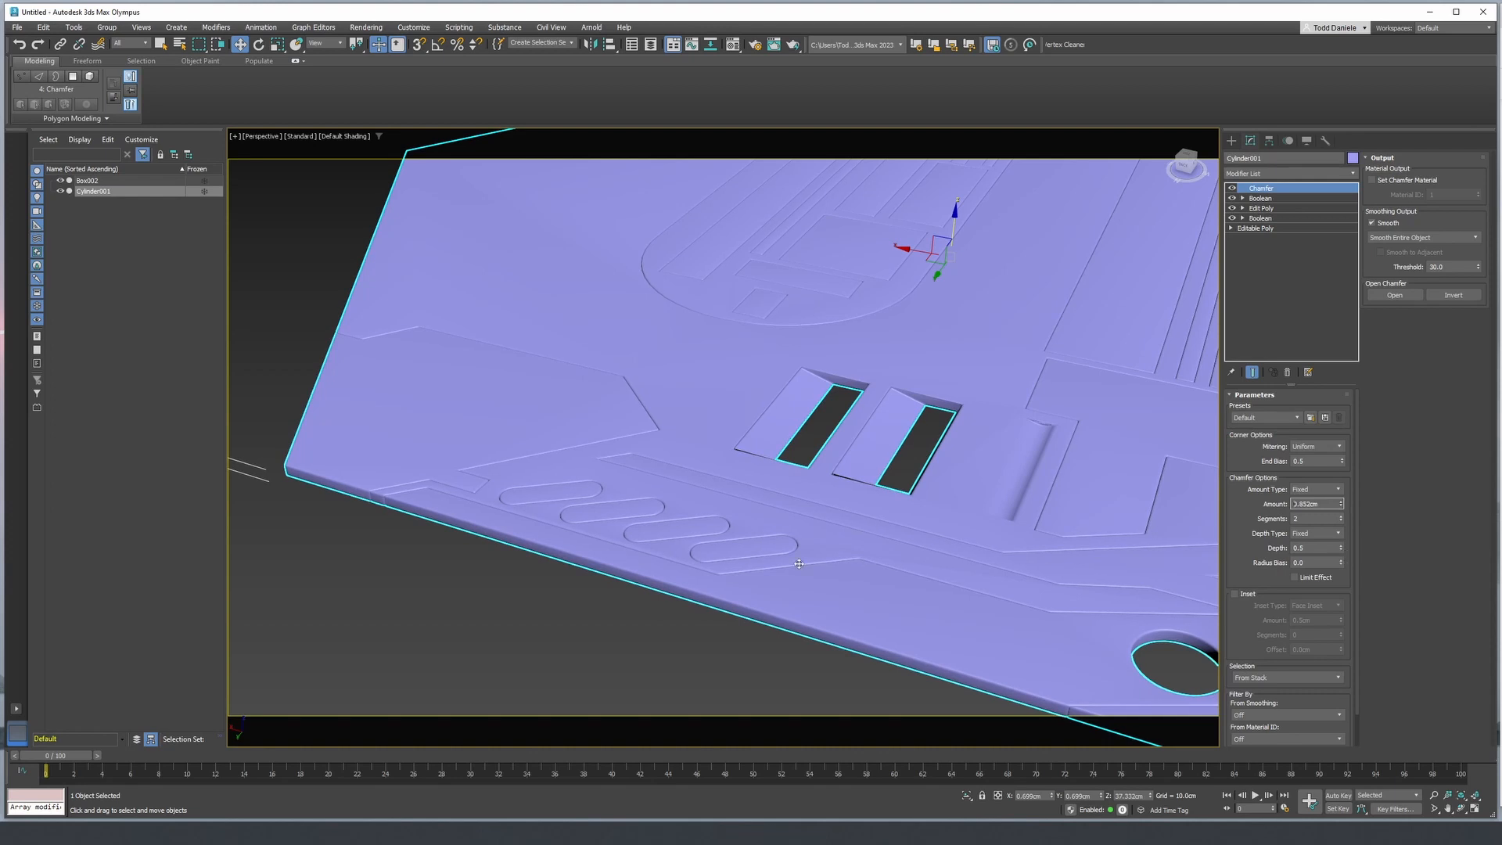
scroll(742, 521, "up", 8)
middle_click_drag(877, 517, 848, 514)
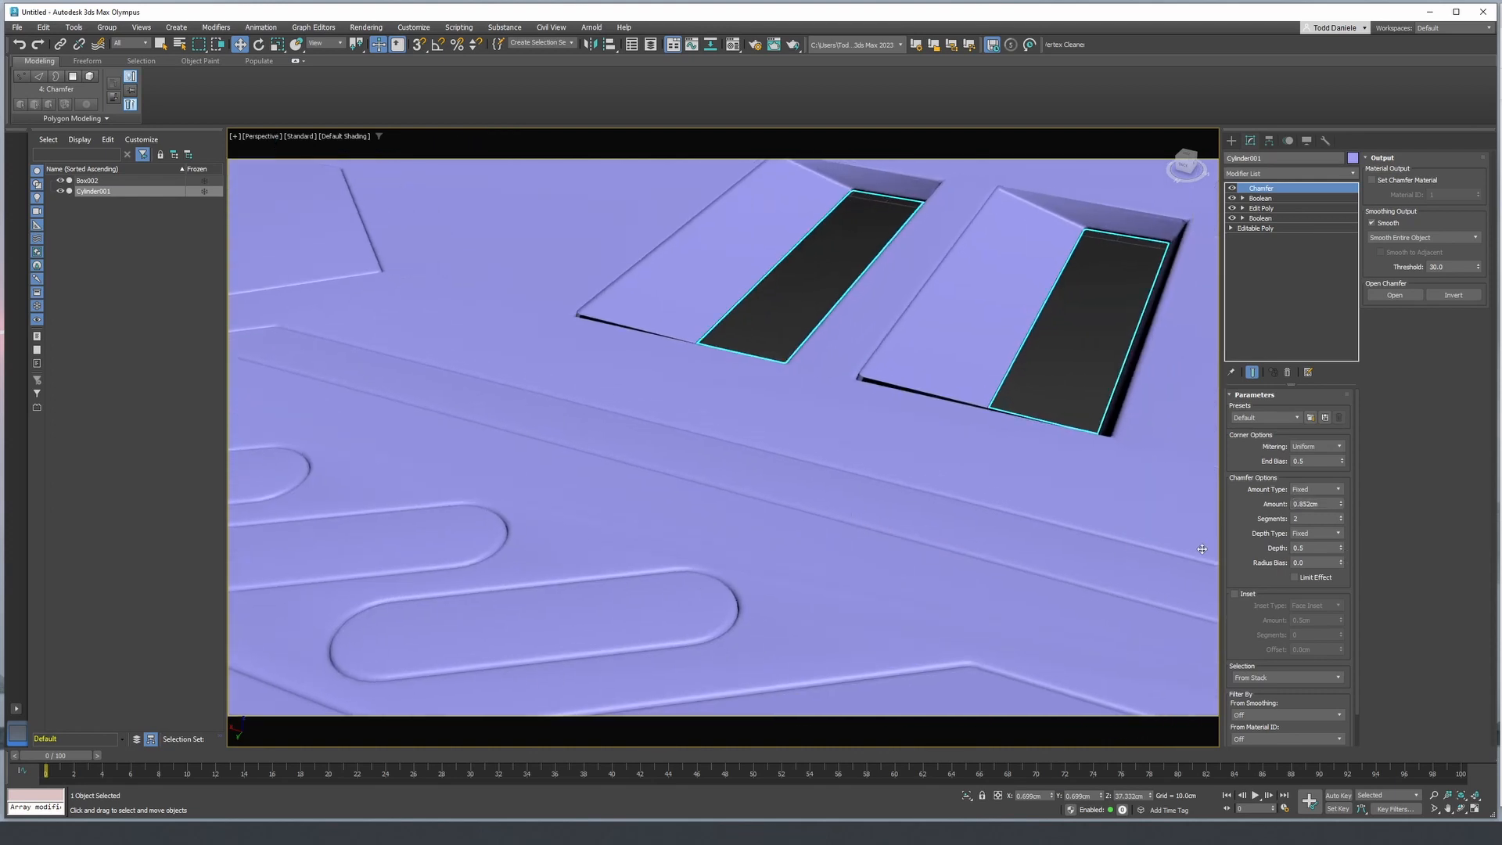
middle_click_drag(1059, 451, 843, 501)
scroll(843, 501, "down", 3)
scroll(843, 501, "down", 3)
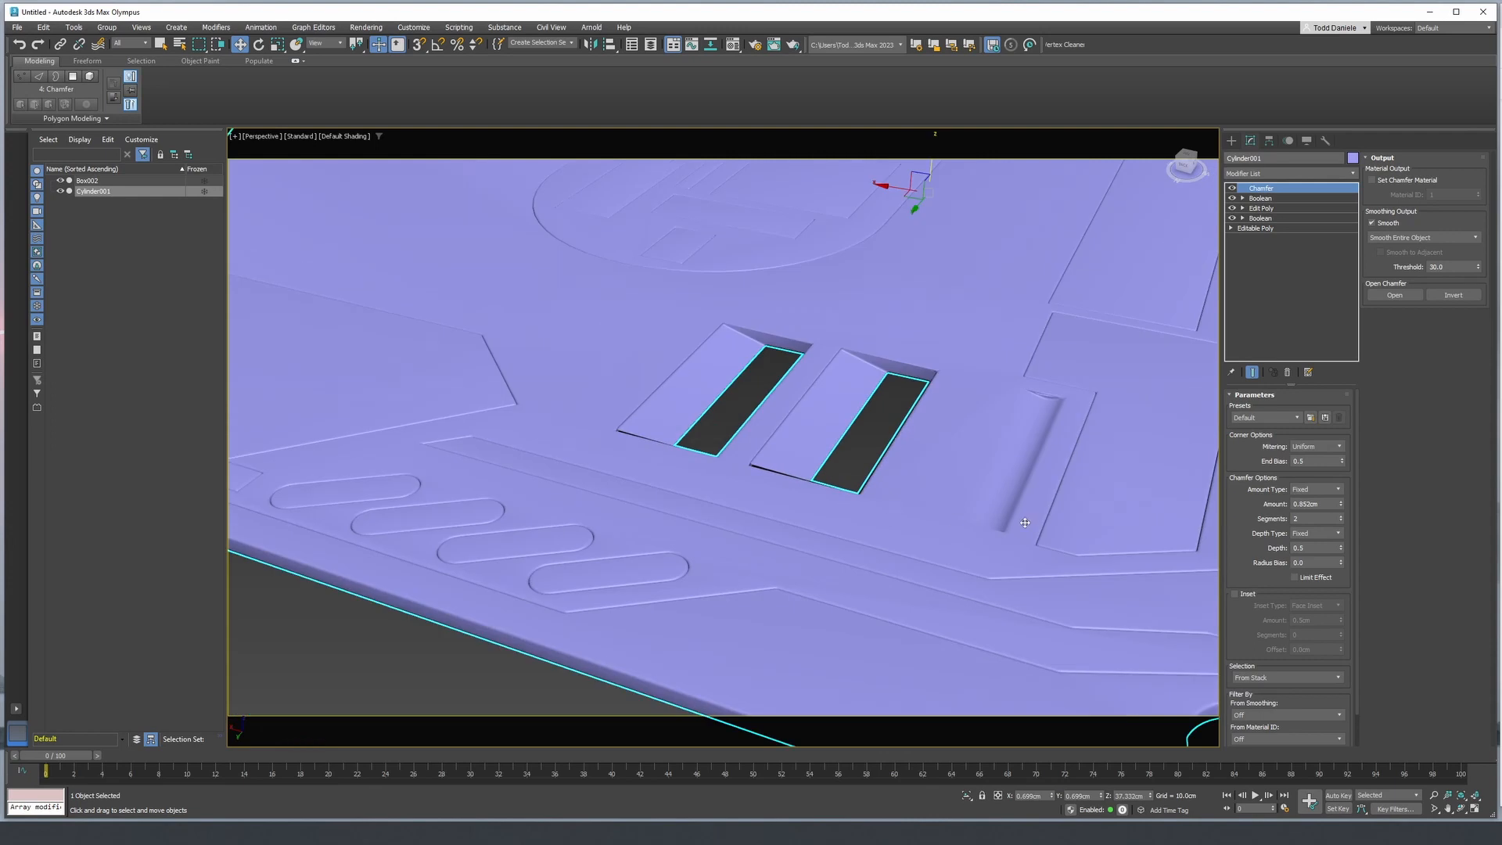
- Add a Weighted Normals modifier to the hexagonal panel above its Chamfer
middle_click_drag(1033, 513, 482, 429)
mouse_move(624, 456)
middle_mouse_down("alt")
mouse_move(722, 492)
mouse_move(713, 519)
middle_mouse_up("alt")
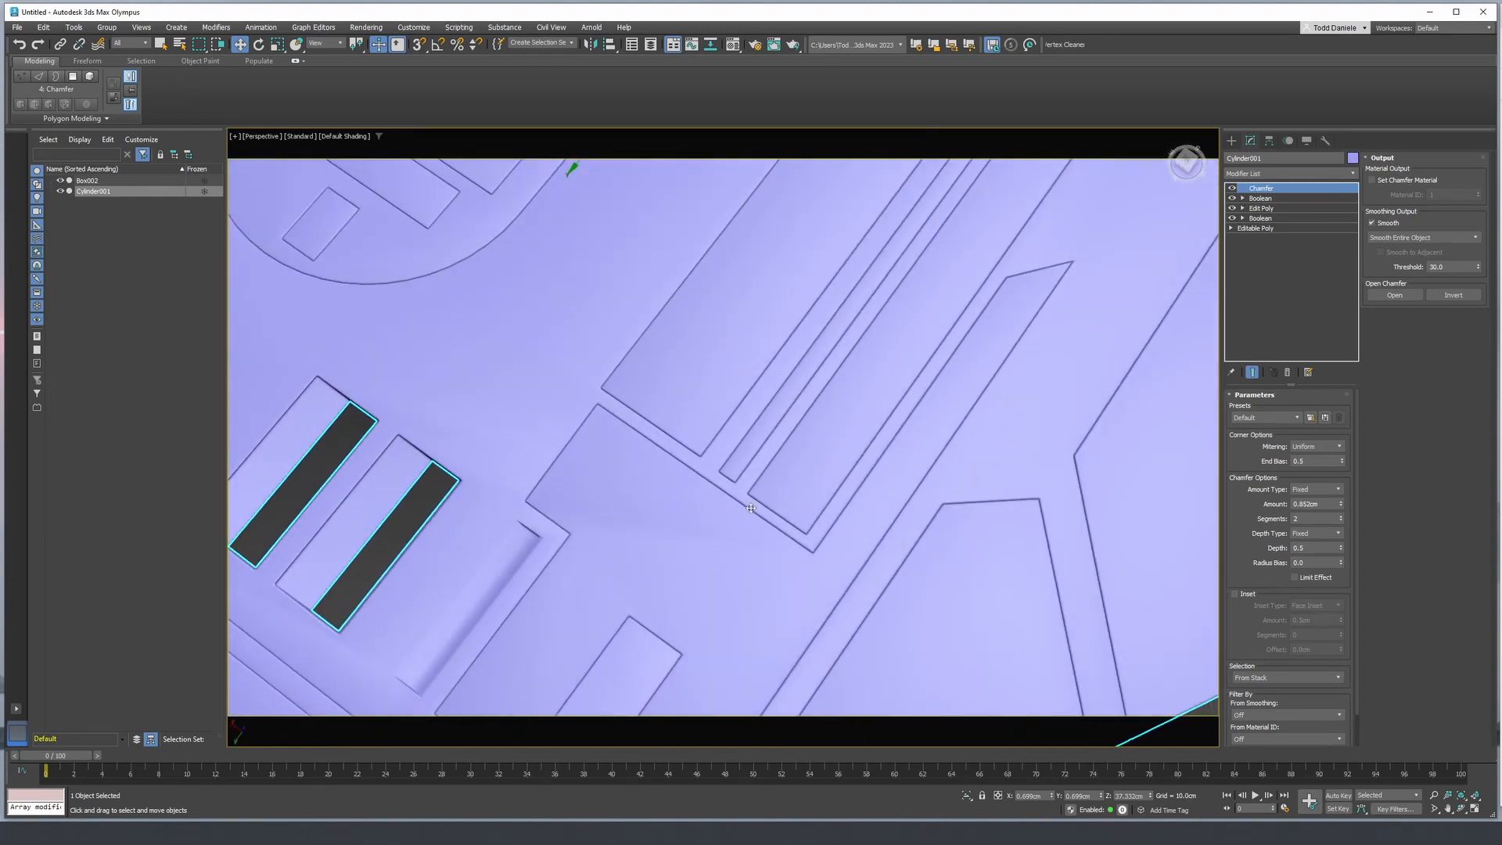
scroll(806, 517, "down", 6)
middle_click_drag(740, 496, 753, 468, "alt")
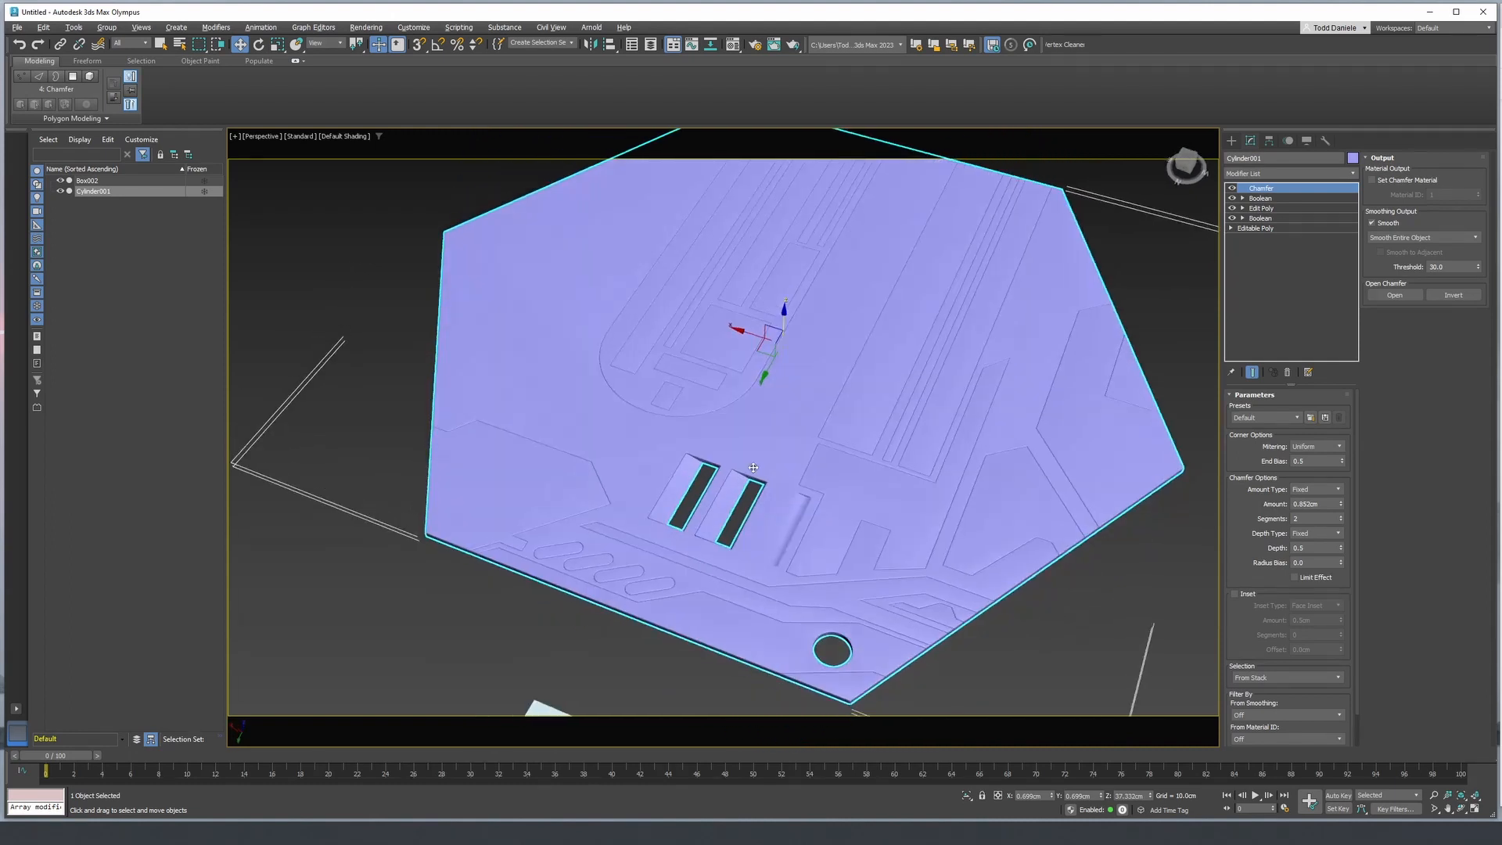
left_click(1276, 174)
type("we")
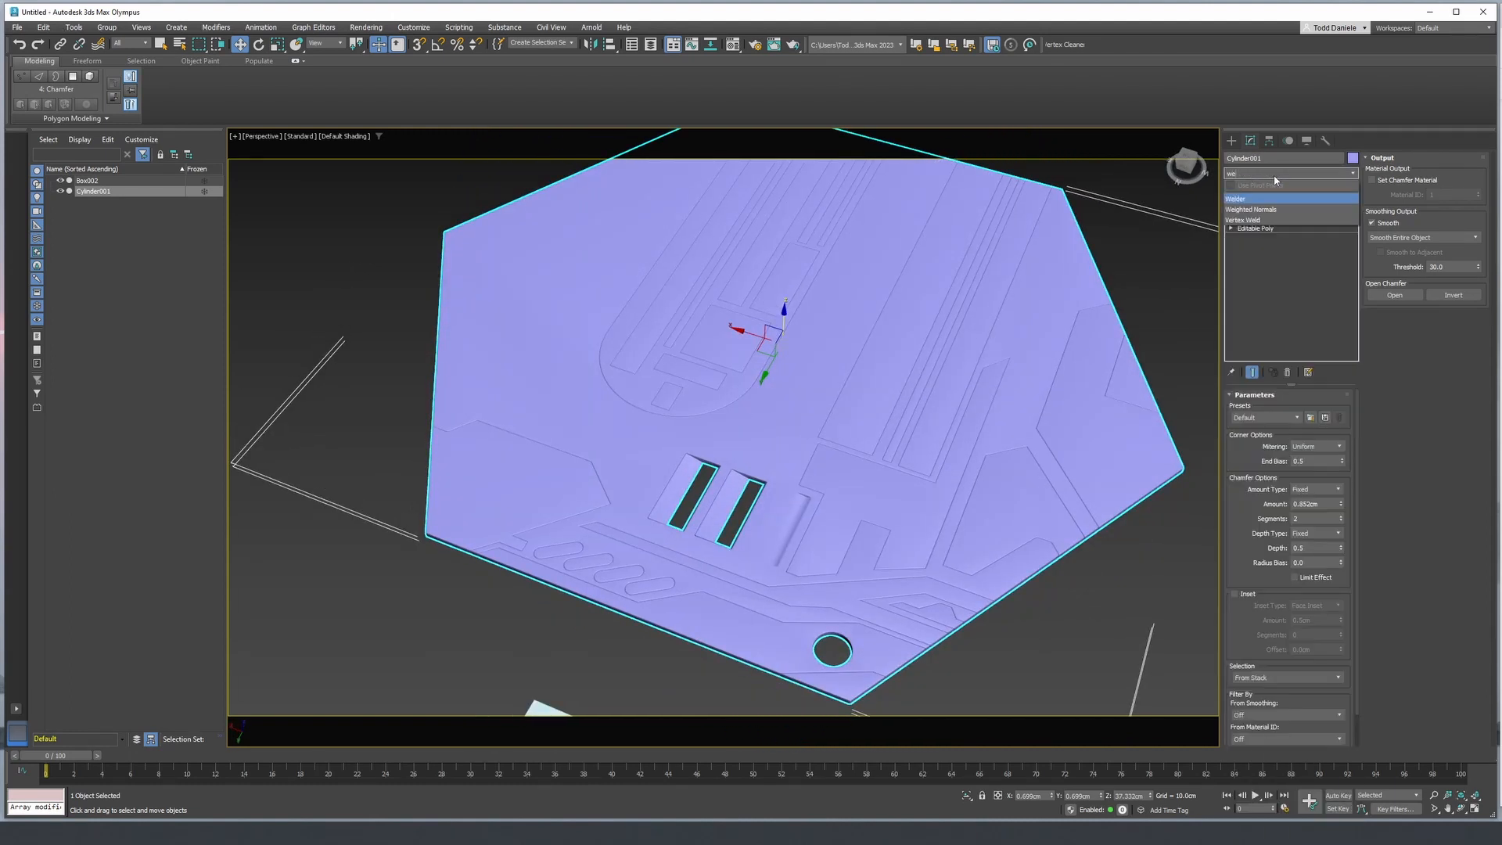
left_click(1265, 211)
- Examine the weighted shading across the panel's seams and recesses, both close up and from farther away
middle_click_drag(836, 577, 687, 537, "alt")
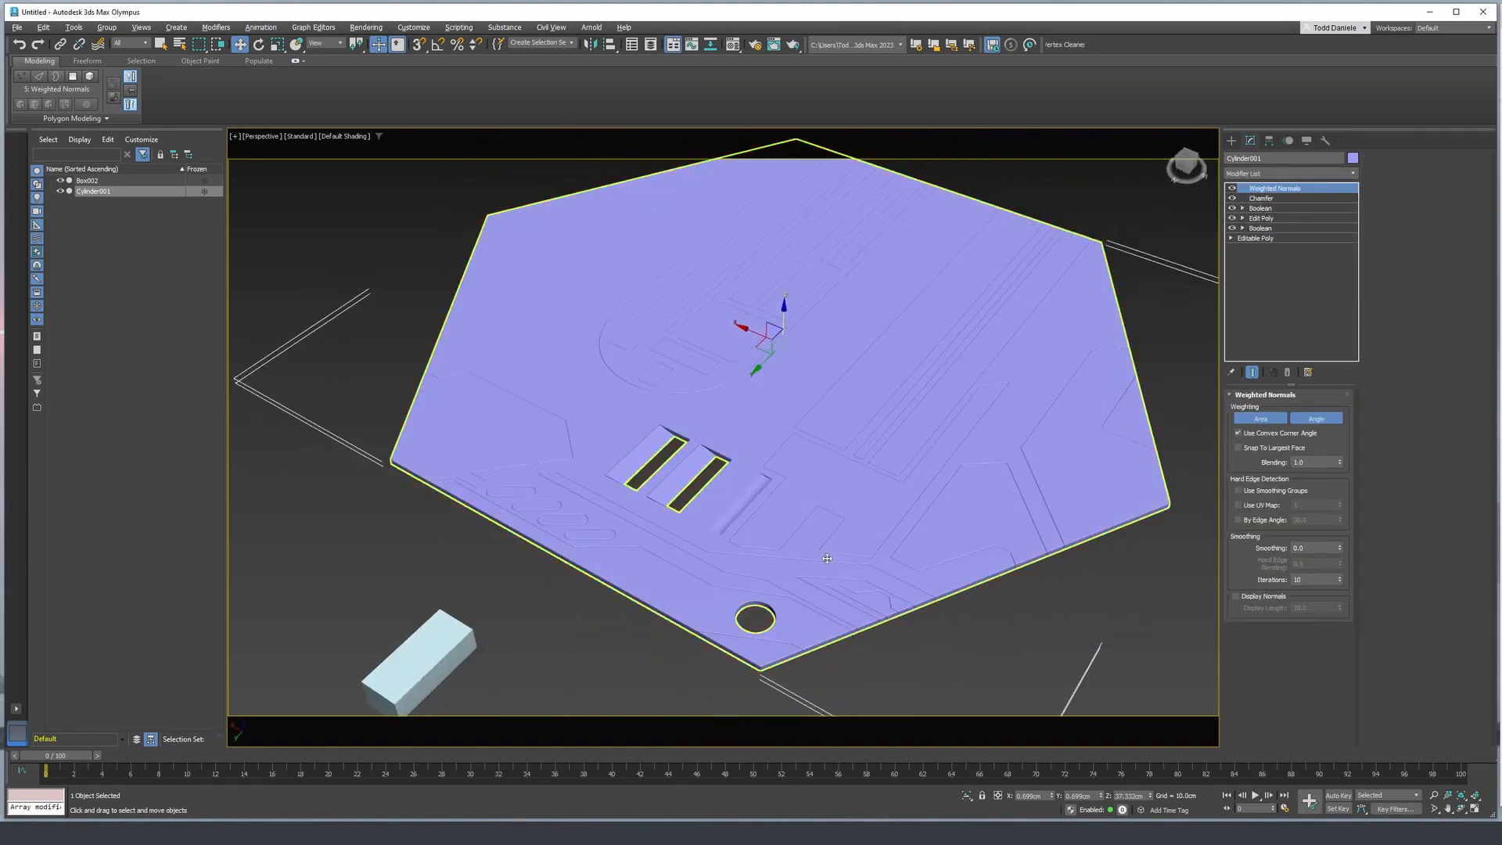
scroll(690, 509, "up", 5)
scroll(721, 500, "up", 3)
middle_click_drag(720, 501, 735, 461, "alt")
middle_click_drag(735, 462, 701, 642)
scroll(700, 641, "down", 2)
scroll(734, 538, "down", 3)
scroll(807, 555, "down", 4)
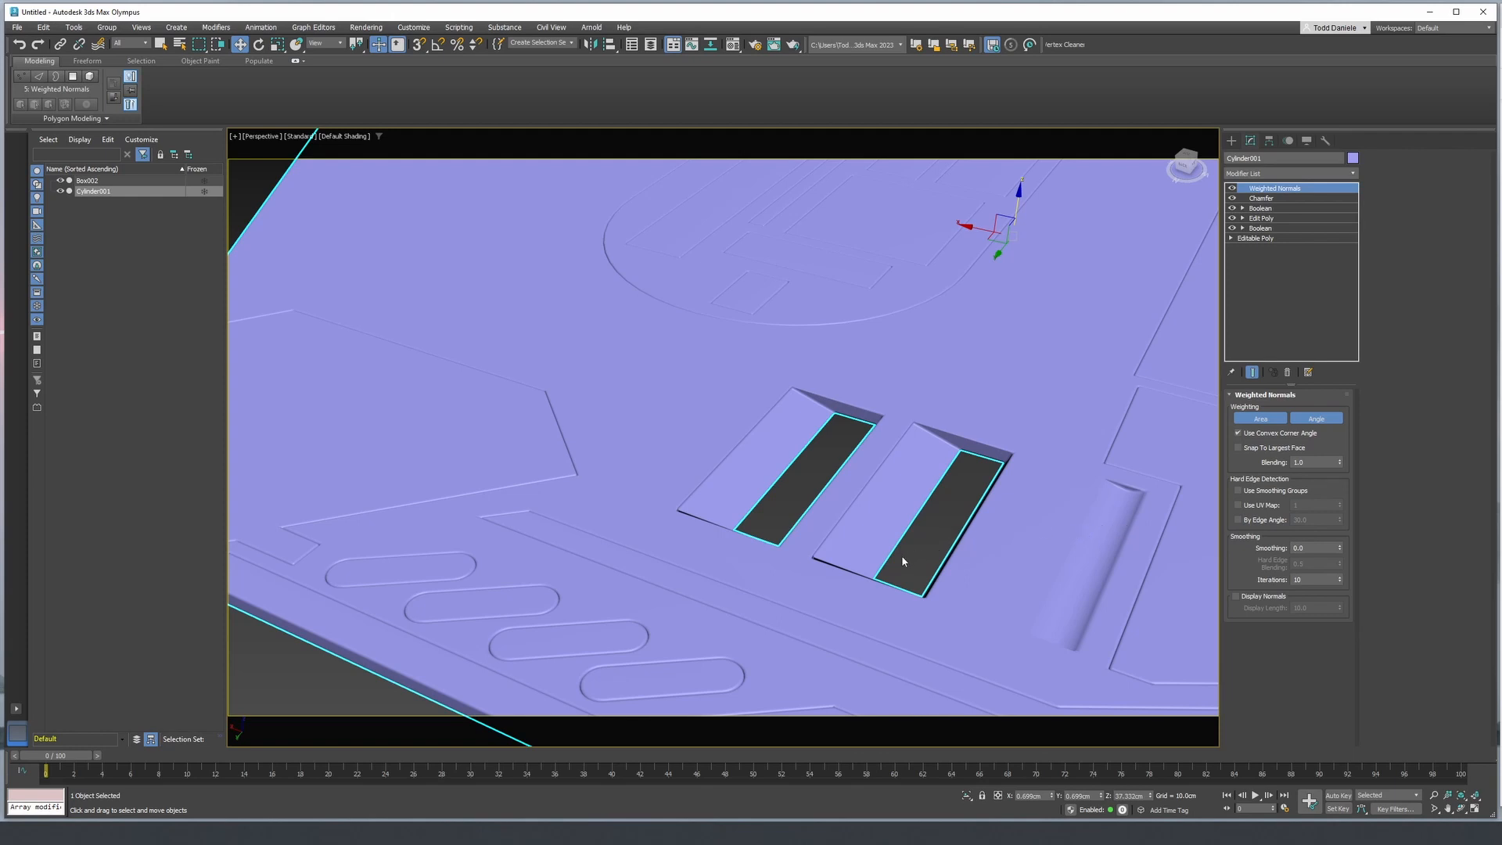
- Inspect the chamfered corners of the two rectangular slots, with the edges both shown and hidden
scroll(765, 559, "up", 3)
scroll(955, 557, "up", 4)
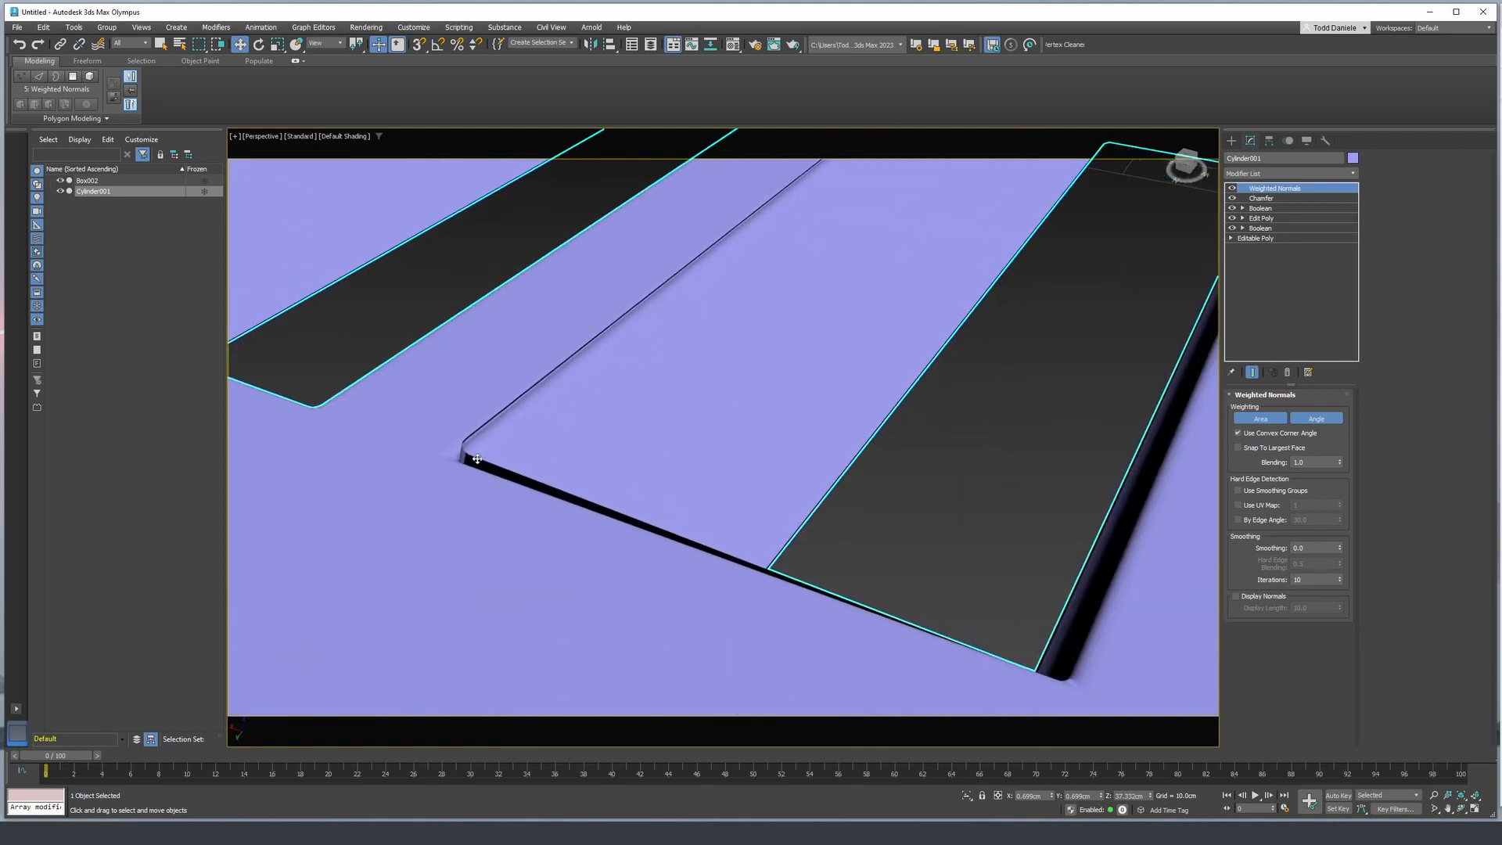
key("F4")
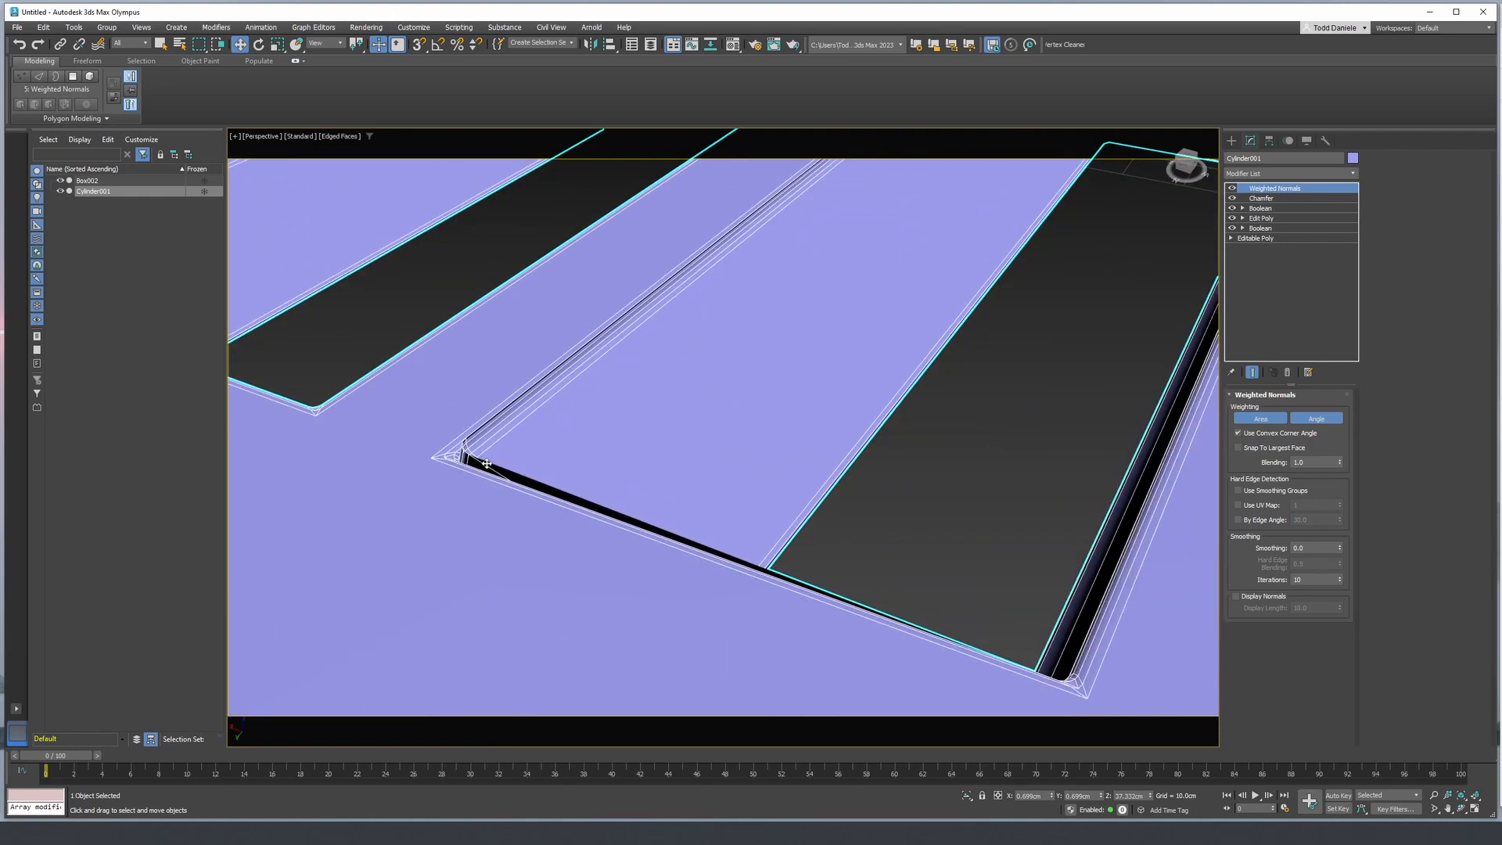
scroll(486, 464, "down", 5)
key("F4")
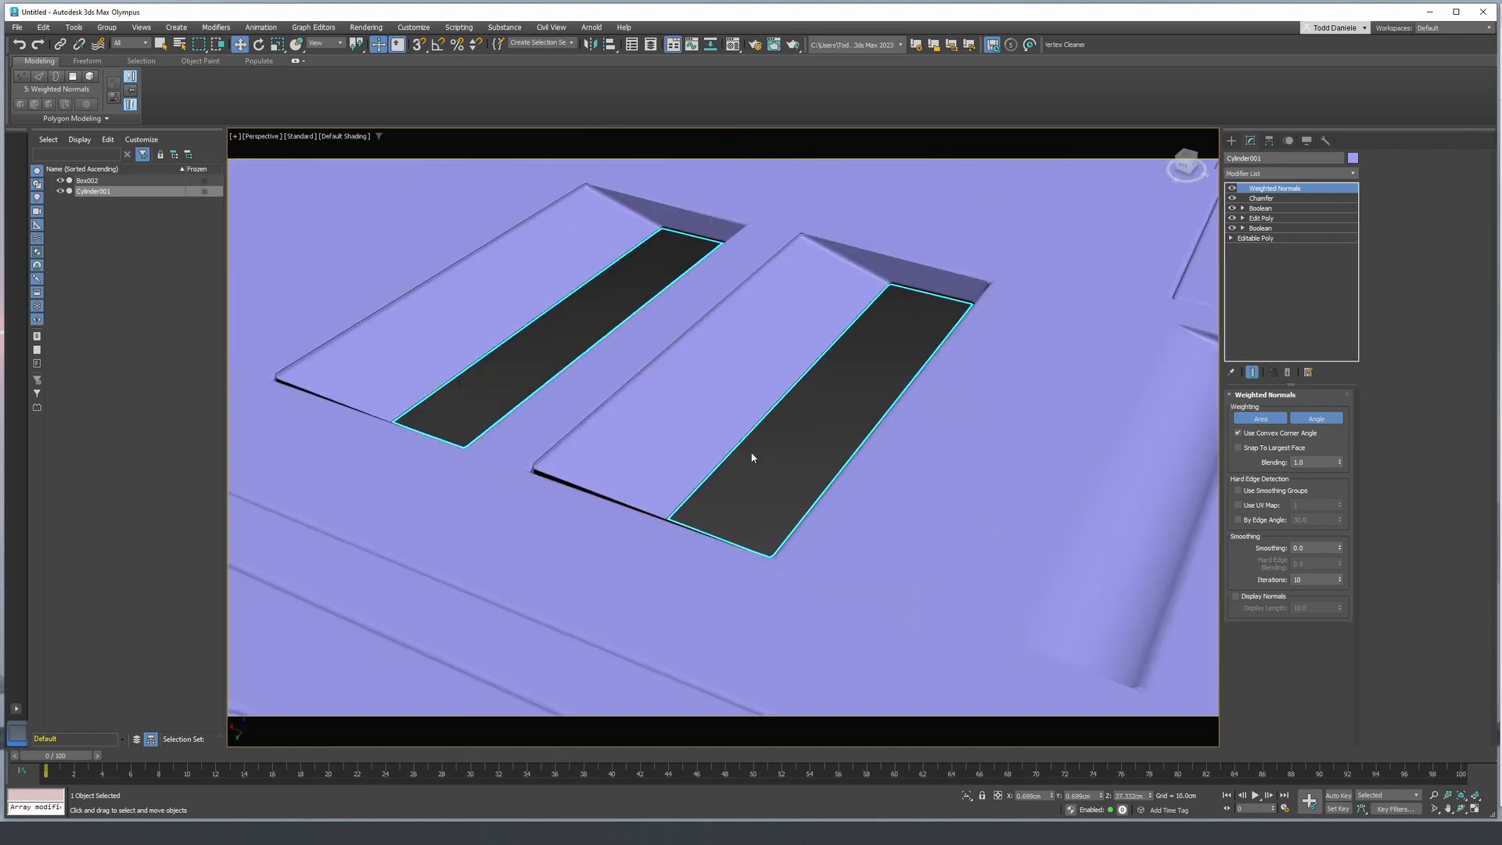
middle_click_drag(752, 458, 826, 316, "alt")
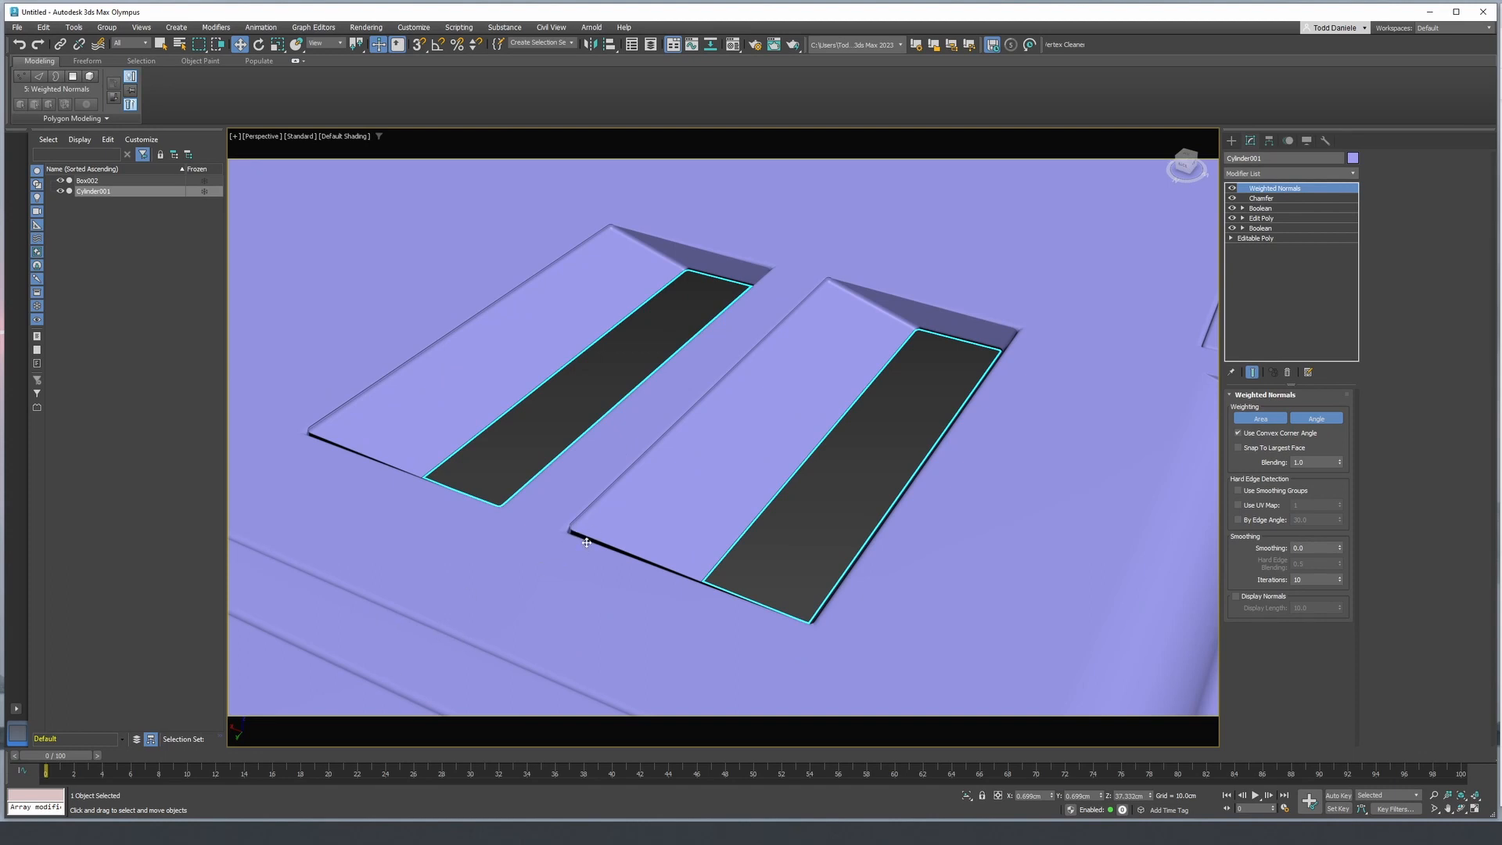
- Turn off the panel's Chamfer and Weighted Normals modifiers, with edges shown around the rectangular slots
key("F4")
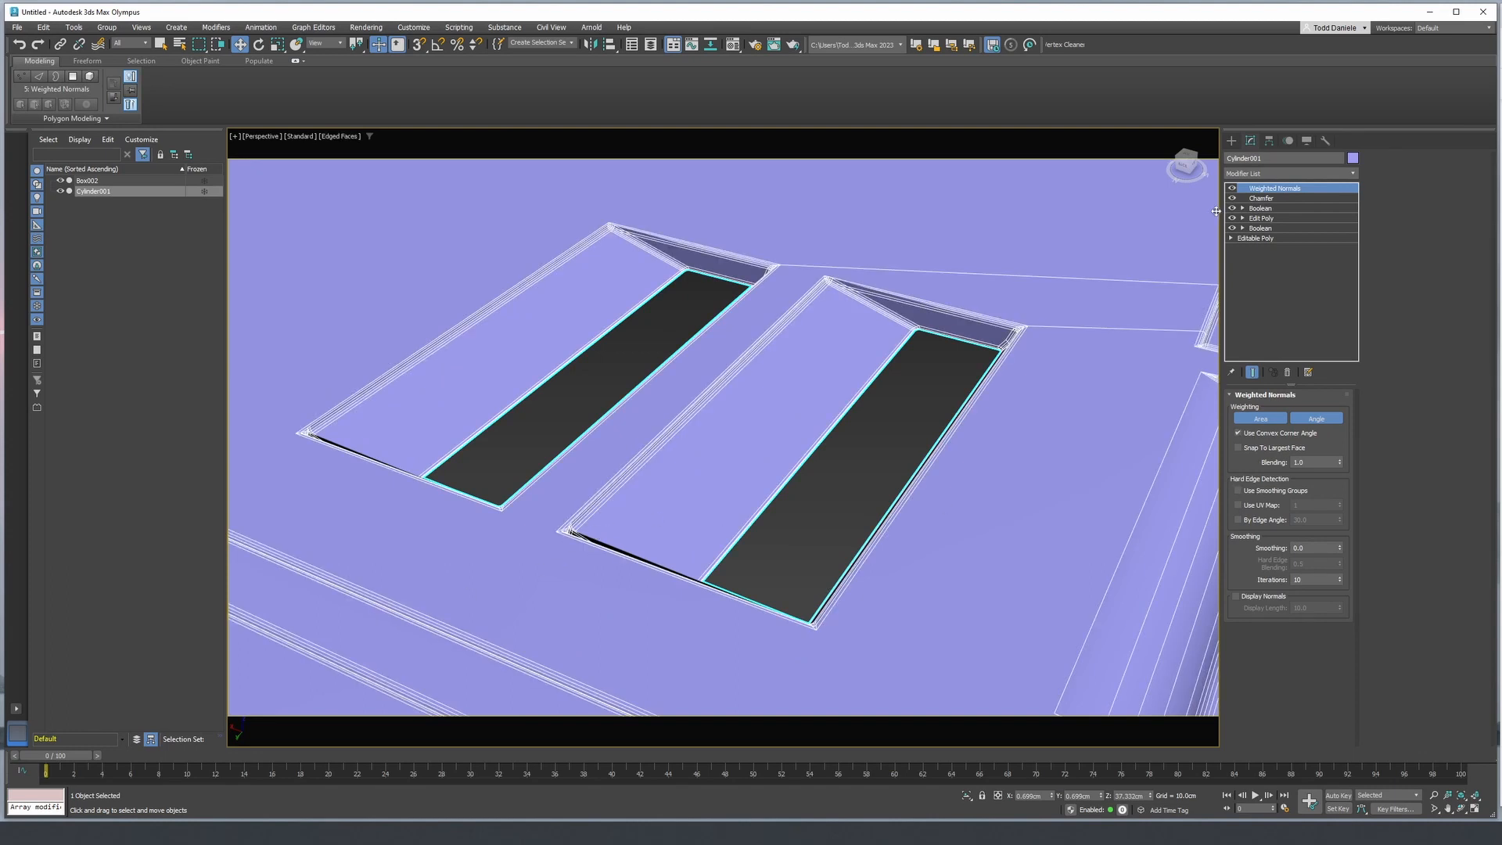
left_click(1234, 195)
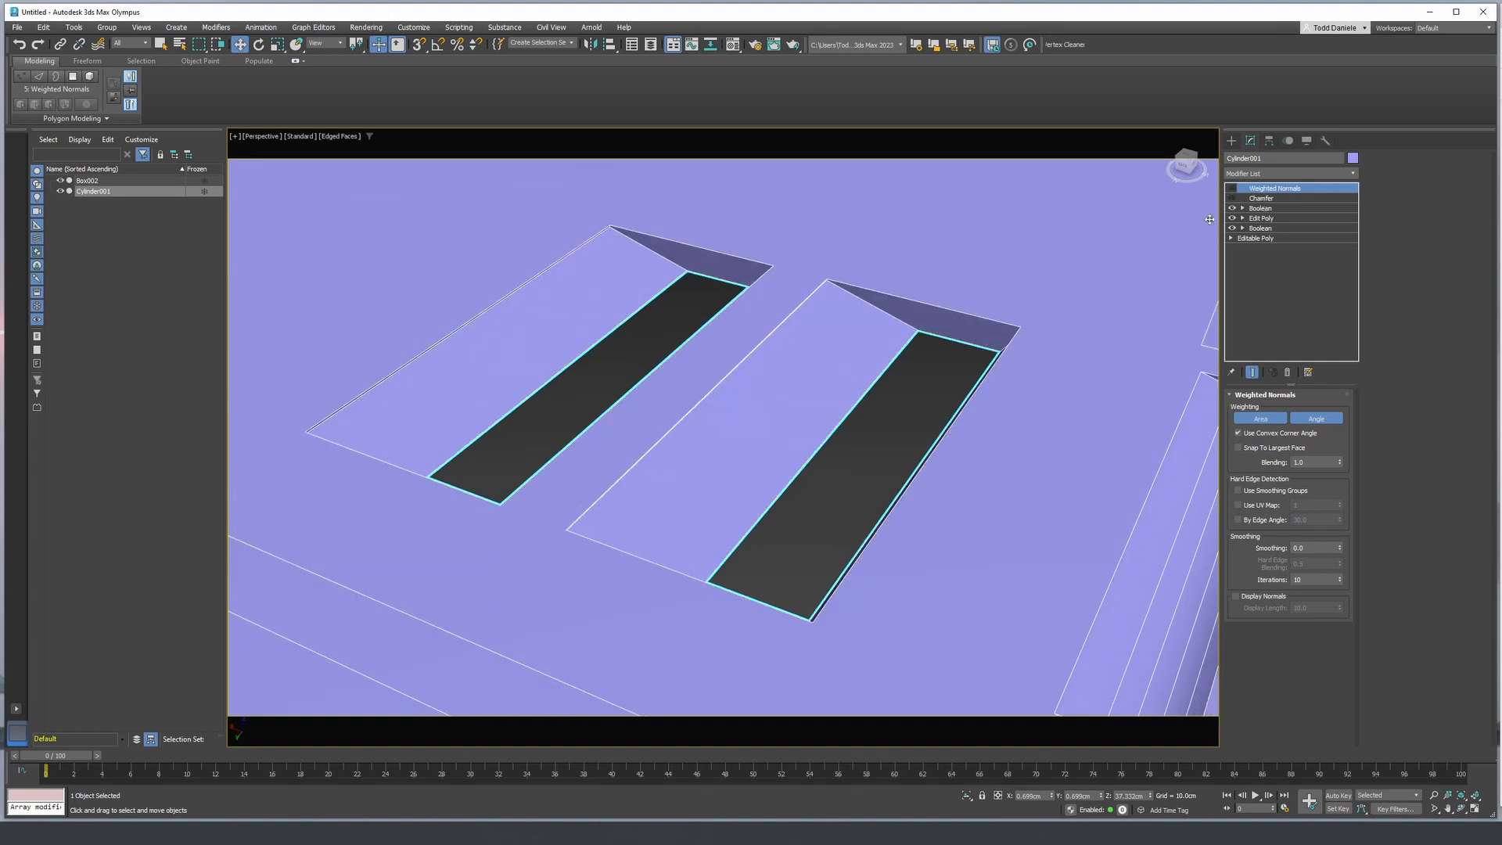
scroll(614, 323, "down", 3)
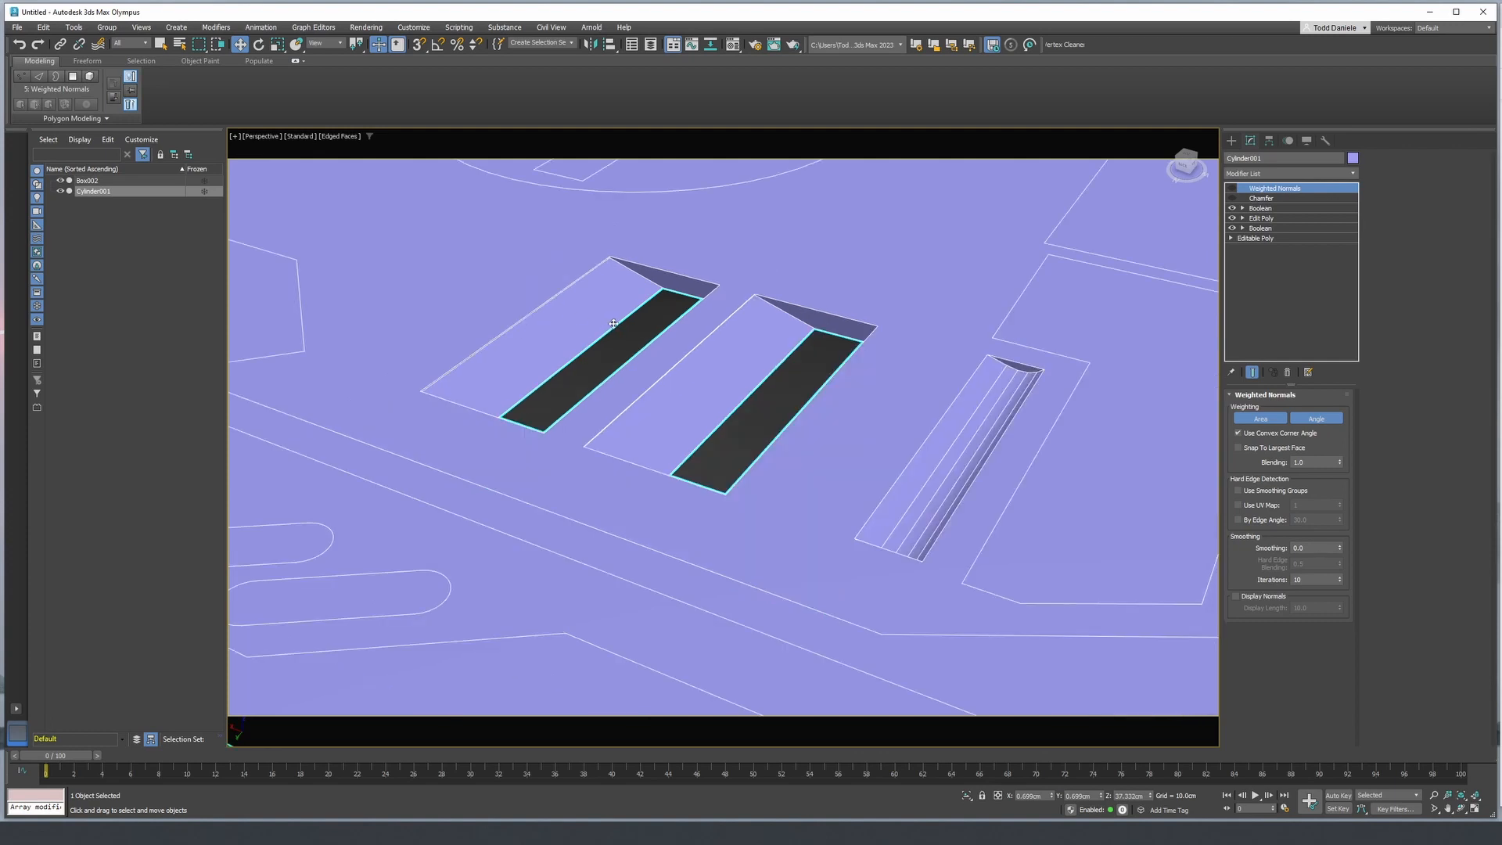
scroll(765, 341, "down", 6)
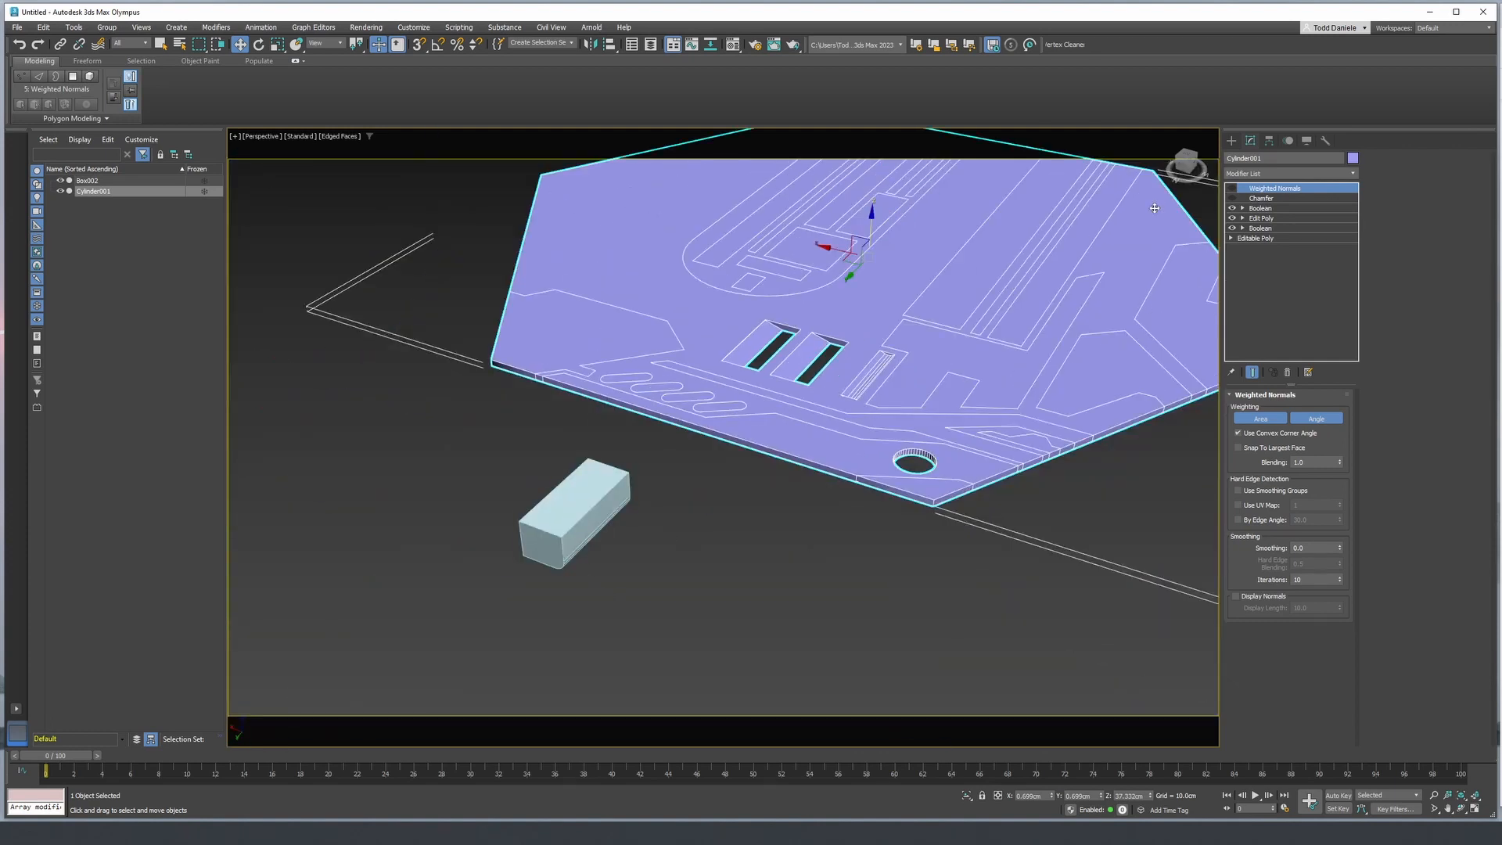
- Select the vertices along the rounded lower corner of the loose box in the front view
left_click(575, 527)
left_click(575, 527)
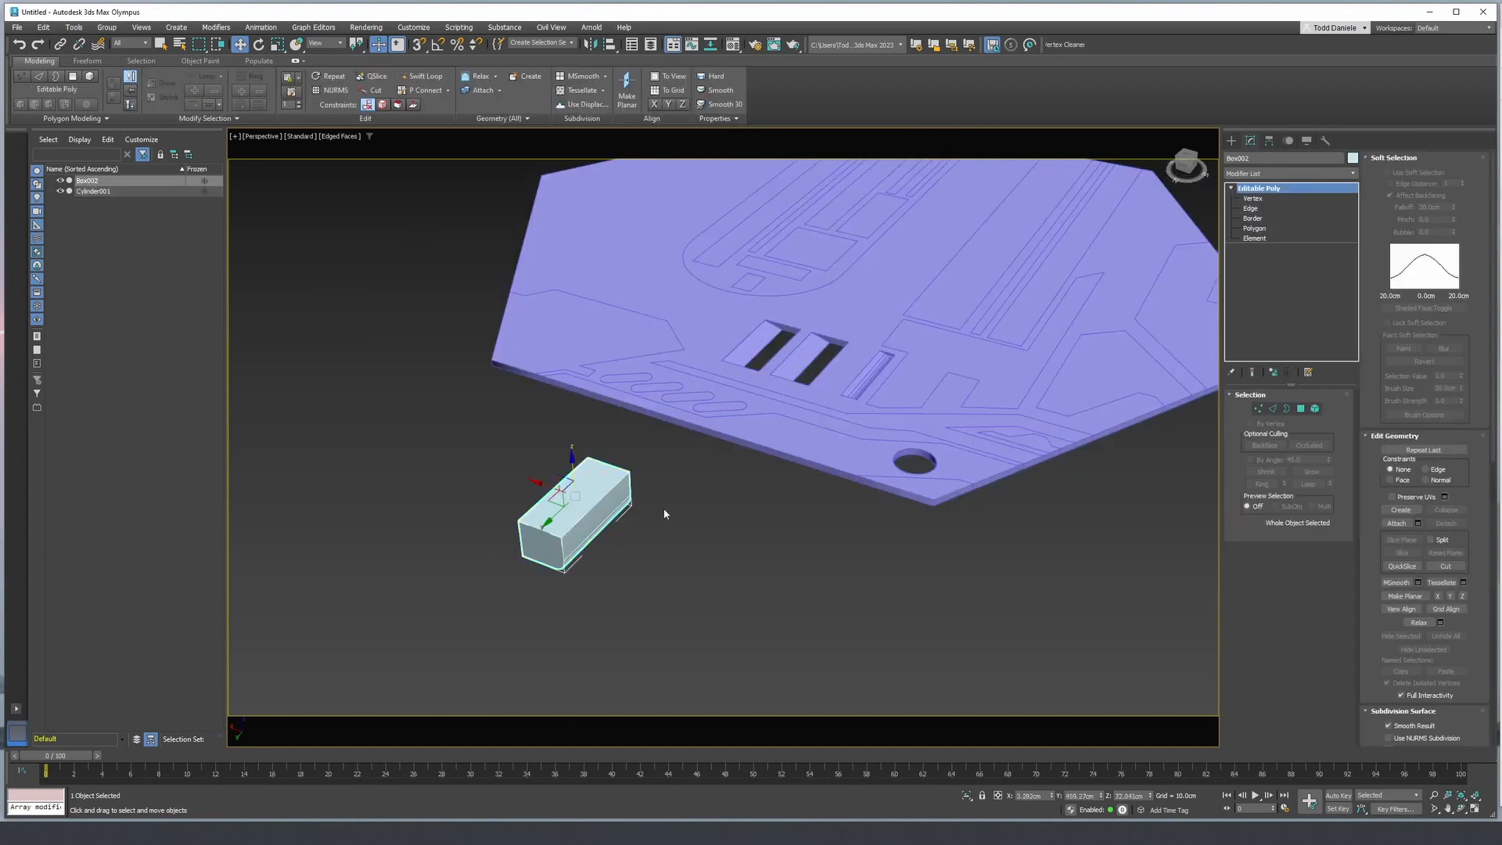
left_click(1252, 200)
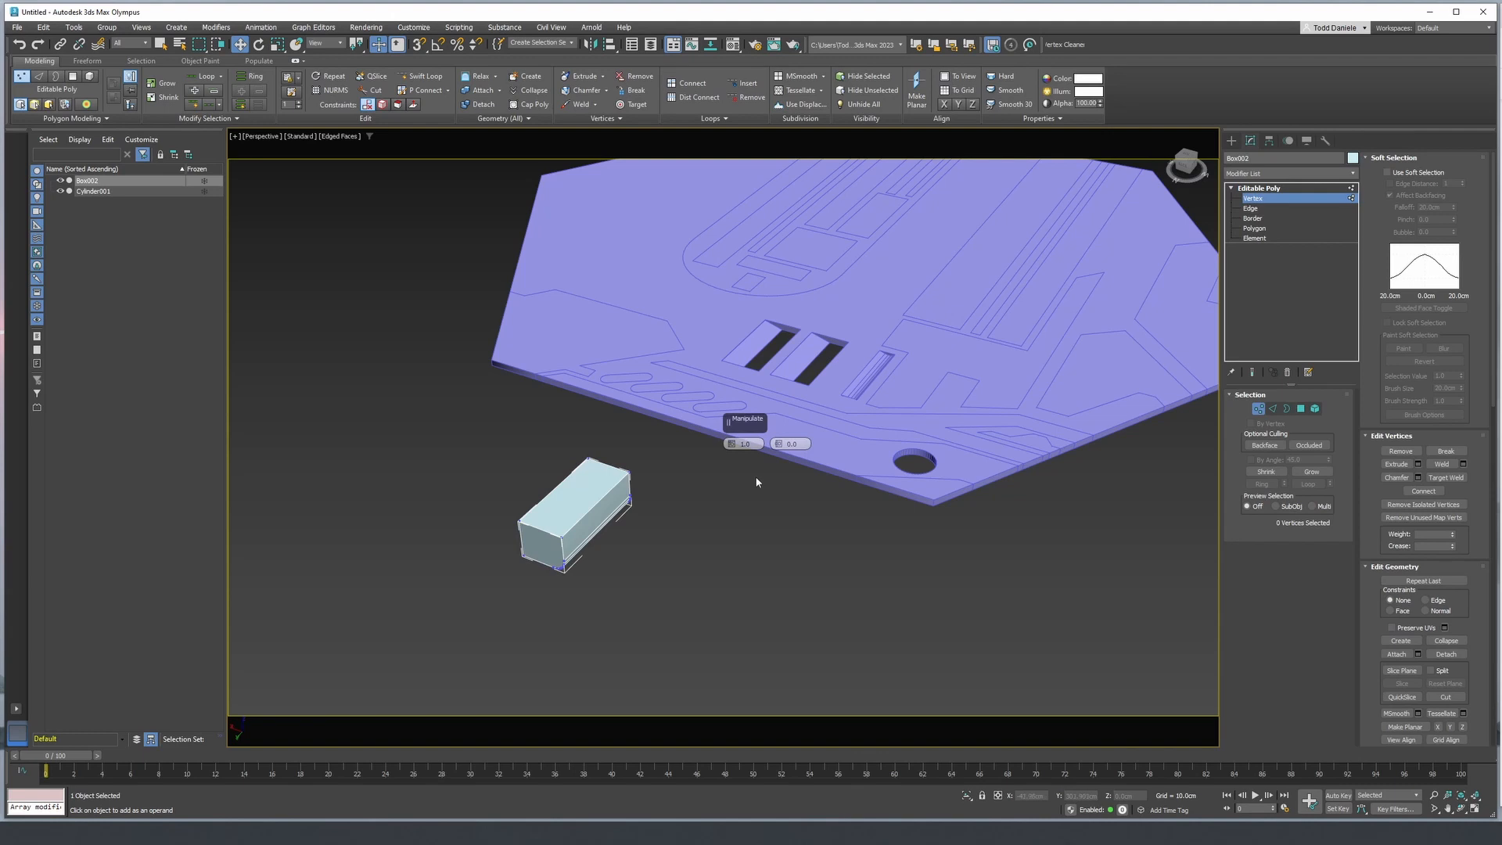
key("l")
key("f")
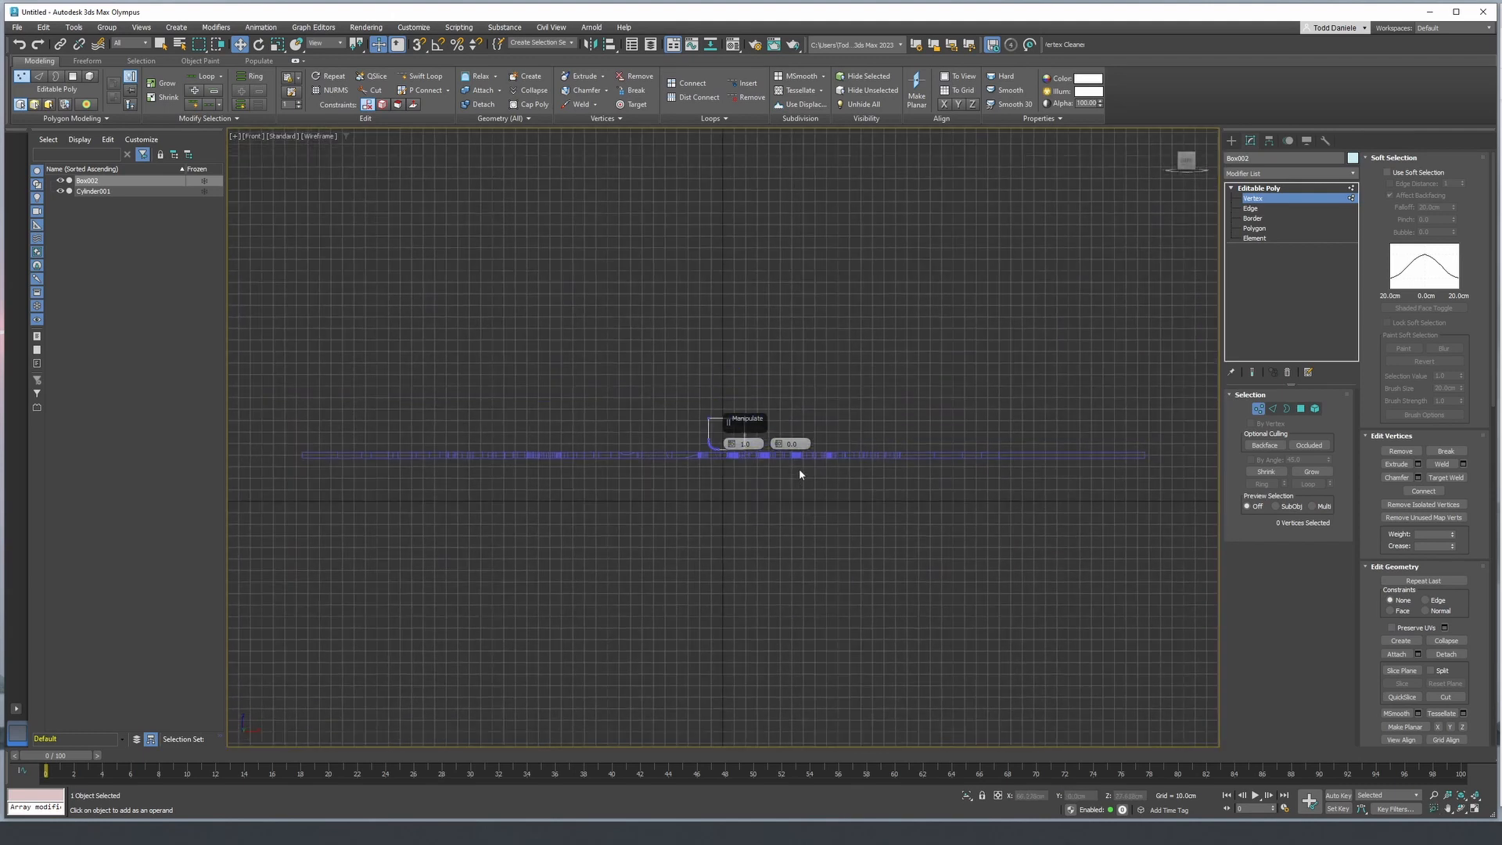
scroll(728, 450, "up", 15)
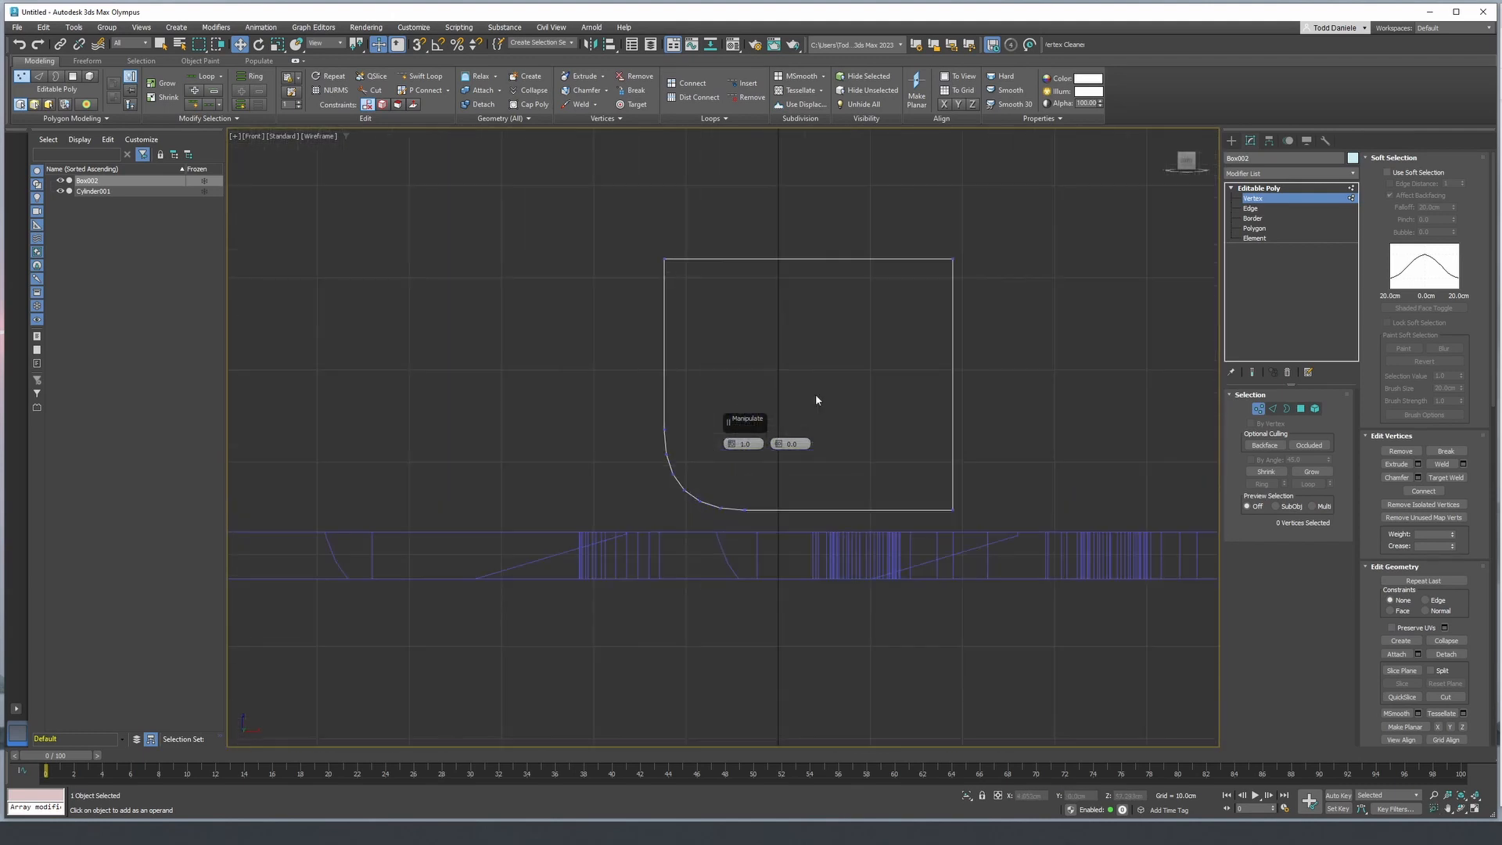
middle_click_drag(819, 399, 657, 312)
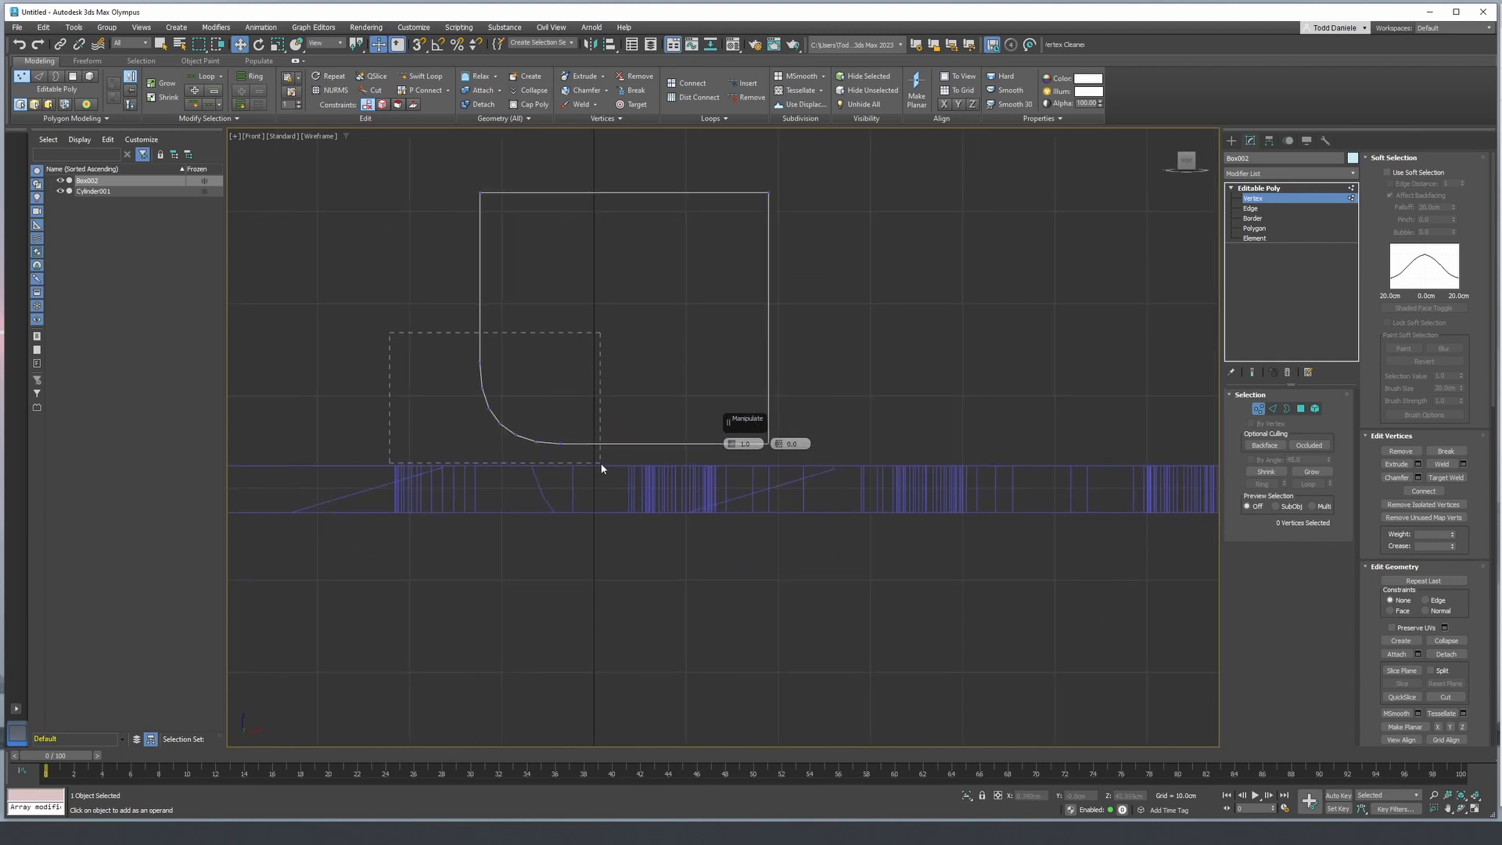
left_click_drag(602, 468, 600, 462)
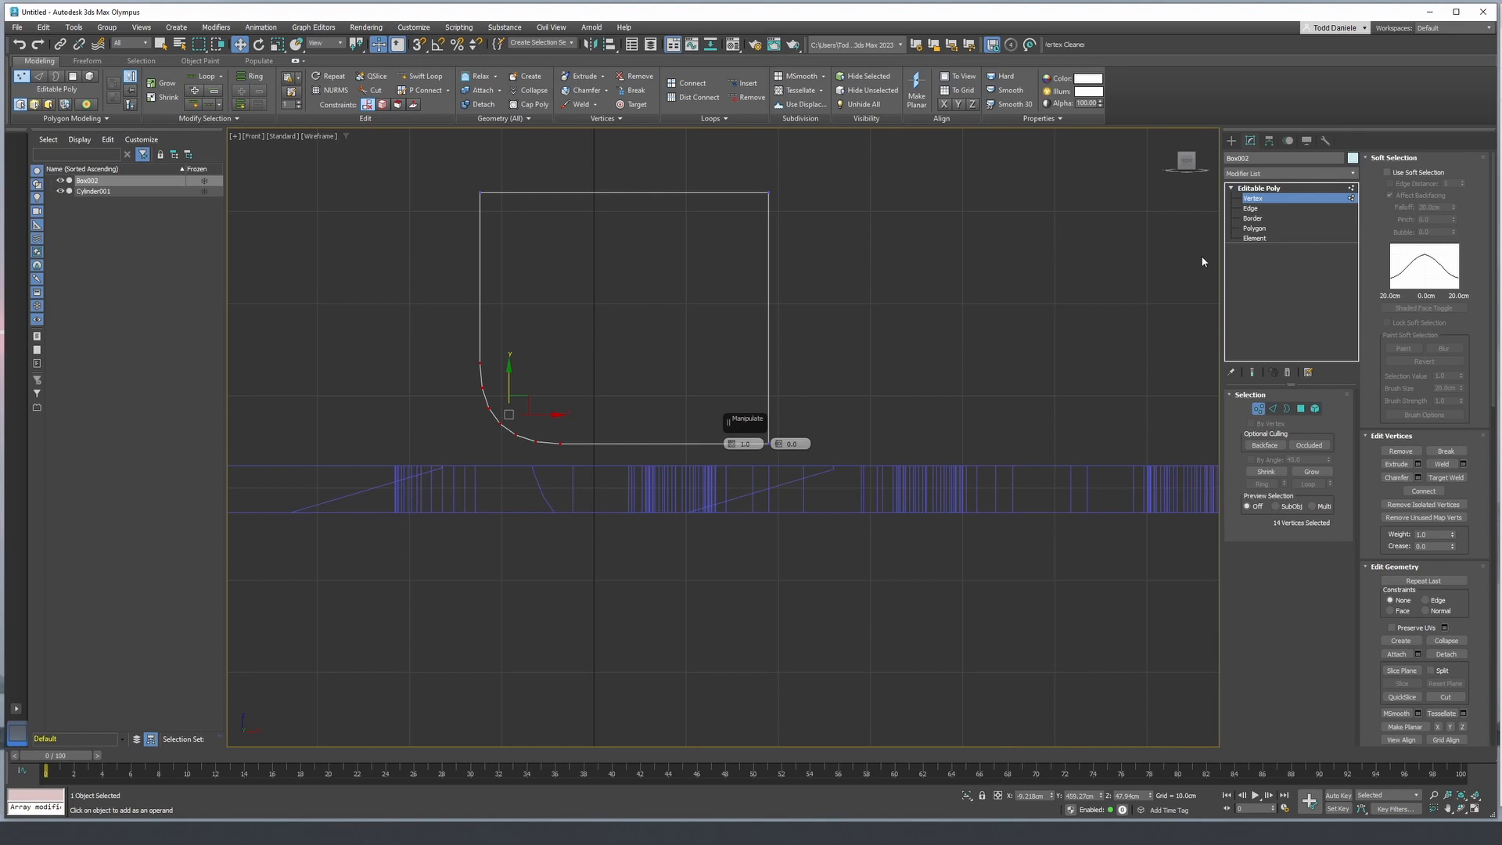
- Remove five of the lengthwise edges forming the loose box's rounded corner, together with their vertices
left_click(1249, 209)
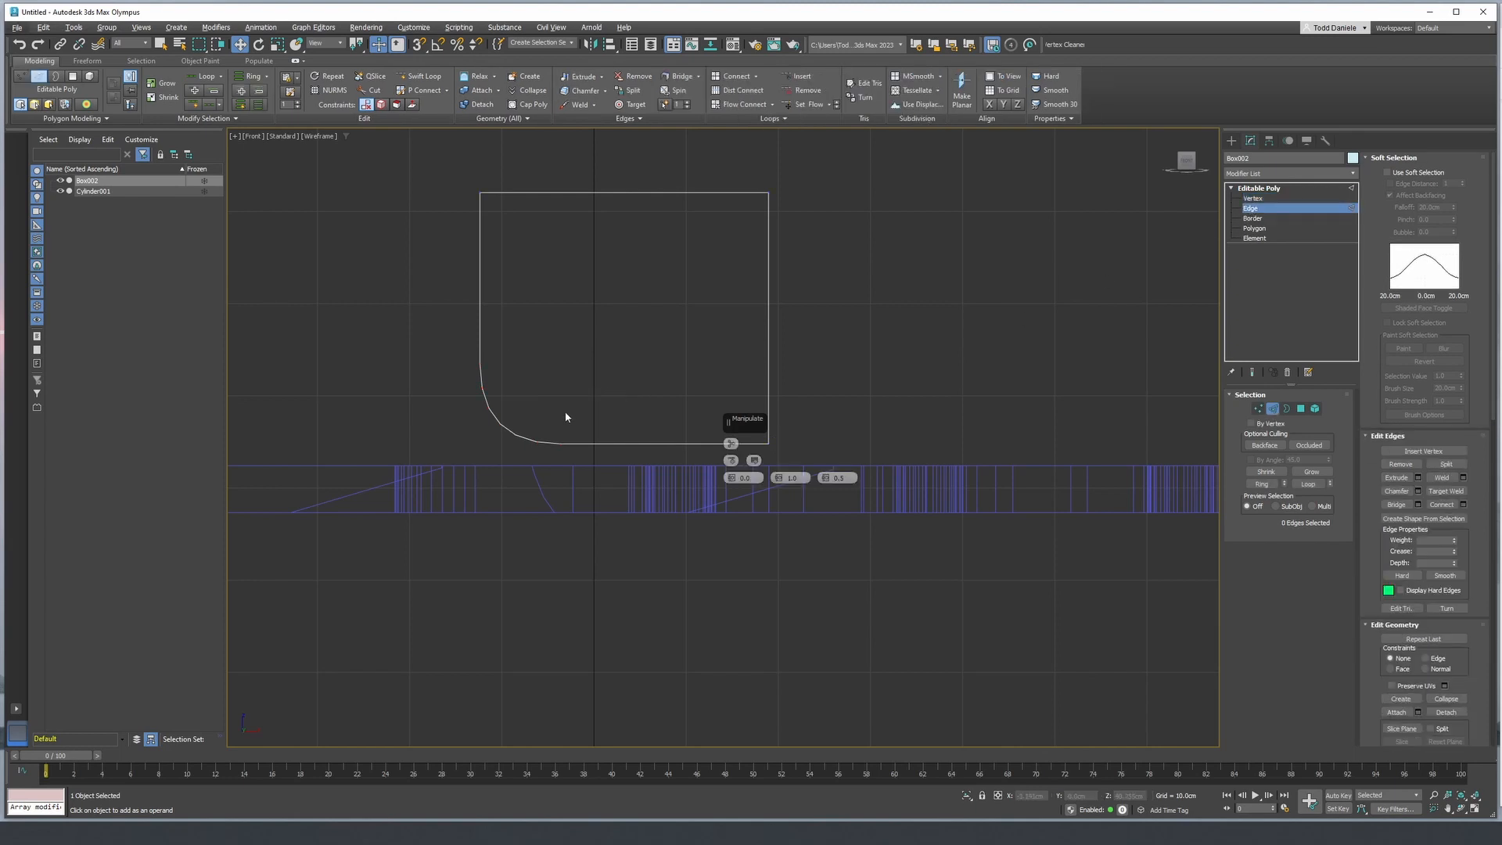
middle_click_drag(567, 415, 605, 395, "alt")
left_click(629, 388)
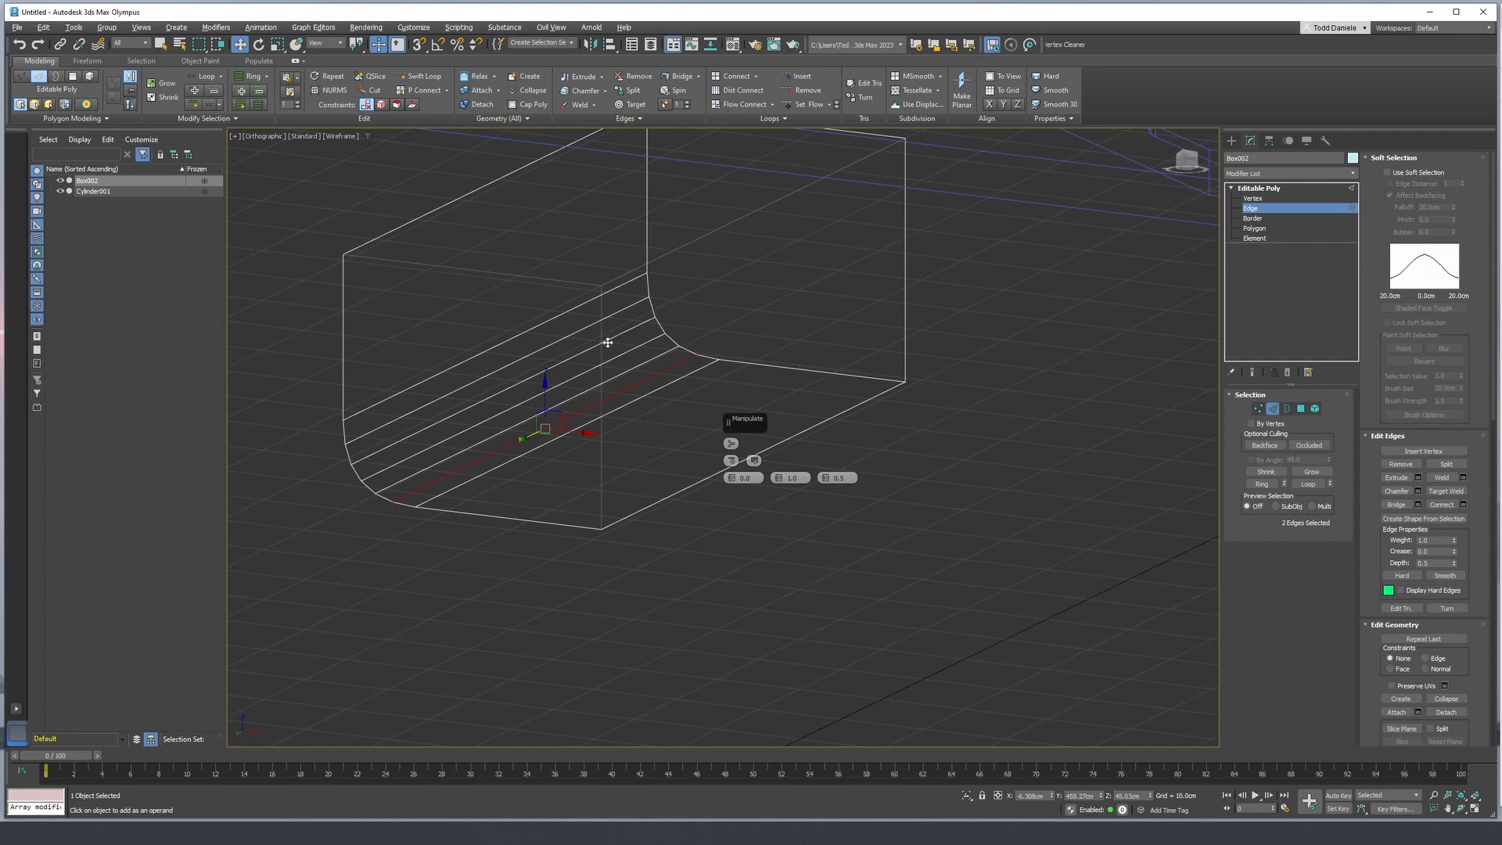
left_click(668, 325, "ctrl")
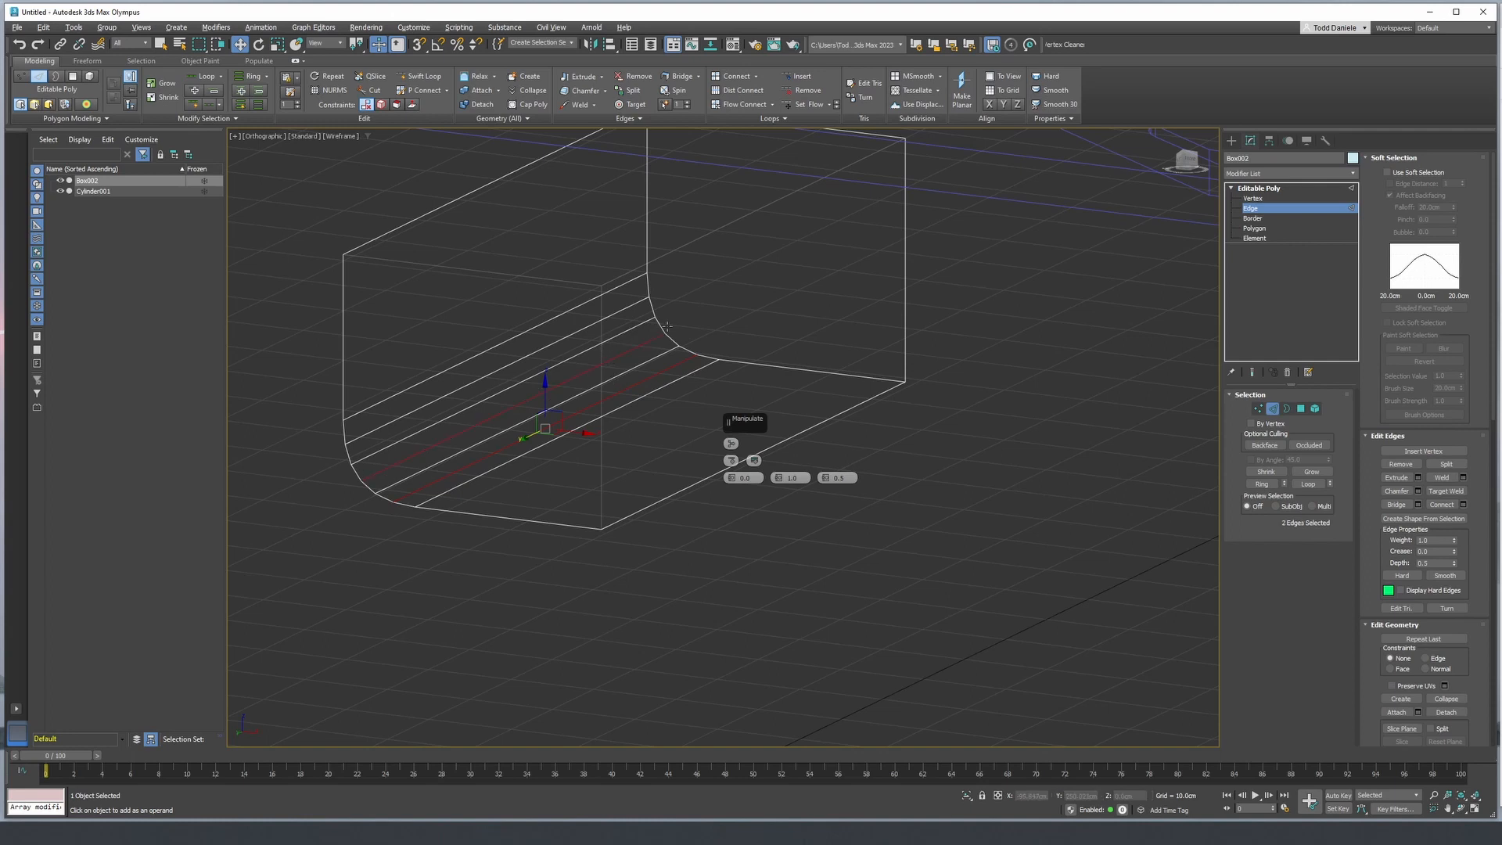
left_click(622, 329, "ctrl")
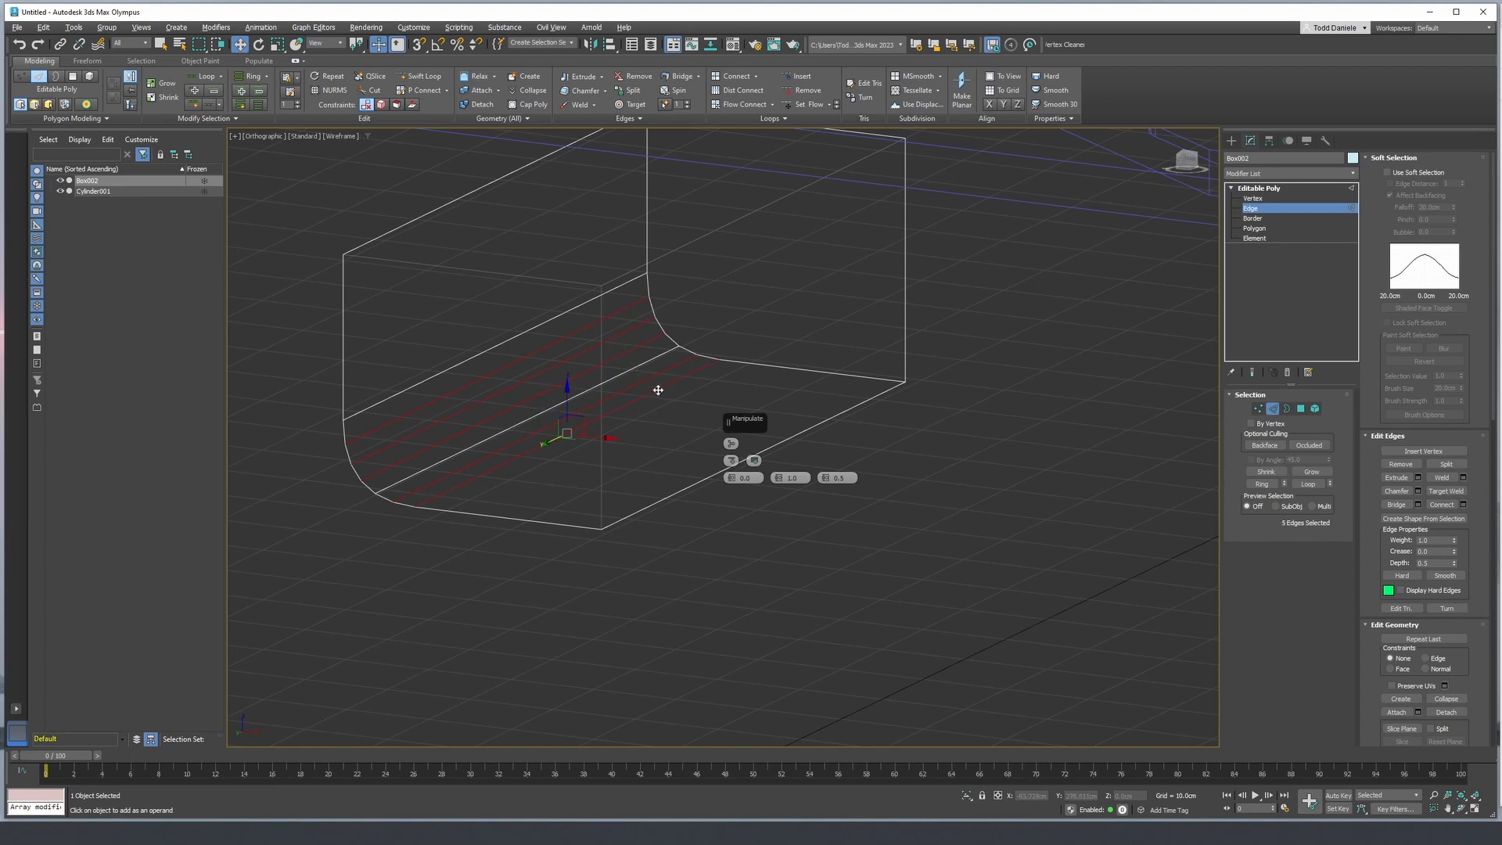
key("ctrl+BackSpace")
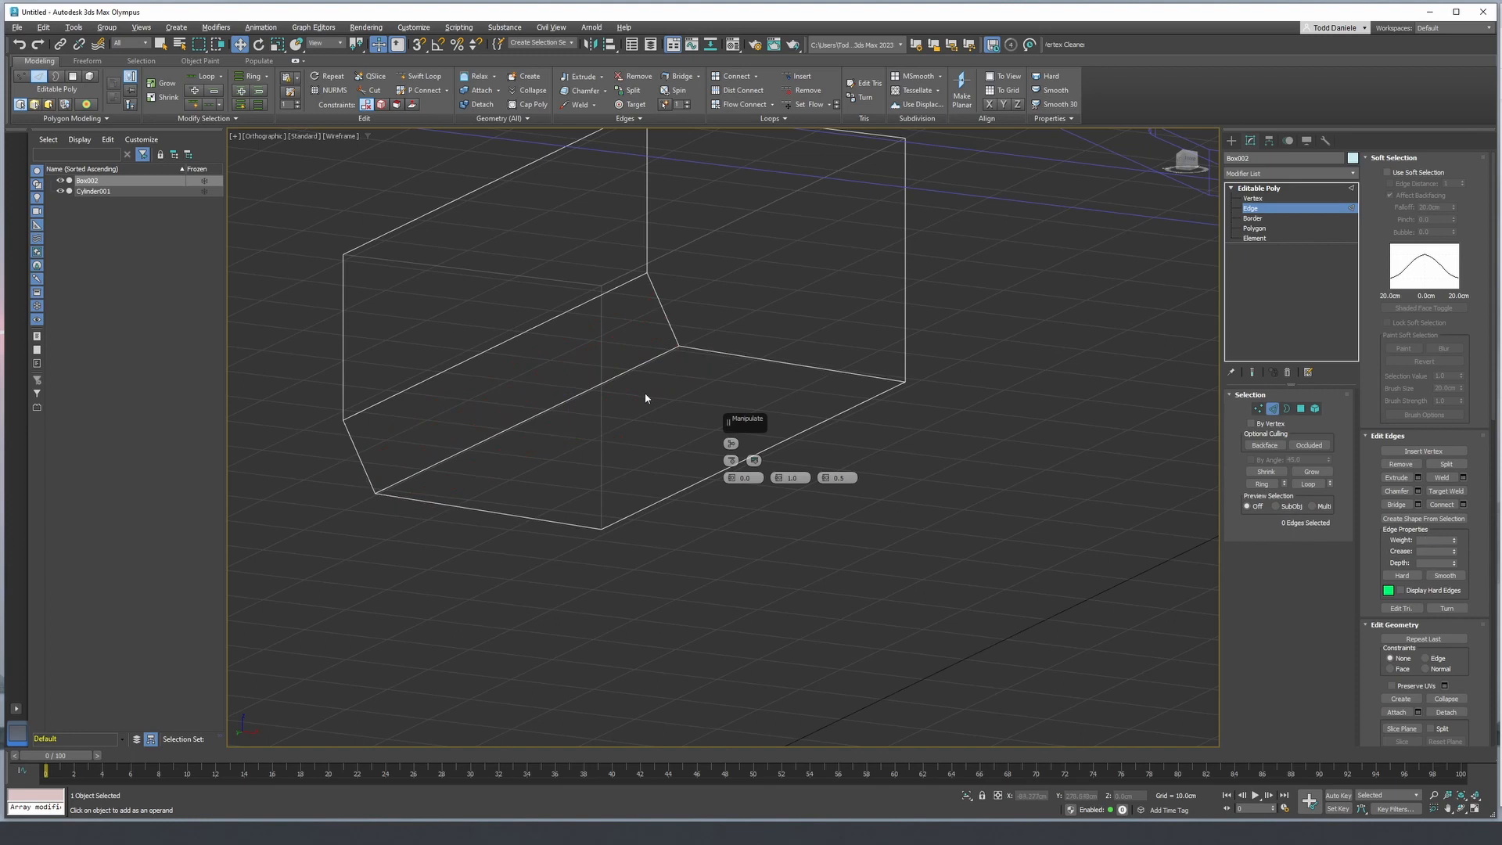
- Remove the upper remaining corner edge and shift the last one outward to square off the box's lower corner
left_click(599, 298)
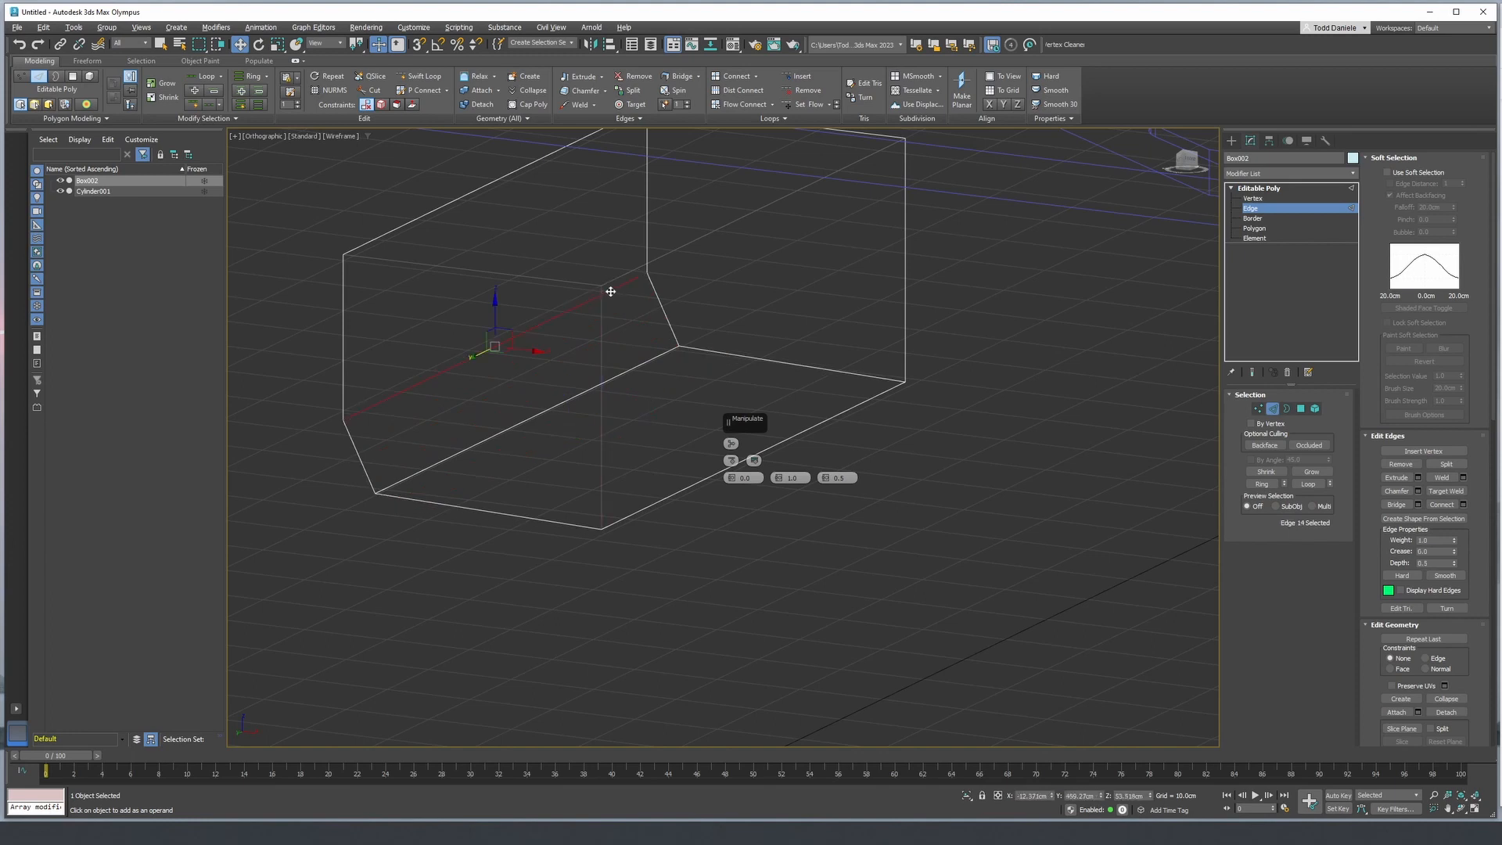
key("ctrl+BackSpace")
left_click(621, 375)
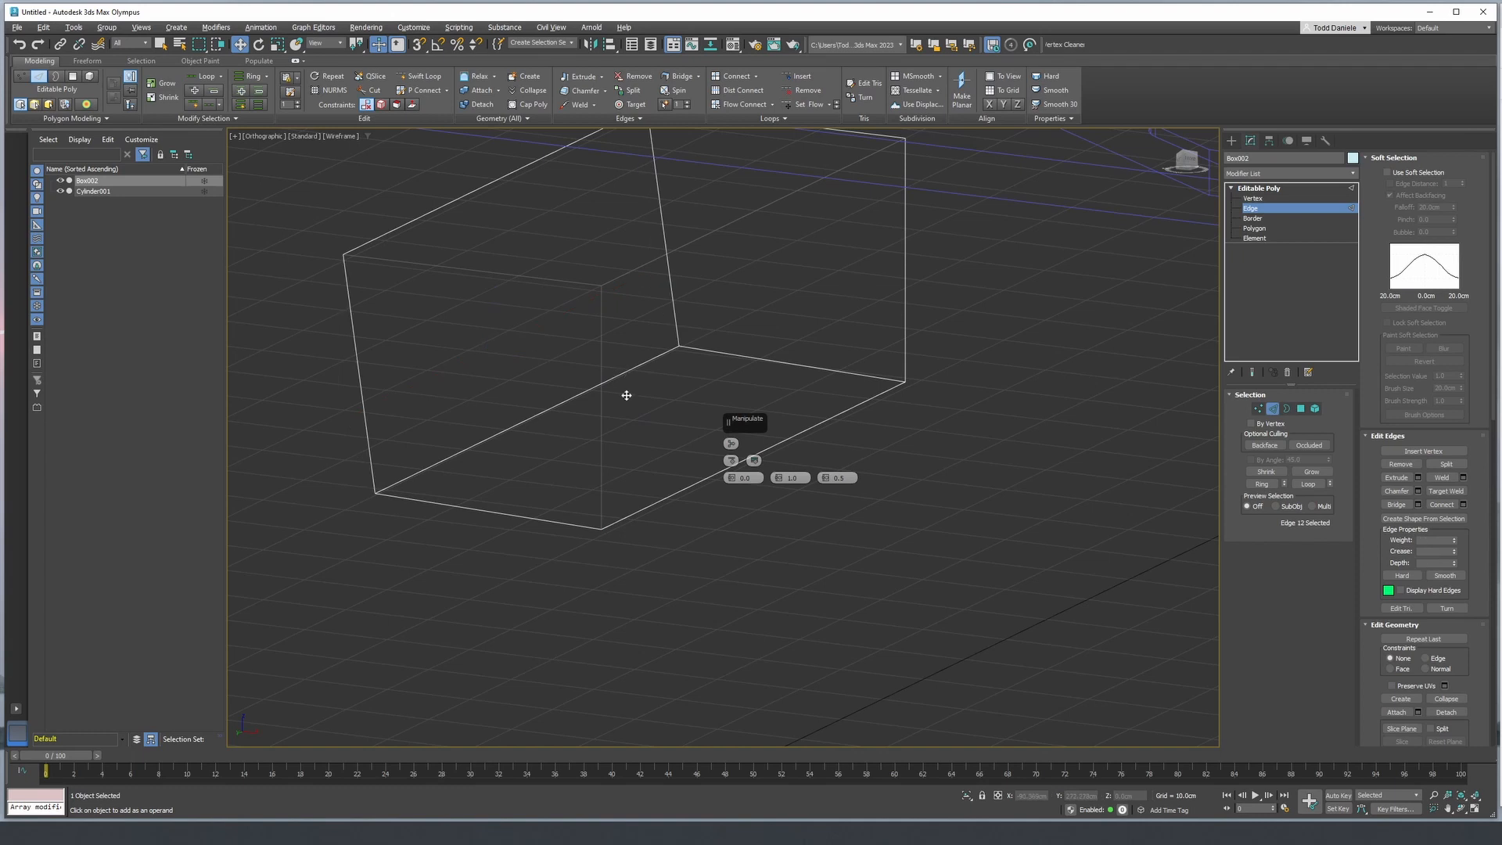
left_click_drag(558, 425, 528, 419)
left_click(1256, 192)
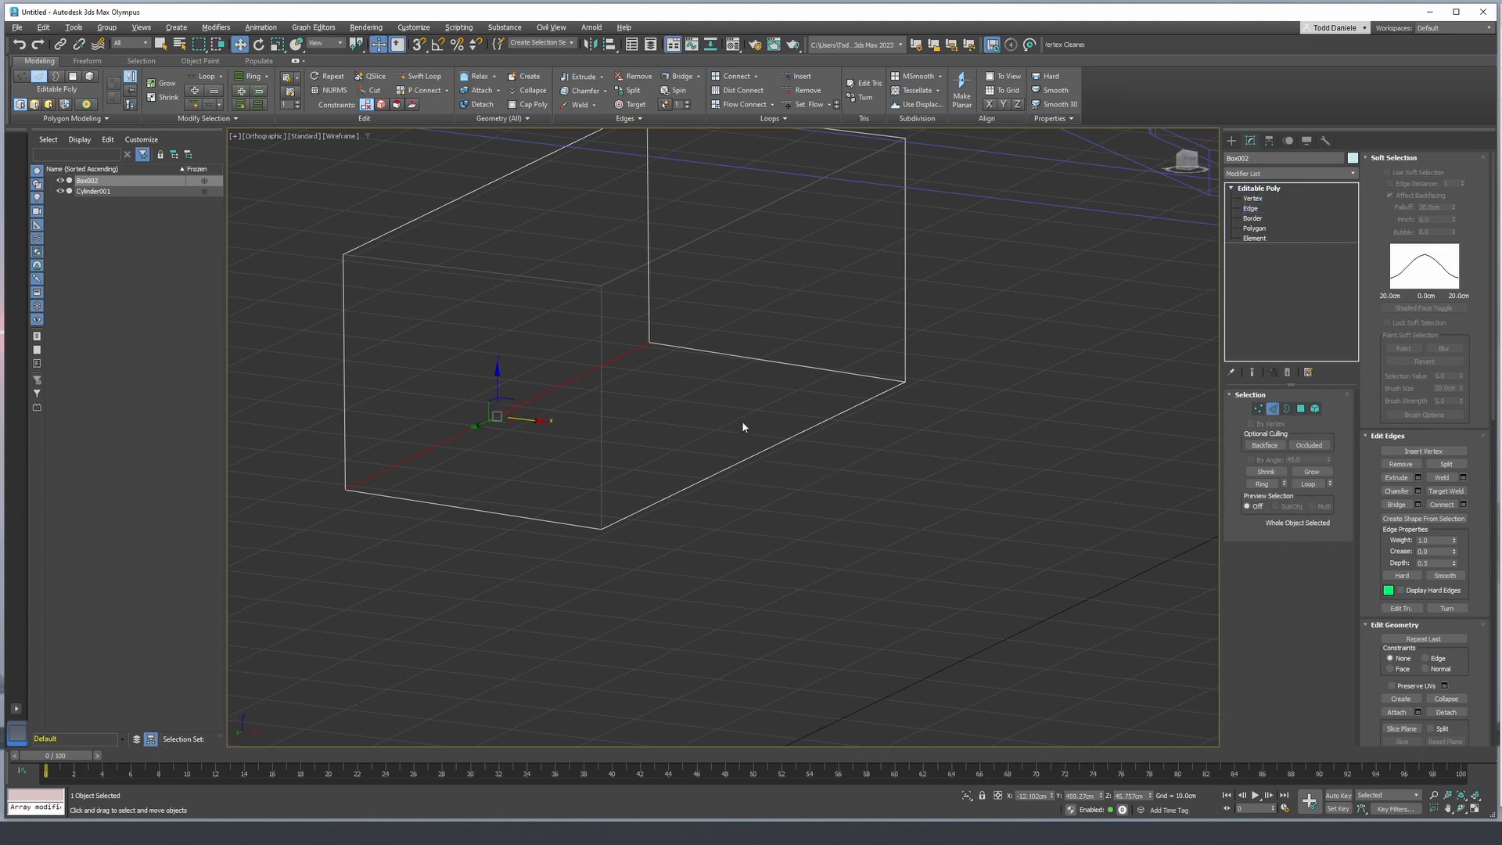
- Turn the hexagonal panel's Chamfer and Weighted Normals modifiers back on in shaded display
mouse_move(743, 426)
middle_mouse_down("alt")
mouse_move(716, 507)
mouse_move(848, 547)
mouse_move(885, 526)
mouse_move(811, 637)
mouse_move(880, 624)
mouse_move(861, 647)
middle_mouse_up("alt")
key("F3")
scroll(715, 502, "down", 10)
scroll(659, 324, "up", 5)
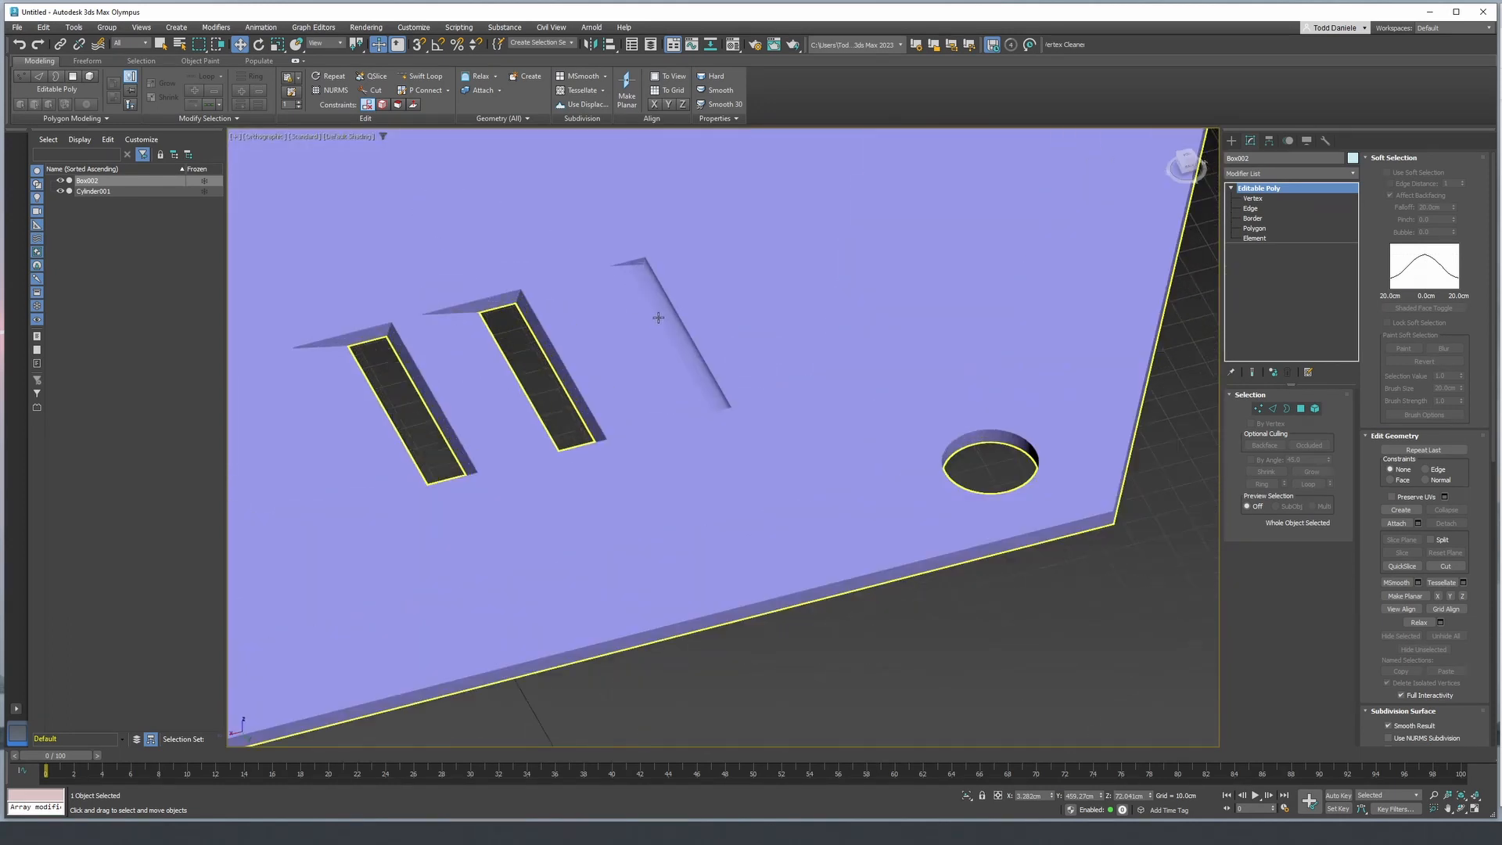
left_click(659, 317)
key("F4")
key("F4")
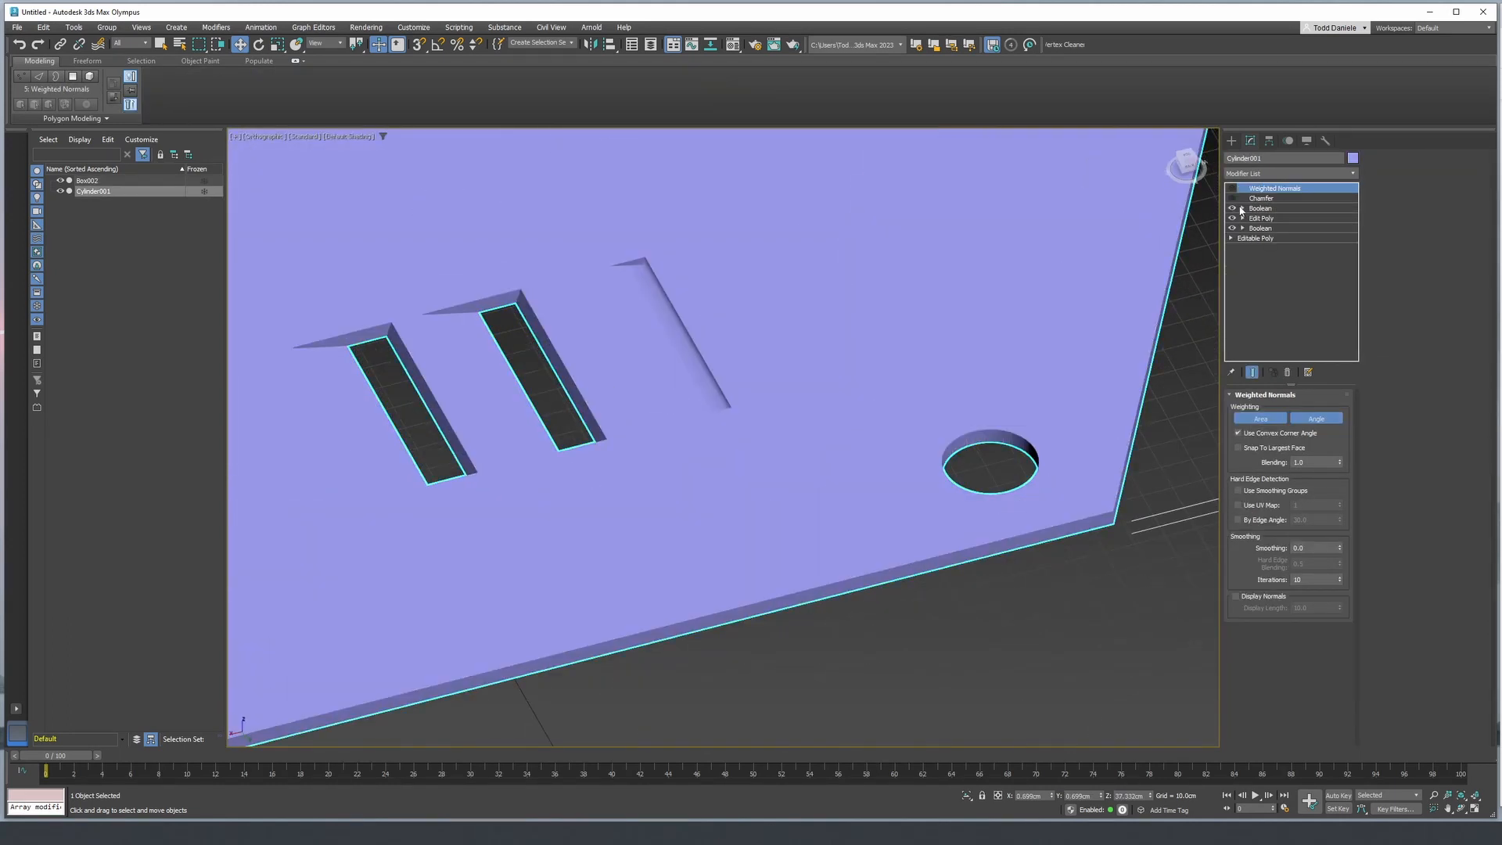
left_click(1233, 188)
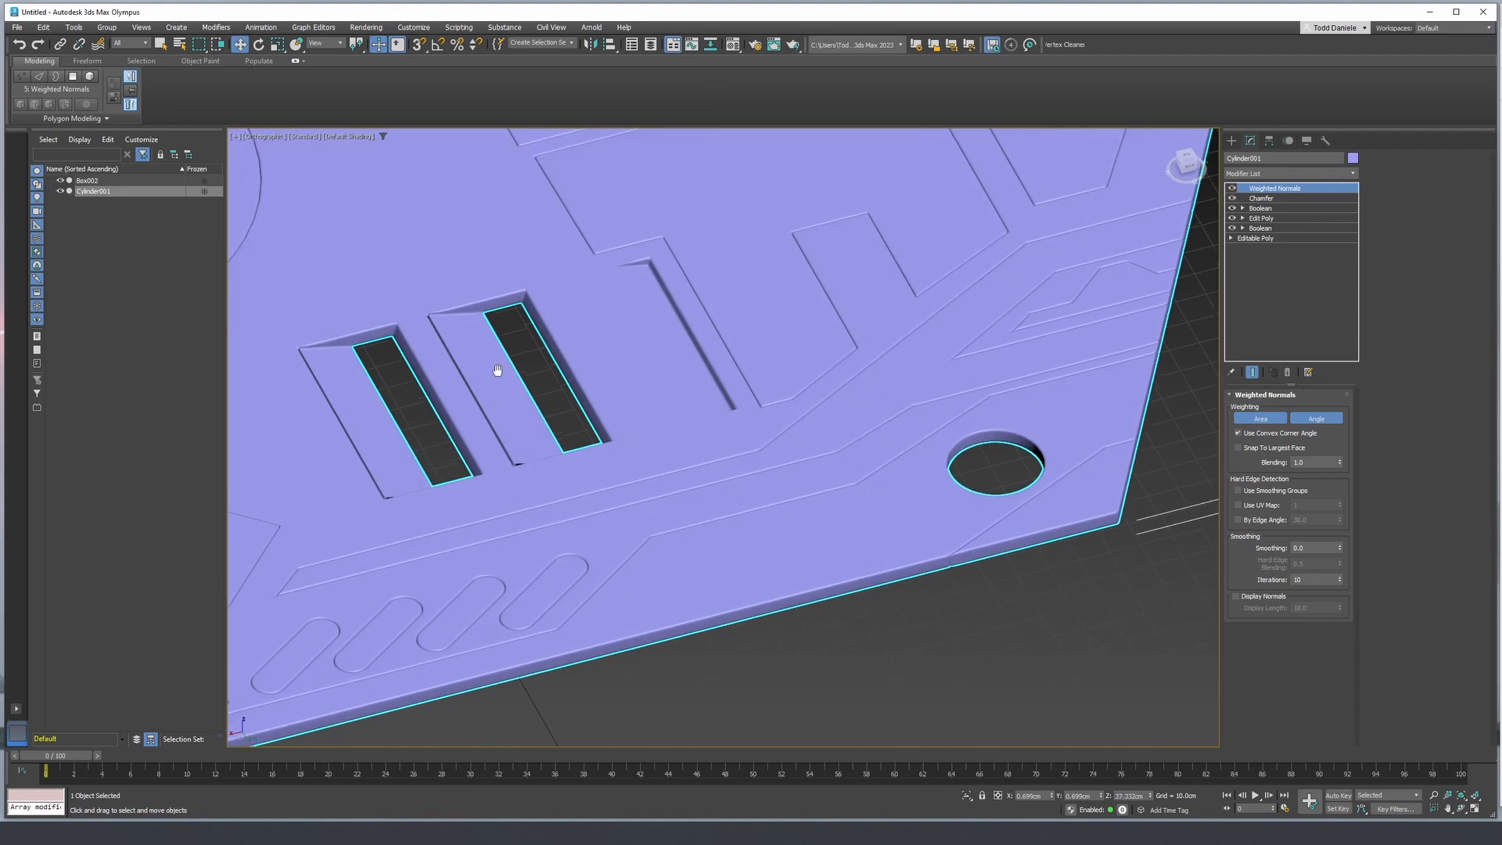
- Lower the Box001 operand of the panel's upper Boolean slightly to correct the first rectangular slot's chamfered corners
scroll(576, 359, "up", 2)
scroll(588, 463, "up", 5)
key("F4")
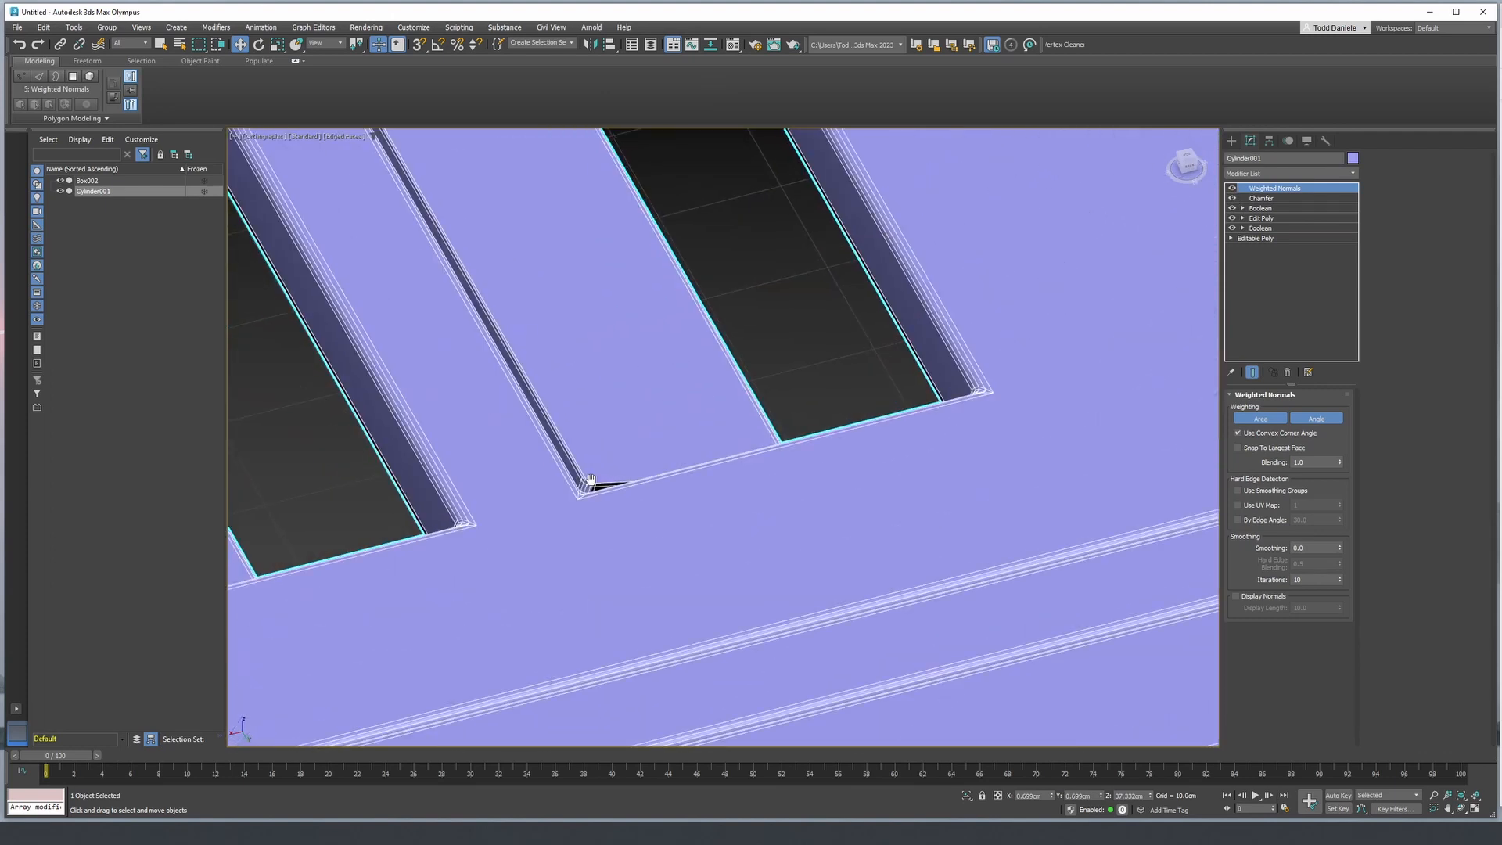
middle_click_drag(588, 480, 985, 493)
scroll(599, 484, "up", 3)
scroll(986, 493, "down", 8)
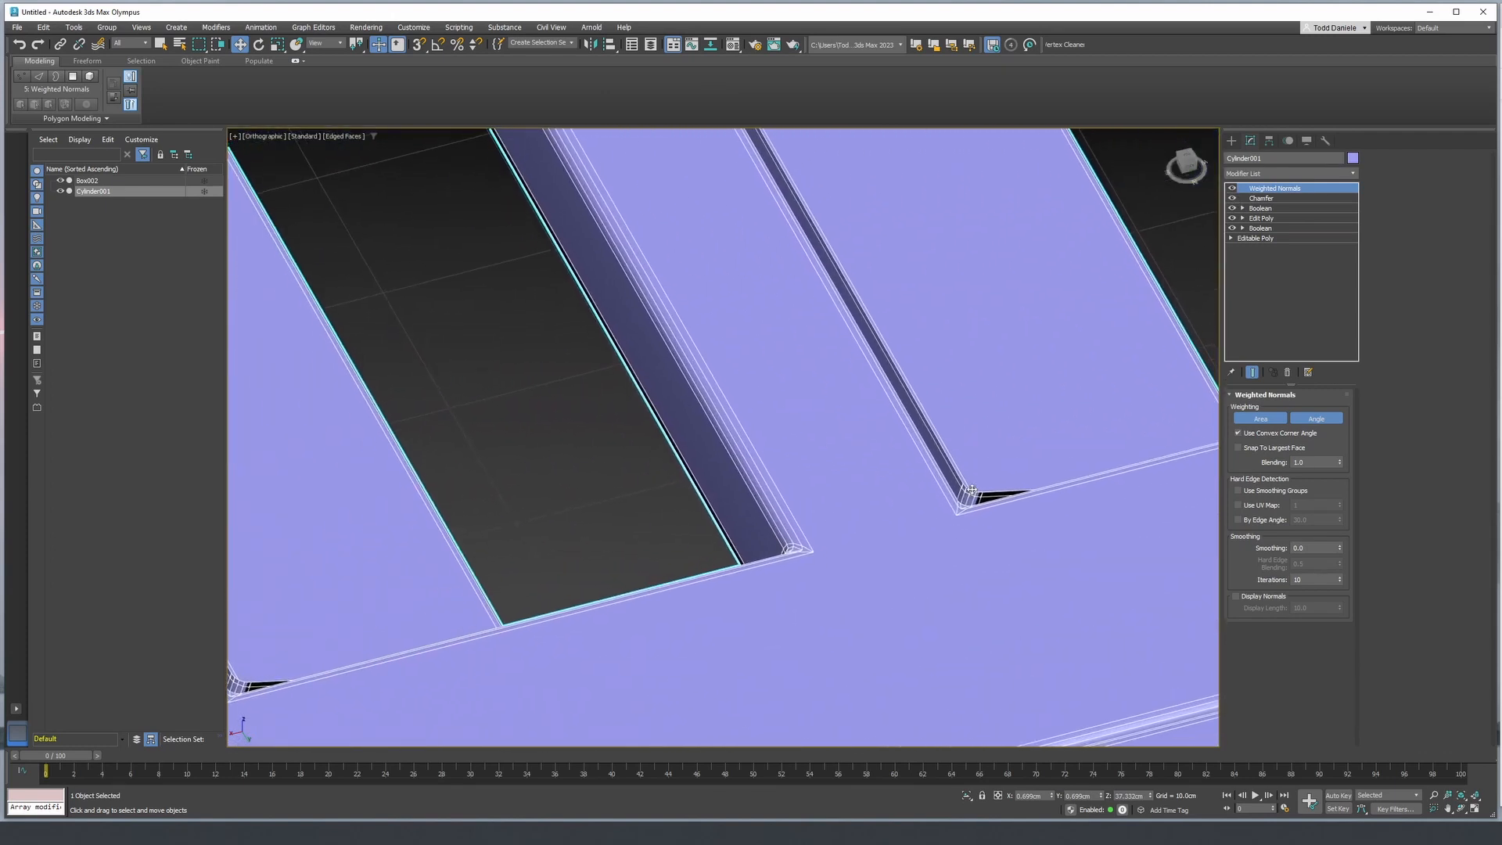
left_click(1271, 209)
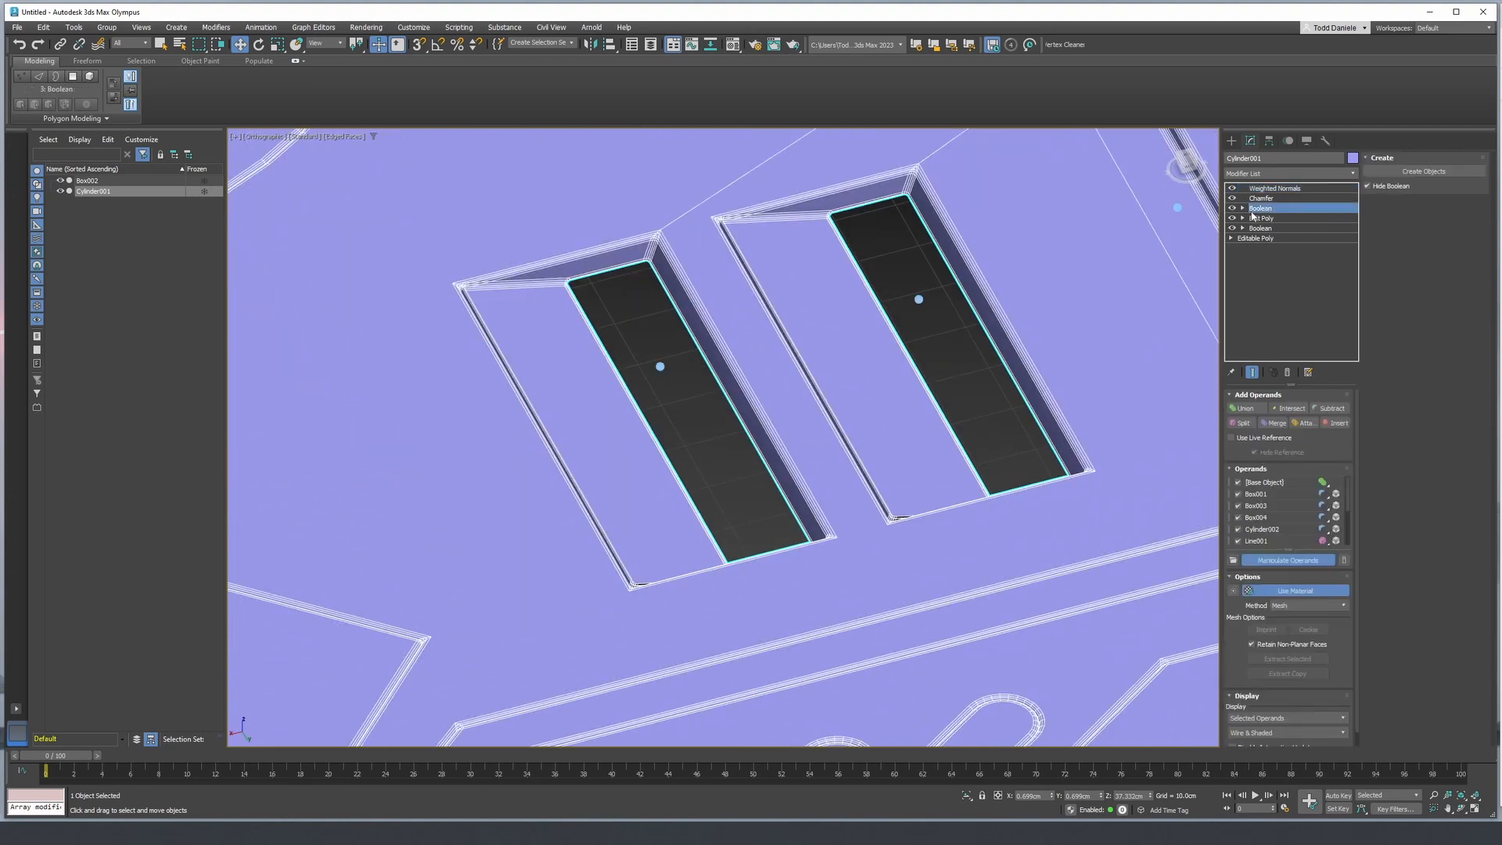
left_click(1243, 208)
left_click(1275, 219)
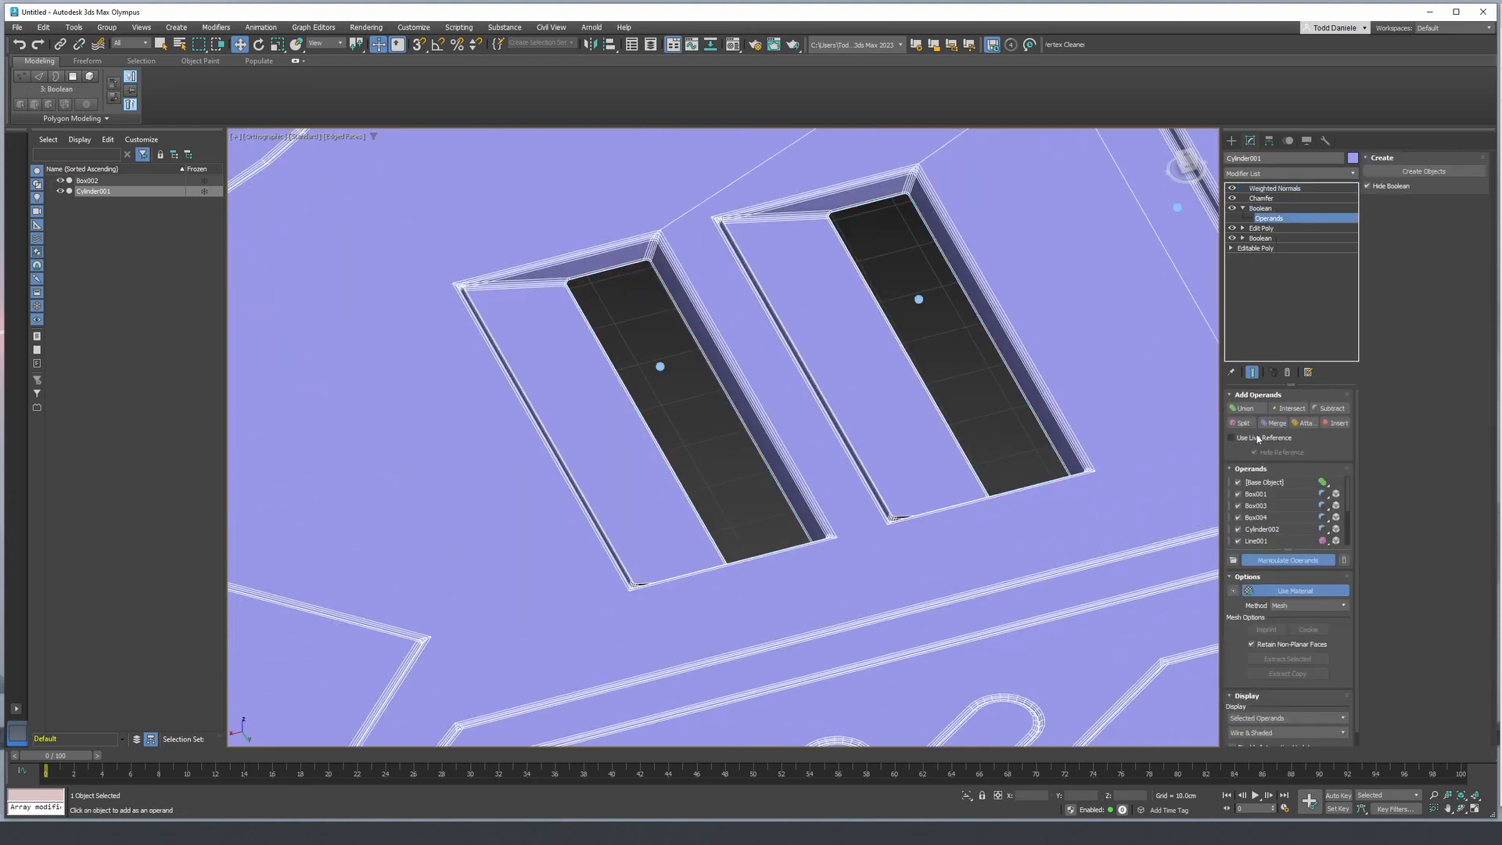
left_click(1271, 494)
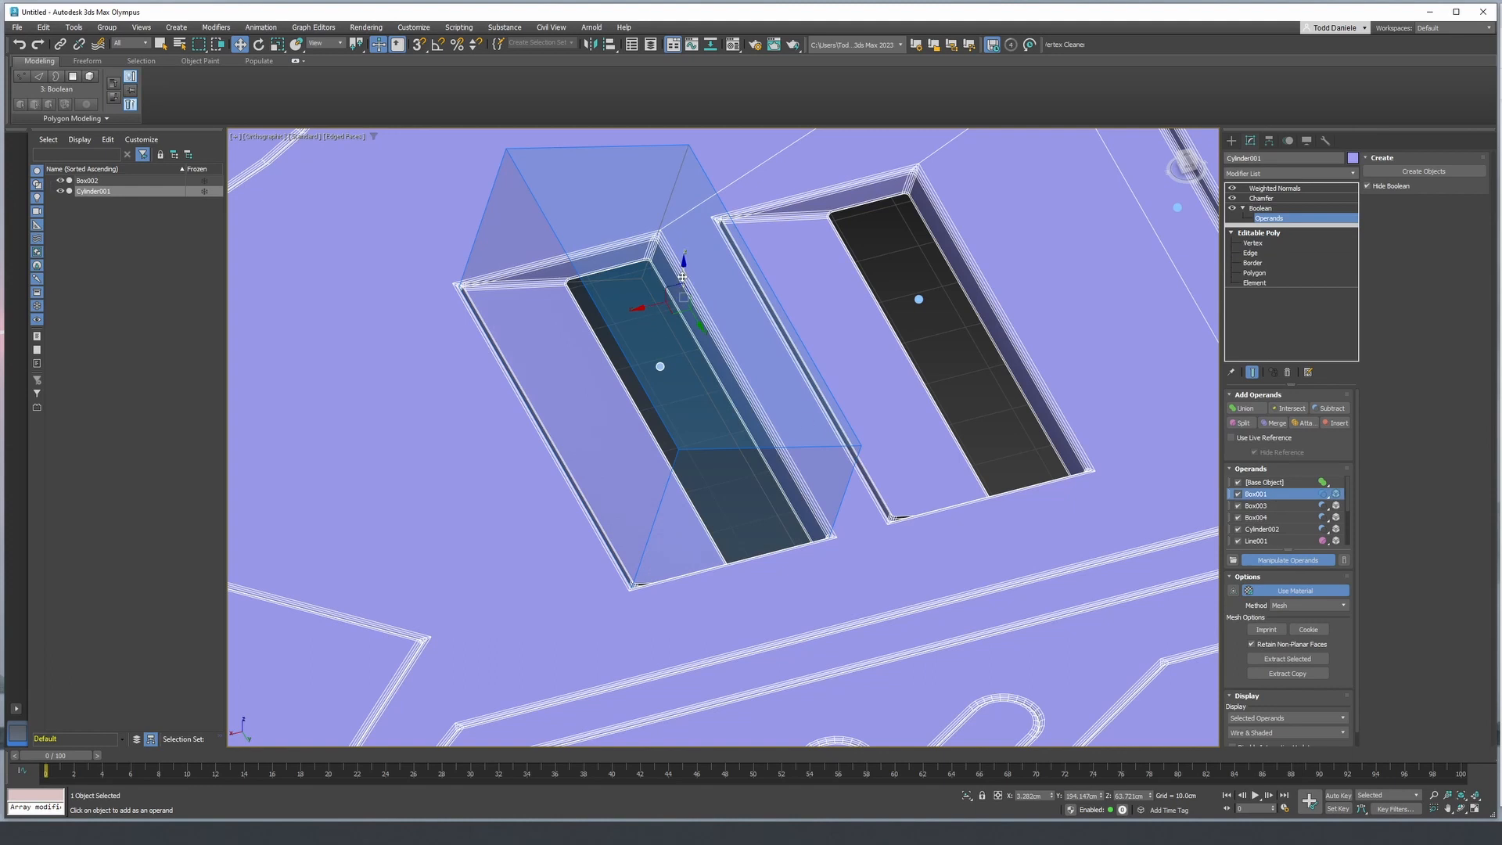
left_click_drag(682, 276, 682, 281)
middle_click_drag(606, 338, 887, 384, "alt")
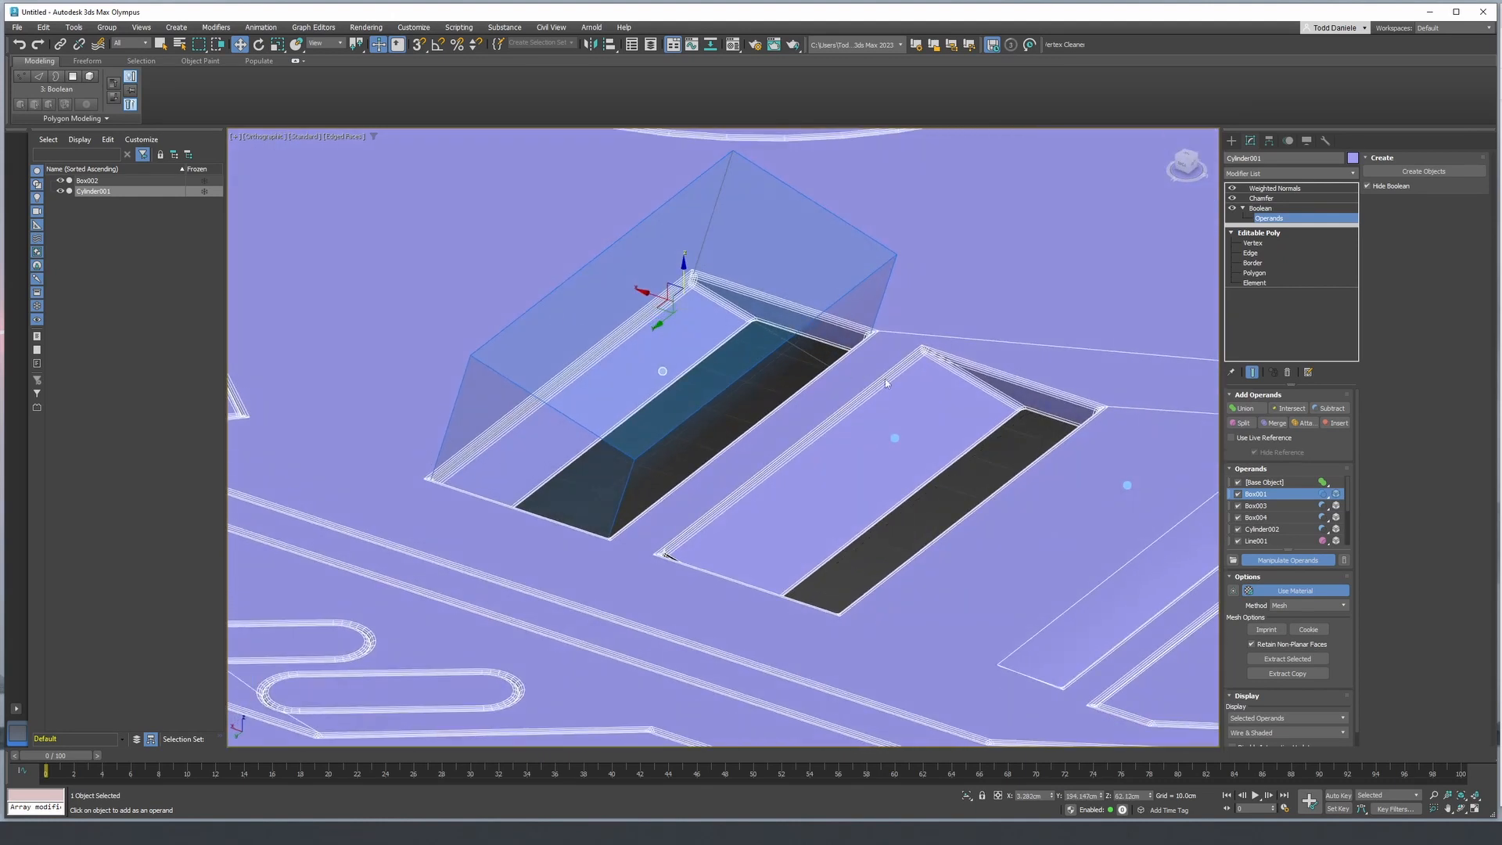
- Lower the Box003 operand slightly to correct the second rectangular slot, and check it with edges hidden
left_click(1255, 505)
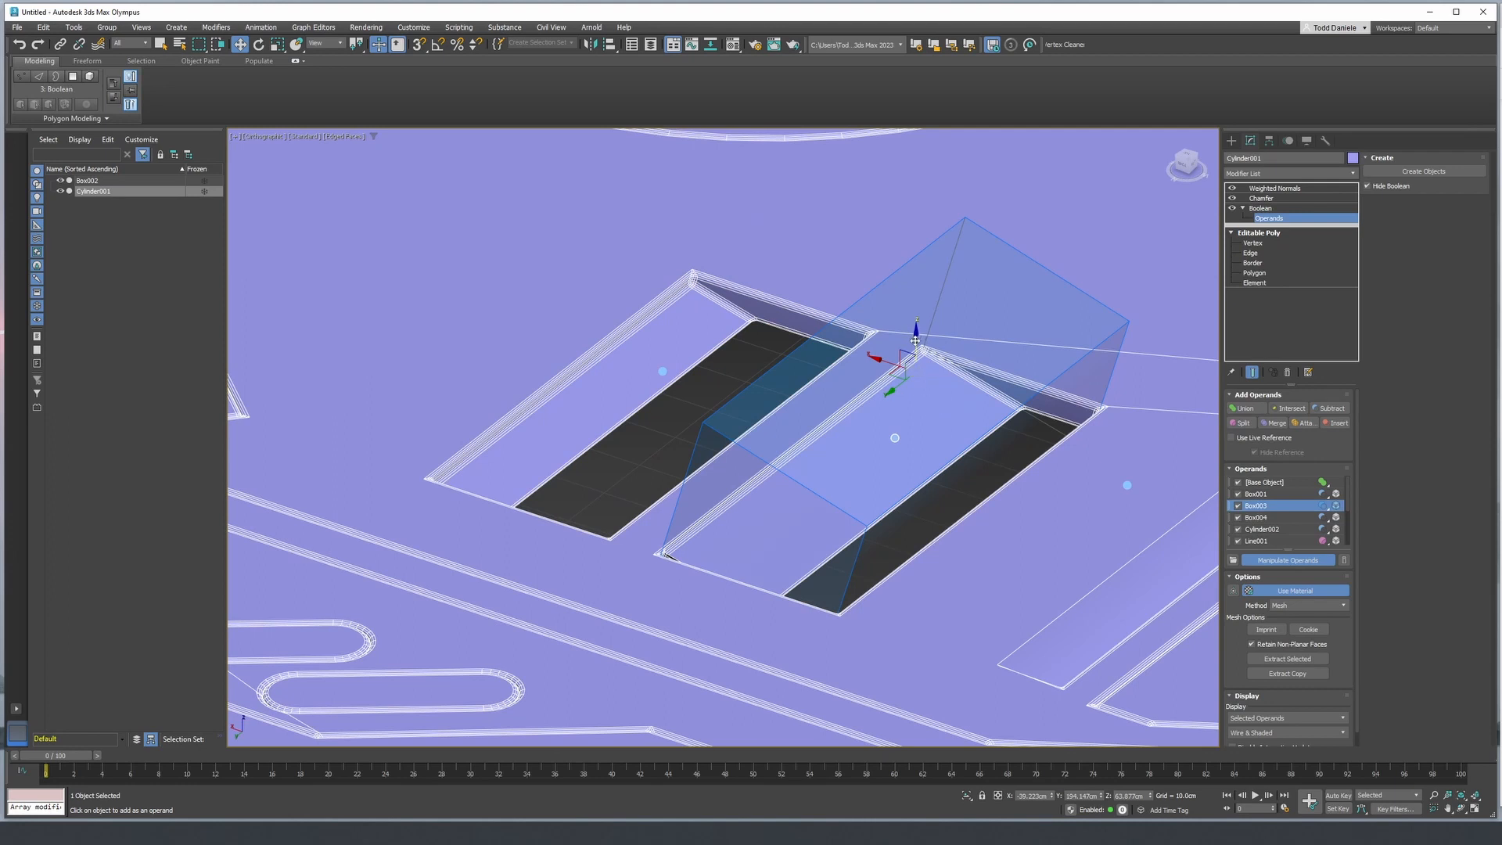
left_click_drag(916, 341, 916, 343)
middle_click_drag(918, 373, 745, 374, "alt")
key("F4")
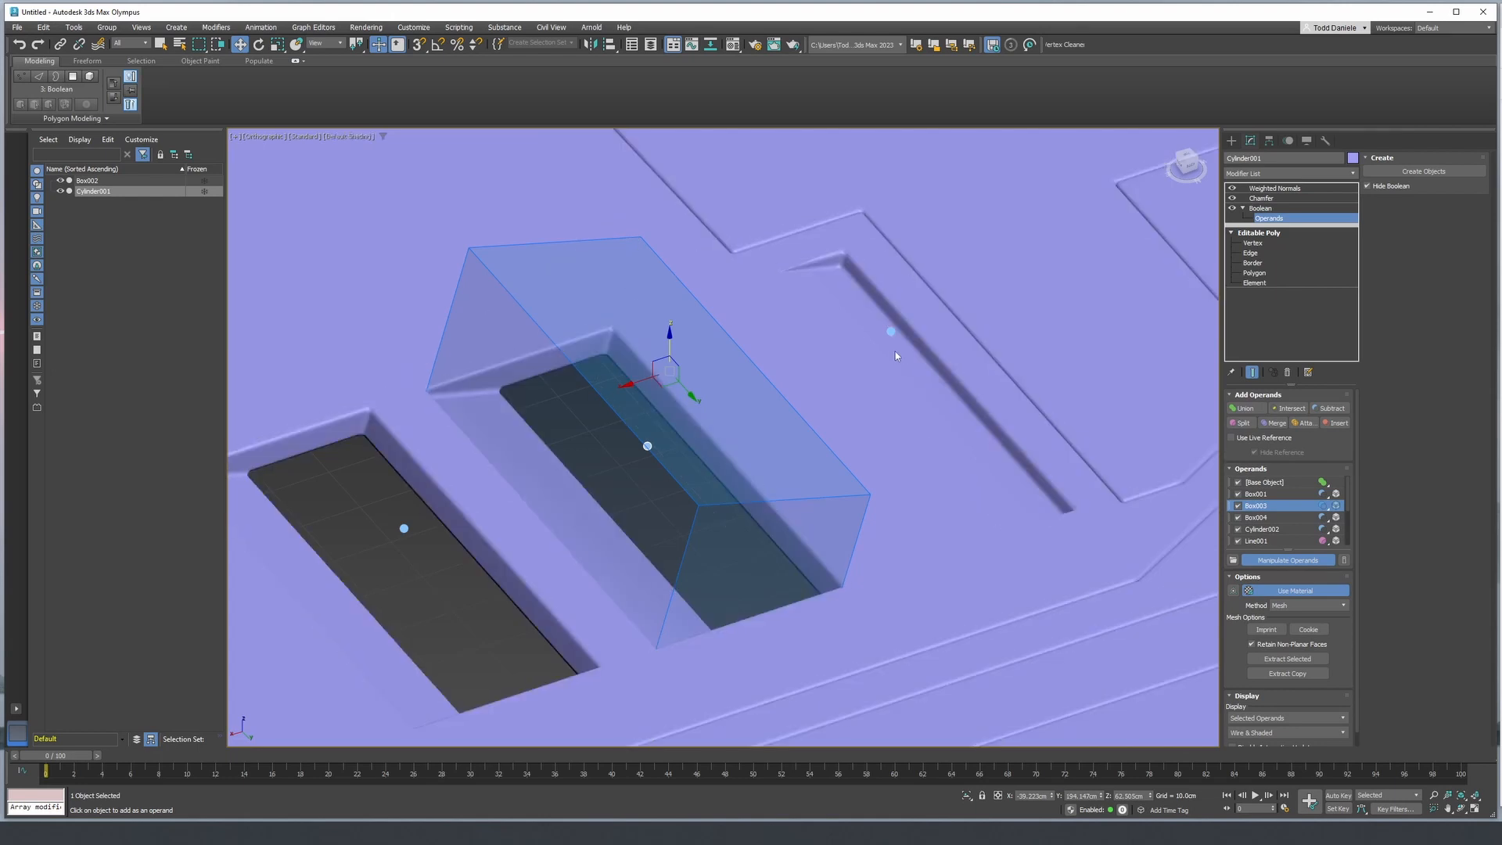
- Examine the panel's smoothed seams, outer edge and recesses close up, and review the whole hexagon from above
scroll(895, 375, "down", 5)
middle_click_drag(895, 379, 786, 396, "alt")
scroll(946, 527, "up", 5)
middle_click_drag(946, 528, 731, 375)
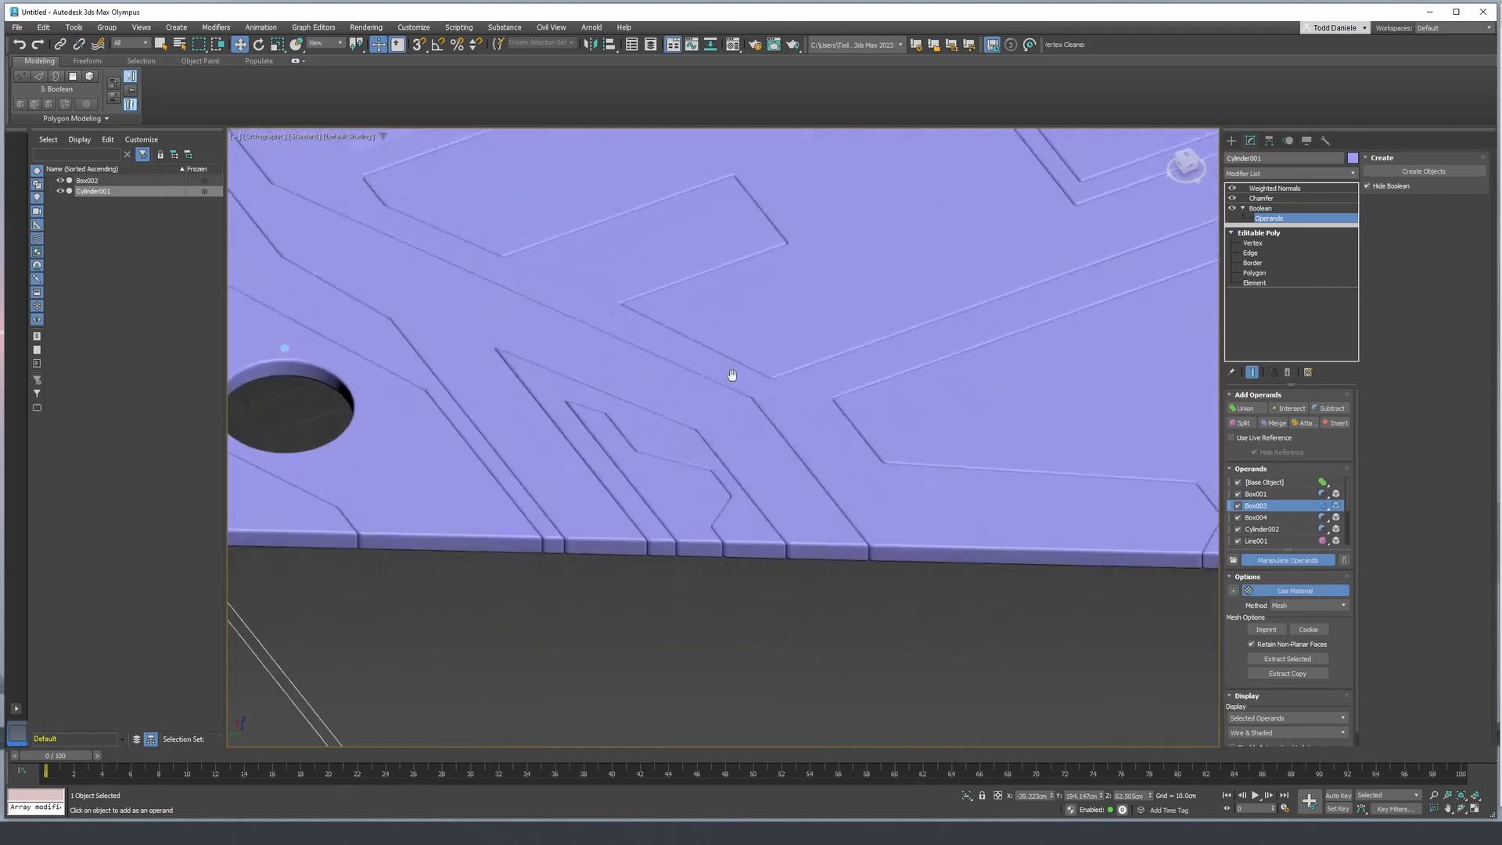
scroll(845, 484, "up", 2)
middle_click_drag(634, 511, 778, 322)
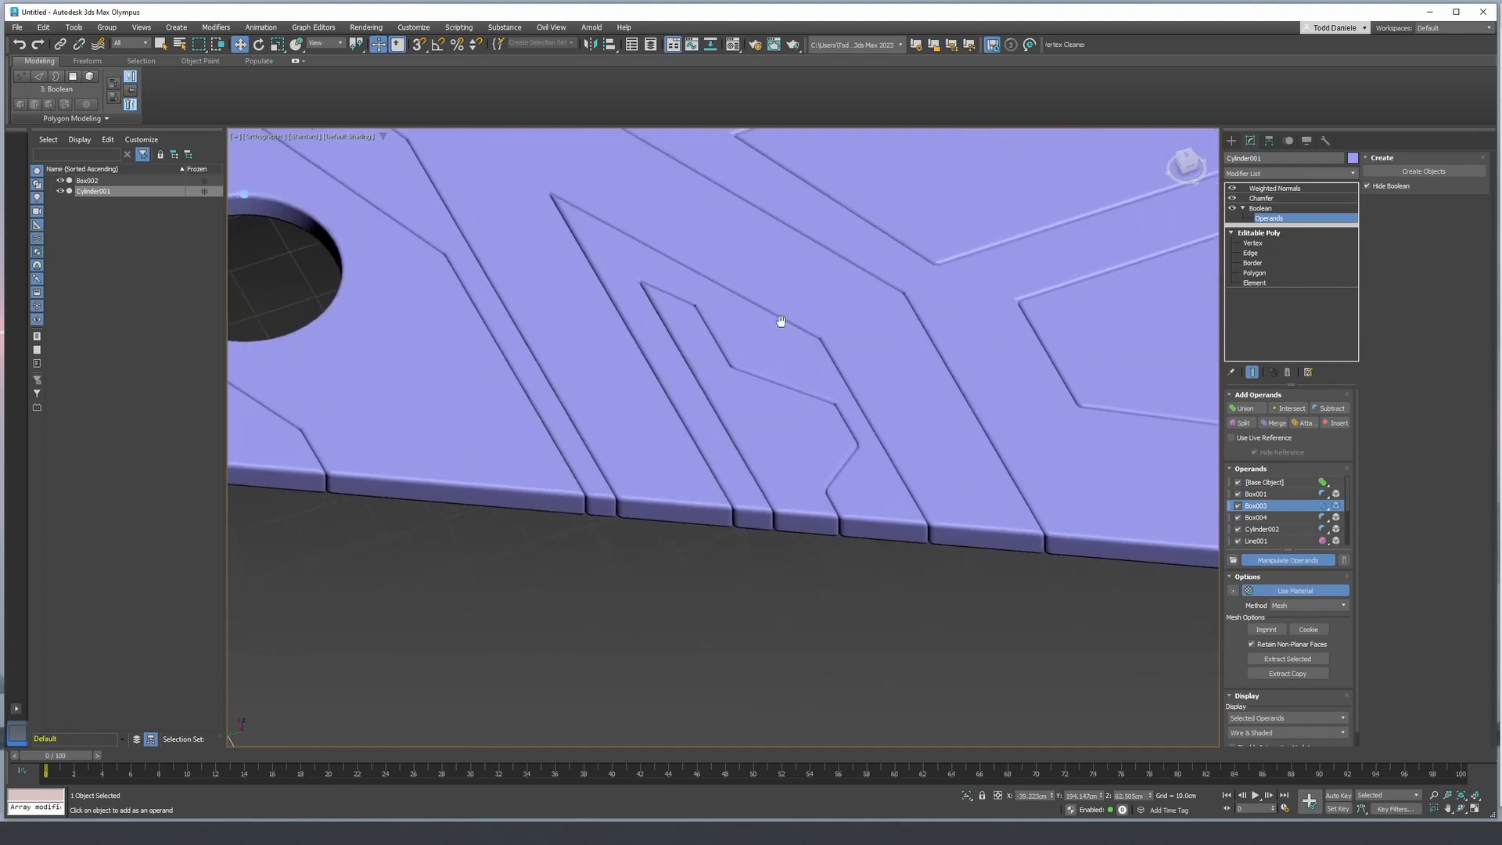
scroll(804, 333, "down", 3)
scroll(865, 349, "up", 2)
middle_click_drag(865, 349, 687, 419)
scroll(687, 419, "down", 4)
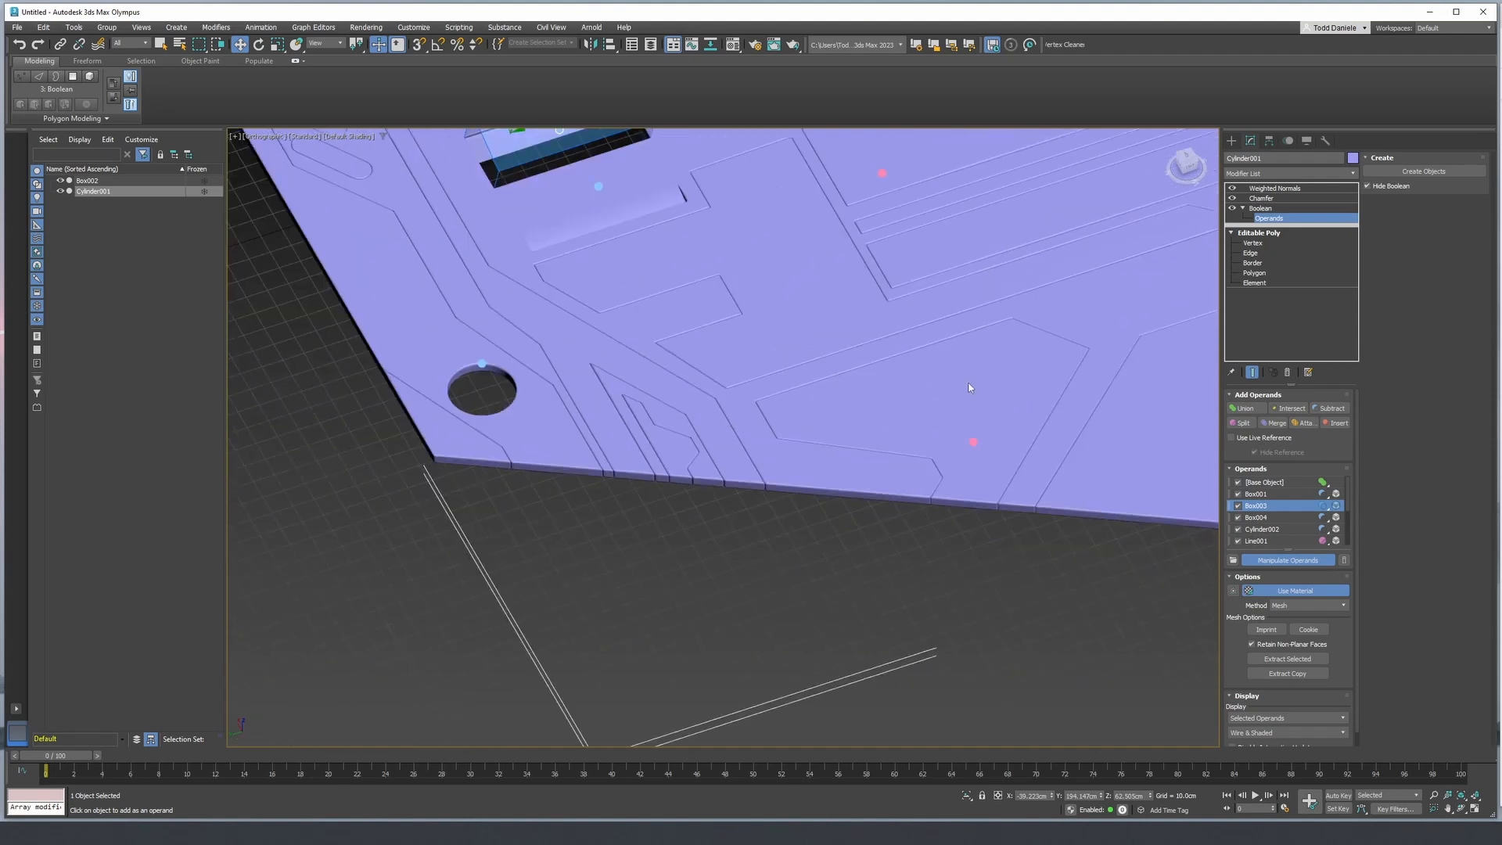
middle_click_drag(969, 356, 852, 573)
scroll(852, 574, "down", 3)
middle_click_drag(869, 520, 756, 507, "alt")
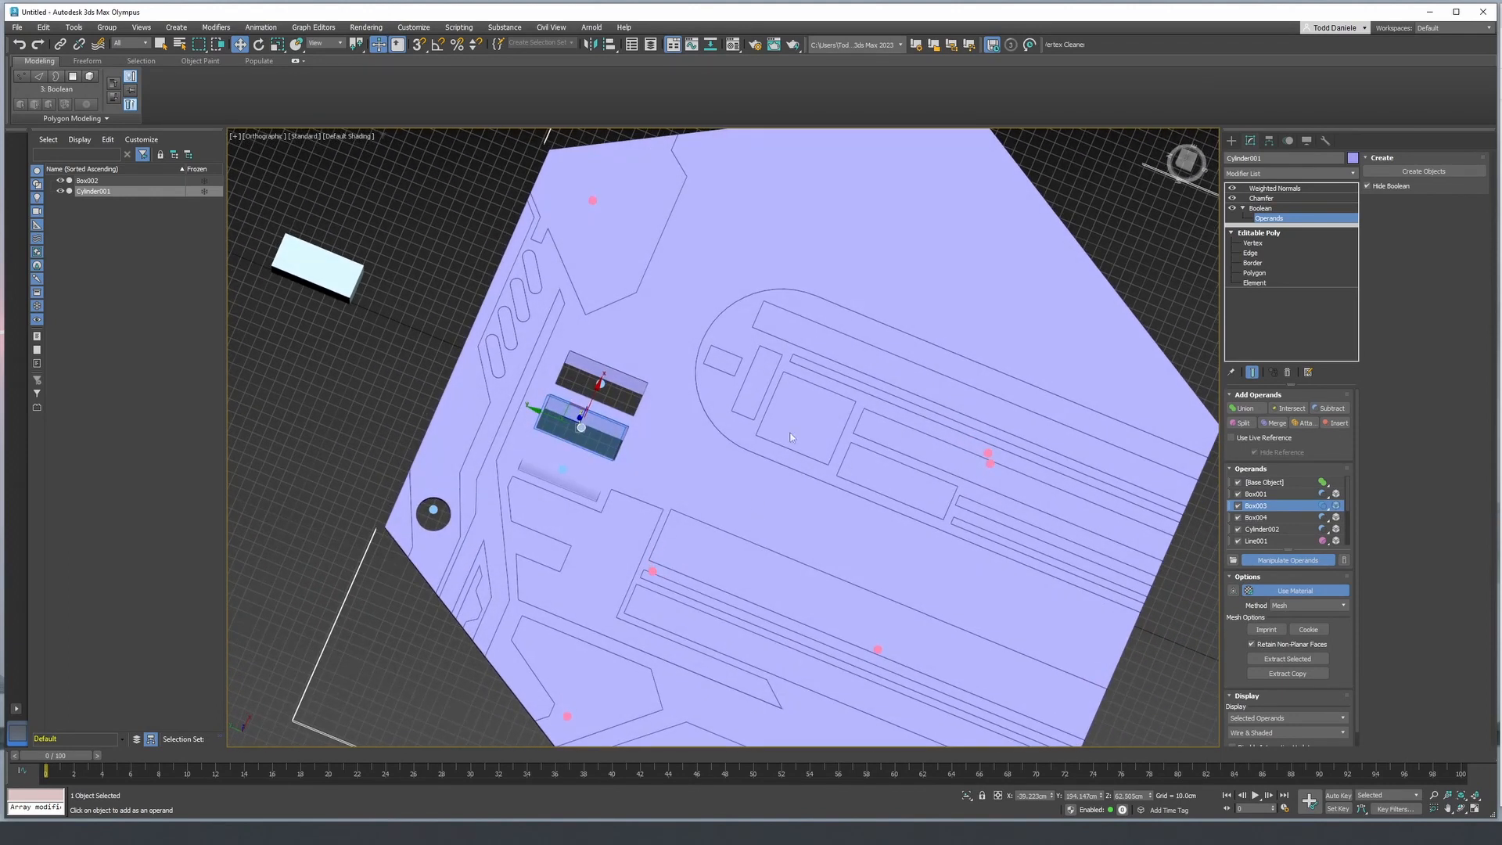
middle_click_drag(858, 500, 824, 443)
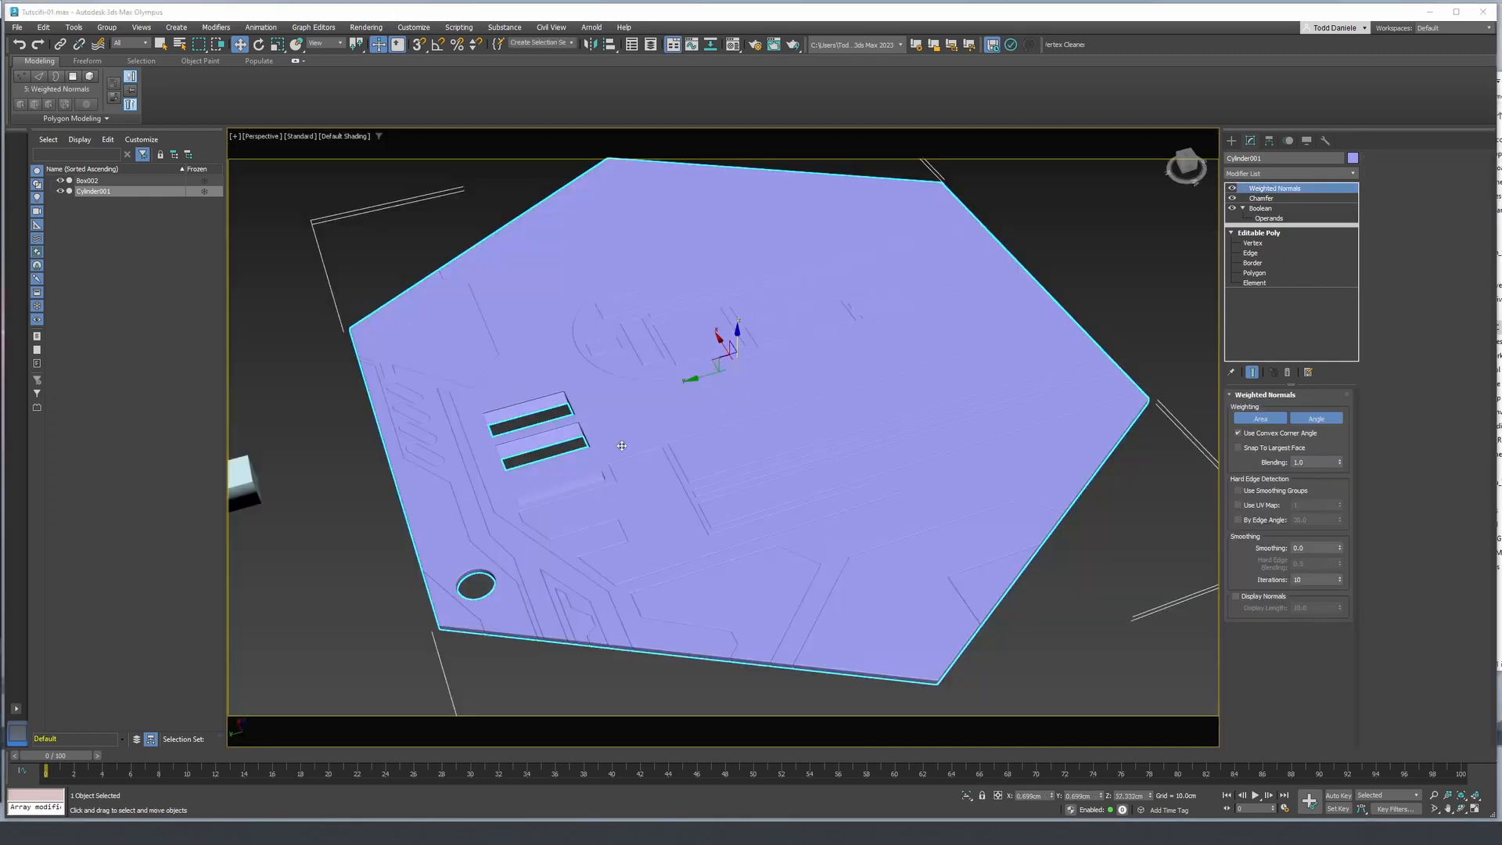
middle_click_drag(673, 438, 864, 513, "alt")
middle_click_drag(791, 432, 786, 391, "alt")
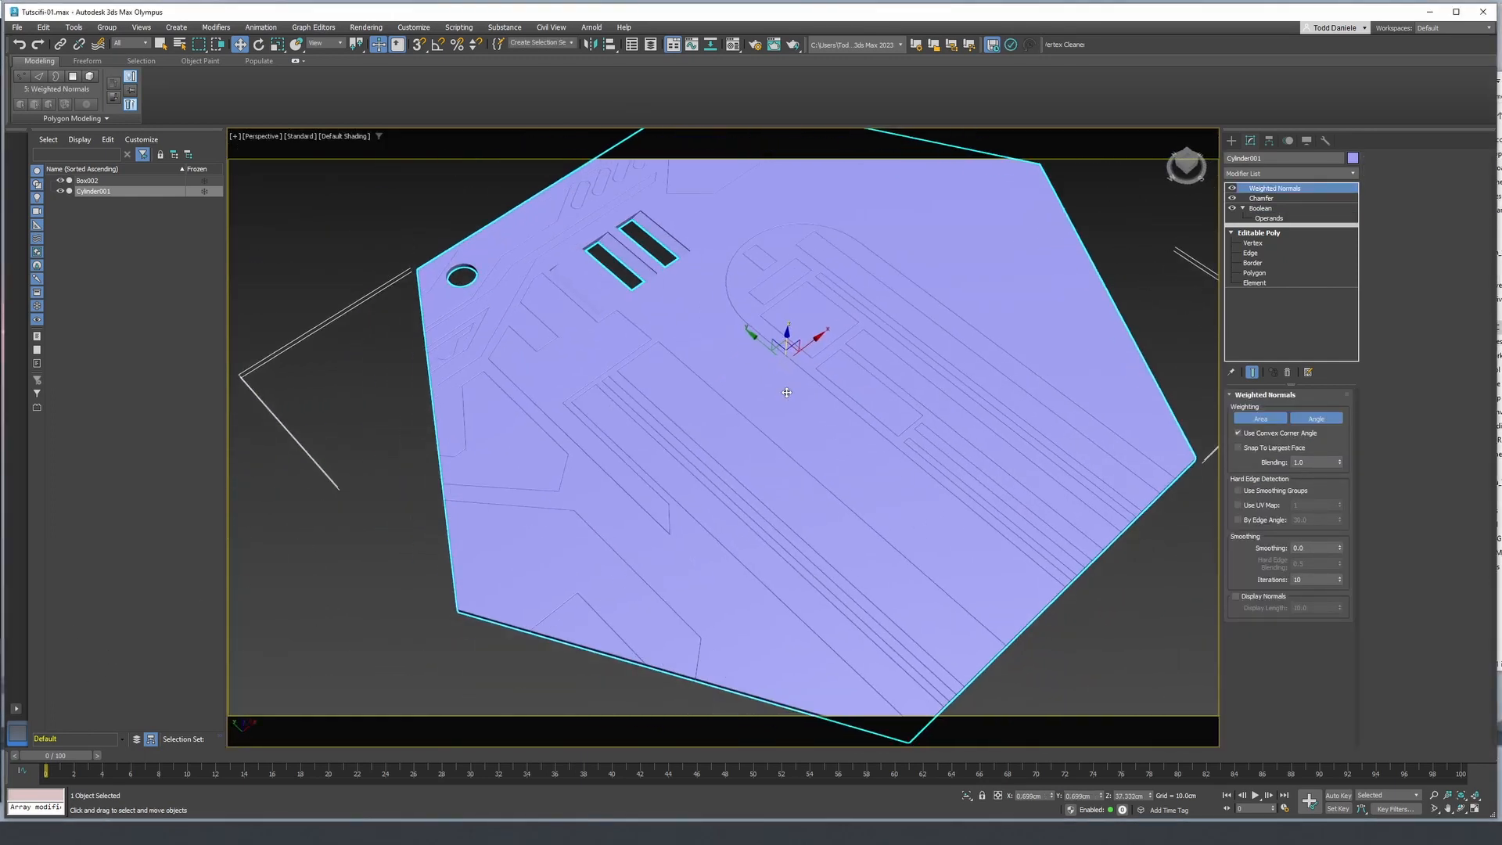
- Inspect the smoothed panel surface with edges hidden, examining the seams around the round hole and rectangular slots from several angles
key("F4")
key("F4")
middle_click_drag(705, 438, 698, 438, "alt")
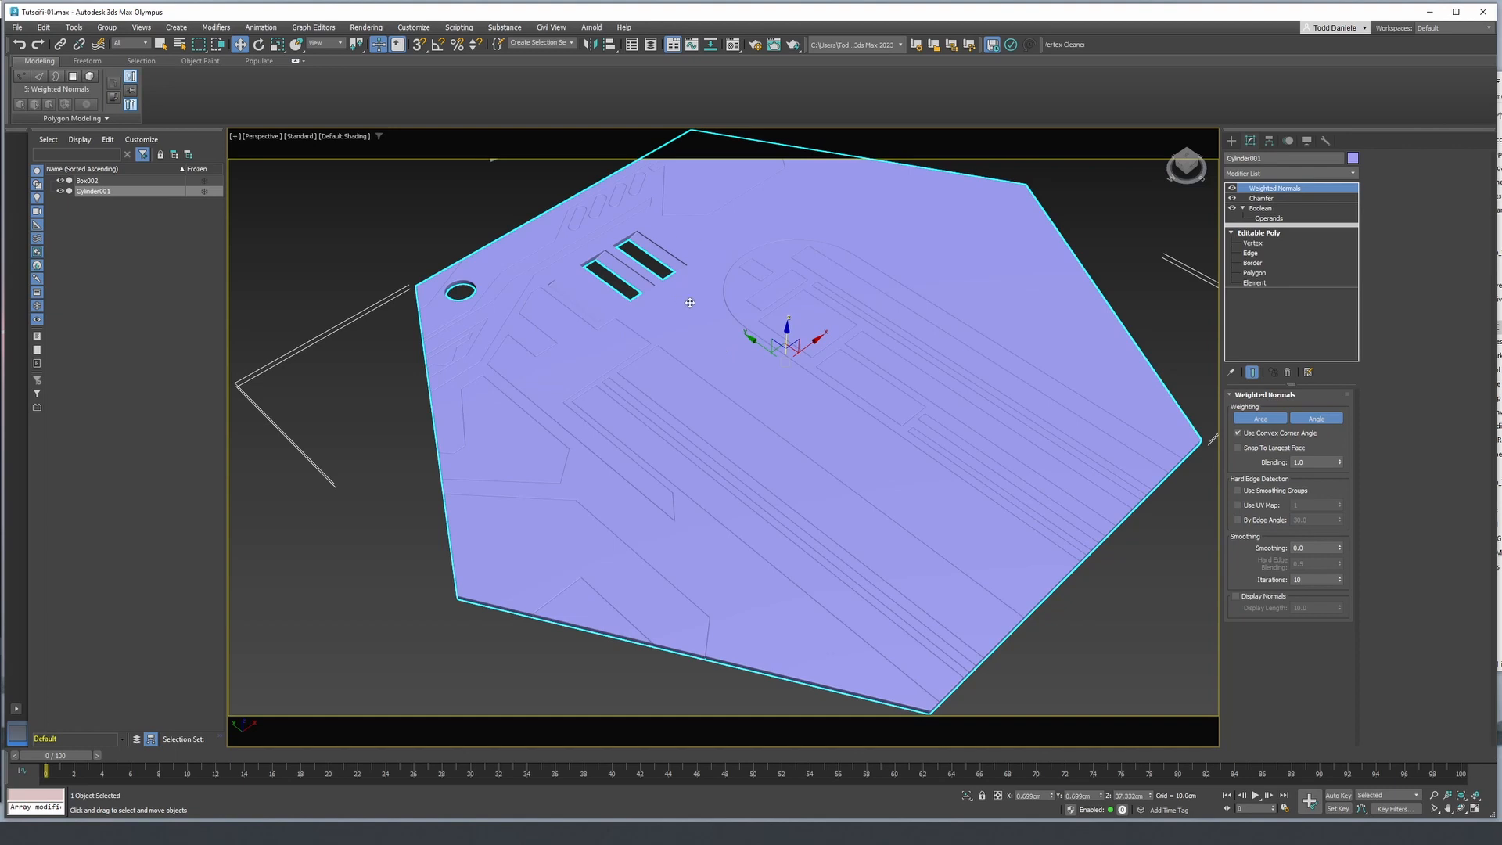
scroll(649, 273, "up", 4)
middle_click_drag(646, 263, 911, 290)
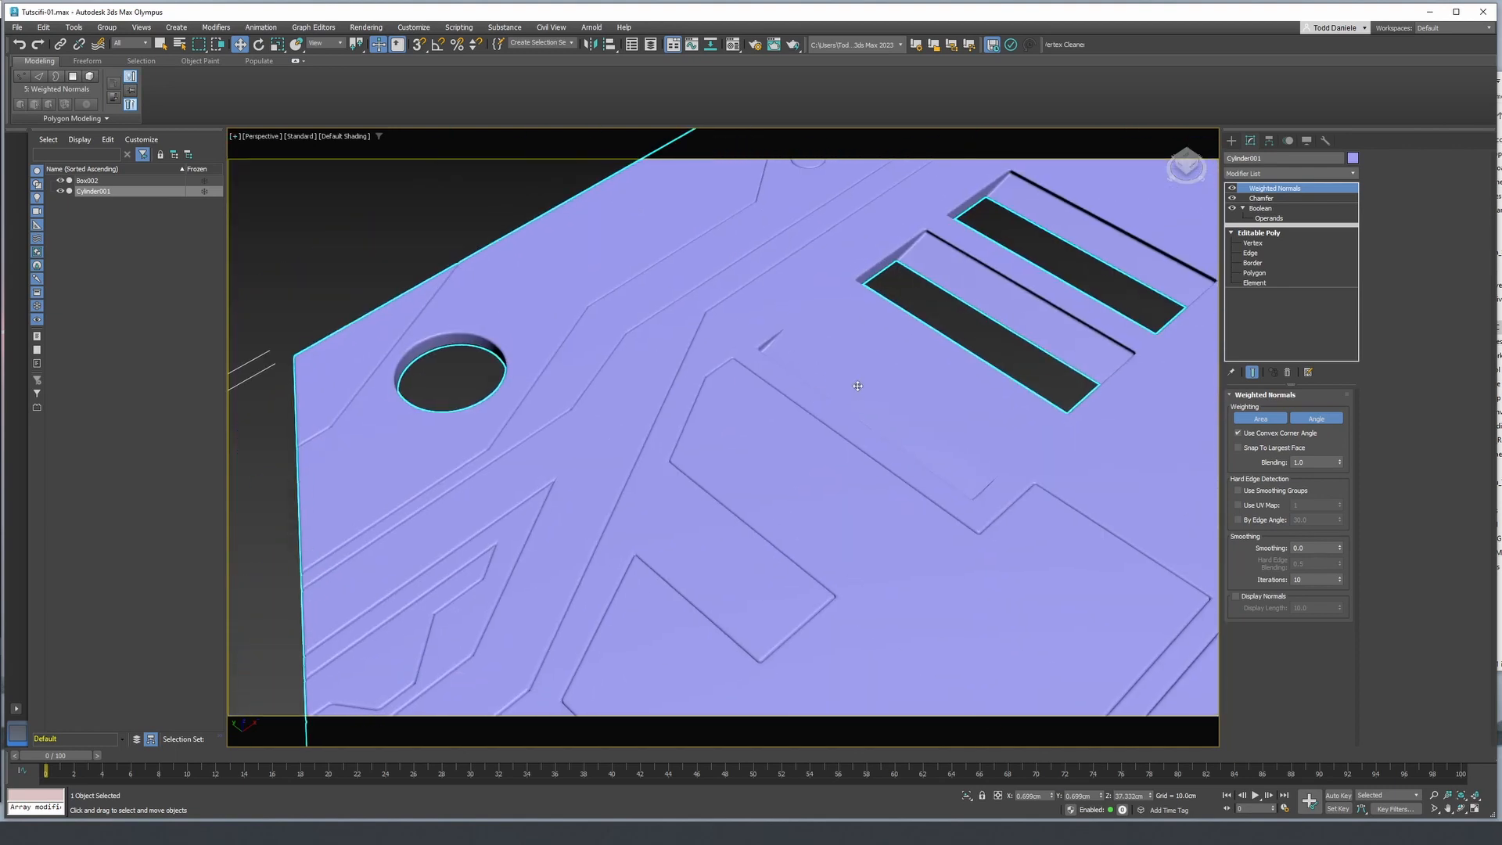
middle_click_drag(465, 616, 513, 537)
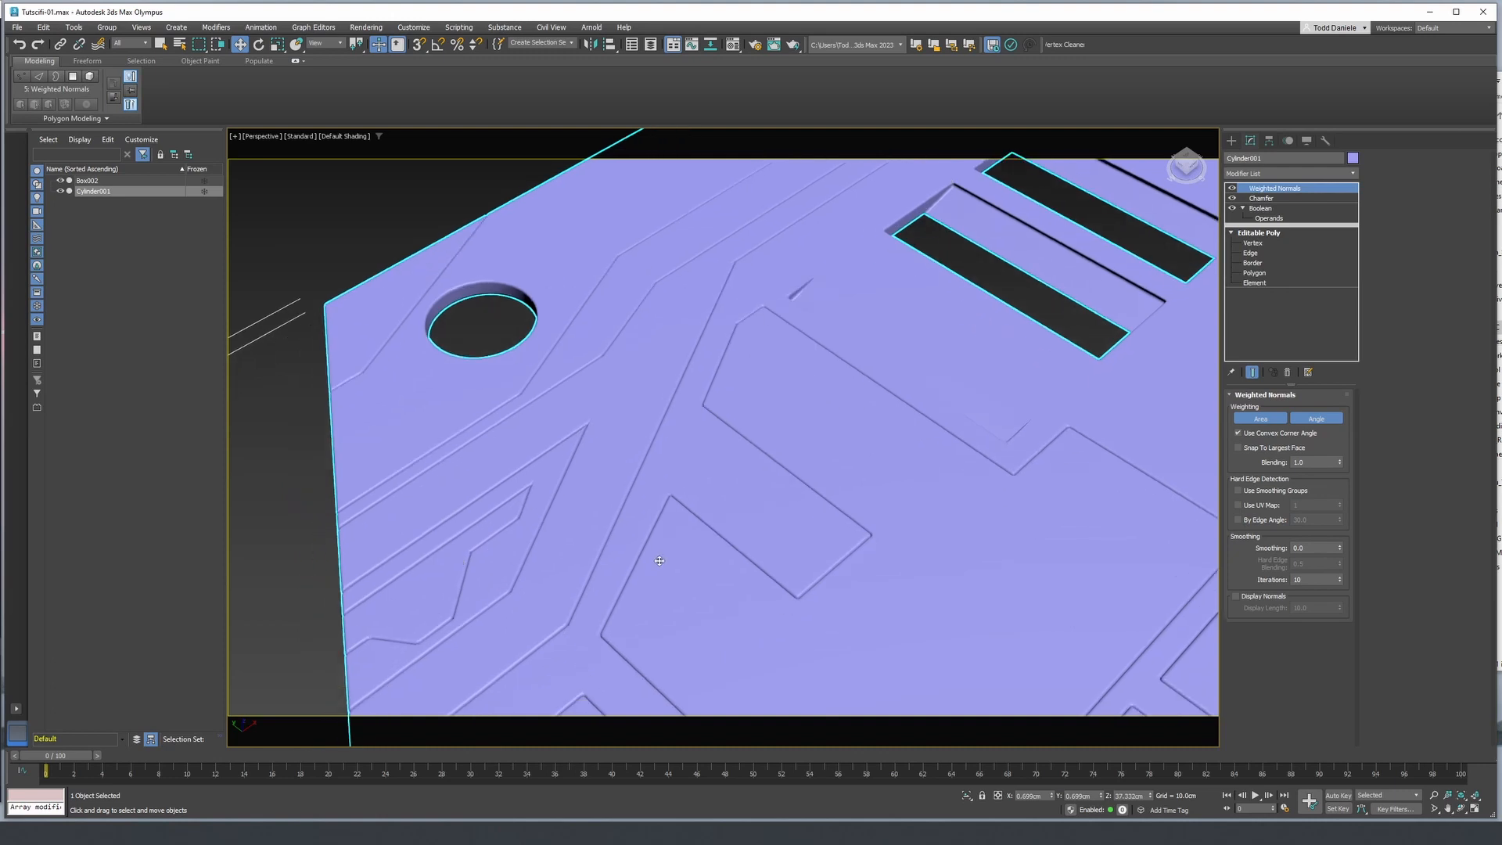
scroll(650, 557, "down", 5)
scroll(708, 540, "up", 3)
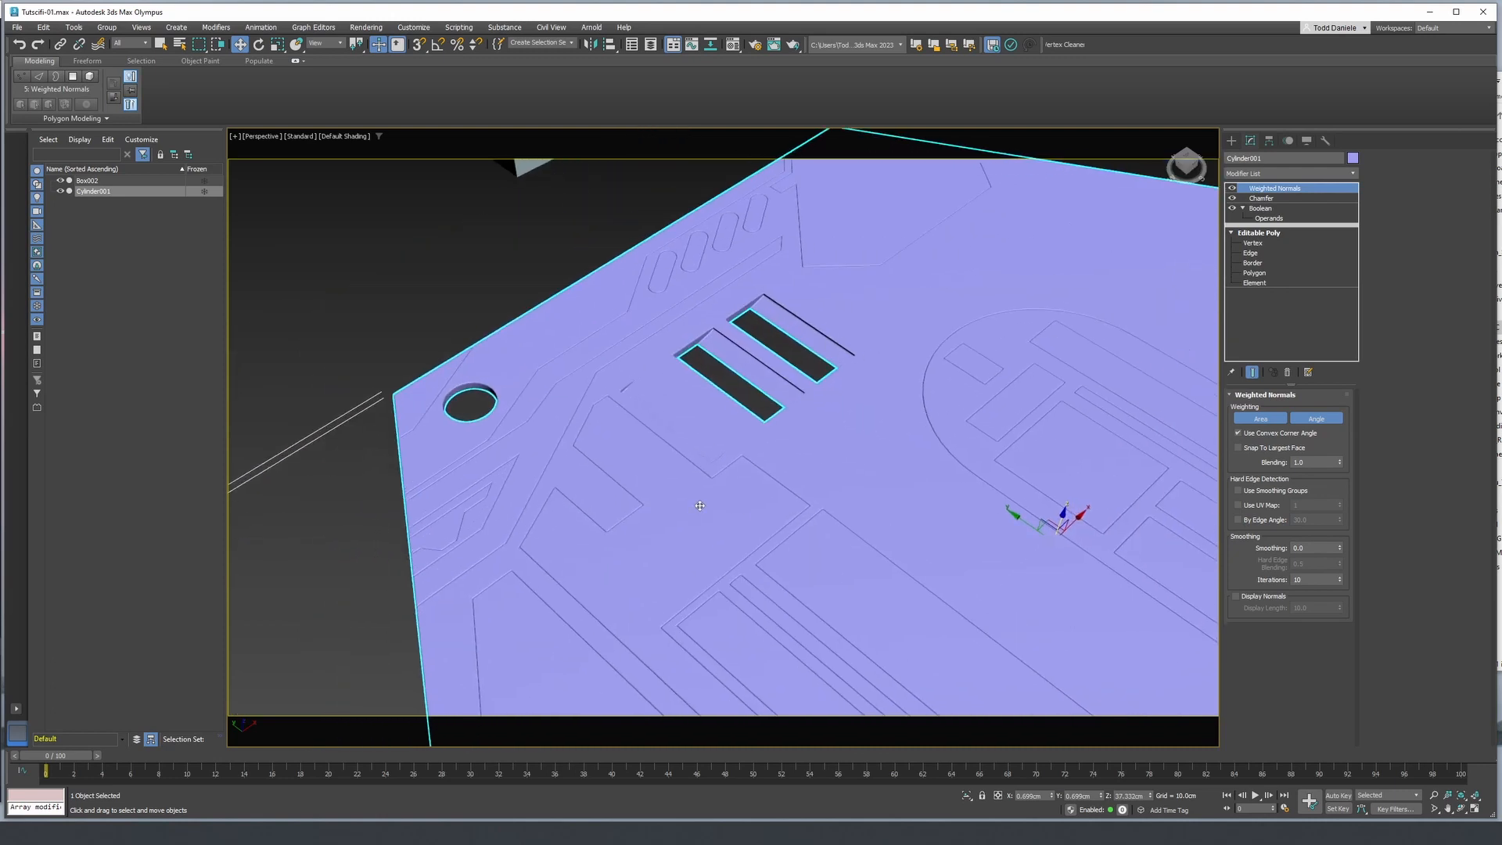
- Turn off the panel's Chamfer and Weighted Normals modifiers and add an Edit Poly modifier directly above the Boolean
left_click(1260, 209)
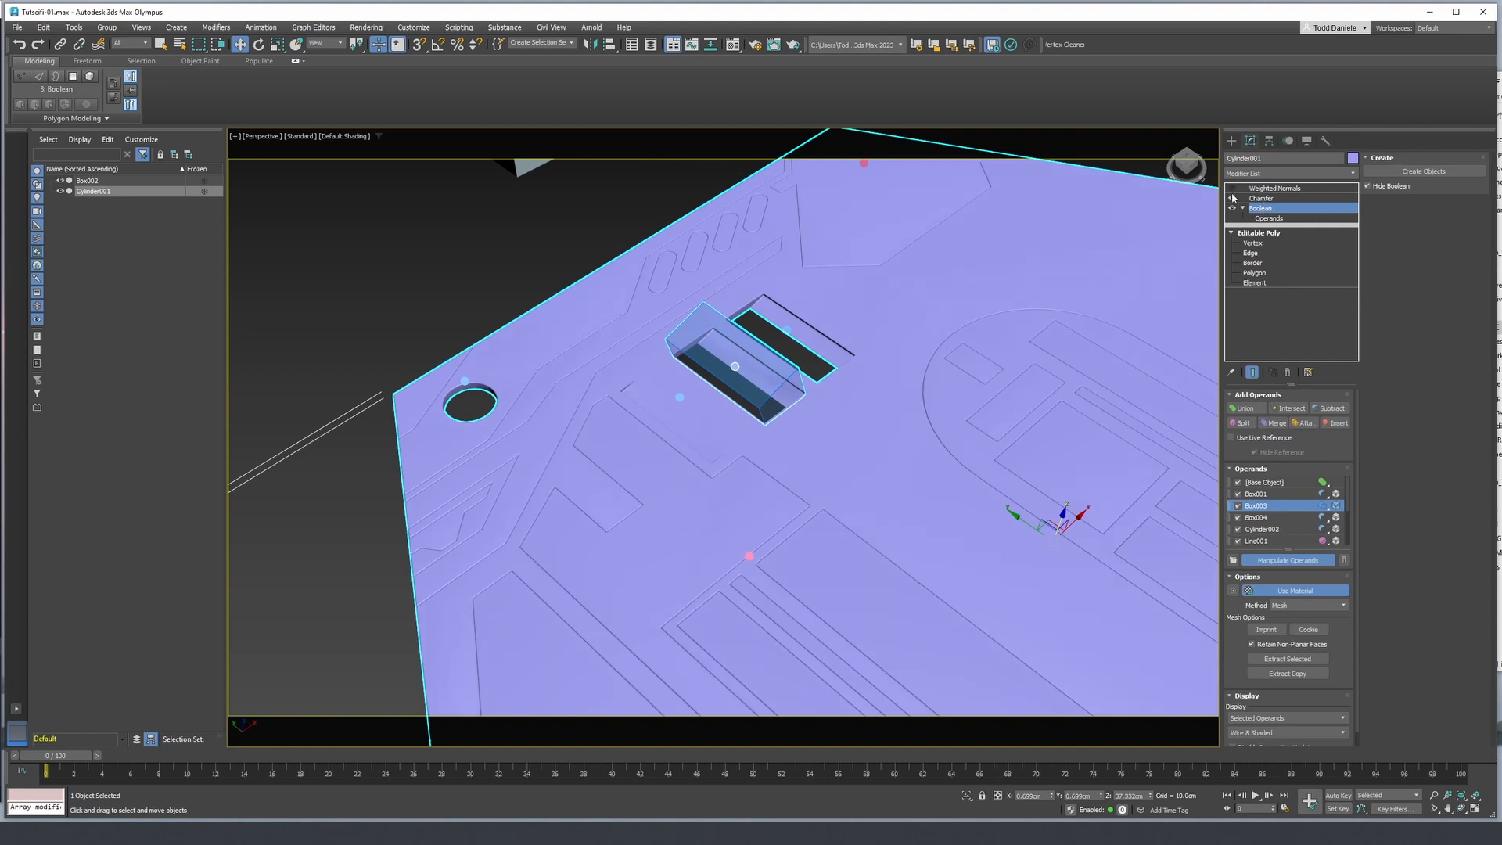
left_click(1272, 174)
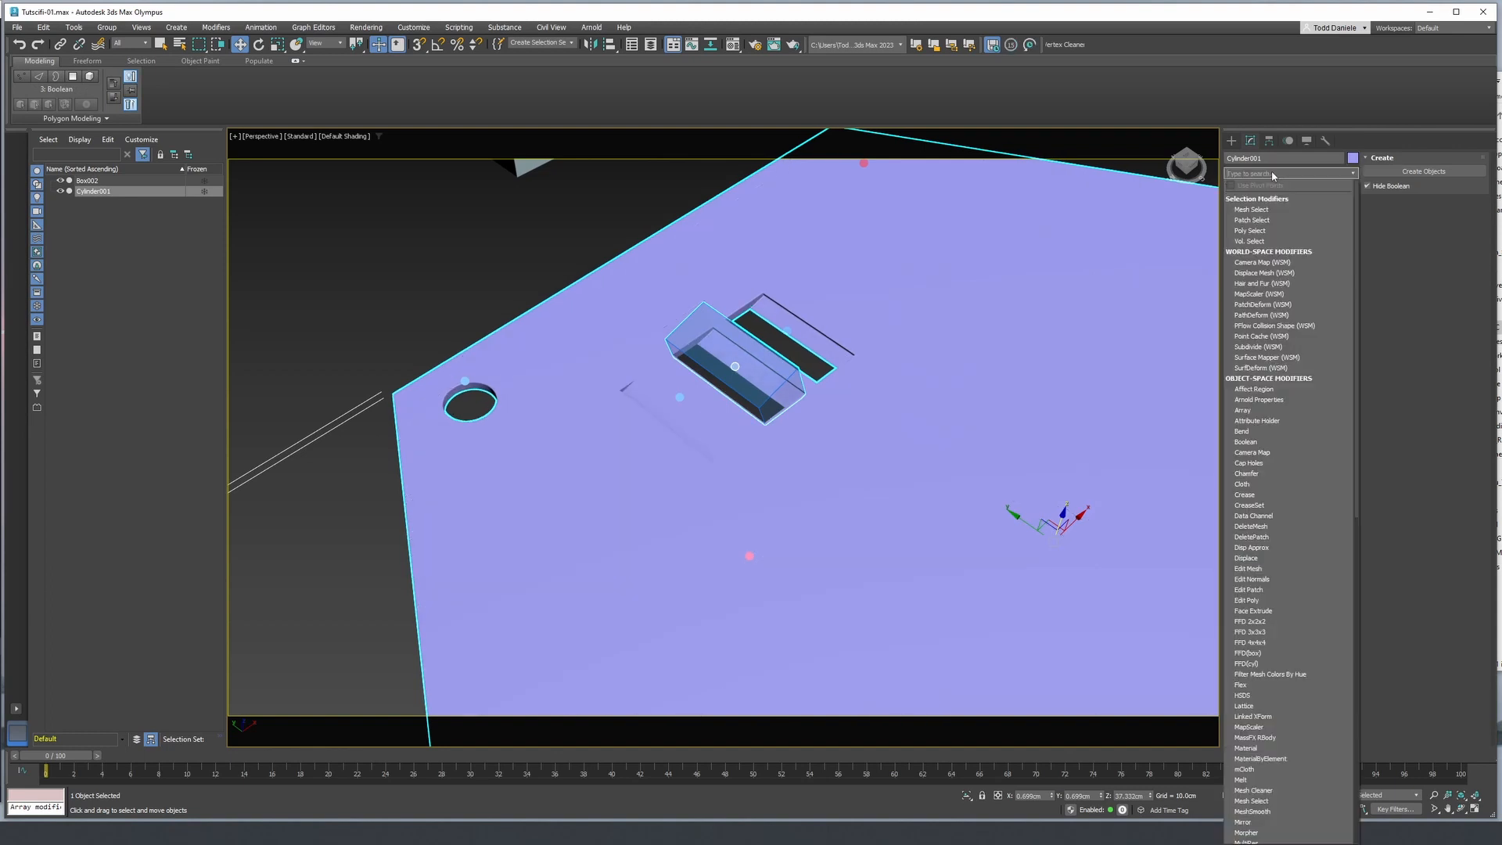
type("ed")
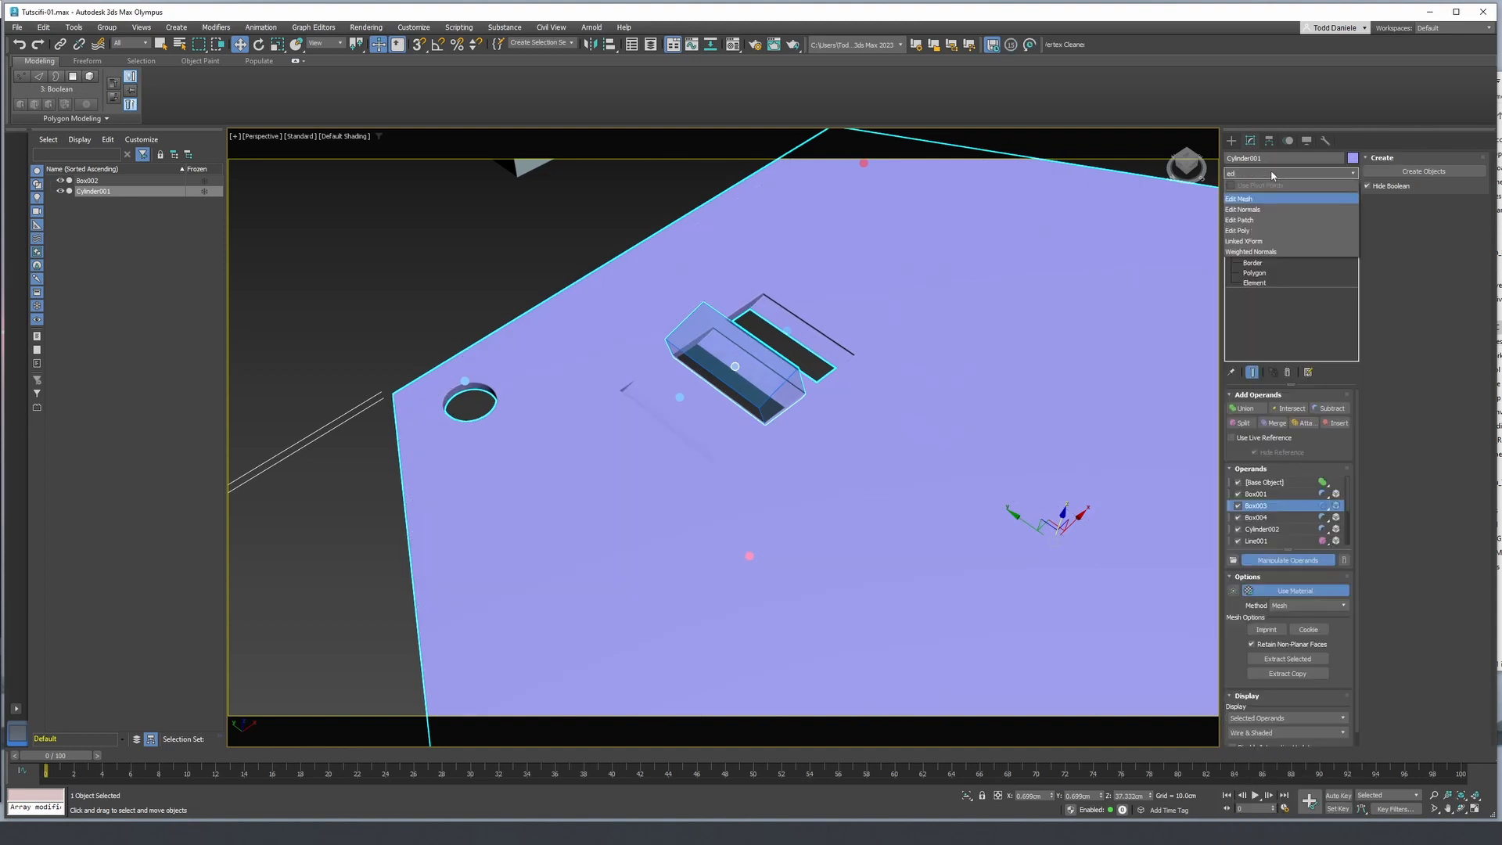
left_click(1244, 230)
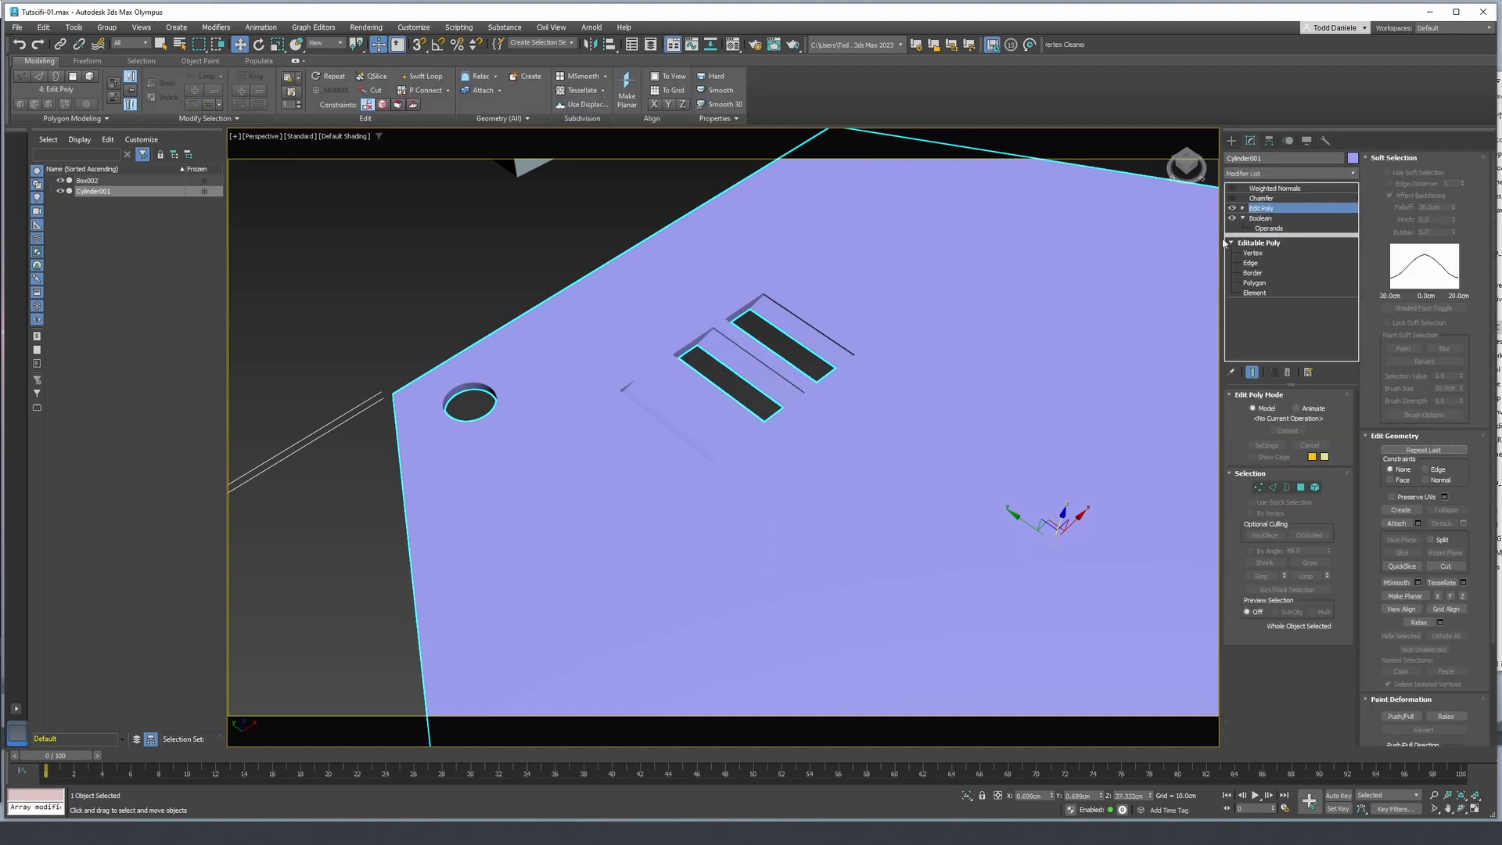
key("F4")
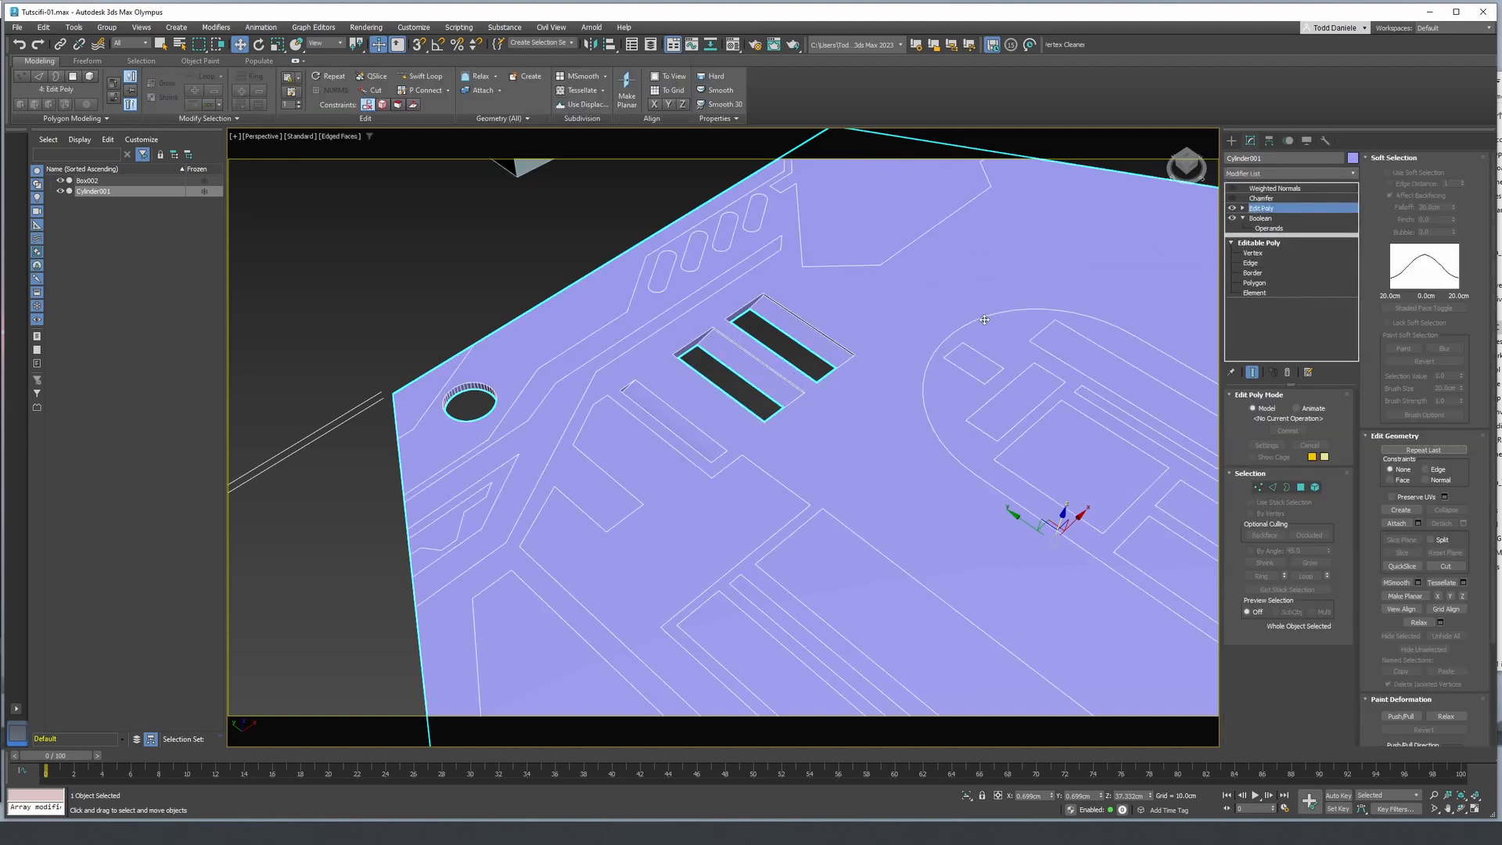
middle_click_drag(985, 319, 910, 307)
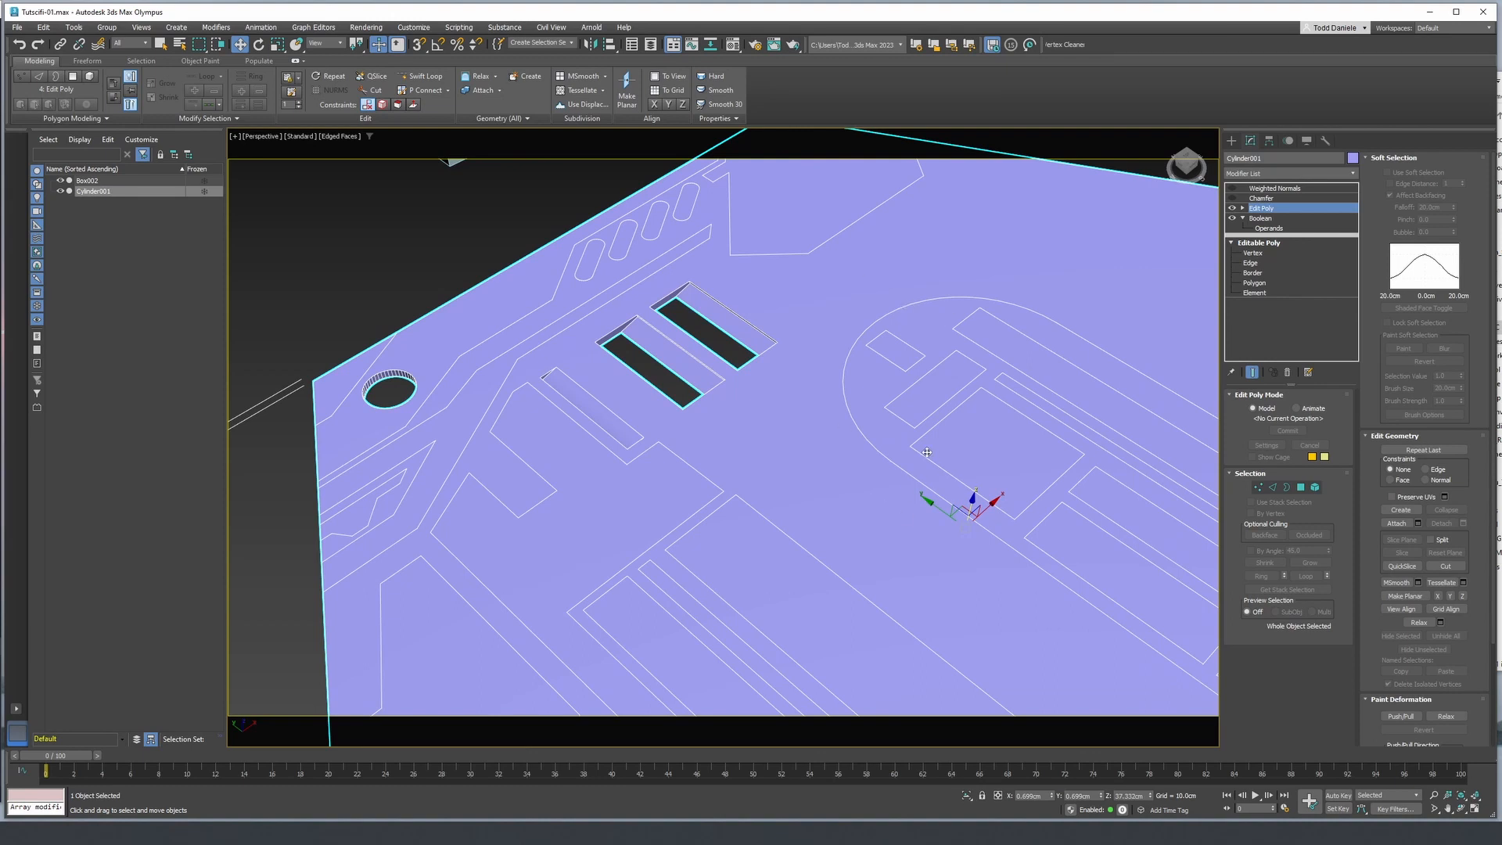
key("F4")
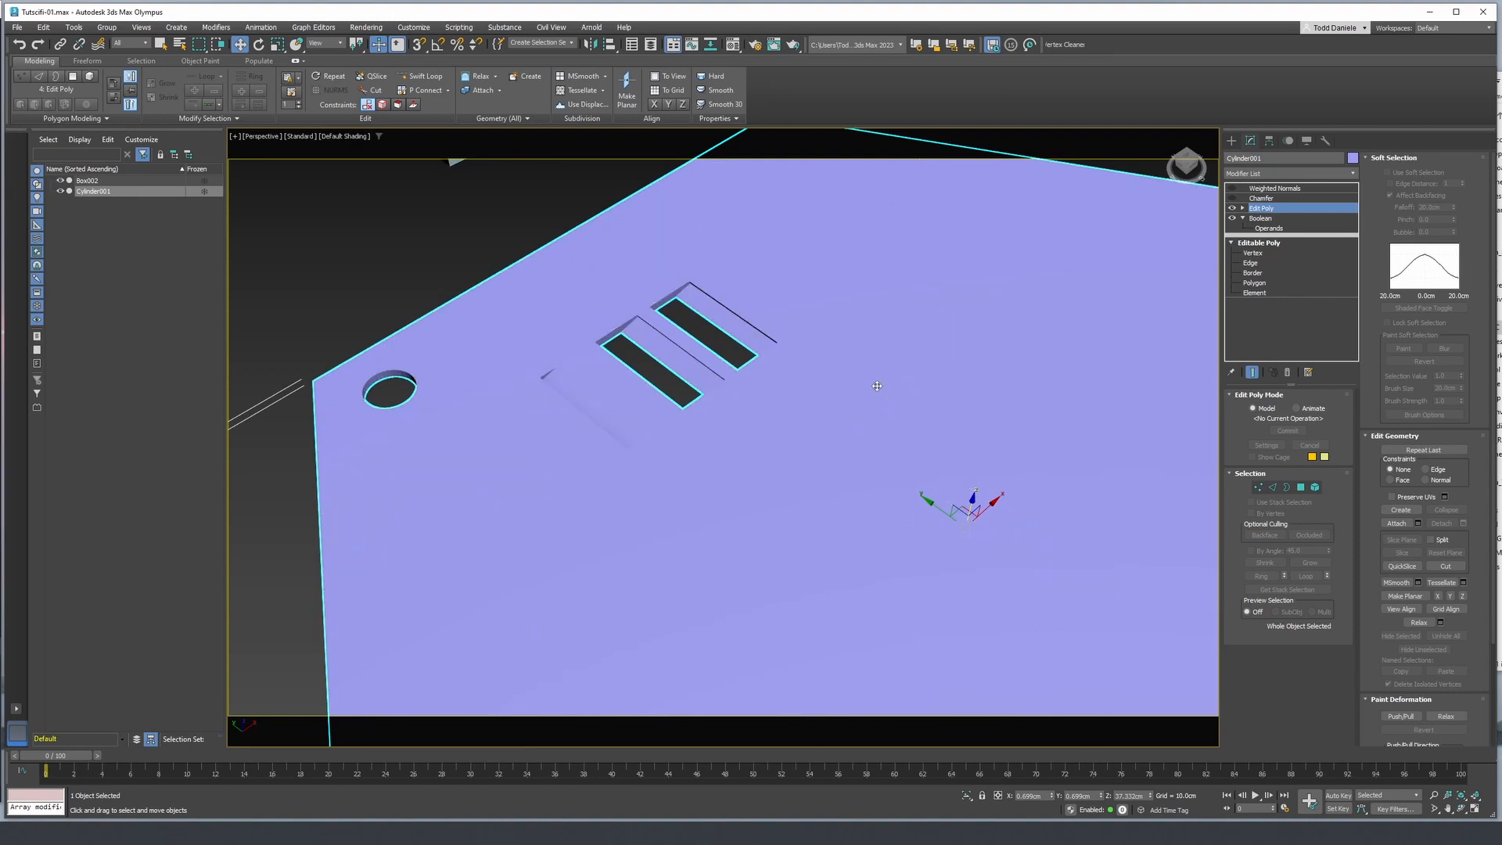
- Detach the notched polygonal element at the hexagon's side edge, below the round hole, as a separate object using Edit Poly
left_click(1243, 208)
left_click(1265, 258)
key("F4")
middle_click_drag(726, 462, 809, 349)
scroll(811, 348, "down", 2)
middle_click_drag(856, 419, 783, 372)
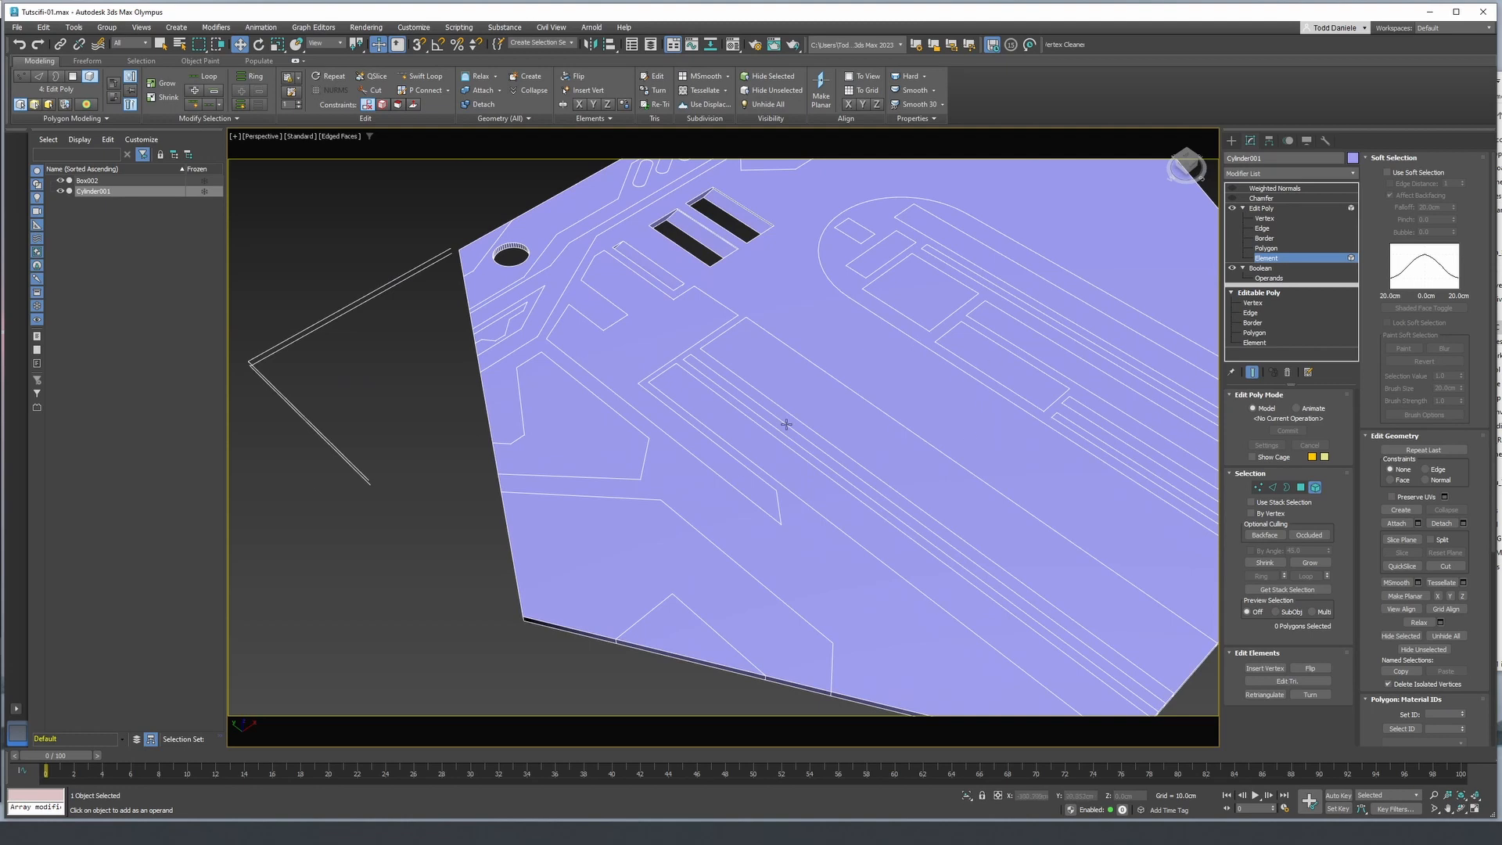
left_click(601, 442)
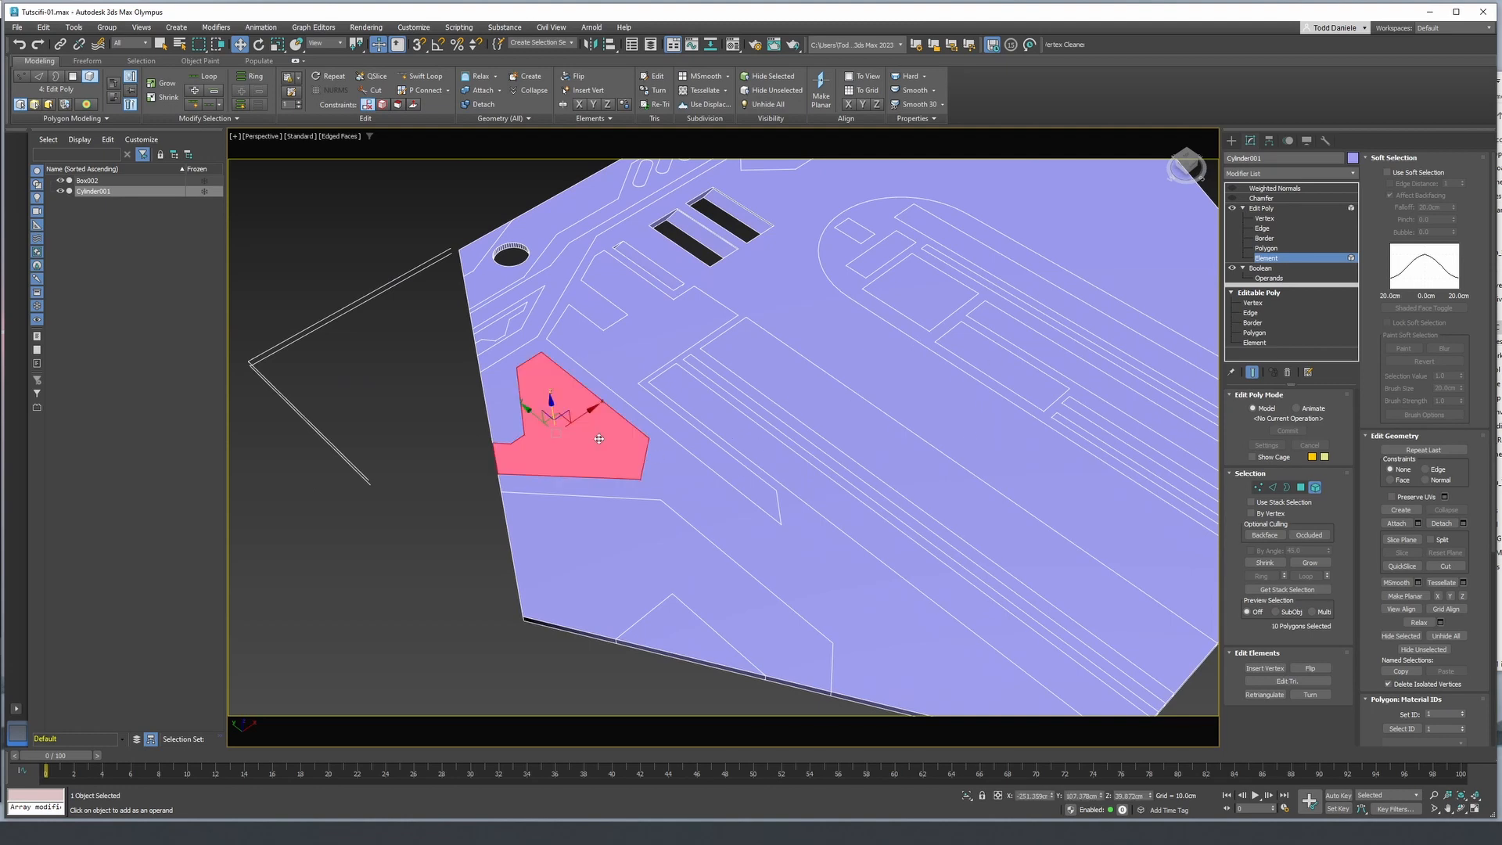
left_click(1442, 523)
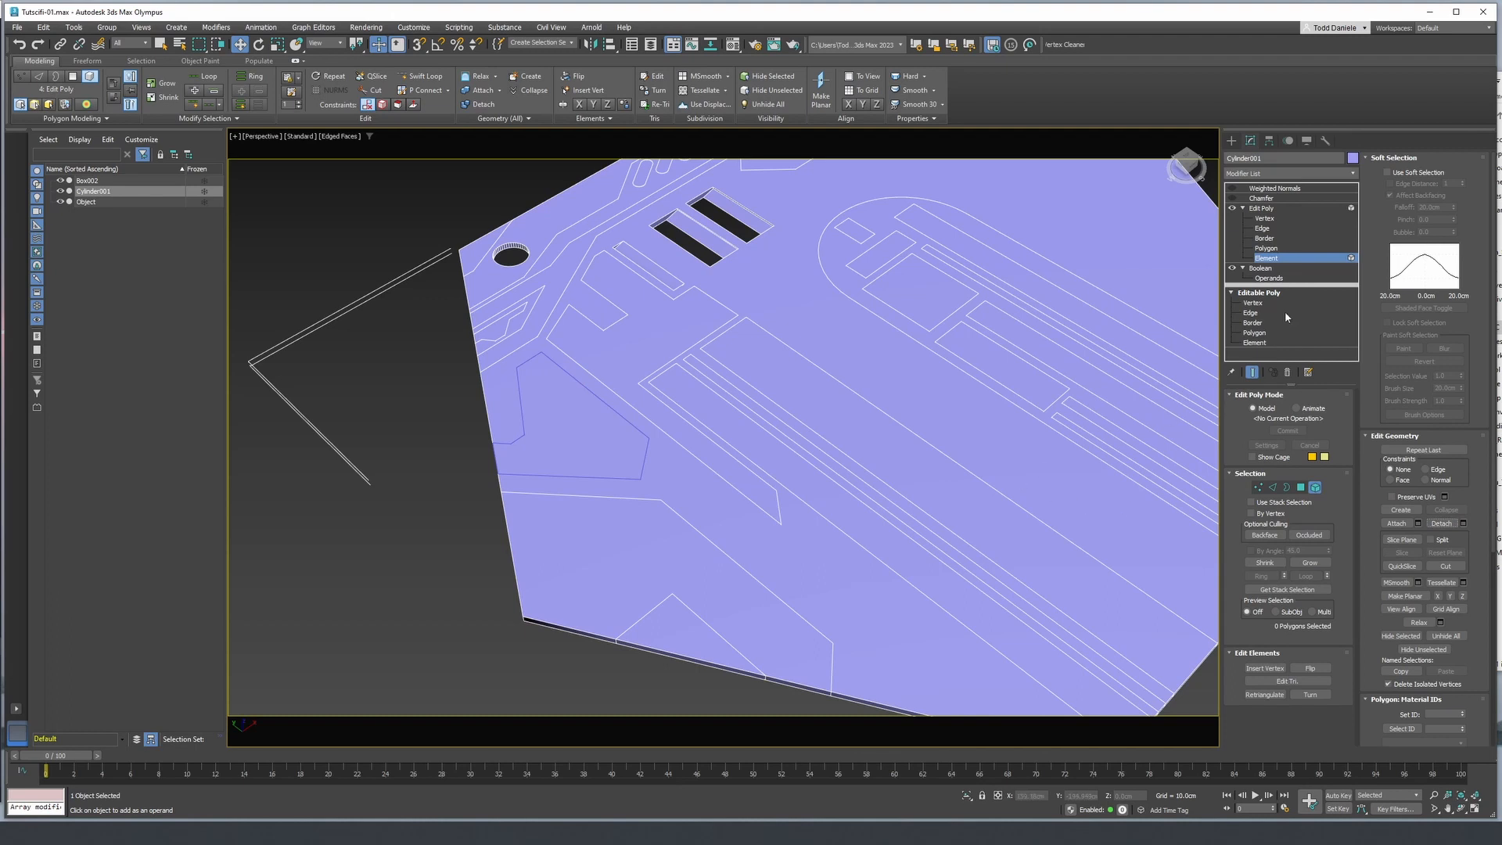
- Turn the panel's Chamfer and Weighted Normals back on and isolate the detached notched piece in shaded display without edges
left_click(1263, 209)
left_click(1253, 190)
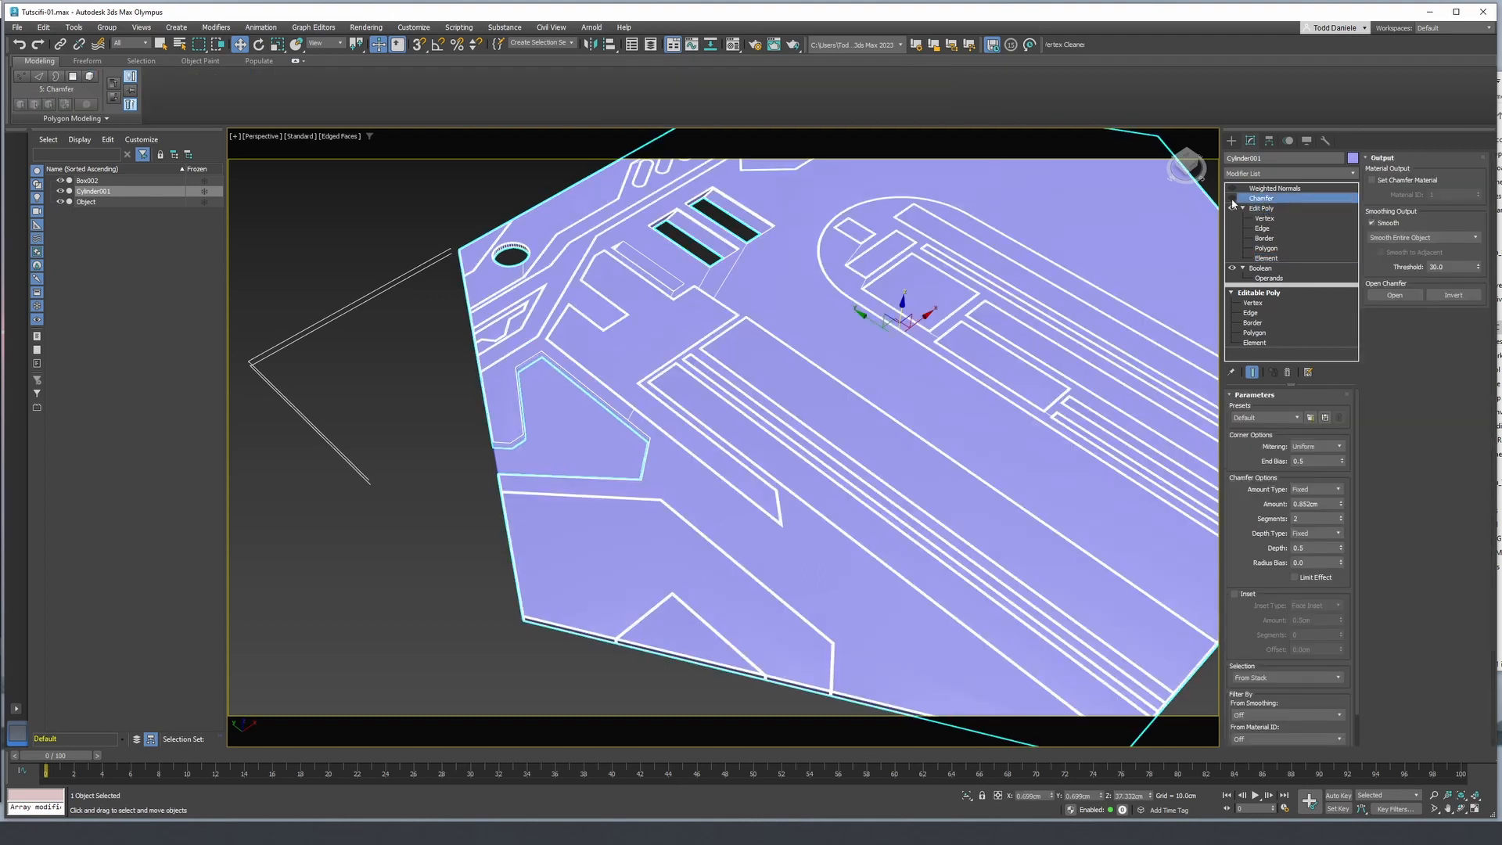
left_click(590, 415)
key("alt+q")
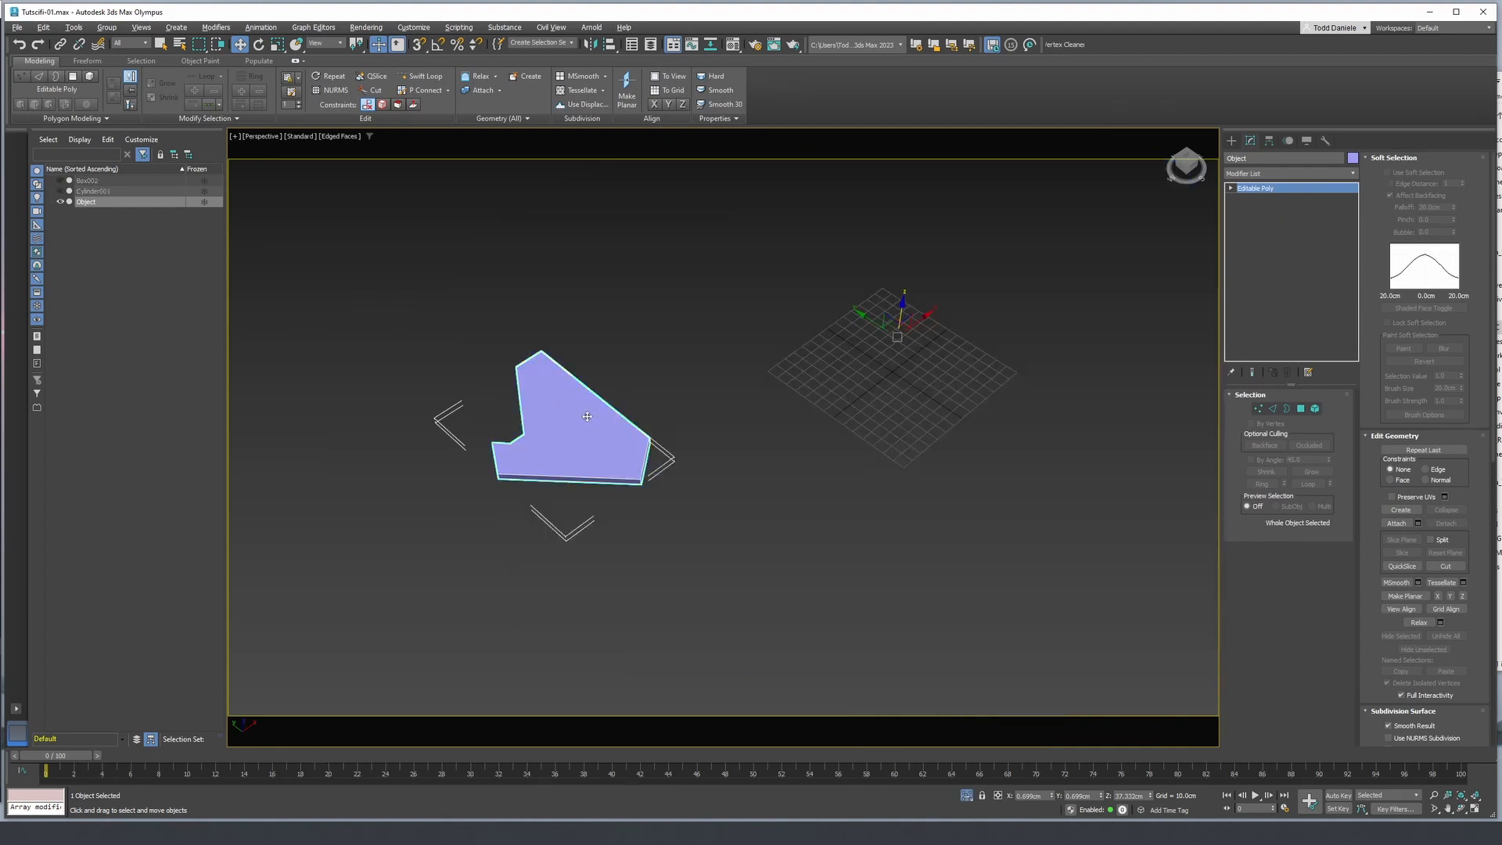
key("F4")
scroll(579, 426, "up", 5)
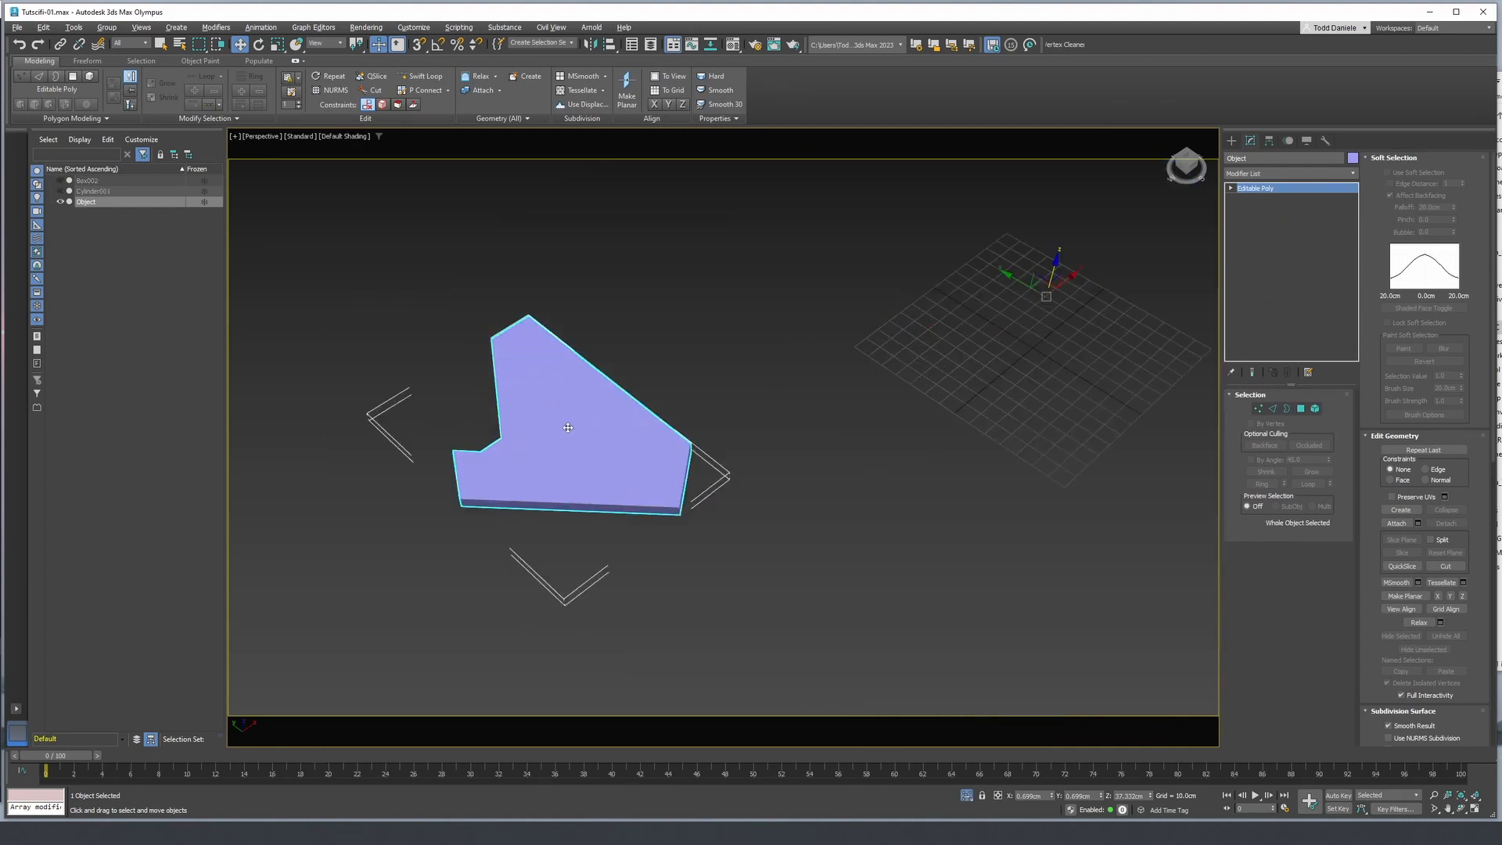
middle_click_drag(576, 427, 766, 380)
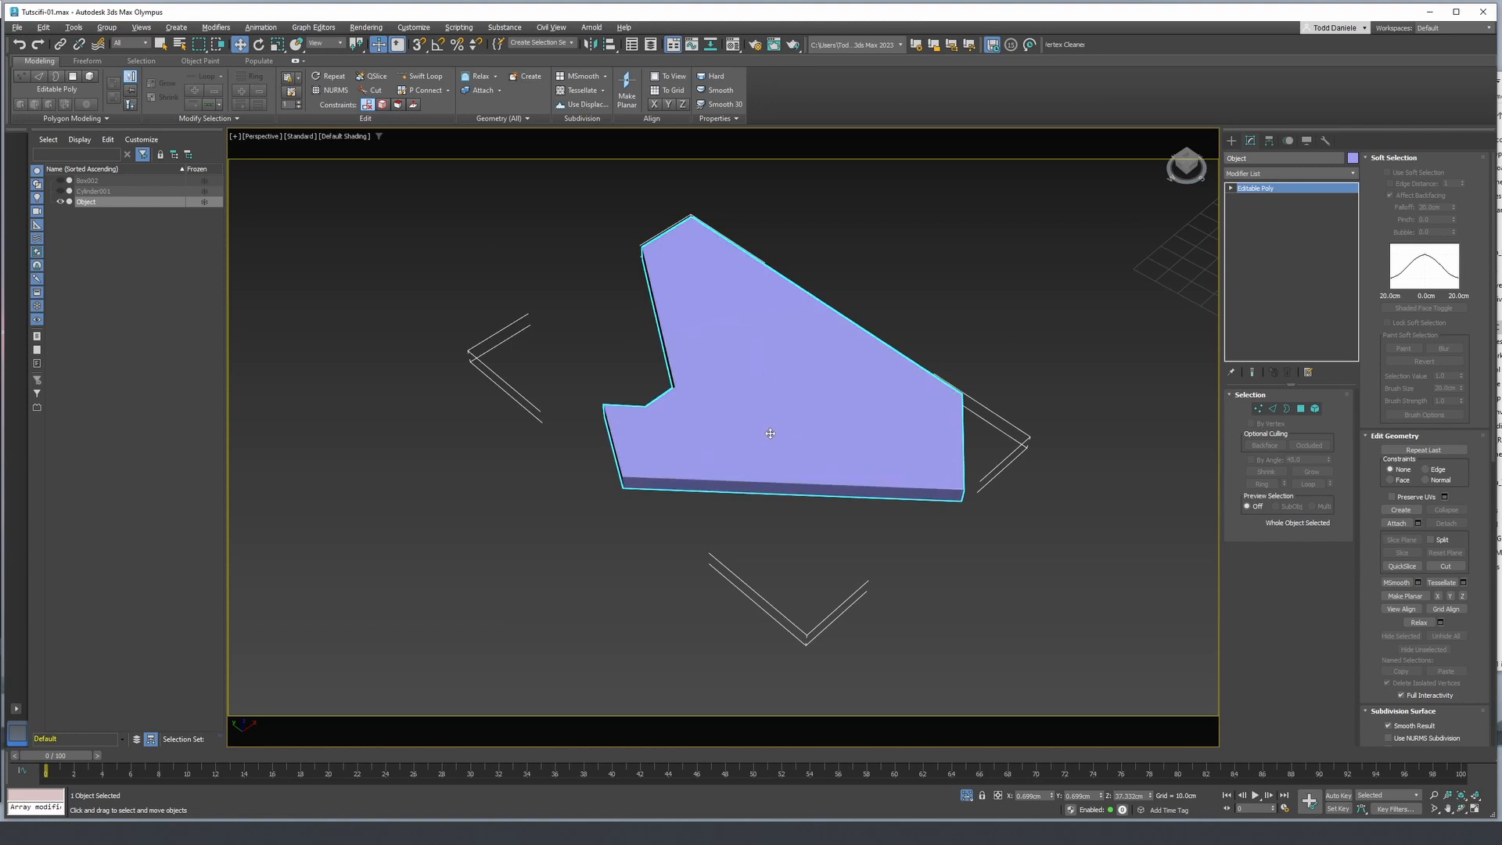
- Draw a circle spline of about 1.7 cm radius near the piece's narrow upper corner in the Top wireframe view
key("t")
key("z")
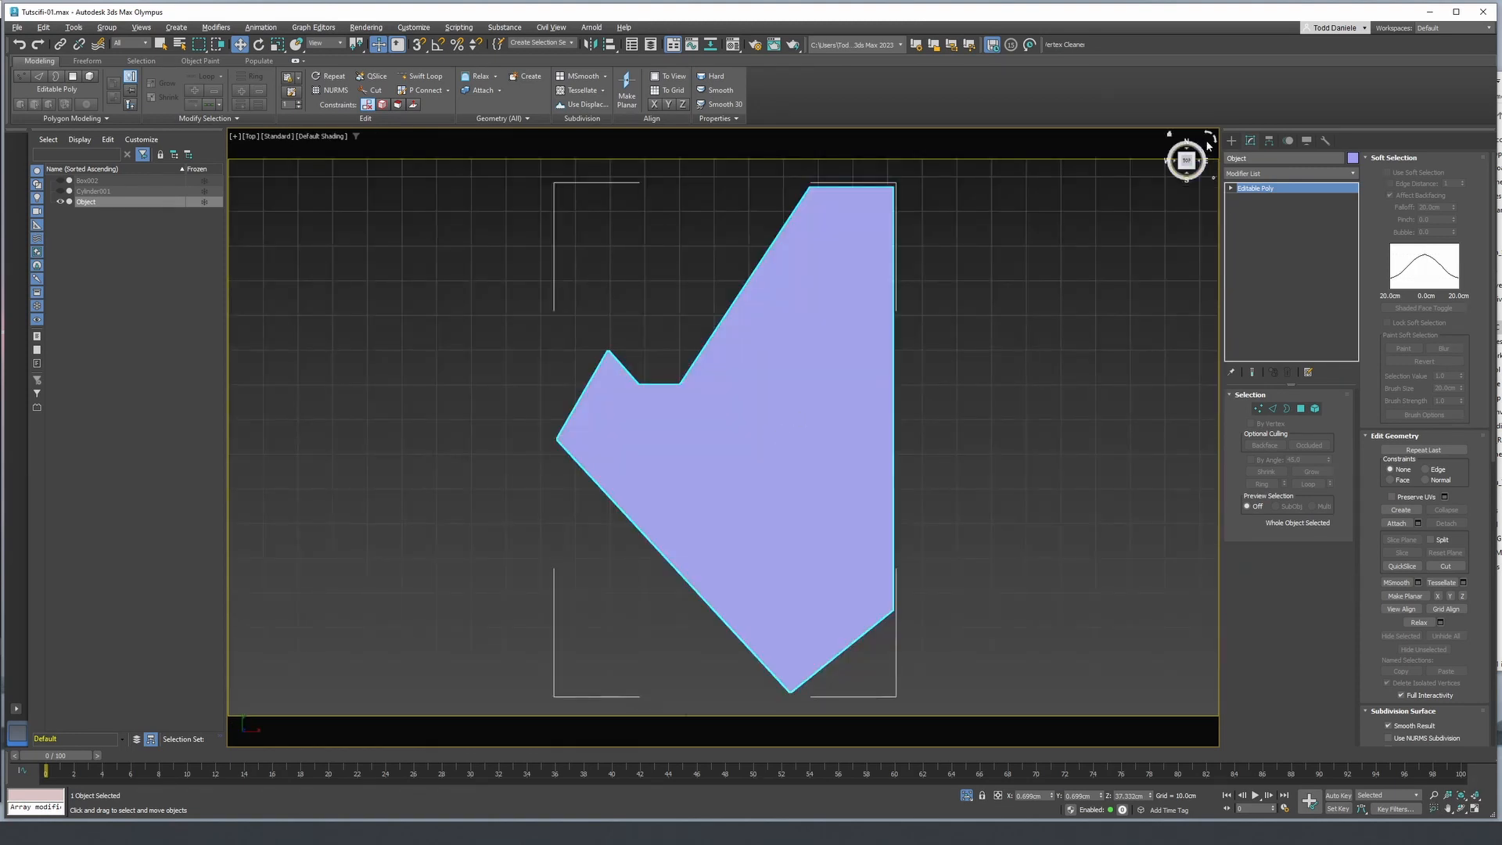
left_click(1231, 140)
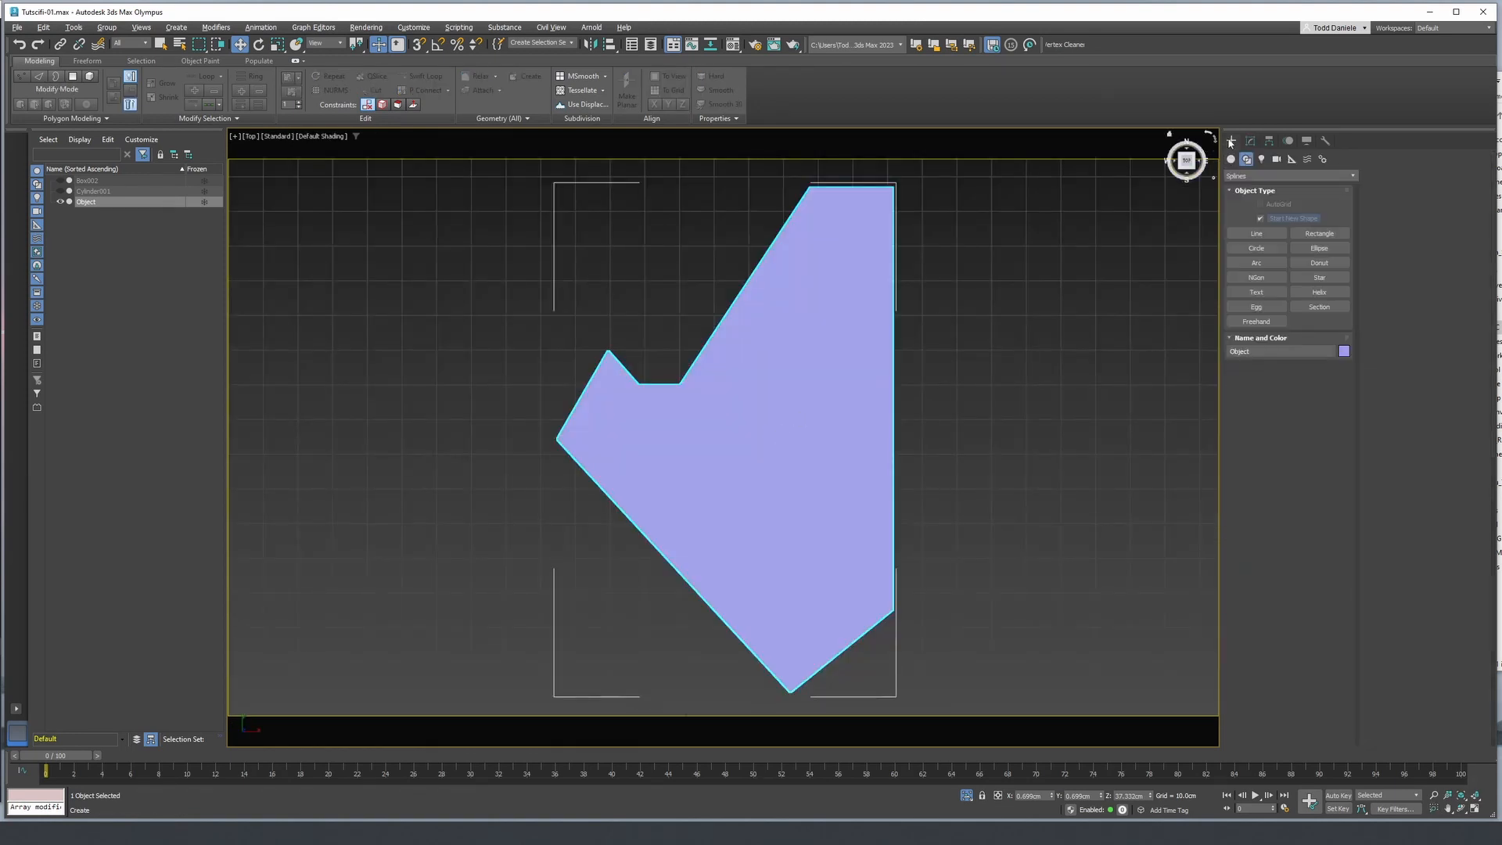
left_click(1268, 250)
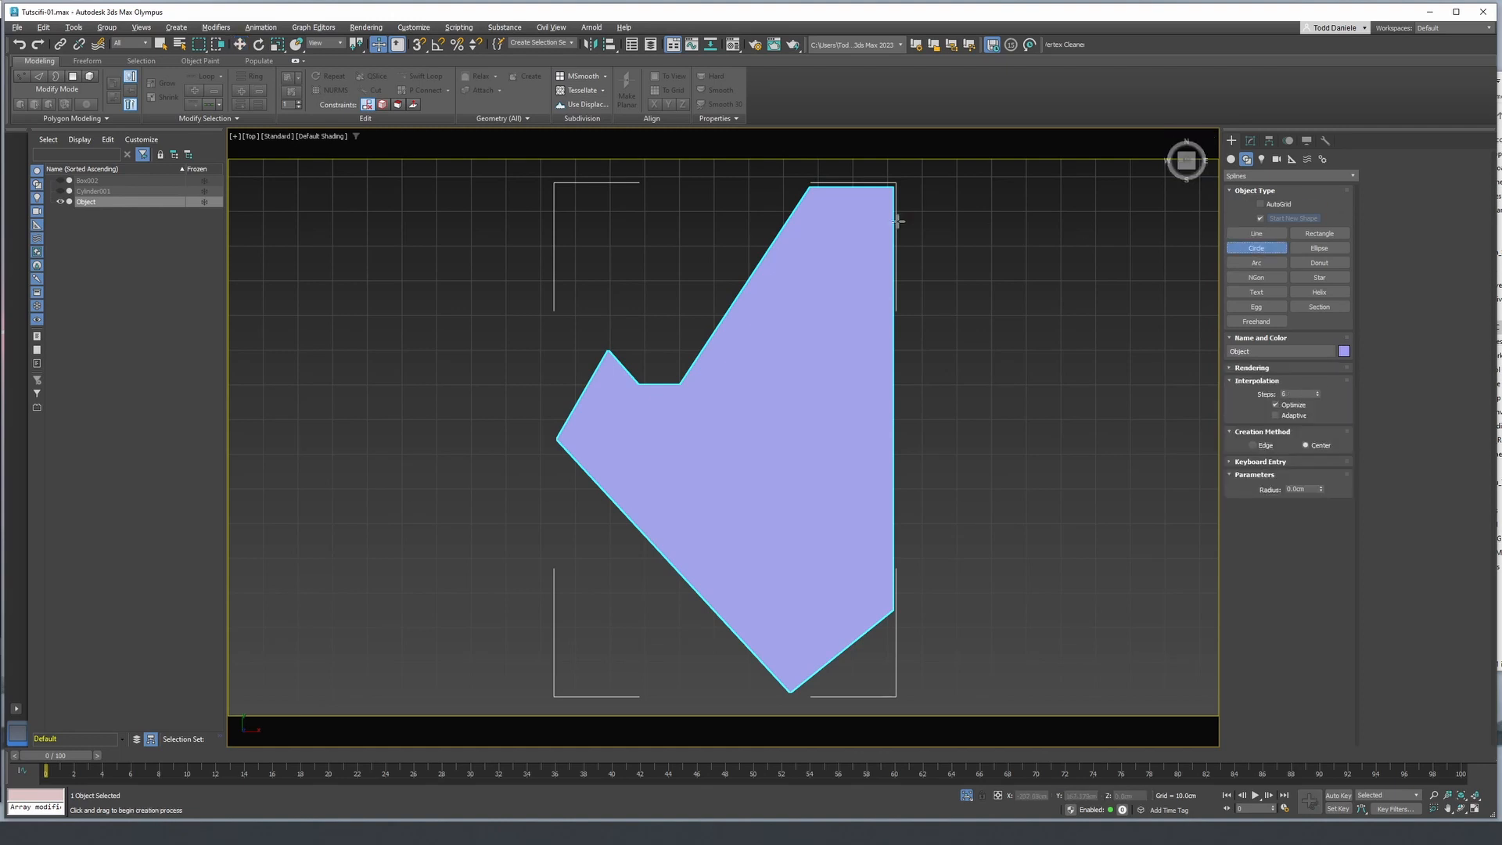
left_click_drag(809, 208, 813, 209)
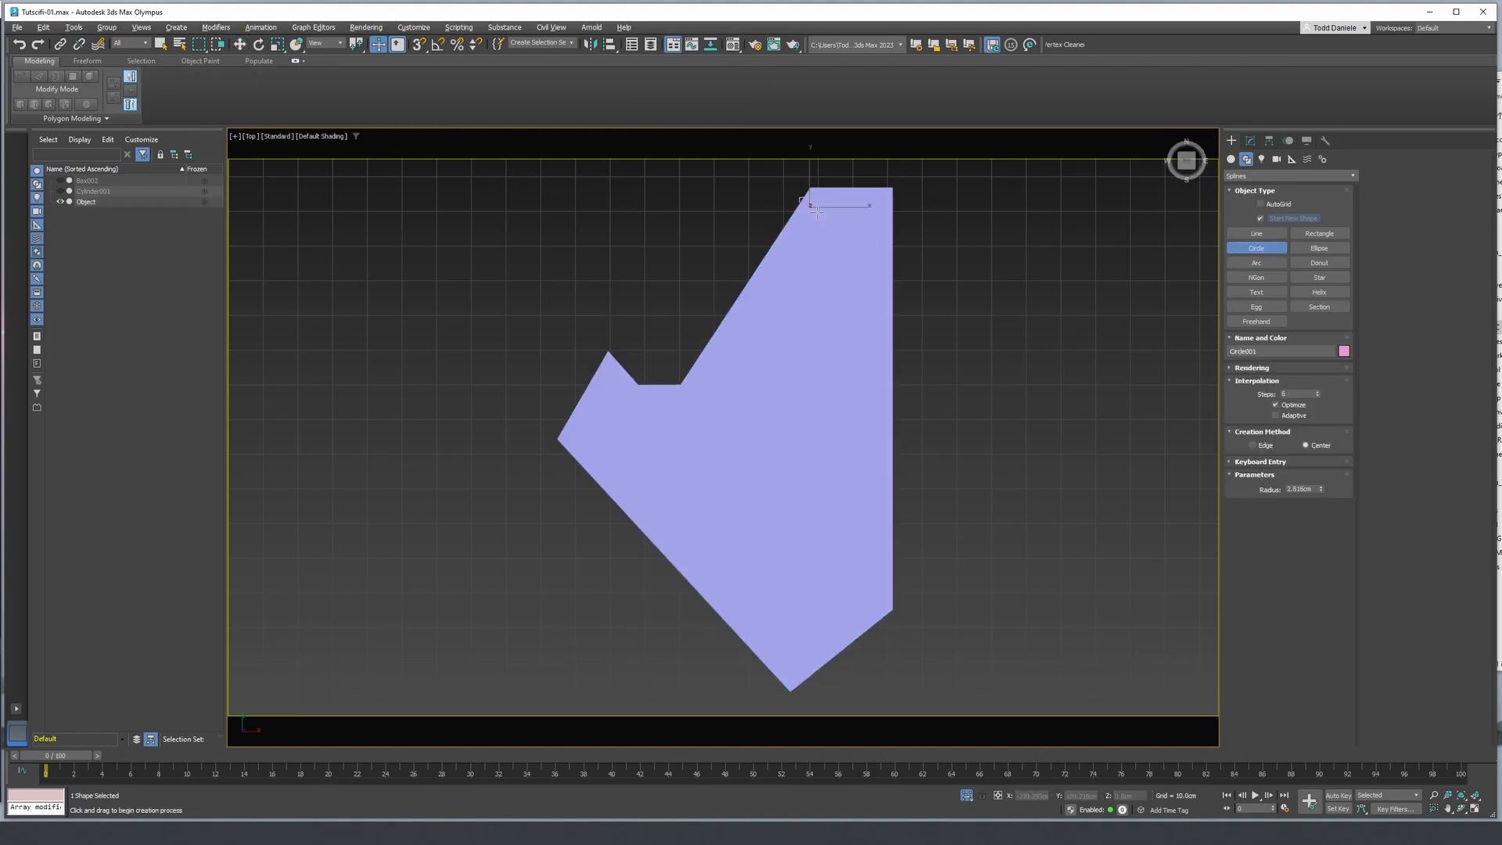
key("F3")
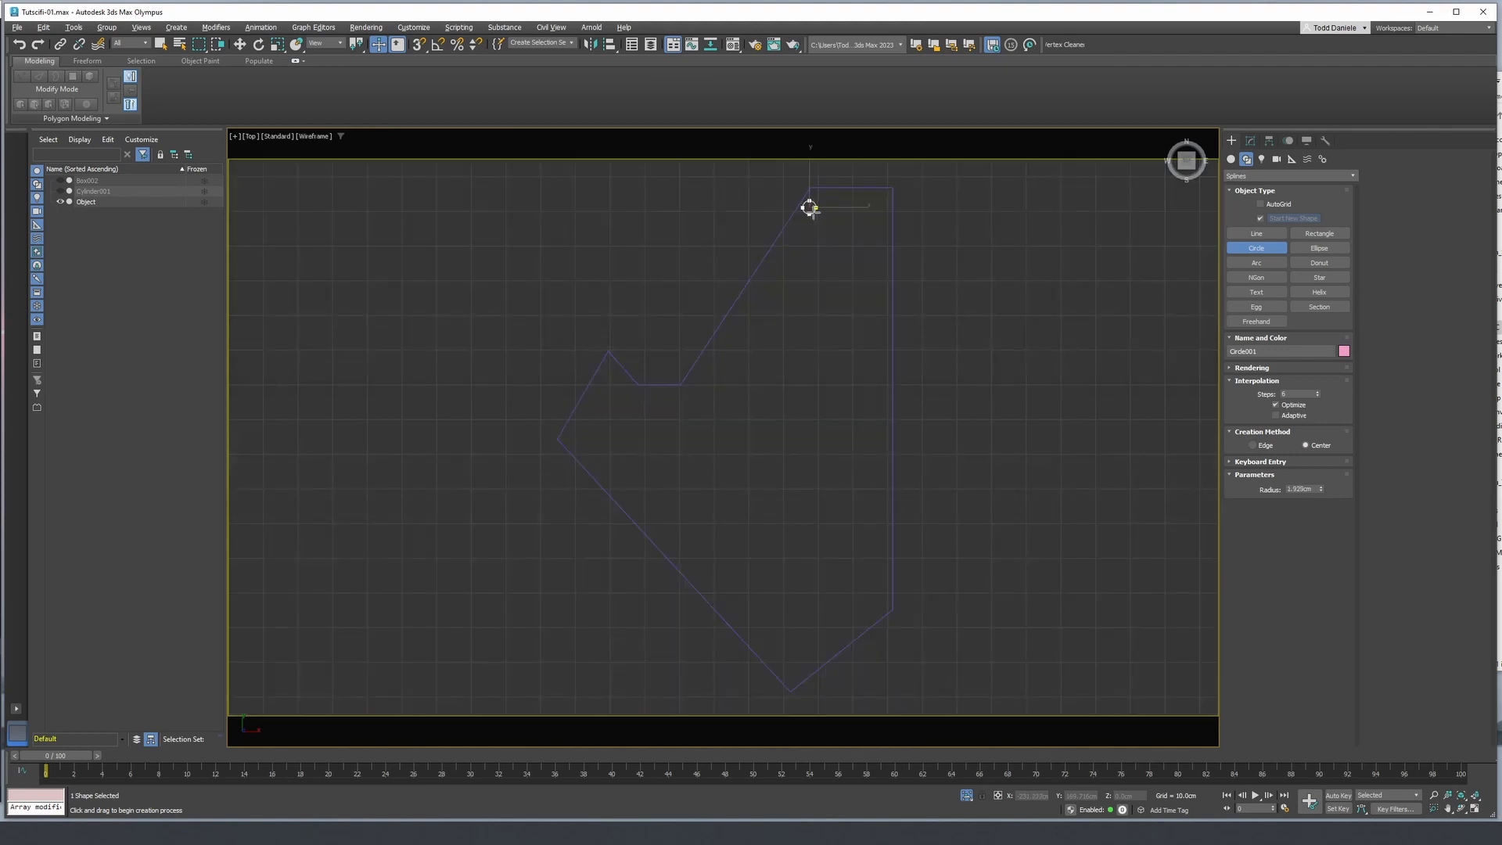
scroll(816, 217, "up", 3)
- Convert the circle to an Editable Spline and stretch one half sideways into a rounded slot spanning the piece's narrow end
left_click(1251, 141)
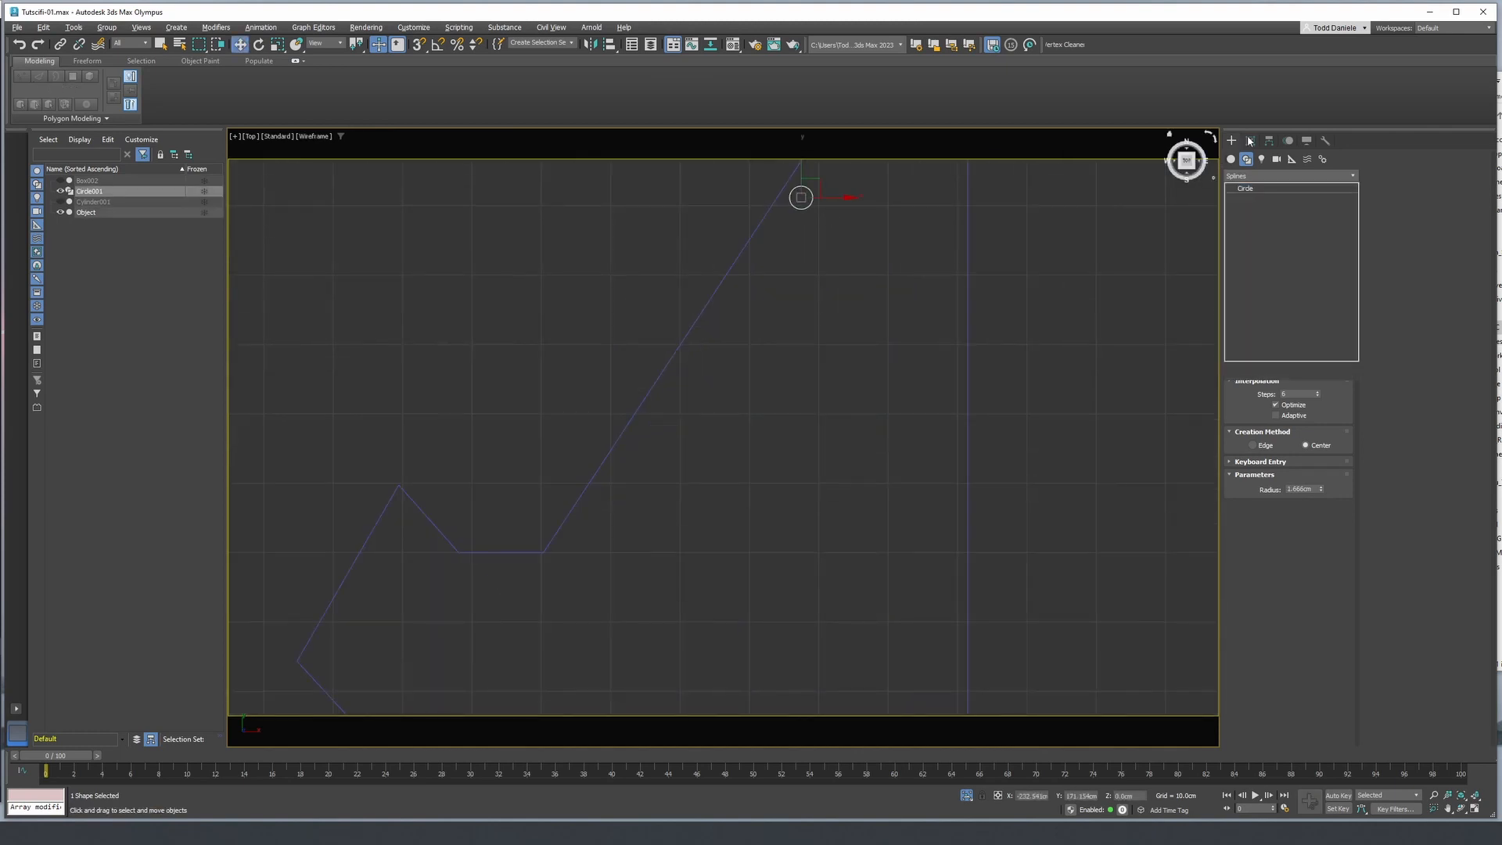
right_click(1260, 196)
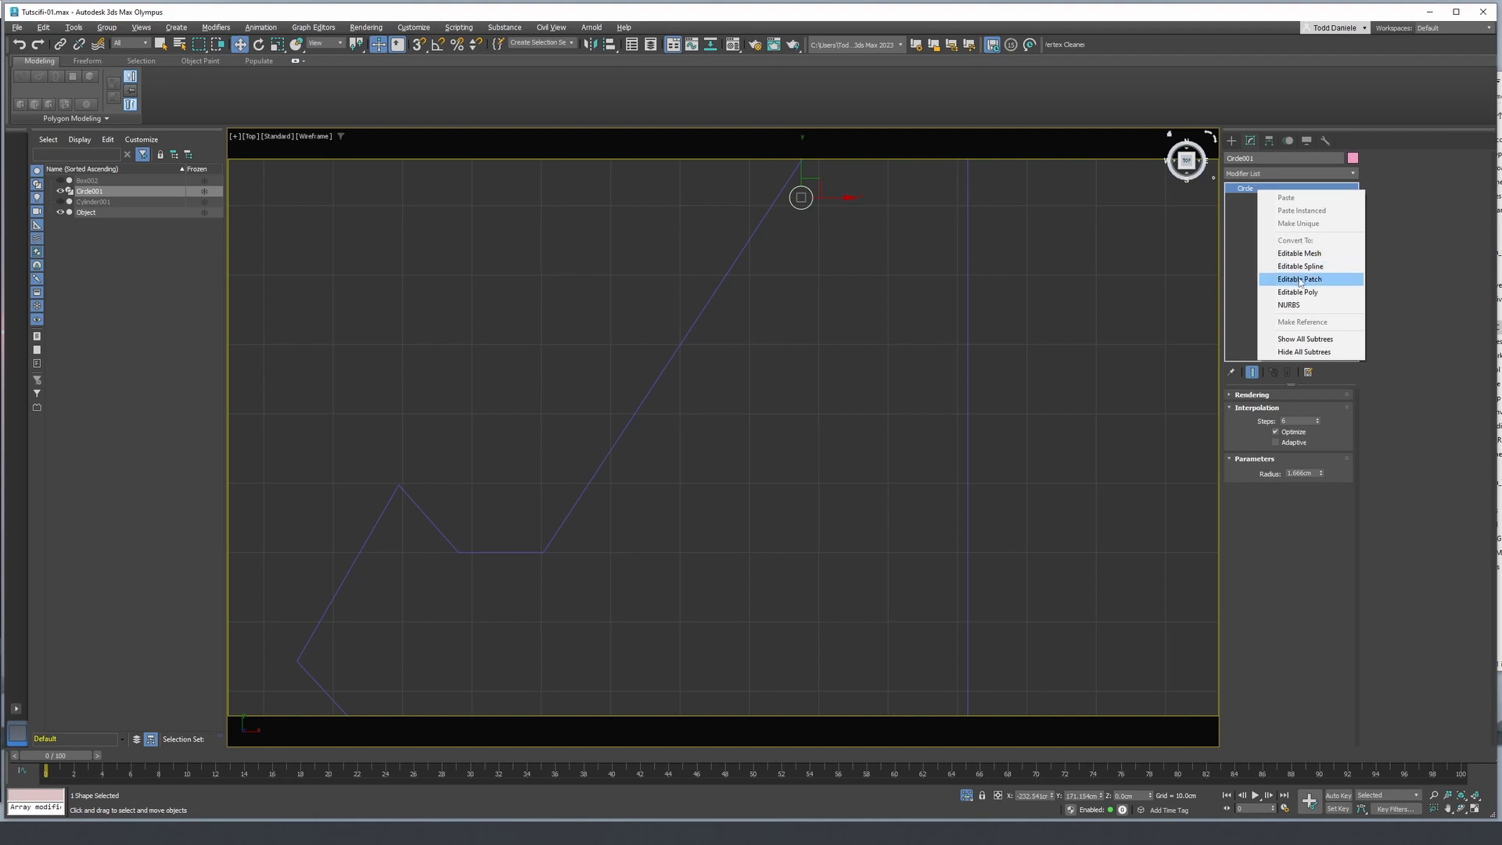
left_click(1299, 267)
left_click(1256, 208)
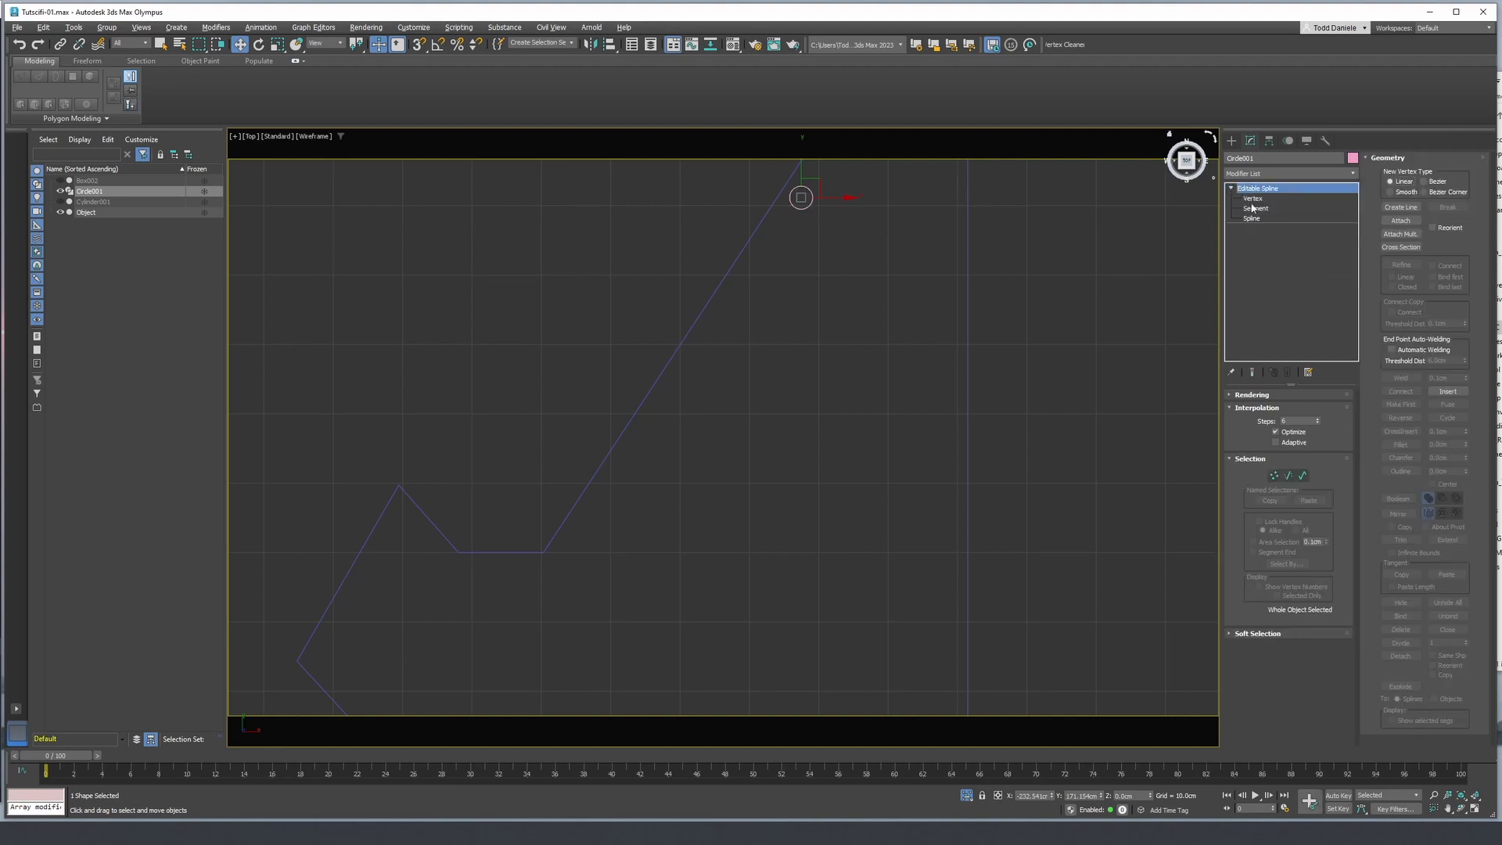
left_click_drag(819, 202, 968, 201)
middle_click_drag(984, 234, 920, 311)
left_click(1256, 188)
scroll(920, 305, "down", 4)
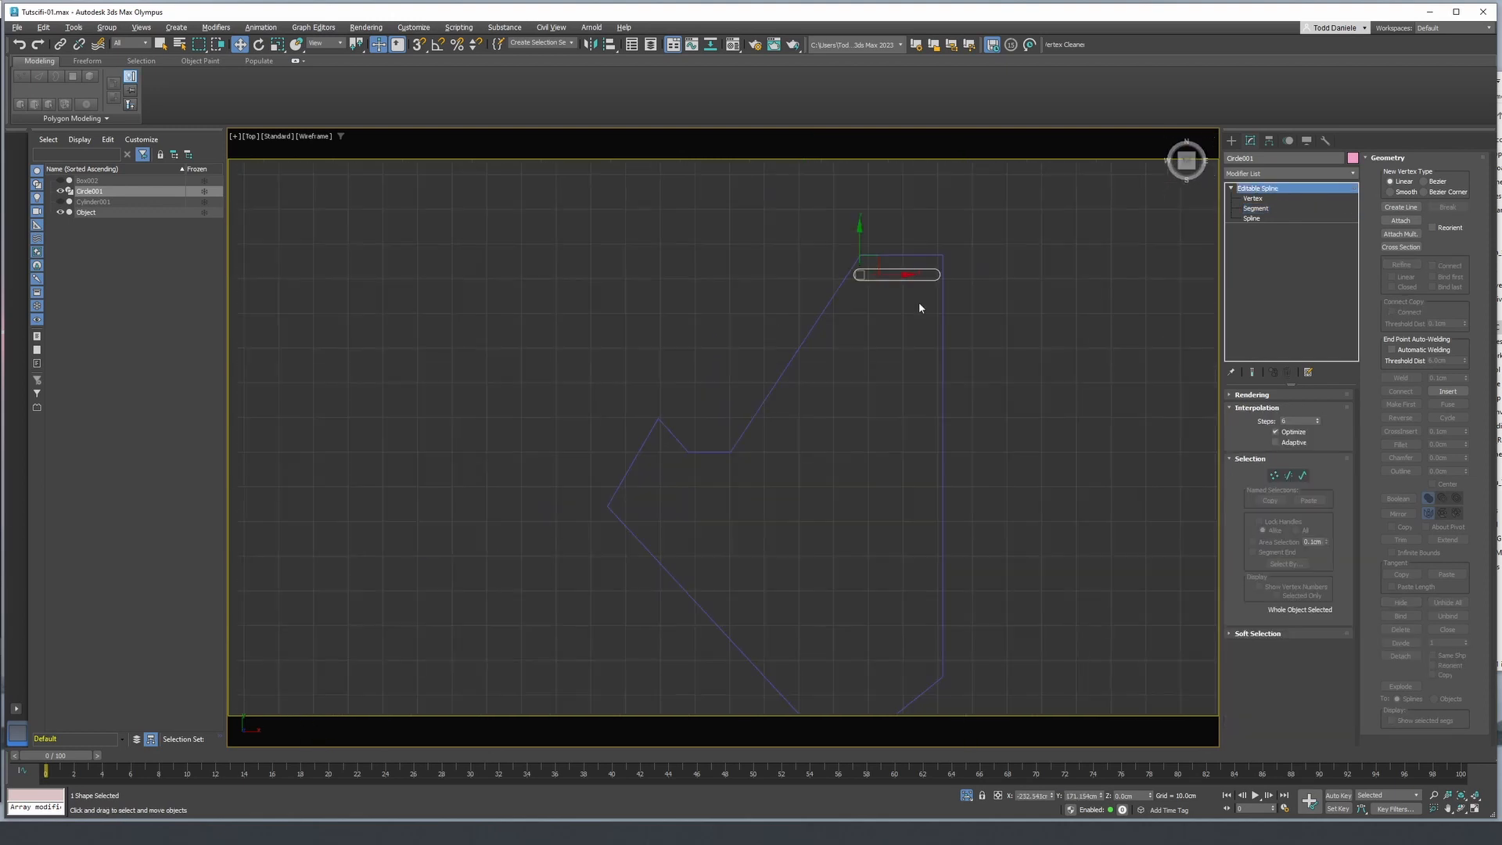
- Clone the rounded slot downward as 12 copies to form an evenly spaced column of 13 slots along the straight edge
left_click_drag(859, 236, 860, 256, "shift")
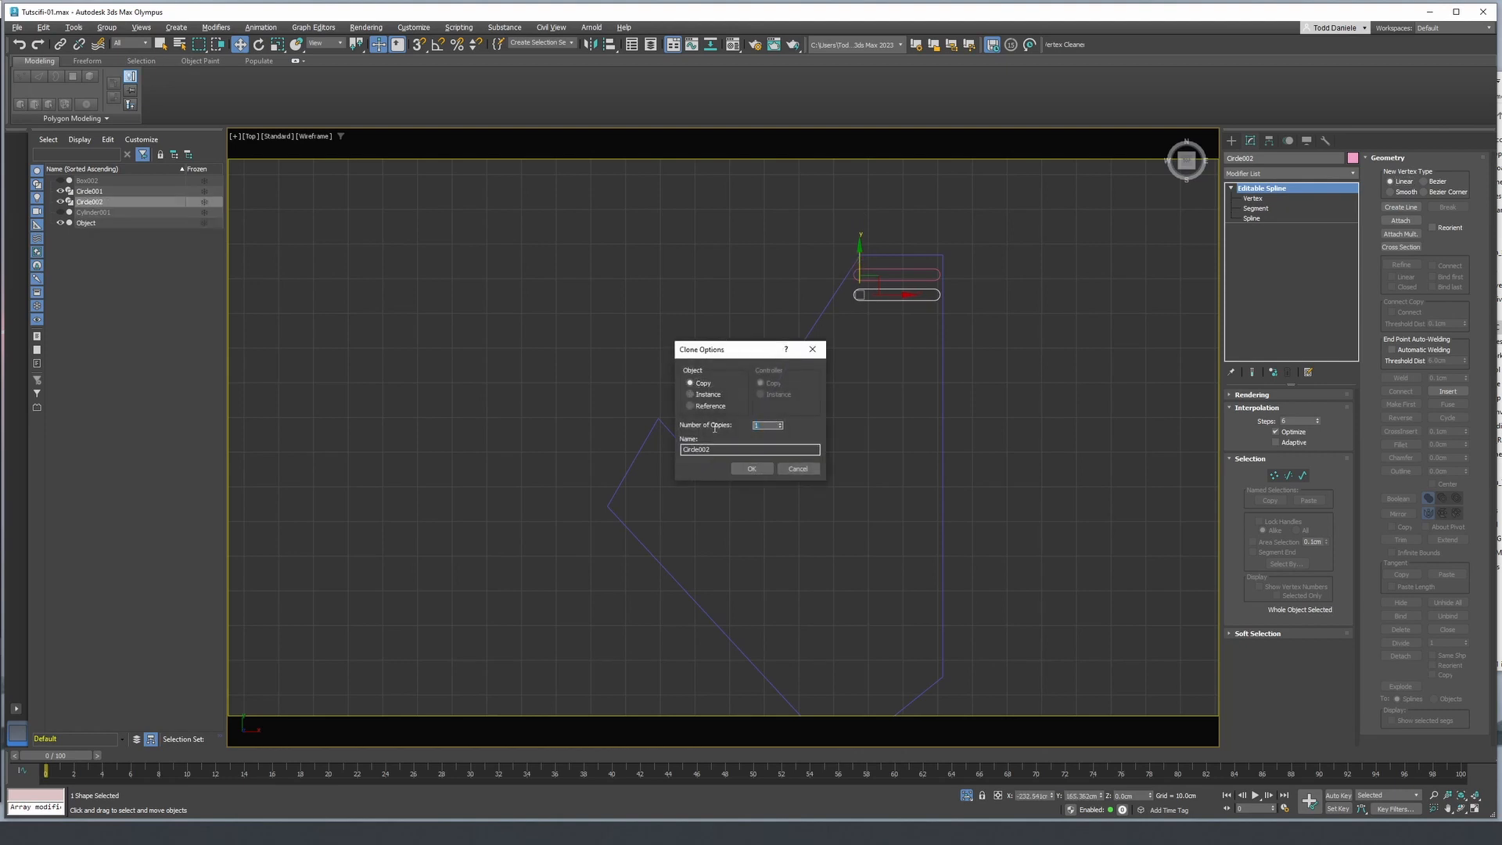
left_click(751, 468)
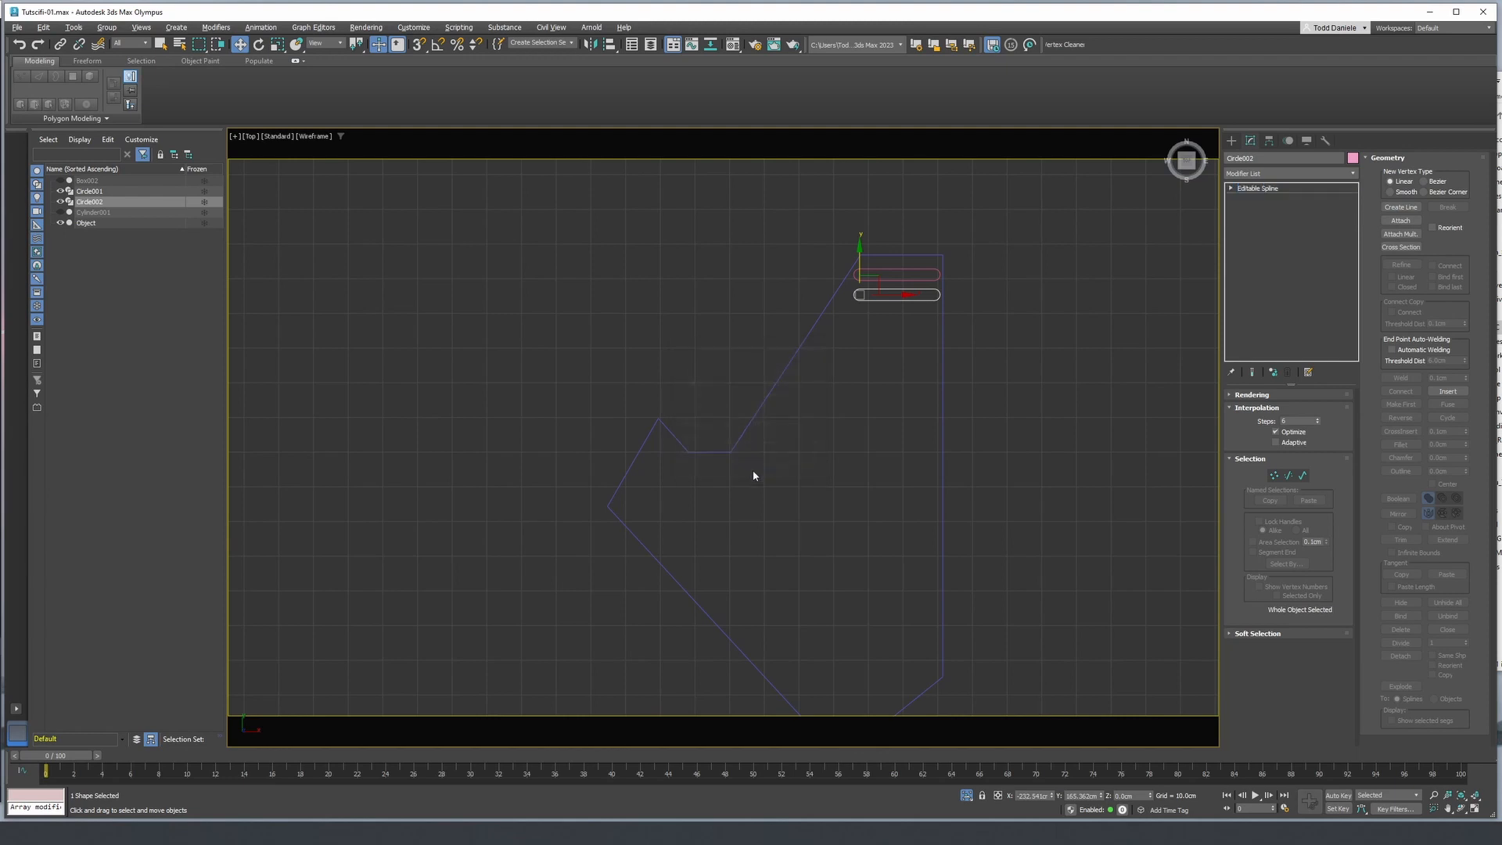
mouse_move(848, 561)
middle_mouse_down()
mouse_move(829, 512)
mouse_move(777, 524)
mouse_move(755, 594)
mouse_move(773, 546)
middle_mouse_up()
- Draw a six-point star spline beside the slot column and reduce both radii, with Radius 1 at about 6 cm
left_click(1231, 140)
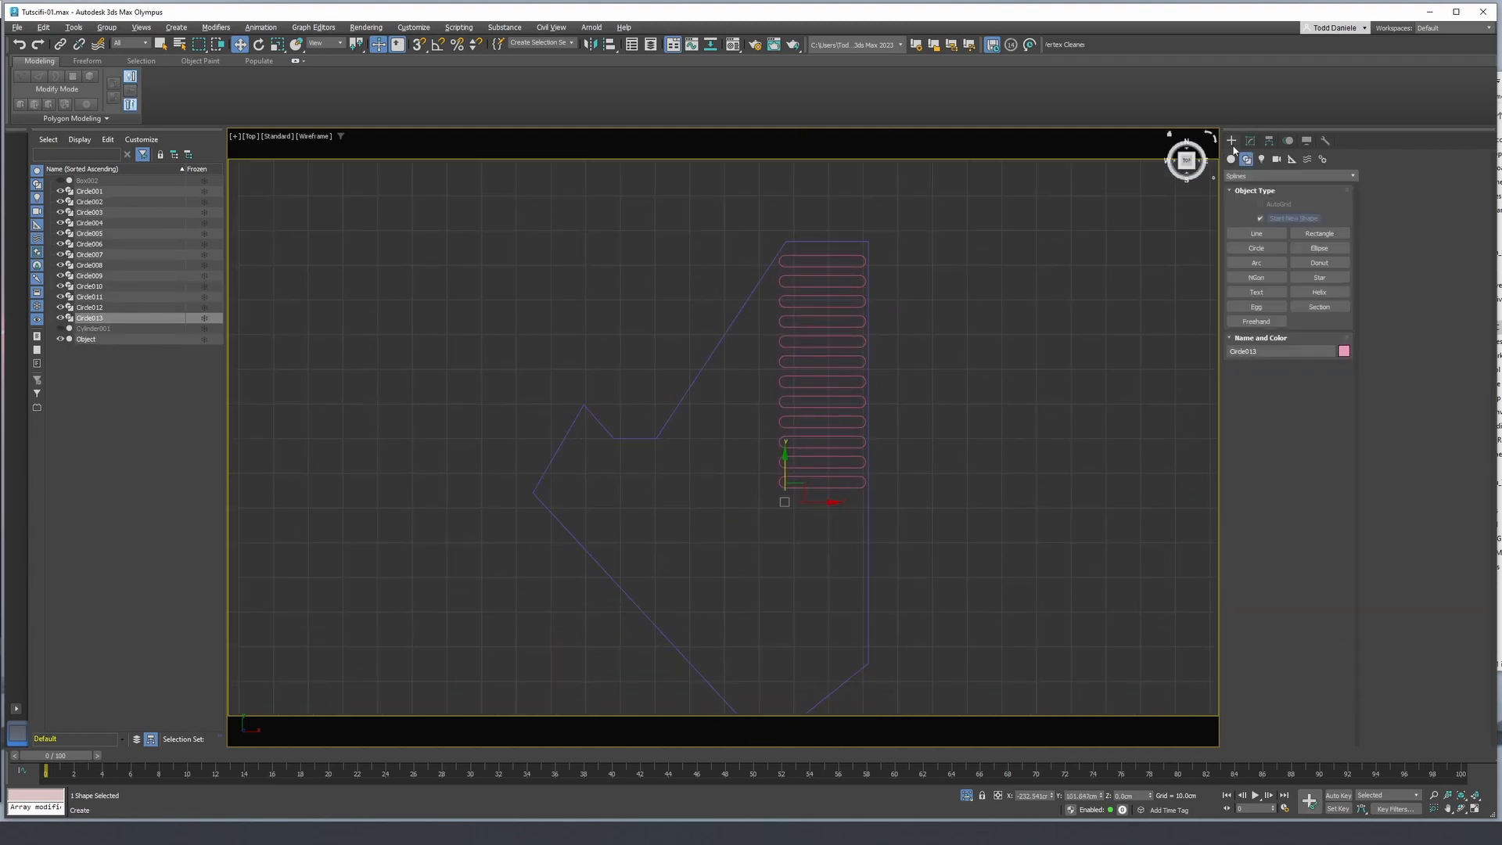
left_click(1256, 234)
left_click(1320, 277)
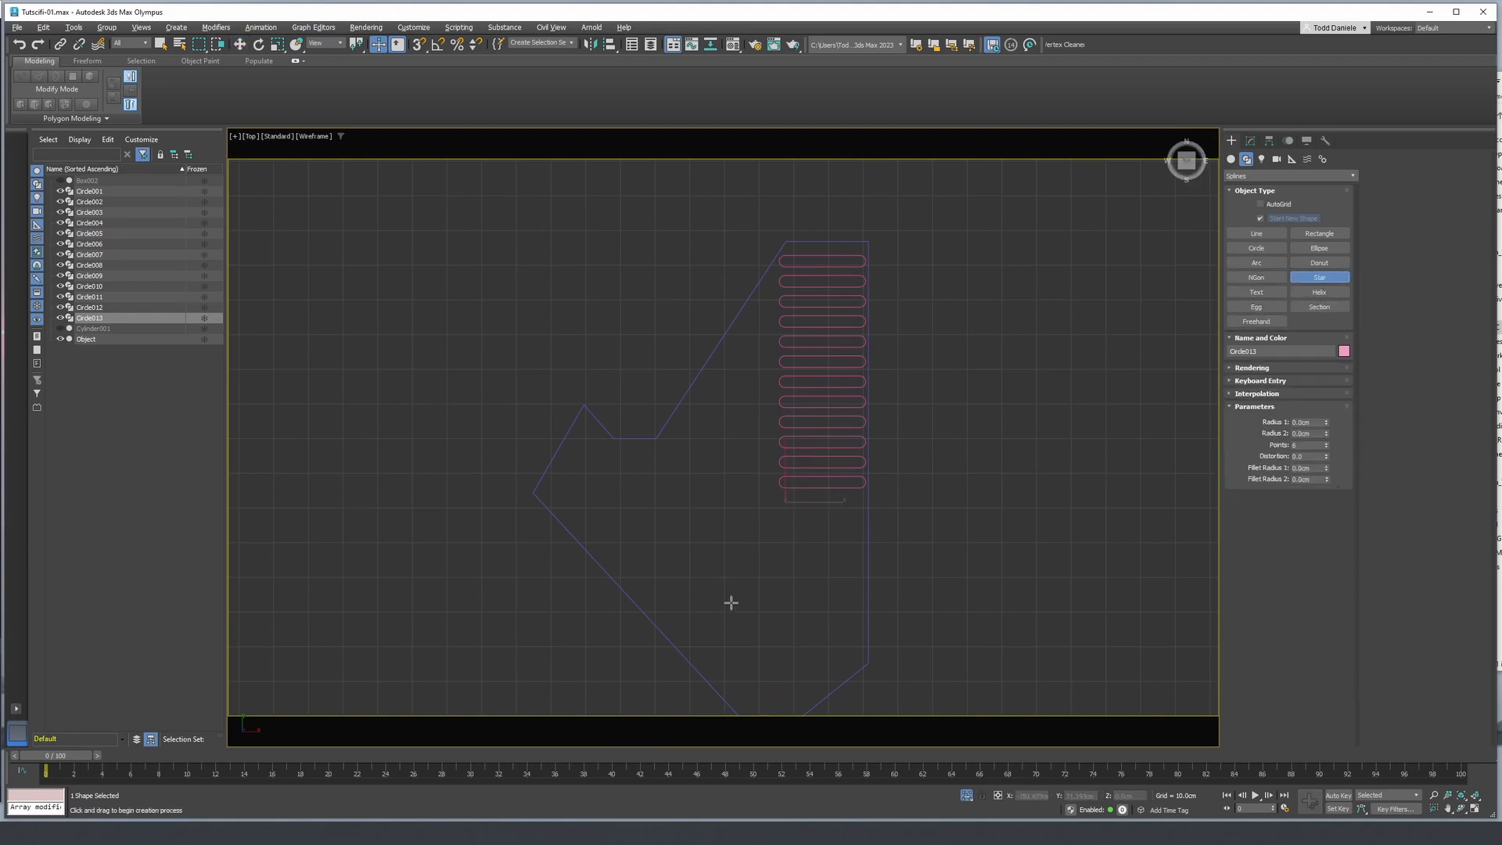
left_click_drag(738, 402, 765, 422)
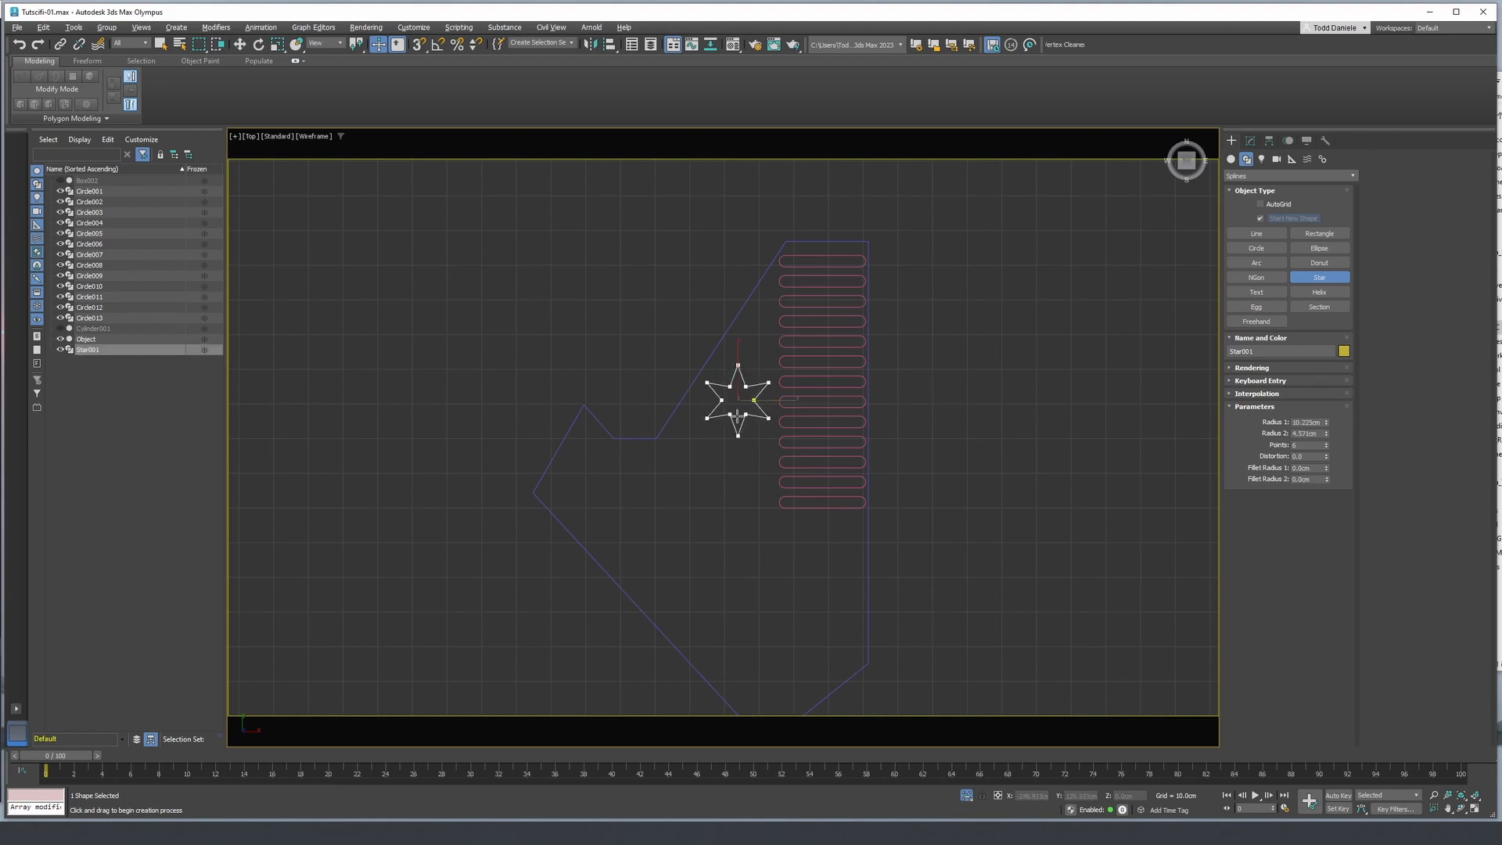
left_click_drag(1328, 425, 1318, 461)
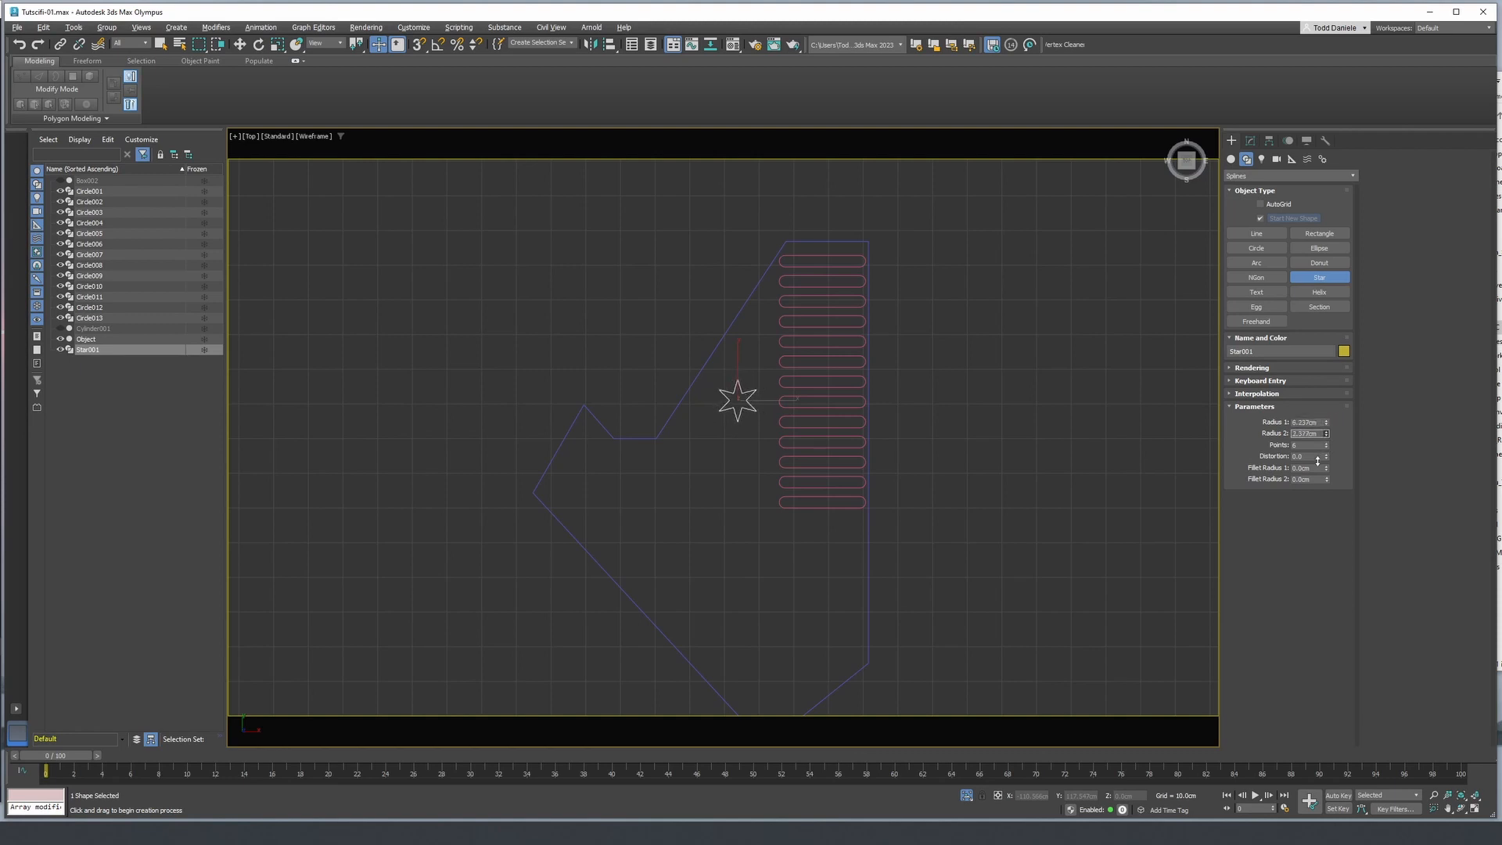
- Clone the star straight down as three copies to form an evenly spaced column of four stars
right_click(895, 428)
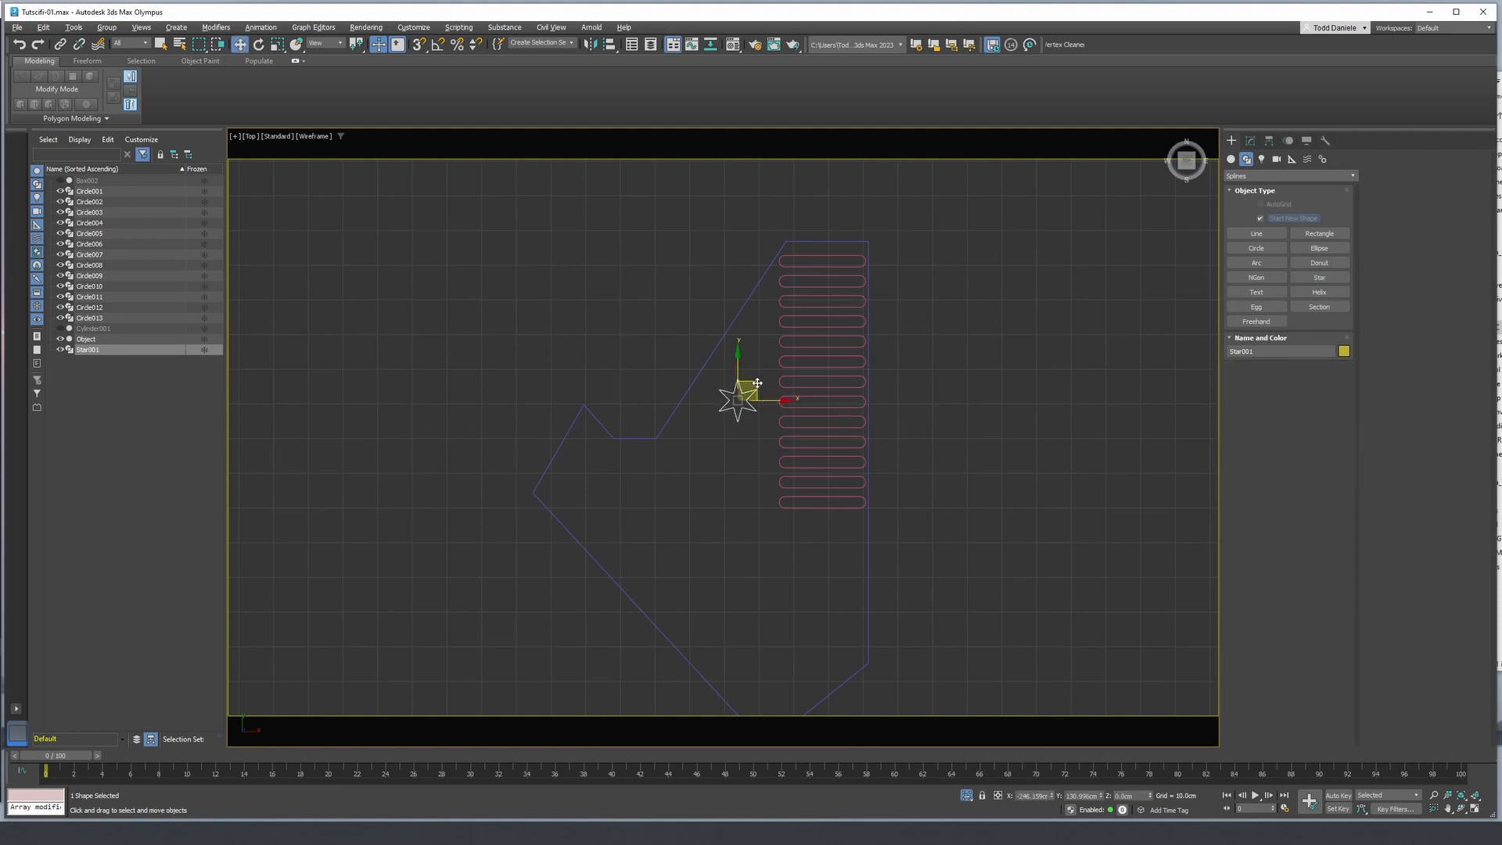
left_click_drag(737, 400, 737, 474, "shift")
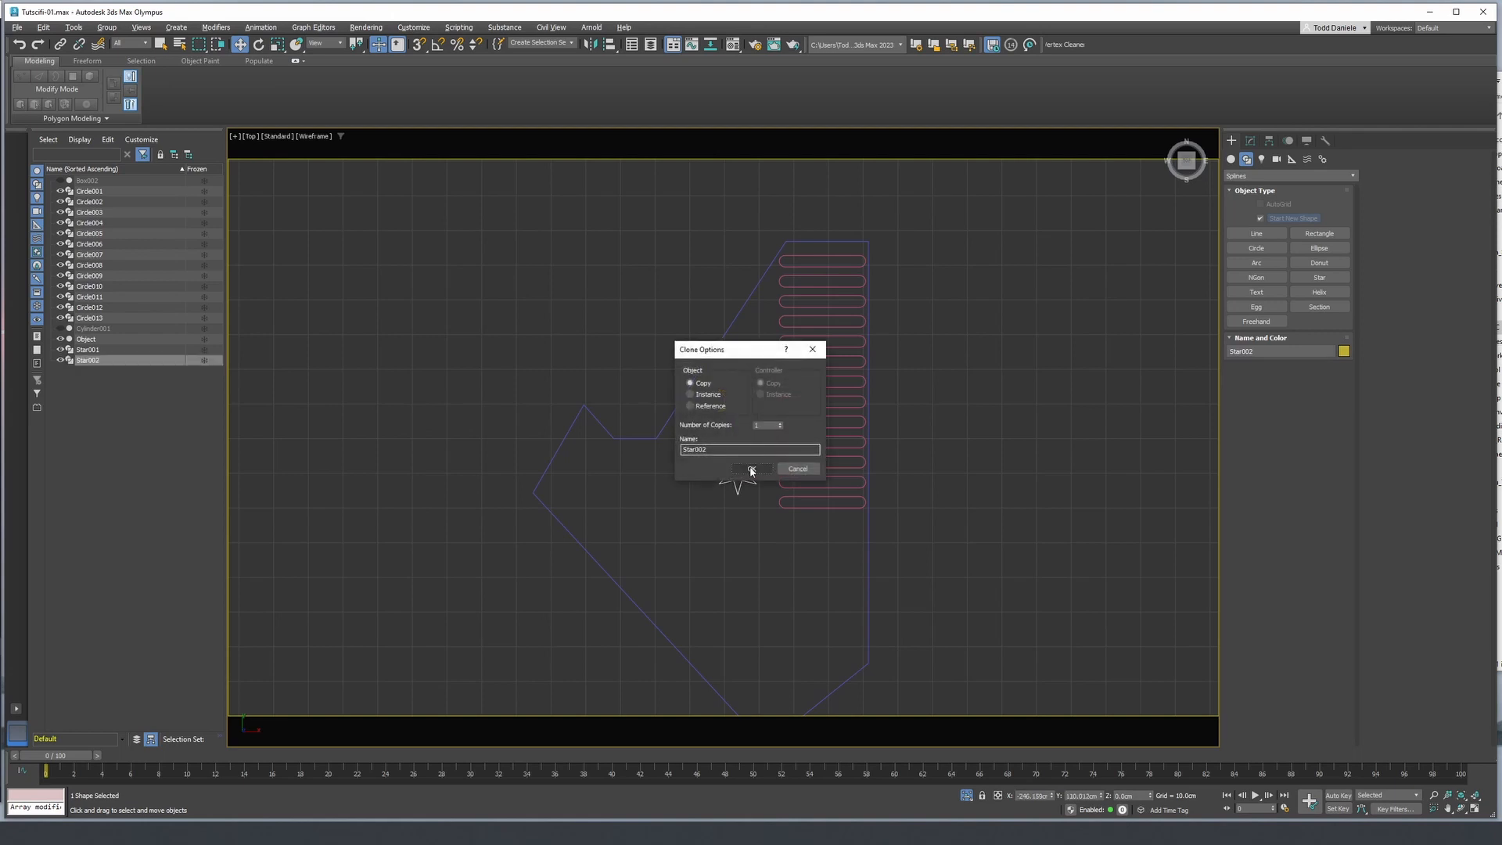
left_click(780, 424)
left_click(780, 424)
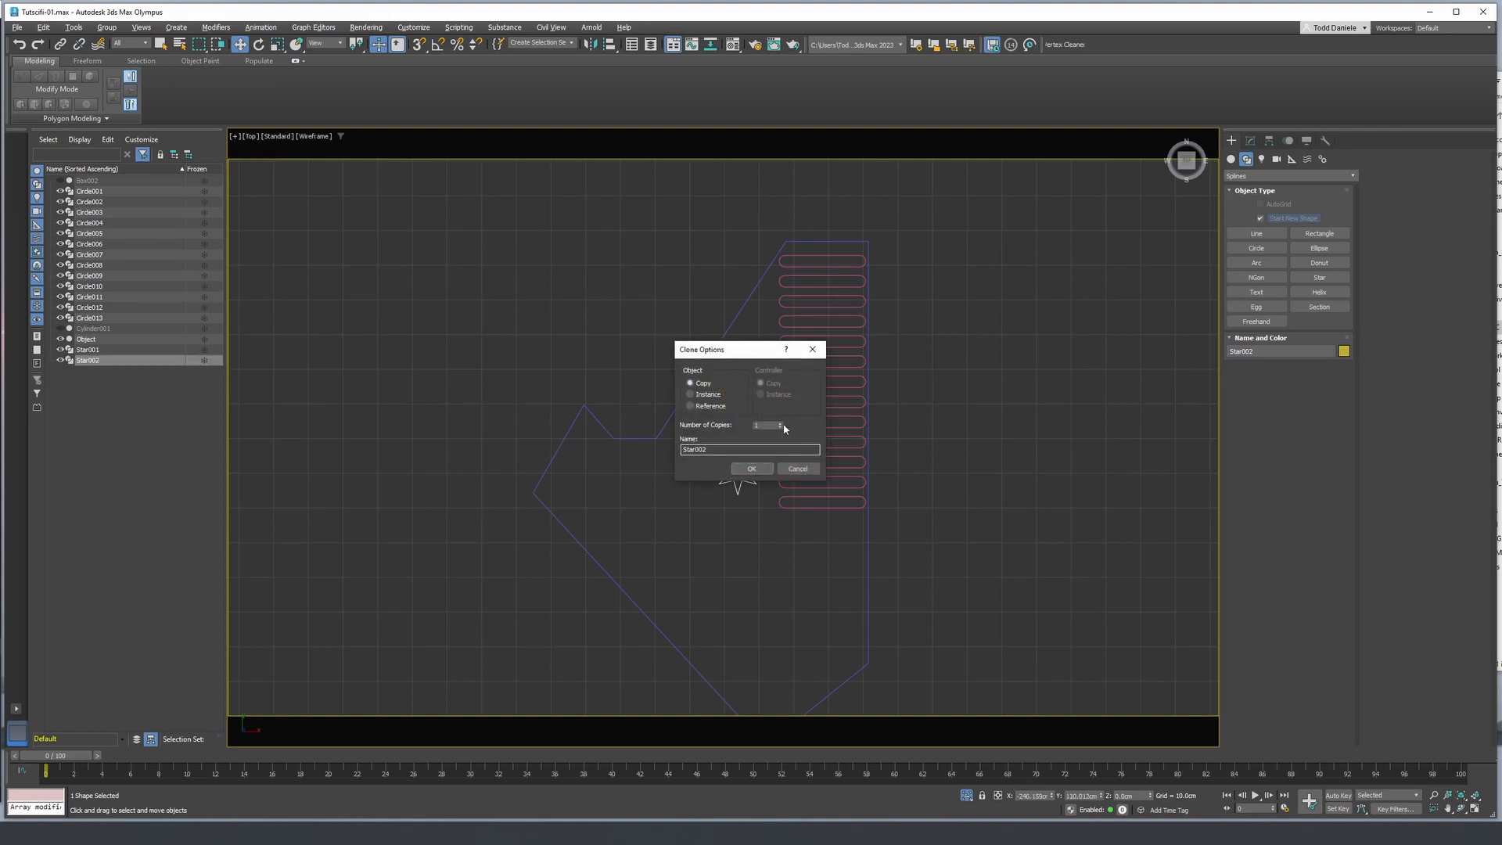
left_click(749, 469)
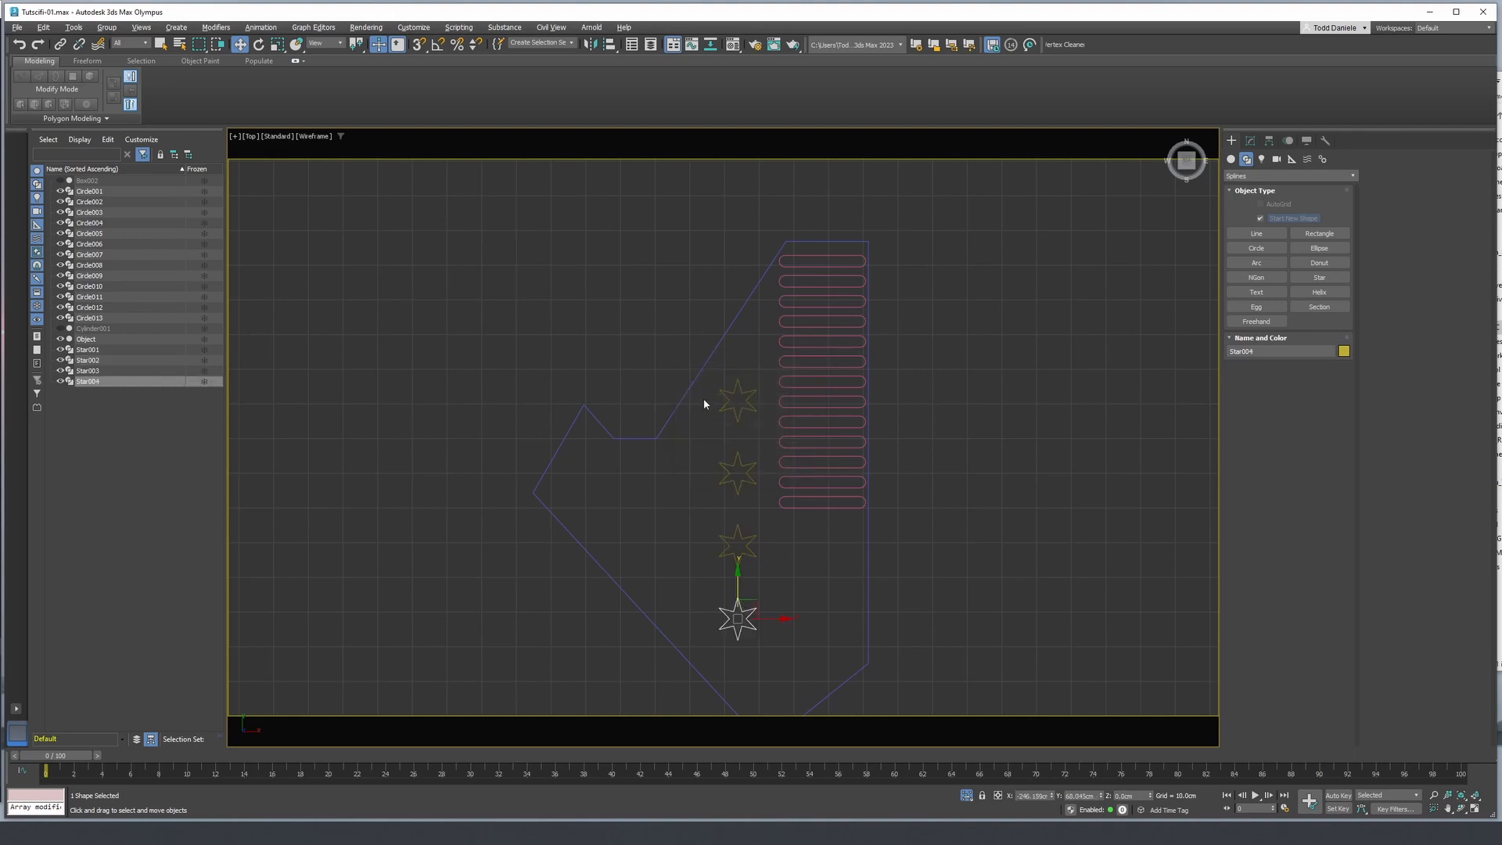
- Clone the column of four stars once, offset sideways away from the slots and lowered half a spacing to form a staggered second column
left_click_drag(758, 605, 759, 606)
left_click_drag(771, 507, 686, 521, "shift")
left_click(747, 467)
middle_click_drag(647, 698, 659, 584)
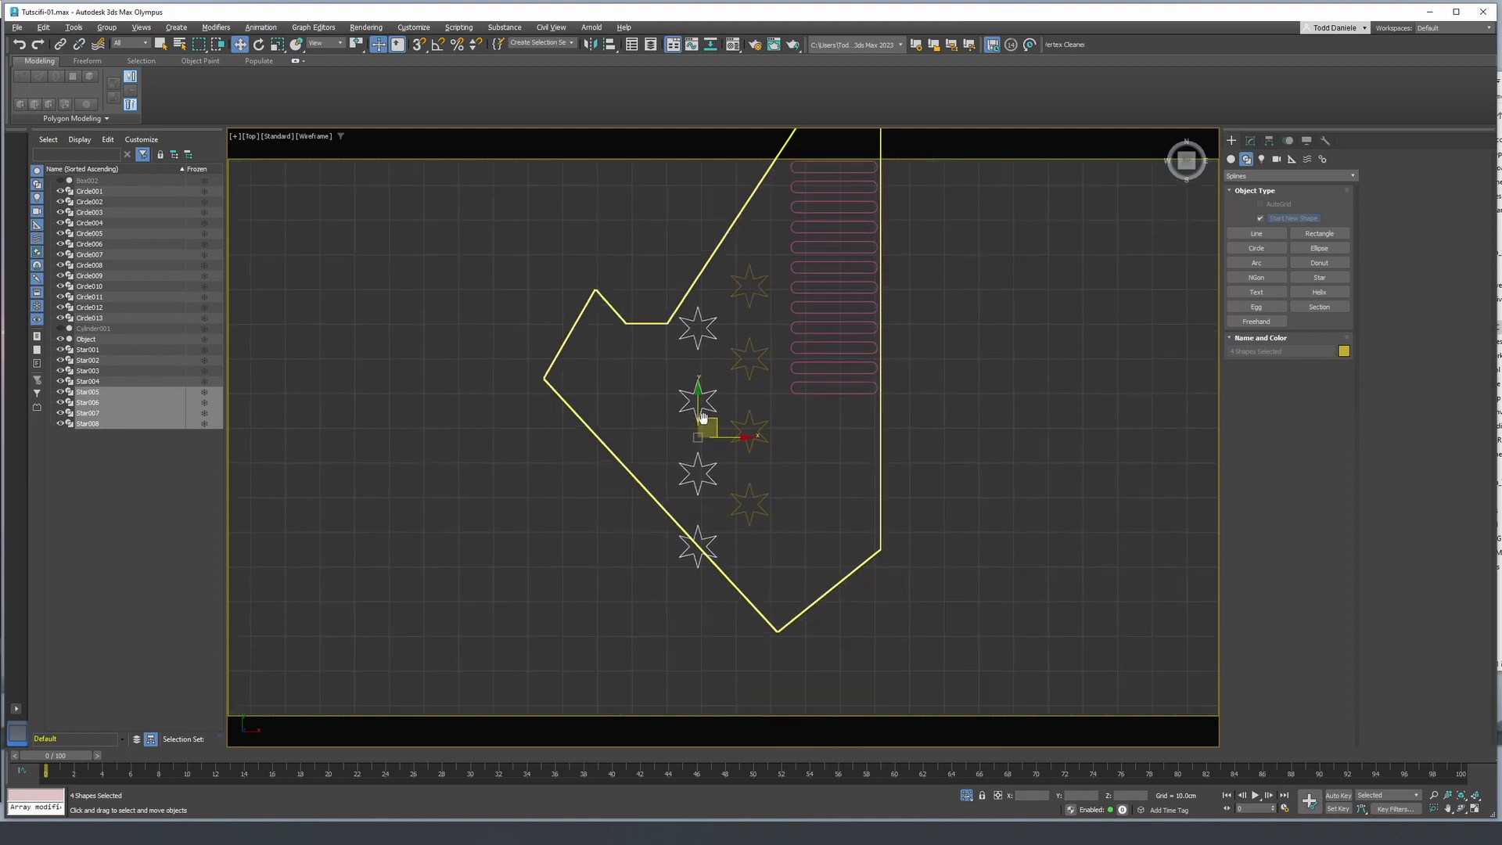
left_click_drag(648, 593, 721, 518)
key("Delete")
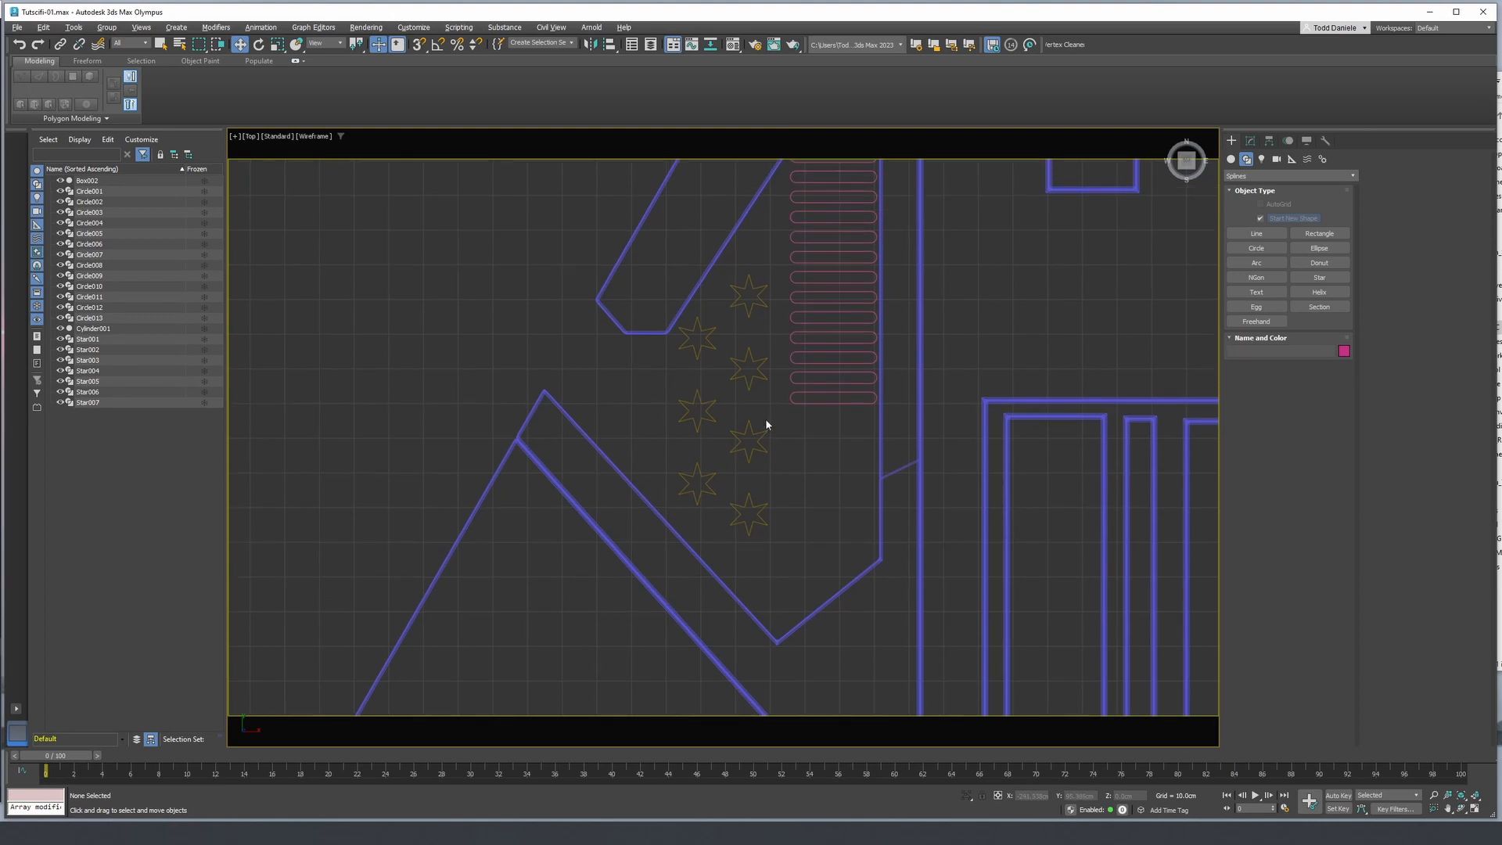
key("ctrl+z")
- Delete the lowest star of the second column, which overlaps the piece's diagonal edge
left_click(711, 550)
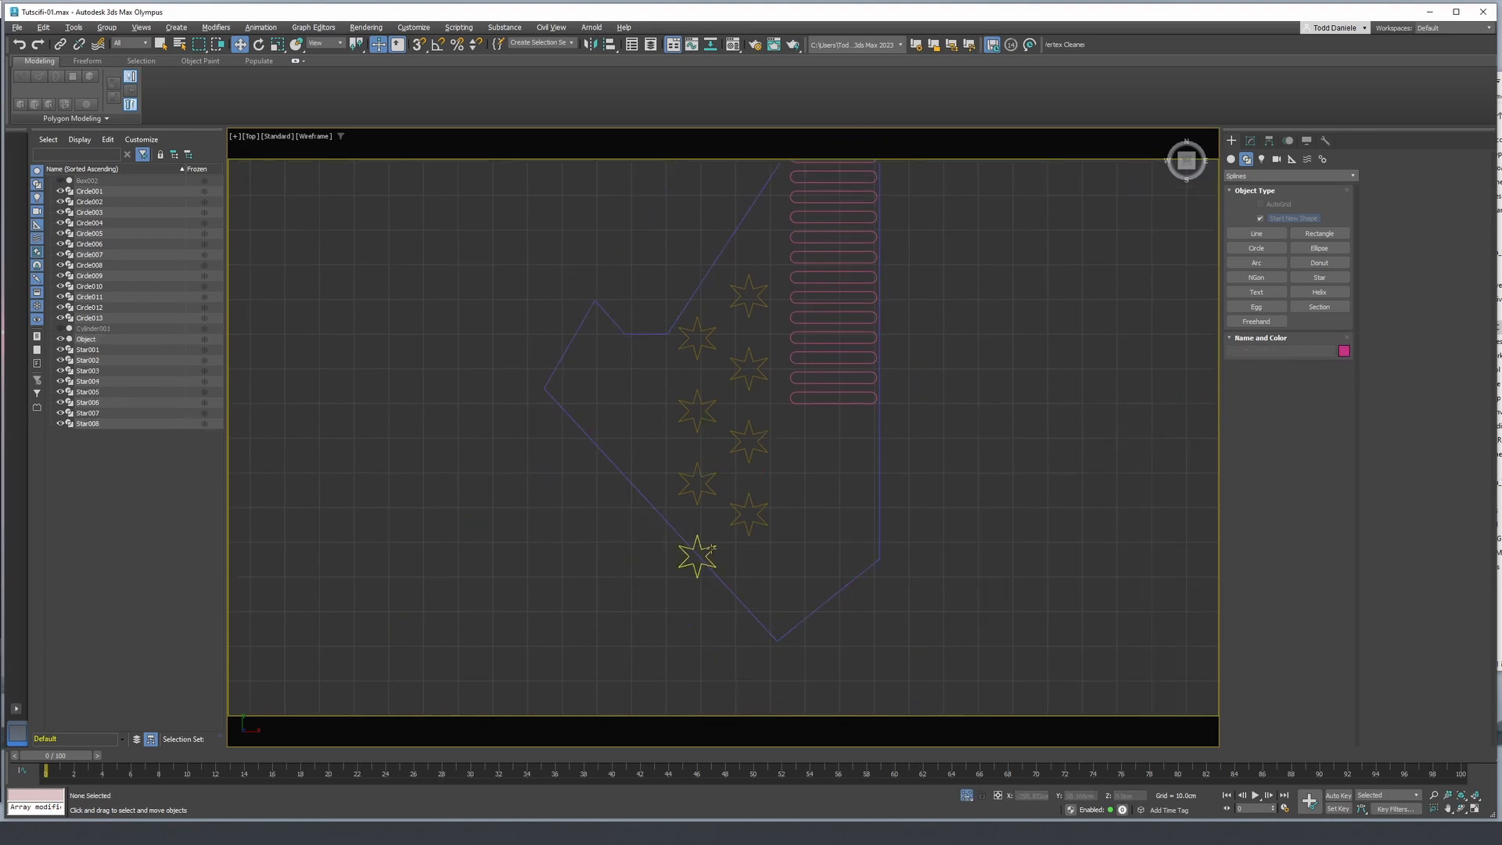
key("Delete")
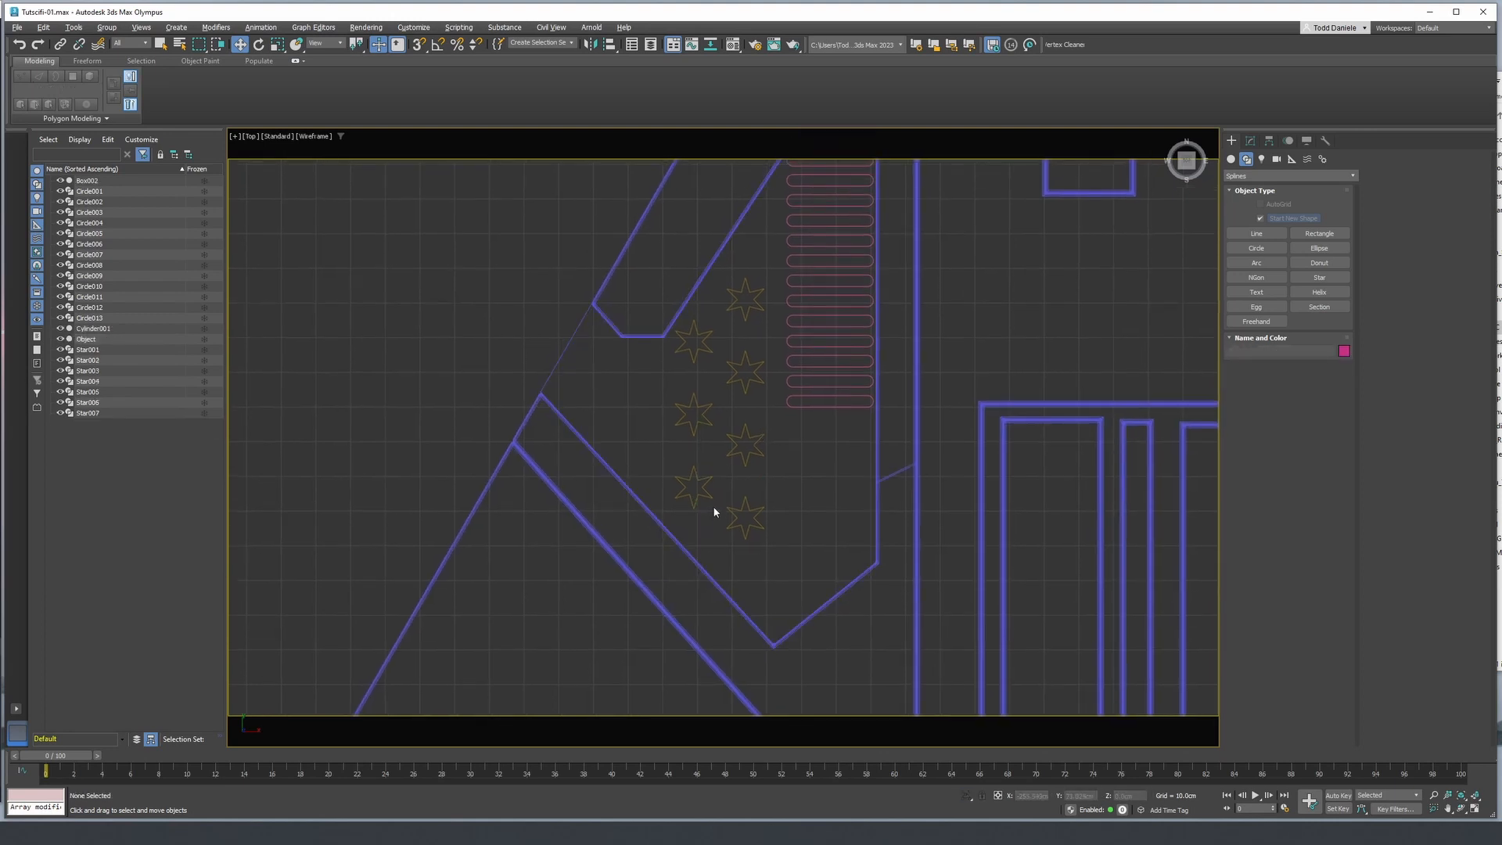
middle_click_drag(702, 424, 692, 511)
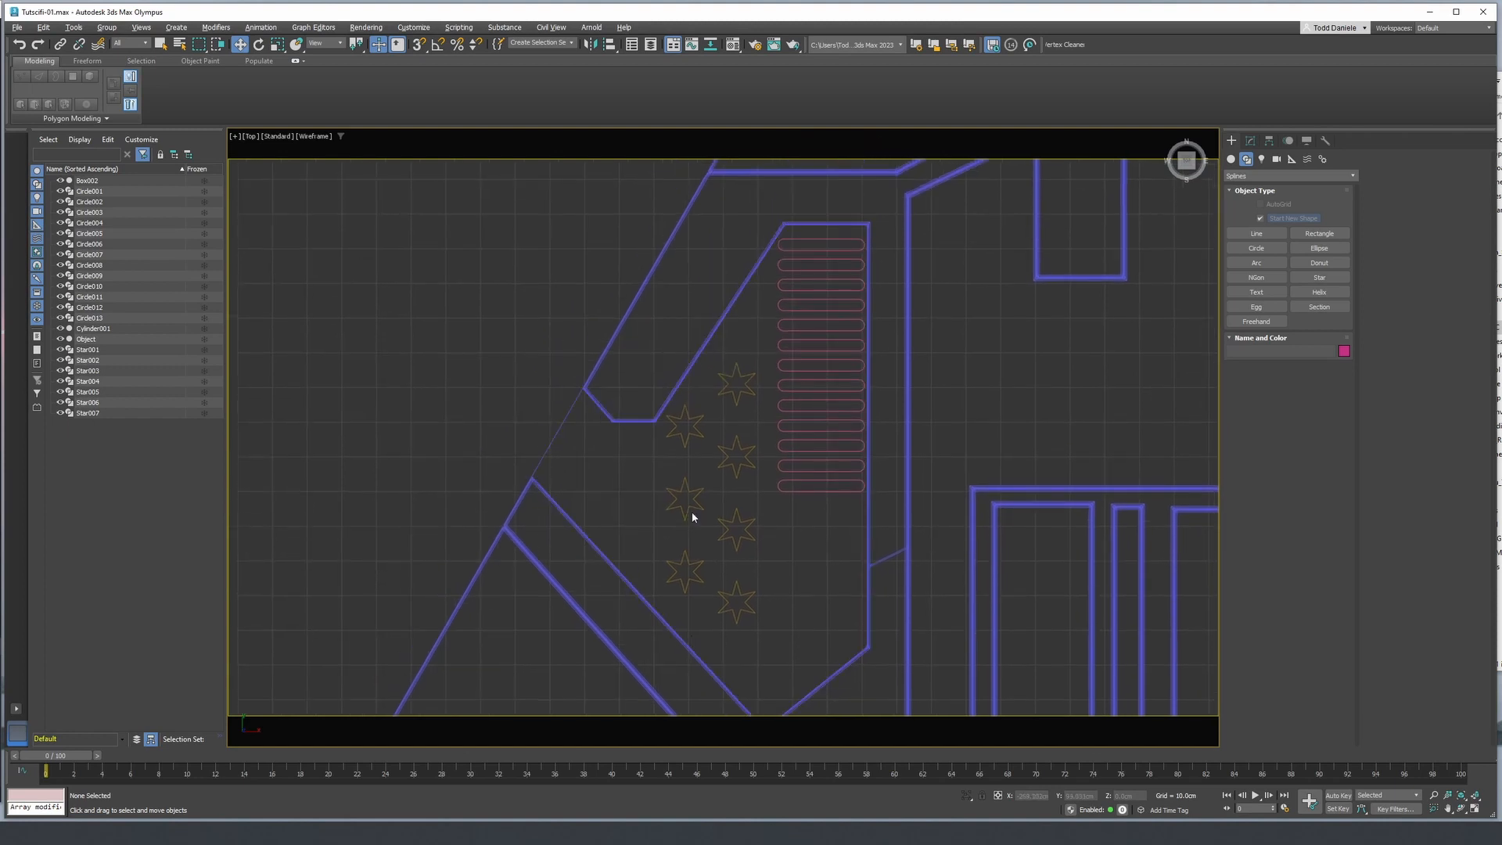
- Isolate the detached piece together with all 13 slots and the seven stars
left_click(563, 422)
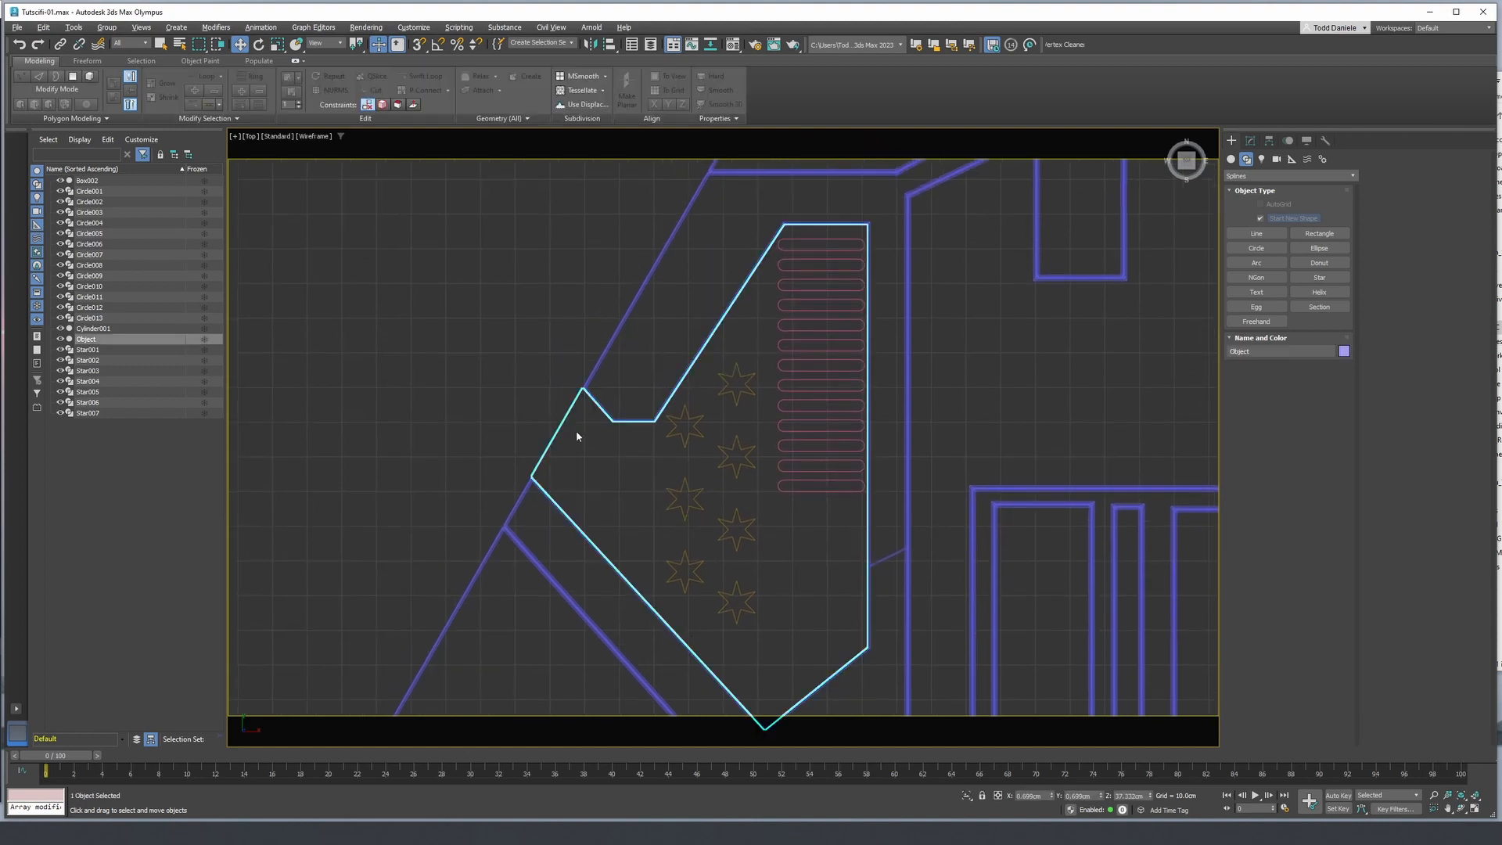
left_click_drag(712, 446, 689, 420, "ctrl")
left_click_drag(803, 522, 806, 317)
left_click_drag(823, 249, 824, 249, "ctrl")
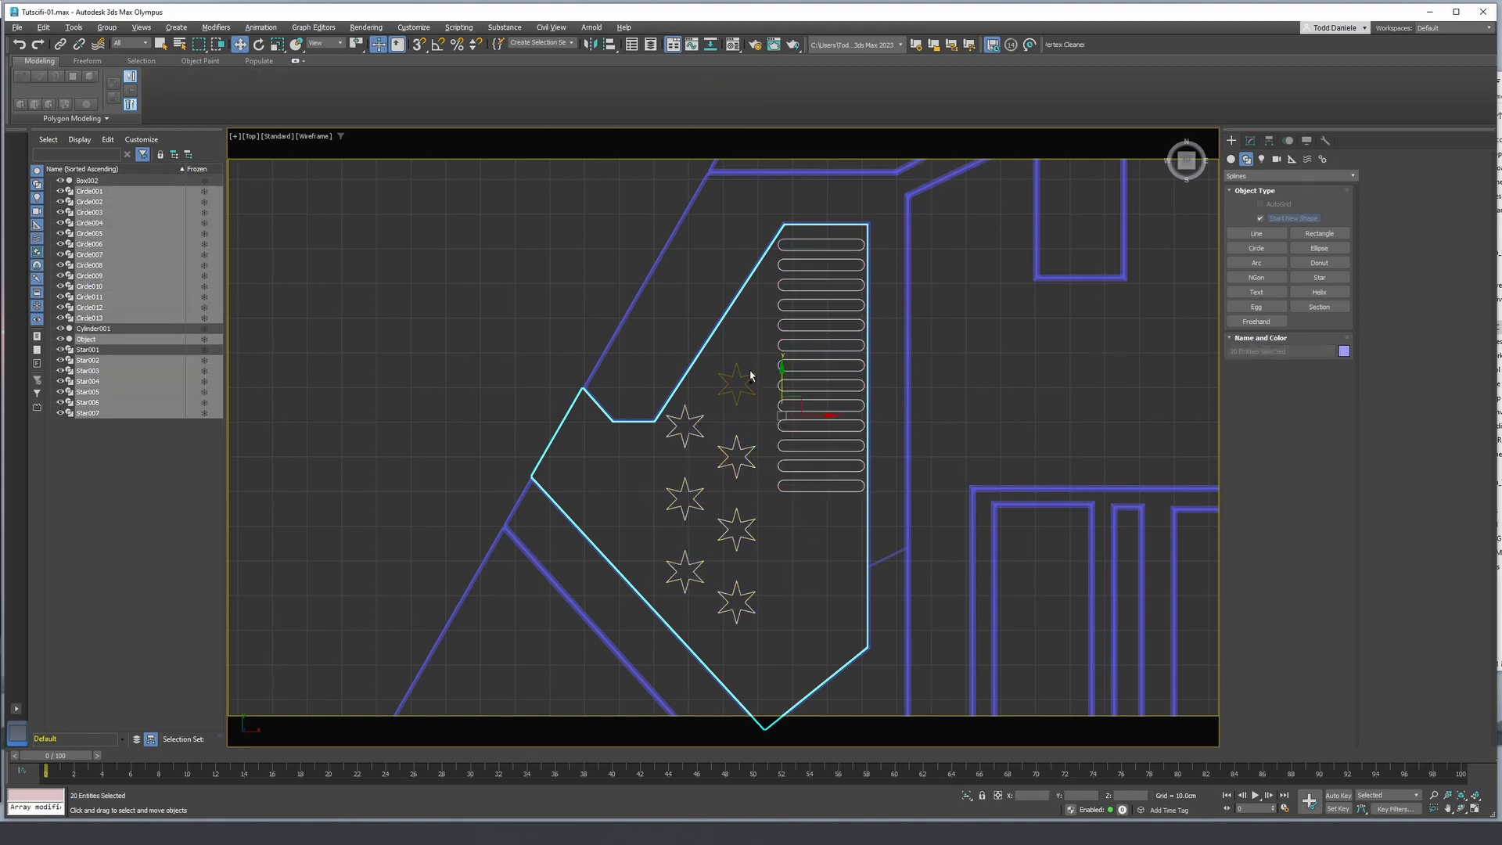
left_click(748, 374, "ctrl")
key("alt+q")
- Convert the lowest star of the first column to an Editable Spline and attach all the other stars and slots to it
middle_click_drag(754, 406, 811, 362, "alt")
left_click(919, 501)
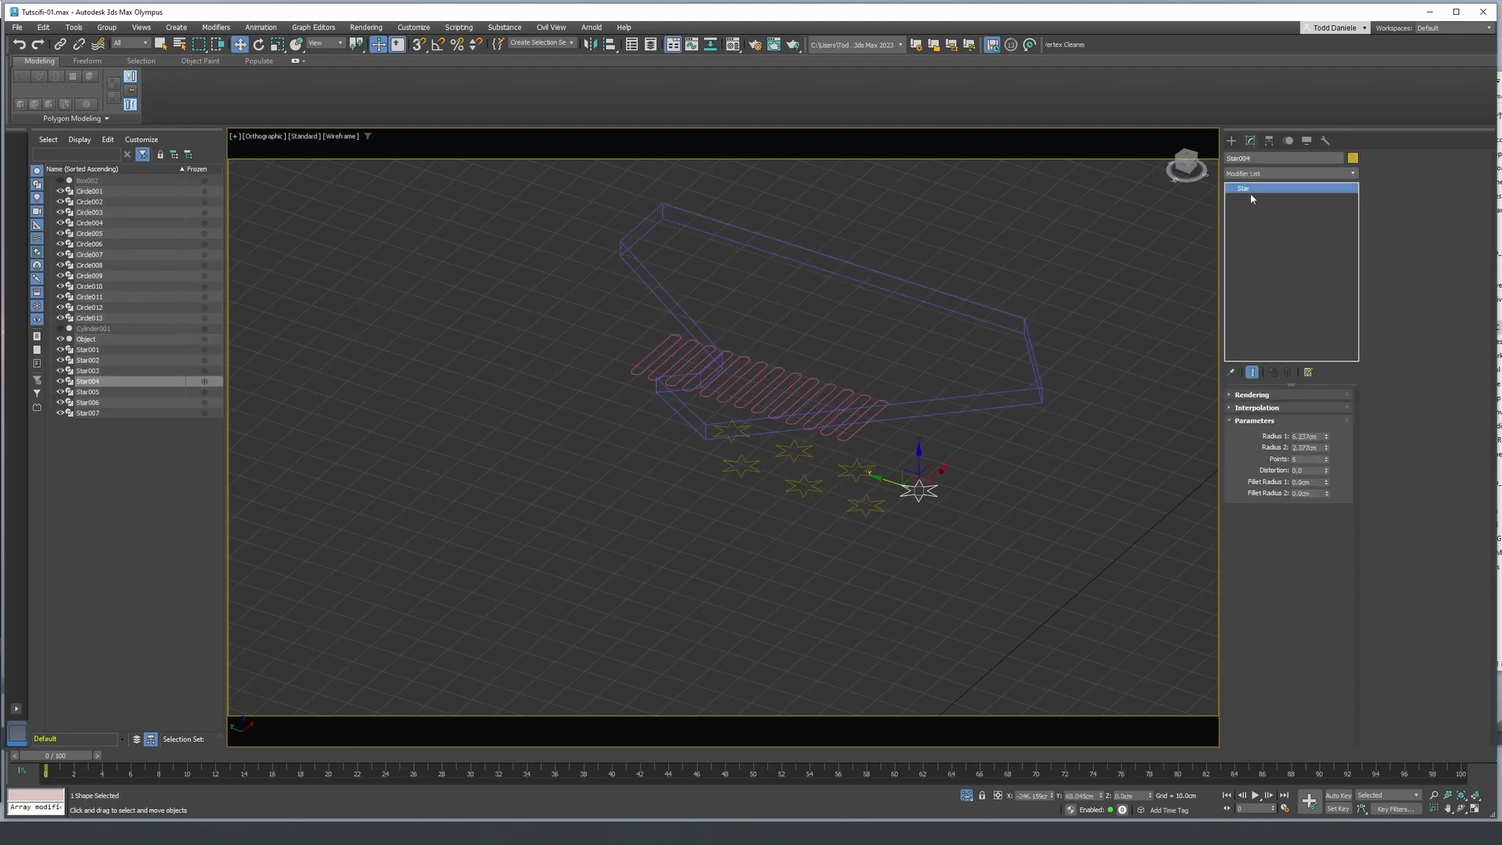
right_click(1253, 198)
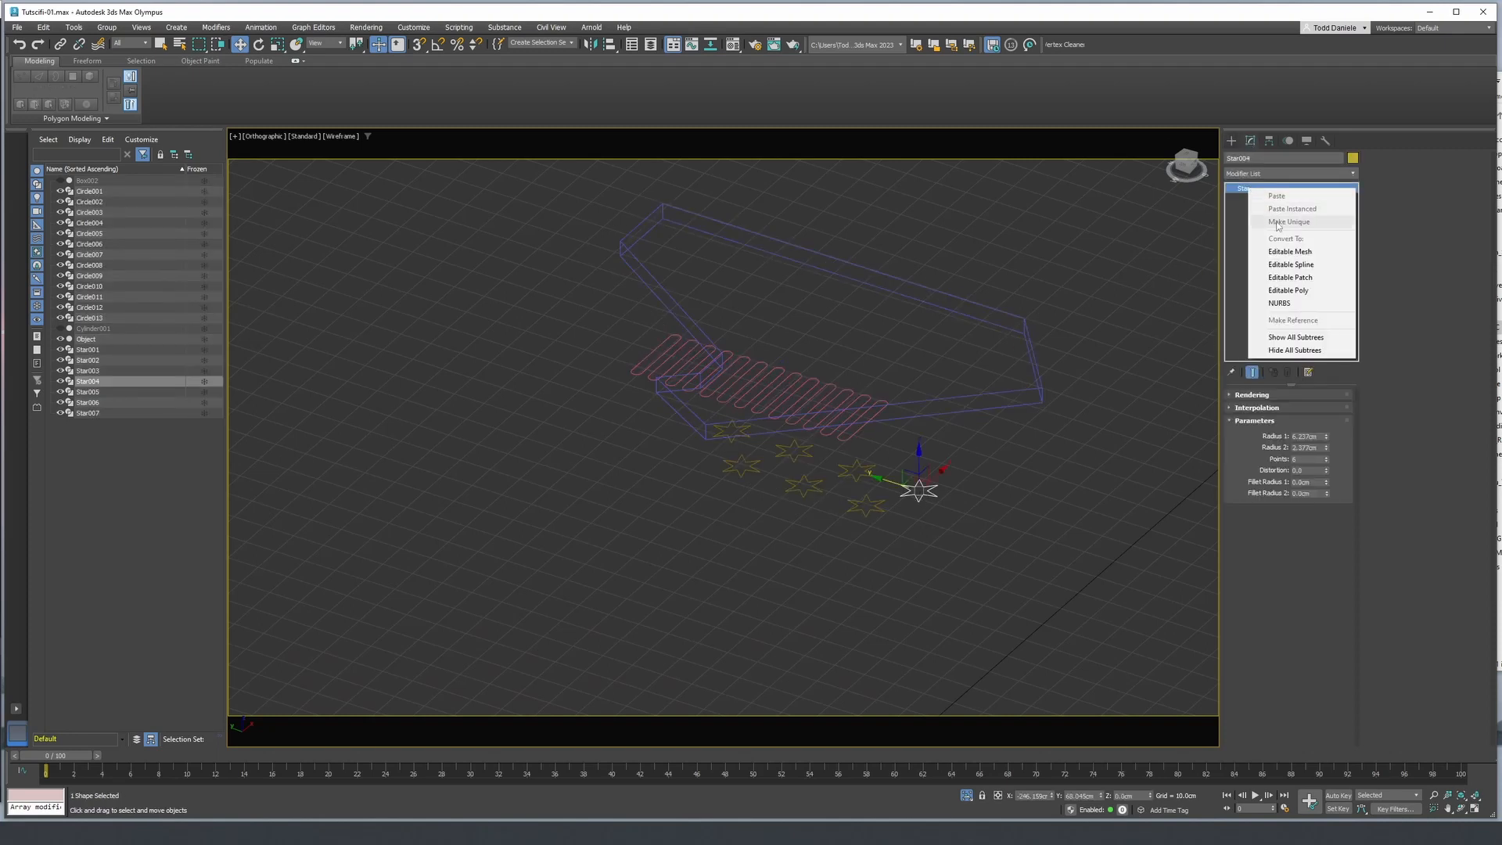
left_click(1287, 267)
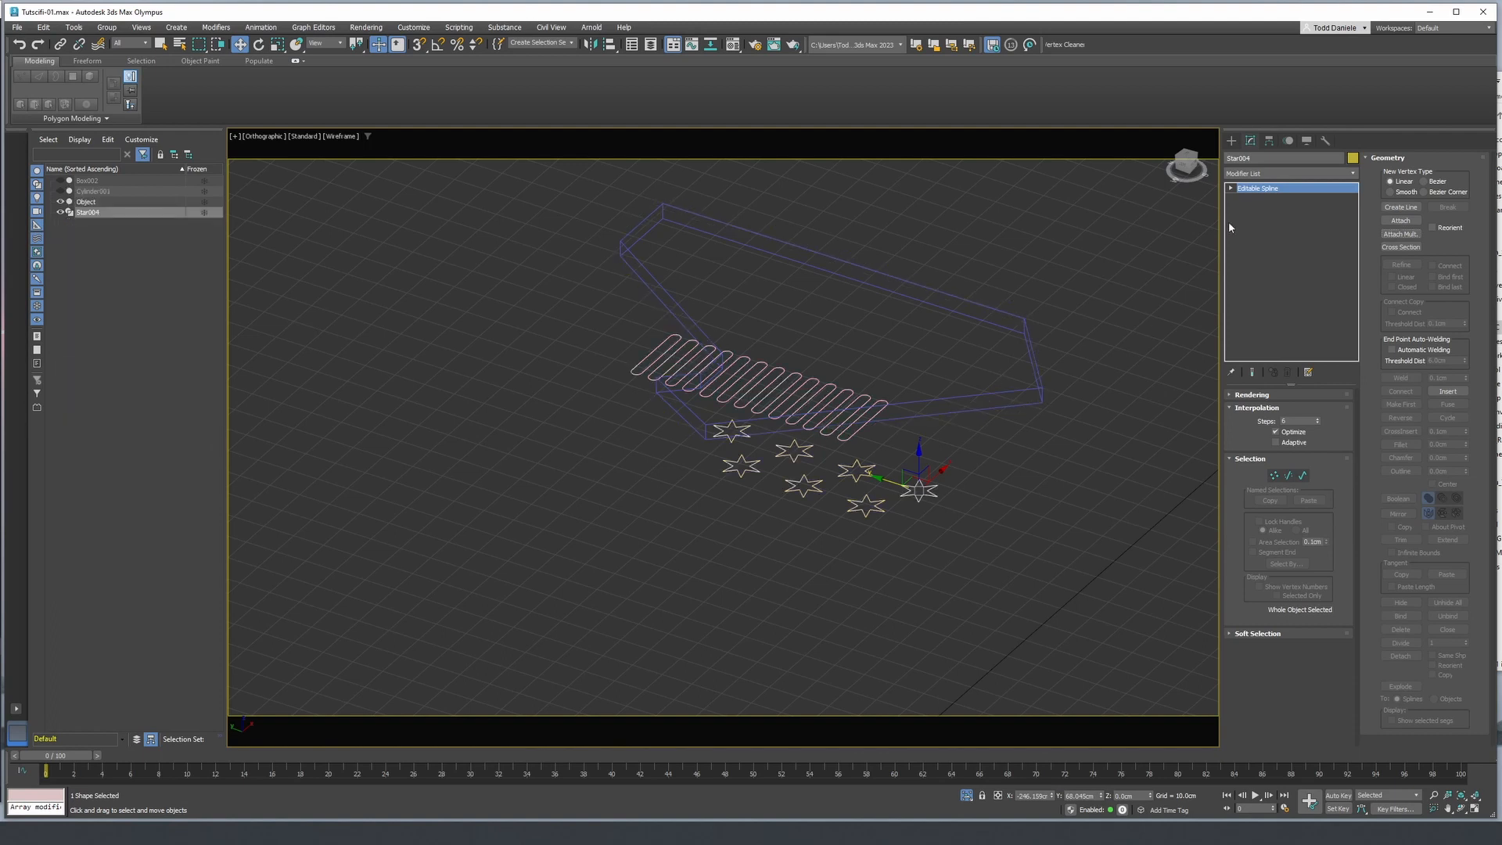
- Apply an Extrude modifier of 110 cm to the combined slot and star spline and view it shaded
left_click(1260, 174)
type("ex")
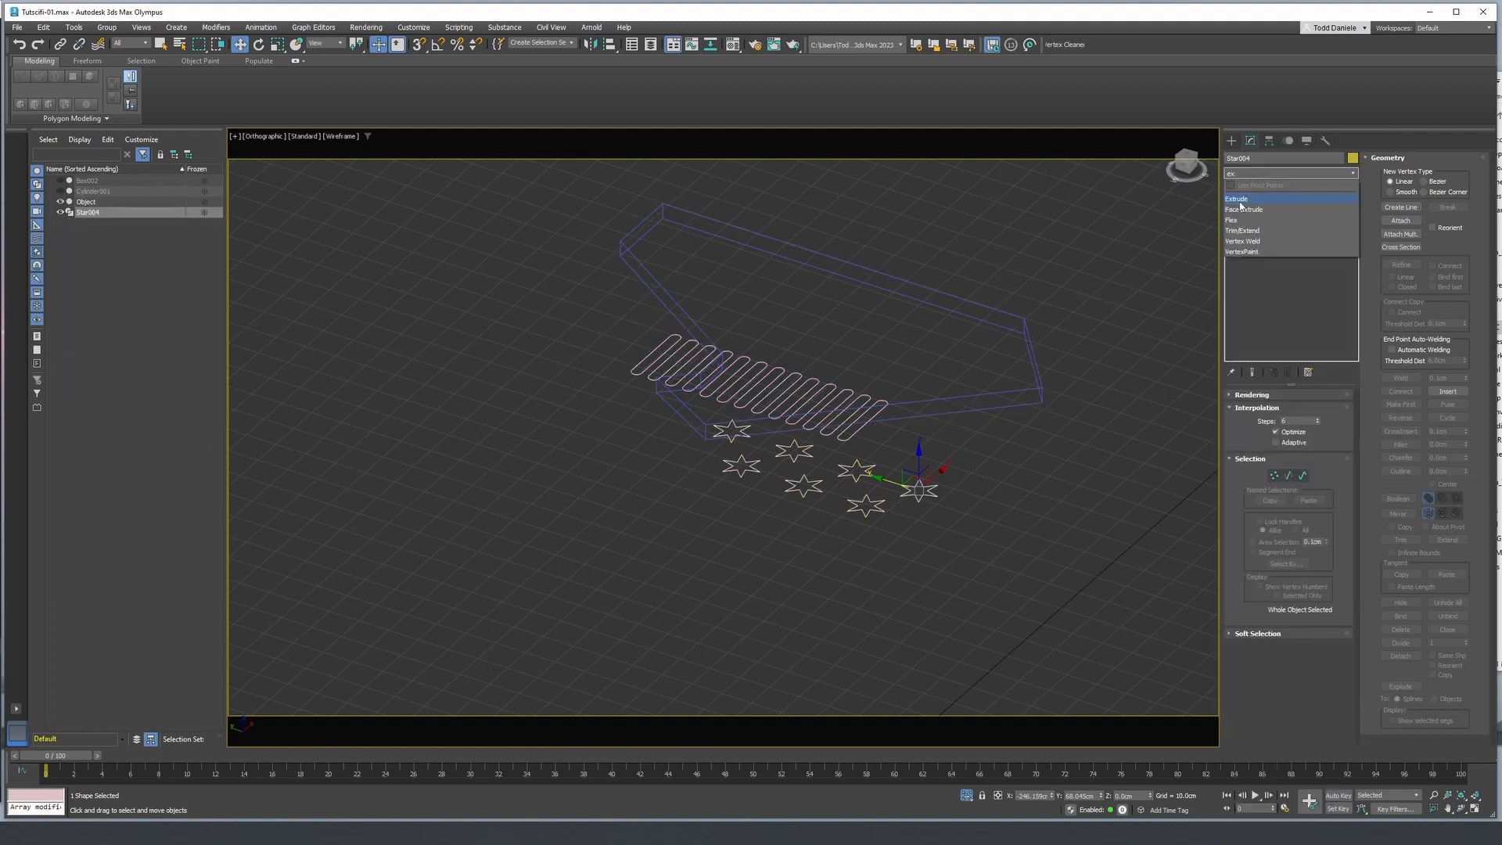
left_click(1247, 201)
middle_click_drag(990, 389, 839, 479, "alt")
key("F3")
- Add a Boolean modifier to the flat piece and subtract the extruded slots and stars from it
left_click(770, 463)
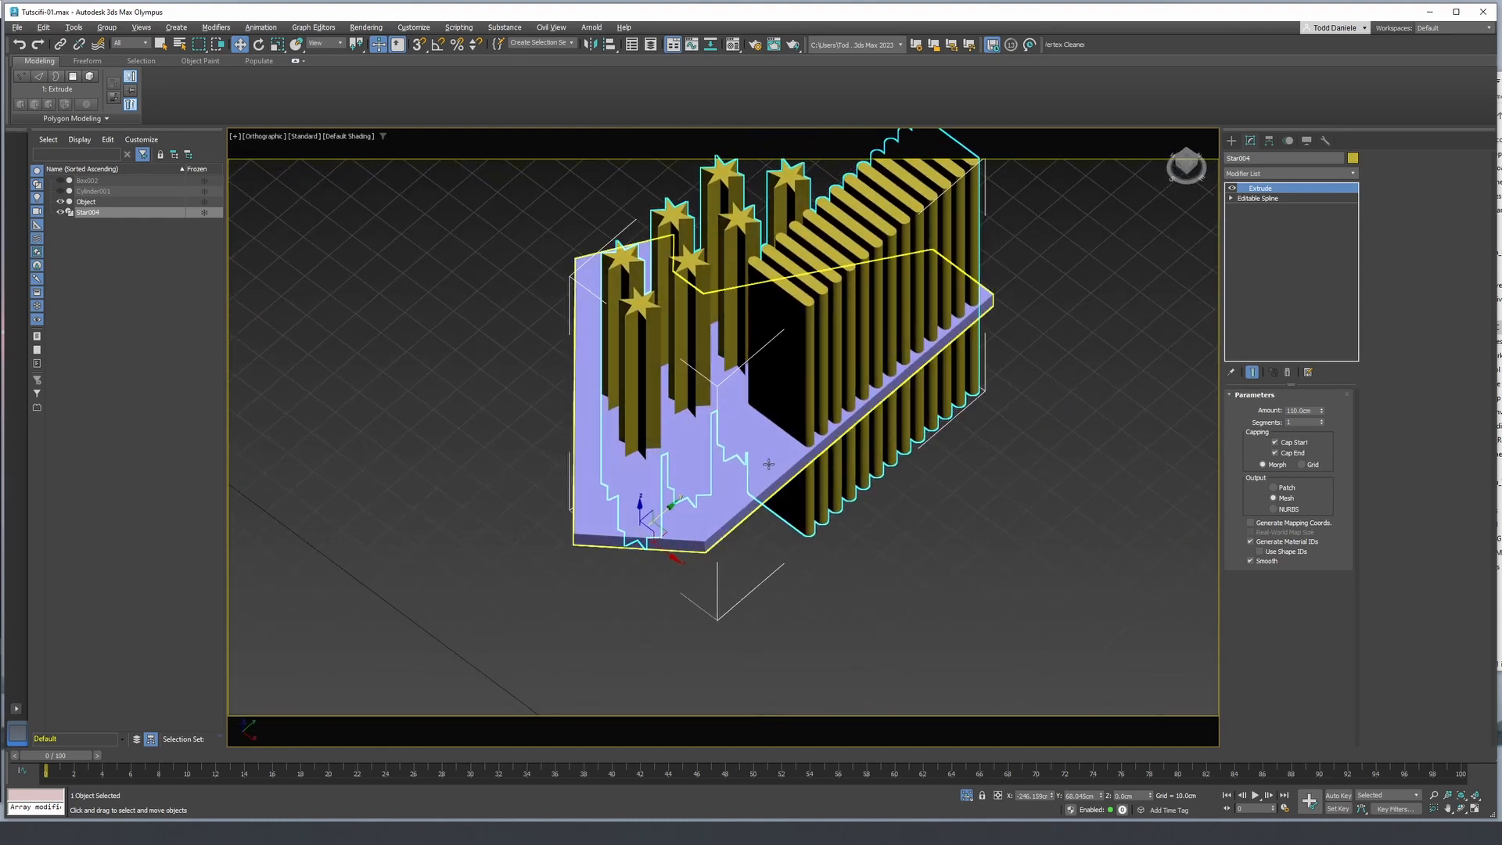
left_click(1231, 141)
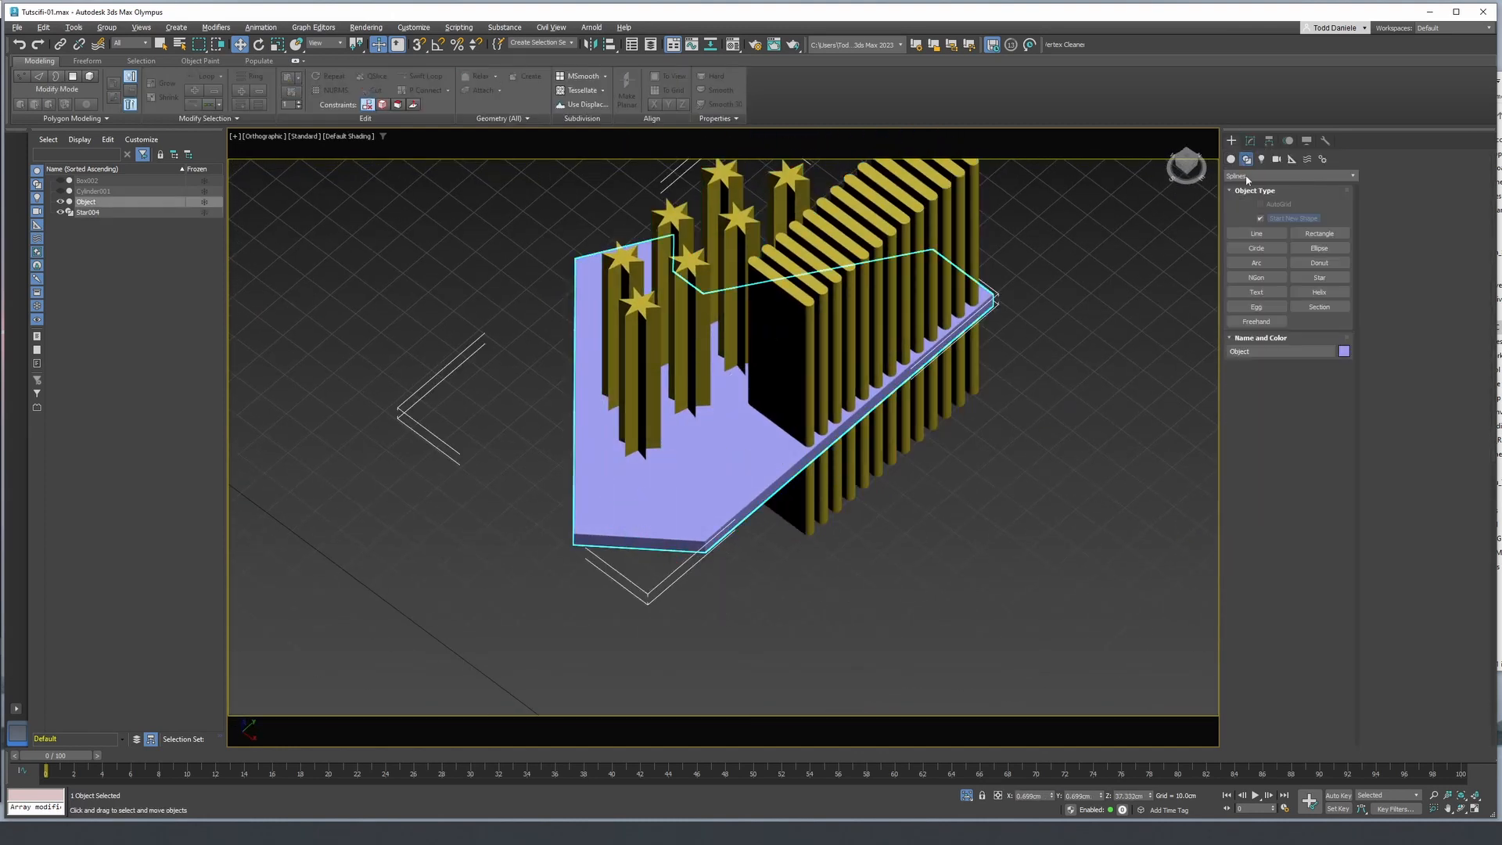
left_click(1247, 159)
left_click(1250, 141)
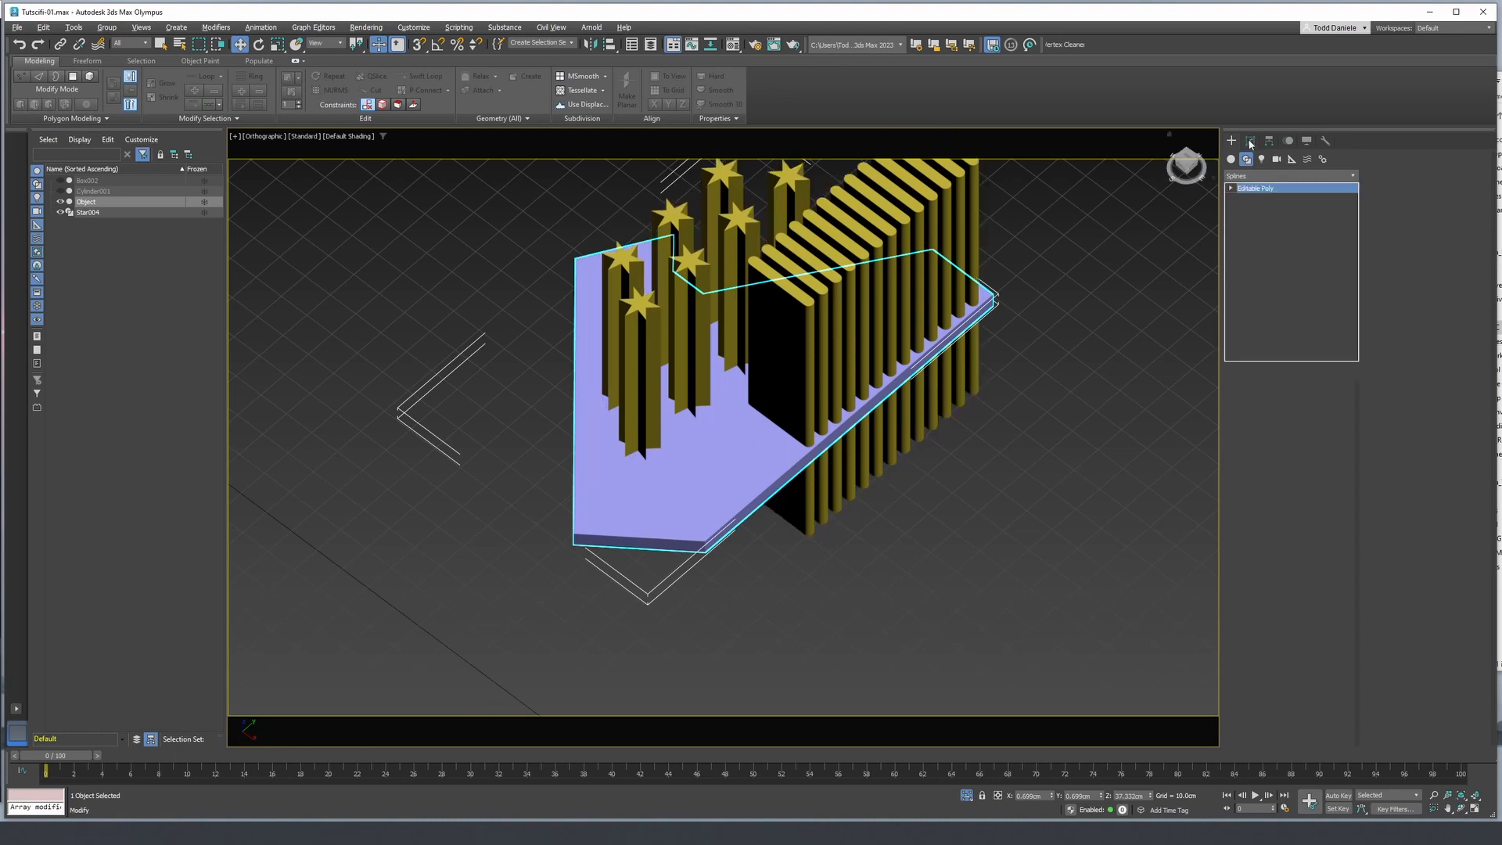
left_click(1268, 174)
type("b")
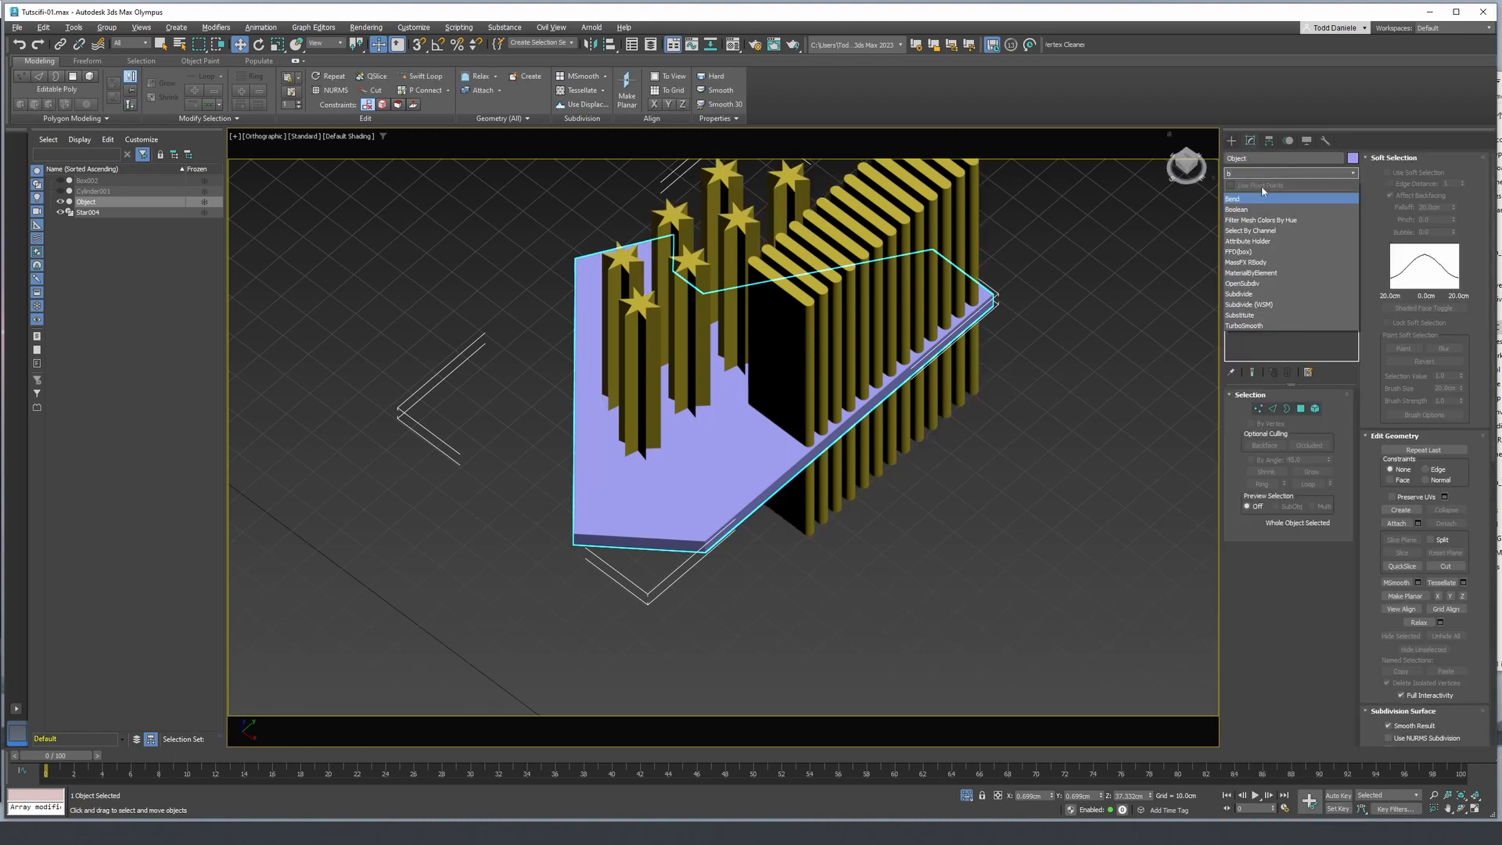
left_click(1248, 210)
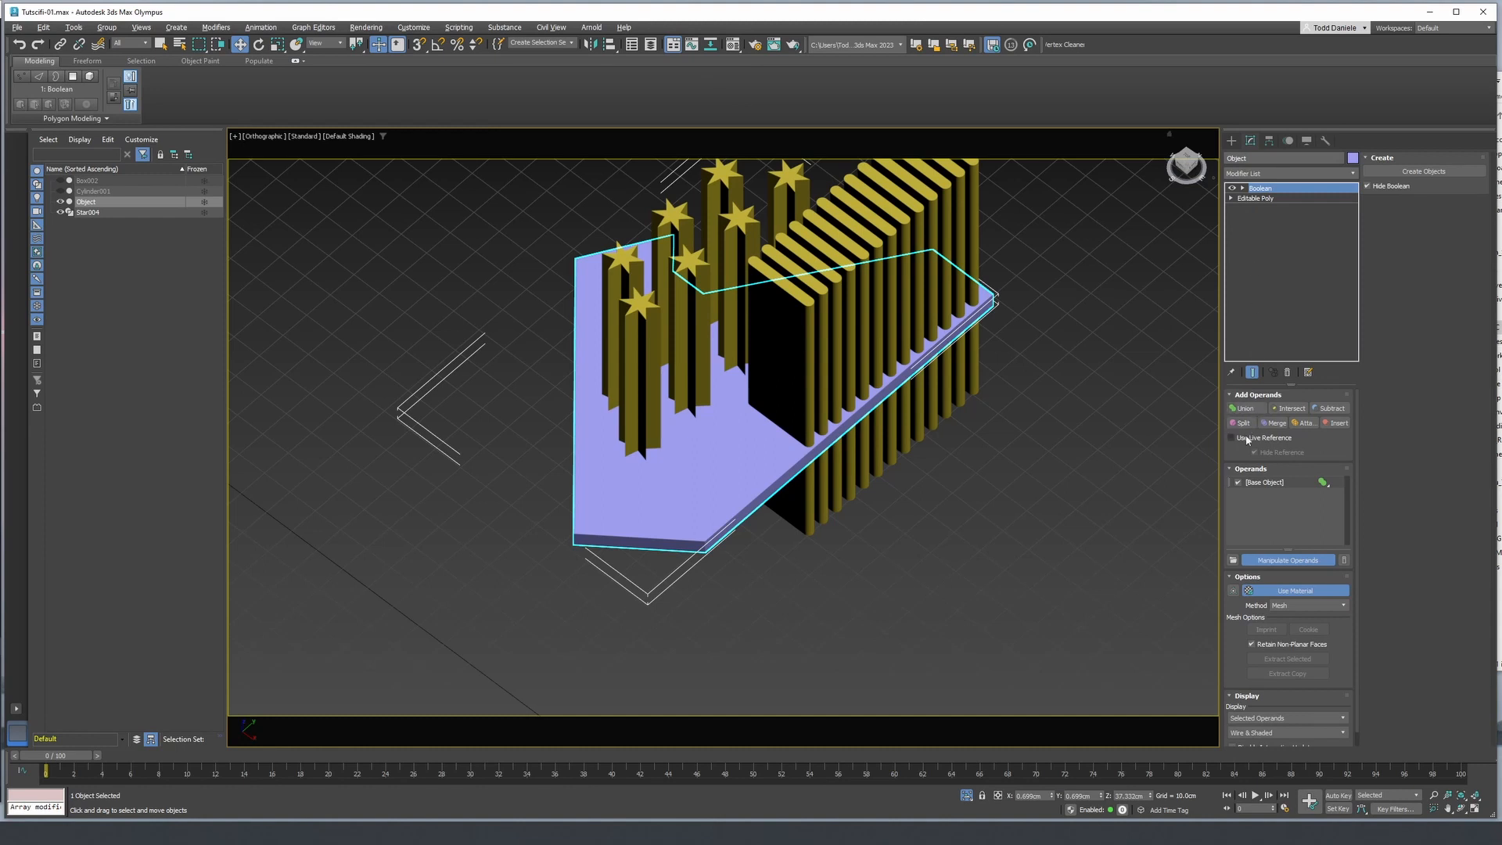
left_click(1330, 408)
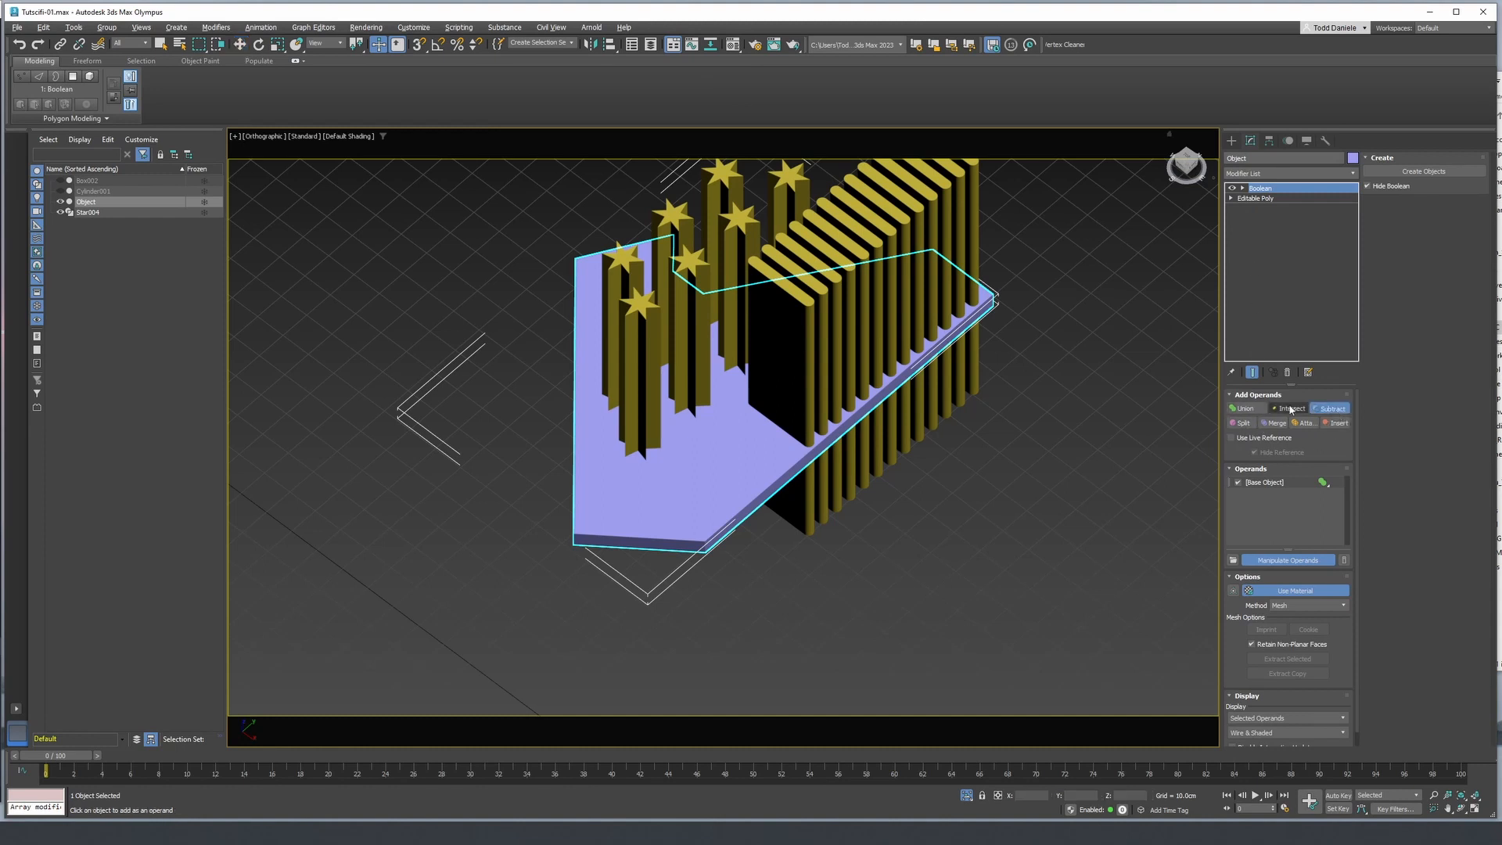
left_click(802, 332)
middle_click_drag(854, 417, 763, 452, "alt")
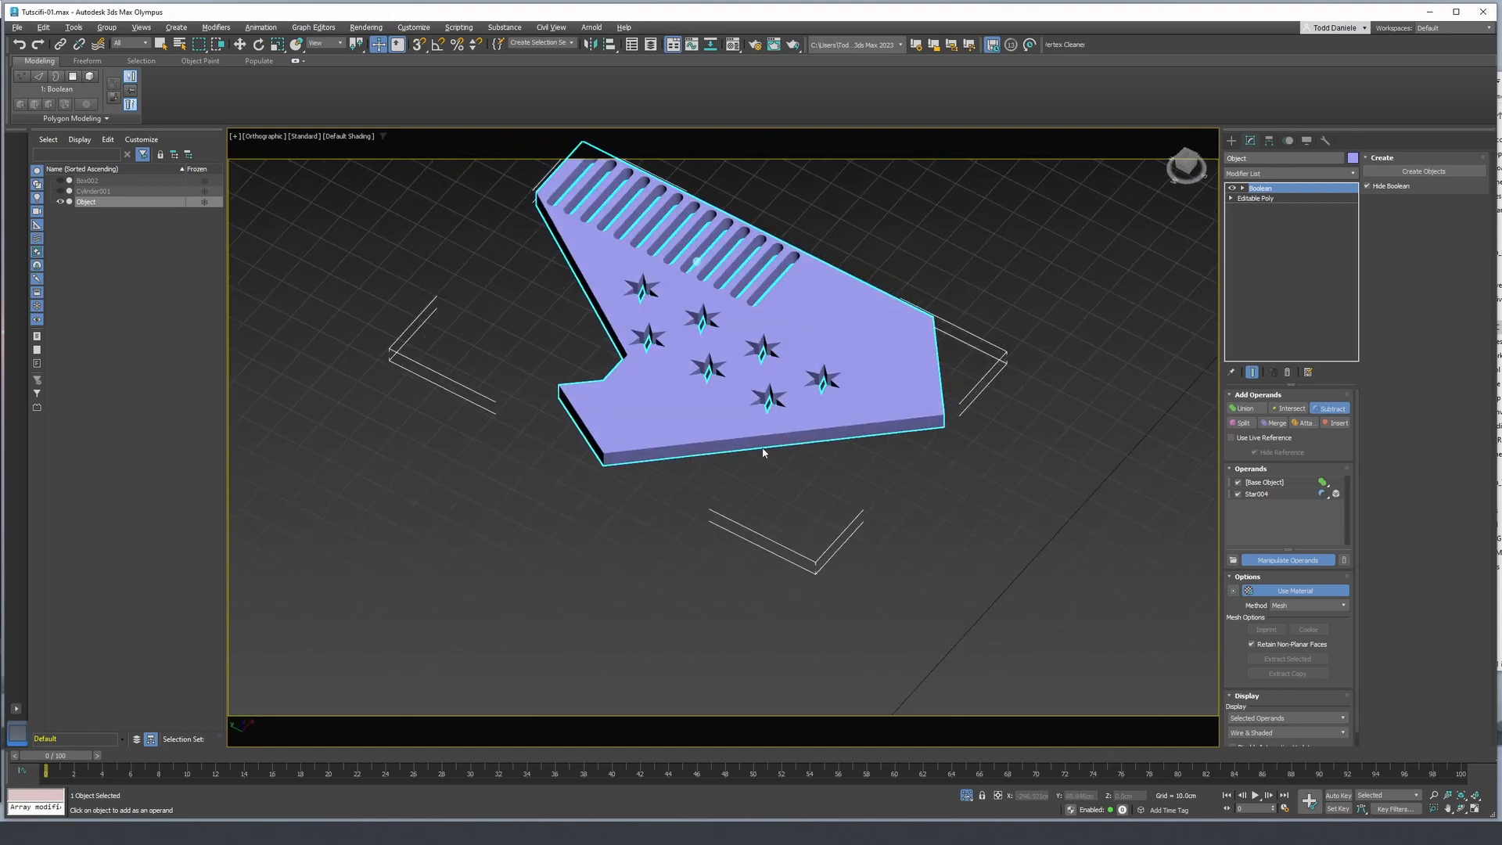
- Unhide all objects to bring back the full panel around the cut piece, and clear the selection
right_click(936, 378)
right_click(947, 317)
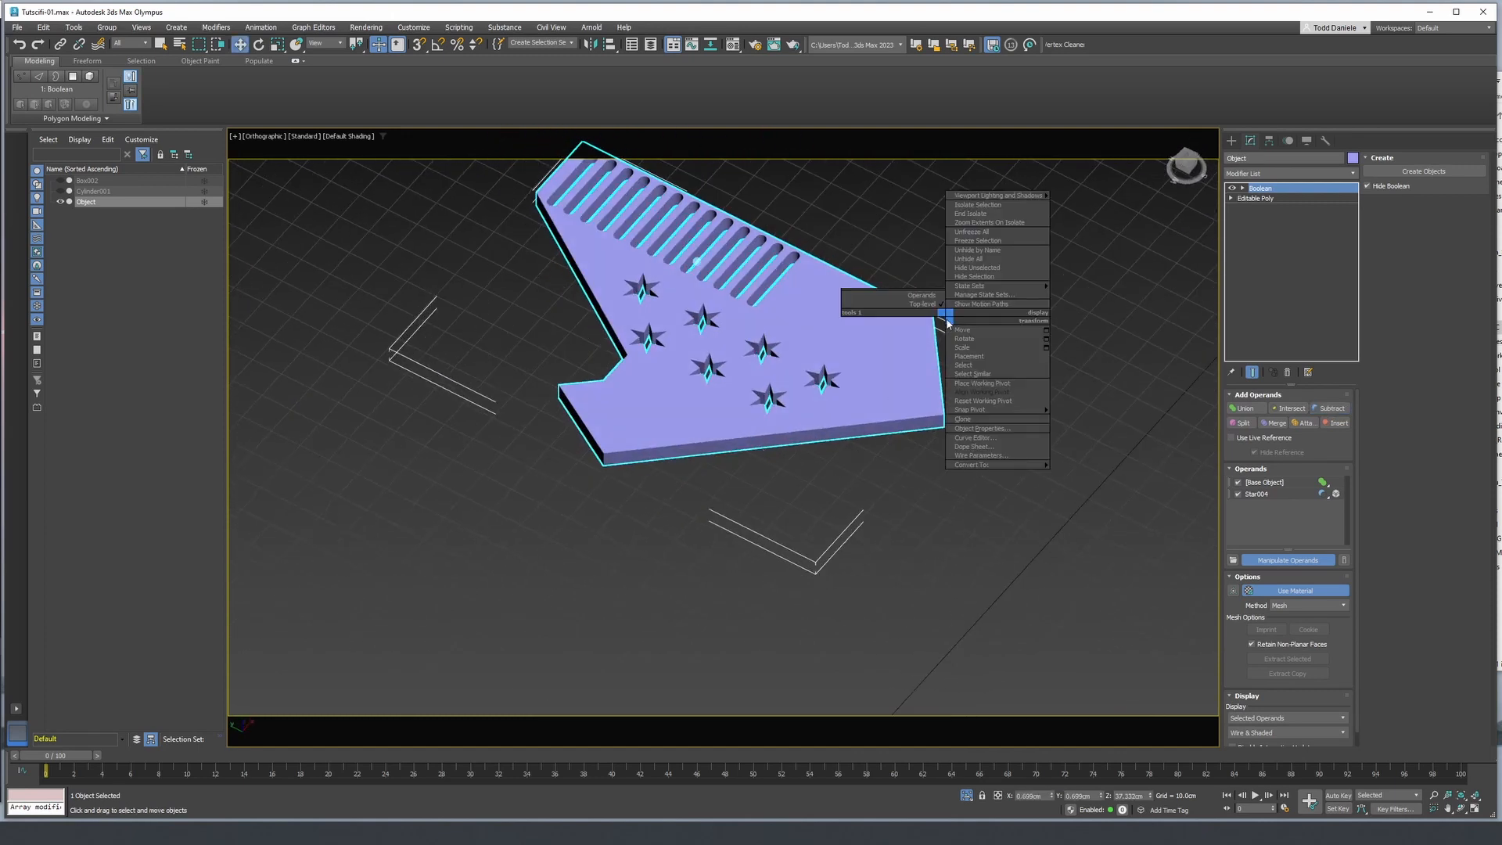
left_click(976, 259)
middle_click_drag(900, 321, 556, 443, "alt")
scroll(551, 443, "down", 4)
left_click(469, 441)
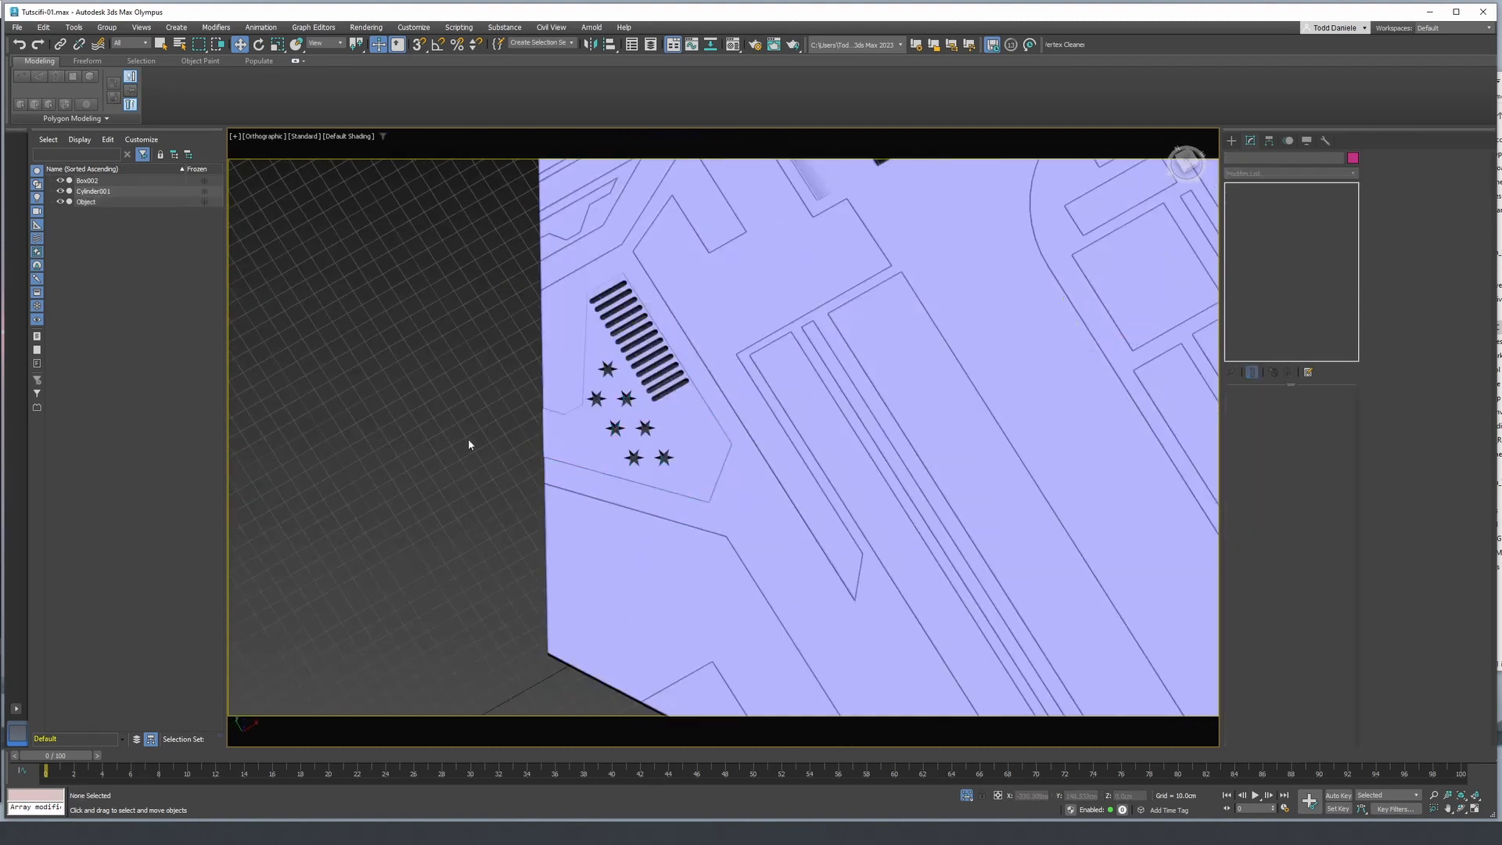
- Add a Chamfer modifier above the Boolean on the piece with the slot and star cutouts
scroll(473, 442, "down", 2)
scroll(503, 453, "up", 3)
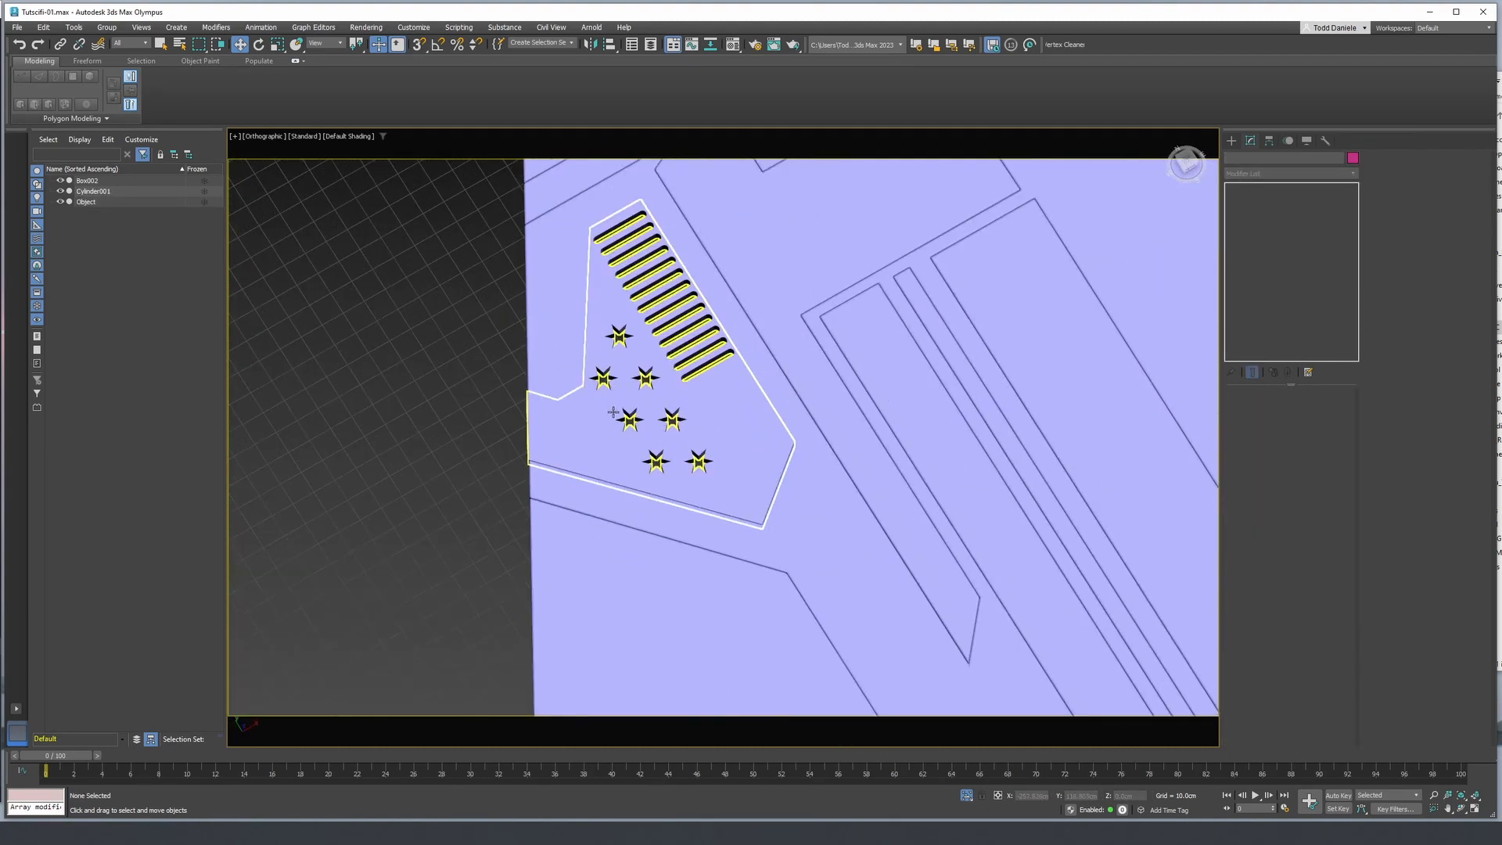
scroll(720, 423, "up", 2)
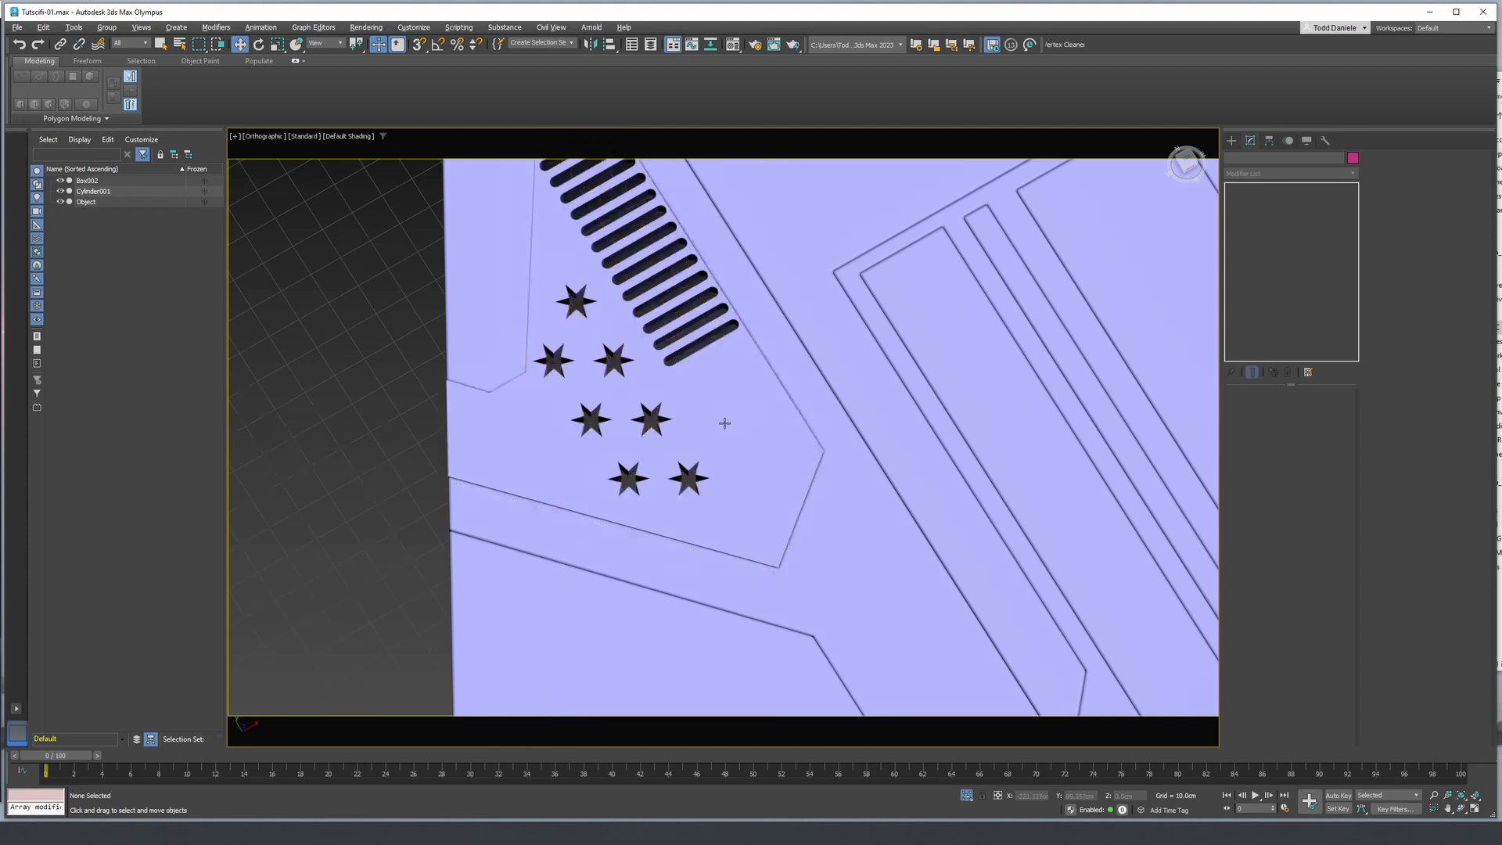
scroll(725, 424, "up", 1)
middle_click_drag(725, 423, 732, 392, "alt")
key("F4")
middle_click_drag(855, 384, 843, 441)
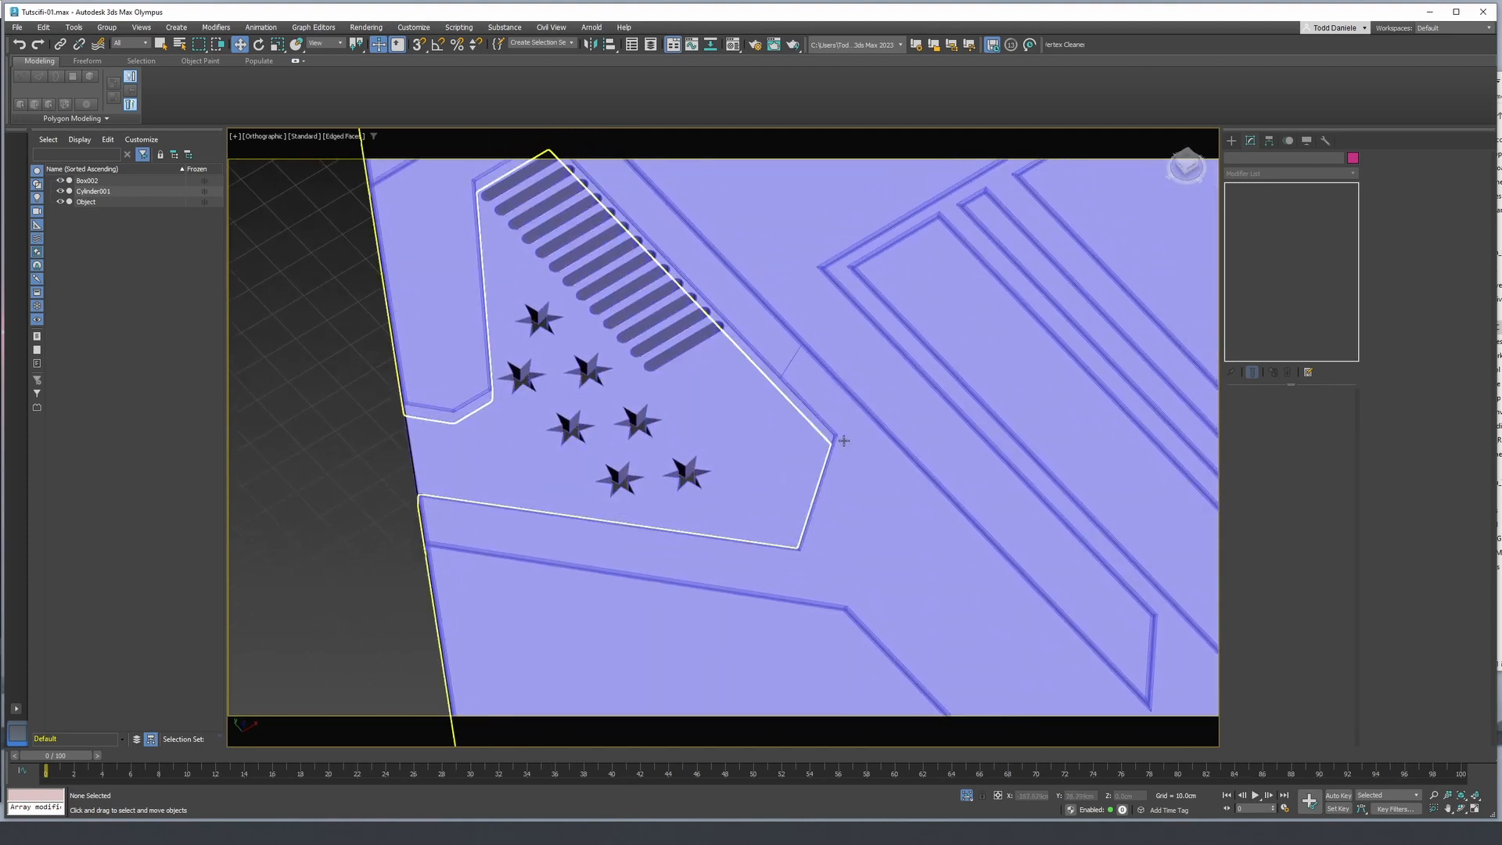
left_click(945, 366)
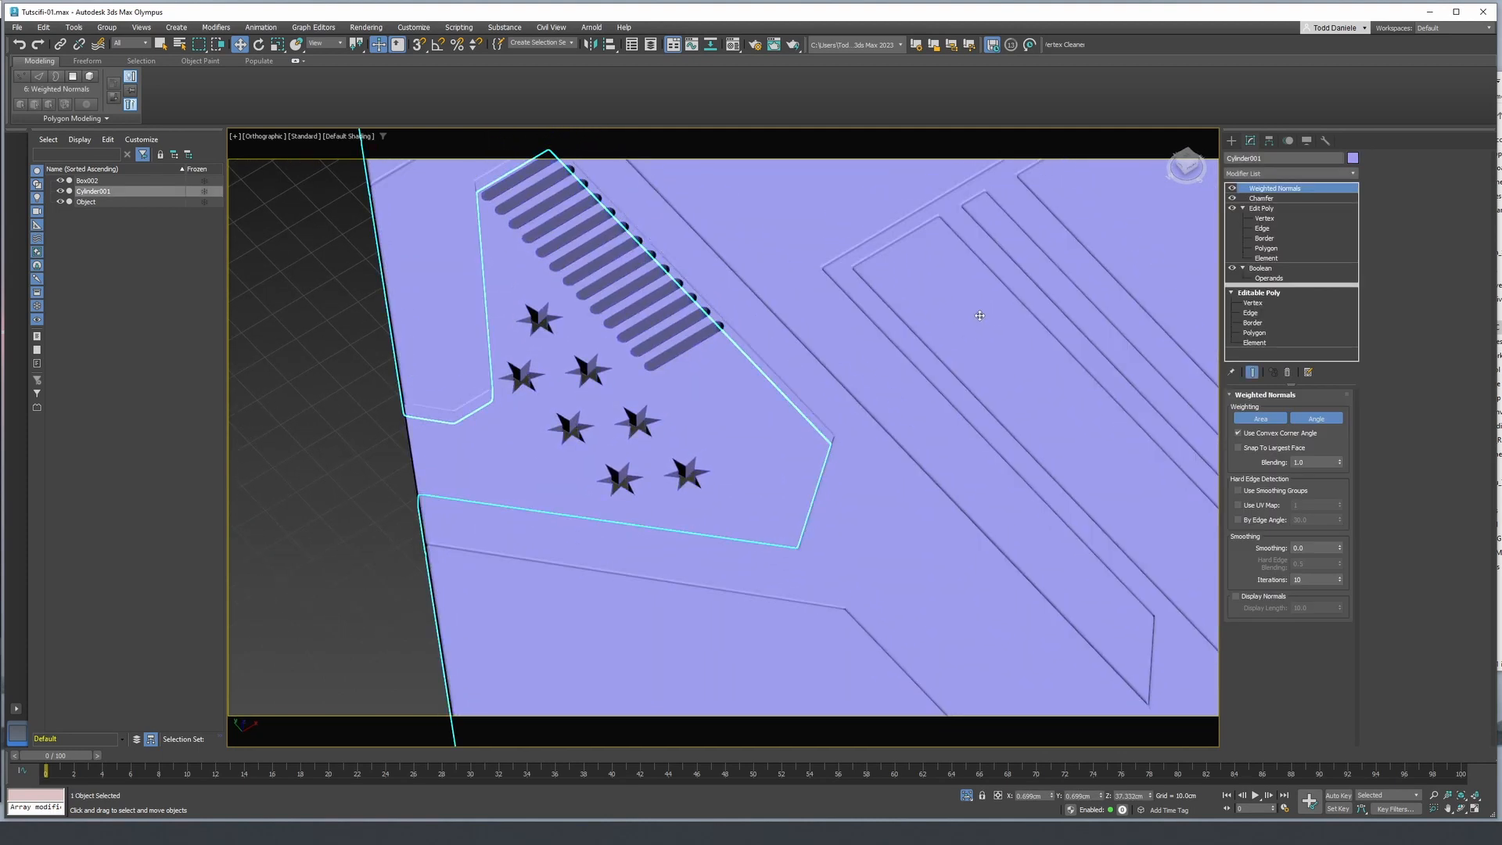
left_click(714, 397)
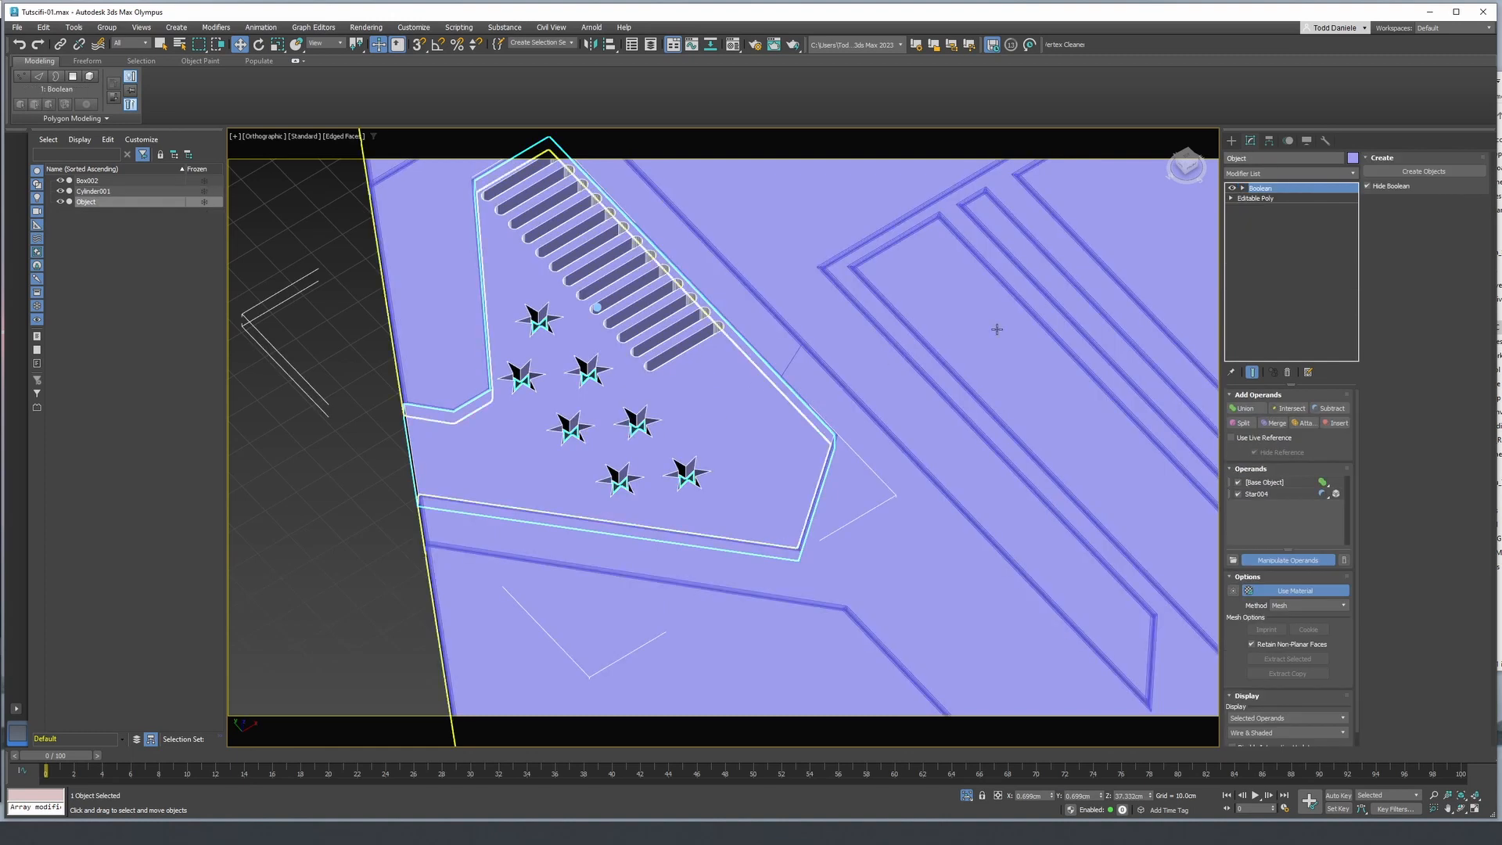
left_click(1281, 175)
type("ch")
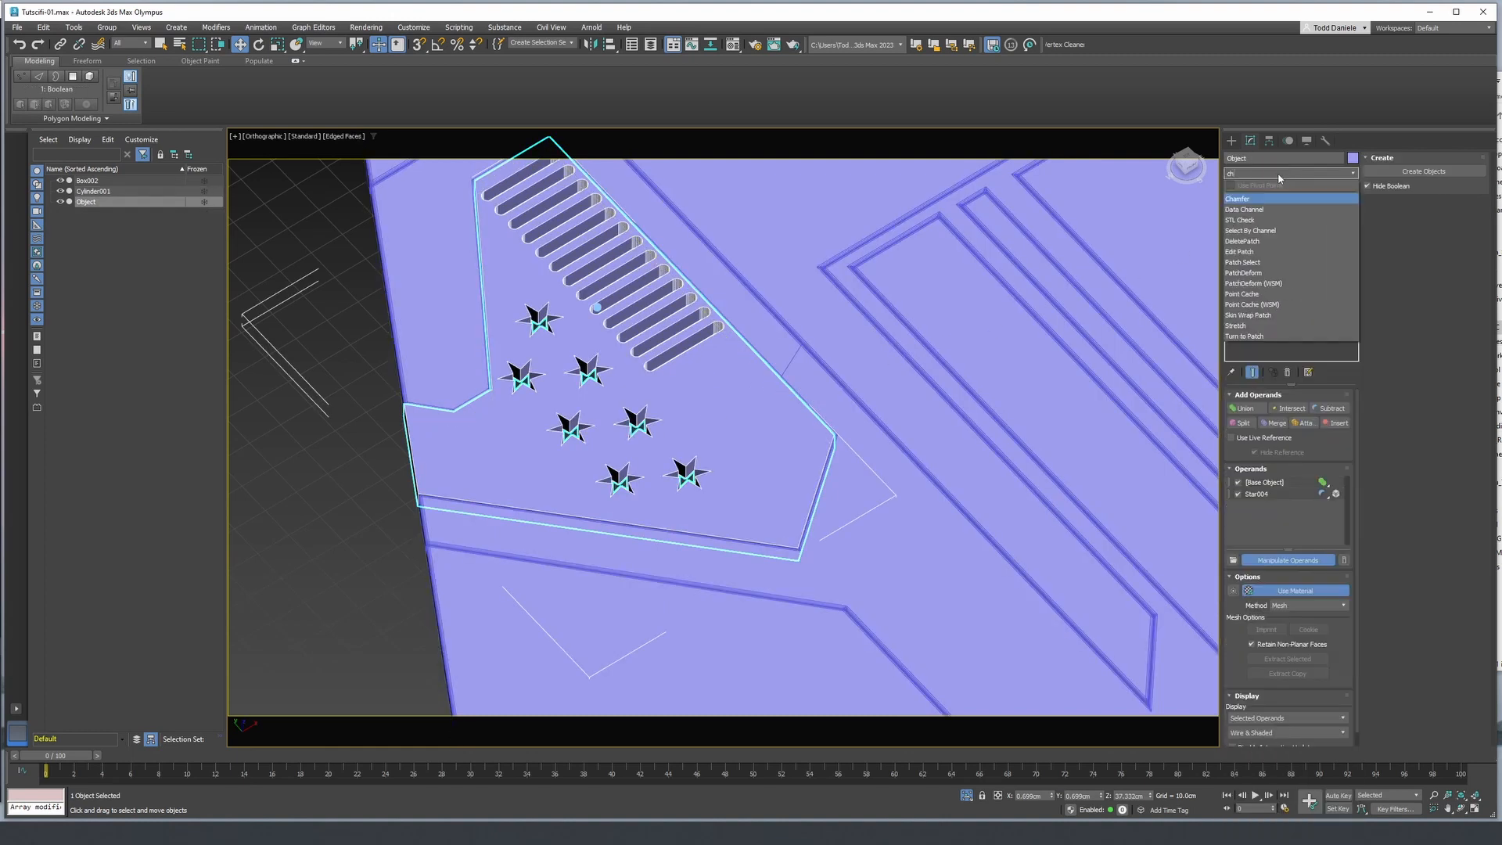
left_click(1261, 201)
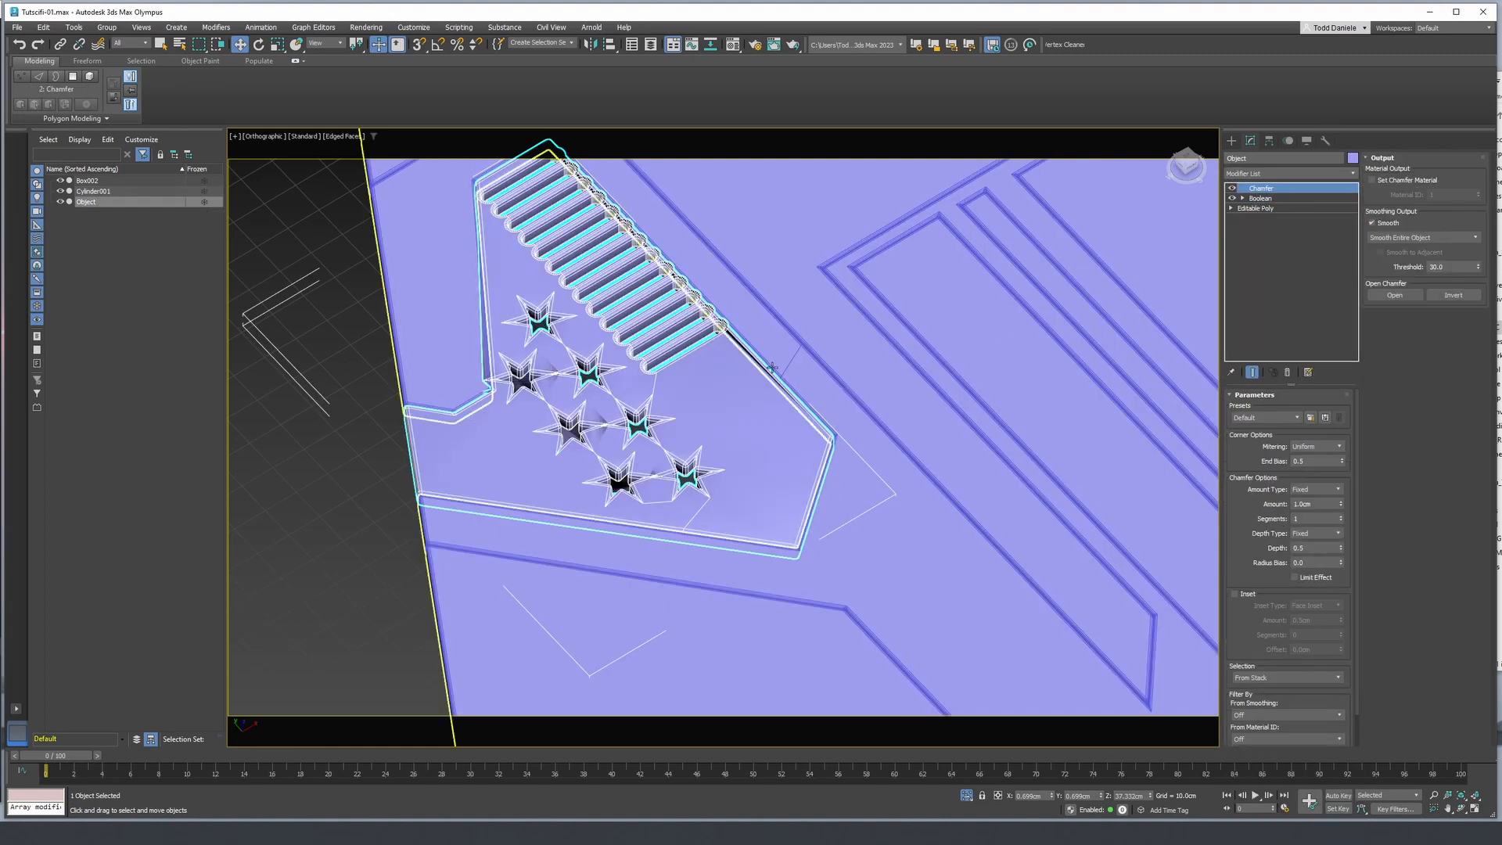
- Reduce the piece's chamfer amount to 0.36 cm, set 2 segments, and review it without edged faces against the whole panel
scroll(772, 368, "up", 5)
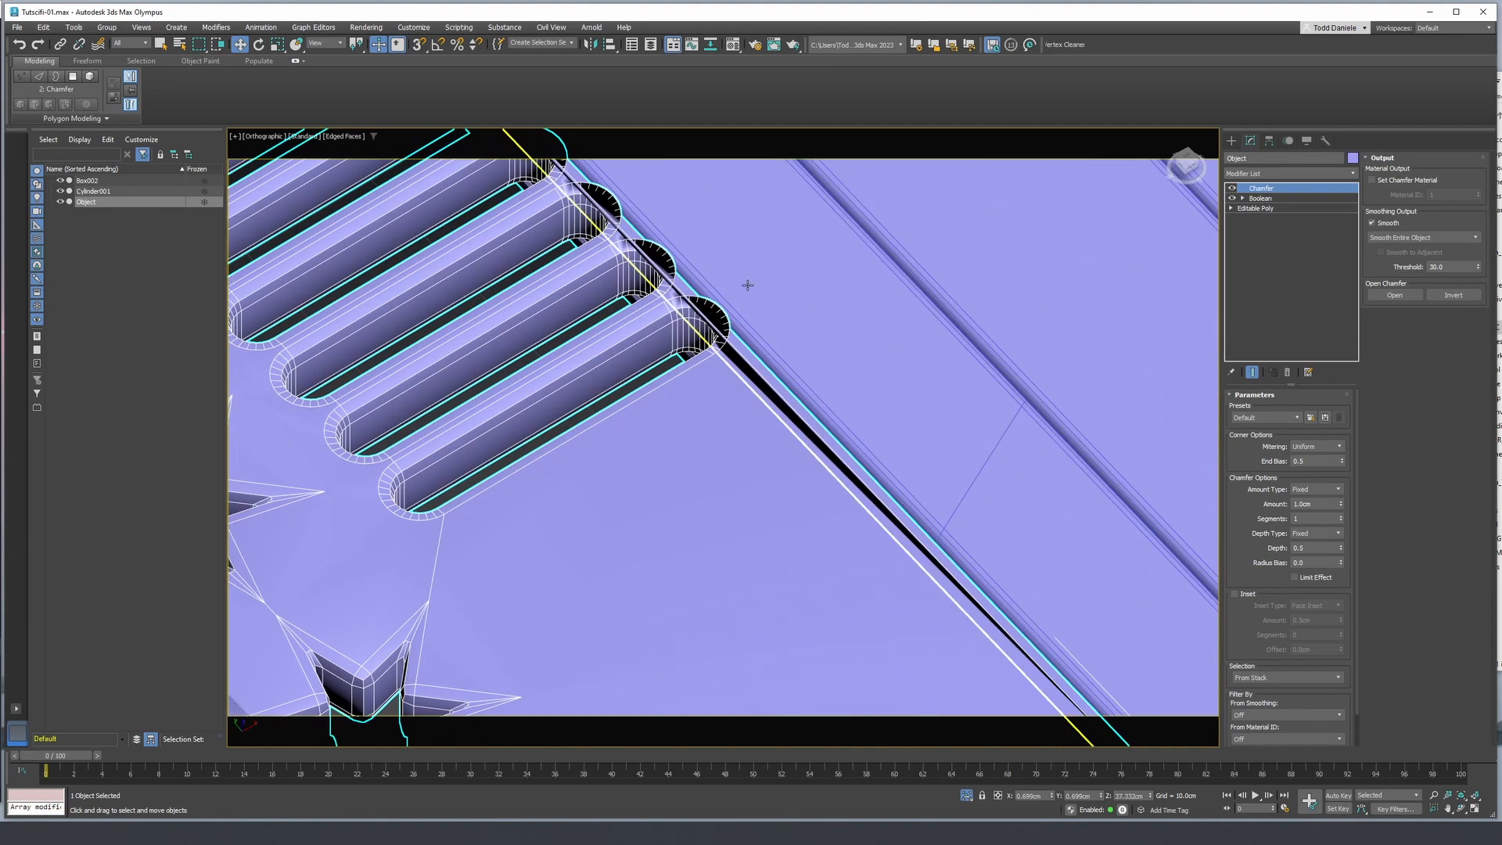
left_click_drag(1343, 506, 1341, 559)
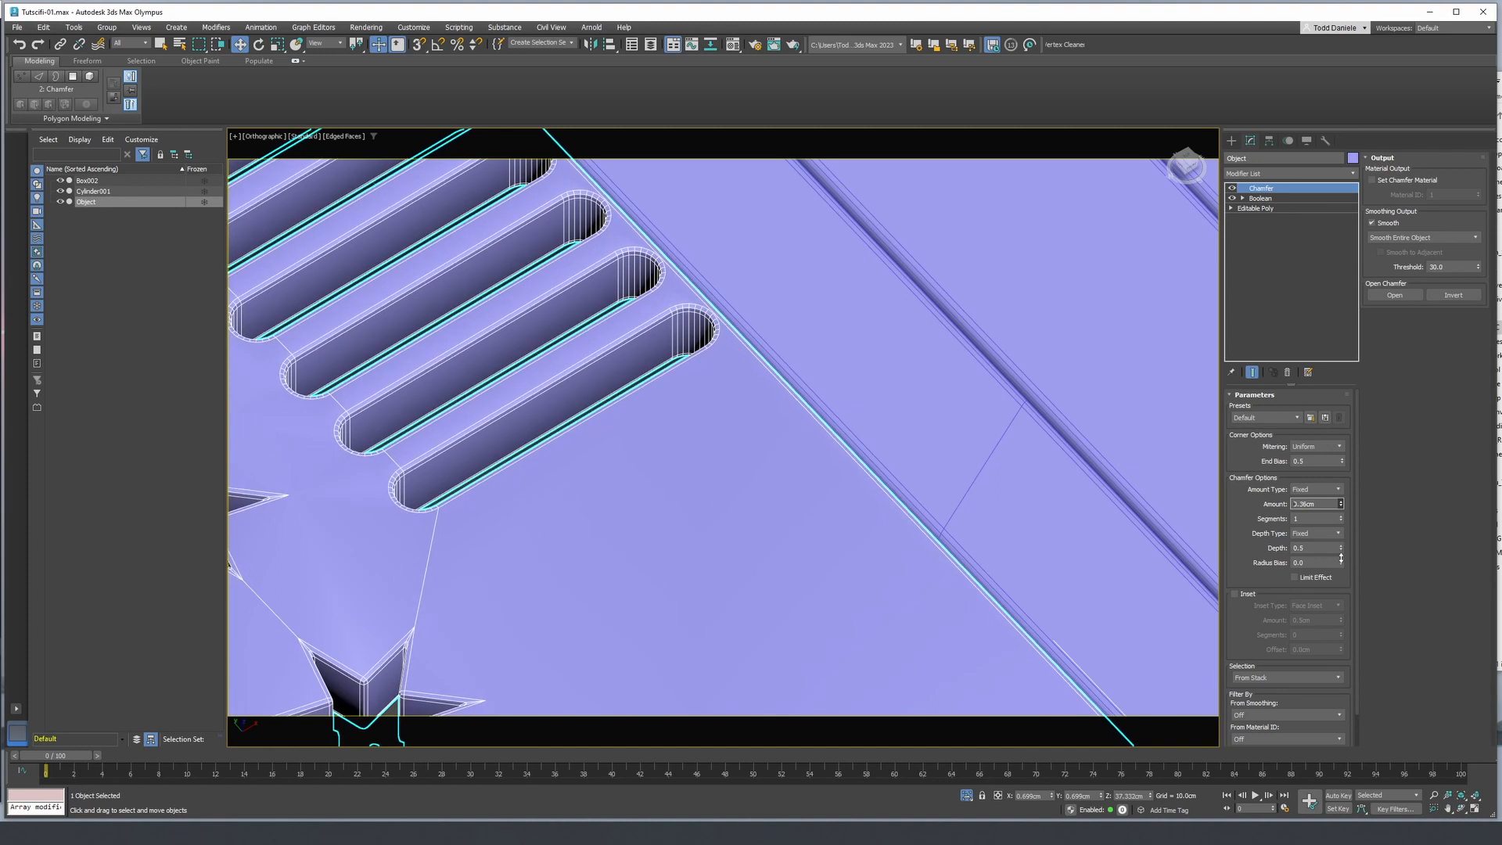
left_click(1342, 518)
key("F4")
scroll(765, 324, "down", 5)
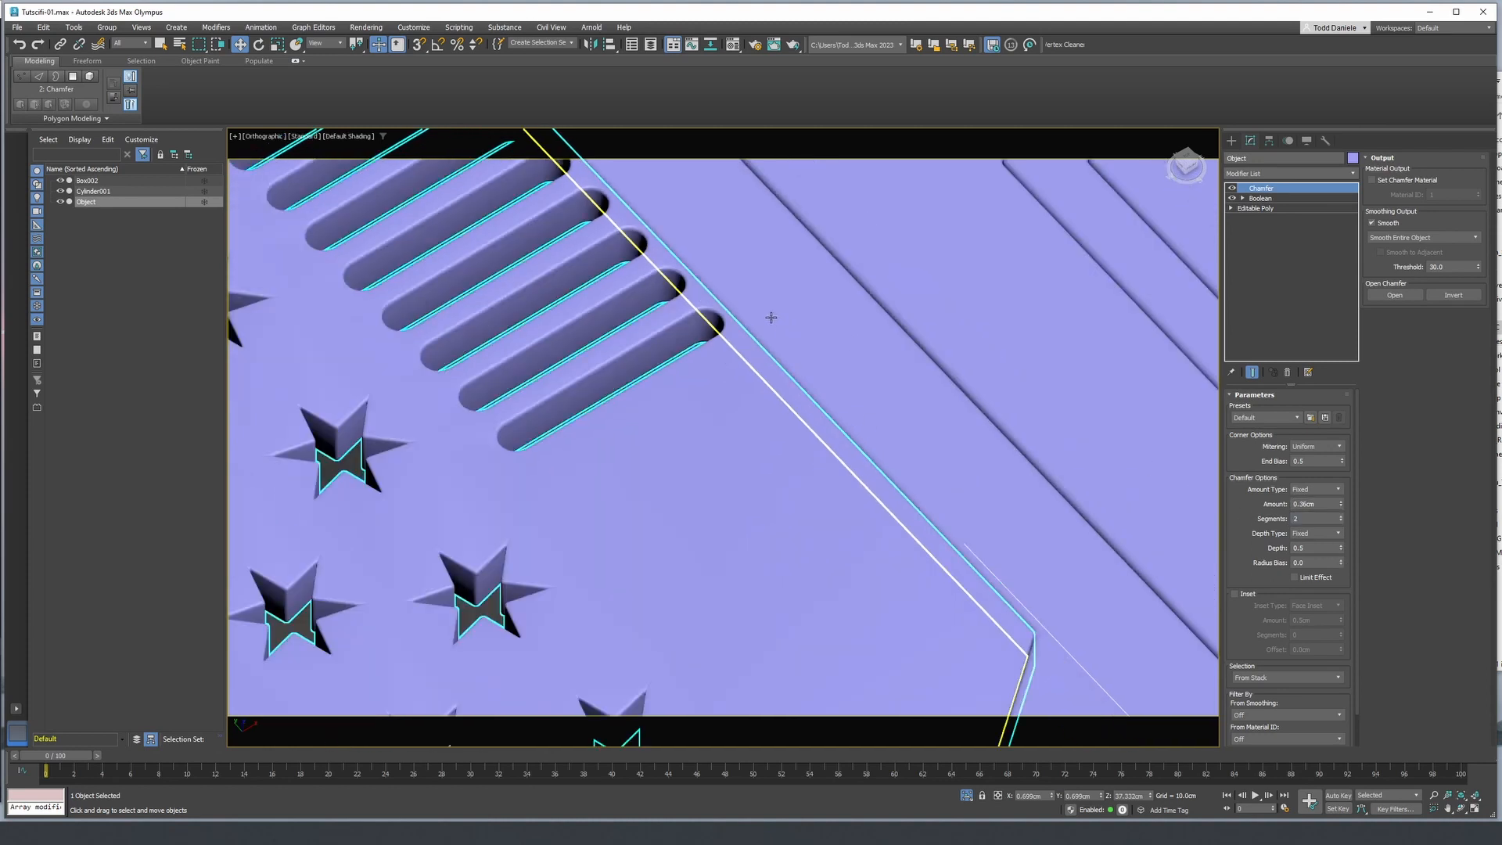
scroll(769, 317, "down", 3)
left_click(393, 493)
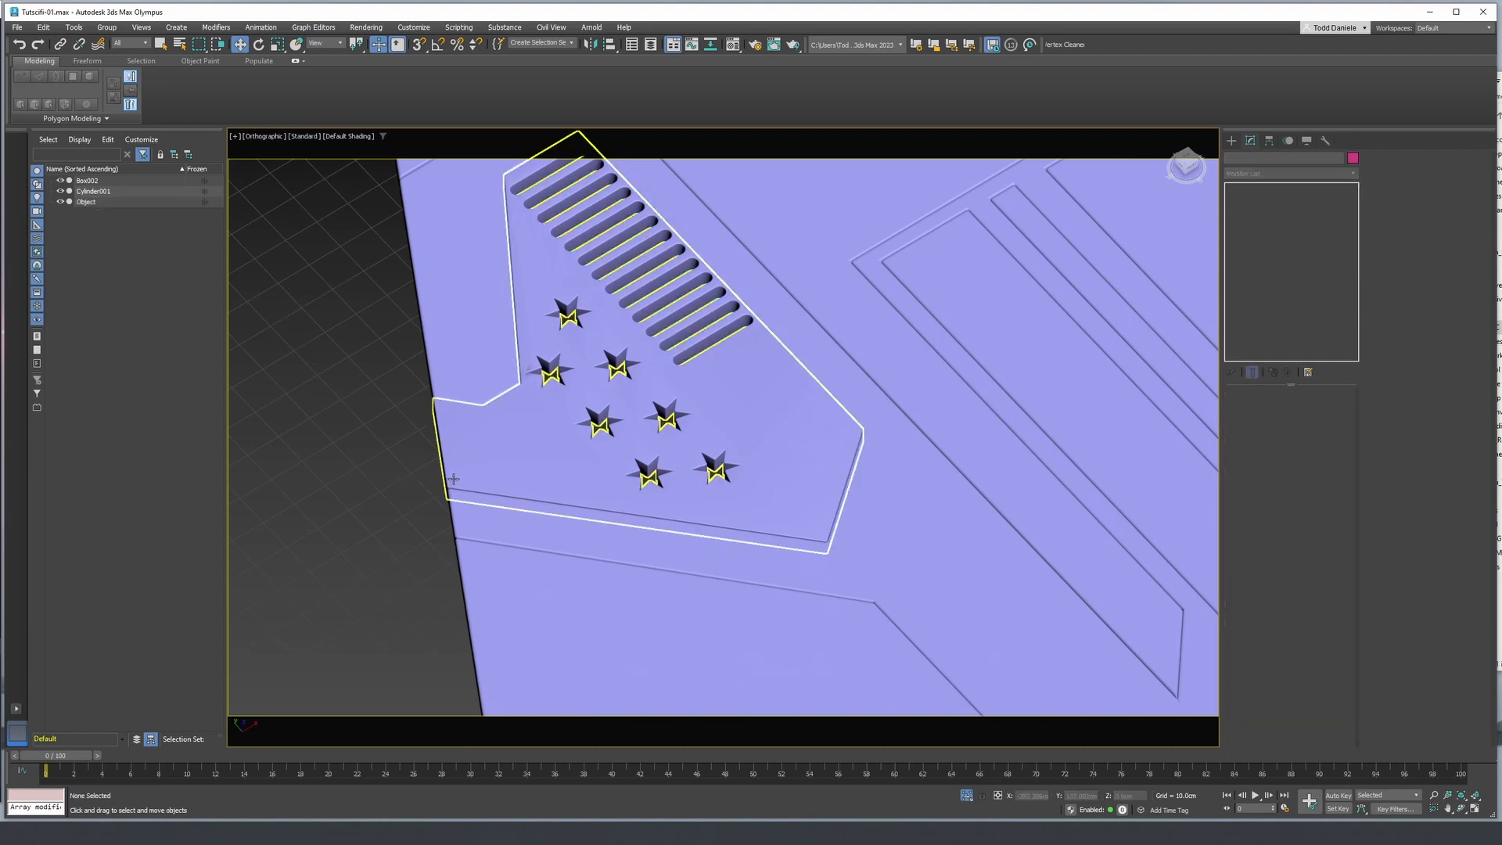
scroll(443, 485, "down", 2)
scroll(383, 530, "down", 3)
middle_click_drag(386, 530, 430, 564, "alt")
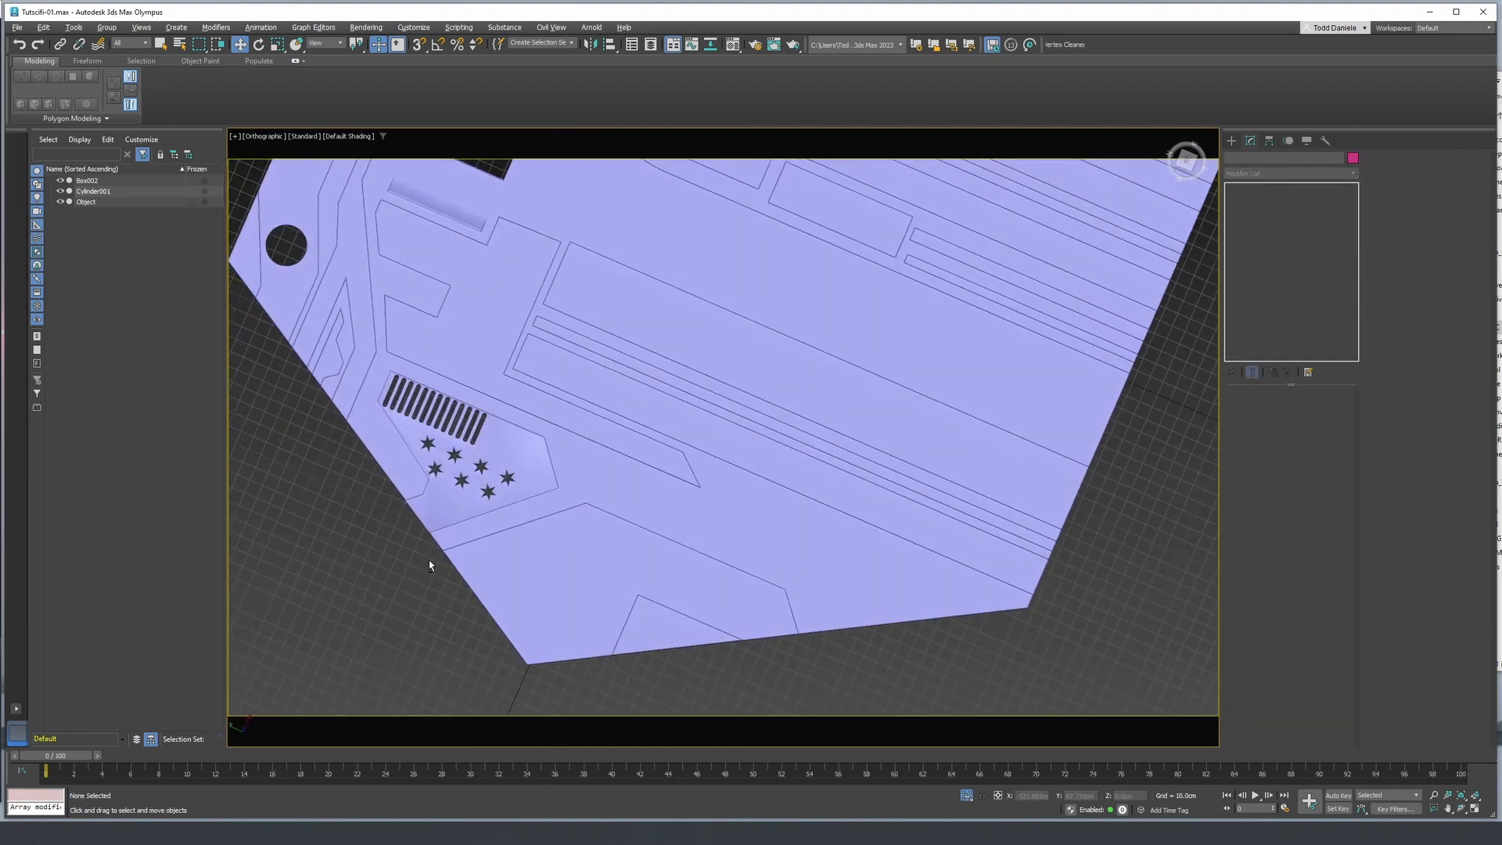
- Add a Weighted Normals modifier above the Chamfer on the slot-and-star piece, and clear the selection
left_click(504, 453)
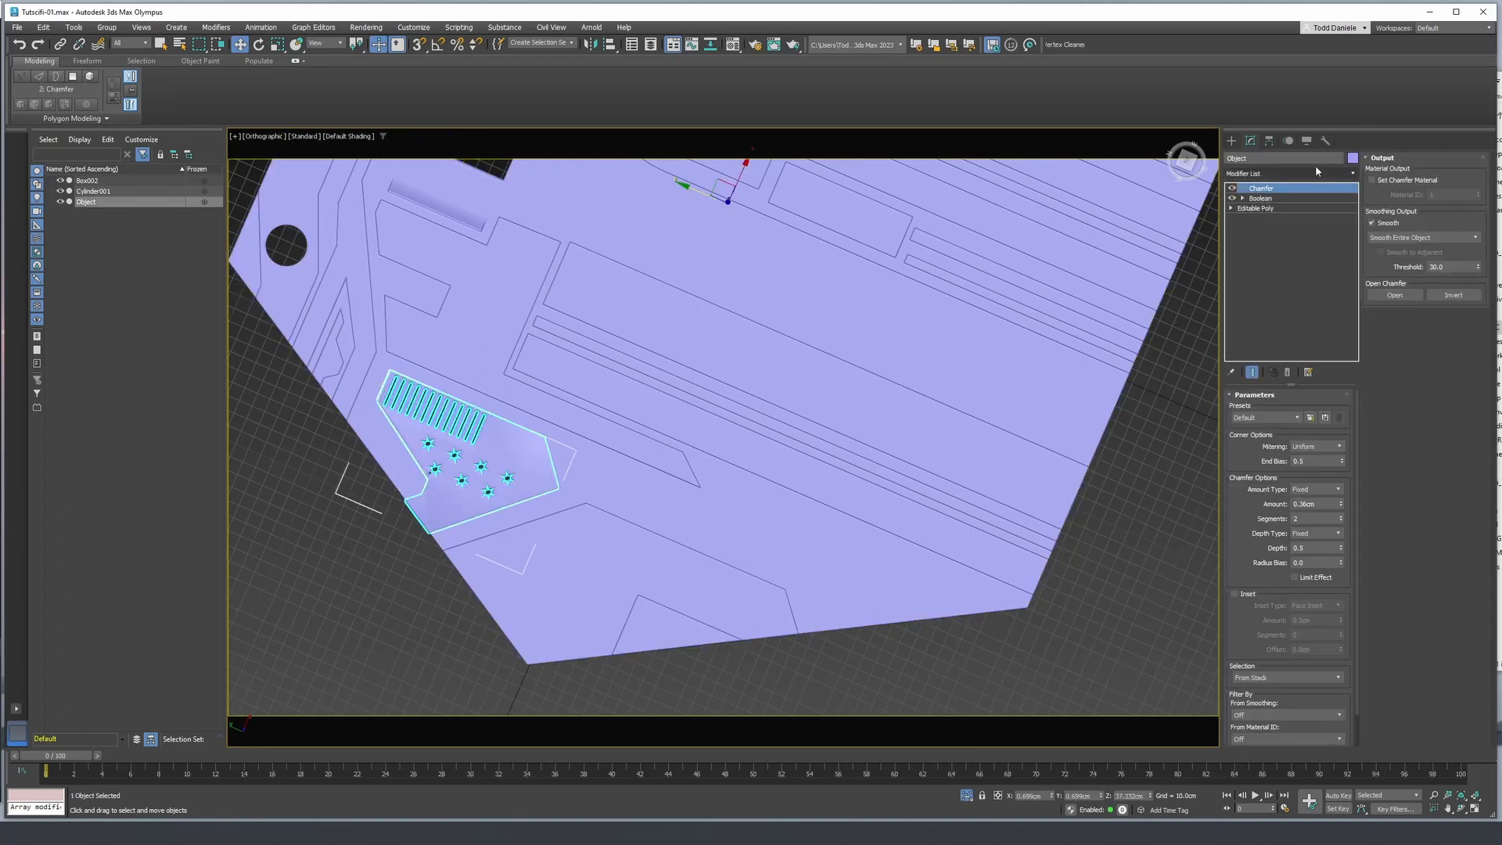
left_click(1294, 175)
type("we")
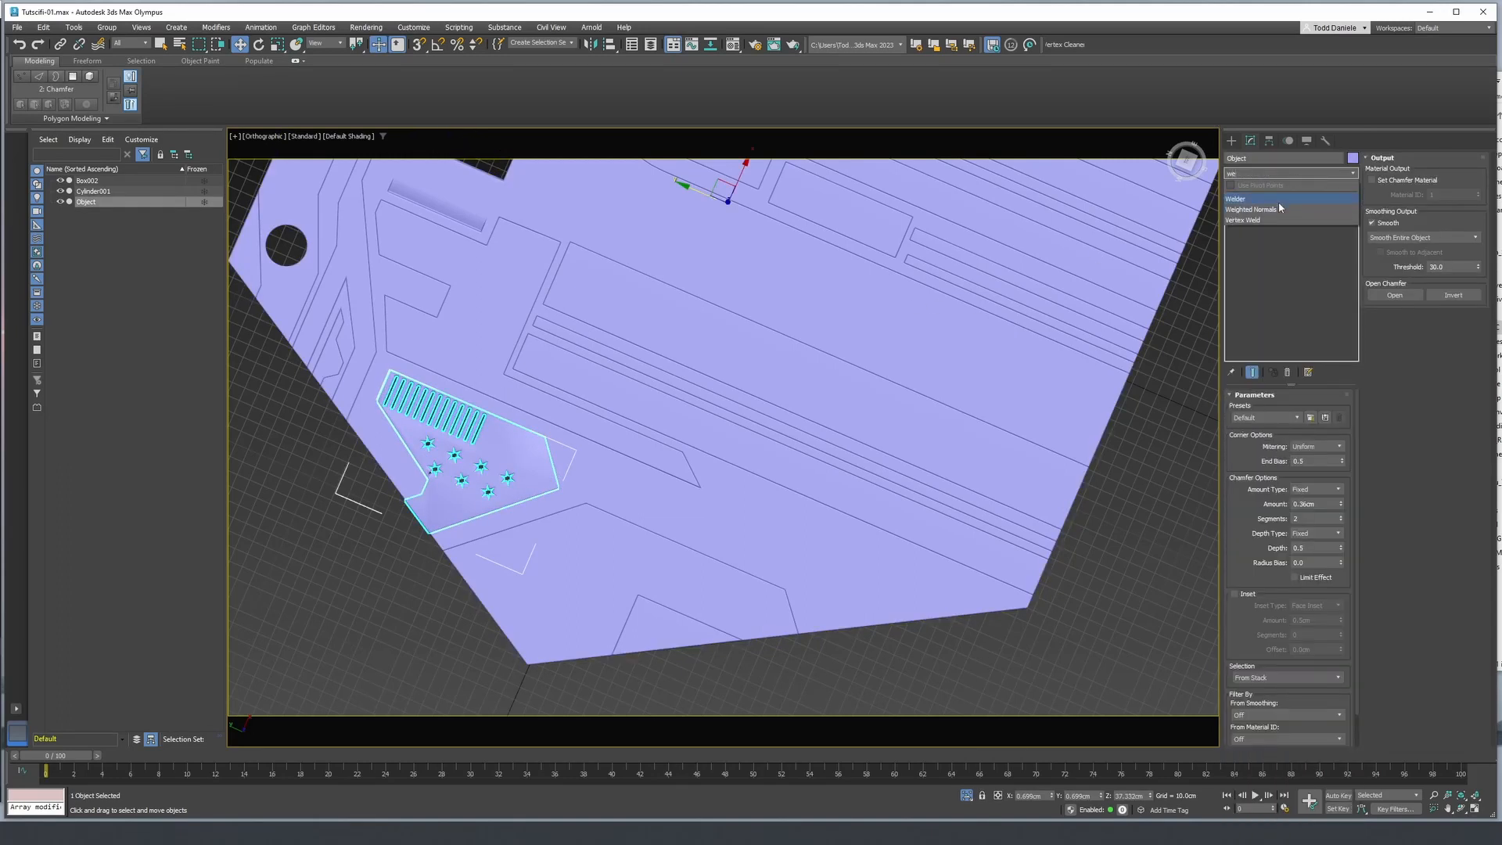
left_click(1278, 207)
left_click(344, 551)
- Examine the shading of the slot-and-star piece within the whole panel, with and without edged faces
middle_click_drag(432, 516, 525, 456)
scroll(547, 461, "down", 3)
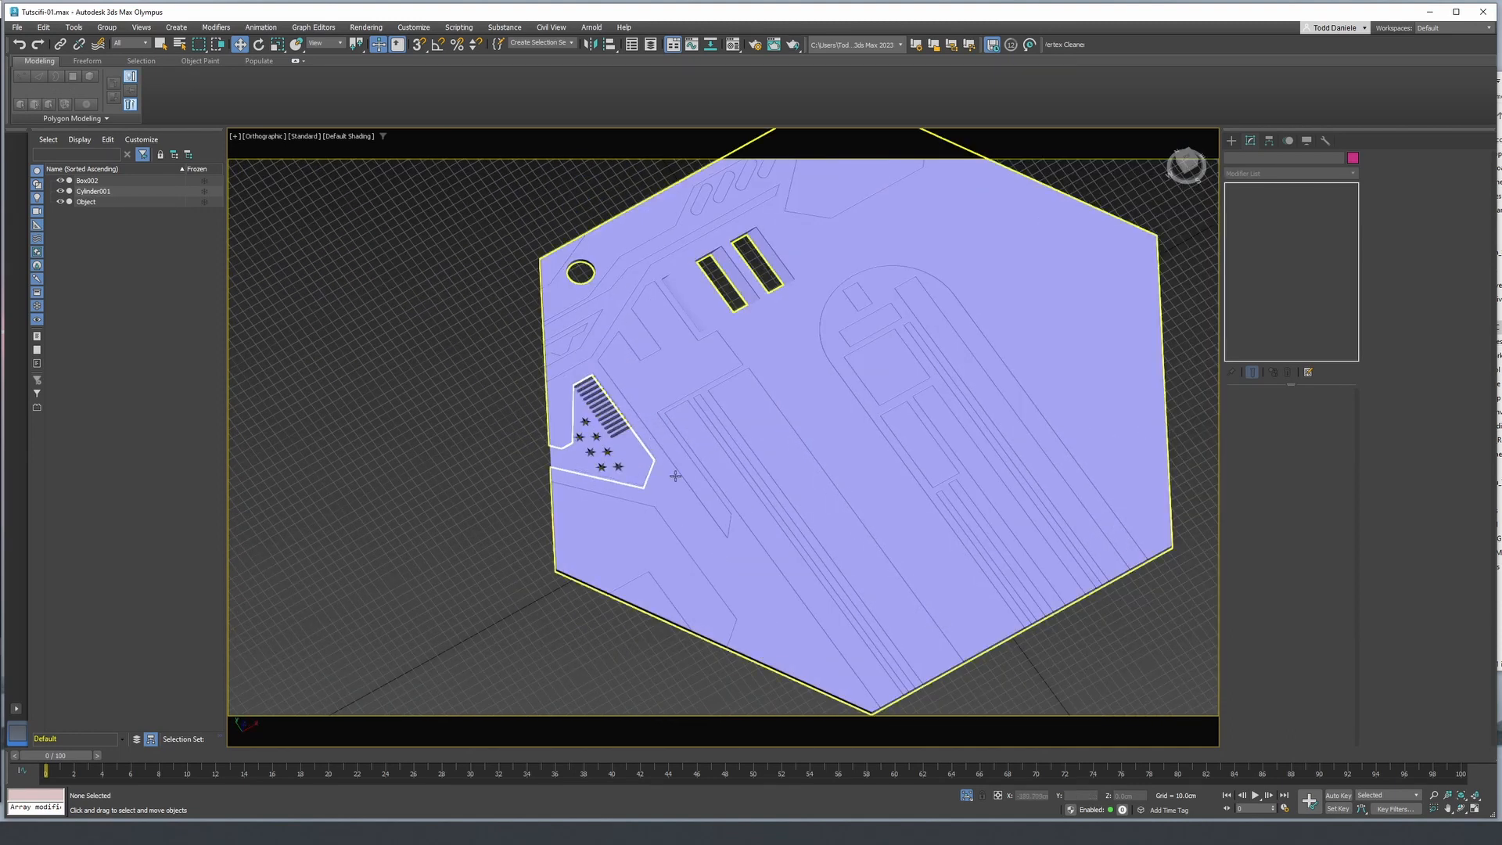
middle_click_drag(674, 473, 593, 404, "alt")
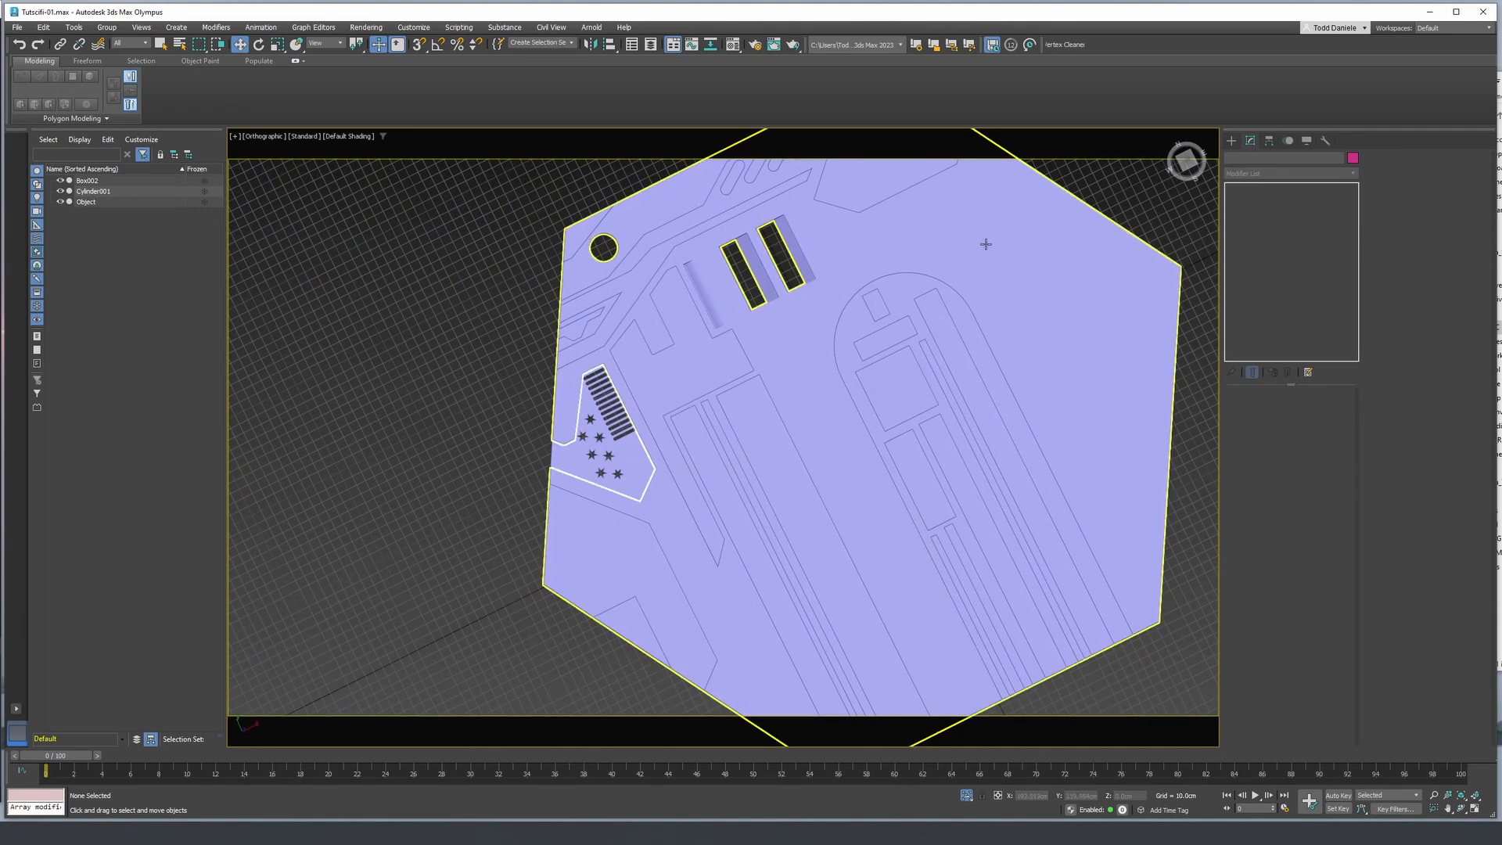
scroll(618, 438, "up", 3)
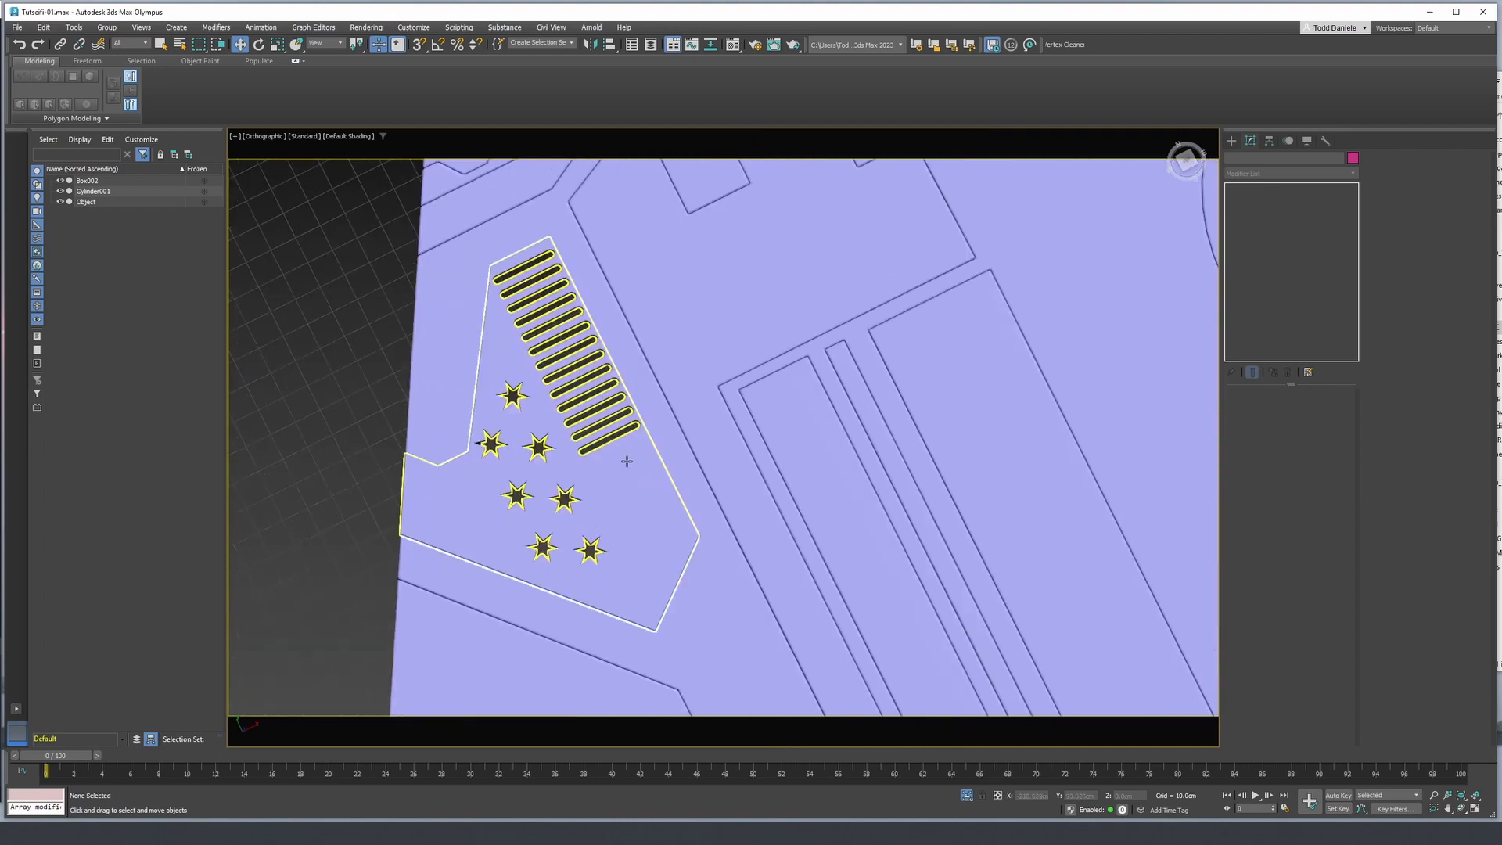
scroll(624, 460, "up", 3)
middle_click_drag(624, 460, 636, 397)
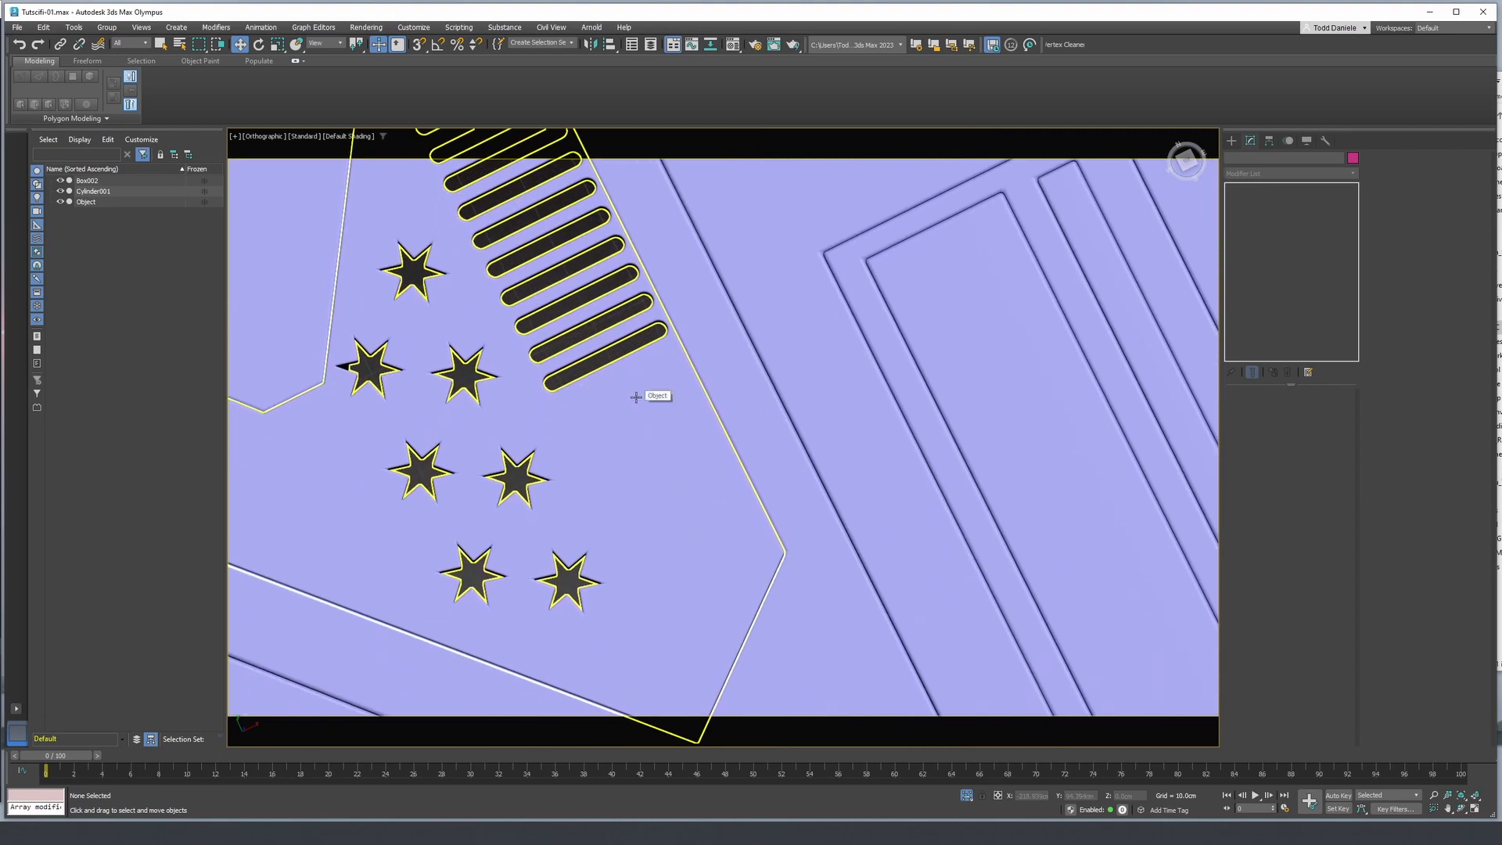
key("F4")
scroll(635, 395, "down", 2)
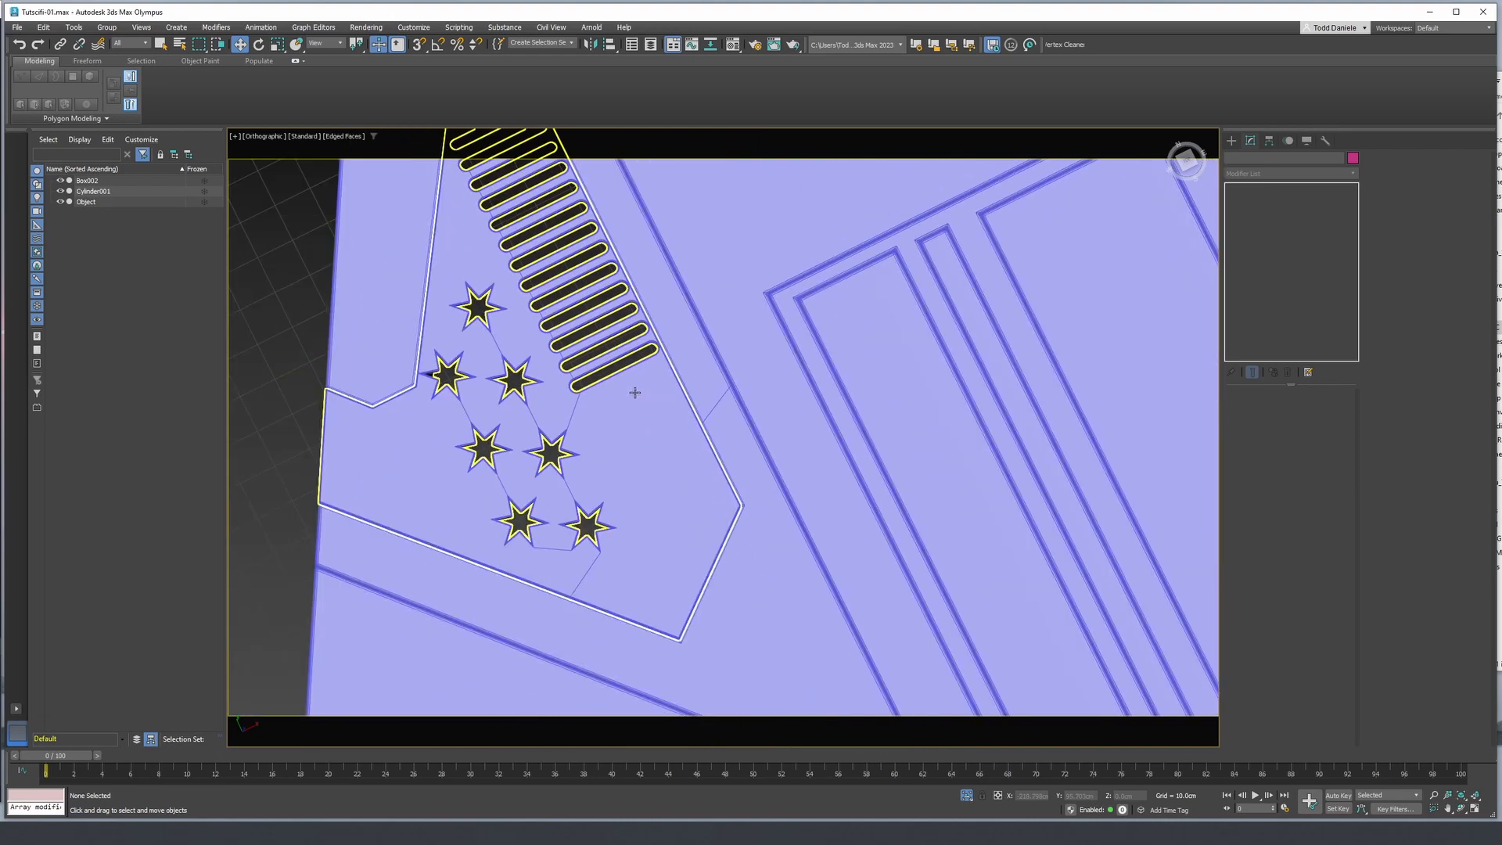
scroll(635, 392, "down", 2)
key("F4")
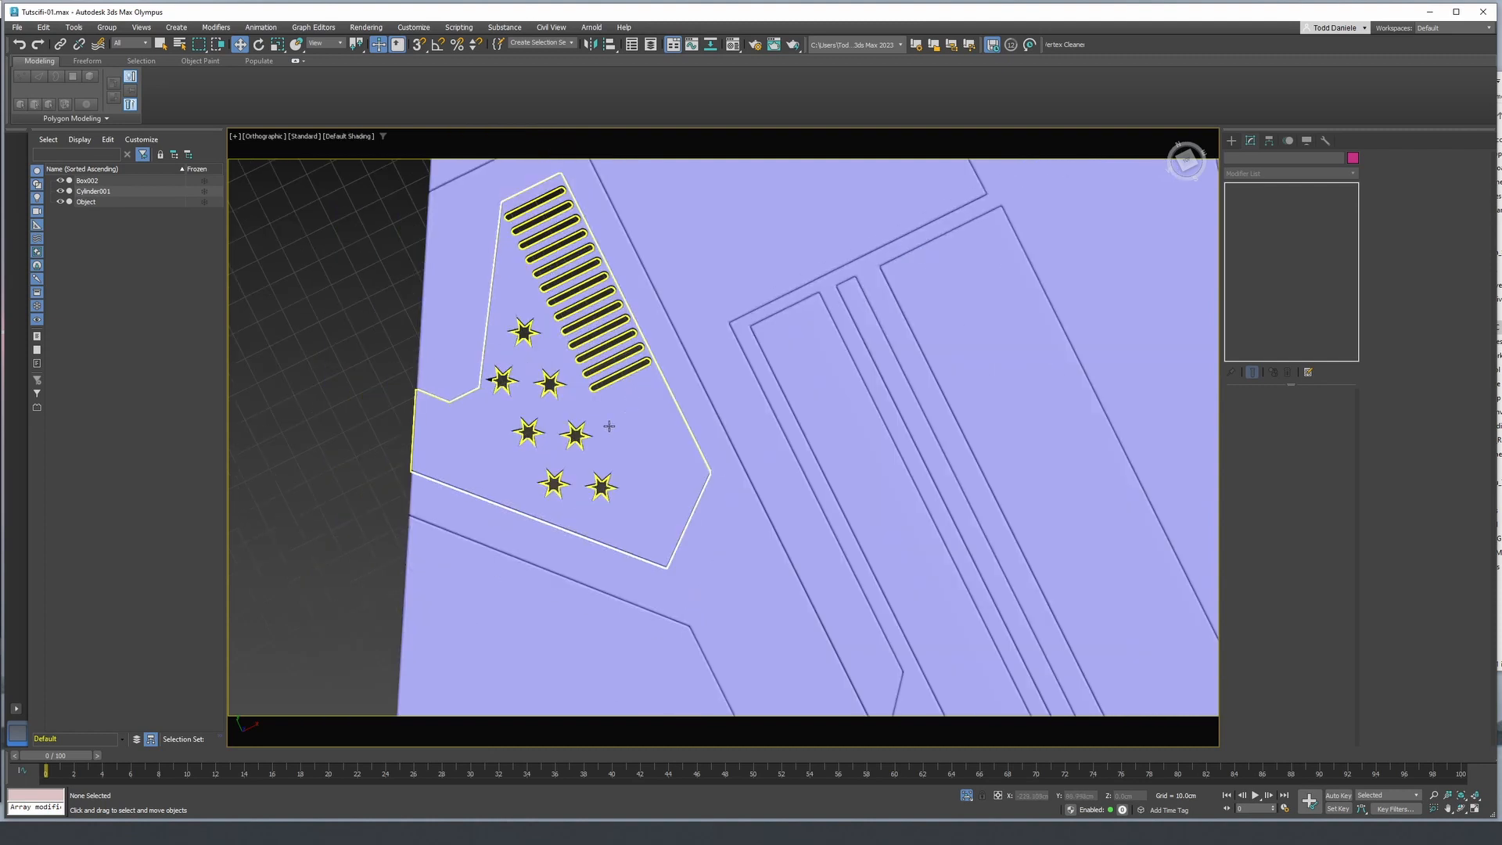
- Inspect the chamfered edges of the slots and stars up close at a low angle
middle_click_drag(388, 473, 379, 406, "alt")
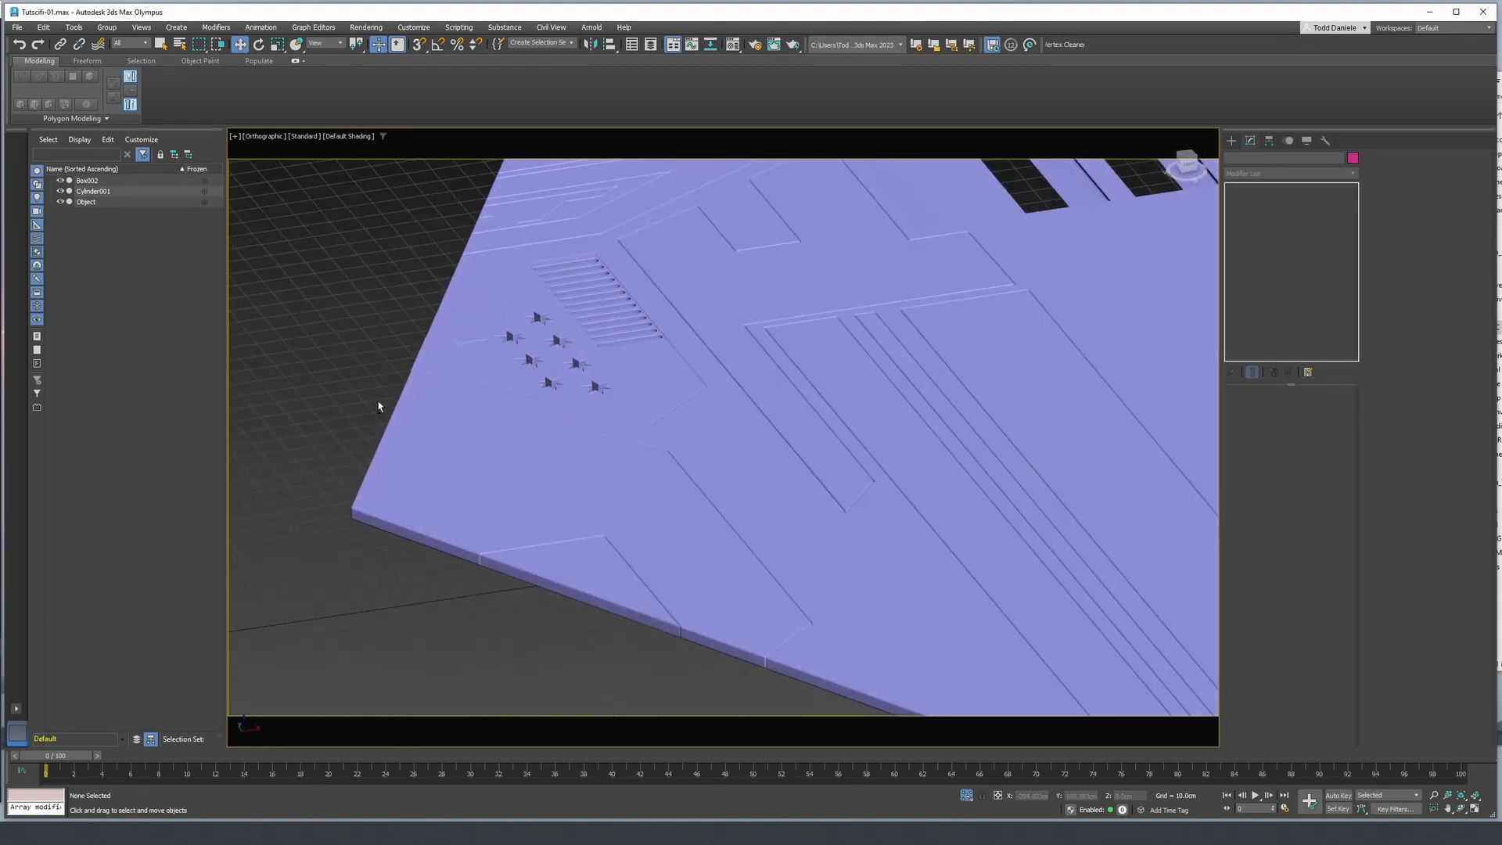
scroll(515, 396, "up", 8)
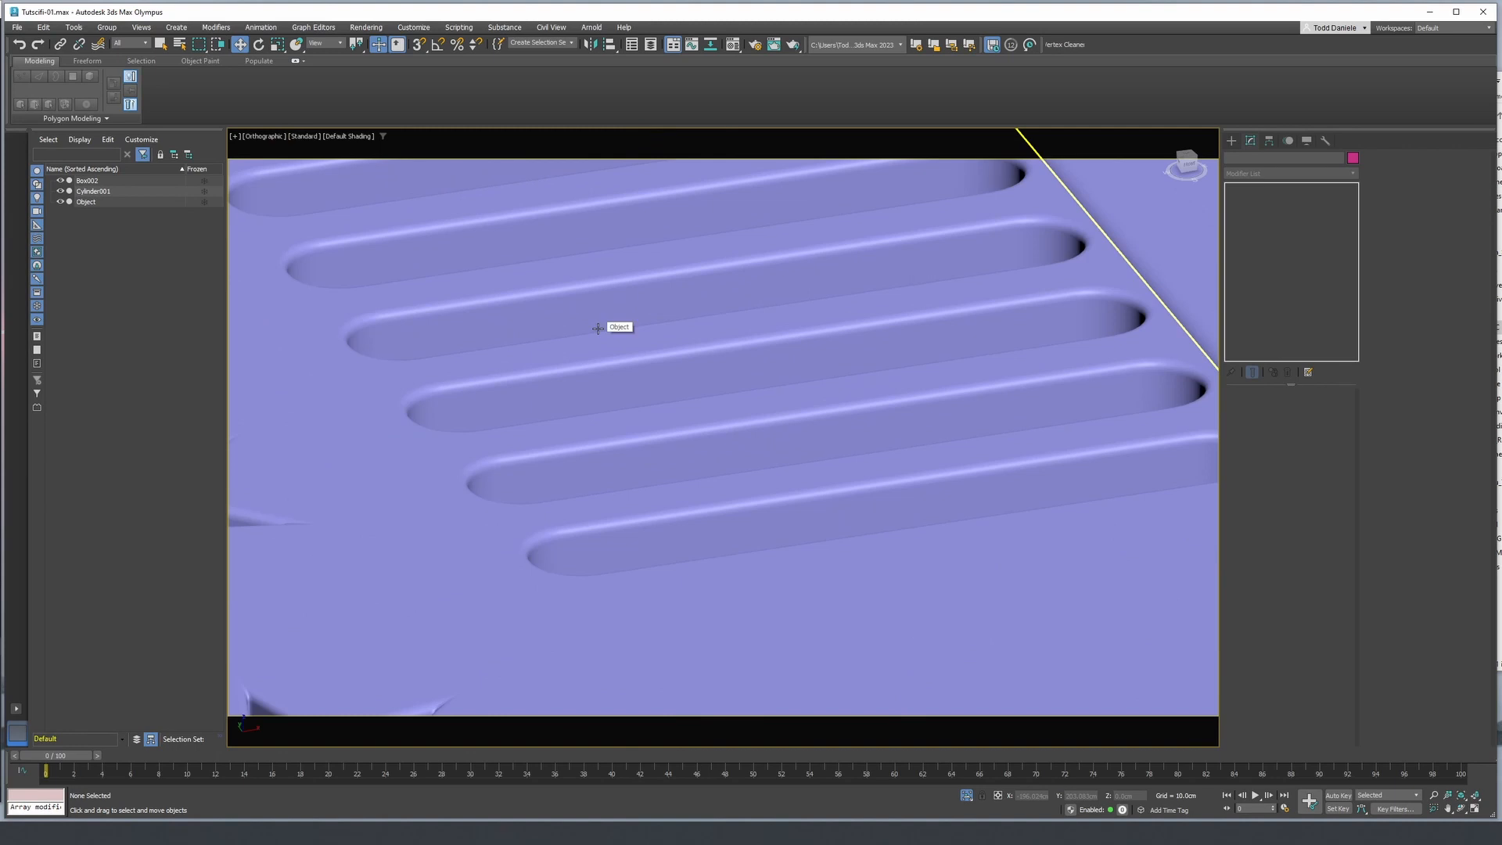
scroll(597, 330, "down", 4)
middle_click_drag(513, 406, 729, 355)
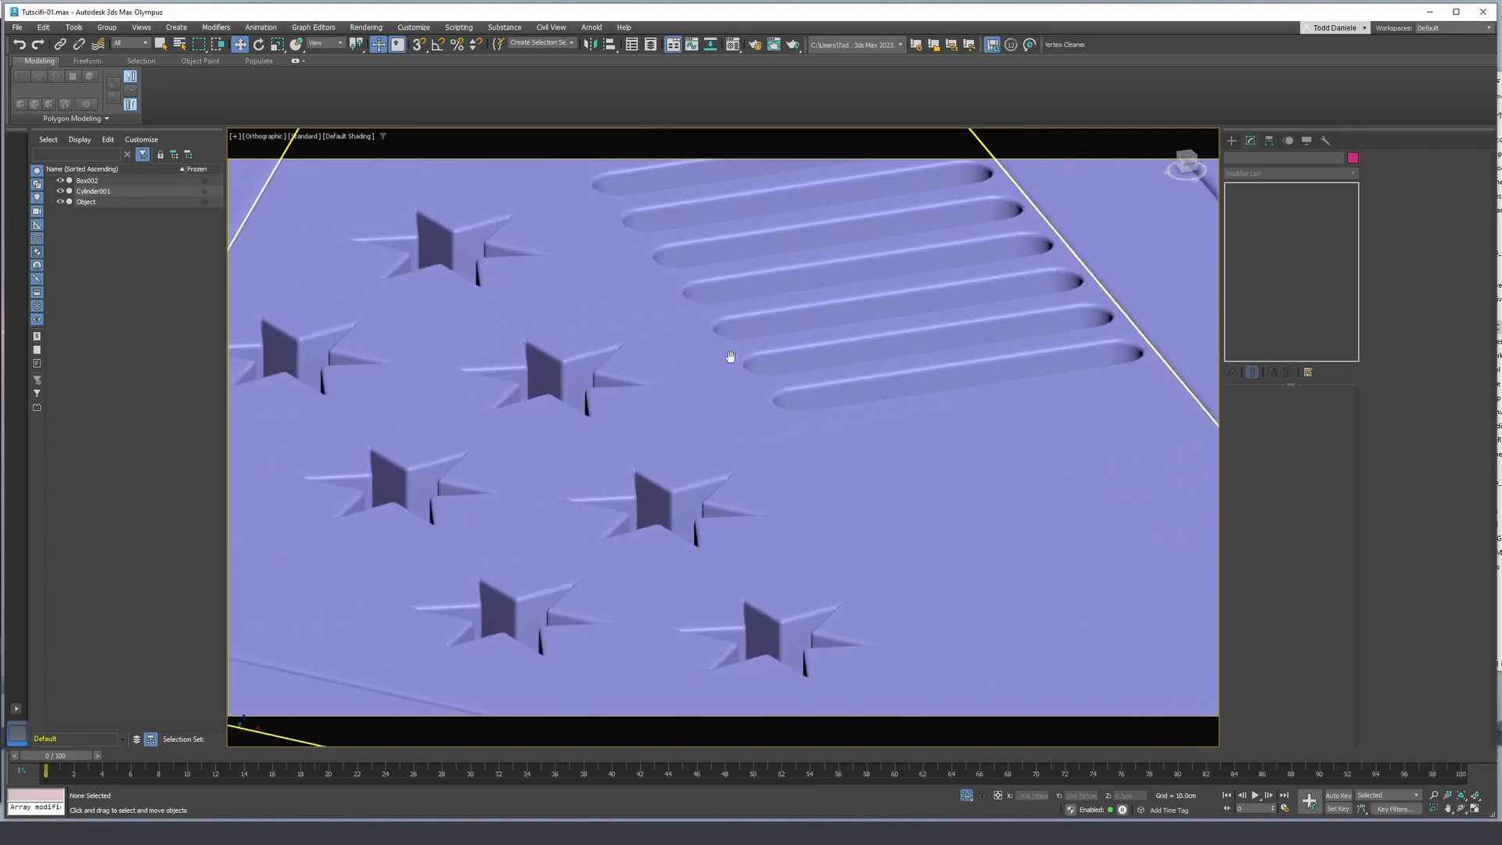
scroll(728, 355, "down", 4)
scroll(728, 355, "down", 8)
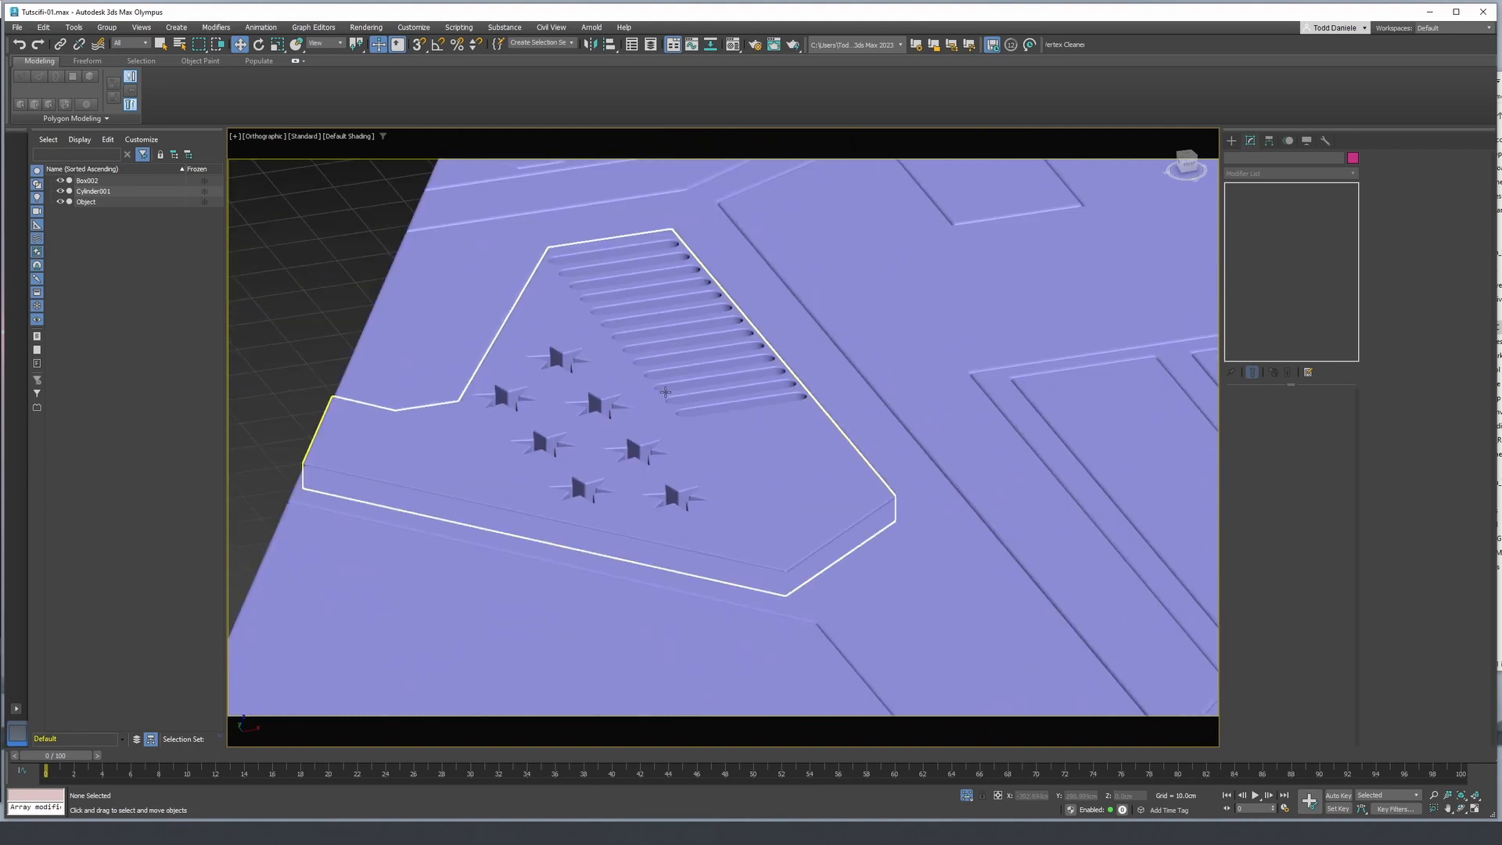
scroll(669, 387, "down", 10)
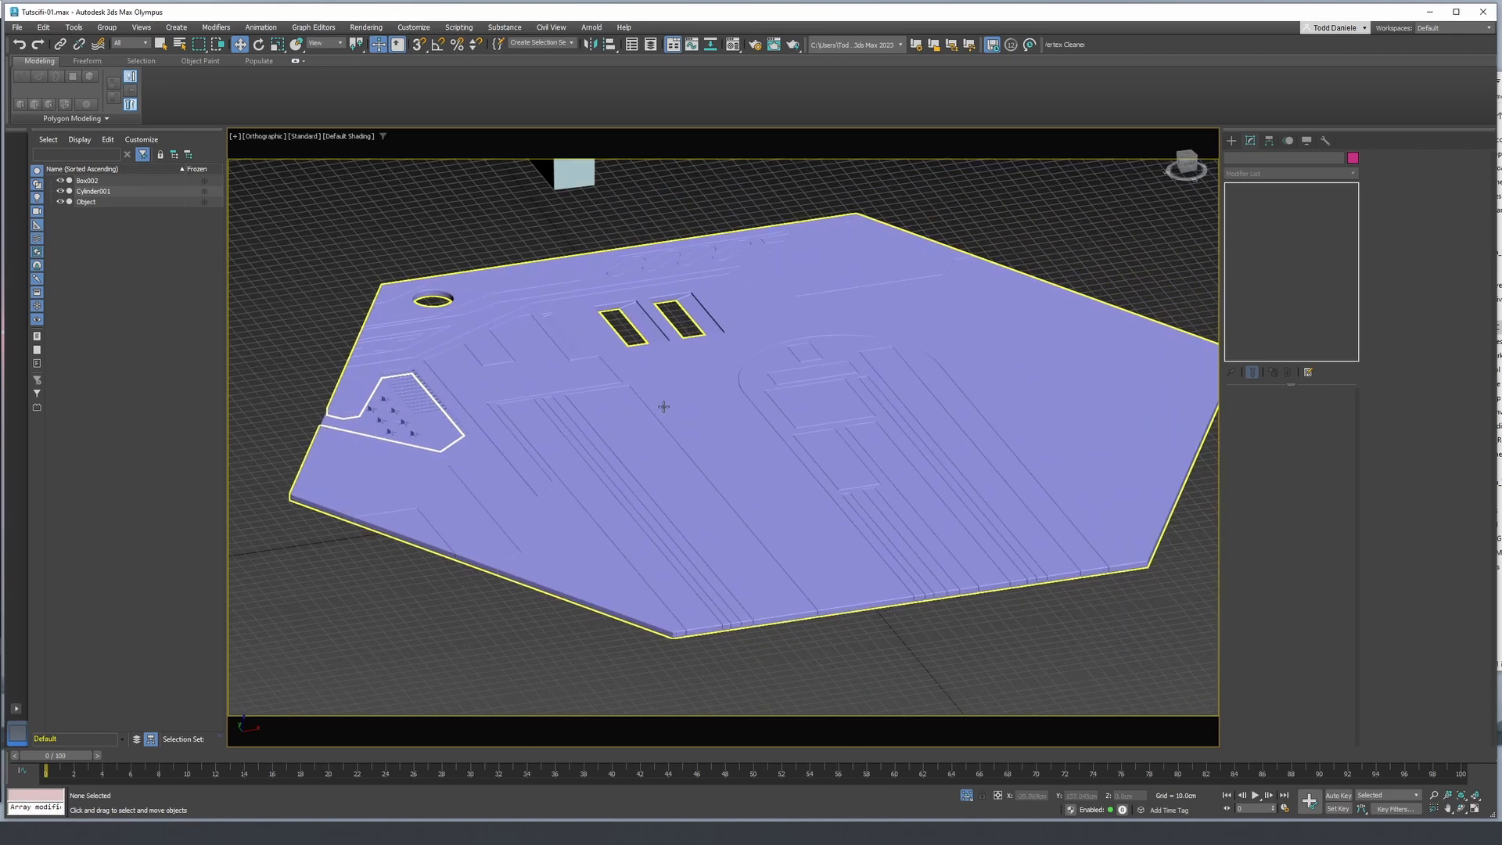
- Clone the hexagonal panel and its cutout piece as one copy, set it diagonally beside the original with a narrow gap, and clear the selection
middle_click_drag(678, 395, 681, 354, "alt")
scroll(681, 354, "down", 4)
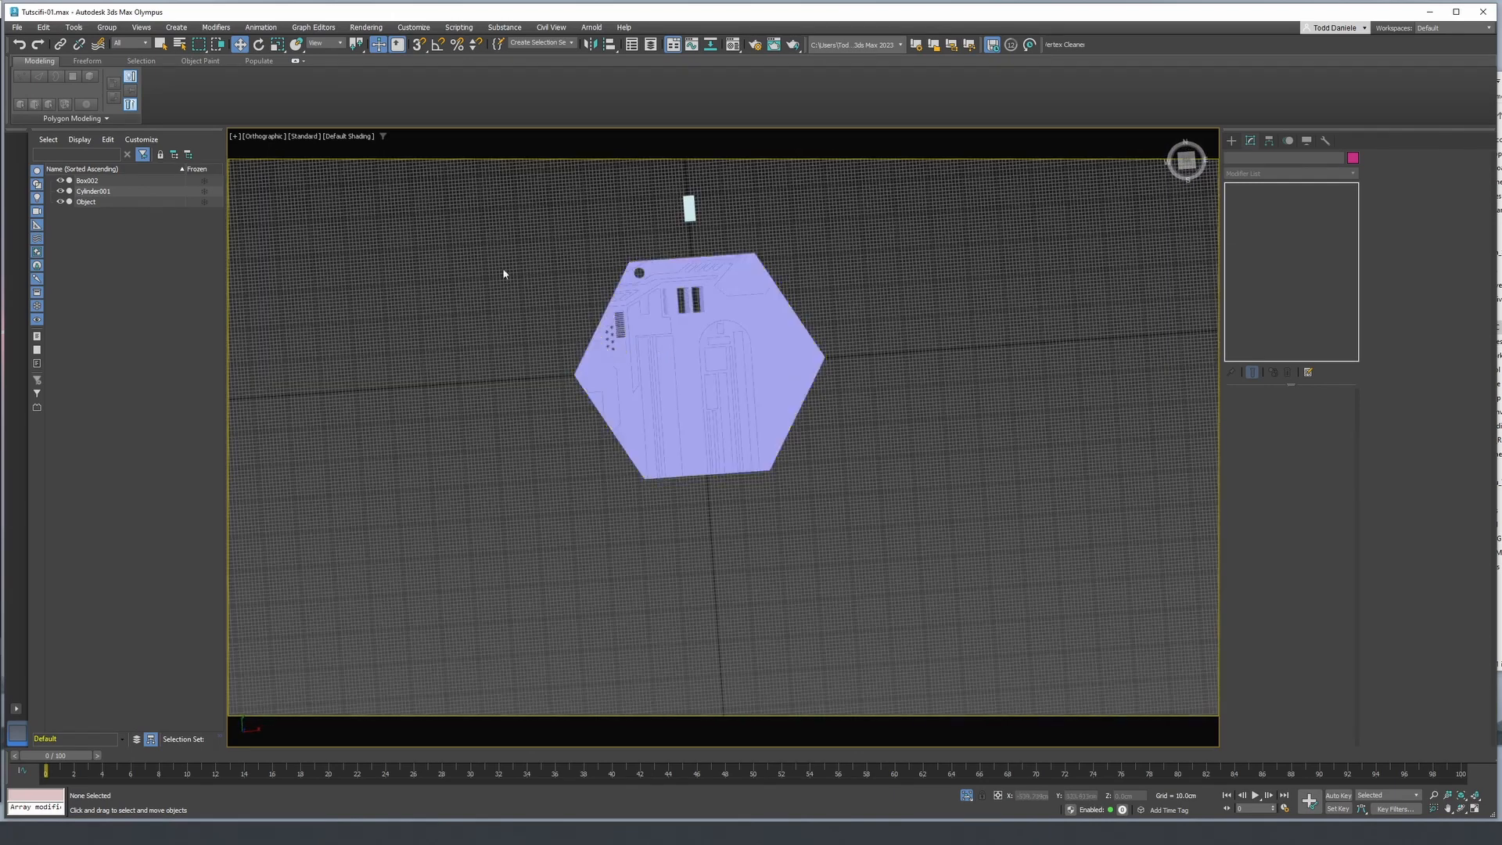
left_click_drag(502, 267, 996, 520)
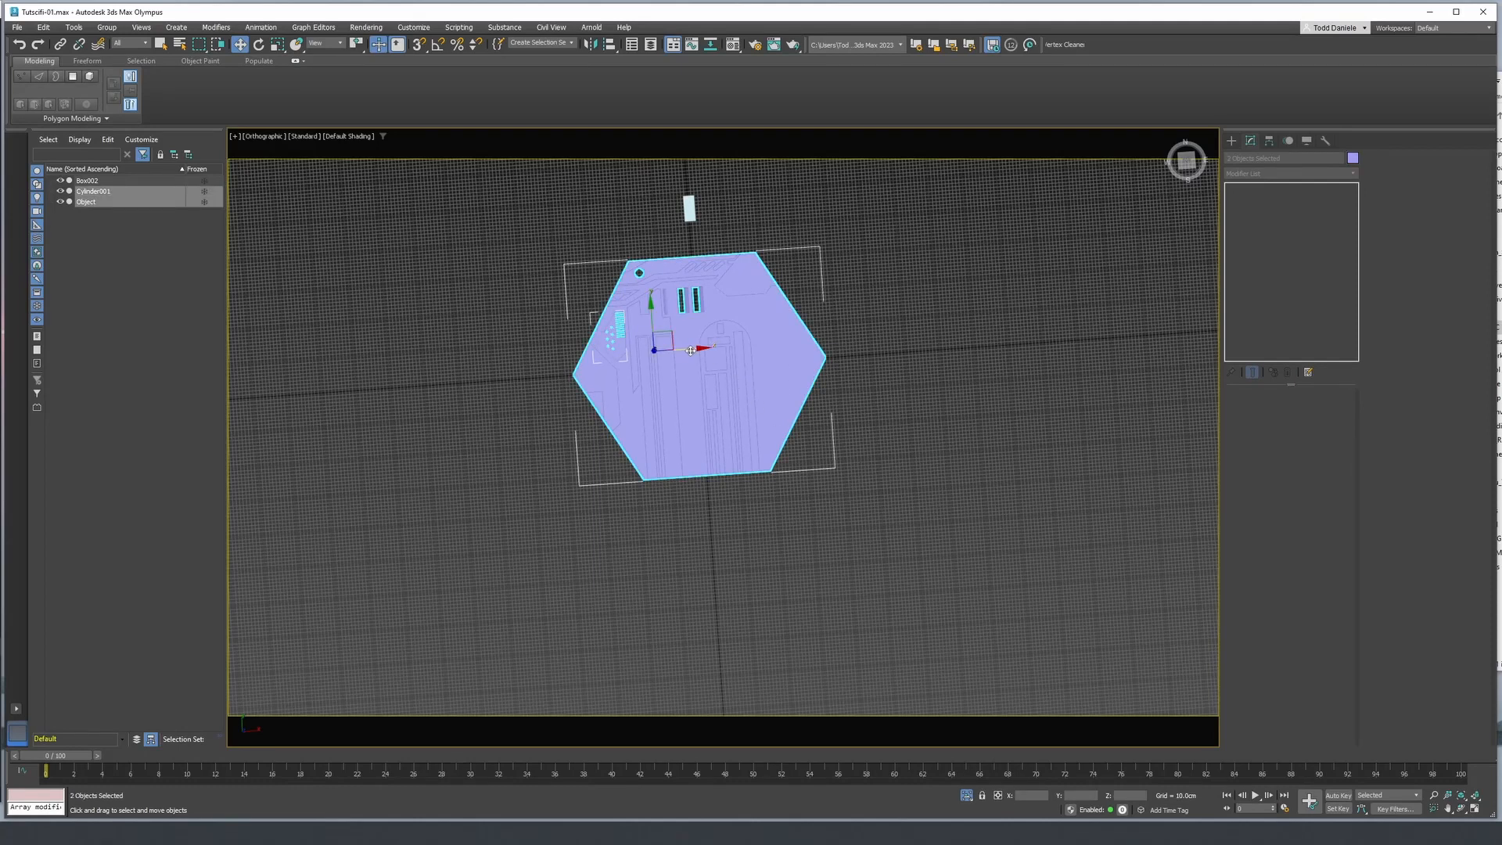
mouse_move(690, 349)
left_mouse_down("shift")
mouse_move(991, 328)
mouse_move(972, 330)
left_mouse_up("shift")
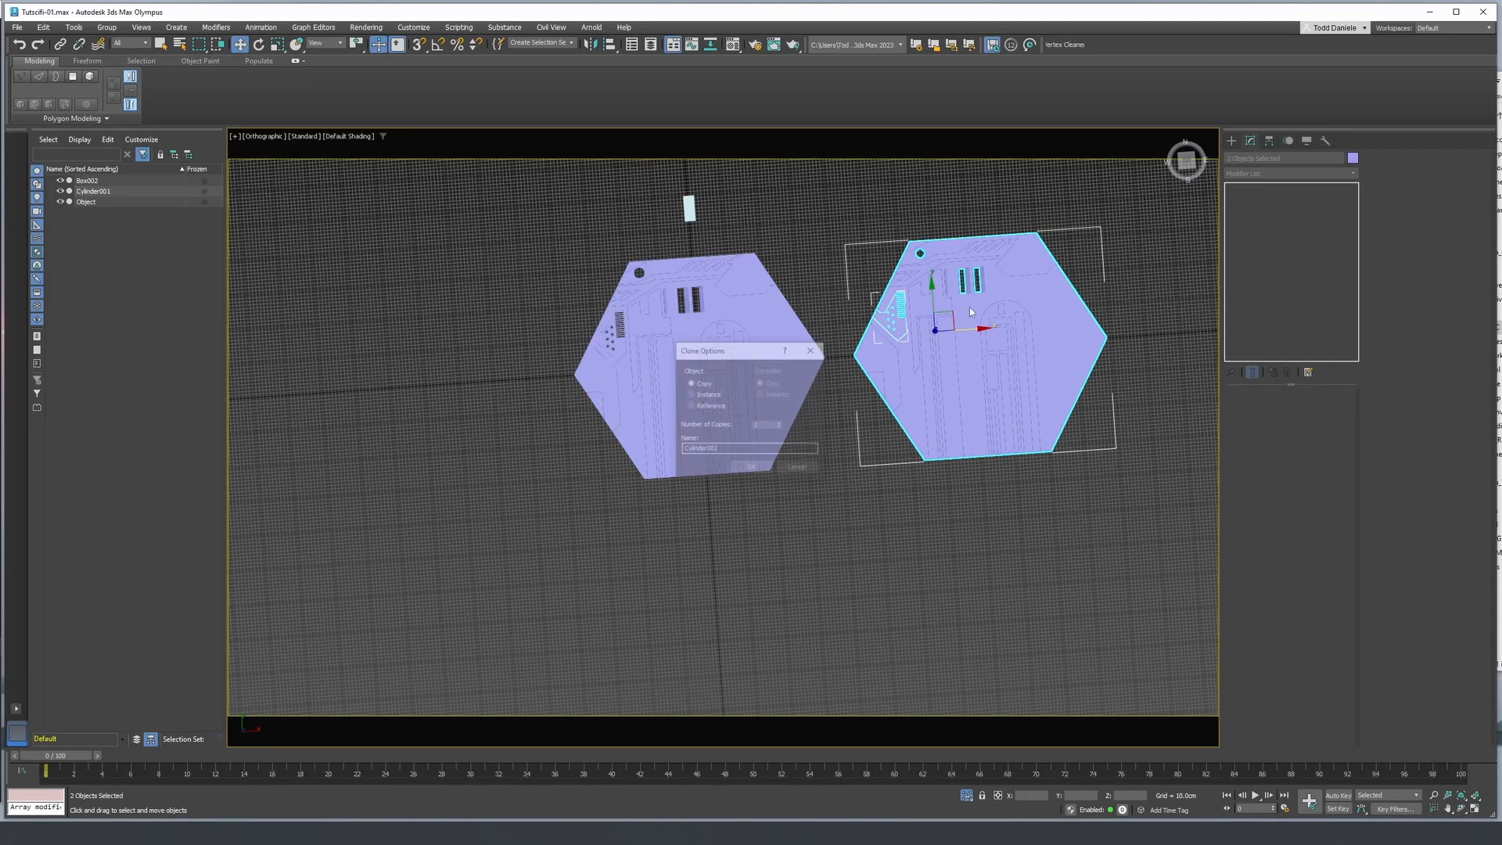
left_click(764, 469)
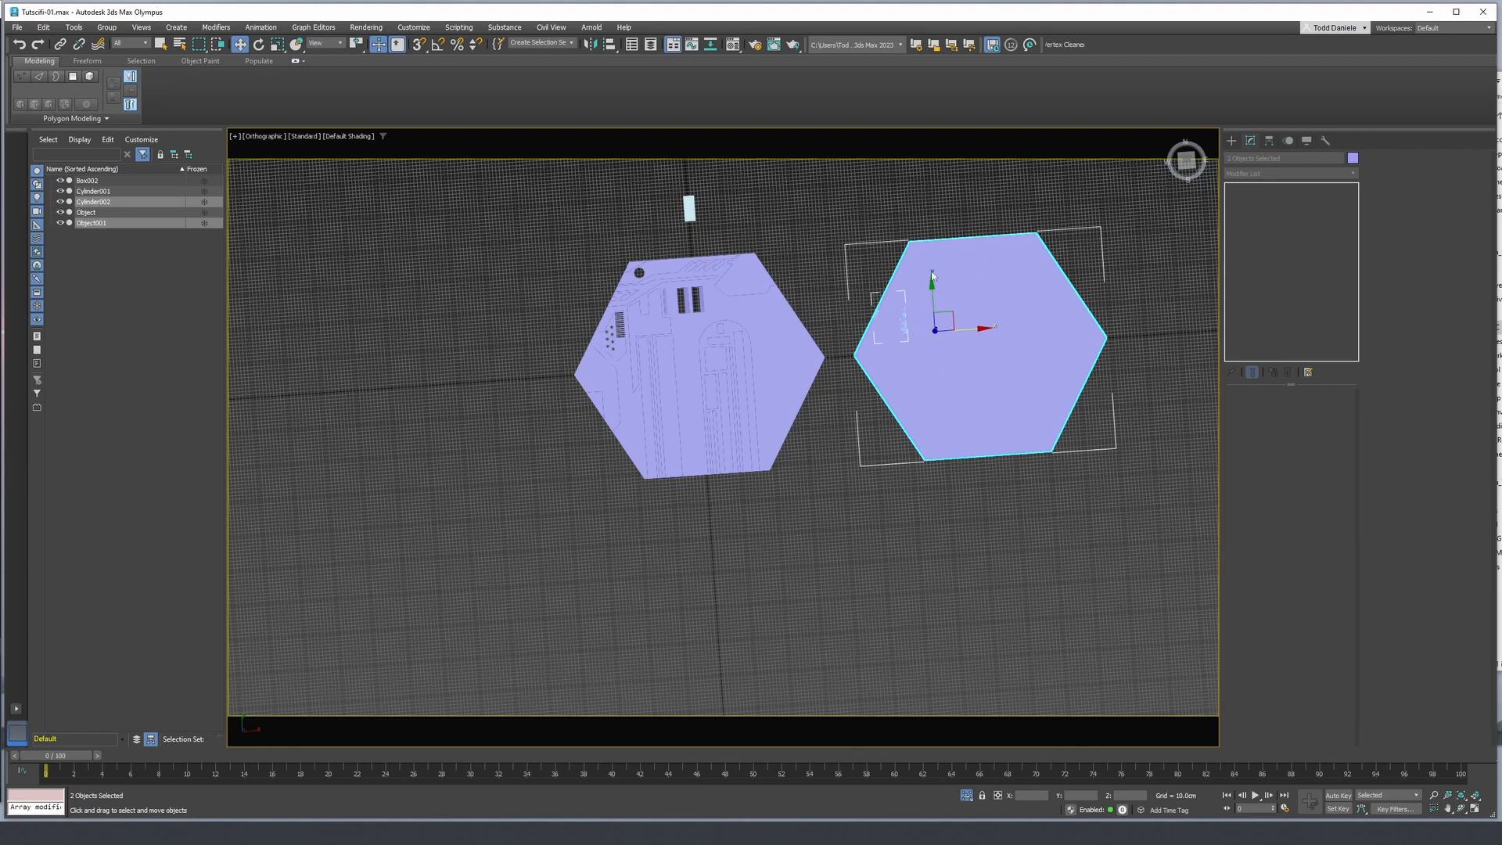
mouse_move(936, 275)
left_mouse_down()
mouse_move(925, 195)
mouse_move(949, 223)
mouse_move(876, 221)
mouse_move(839, 198)
left_mouse_up()
mouse_move(858, 317)
middle_mouse_down()
mouse_move(844, 438)
mouse_move(847, 421)
mouse_move(877, 414)
mouse_move(888, 483)
middle_mouse_up()
key("F4")
key("F4")
left_click(940, 422)
- Review the two adjoining panels and their slot and star details from several angles, with and without edged faces
middle_click_drag(887, 483, 882, 540)
scroll(886, 342, "up", 4)
scroll(881, 390, "down", 4)
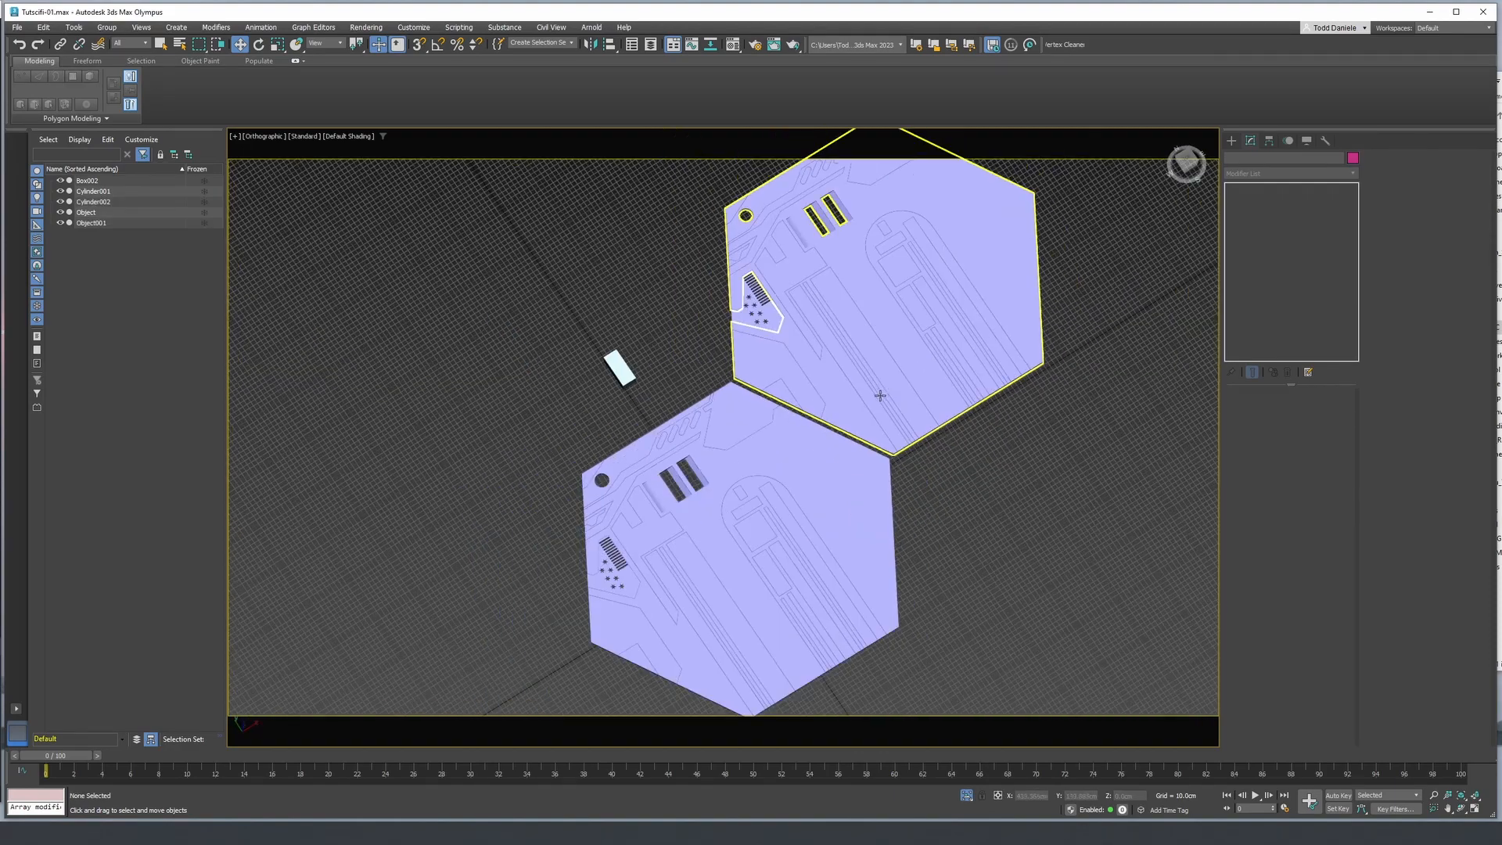
middle_click_drag(881, 395, 789, 371, "alt")
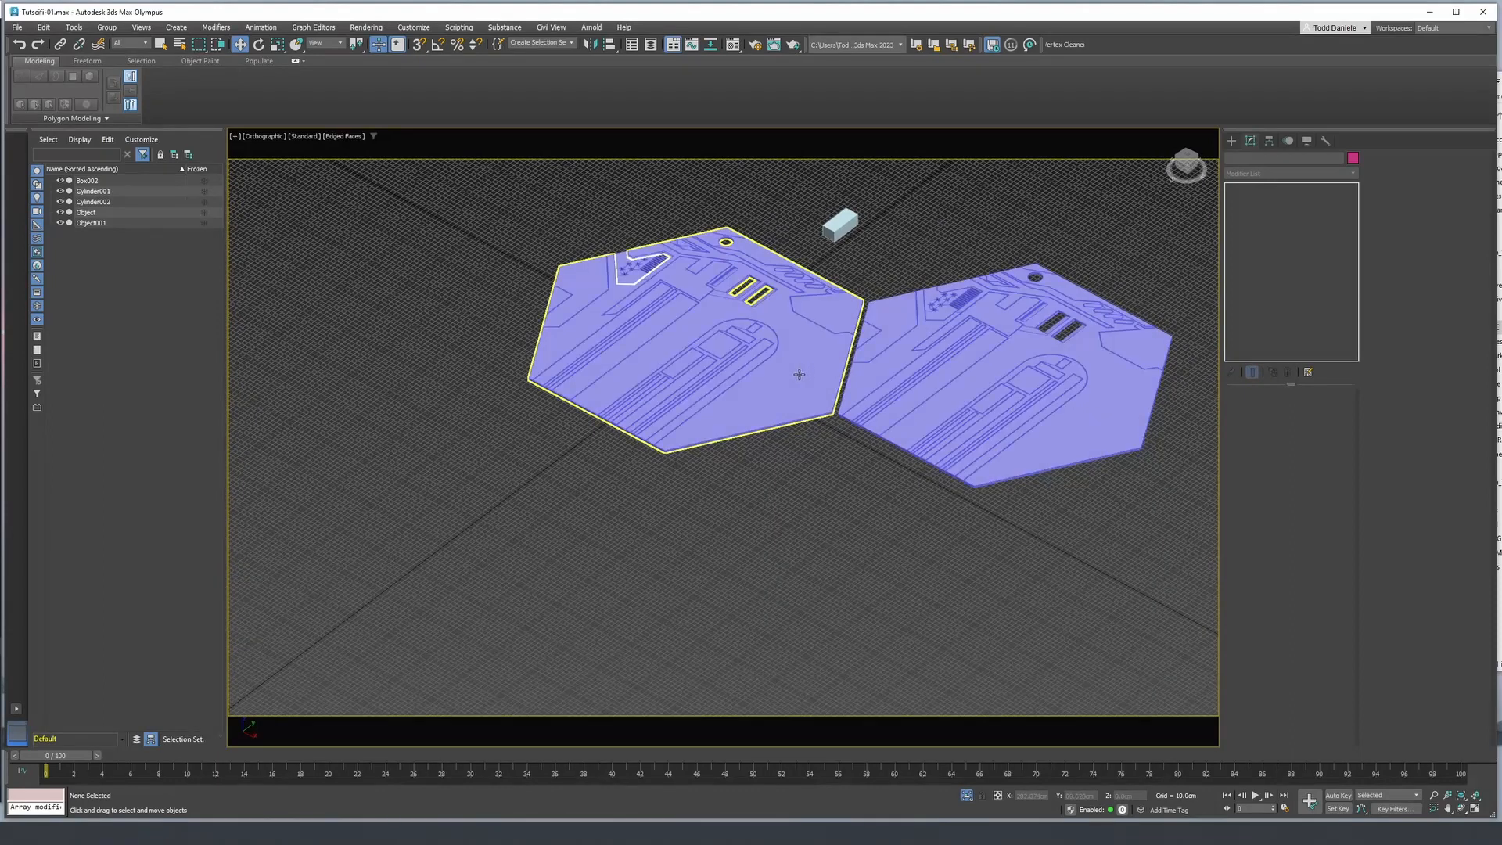
scroll(856, 360, "up", 4)
scroll(808, 439, "down", 5)
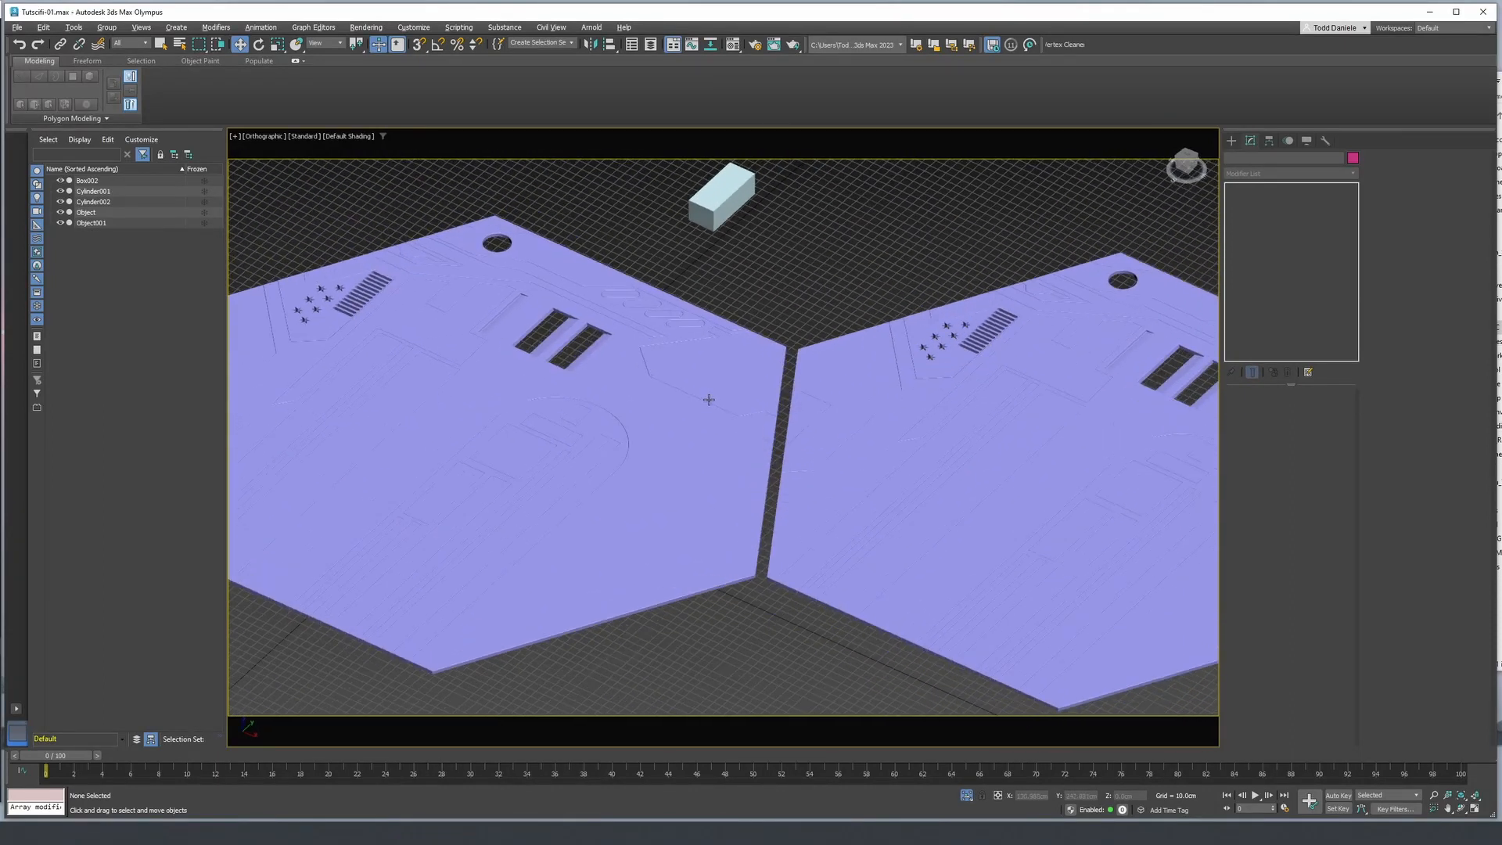
middle_click_drag(704, 396, 802, 444, "alt")
scroll(662, 543, "up", 6)
middle_click_drag(583, 551, 697, 476)
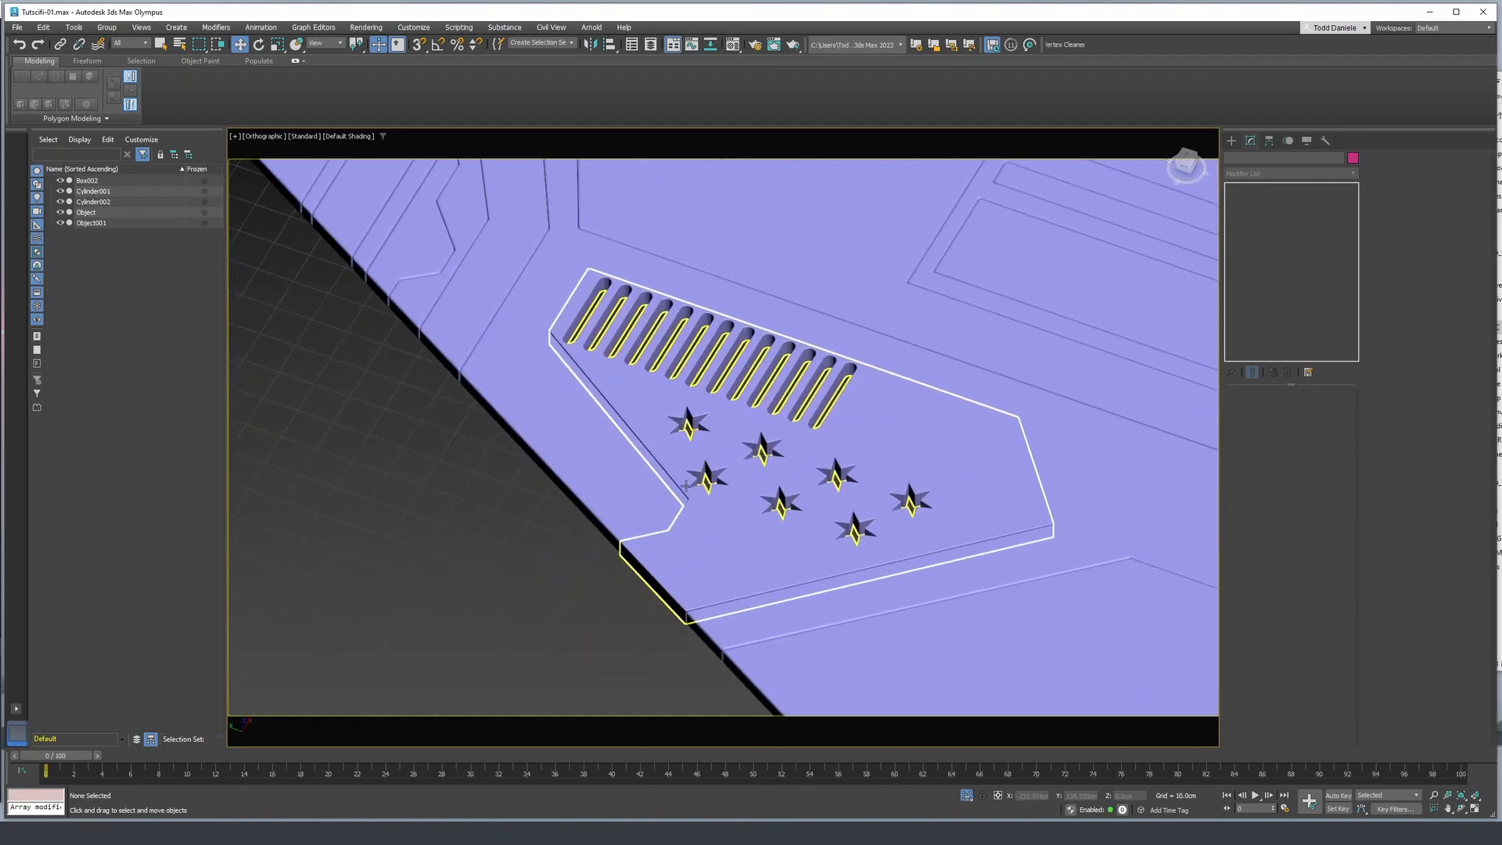
key("F4")
scroll(547, 531, "down", 8)
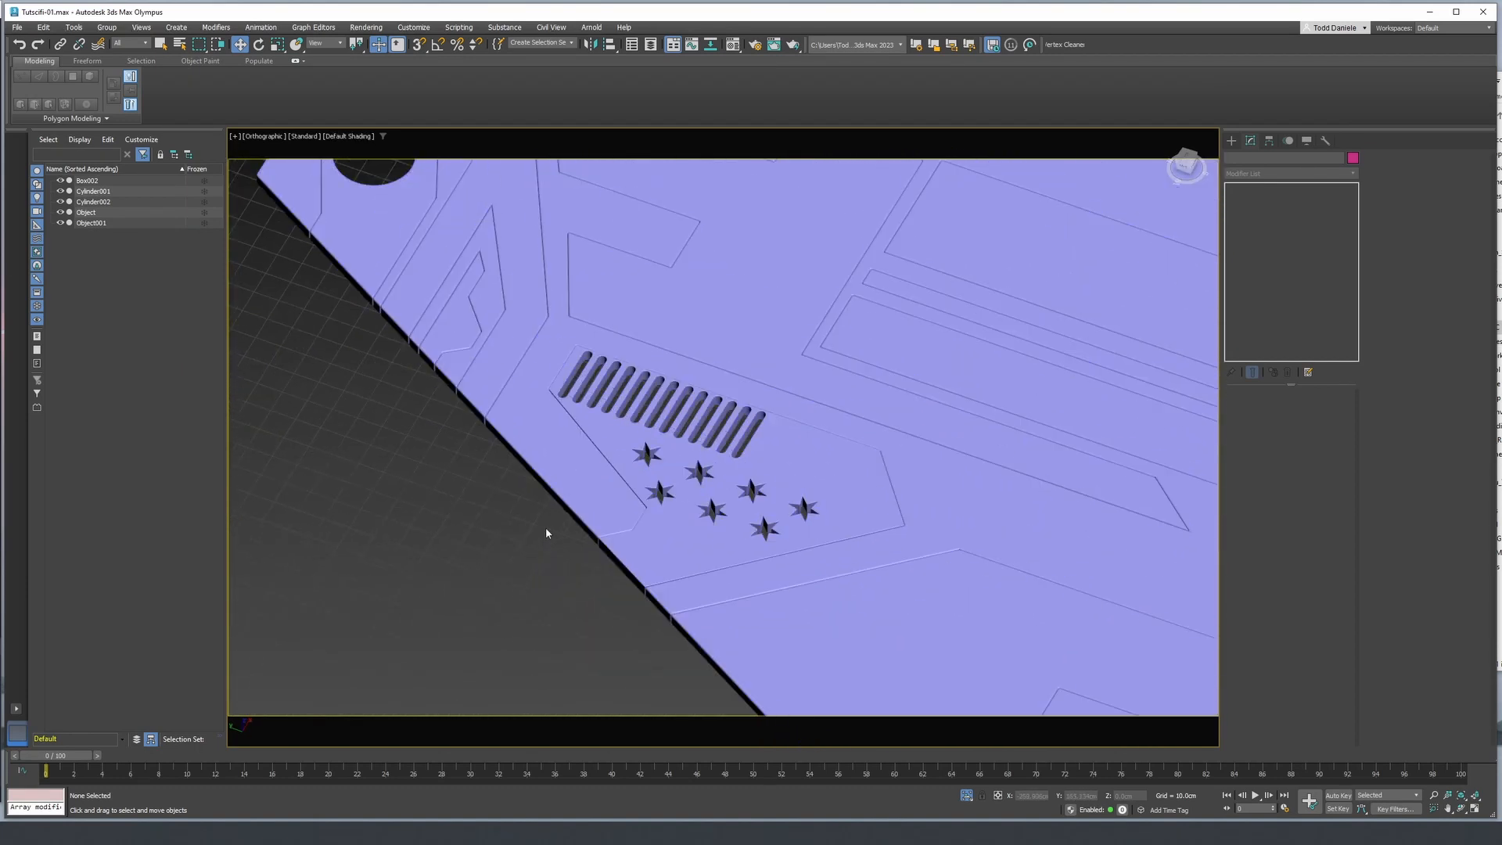
scroll(782, 447, "down", 4)
key("F4")
middle_click_drag(779, 448, 720, 486)
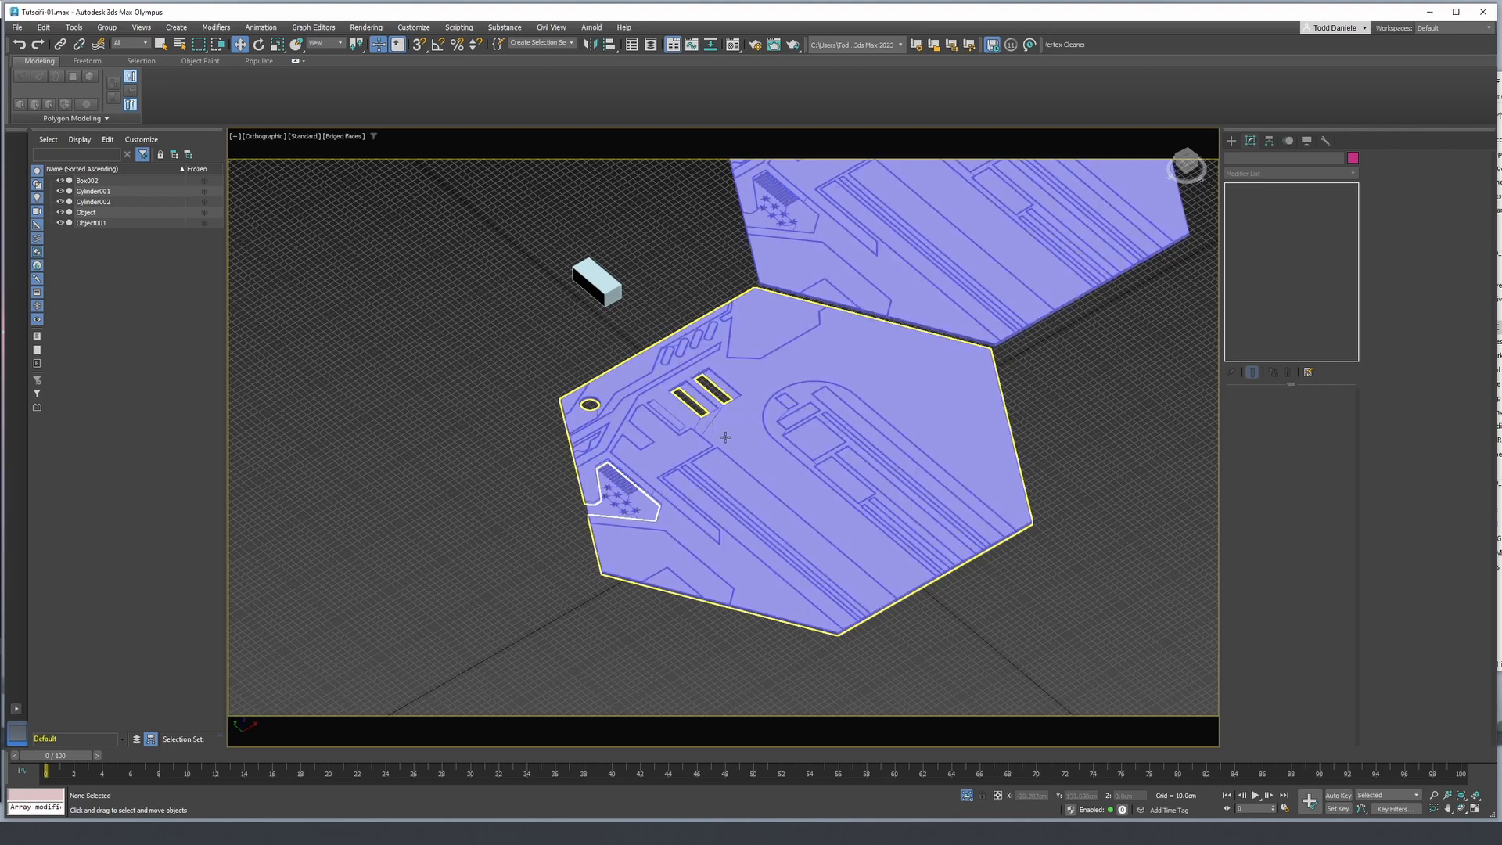
- Examine the original panel from above and at low angles, comparing its seams with and without edged faces
middle_click_drag(932, 439, 881, 505, "alt")
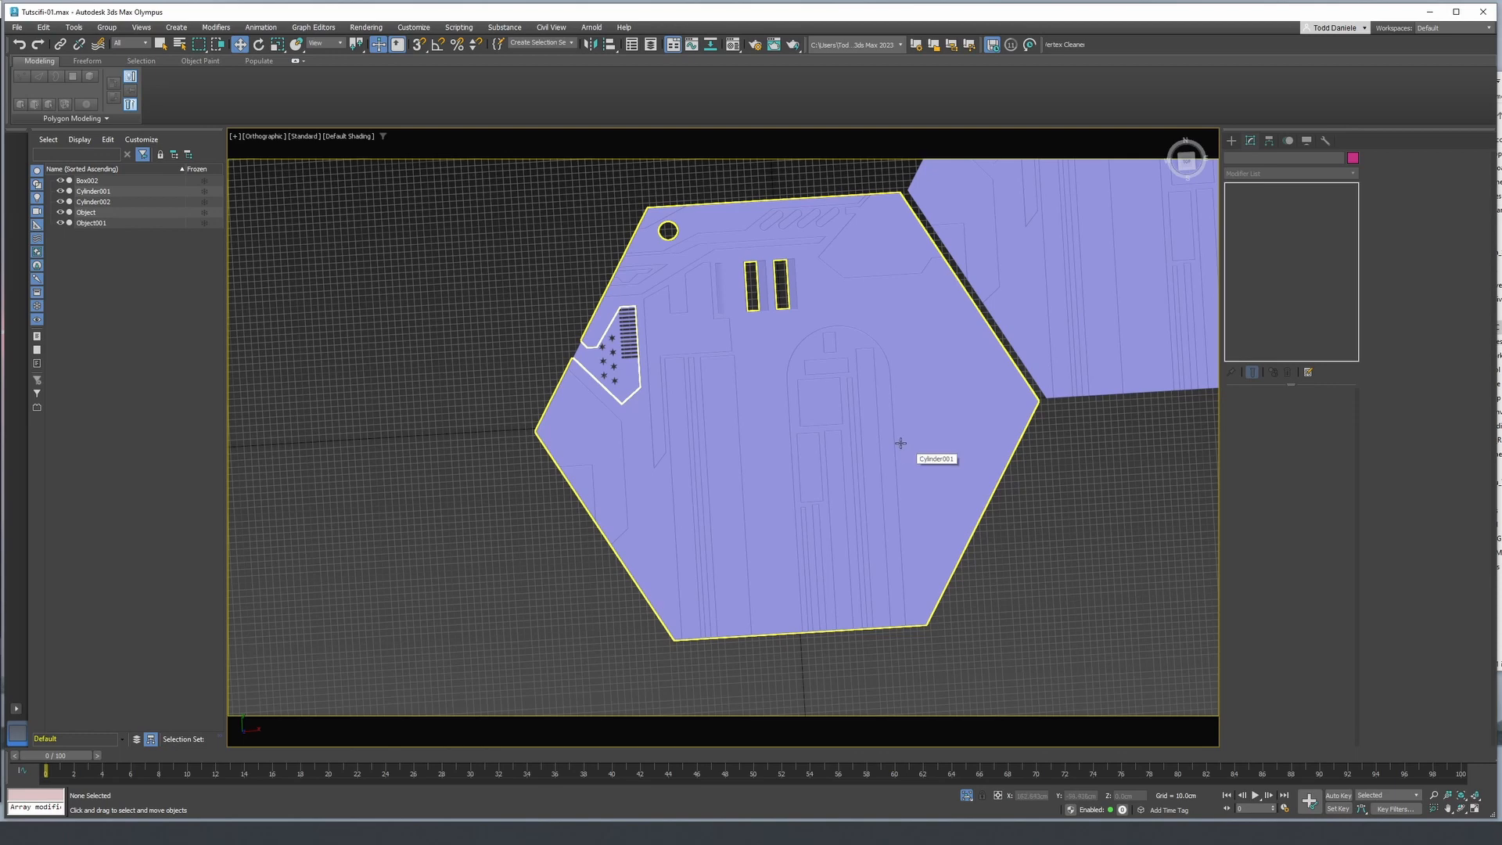
middle_click_drag(901, 442, 753, 447, "alt")
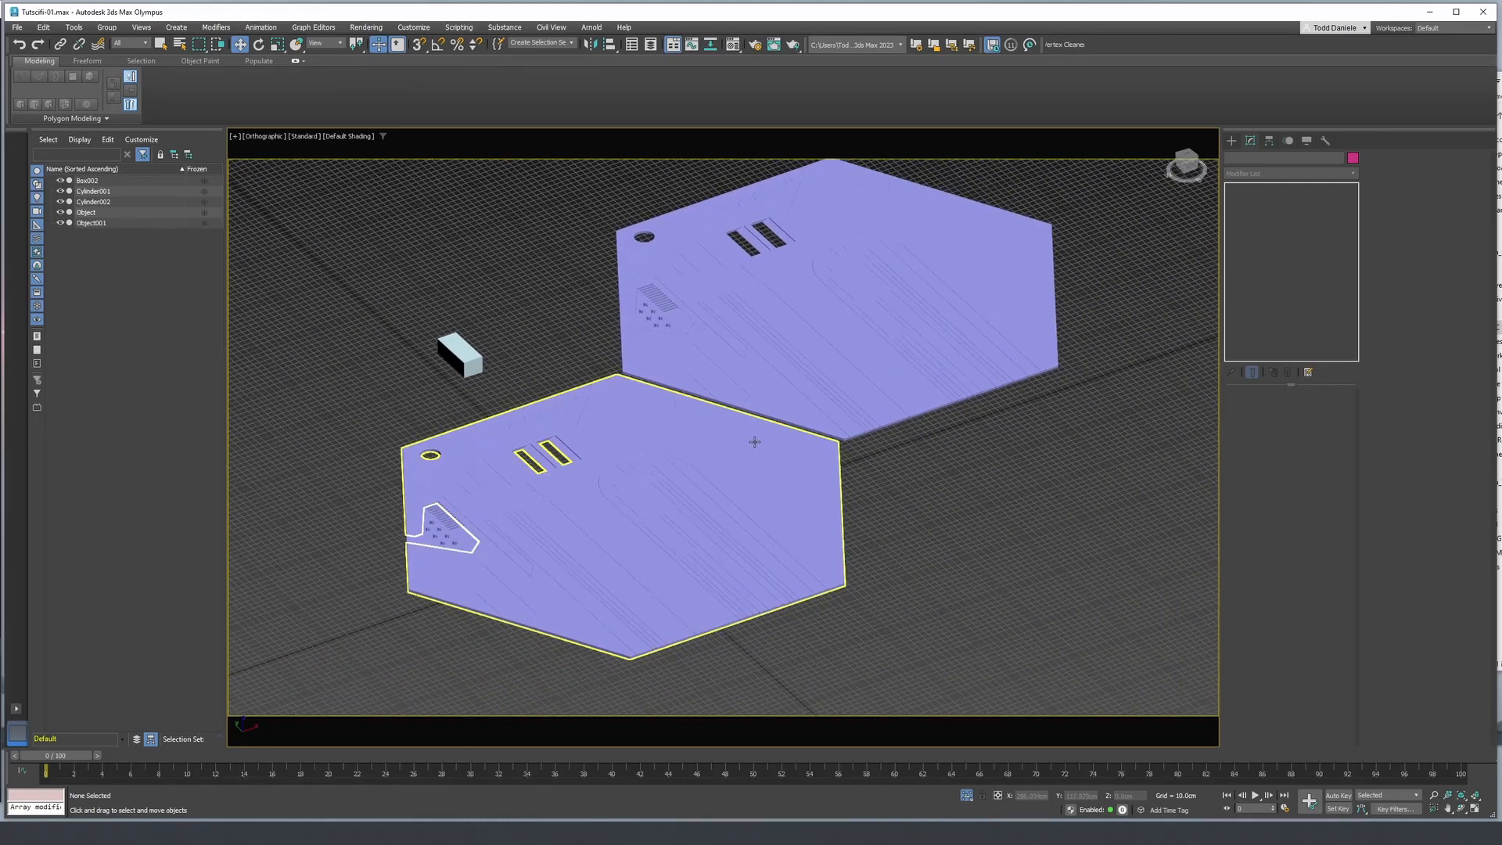
scroll(754, 436, "up", 3)
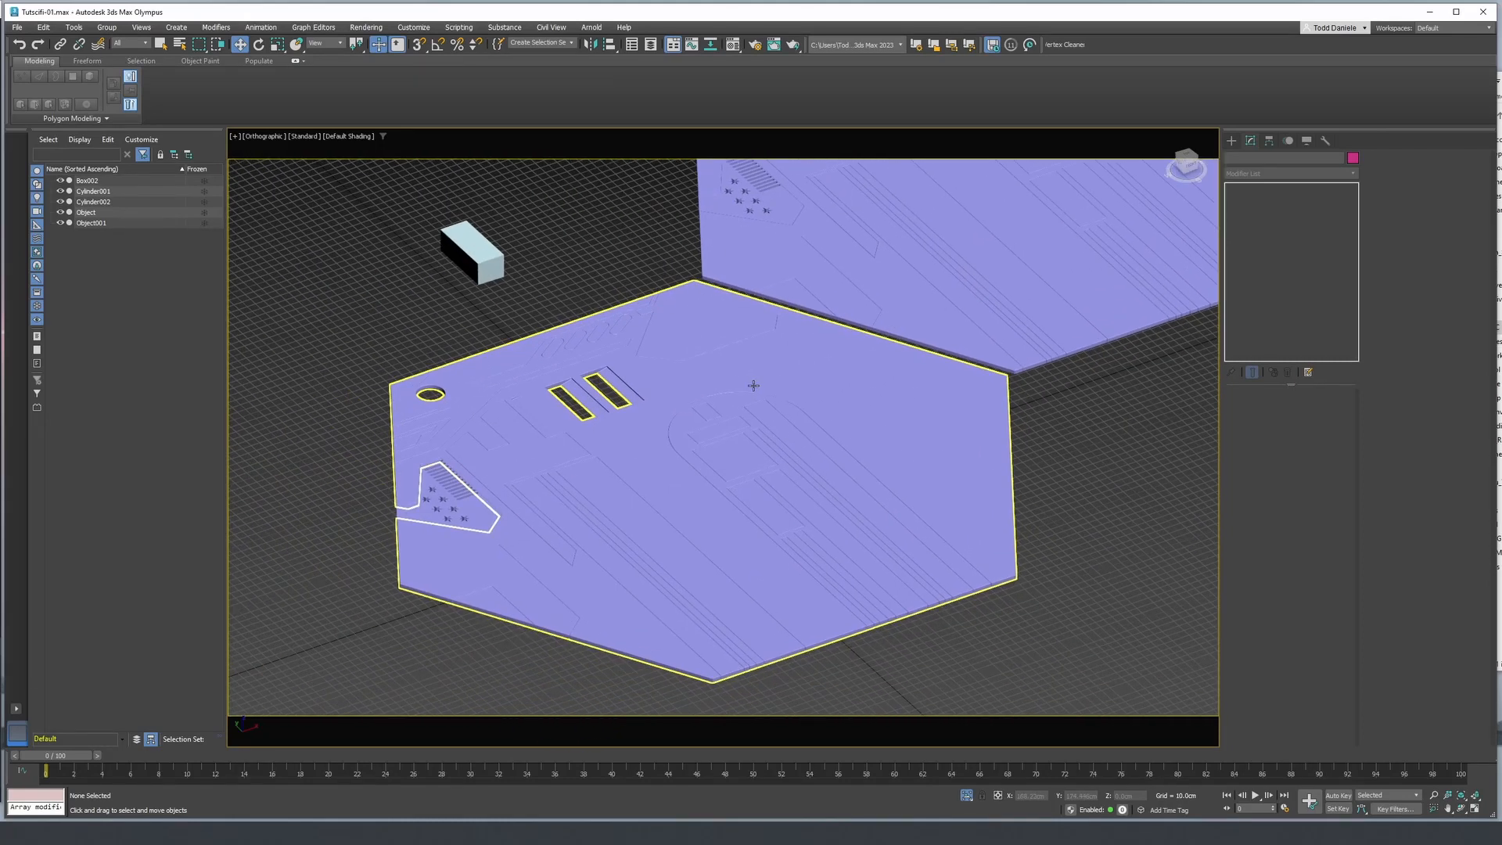
middle_click_drag(768, 380, 763, 327, "alt")
middle_click_drag(829, 476, 821, 380, "alt")
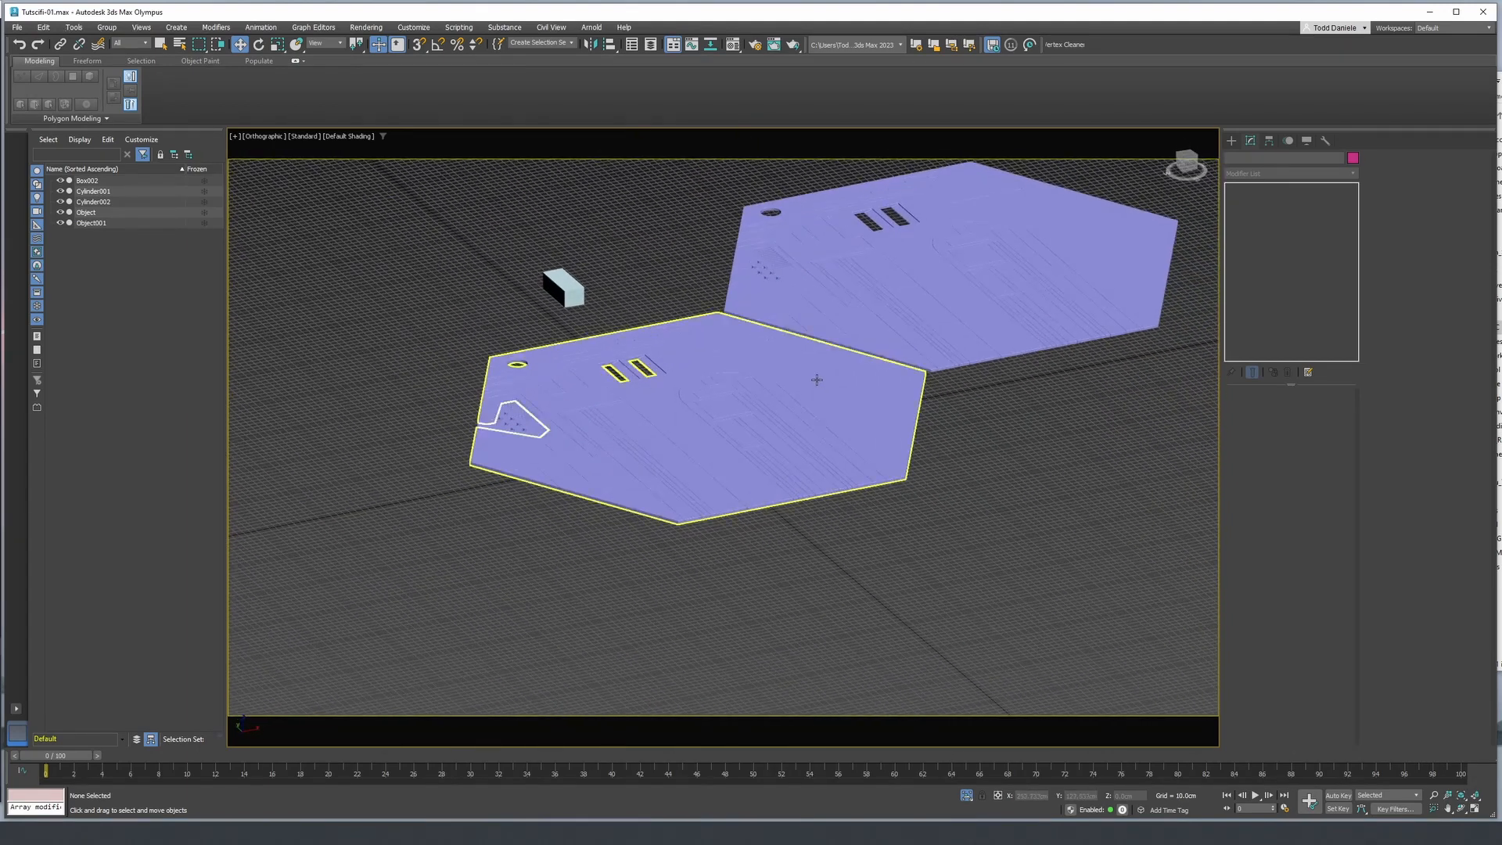
middle_click_drag(707, 418, 687, 503, "alt")
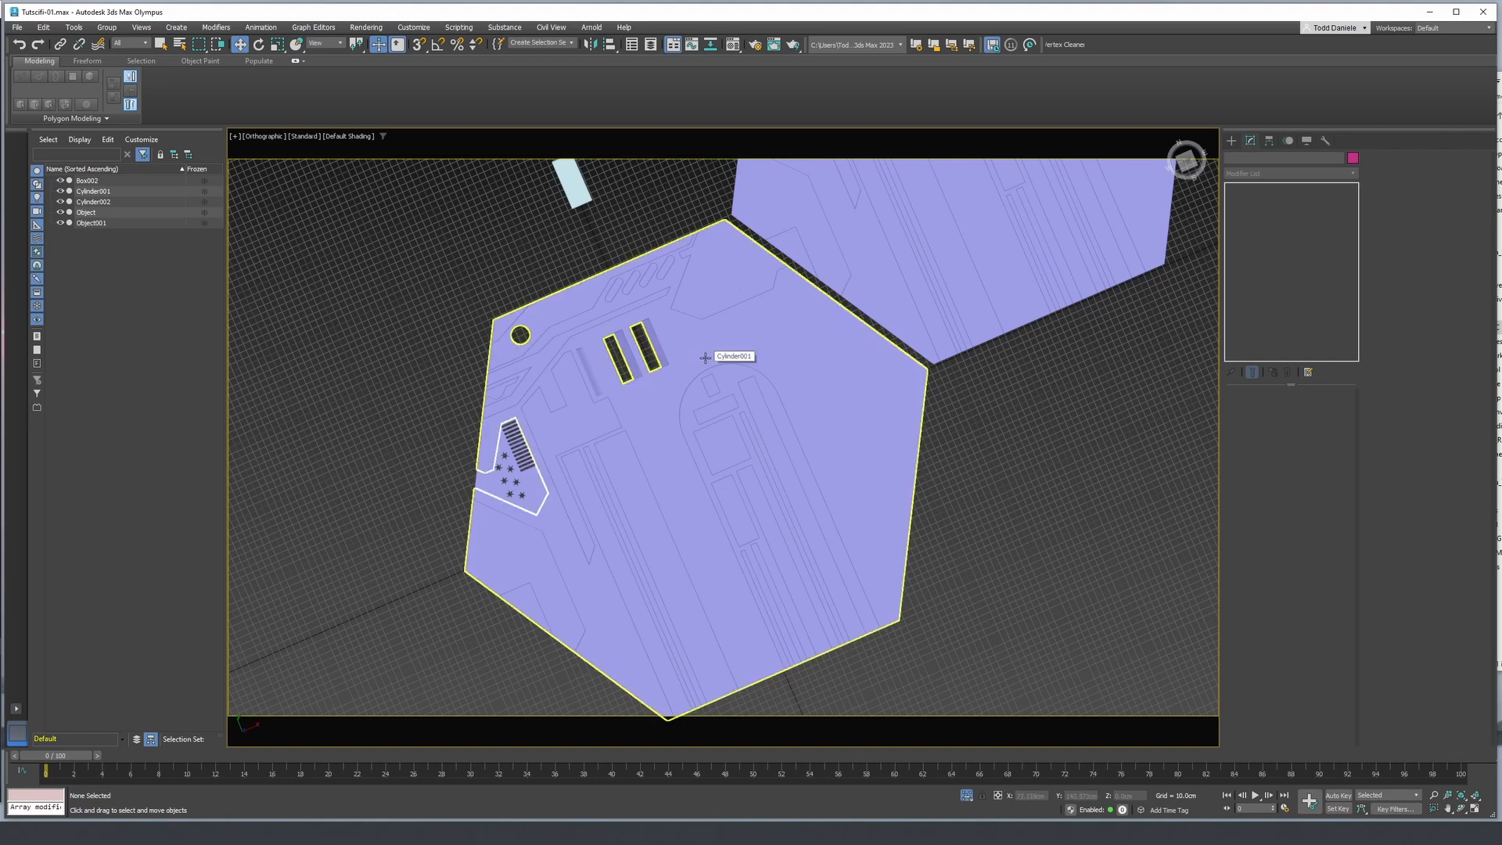
middle_click_drag(694, 438, 734, 399)
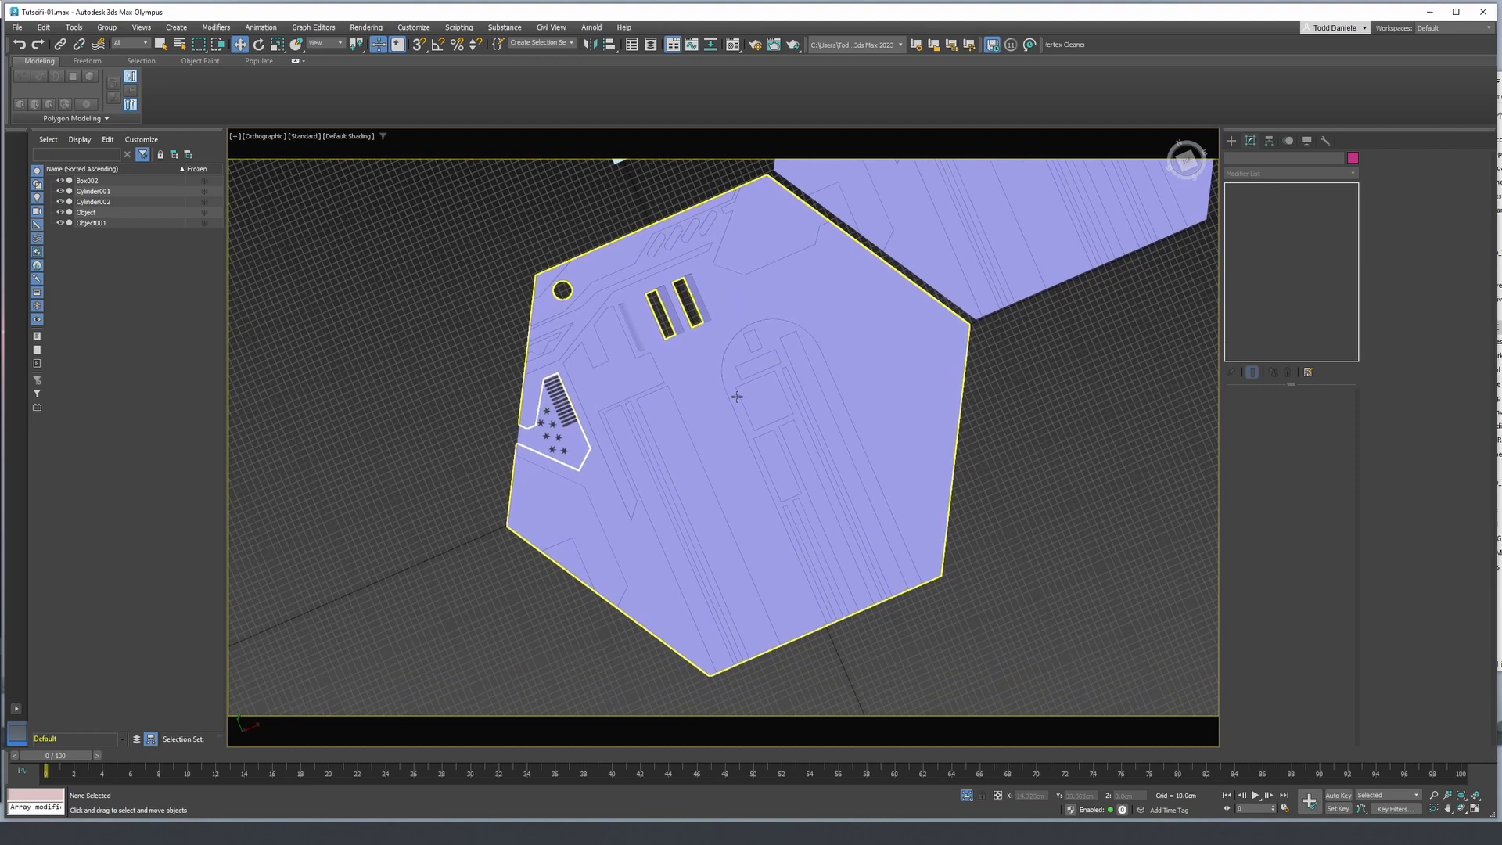
key("F4")
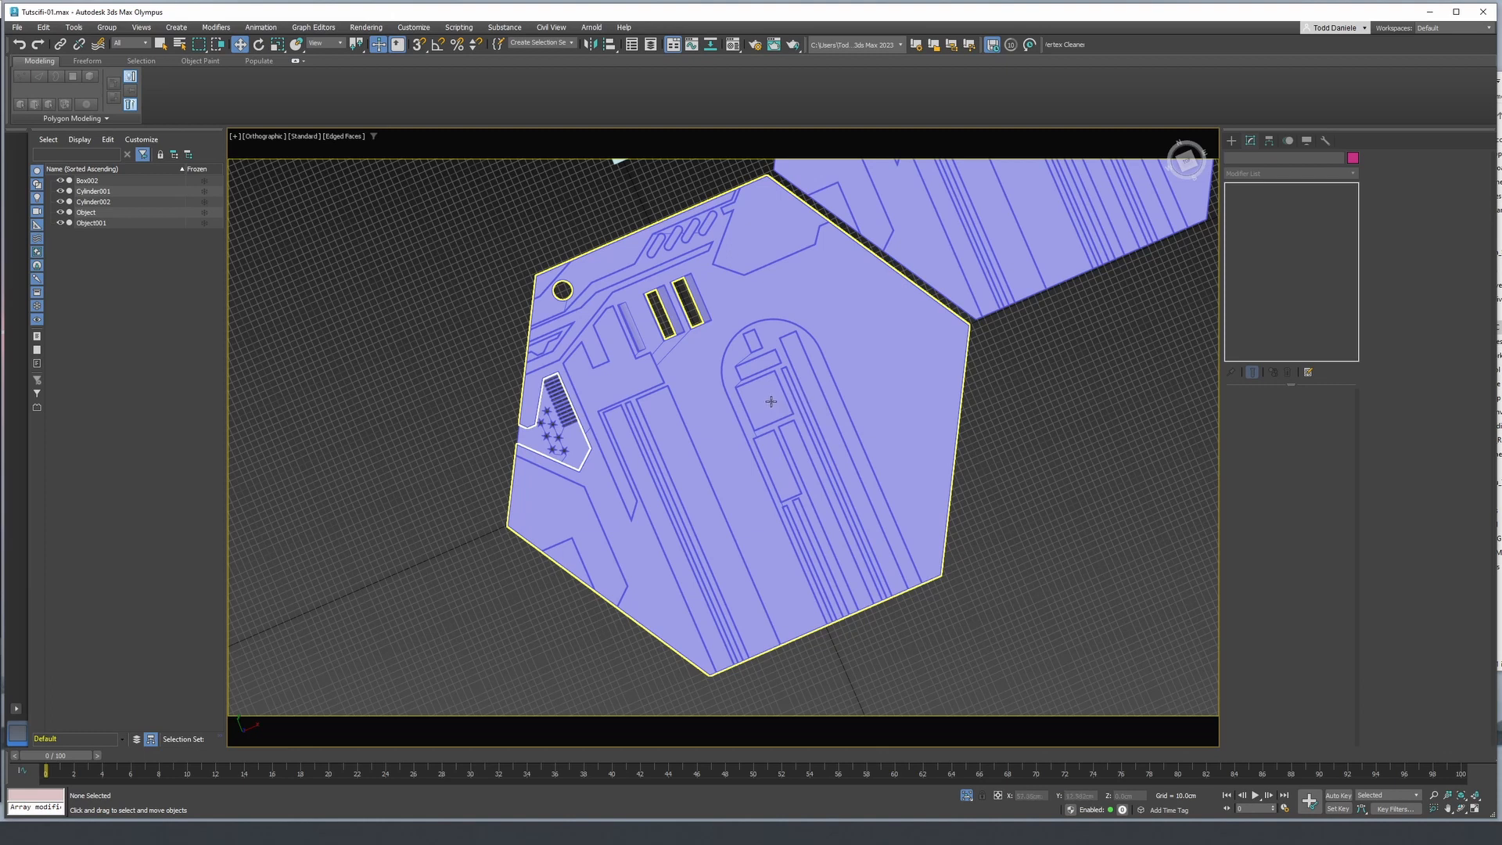
key("F4")
key("F4")
key("F4")
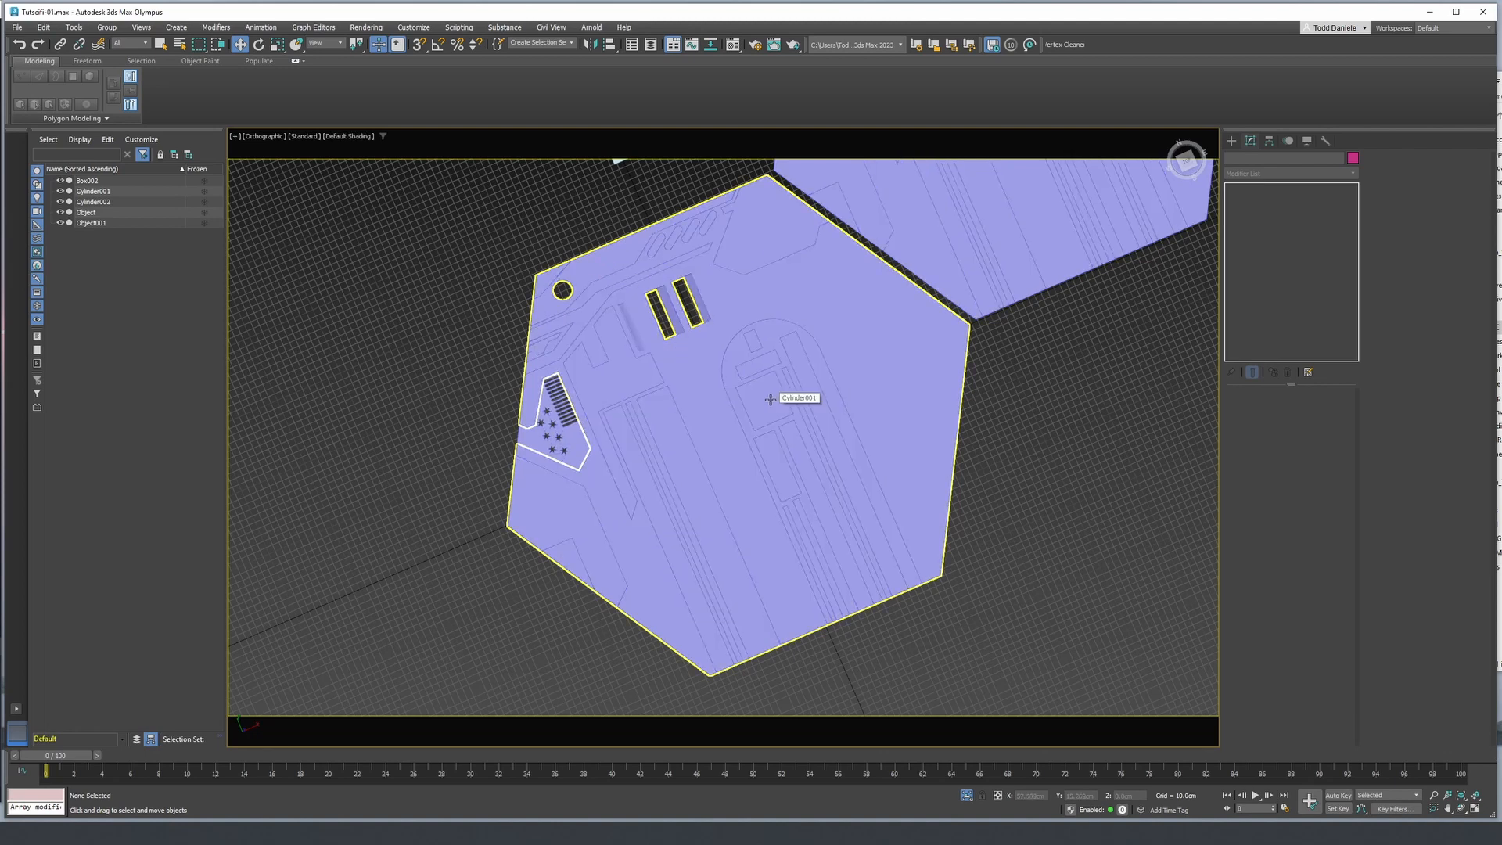
middle_click_drag(770, 399, 872, 359, "alt")
scroll(871, 394, "up", 3)
scroll(871, 394, "up", 2)
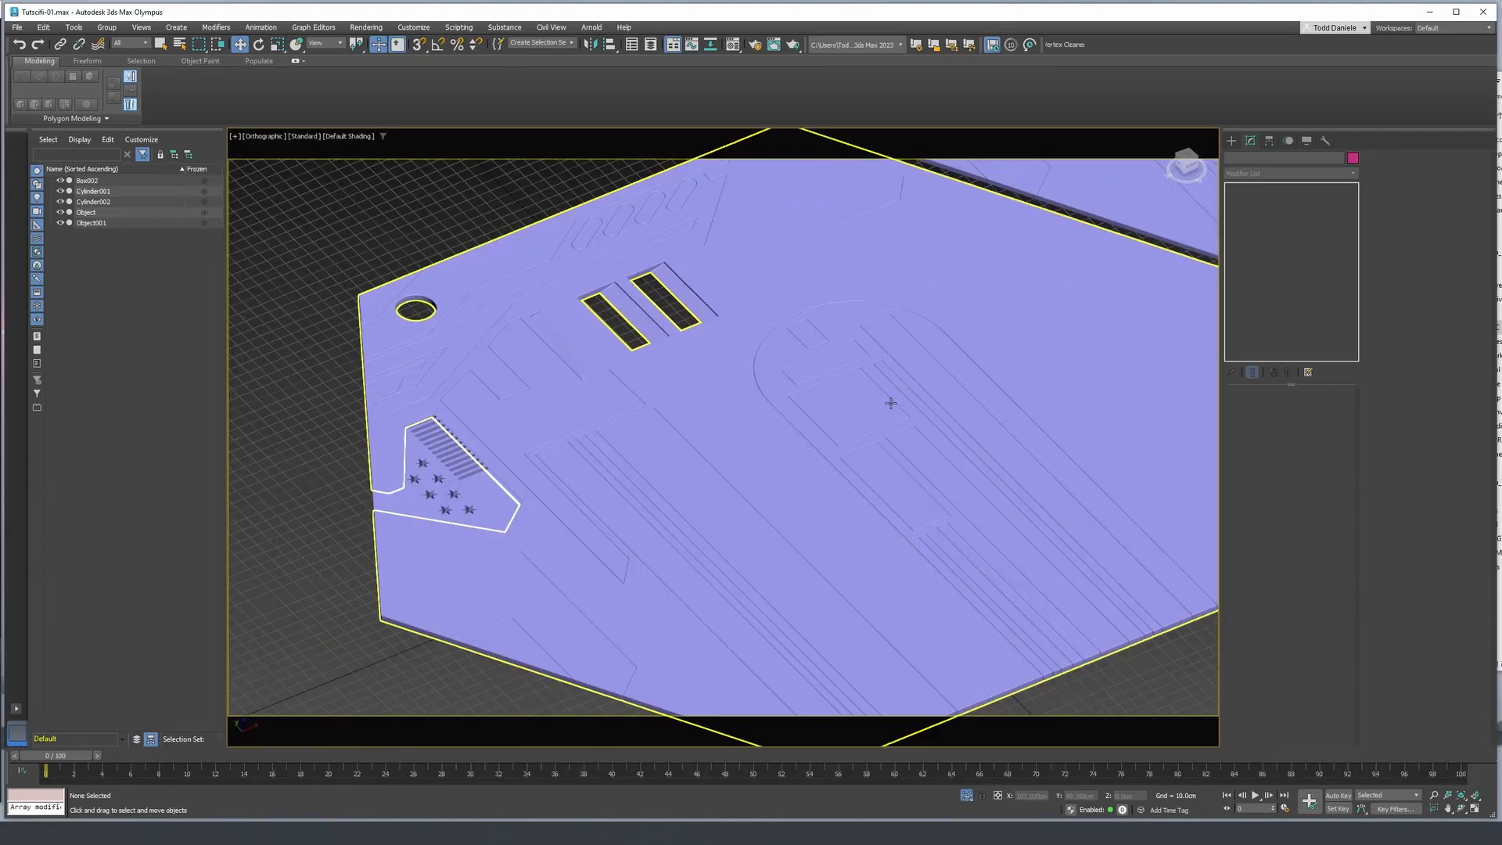
scroll(805, 406, "up", 2)
scroll(805, 406, "down", 3)
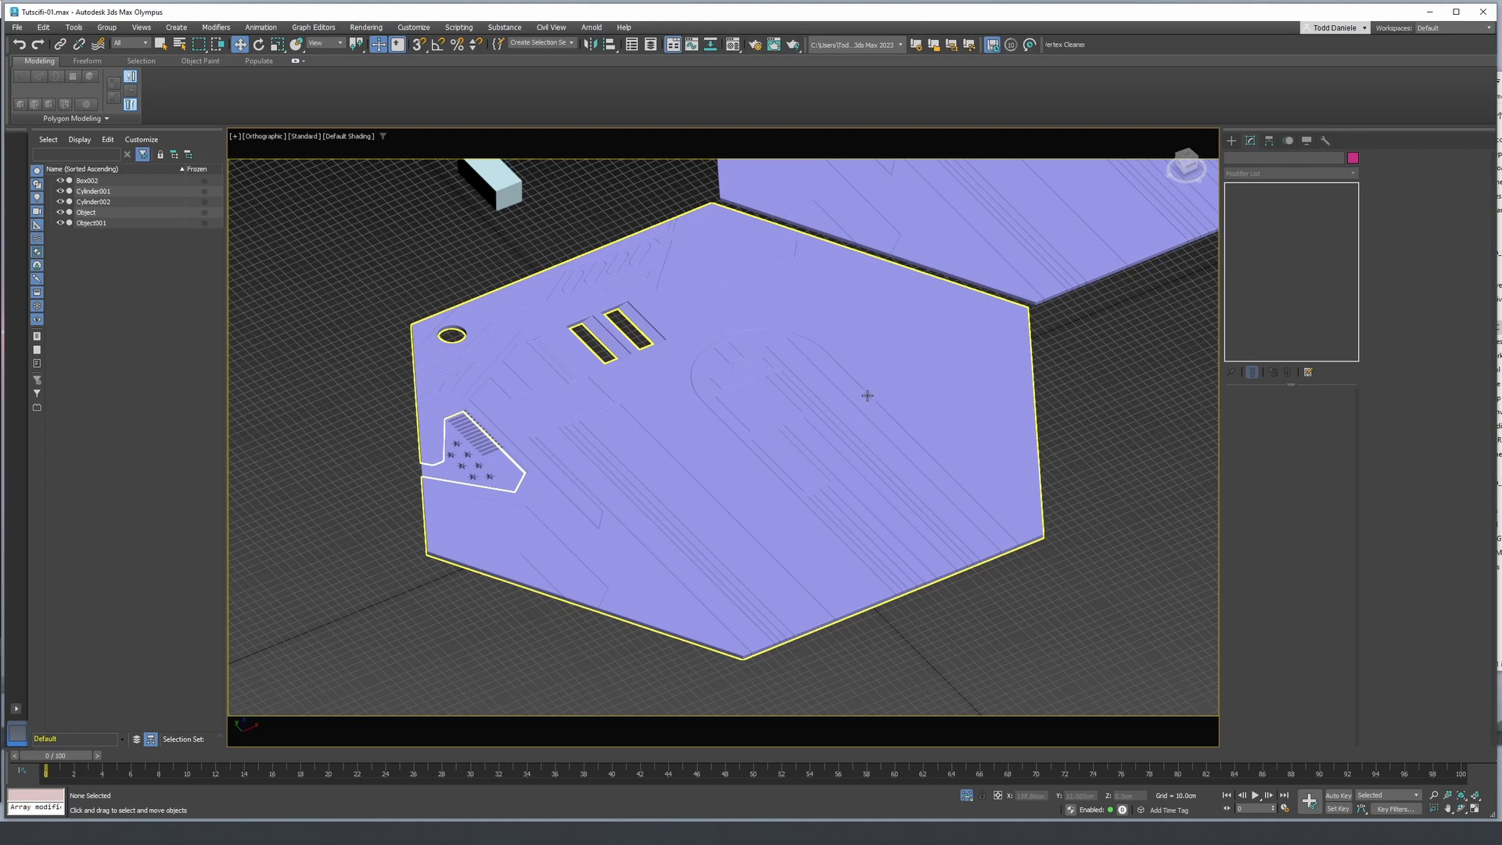
middle_click_drag(863, 389, 766, 487)
scroll(819, 422, "down", 2)
middle_click_drag(767, 486, 699, 405, "alt")
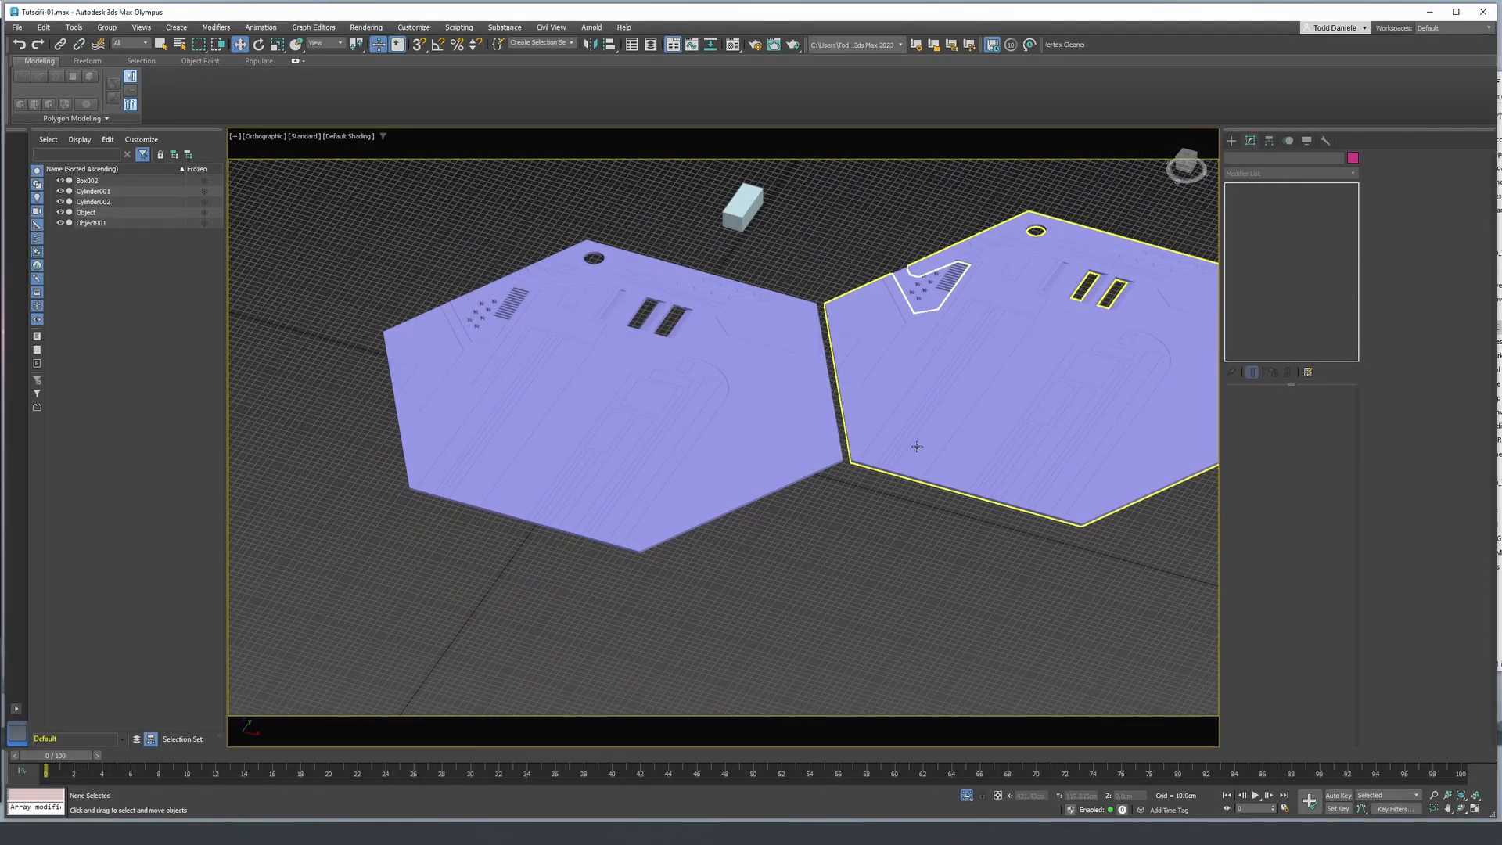
middle_click_drag(908, 436, 812, 462)
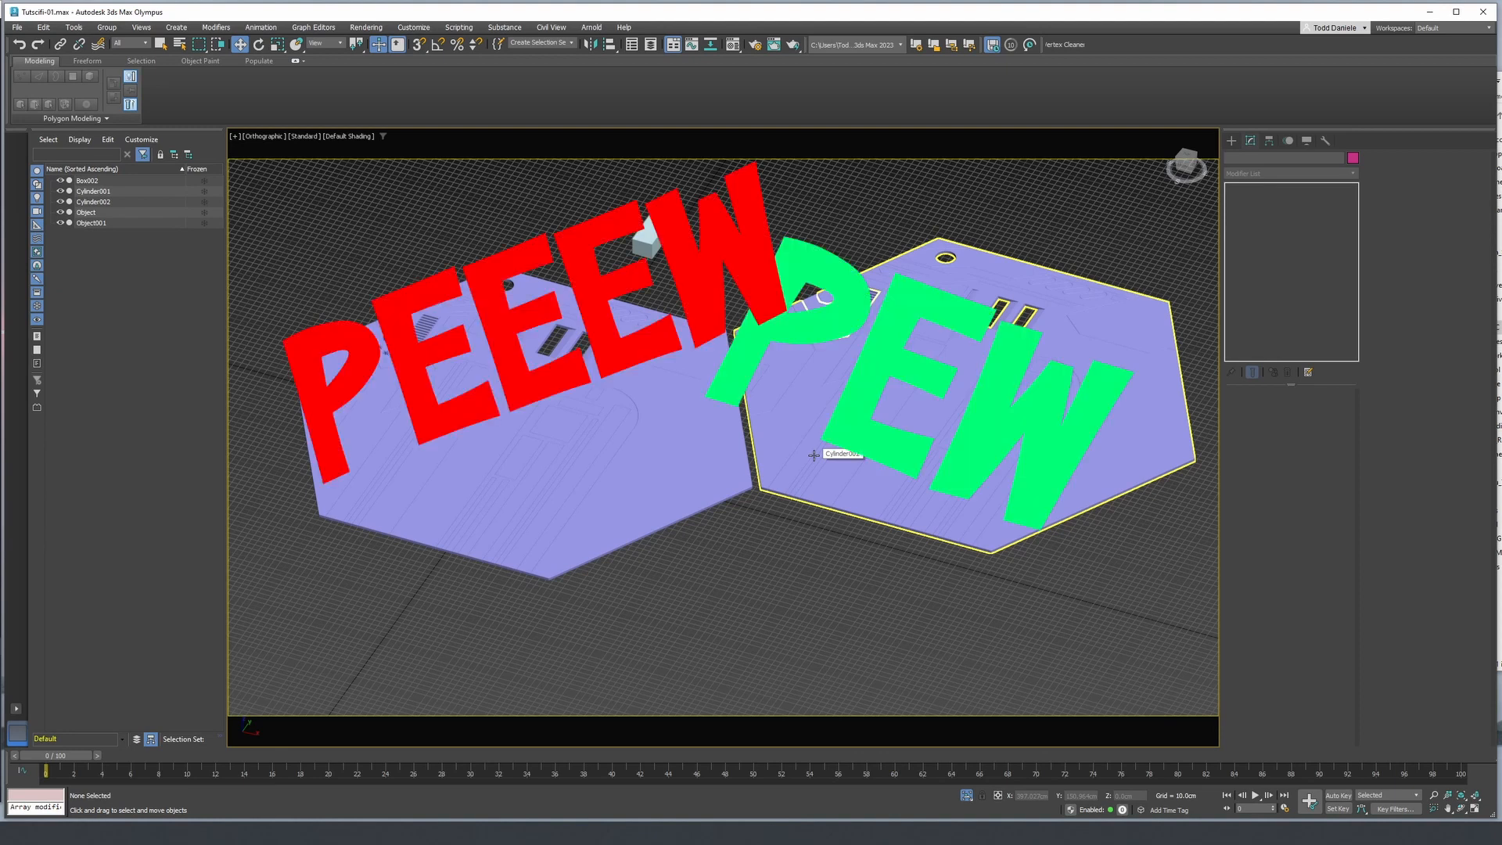
scroll(814, 457, "up", 2)
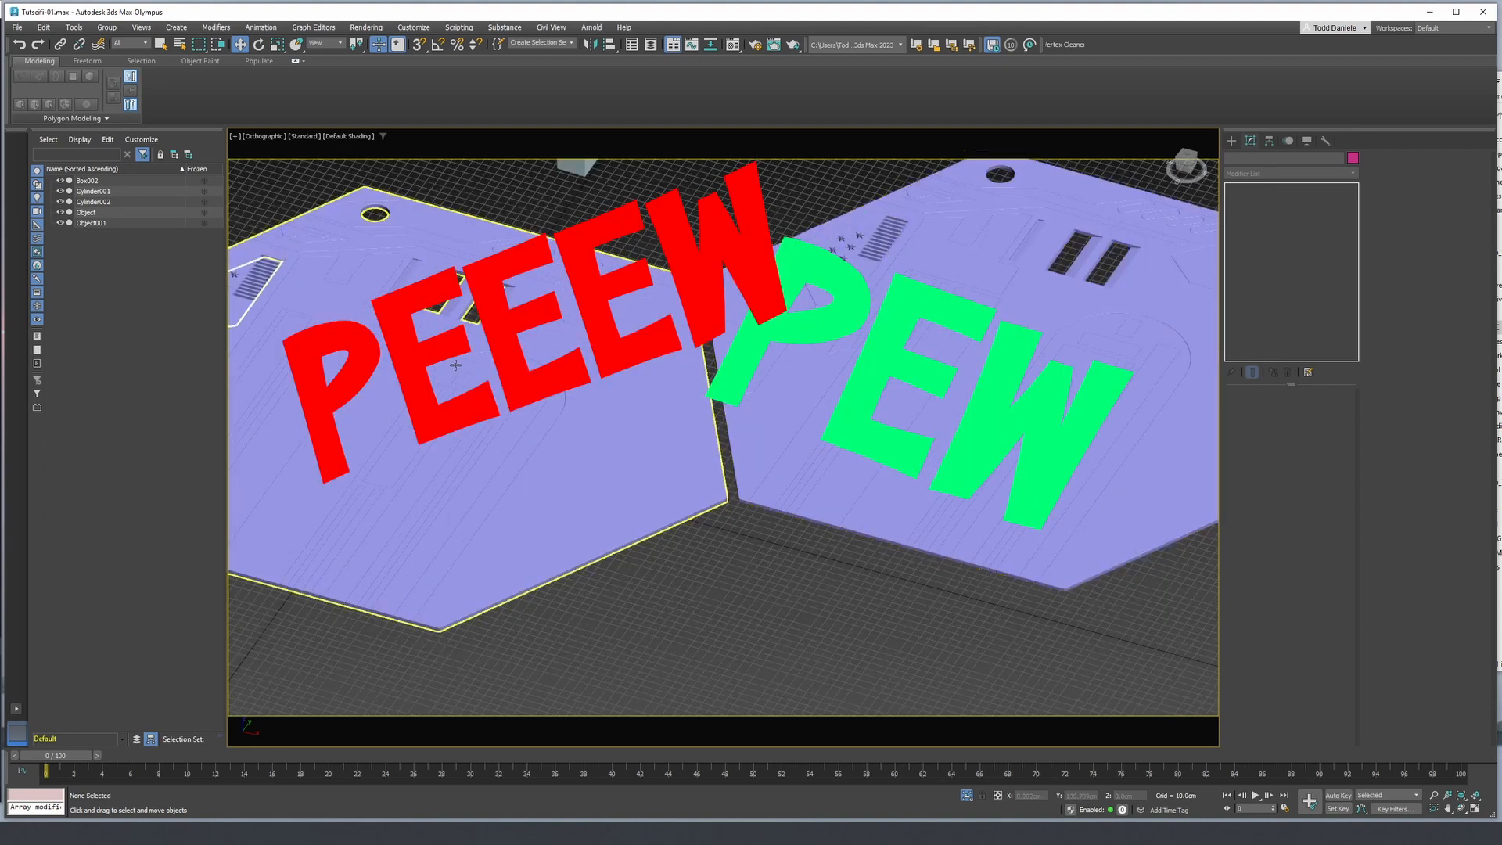
middle_click_drag(455, 362, 688, 412)
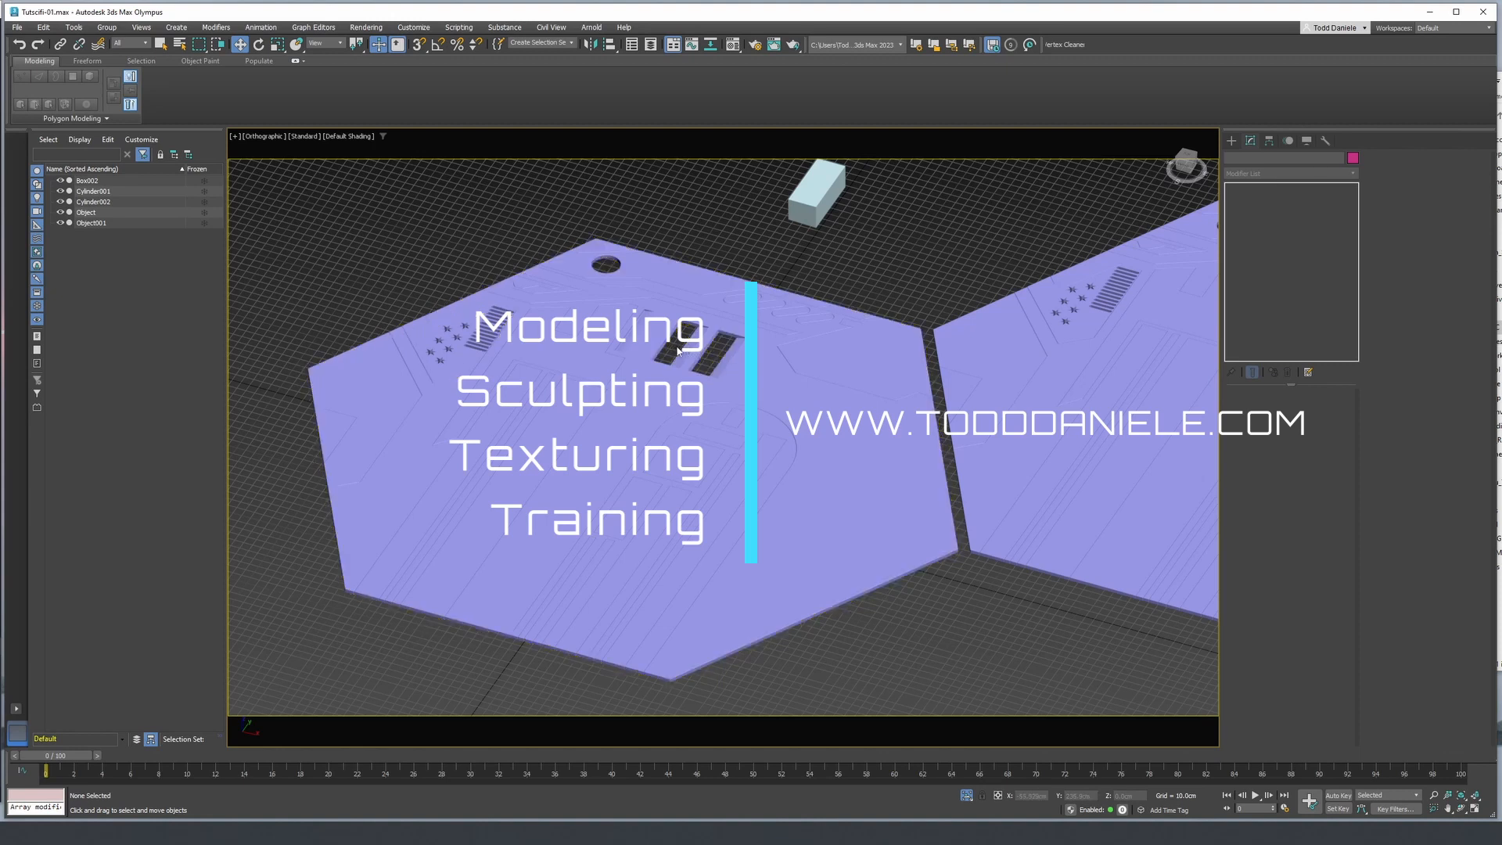
middle_click_drag(933, 248, 868, 250)
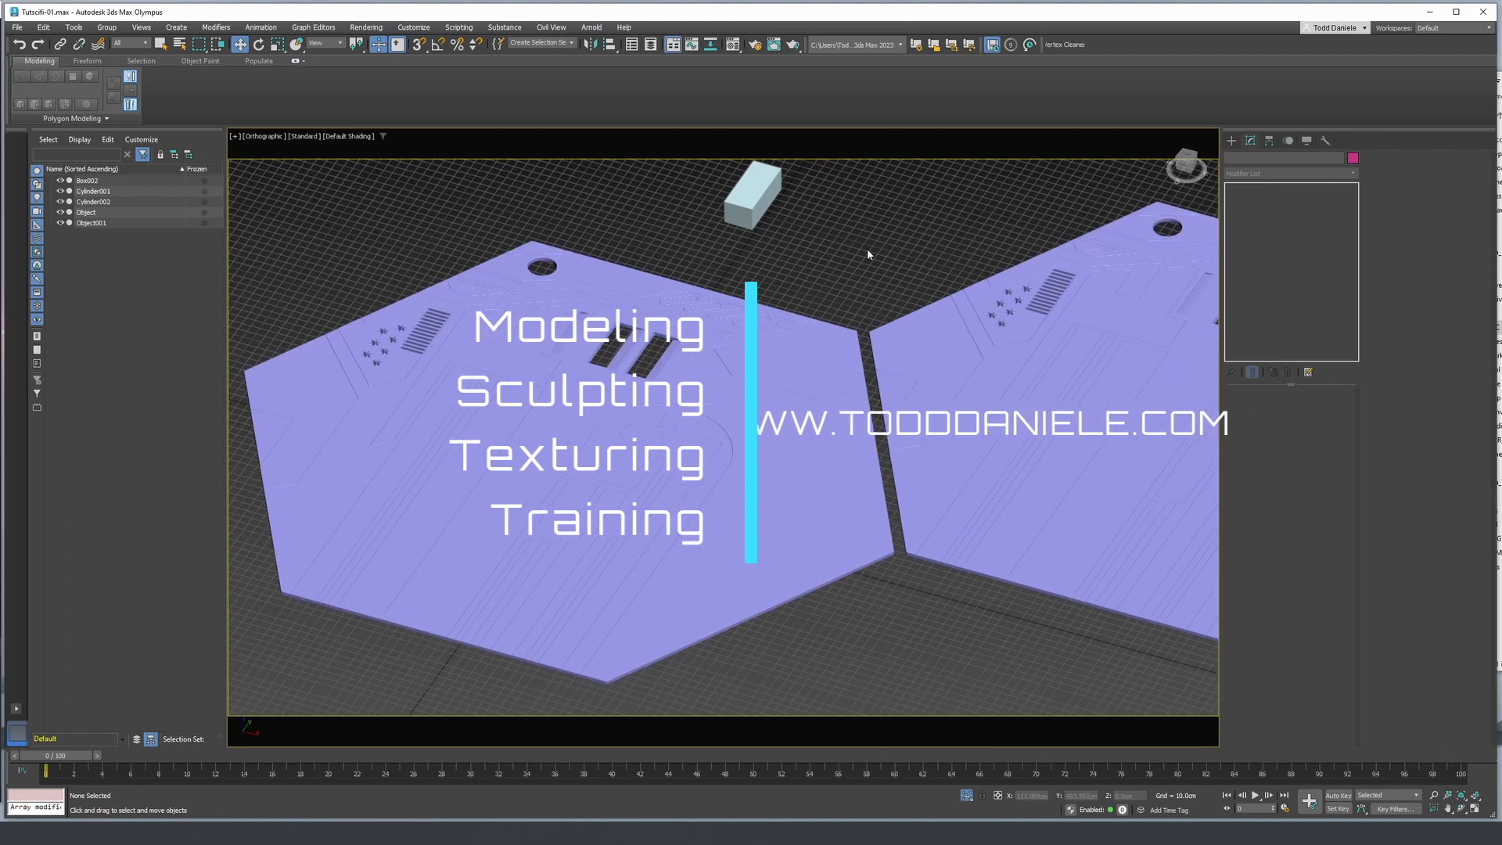